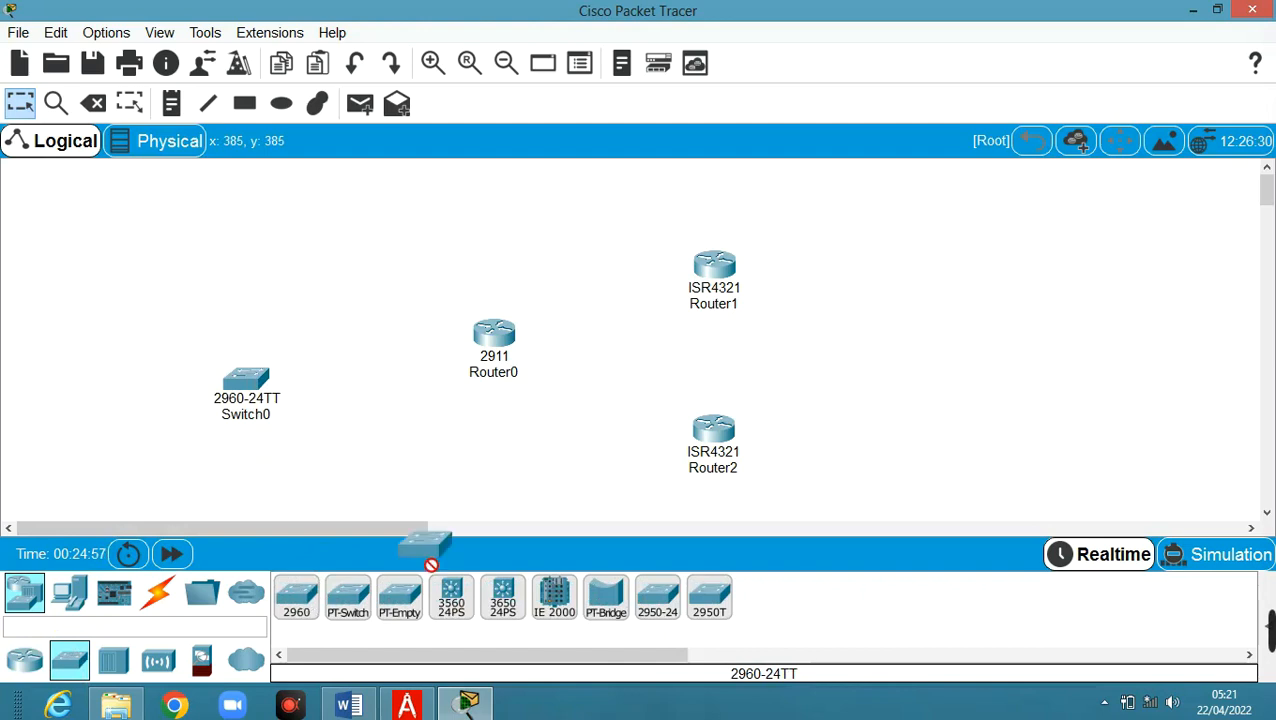
Place two more 2960 switches, Switch1 and Switch2, plus PC0 and PC1 on the left
{"action": "left_click", "coordinate": [920, 292]}
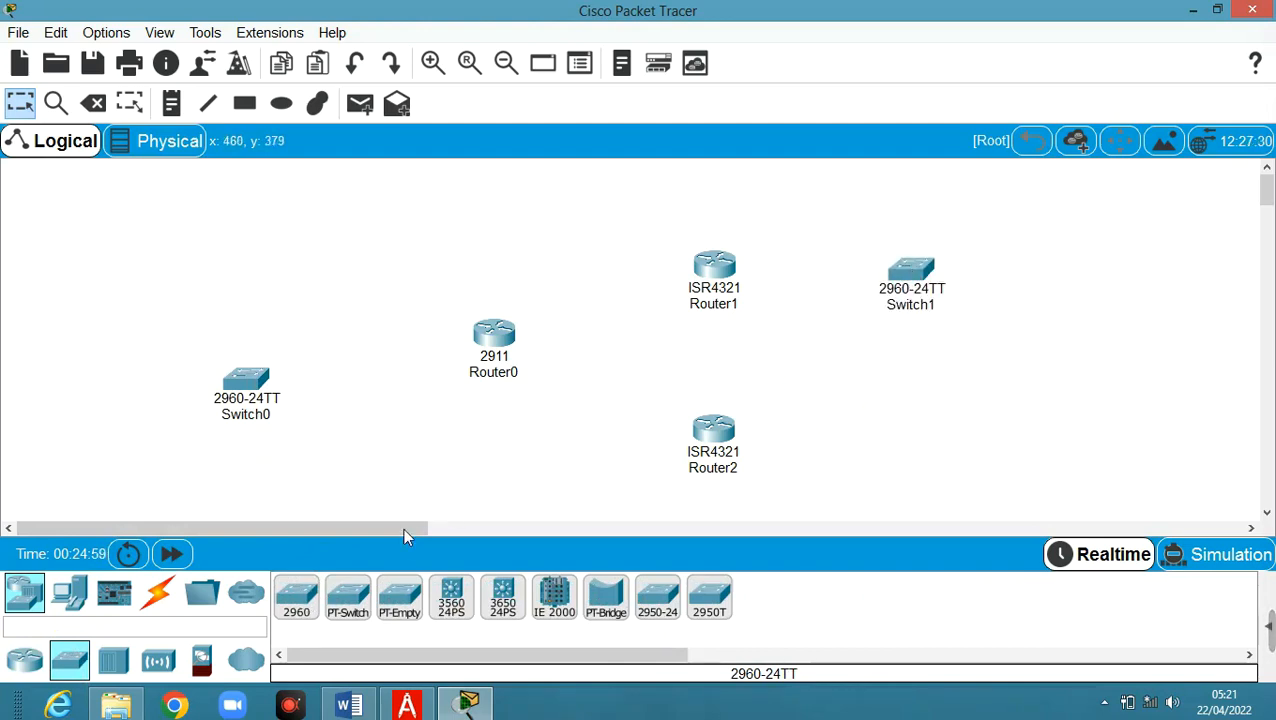
{"action": "left_click", "coordinate": [303, 597]}
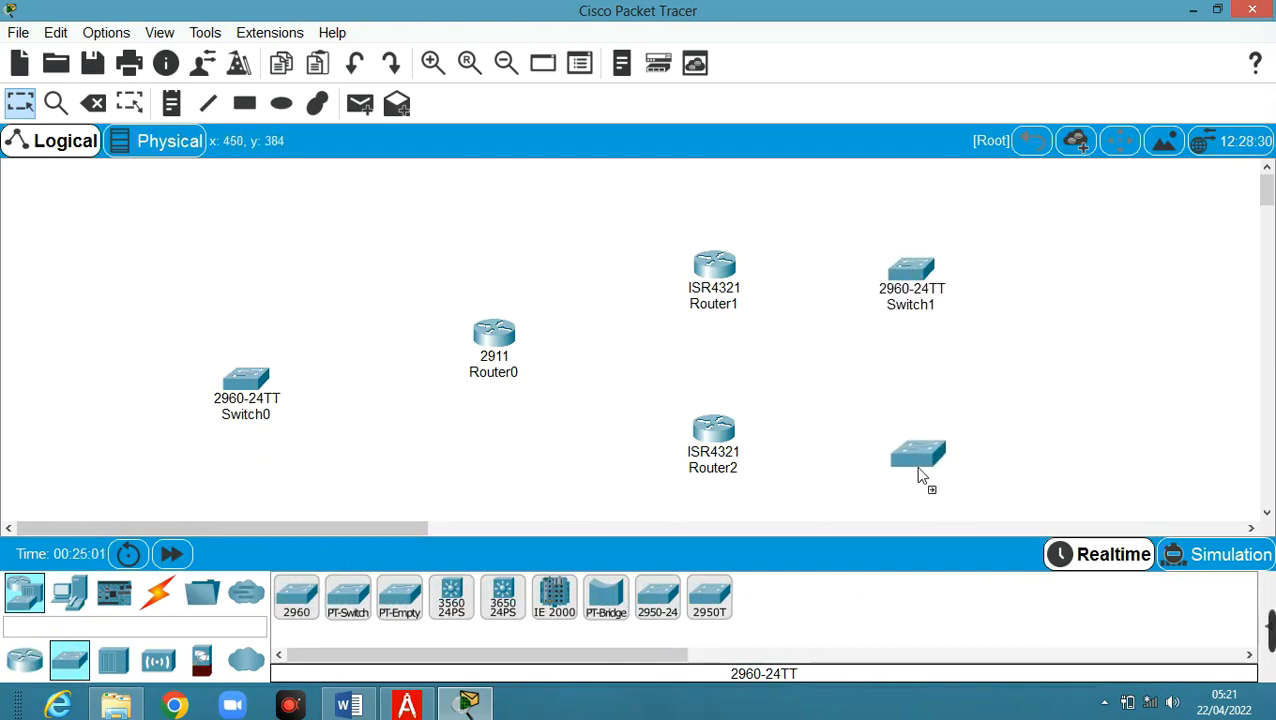
{"action": "left_click", "coordinate": [945, 476]}
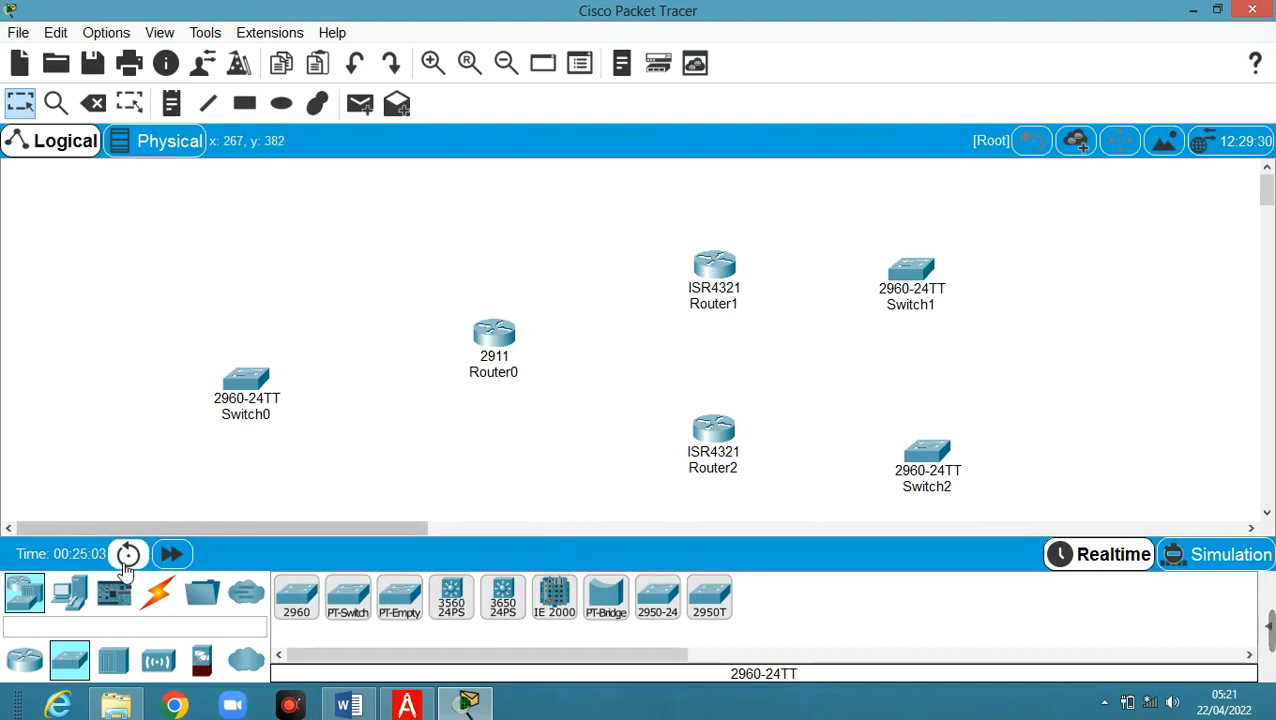
{"action": "left_click", "coordinate": [72, 596]}
{"action": "left_click", "coordinate": [296, 596]}
{"action": "left_click", "coordinate": [121, 292]}
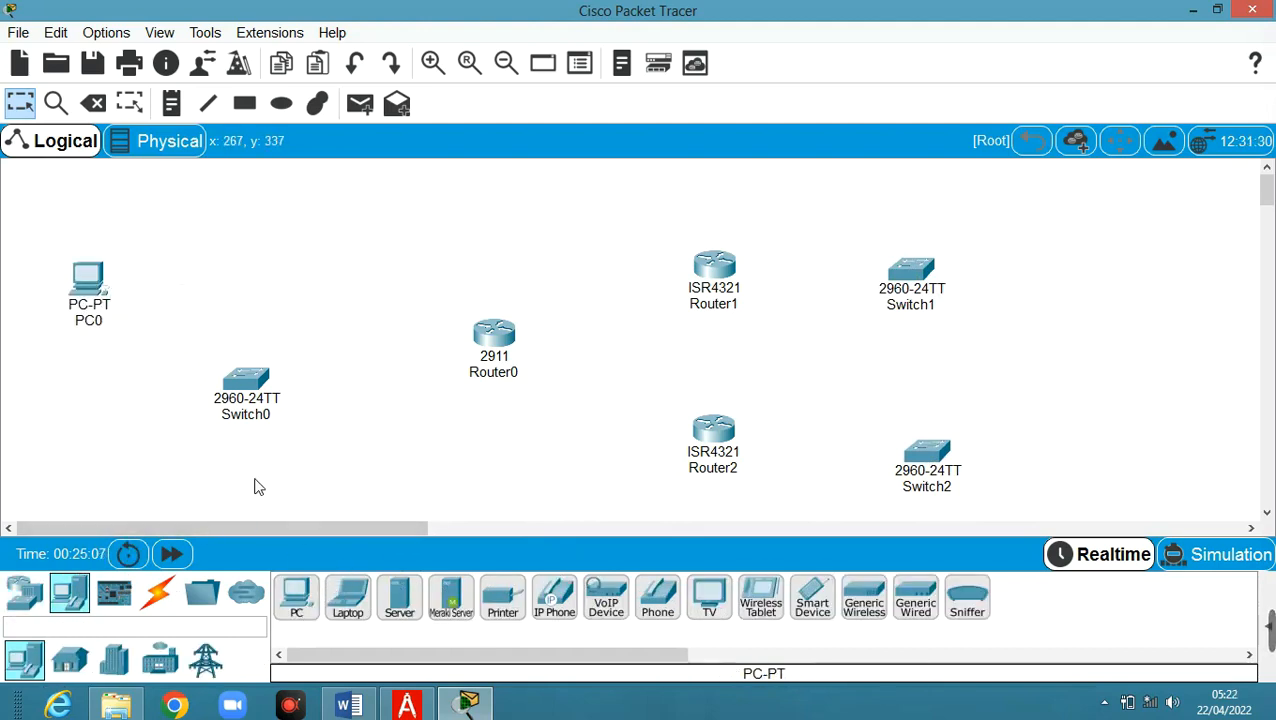
{"action": "left_click", "coordinate": [303, 603]}
{"action": "left_click", "coordinate": [111, 473]}
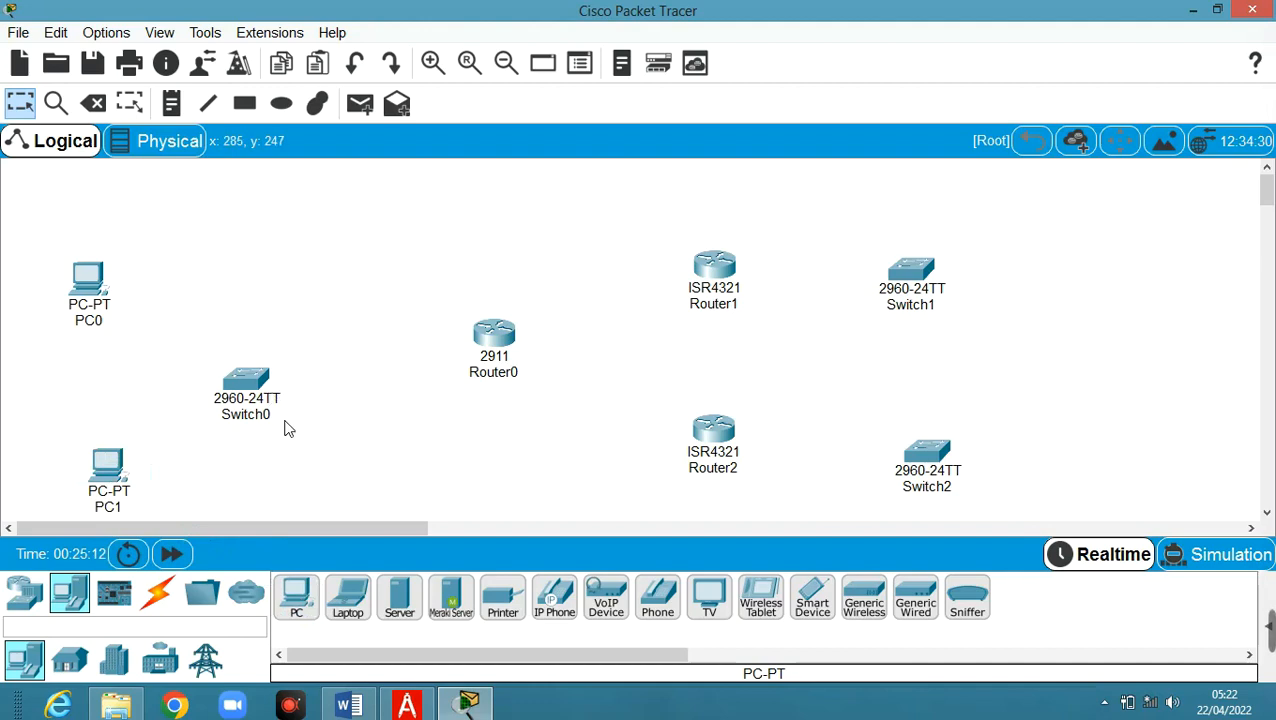
Add four PCs in a column on the right, then bring up the lab handout PDF
{"action": "left_click", "coordinate": [296, 597]}
{"action": "left_click", "coordinate": [1088, 243]}
{"action": "left_click", "coordinate": [296, 597]}
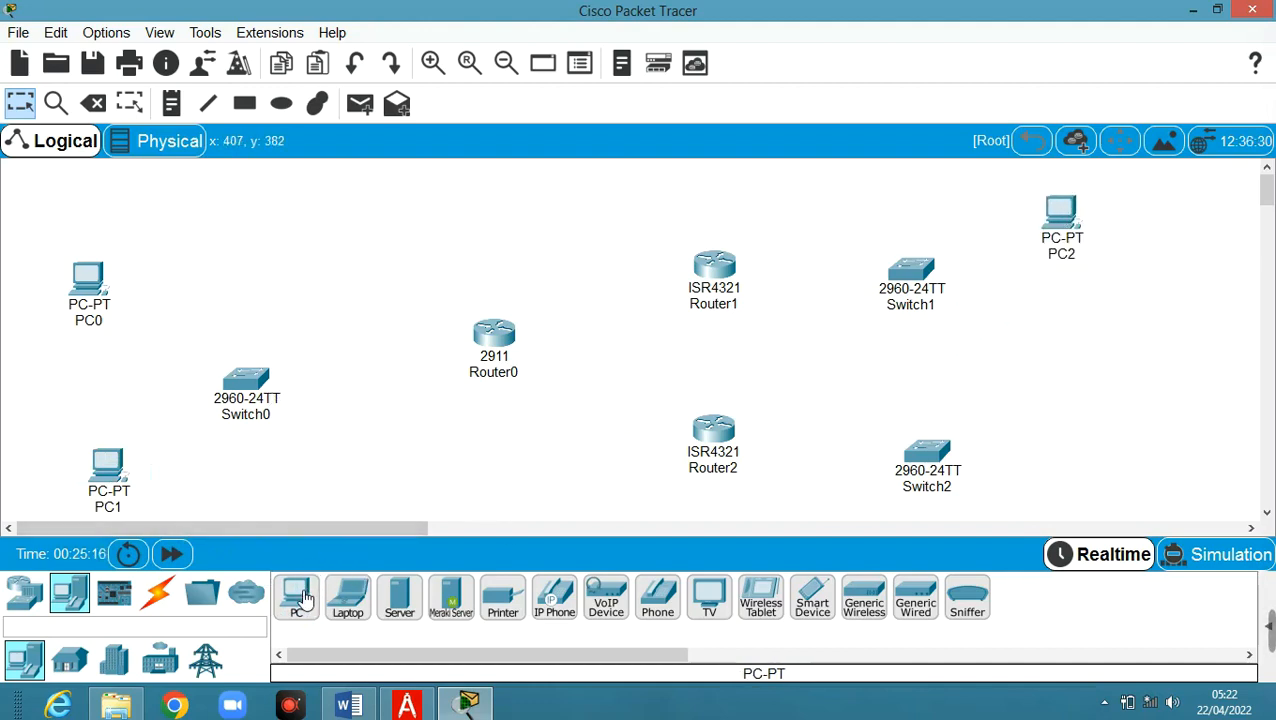
{"action": "left_click", "coordinate": [1103, 367]}
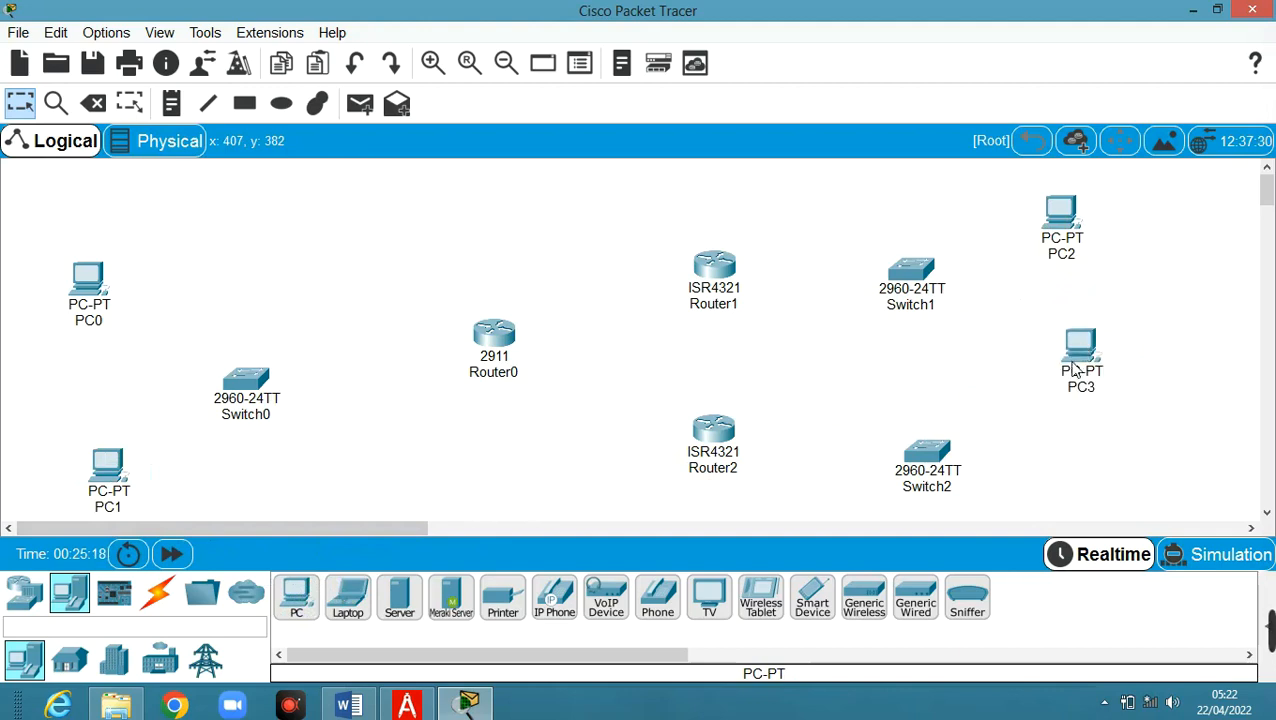
{"action": "left_click", "coordinate": [296, 600]}
{"action": "left_click", "coordinate": [1096, 443]}
{"action": "left_click_drag", "start_coordinate": [1080, 350], "coordinate": [1072, 298]}
{"action": "left_click_drag", "start_coordinate": [1095, 432], "coordinate": [1073, 378]}
{"action": "left_click", "coordinate": [305, 603]}
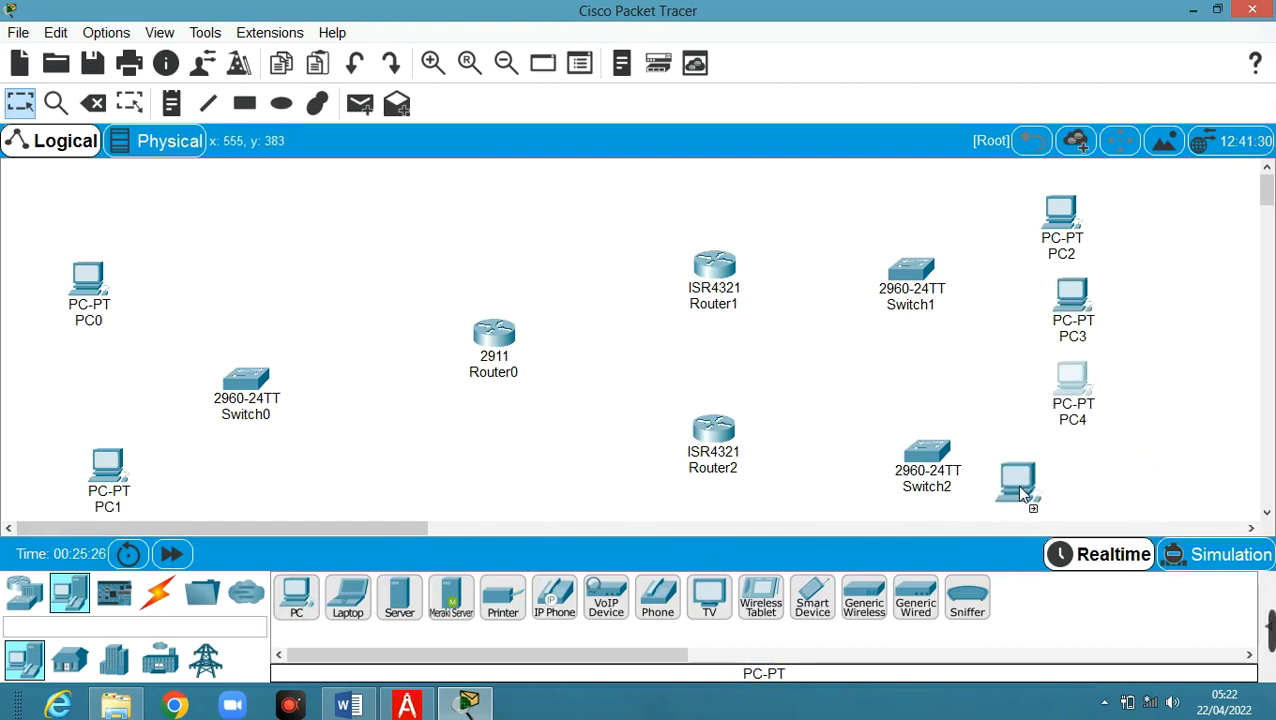
{"action": "left_click", "coordinate": [1075, 490]}
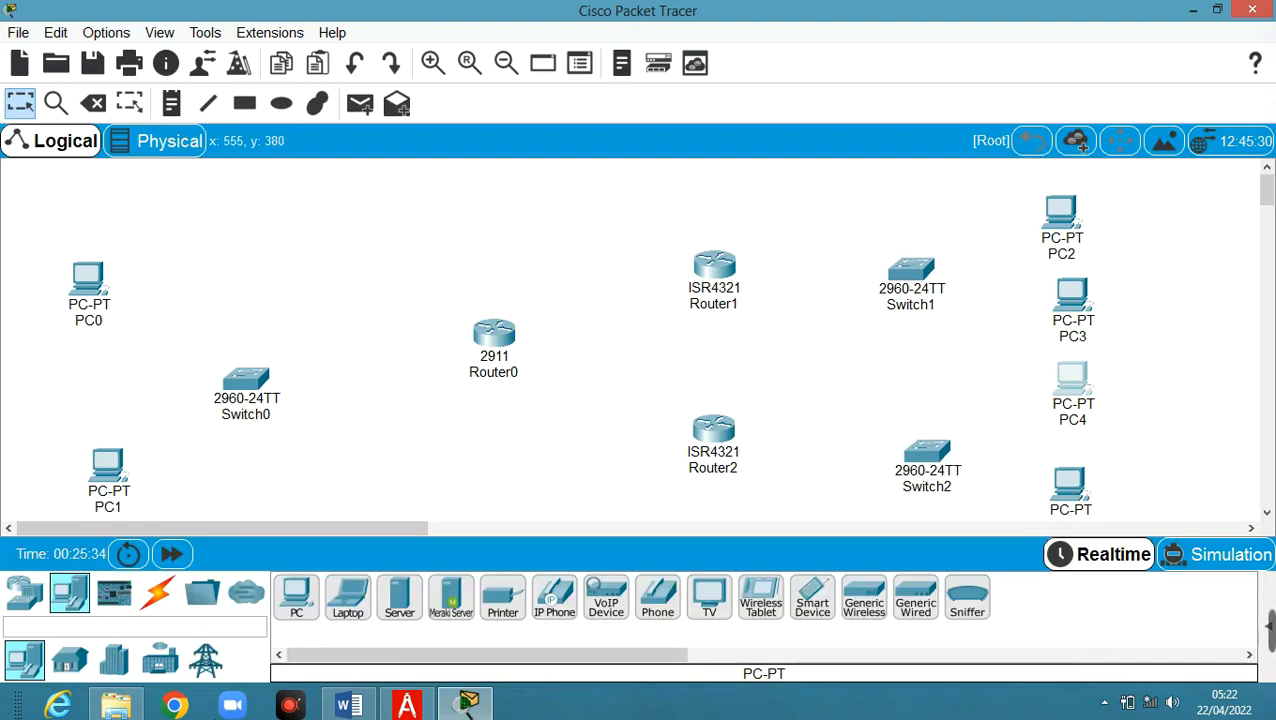
{"action": "left_click", "coordinate": [408, 706]}
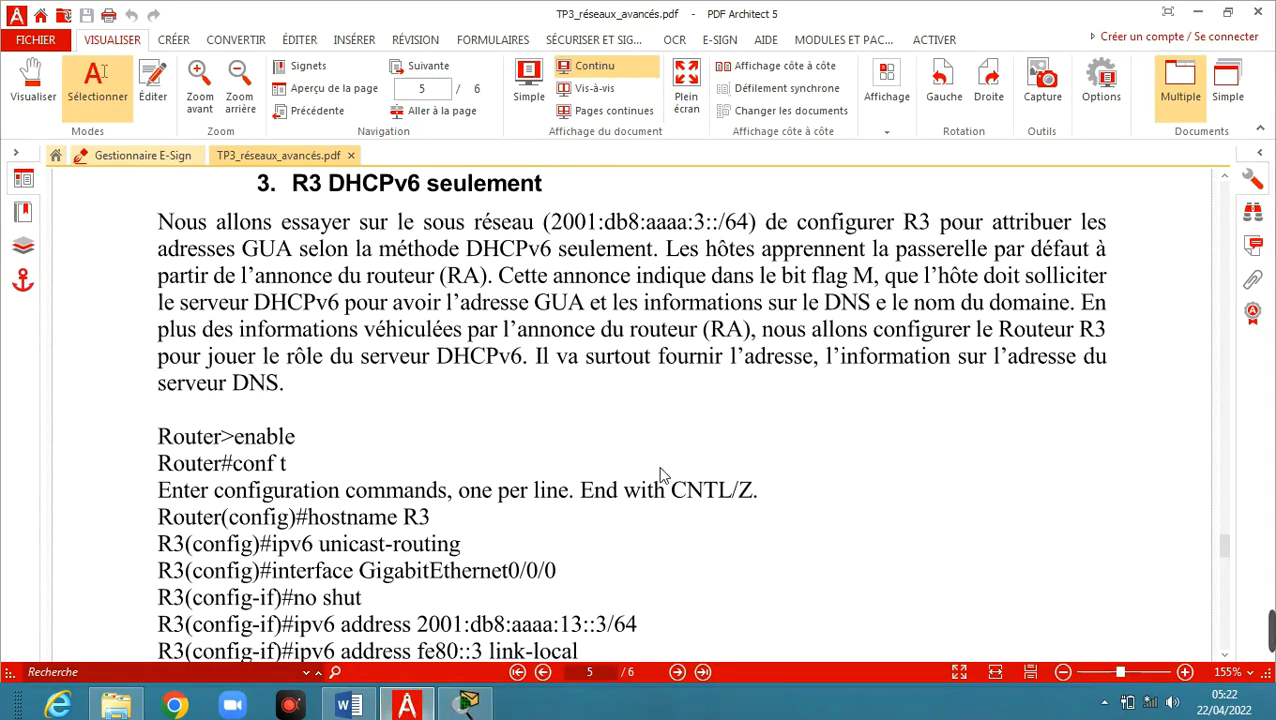
Scroll the handout from page 5 back to page 2's Topologie de travail, then return to Packet Tracer
{"action": "scroll", "coordinate": [670, 462], "scroll_direction": "down", "scroll_amount": 3}
{"action": "scroll", "coordinate": [670, 455], "scroll_direction": "down", "scroll_amount": 3}
{"action": "scroll", "coordinate": [670, 455], "scroll_direction": "up", "scroll_amount": 13}
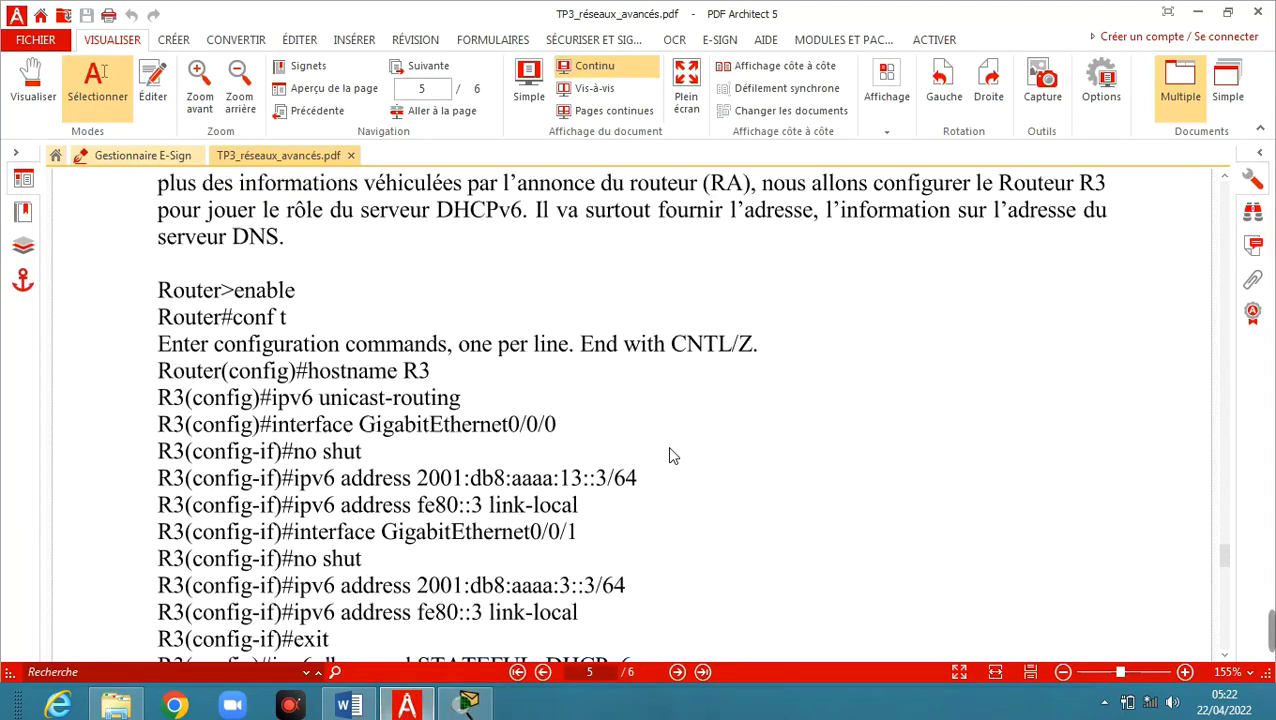
{"action": "scroll", "coordinate": [670, 455], "scroll_direction": "up", "scroll_amount": 14}
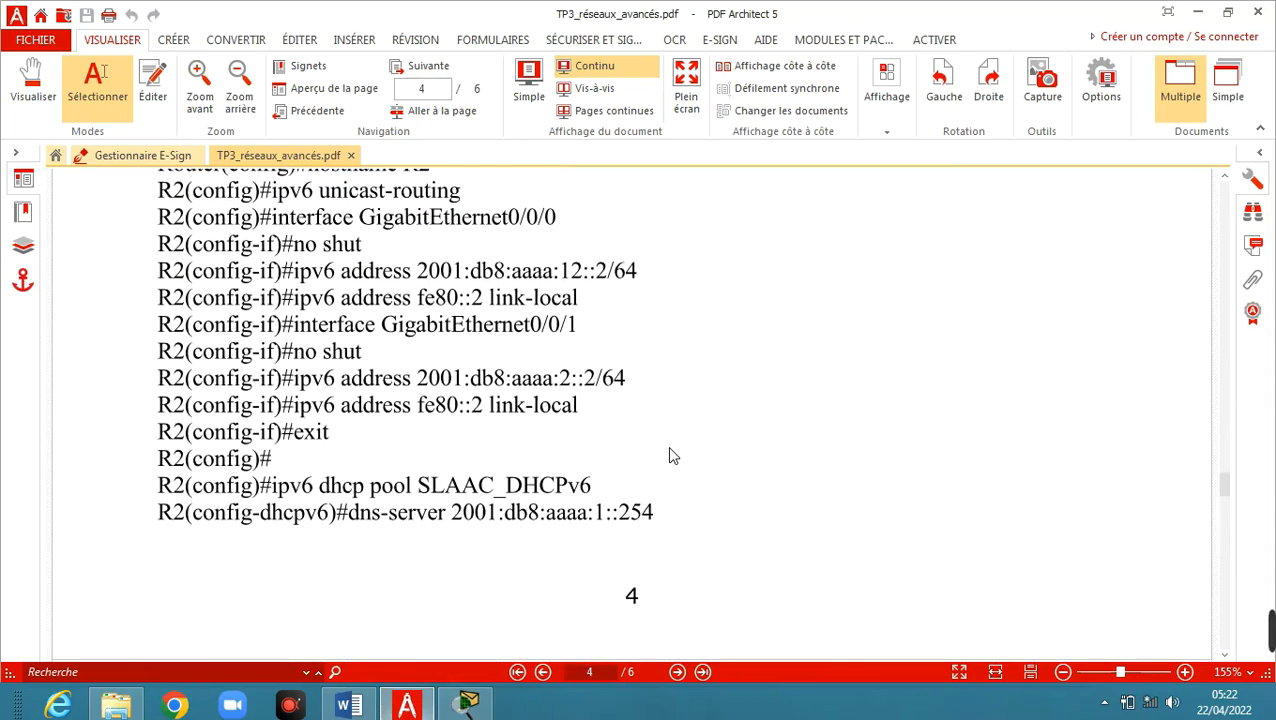
{"action": "scroll", "coordinate": [672, 456], "scroll_direction": "up", "scroll_amount": 15}
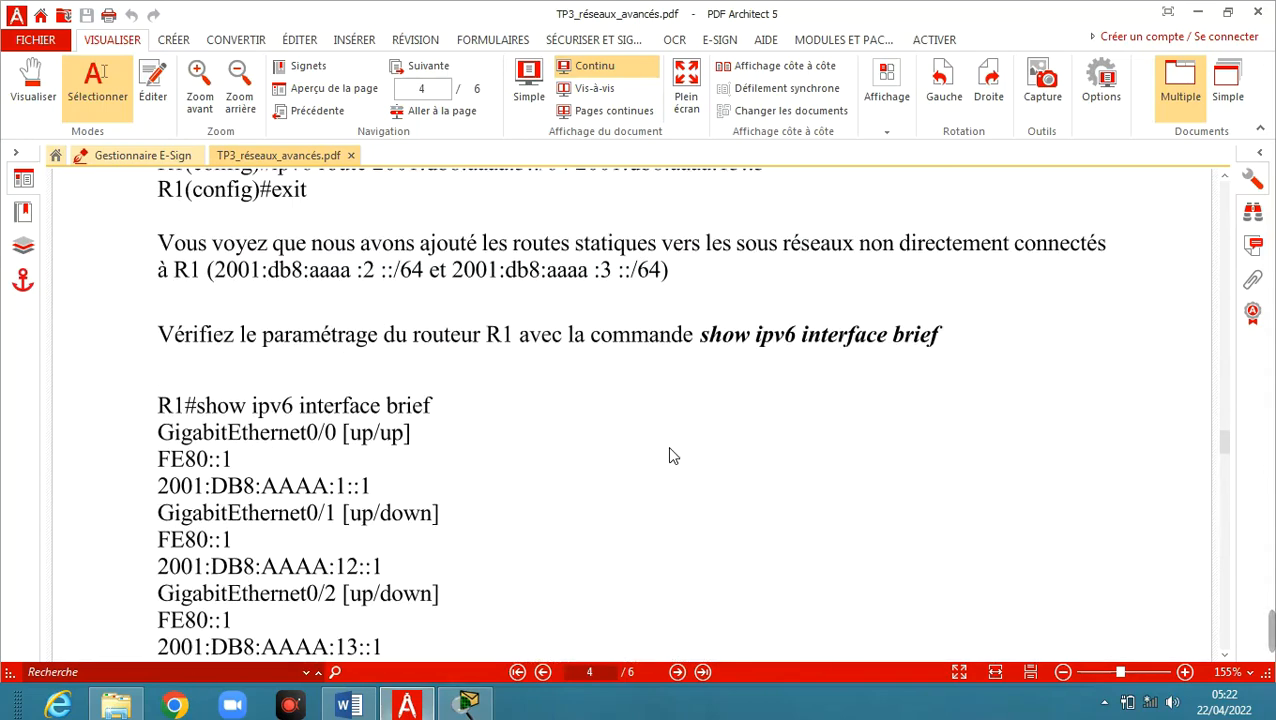
{"action": "scroll", "coordinate": [672, 456], "scroll_direction": "up", "scroll_amount": 12}
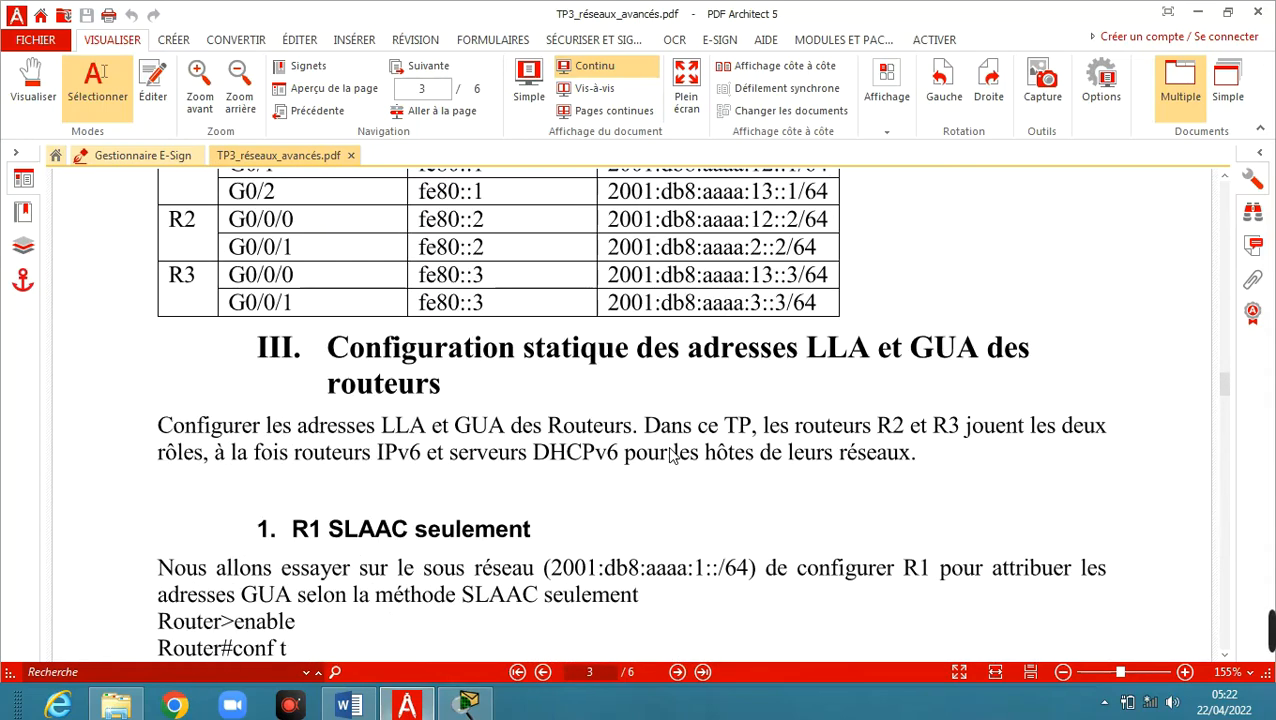
{"action": "scroll", "coordinate": [672, 456], "scroll_direction": "up", "scroll_amount": 12}
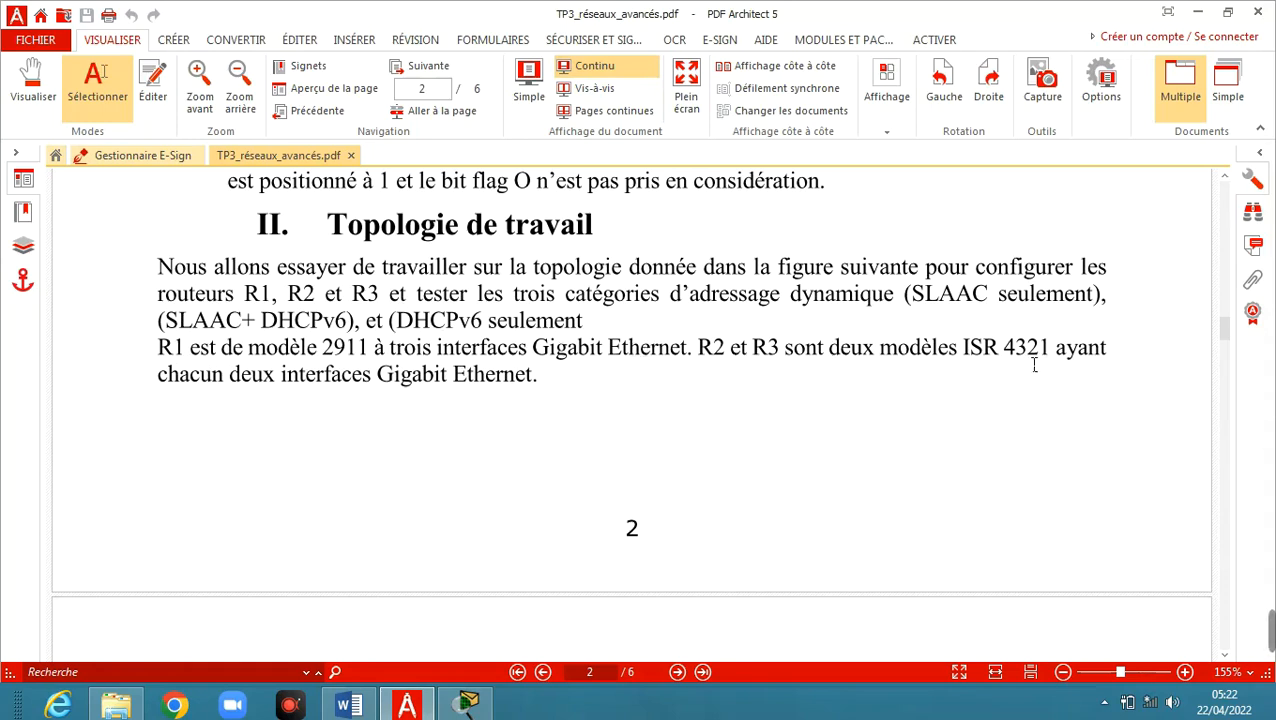
{"action": "left_click", "coordinate": [465, 705]}
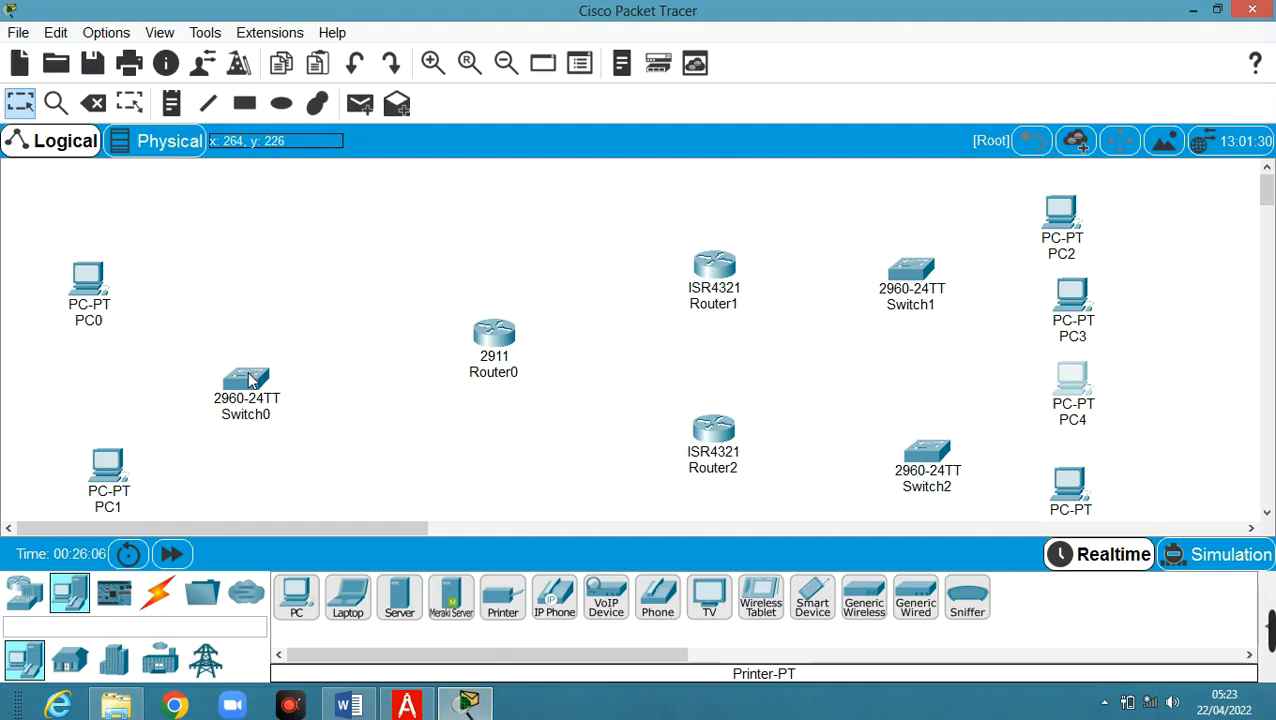
Nudge Switch0 and rename the left-side PCs to PC1 and PC10
{"action": "left_click_drag", "start_coordinate": [260, 357], "coordinate": [264, 352]}
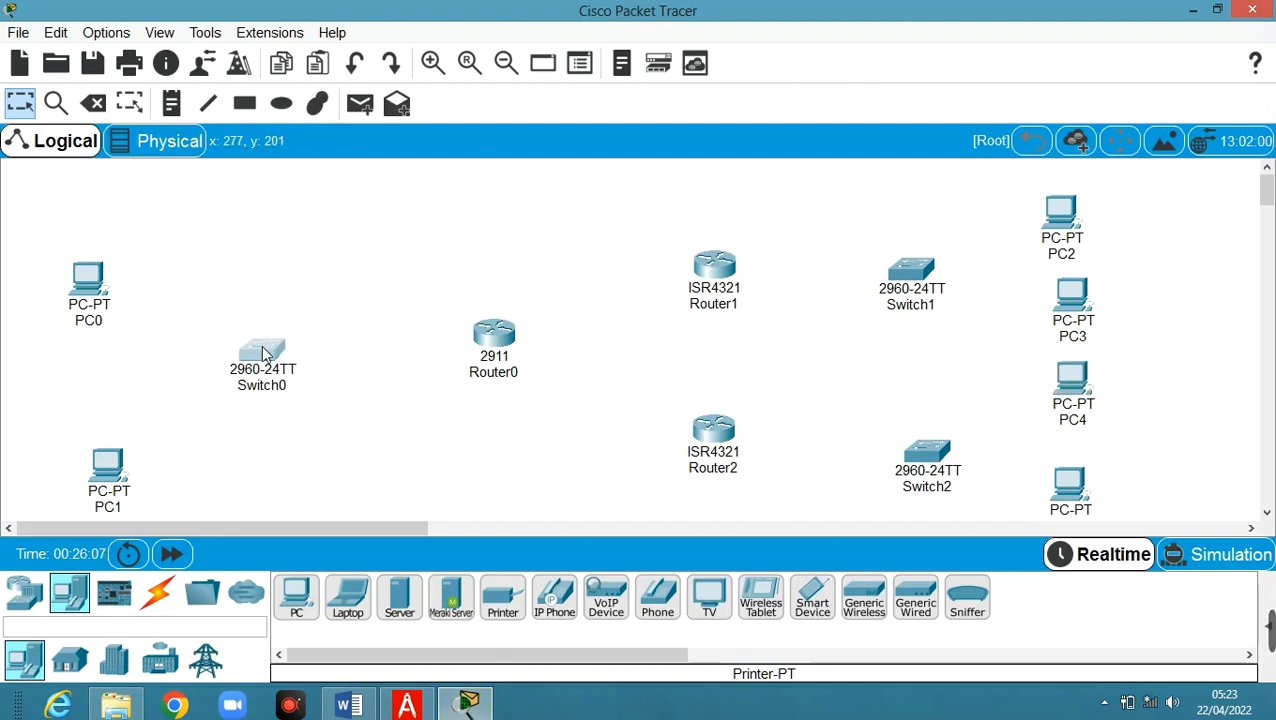
{"action": "left_click", "coordinate": [89, 321]}
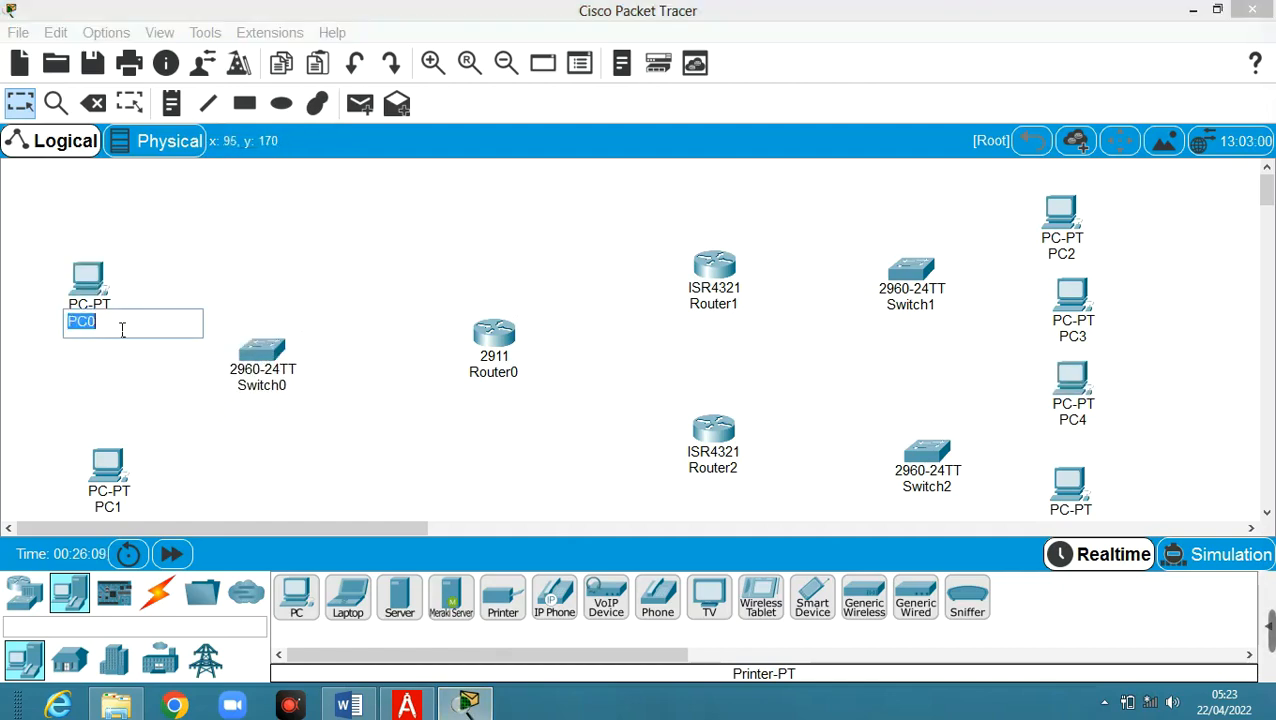
{"action": "left_click", "coordinate": [118, 512]}
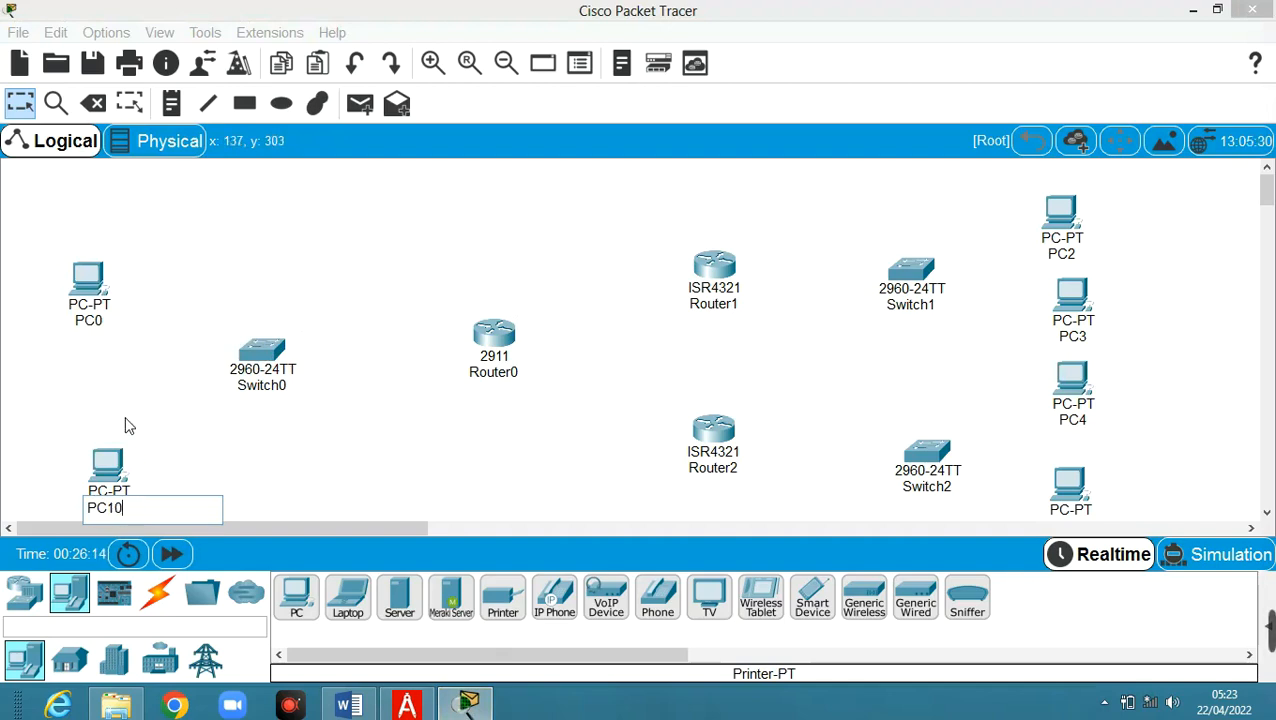
{"action": "left_click", "coordinate": [100, 321]}
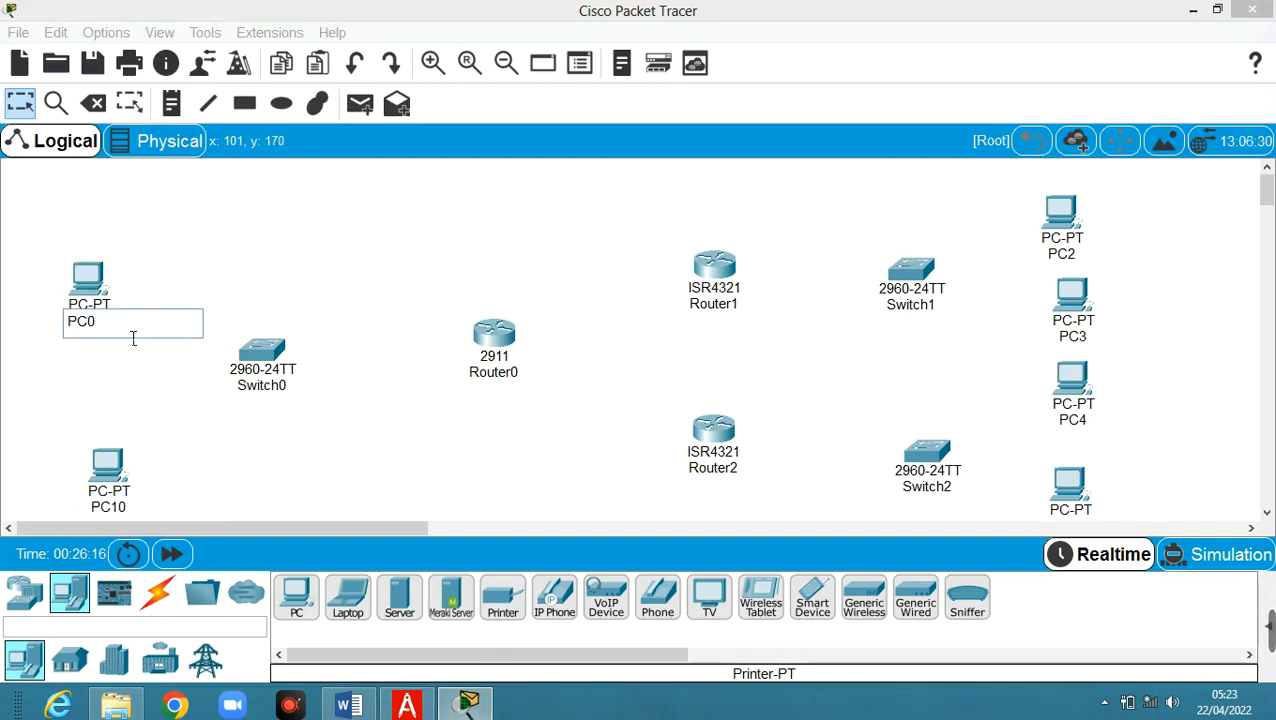
{"action": "key", "text": "BackSpace"}
{"action": "left_click", "coordinate": [1077, 405]}
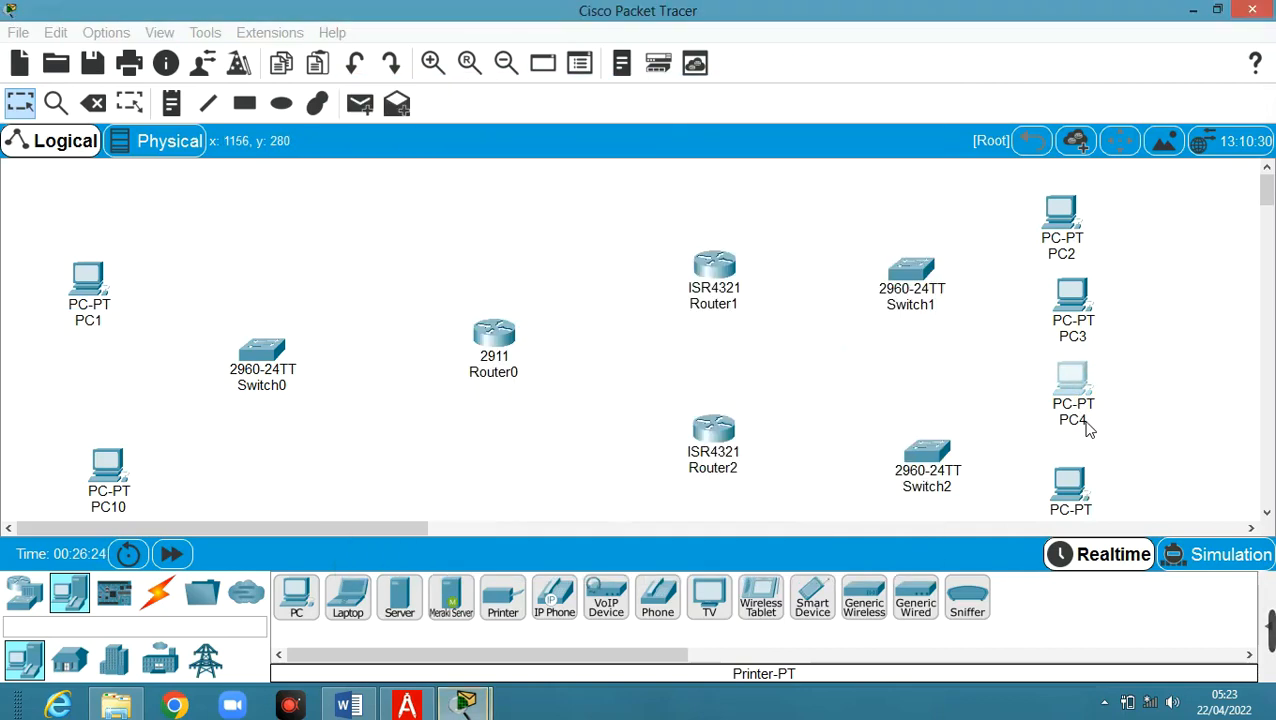
Start relabelling the lower right PCs, closing the PC5 configuration window opened by mistake
{"action": "left_click", "coordinate": [1090, 421]}
{"action": "left_click", "coordinate": [1097, 428]}
{"action": "double_click", "coordinate": [1068, 490]}
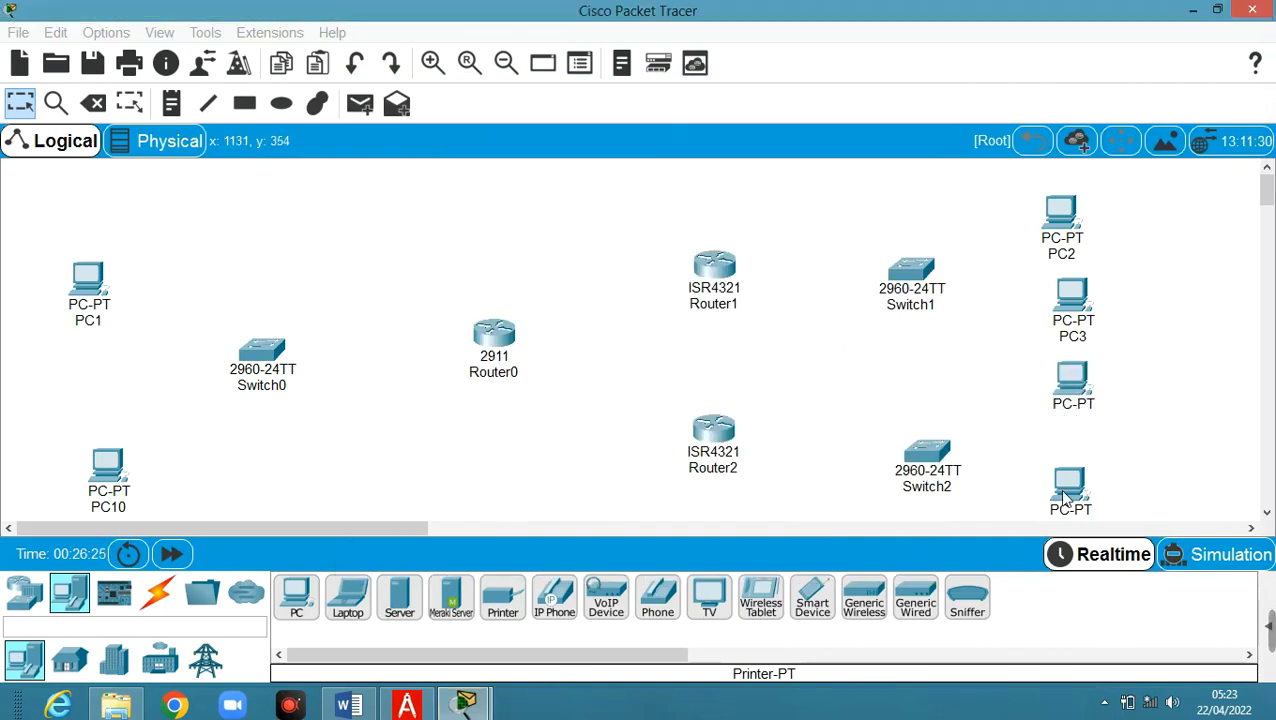
{"action": "left_click", "coordinate": [925, 80]}
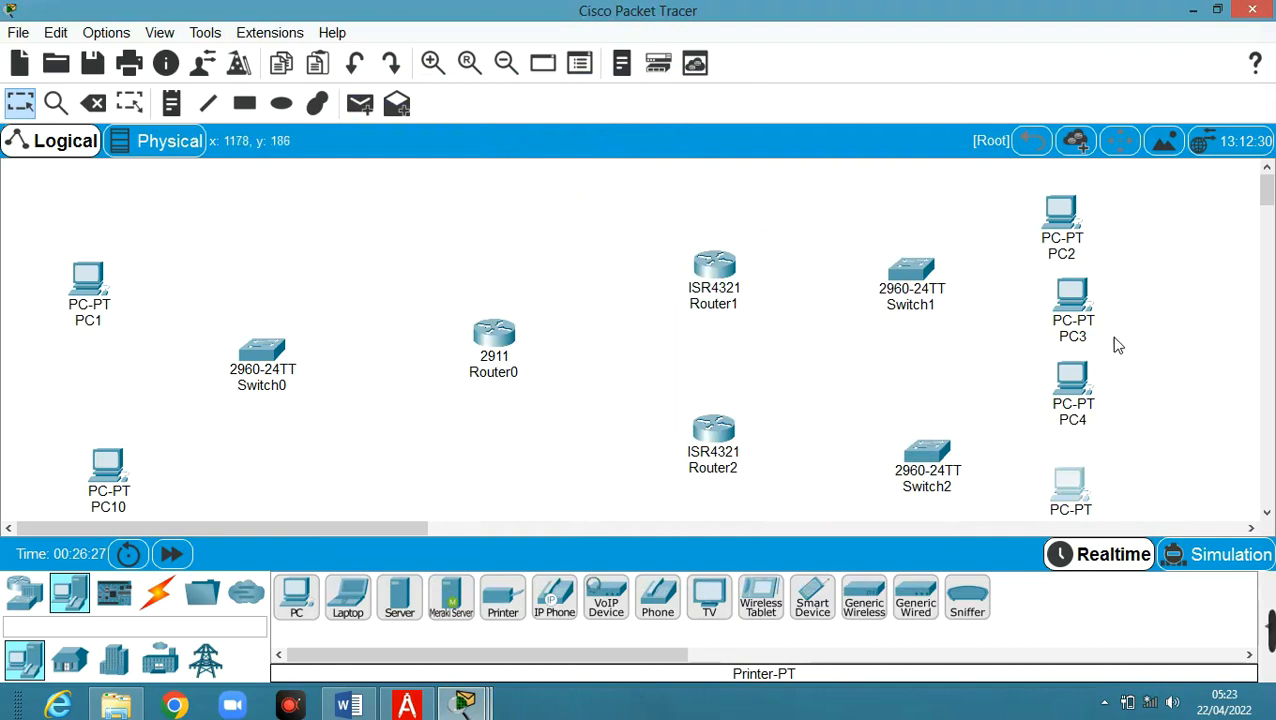
{"action": "scroll", "coordinate": [1150, 378], "scroll_direction": "down", "scroll_amount": 2}
{"action": "left_click", "coordinate": [1069, 418]}
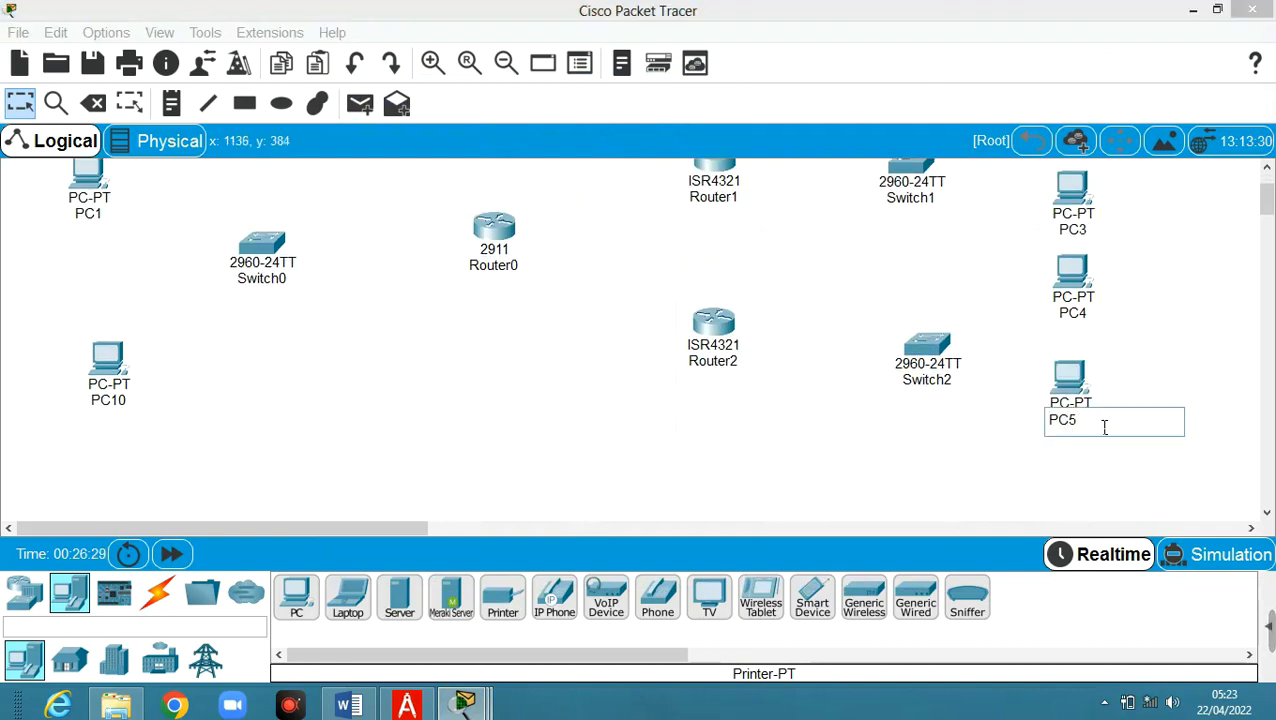
{"action": "key", "text": "BackSpace"}
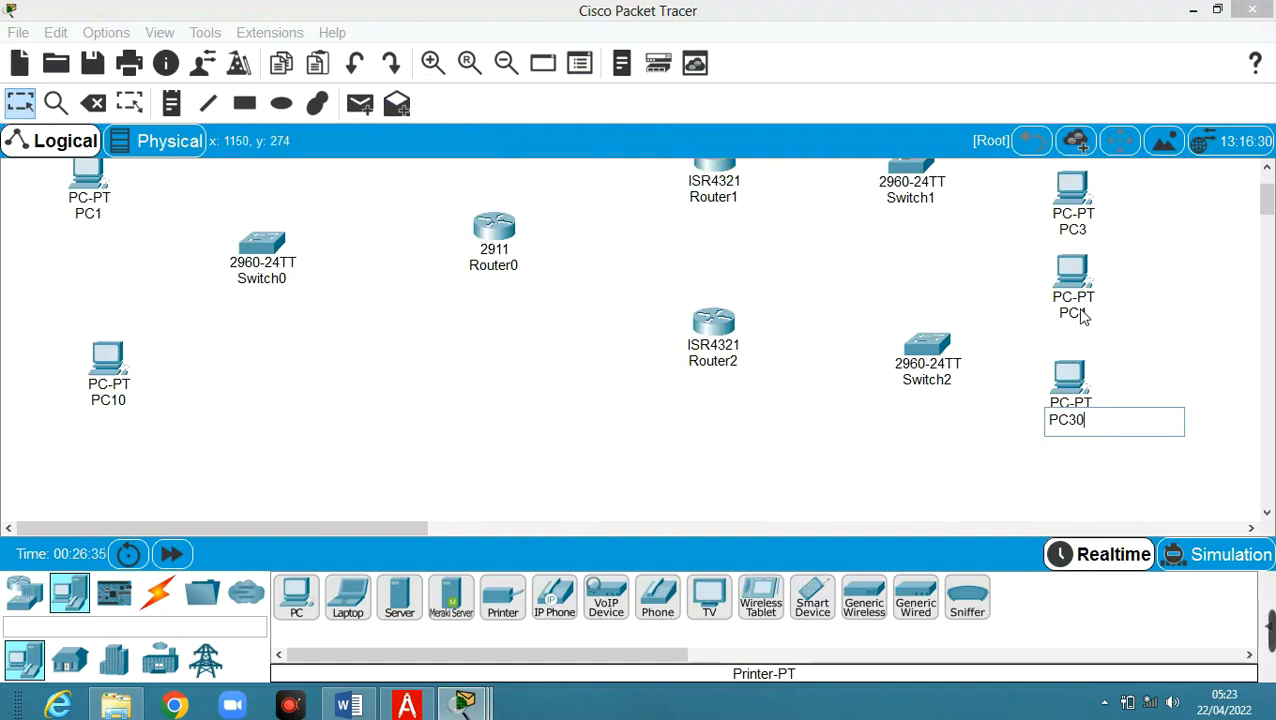
Commit the right-column names PC30 and PC20, and rename PC4 to PC3
{"action": "left_click", "coordinate": [1088, 232]}
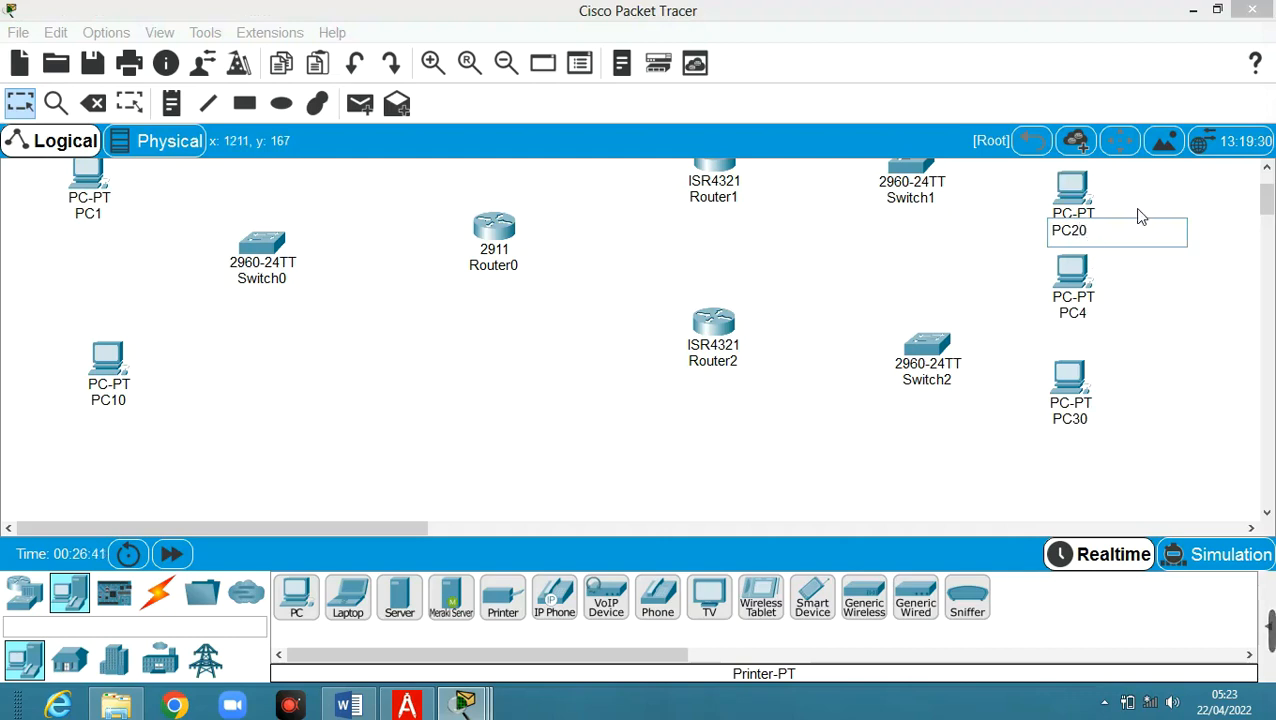
{"action": "left_click", "coordinate": [1090, 318]}
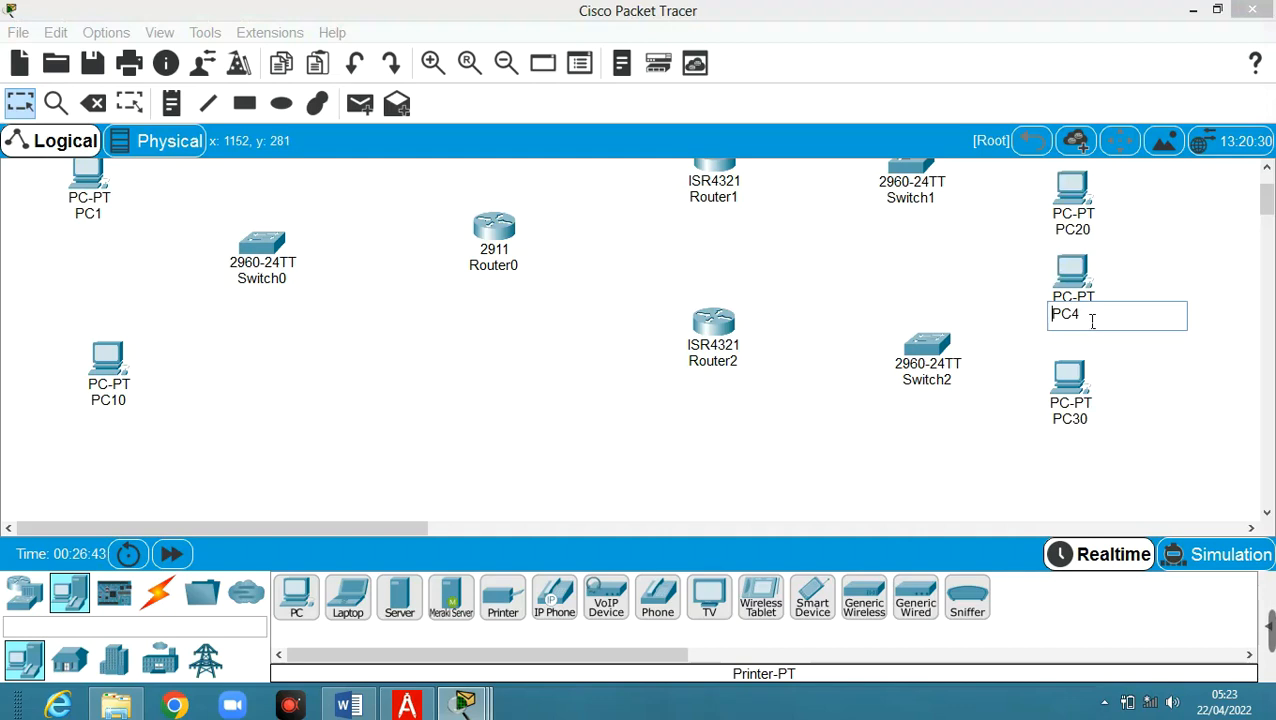
{"action": "type", "text": "3"}
{"action": "left_click", "coordinate": [1151, 262]}
{"action": "scroll", "coordinate": [1152, 261], "scroll_direction": "down", "scroll_amount": 2}
{"action": "scroll", "coordinate": [1152, 261], "scroll_direction": "up", "scroll_amount": 1}
{"action": "scroll", "coordinate": [1152, 261], "scroll_direction": "up", "scroll_amount": 2}
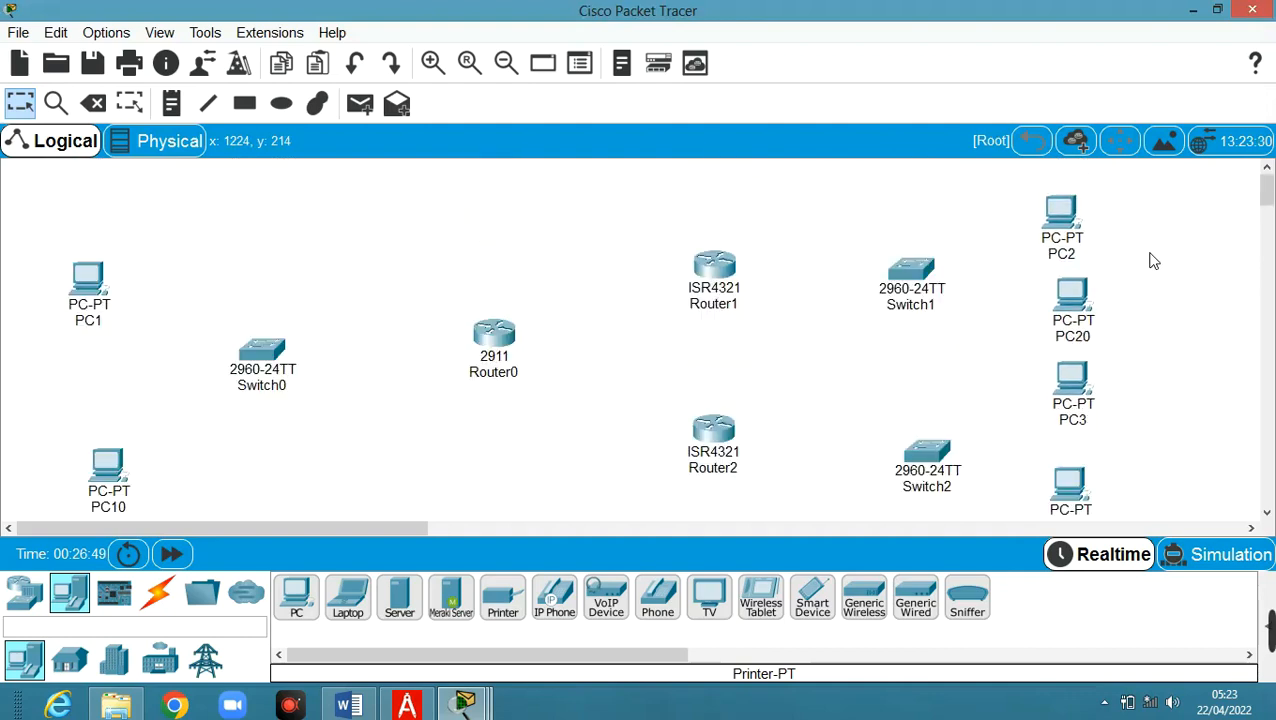
{"action": "mouse_move", "coordinate": [1076, 255]}
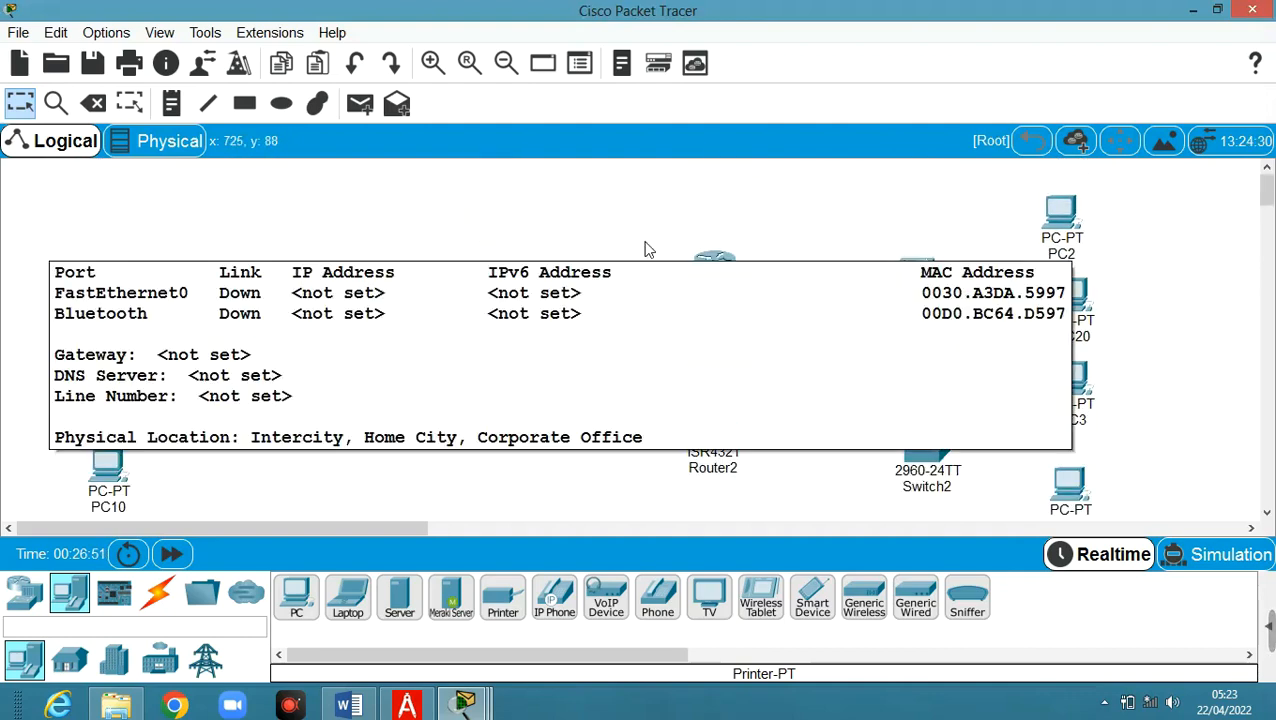
Drag PC10, Switch0, Router0, Router1, Router2, Switch1 and Switch2 leftward into a tighter layout
{"action": "left_click_drag", "start_coordinate": [110, 467], "coordinate": [81, 460]}
{"action": "left_click_drag", "start_coordinate": [254, 364], "coordinate": [196, 382]}
{"action": "left_click_drag", "start_coordinate": [498, 334], "coordinate": [357, 356]}
{"action": "left_click_drag", "start_coordinate": [702, 272], "coordinate": [556, 292]}
{"action": "left_click_drag", "start_coordinate": [708, 428], "coordinate": [564, 440]}
{"action": "left_click_drag", "start_coordinate": [893, 273], "coordinate": [750, 262]}
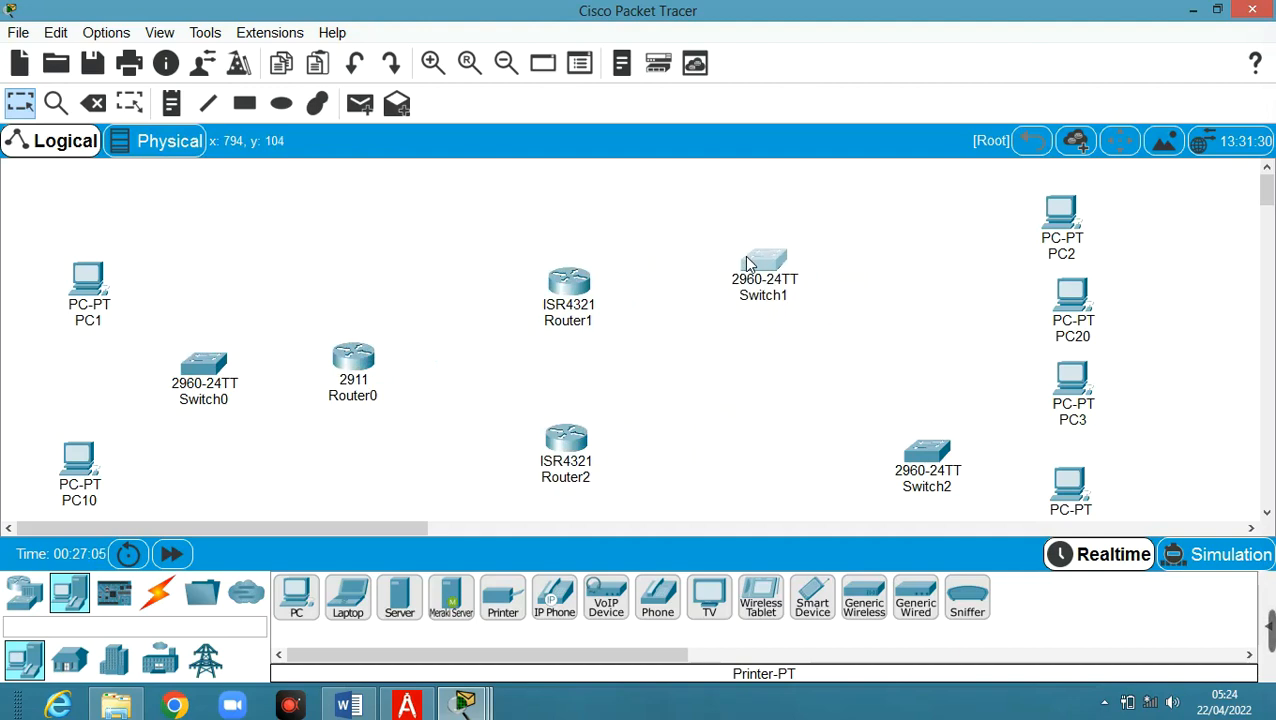
{"action": "left_click_drag", "start_coordinate": [916, 452], "coordinate": [760, 450]}
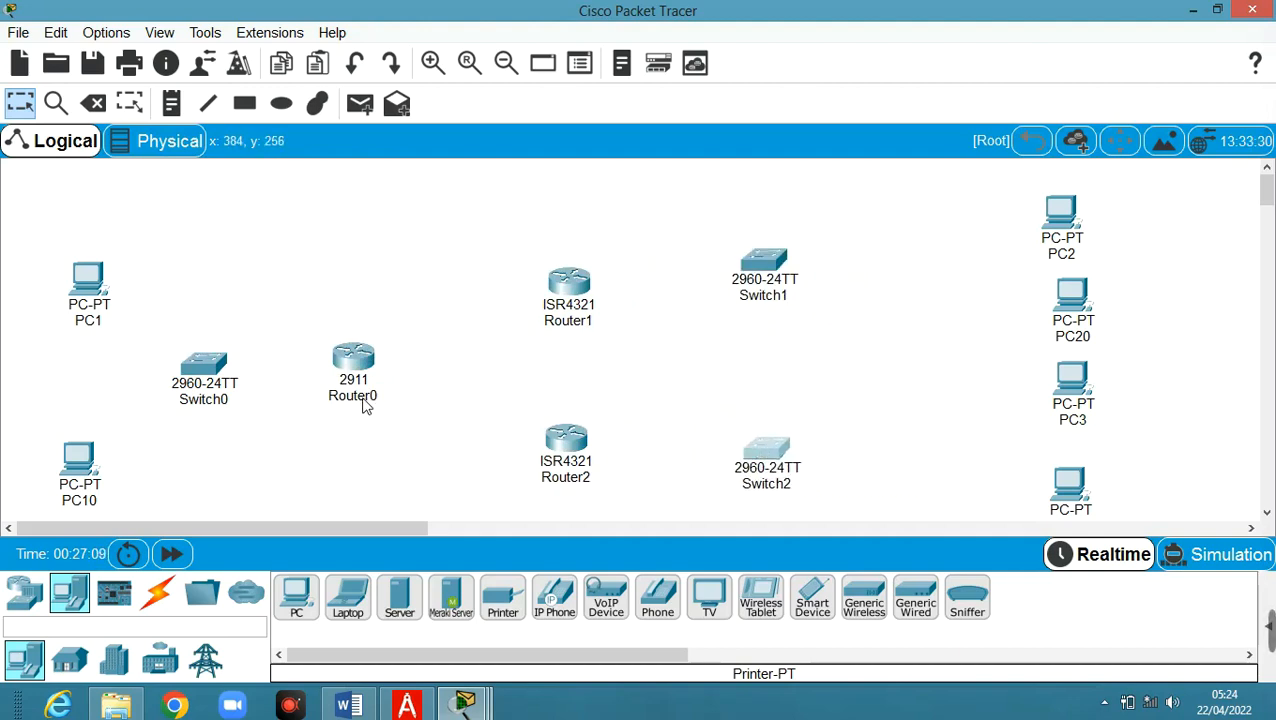
{"action": "mouse_move", "coordinate": [367, 400]}
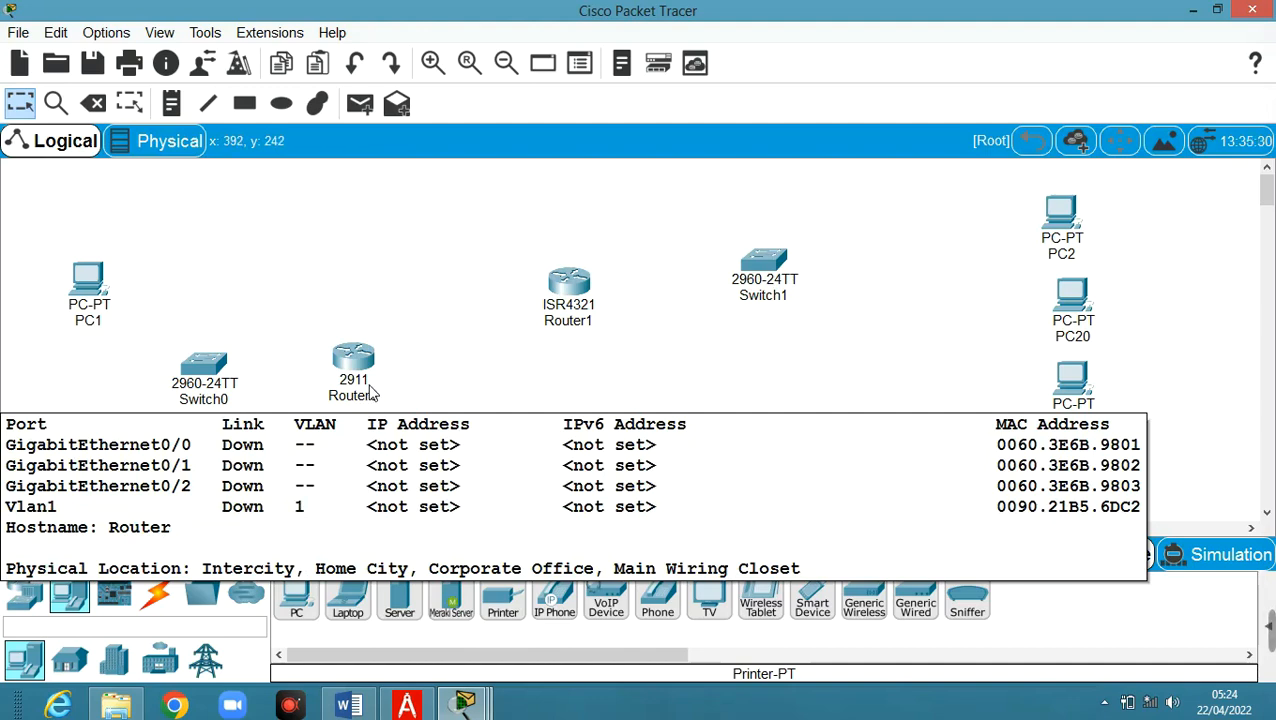
In Router0's CLI, decline initial setup, enter conf t, set hostname R1, then minimize the window
{"action": "left_click", "coordinate": [365, 360]}
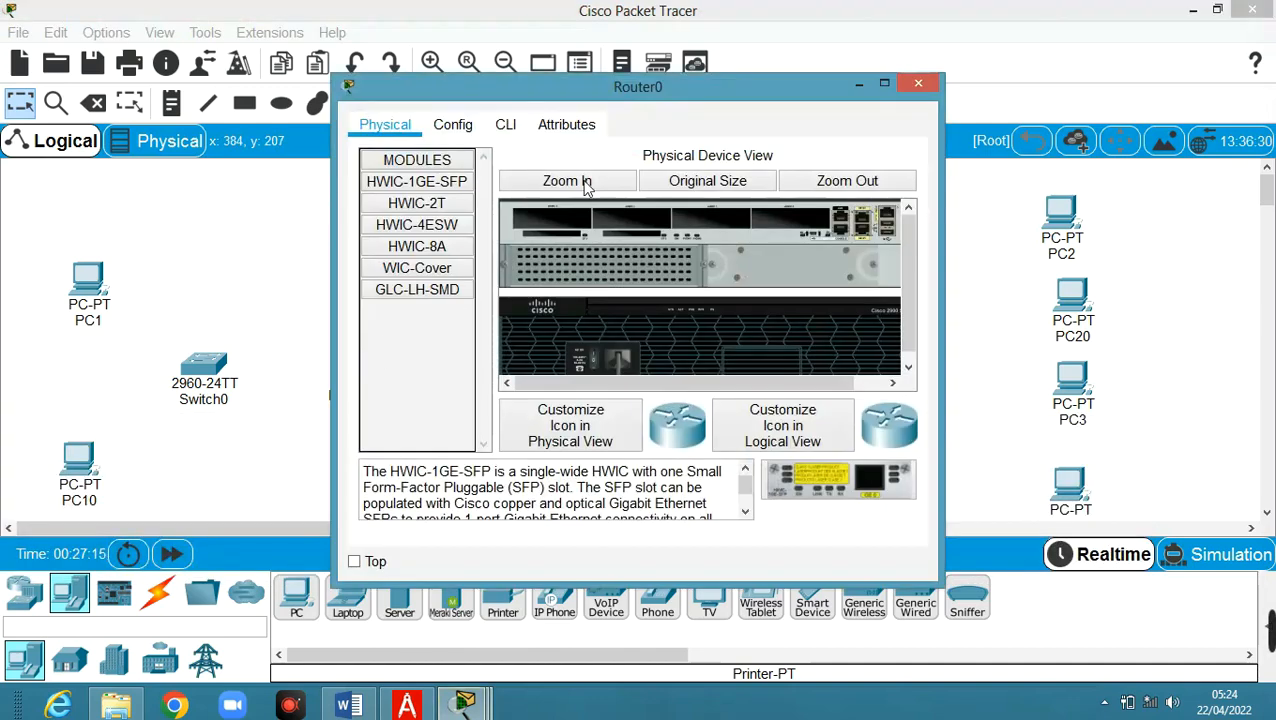
{"action": "left_click", "coordinate": [510, 126]}
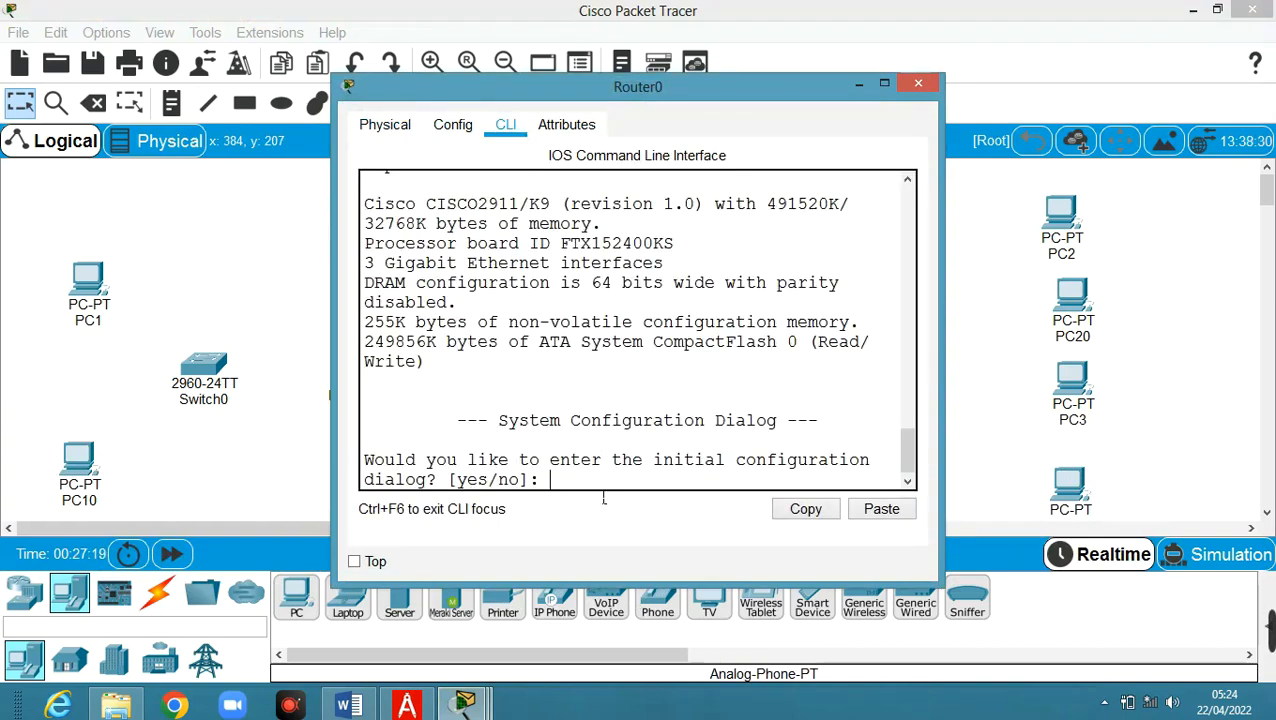
{"action": "type", "text": "n"}
{"action": "key", "text": "Return"}
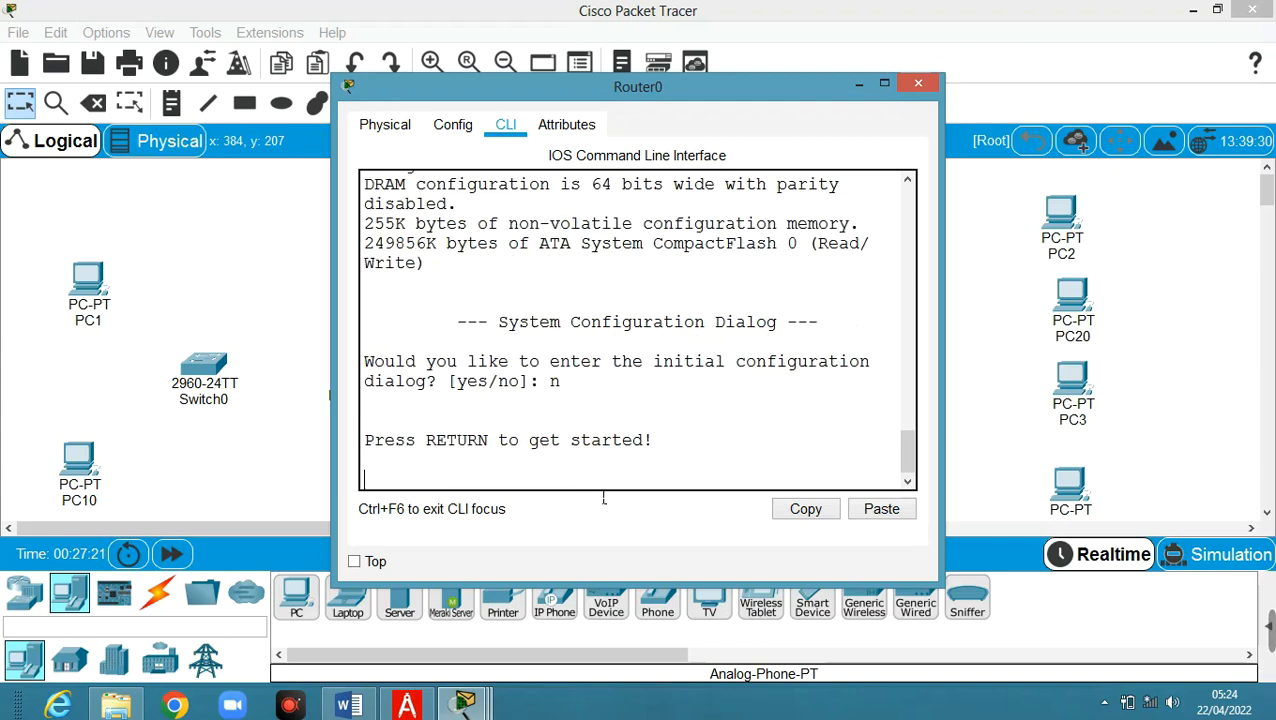
{"action": "key", "text": "Return"}
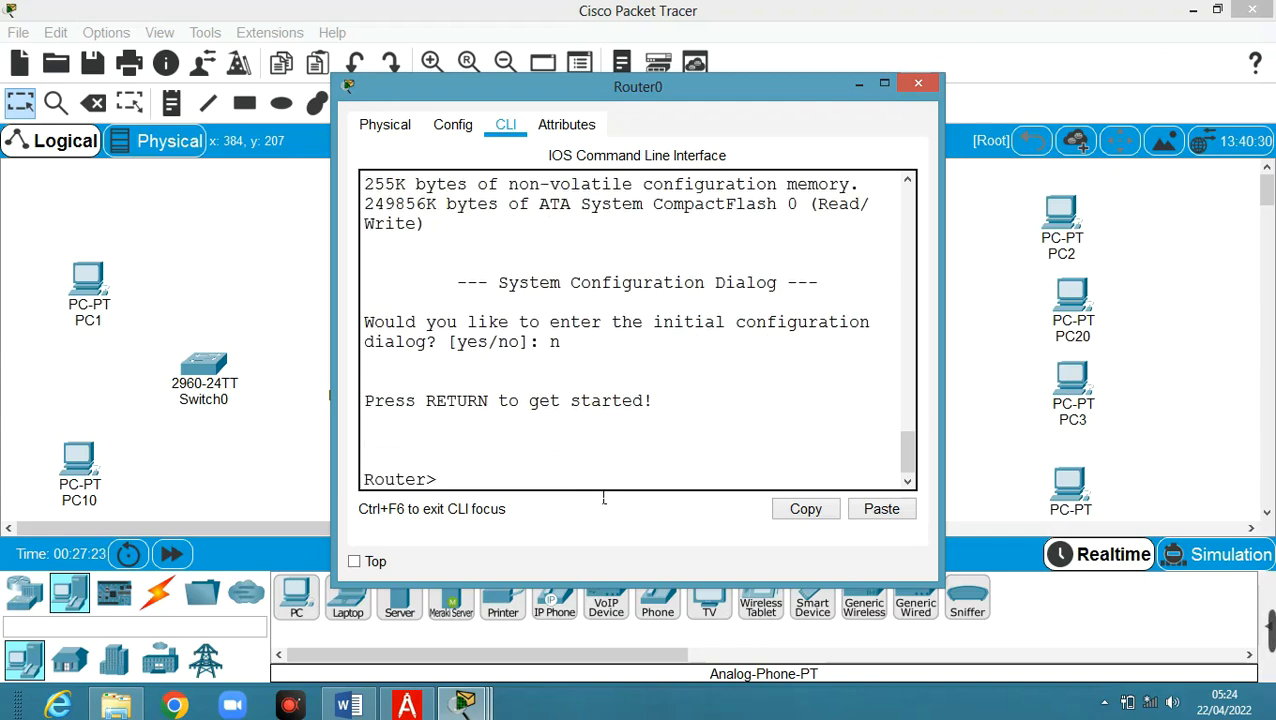
{"action": "type", "text": "en"}
{"action": "key", "text": "Return"}
{"action": "type", "text": "conf"}
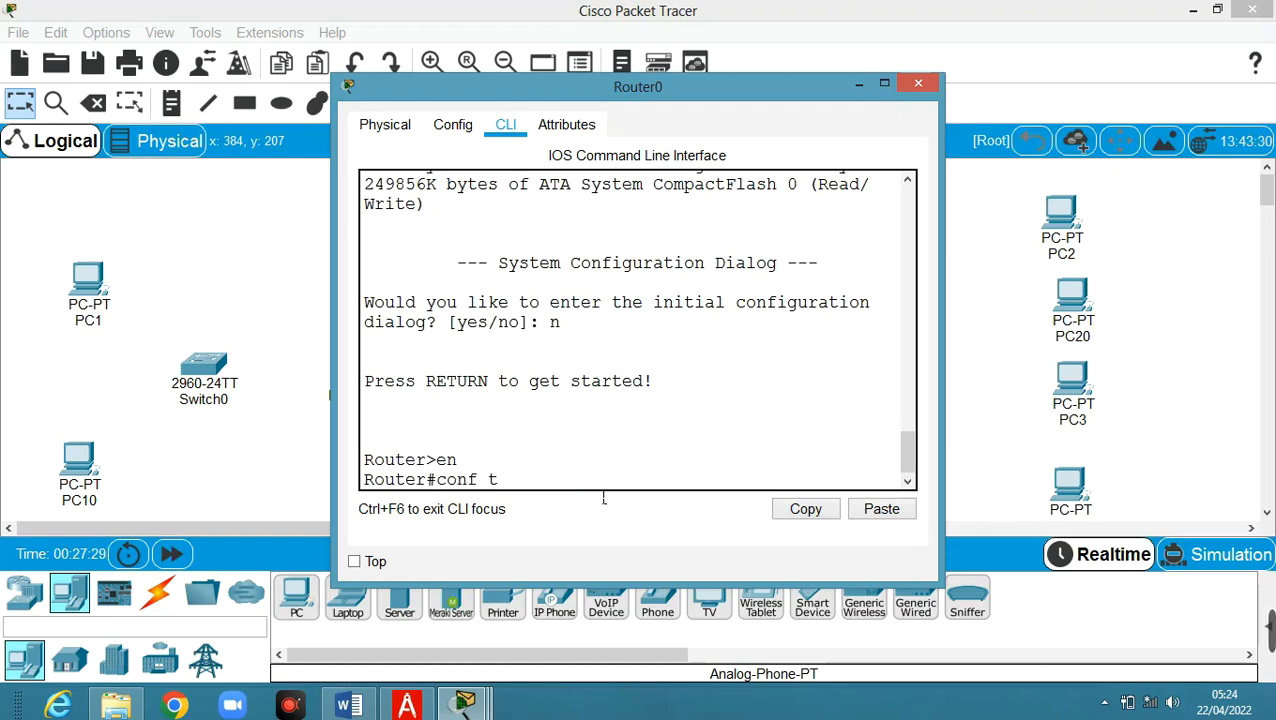
{"action": "type", "text": " t"}
{"action": "key", "text": "Return"}
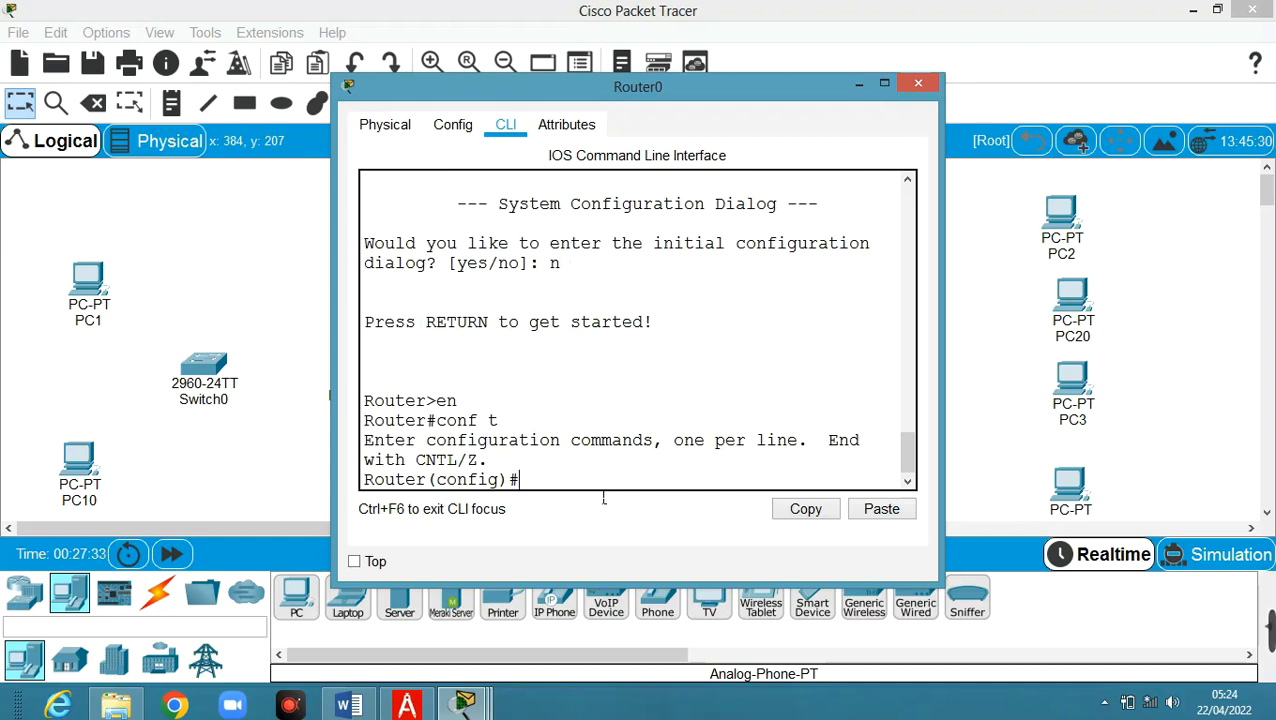
{"action": "type", "text": "hostna"}
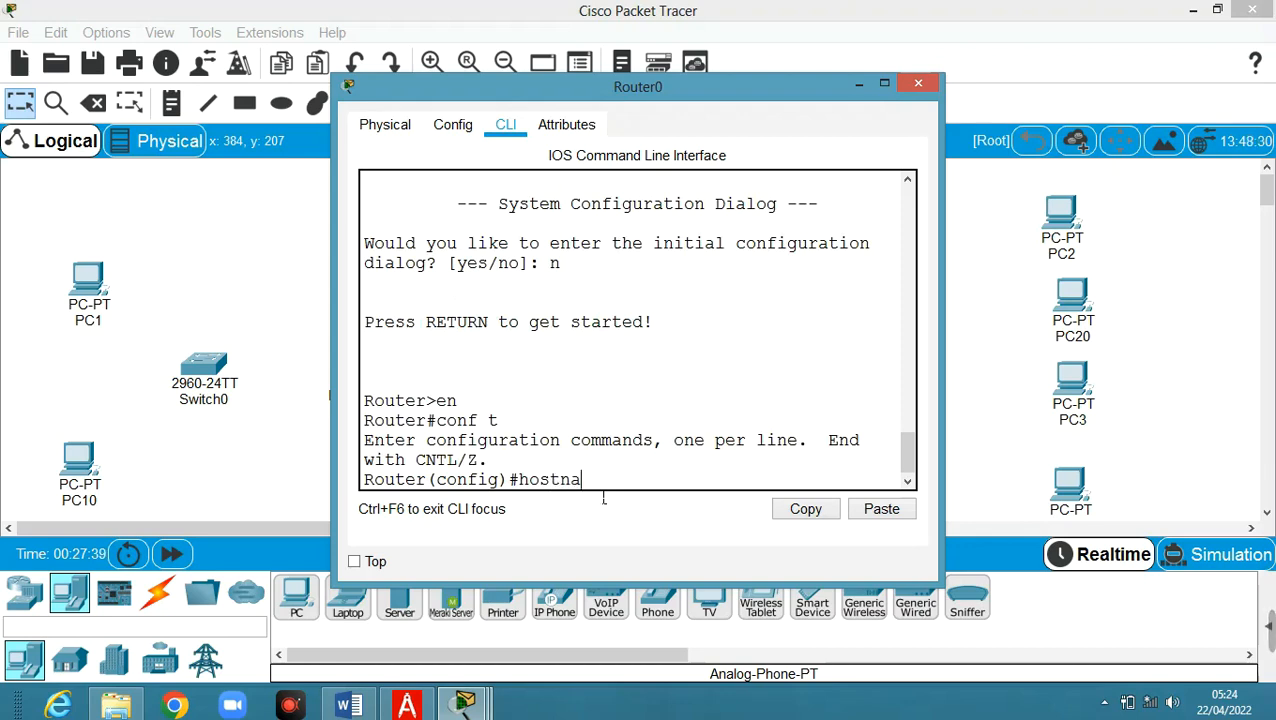
{"action": "type", "text": "me R1"}
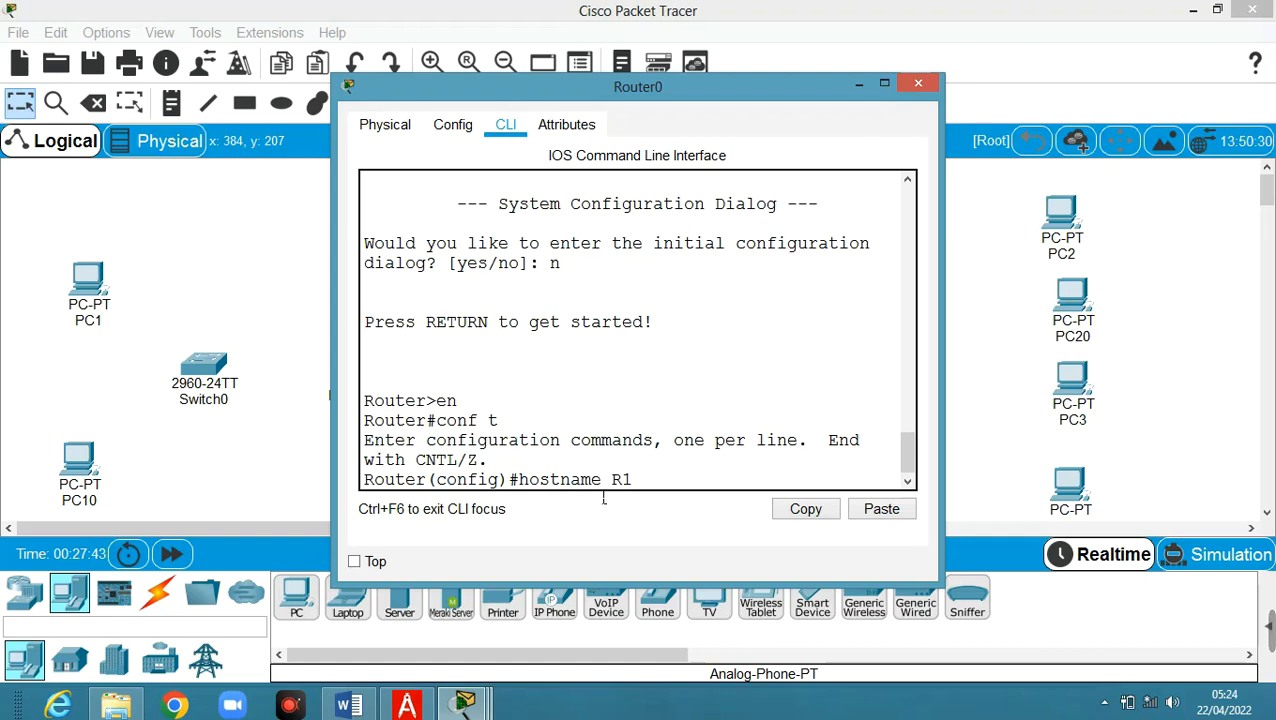
{"action": "key", "text": "Return"}
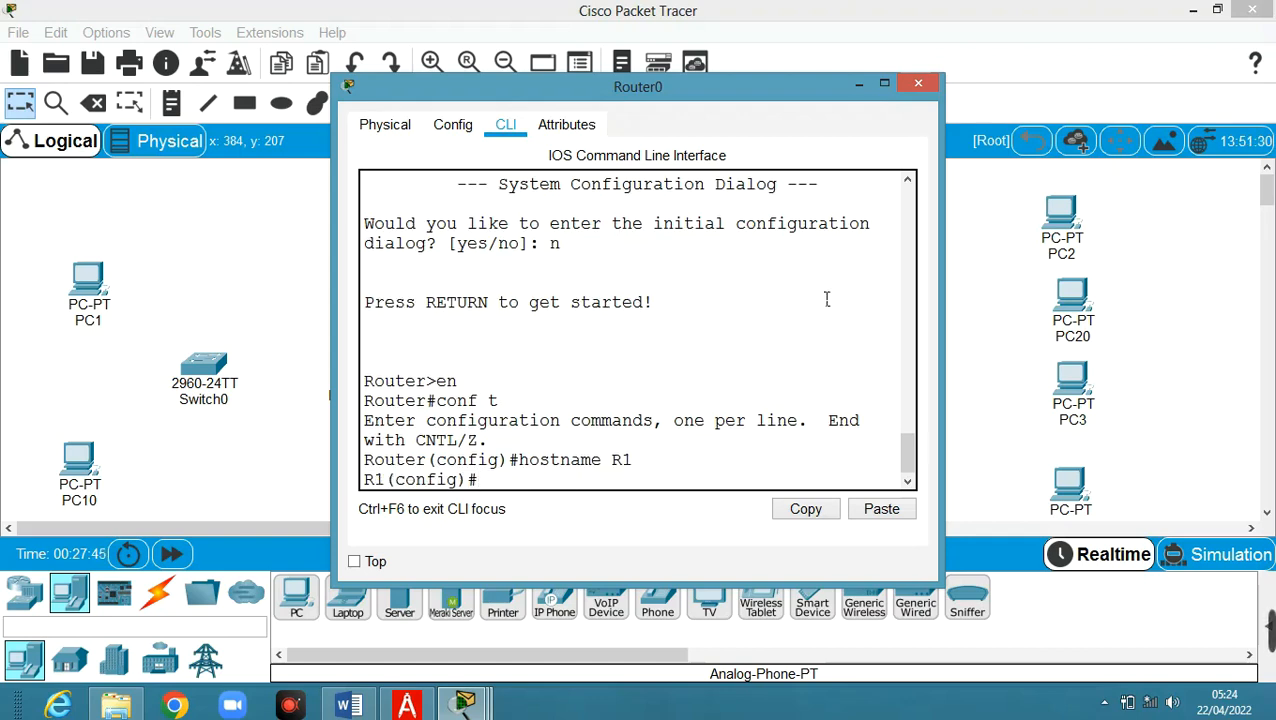
{"action": "left_click", "coordinate": [855, 88]}
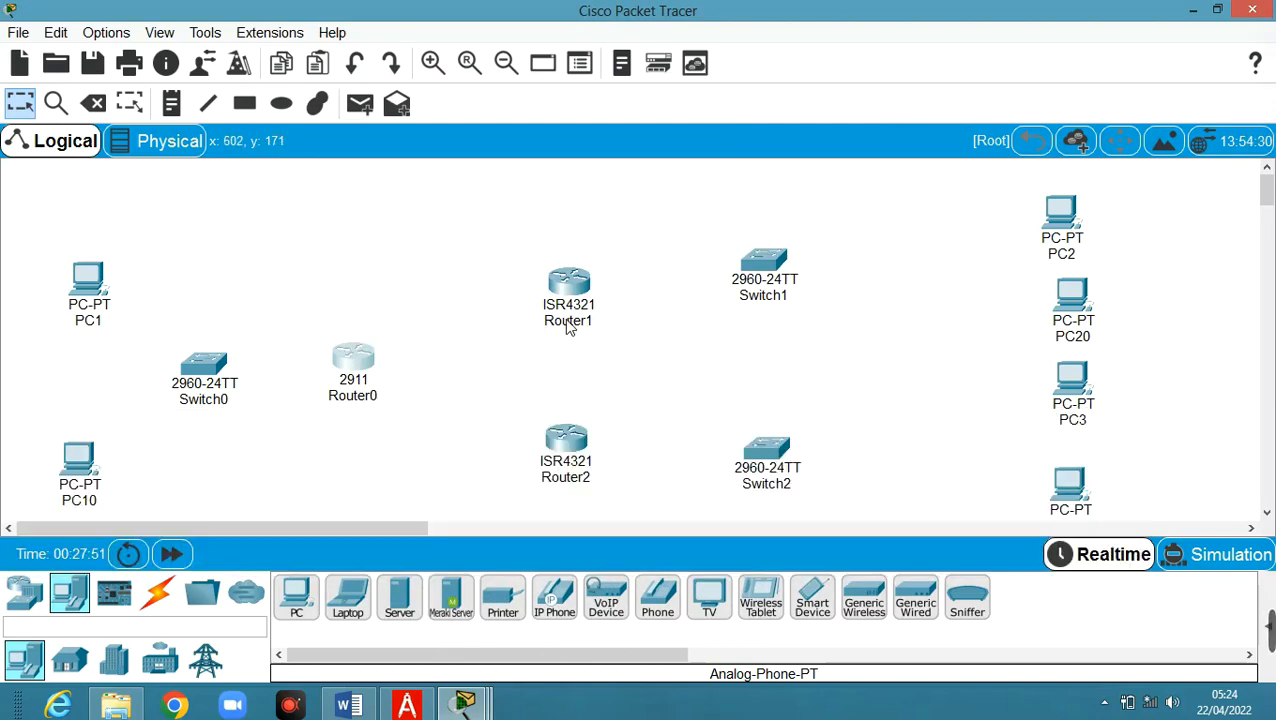
Edit the canvas labels: Router2 to R3, Router1 to R2 and Router0 to R1
{"action": "mouse_move", "coordinate": [567, 328]}
{"action": "left_click", "coordinate": [575, 486]}
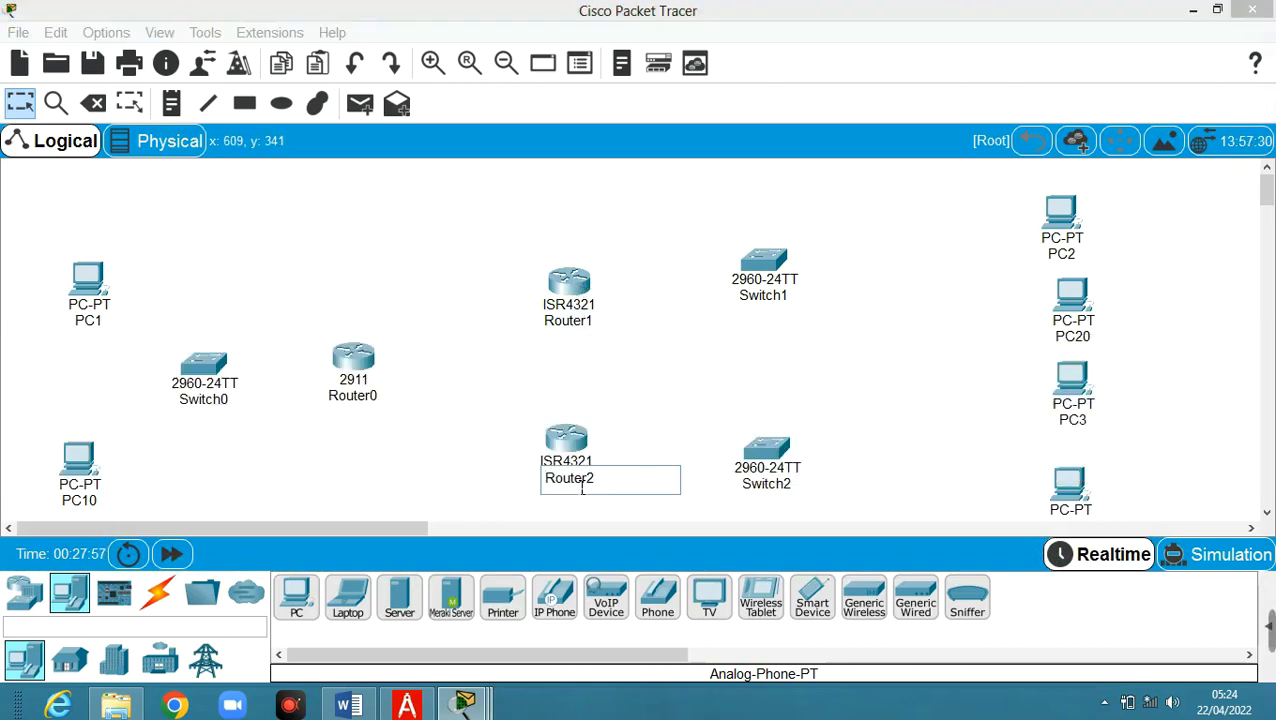
{"action": "key", "text": "BackSpace"}
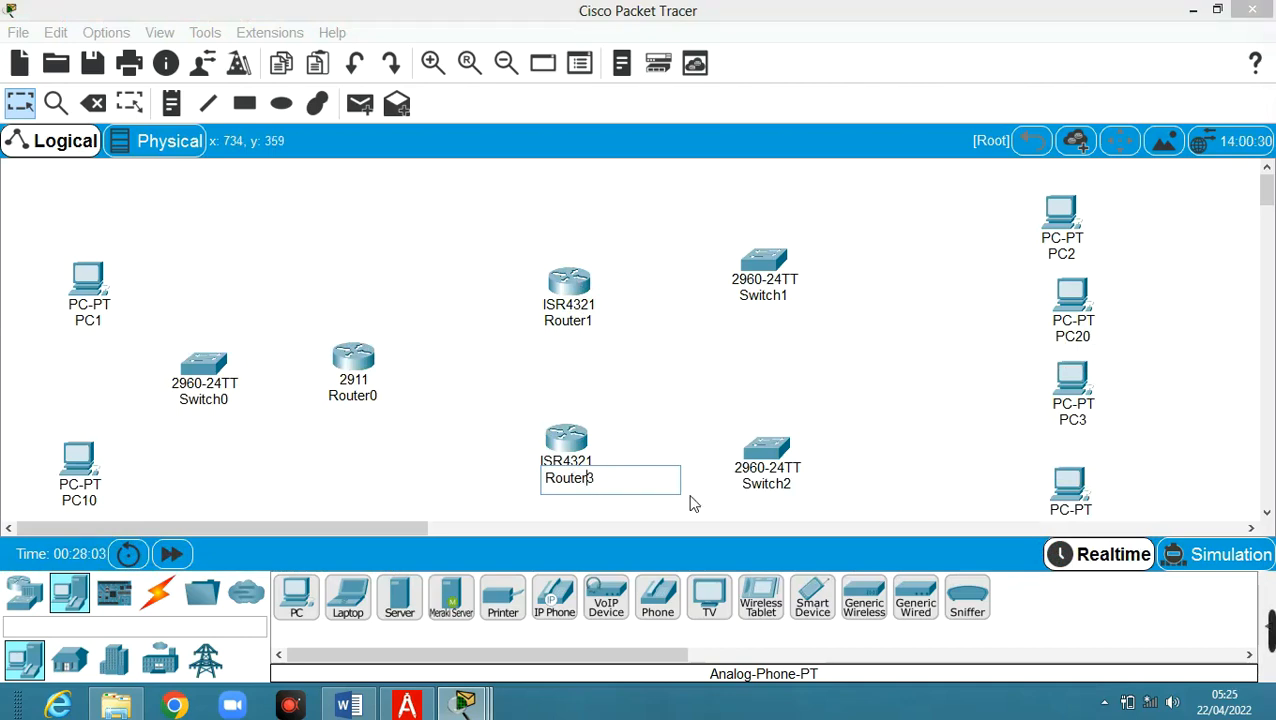
{"action": "key", "text": "BackSpace"}
{"action": "key", "text": "BackSpace"}
{"action": "key", "text": "BackSpace"}
{"action": "key", "text": "BackSpace"}
{"action": "left_click", "coordinate": [589, 321]}
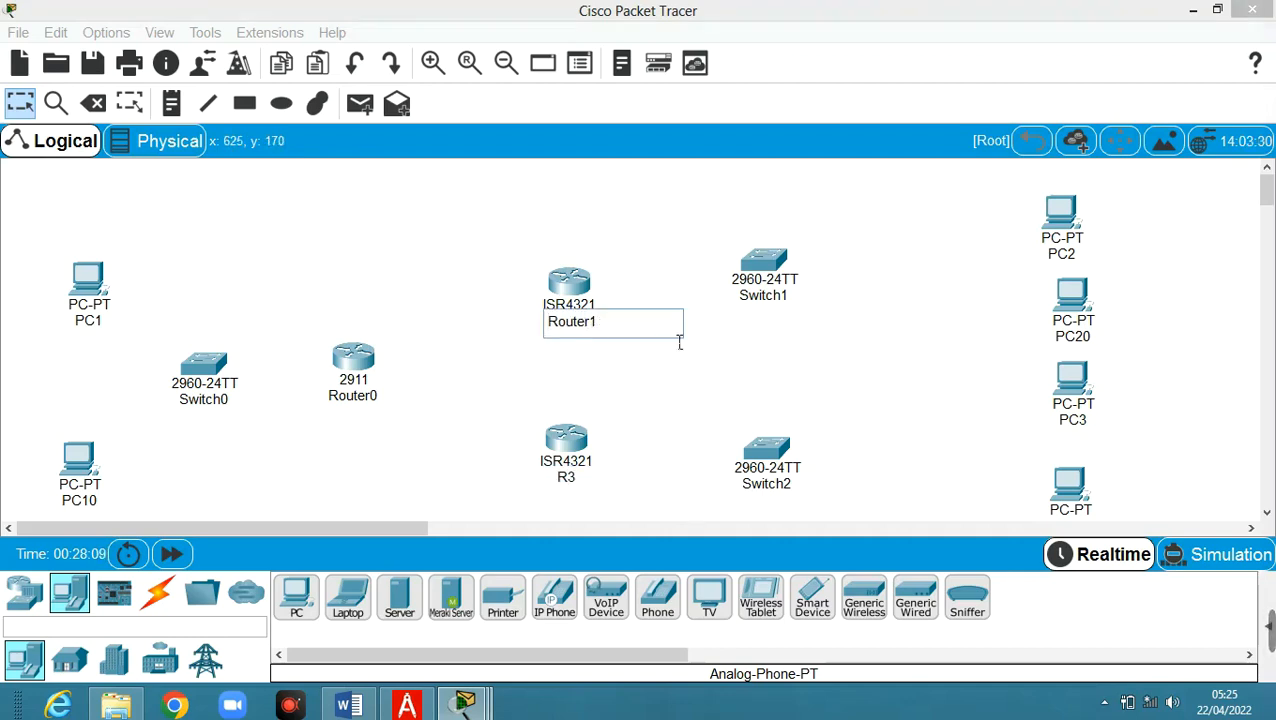
{"action": "key", "text": "BackSpace"}
{"action": "key", "text": "BackSpace"}
{"action": "key", "text": "BackSpace"}
{"action": "key", "text": "BackSpace"}
{"action": "left_click", "coordinate": [358, 398]}
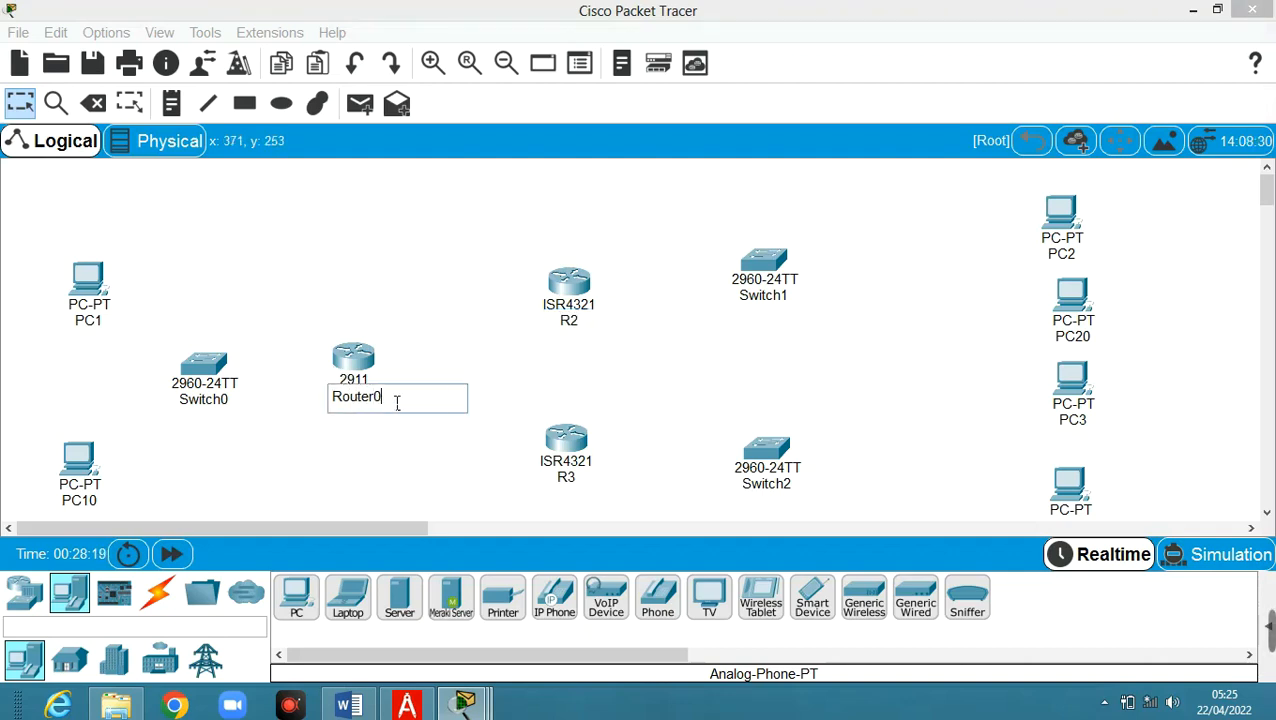
{"action": "key", "text": "BackSpace"}
{"action": "key", "text": "BackSpace"}
{"action": "key", "text": "BackSpace"}
{"action": "key", "text": "BackSpace"}
{"action": "key", "text": "BackSpace"}
{"action": "key", "text": "BackSpace"}
{"action": "type", "text": "1"}
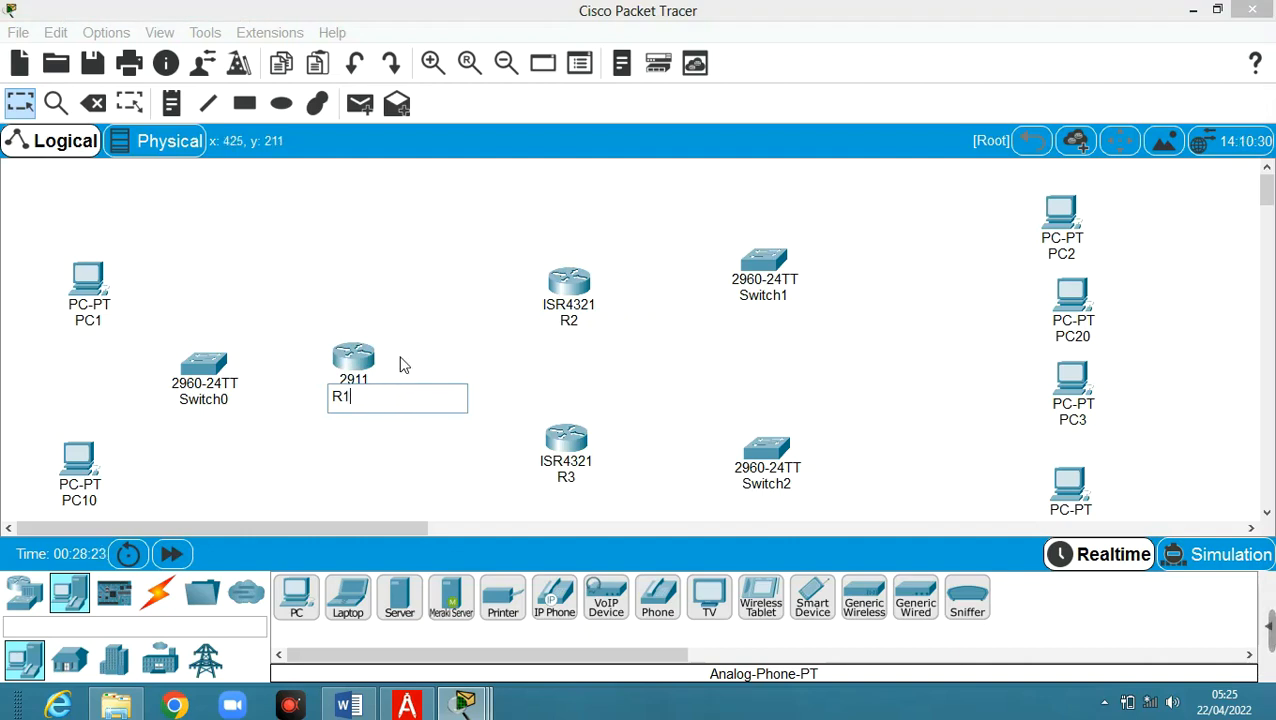
{"action": "left_click", "coordinate": [433, 251]}
{"action": "left_click", "coordinate": [555, 284]}
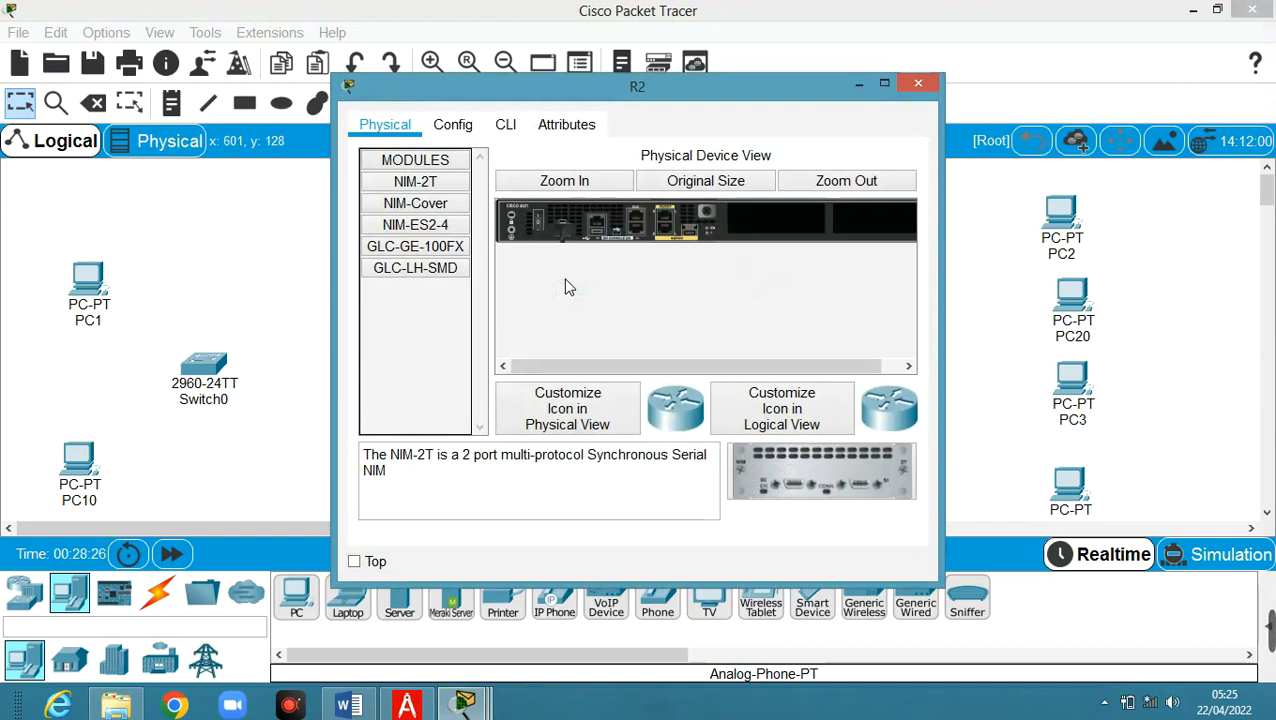
In R2's CLI, decline setup, enter enable and configuration mode, and set hostname R2
{"action": "left_click", "coordinate": [505, 124]}
{"action": "type", "text": "n"}
{"action": "key", "text": "Return"}
{"action": "key", "text": "Return"}
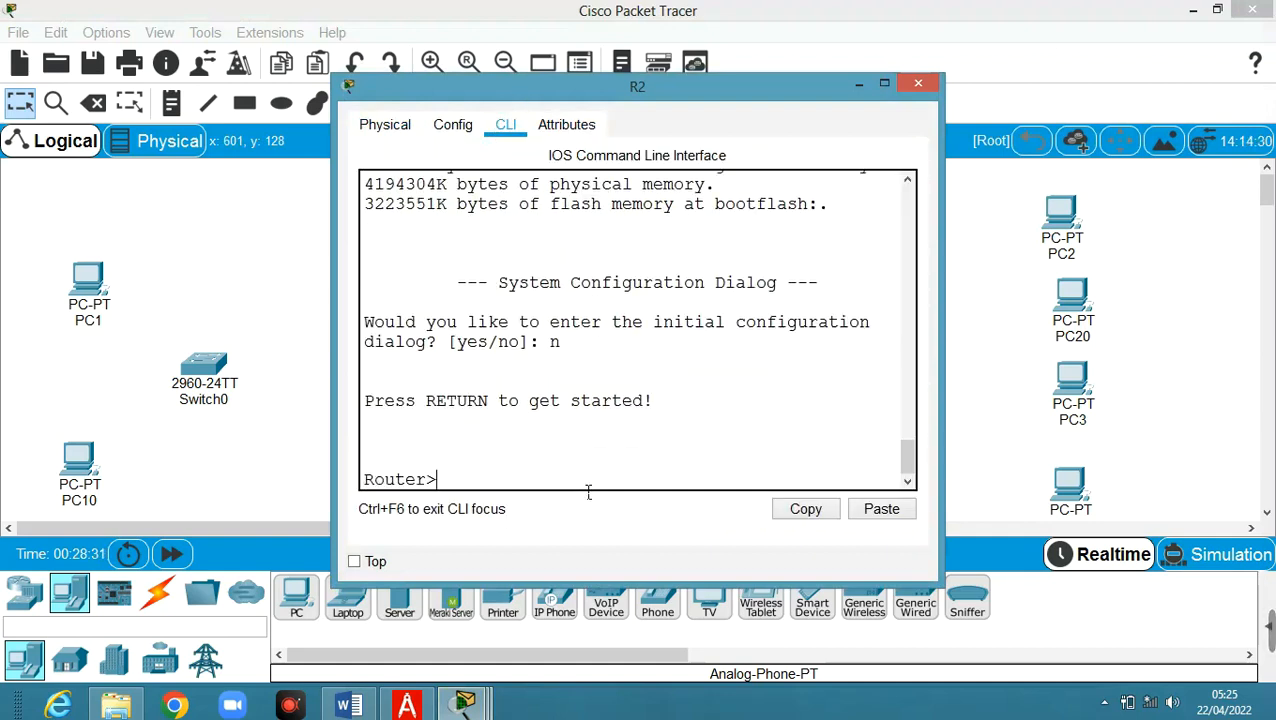
{"action": "type", "text": "en"}
{"action": "key", "text": "Return"}
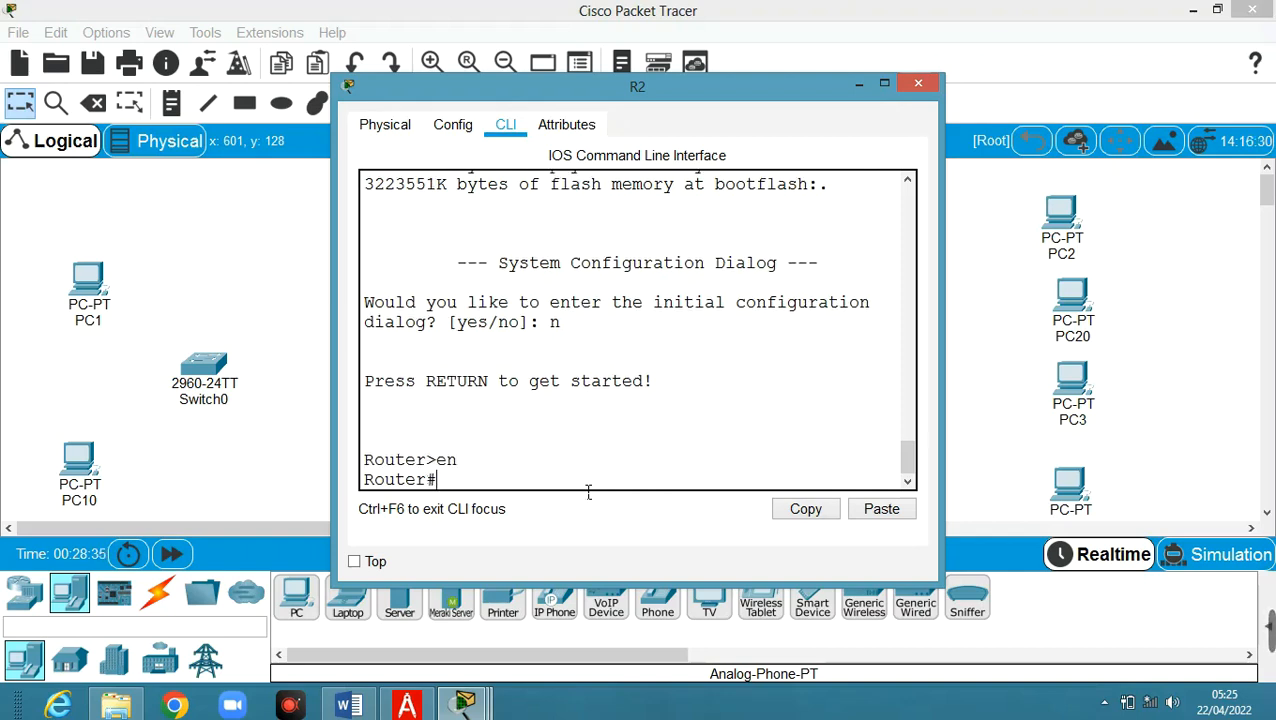
{"action": "type", "text": "hostname R2"}
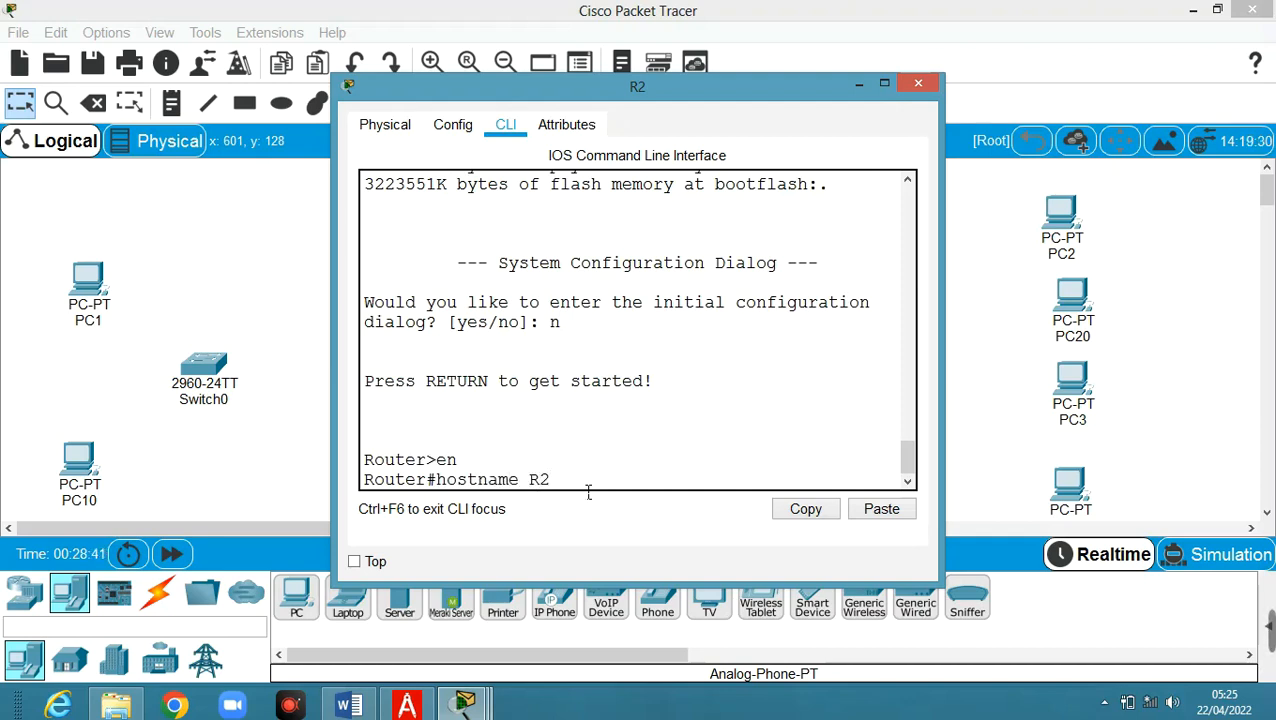
{"action": "key", "text": "BackSpace"}
{"action": "key", "text": "BackSpace"}
{"action": "key", "text": "BackSpace"}
{"action": "key", "text": "BackSpace"}
{"action": "key", "text": "BackSpace"}
{"action": "key", "text": "BackSpace"}
{"action": "key", "text": "BackSpace"}
{"action": "key", "text": "BackSpace"}
{"action": "key", "text": "BackSpace"}
{"action": "key", "text": "BackSpace"}
{"action": "key", "text": "BackSpace"}
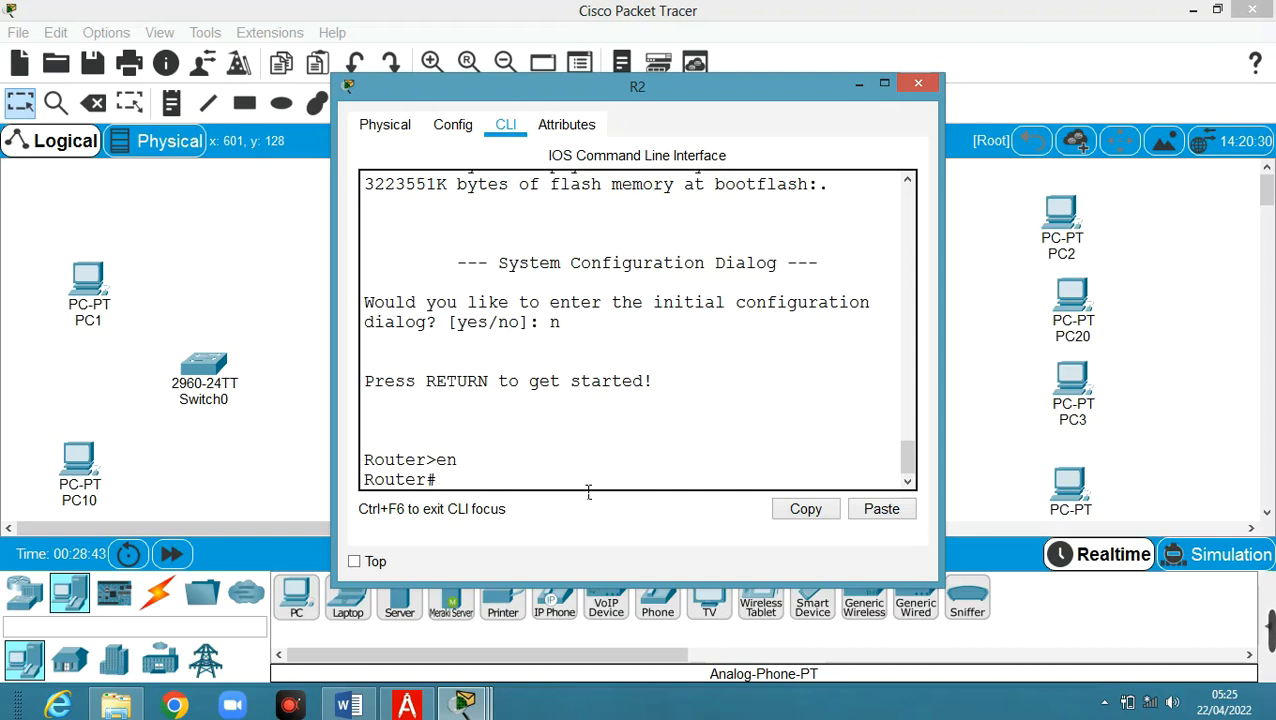
{"action": "type", "text": "con f"}
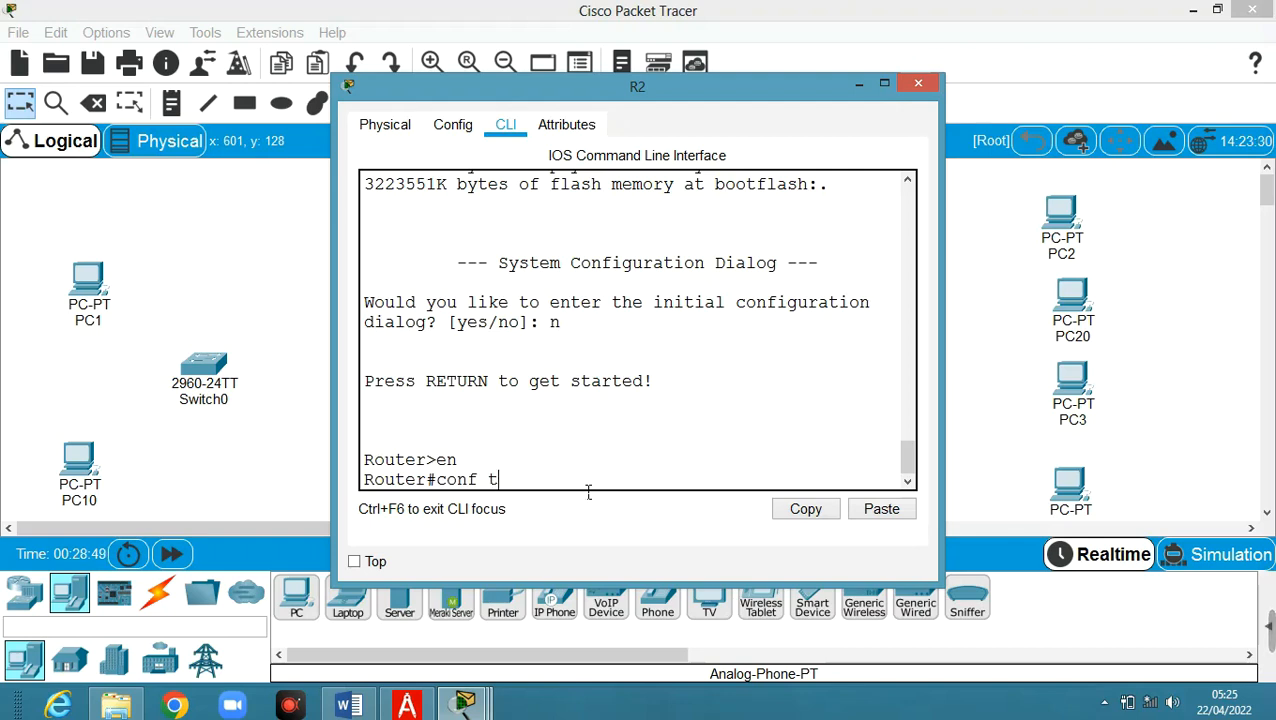
{"action": "key", "text": "Return"}
{"action": "type", "text": "hostname "}
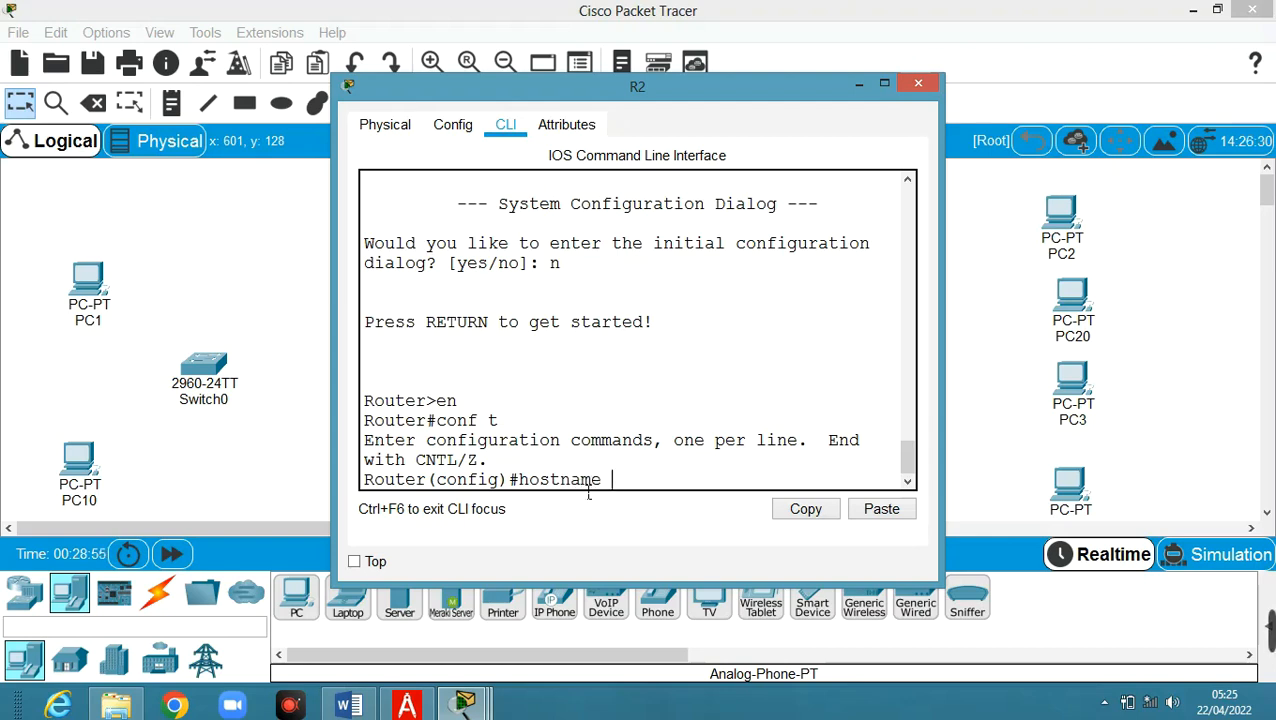
{"action": "type", "text": "R2"}
{"action": "key", "text": "Return"}
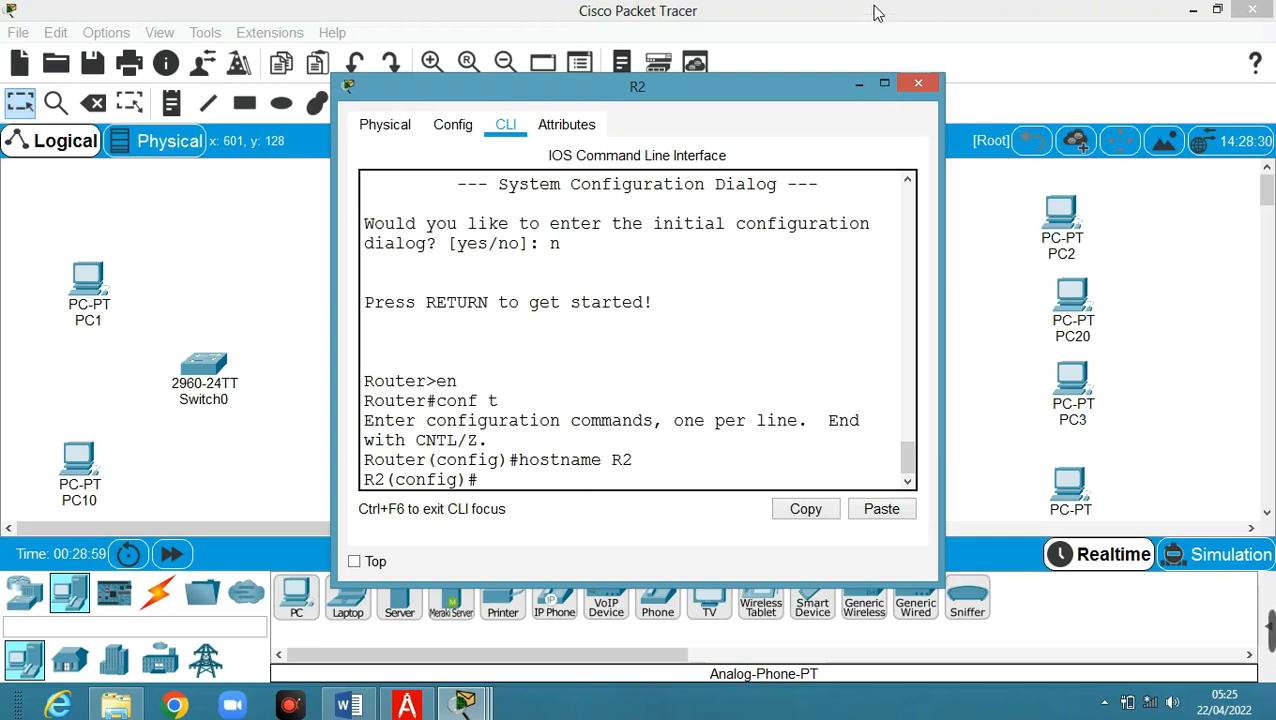
Minimize R2's window, open R3's CLI and decline the initial configuration dialog
{"action": "left_click", "coordinate": [858, 84]}
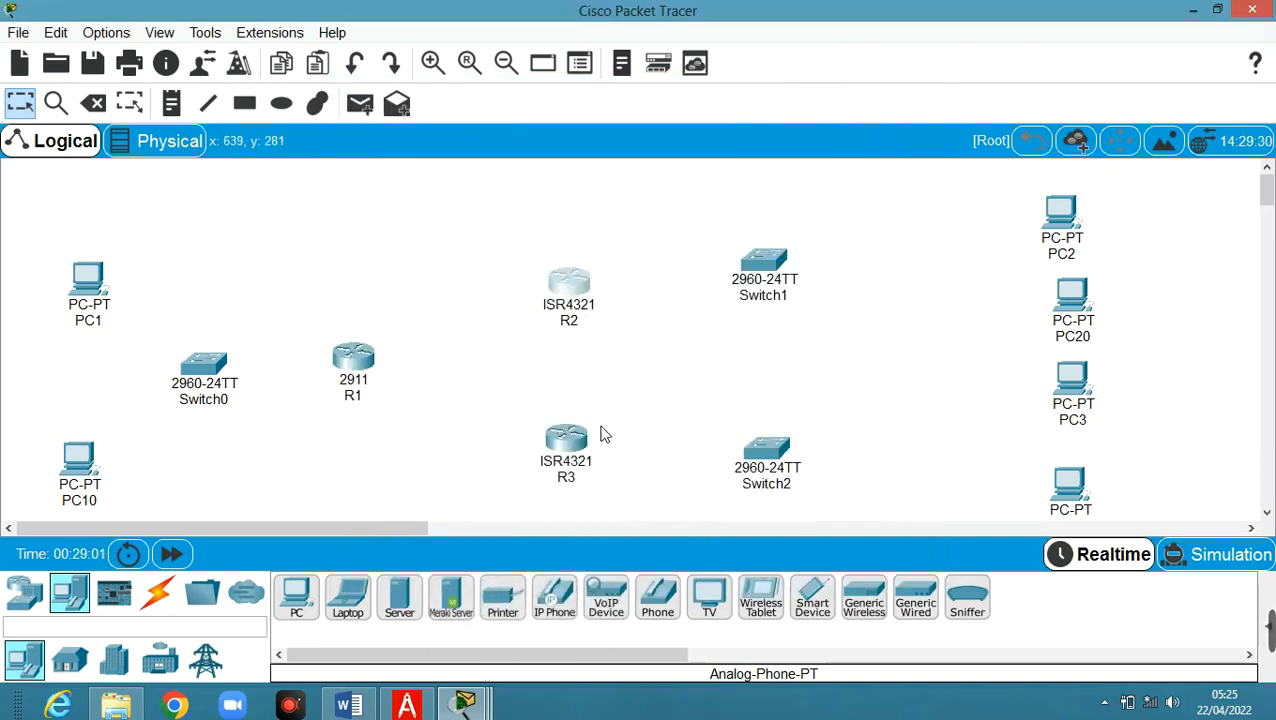
{"action": "mouse_move", "coordinate": [575, 446]}
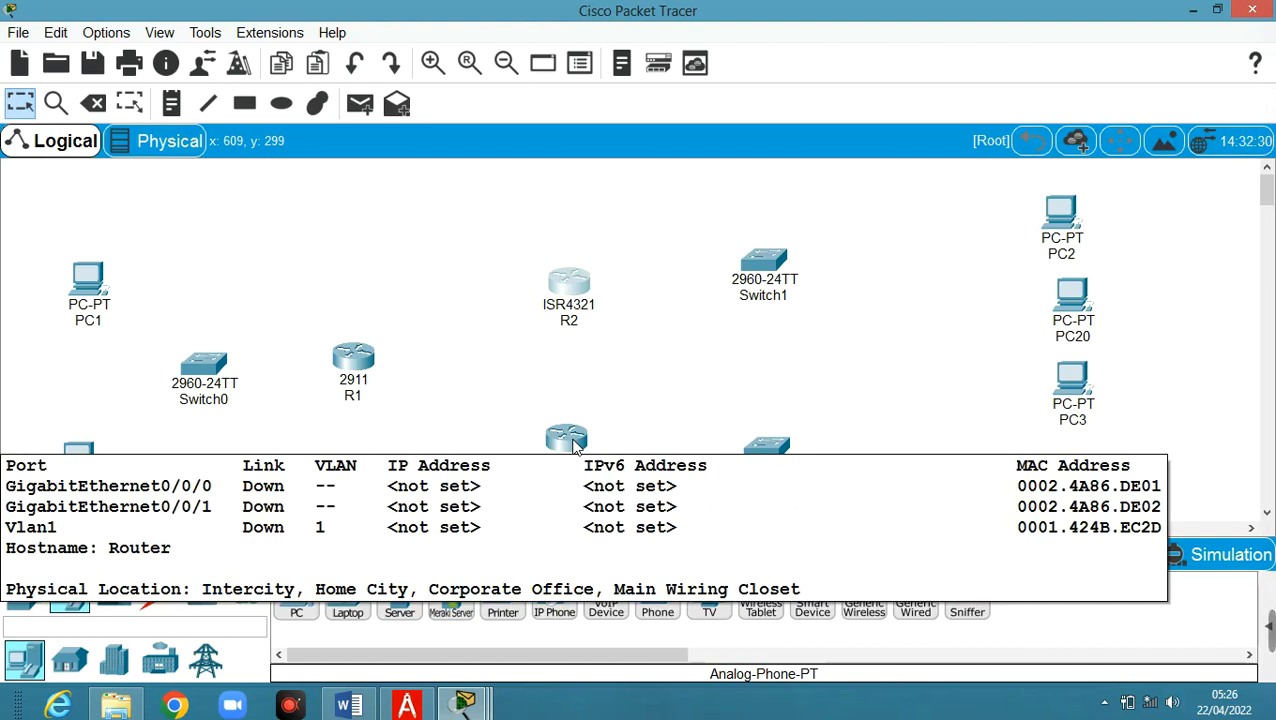
{"action": "left_click", "coordinate": [567, 440]}
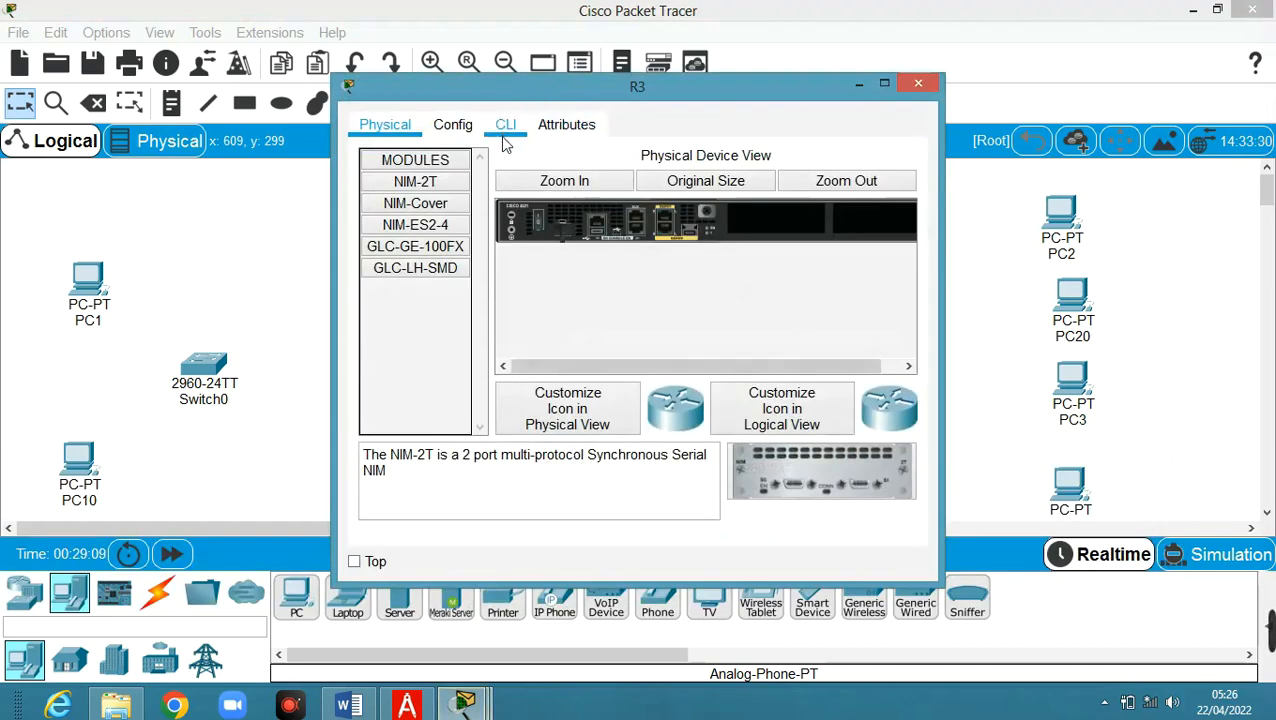
{"action": "left_click", "coordinate": [504, 136]}
{"action": "type", "text": "n"}
{"action": "key", "text": "Return"}
{"action": "key", "text": "Return"}
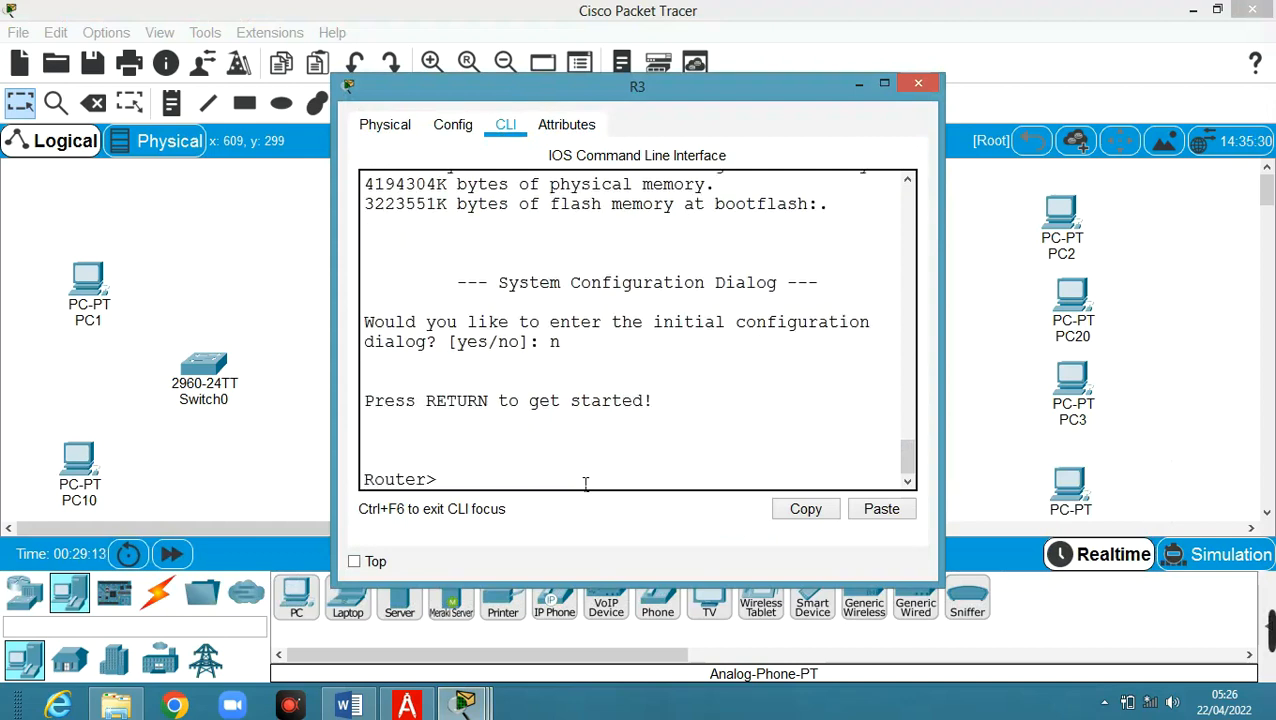
{"action": "type", "text": "en"}
{"action": "key", "text": "Return"}
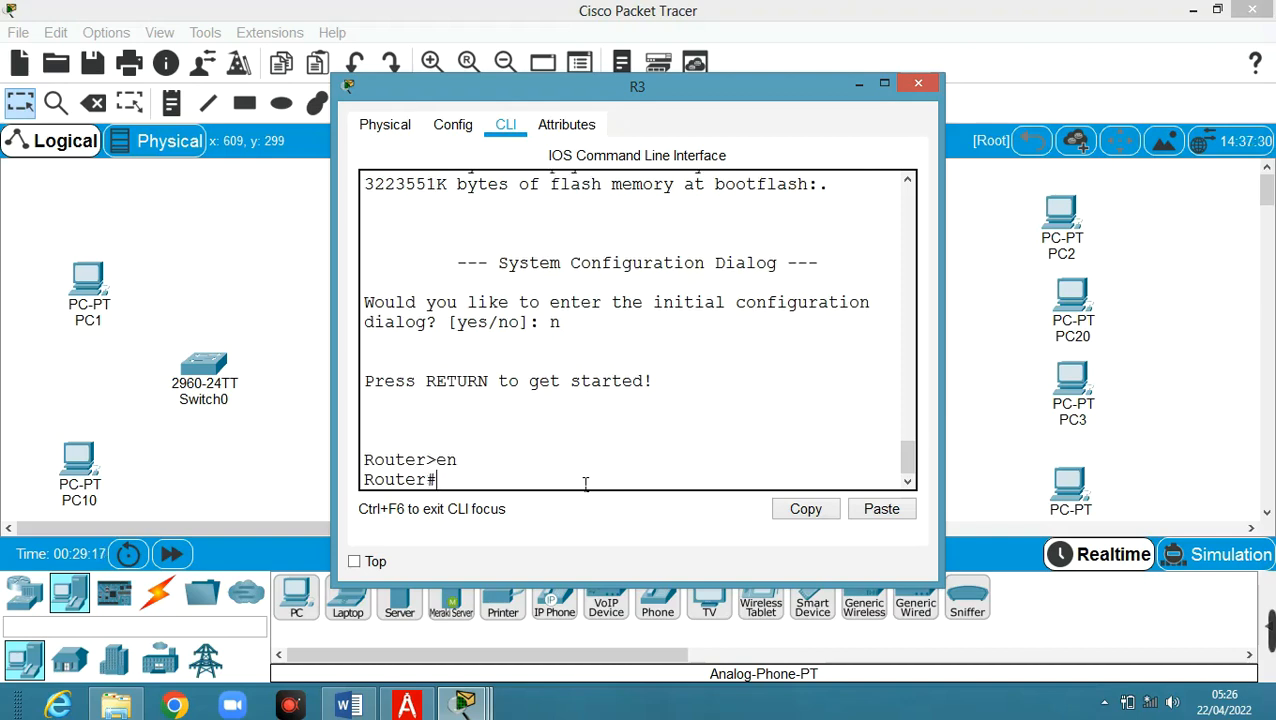
Enter conf t on R3, set hostname R3 after fixing a typo, and minimize the window
{"action": "type", "text": "conf"}
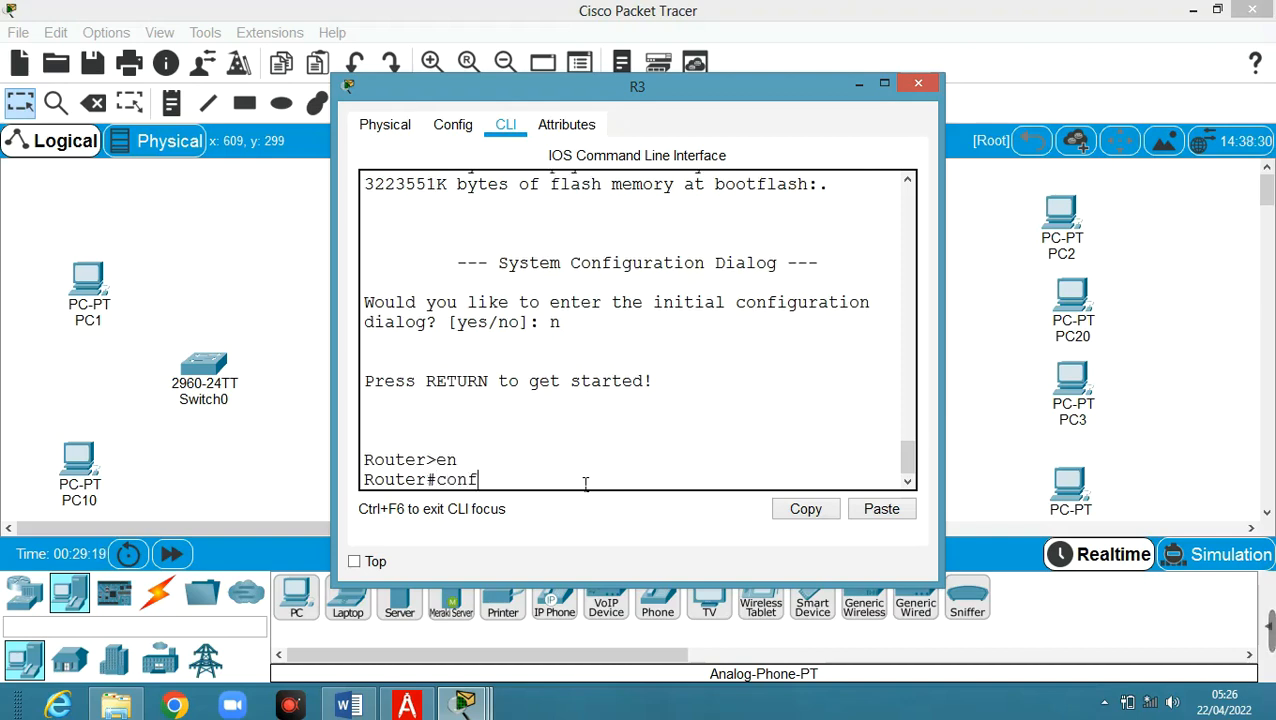
{"action": "type", "text": " t"}
{"action": "key", "text": "Return"}
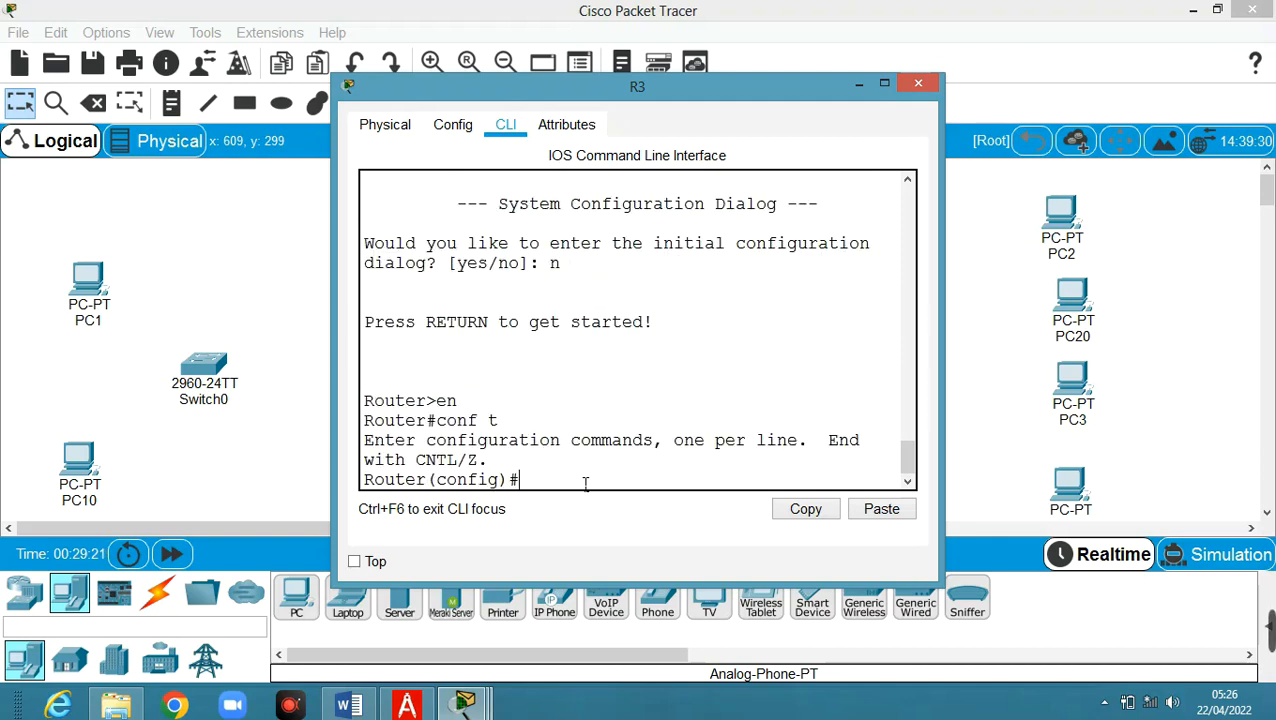
{"action": "type", "text": "hostname F3"}
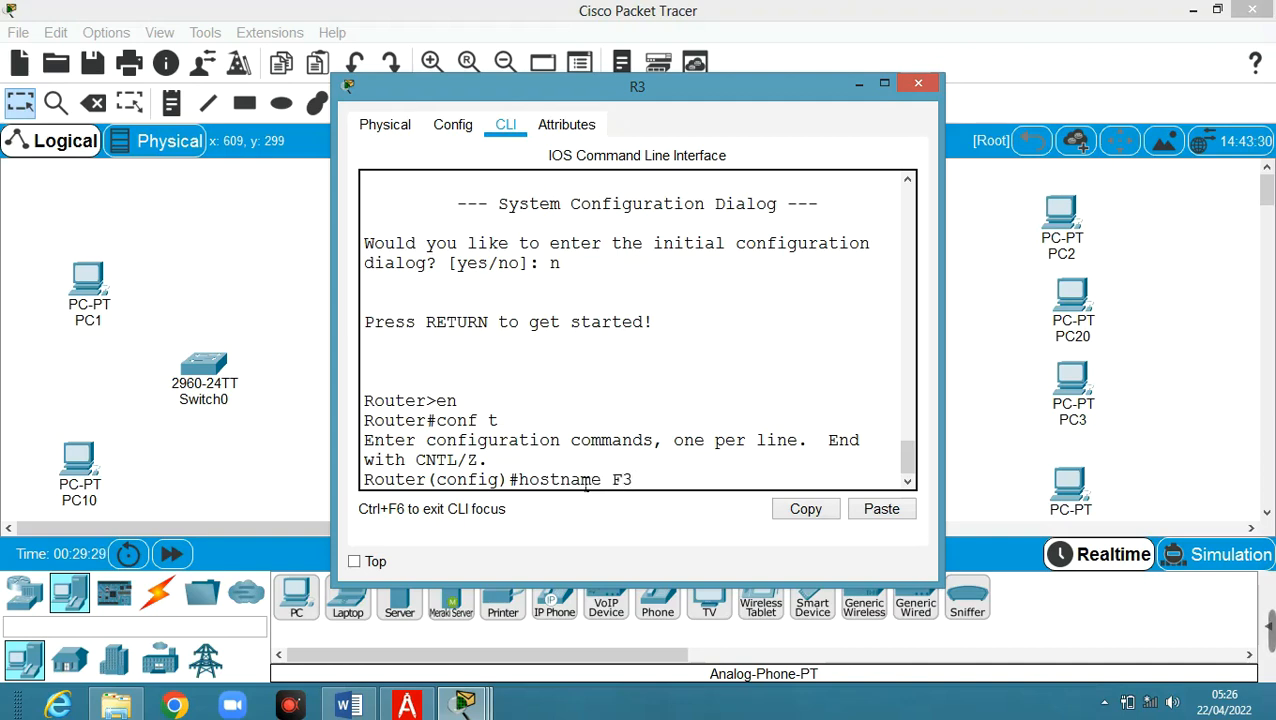
{"action": "key", "text": "BackSpace"}
{"action": "key", "text": "BackSpace"}
{"action": "type", "text": "R3"}
{"action": "key", "text": "Return"}
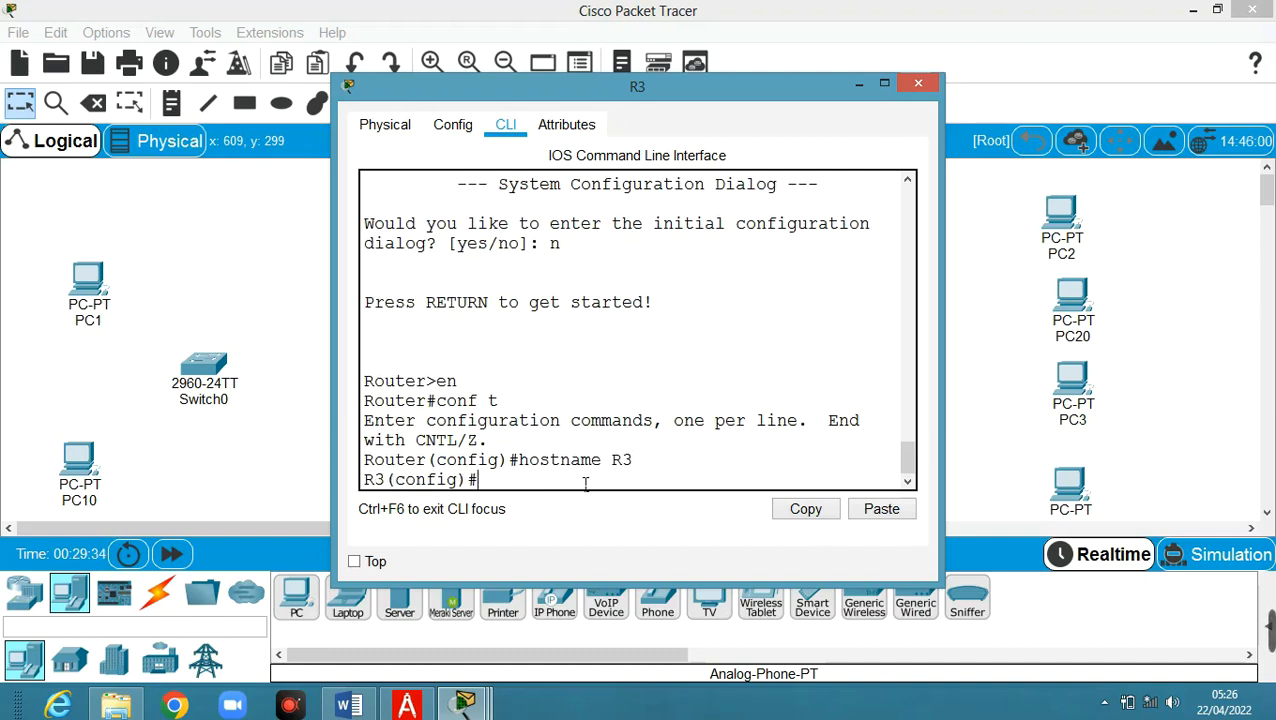
{"action": "left_click", "coordinate": [858, 84]}
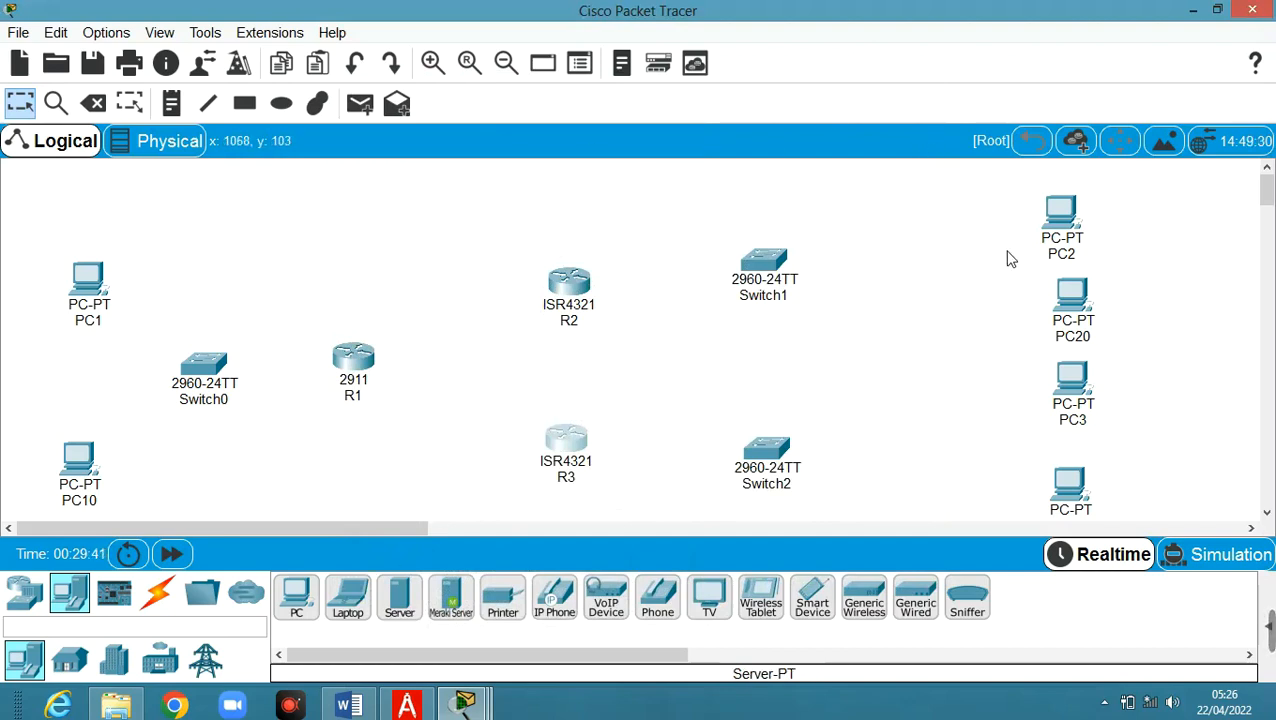
Drag PC2, PC20, PC3 and PC30 up and left into a tidy column beside the switches
{"action": "left_click_drag", "start_coordinate": [1047, 218], "coordinate": [1015, 203]}
{"action": "left_click_drag", "start_coordinate": [1067, 302], "coordinate": [1034, 276]}
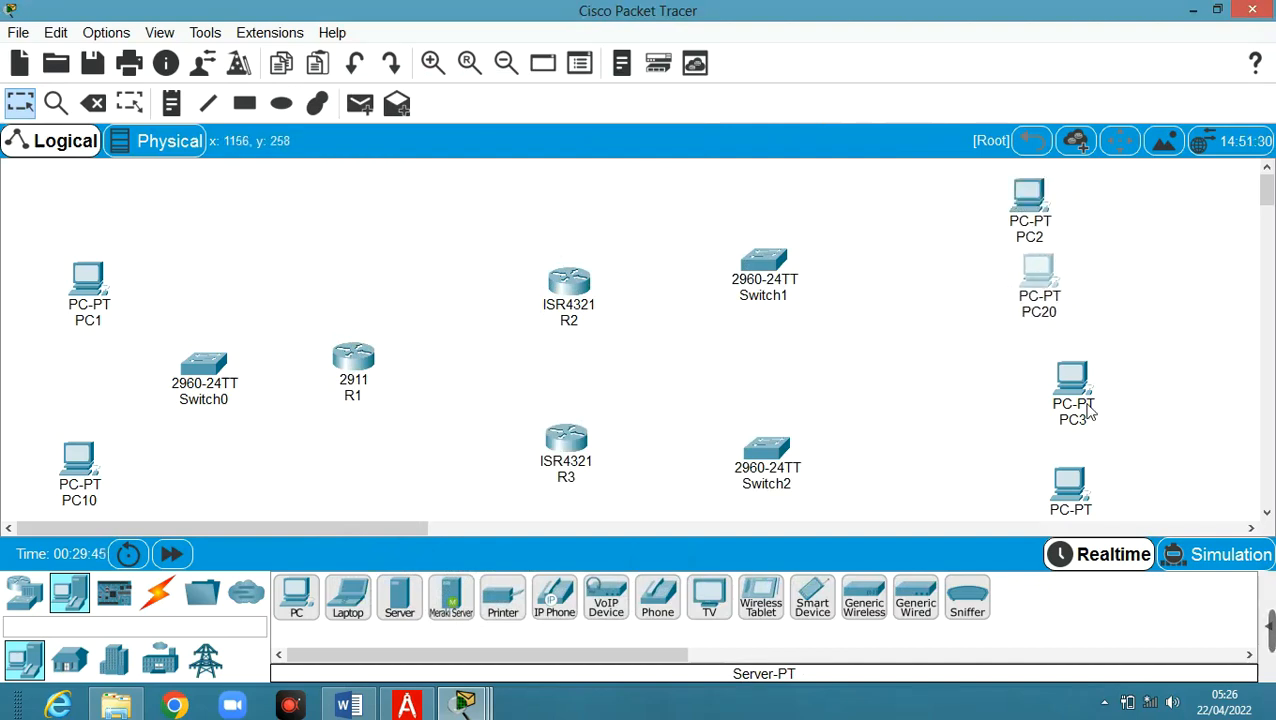
{"action": "left_click_drag", "start_coordinate": [1077, 393], "coordinate": [1045, 355]}
{"action": "left_click_drag", "start_coordinate": [1080, 488], "coordinate": [1041, 449]}
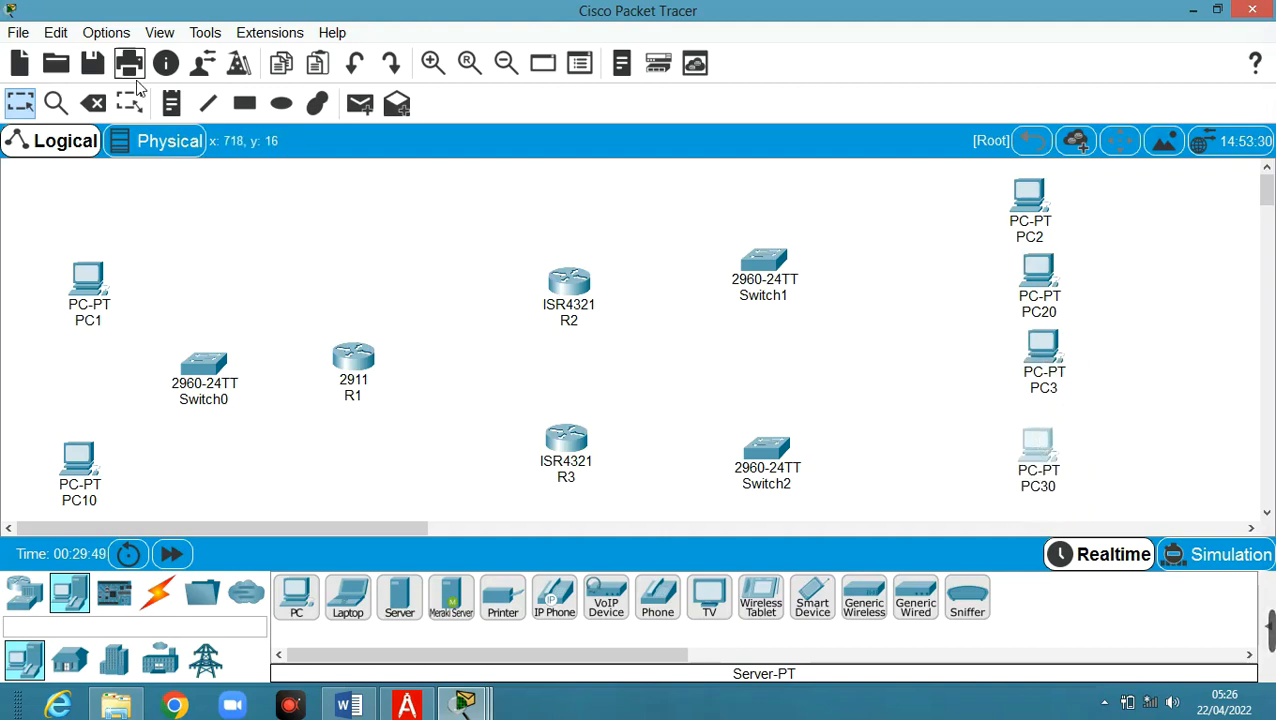
{"action": "left_click", "coordinate": [171, 103]}
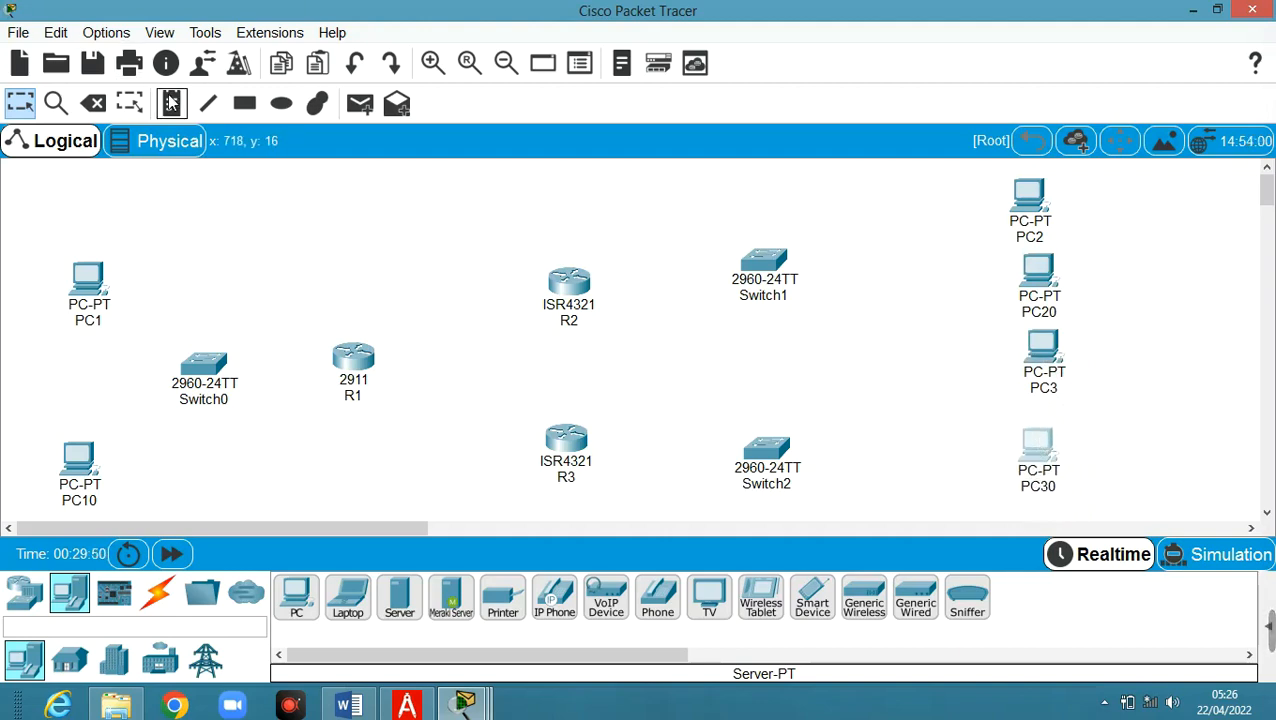
Add the note 2001:db8:aaaa:1::/64 between PC1 and Switch0 and copy its text
{"action": "left_click", "coordinate": [185, 300]}
{"action": "type", "text": "200"}
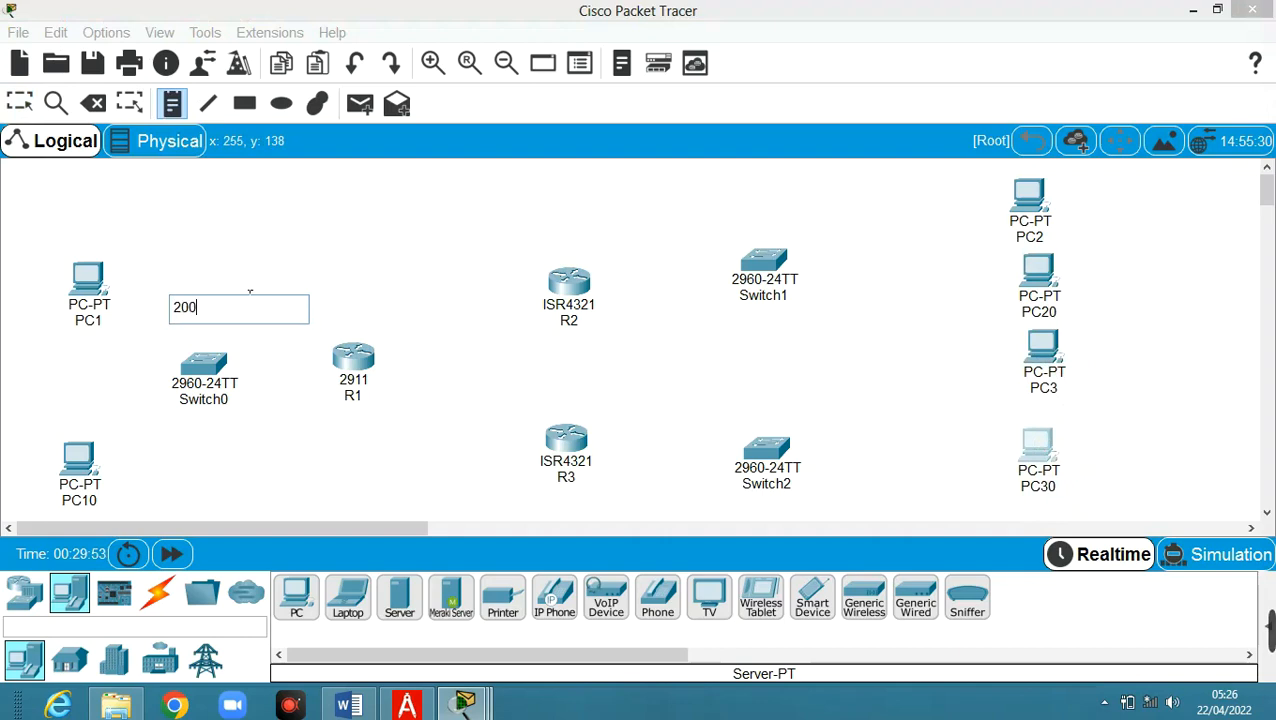
{"action": "type", "text": "1:db8:aaa"}
{"action": "key", "text": "BackSpace"}
{"action": "key", "text": "BackSpace"}
{"action": "key", "text": "BackSpace"}
{"action": "key", "text": "BackSpace"}
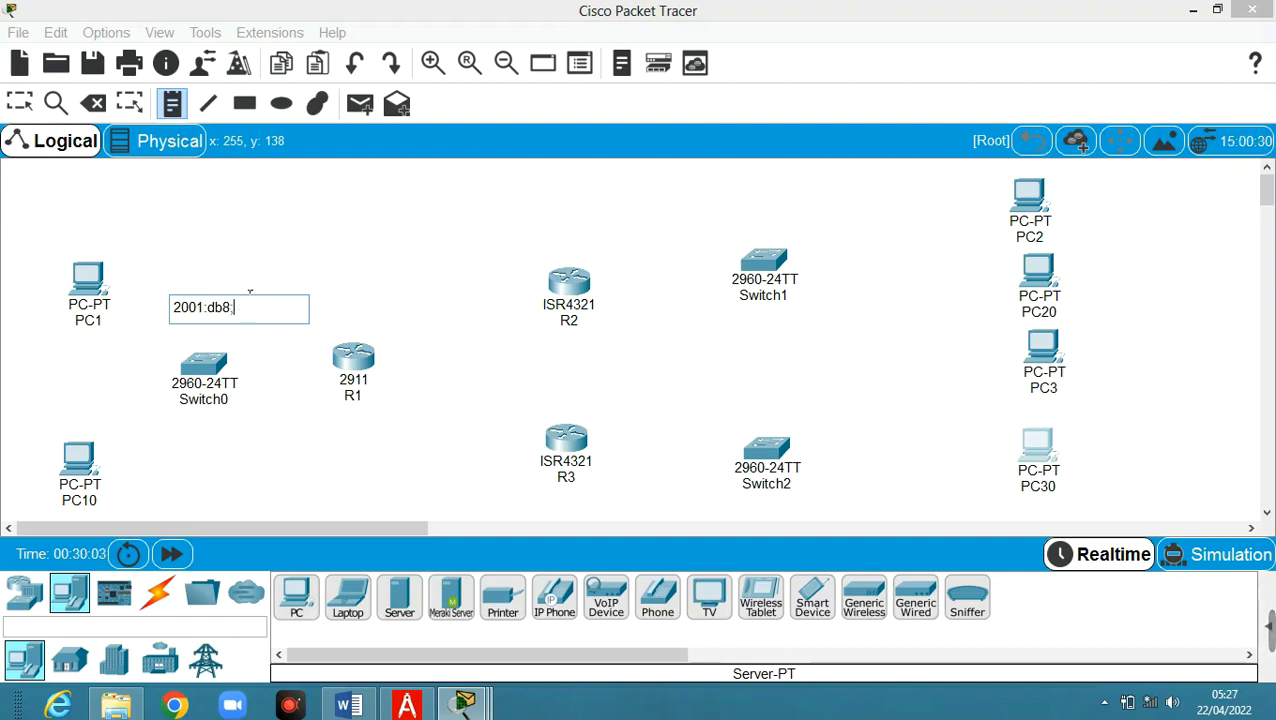
{"action": "type", "text": ":aaaa:1"}
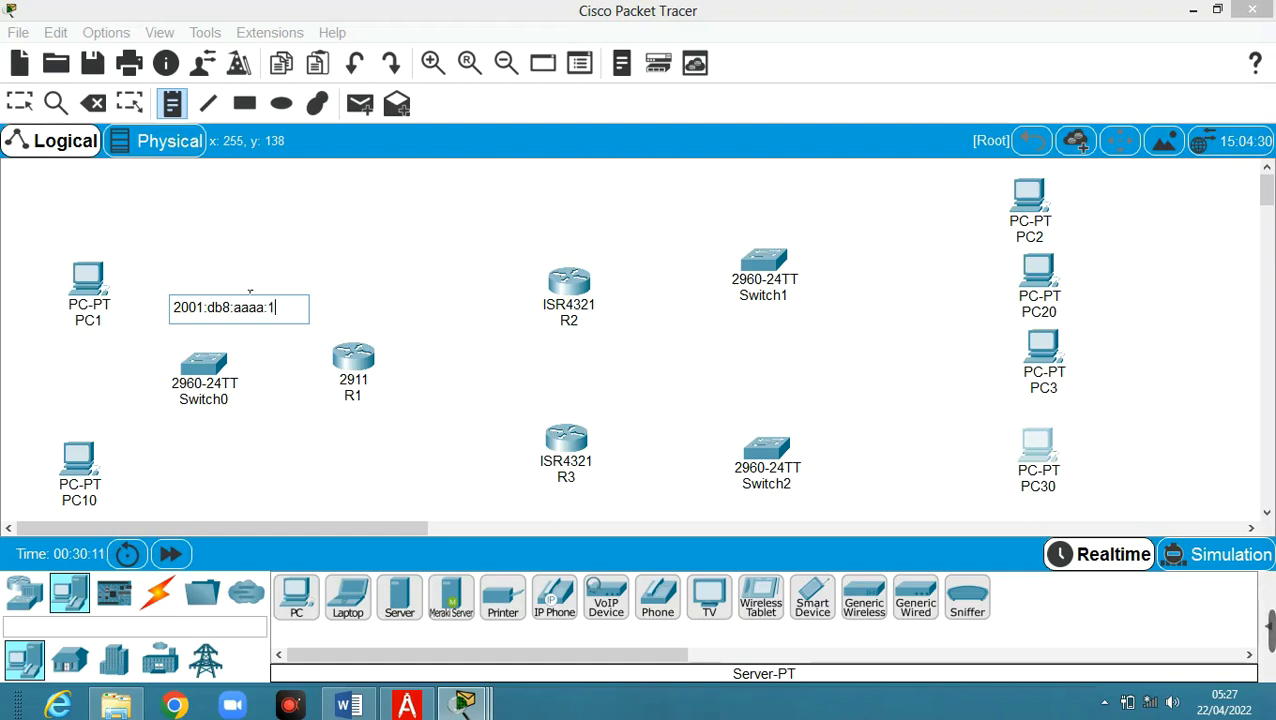
{"action": "type", "text": "::/64"}
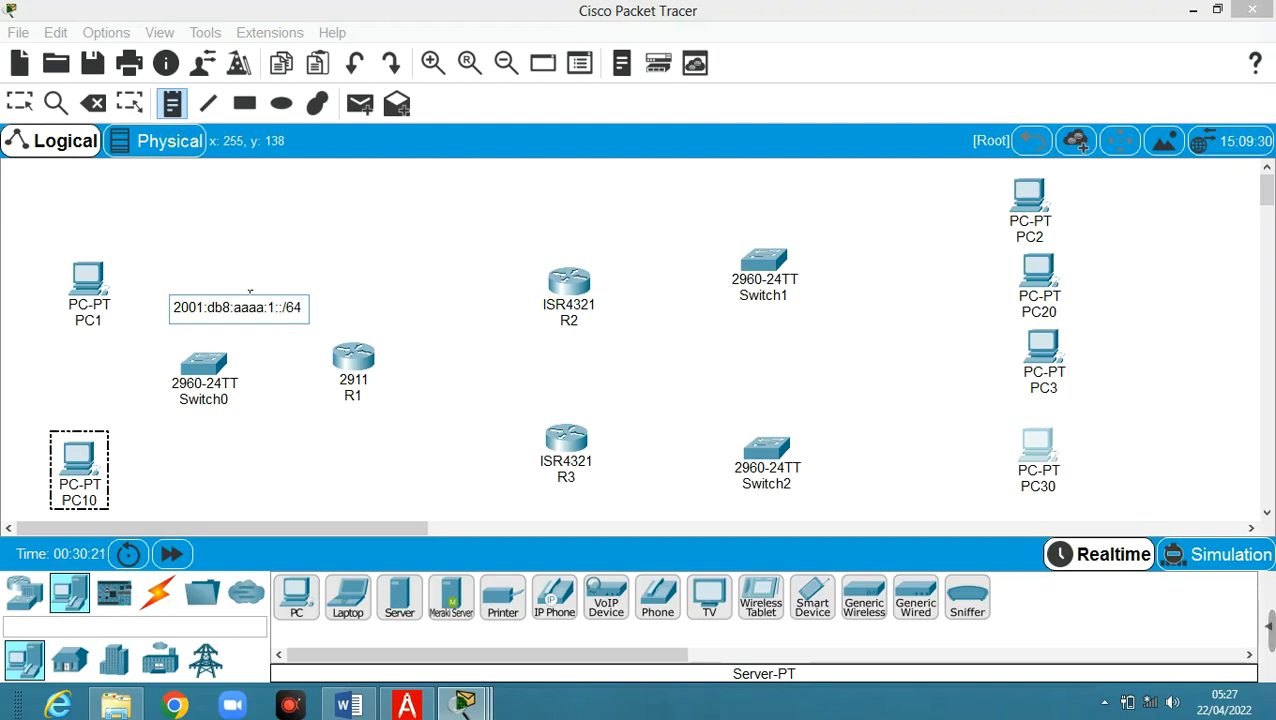
{"action": "double_click", "coordinate": [253, 308]}
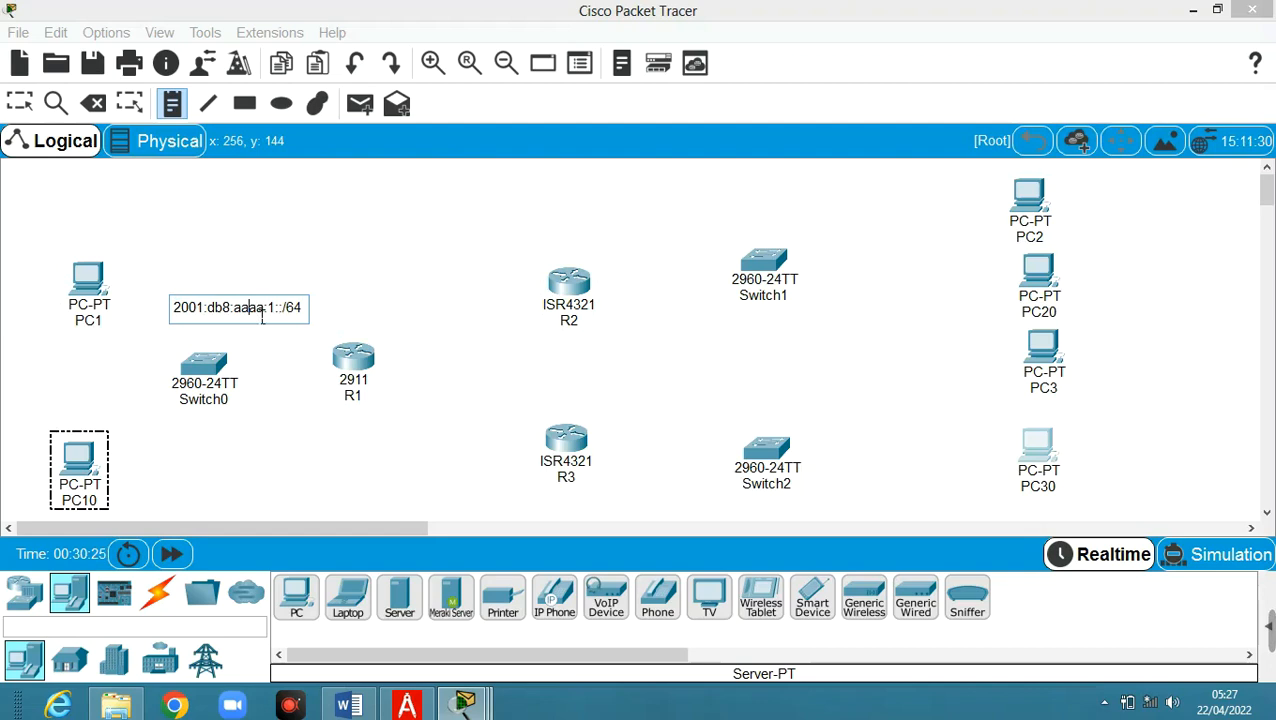
{"action": "triple_click", "coordinate": [262, 316]}
{"action": "key", "text": "ctrl+c"}
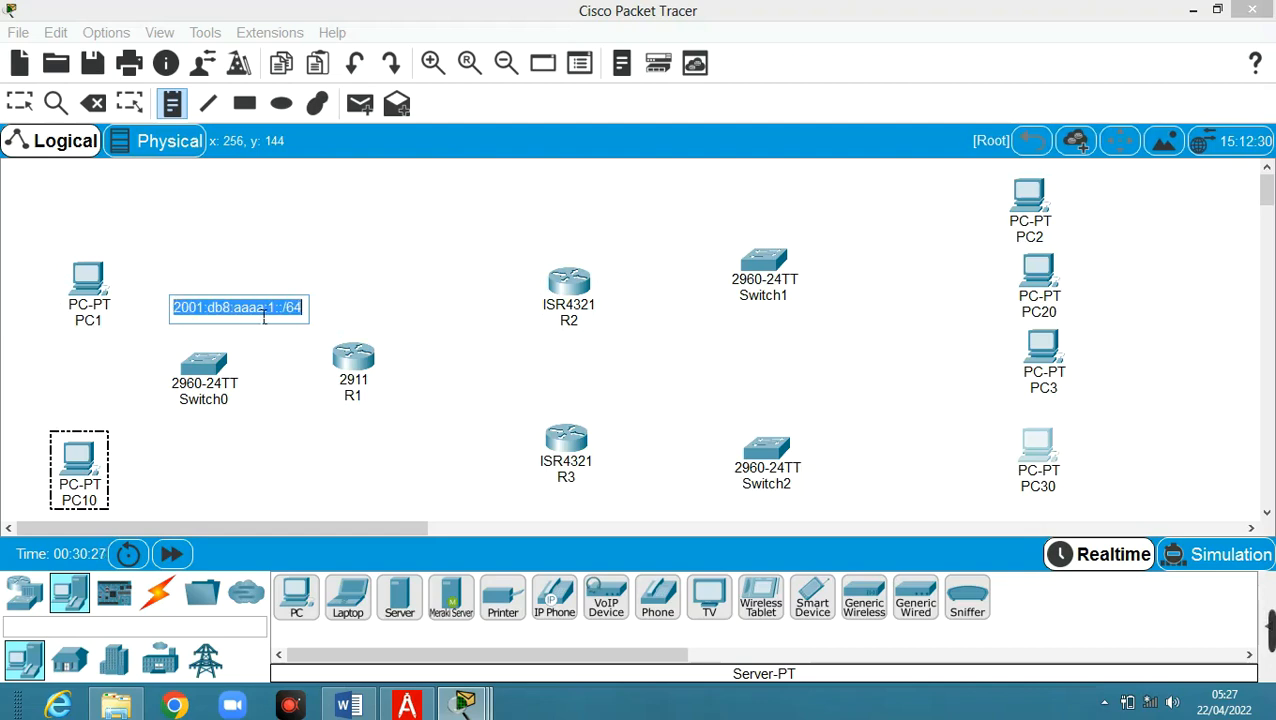
Add notes 2001:db8:aaaa:2::/64 above Switch1 and 2001:db8:aaaa:3::/64 above Switch2
{"action": "left_click", "coordinate": [781, 225]}
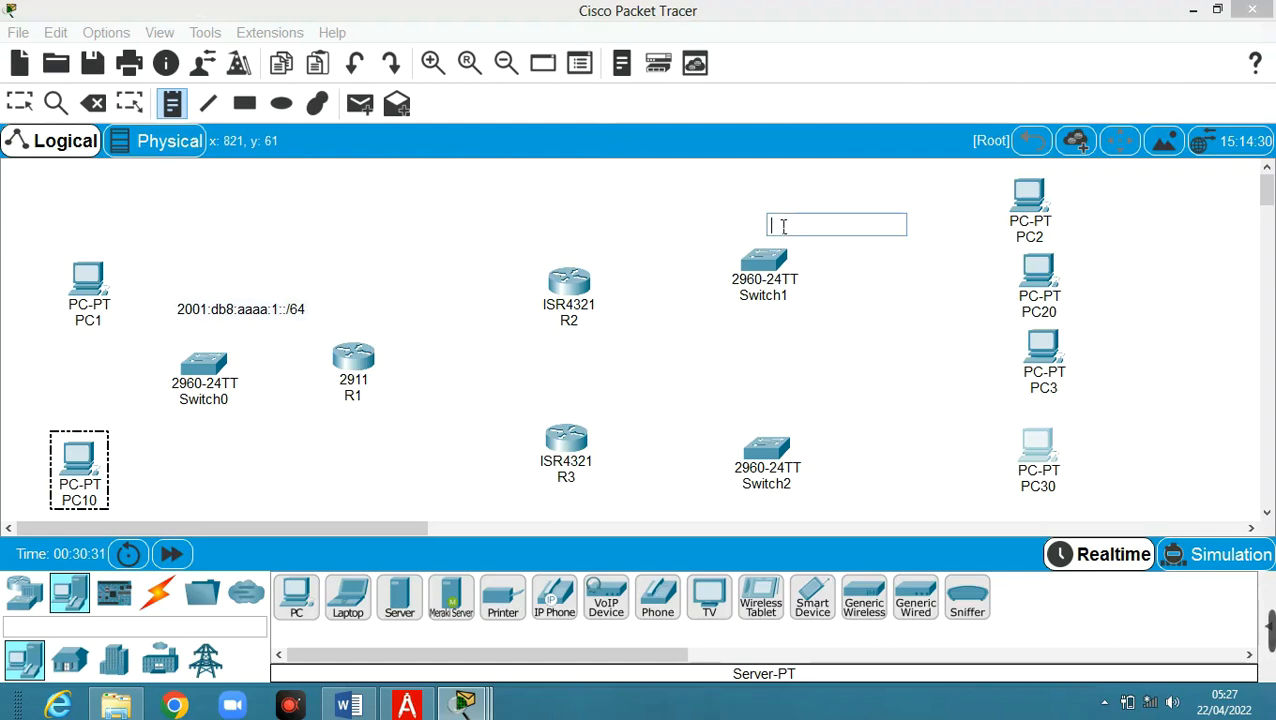
{"action": "key", "text": "ctrl+v"}
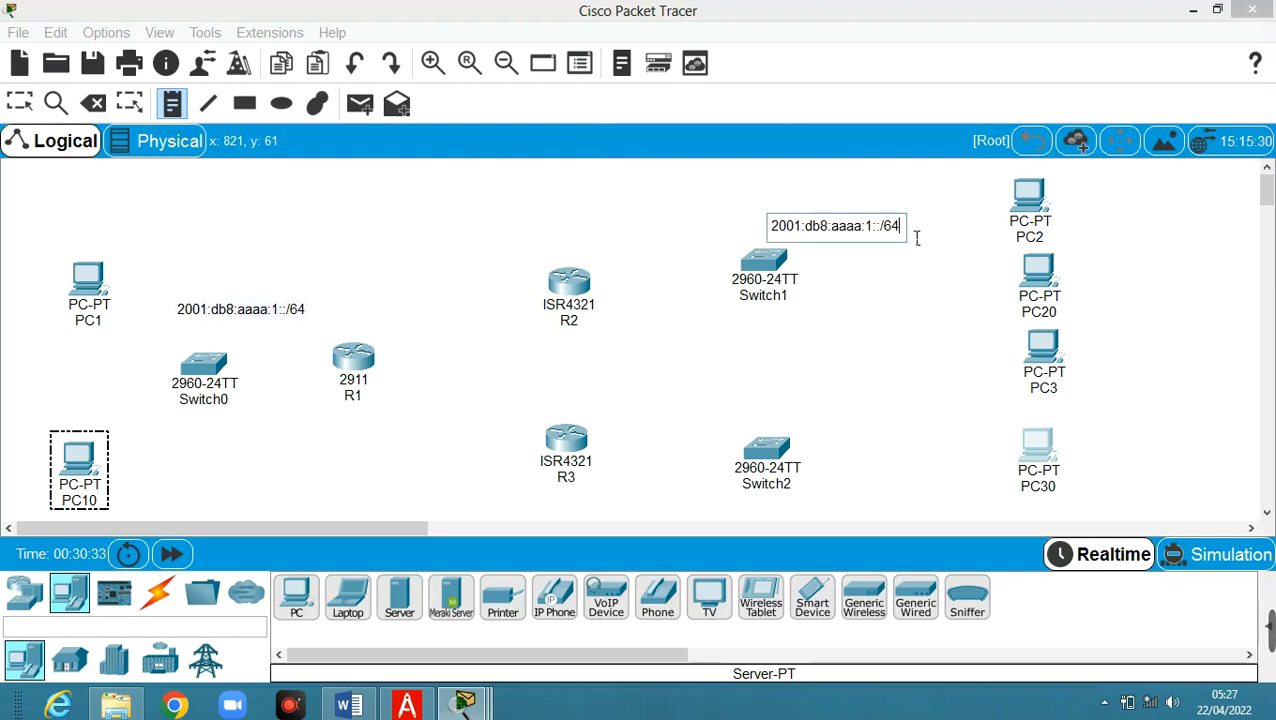
{"action": "double_click", "coordinate": [869, 226]}
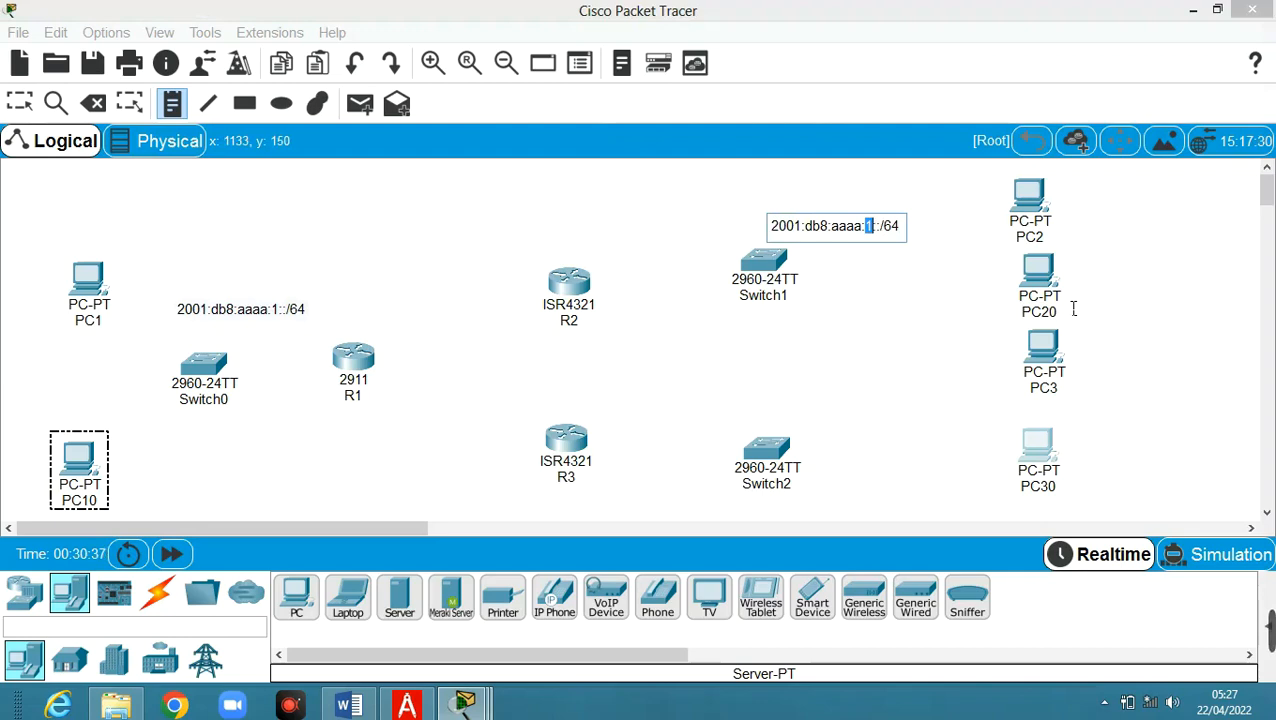
{"action": "type", "text": "2"}
{"action": "left_click", "coordinate": [770, 420]}
{"action": "key", "text": "ctrl+v"}
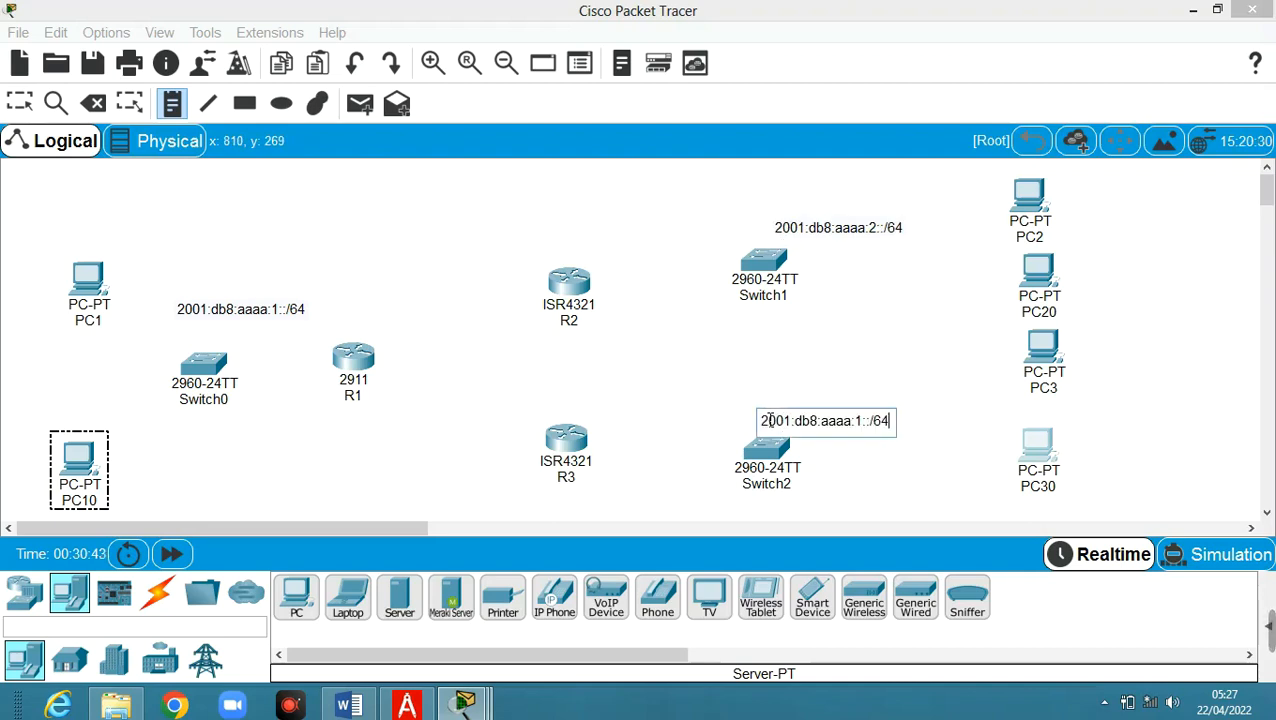
{"action": "double_click", "coordinate": [857, 421]}
{"action": "type", "text": "3"}
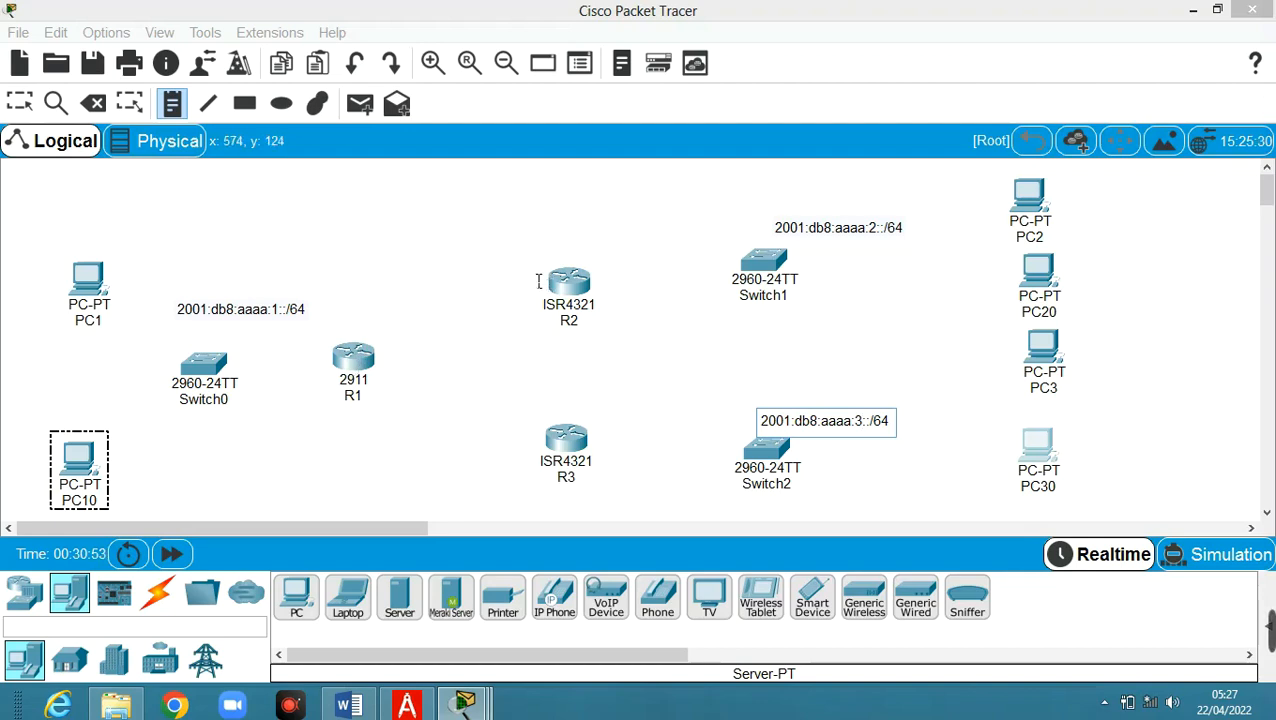
Add notes 2001:db8:aaaa:12::/64 between R1 and R2 and 2001:db8:aaaa:13::/64 between R1 and R3
{"action": "left_click", "coordinate": [398, 304]}
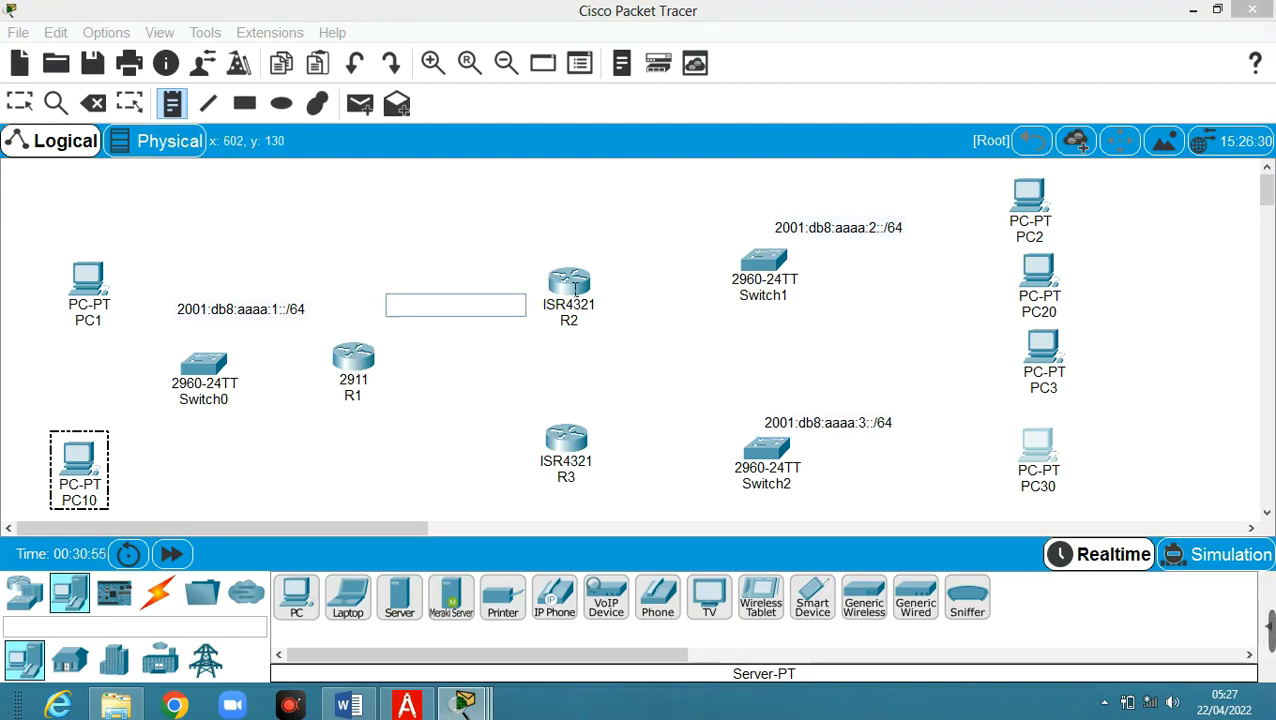
{"action": "key", "text": "ctrl+v"}
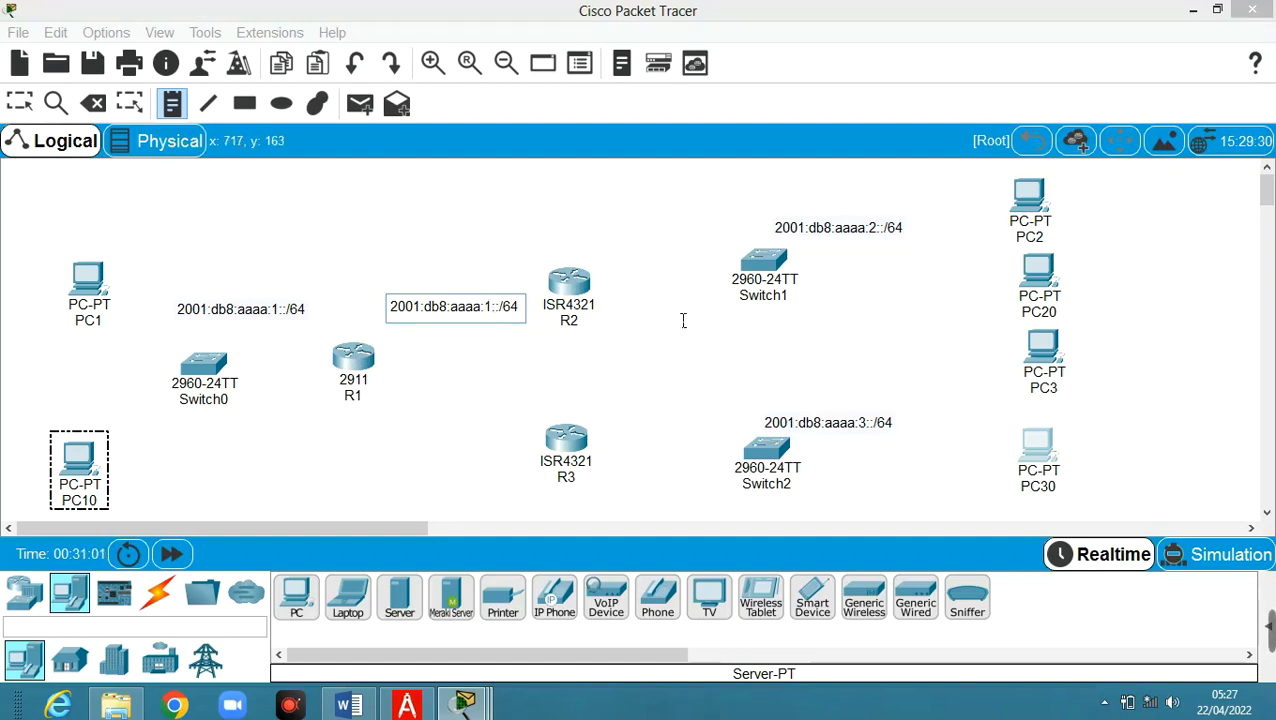
{"action": "type", "text": "2"}
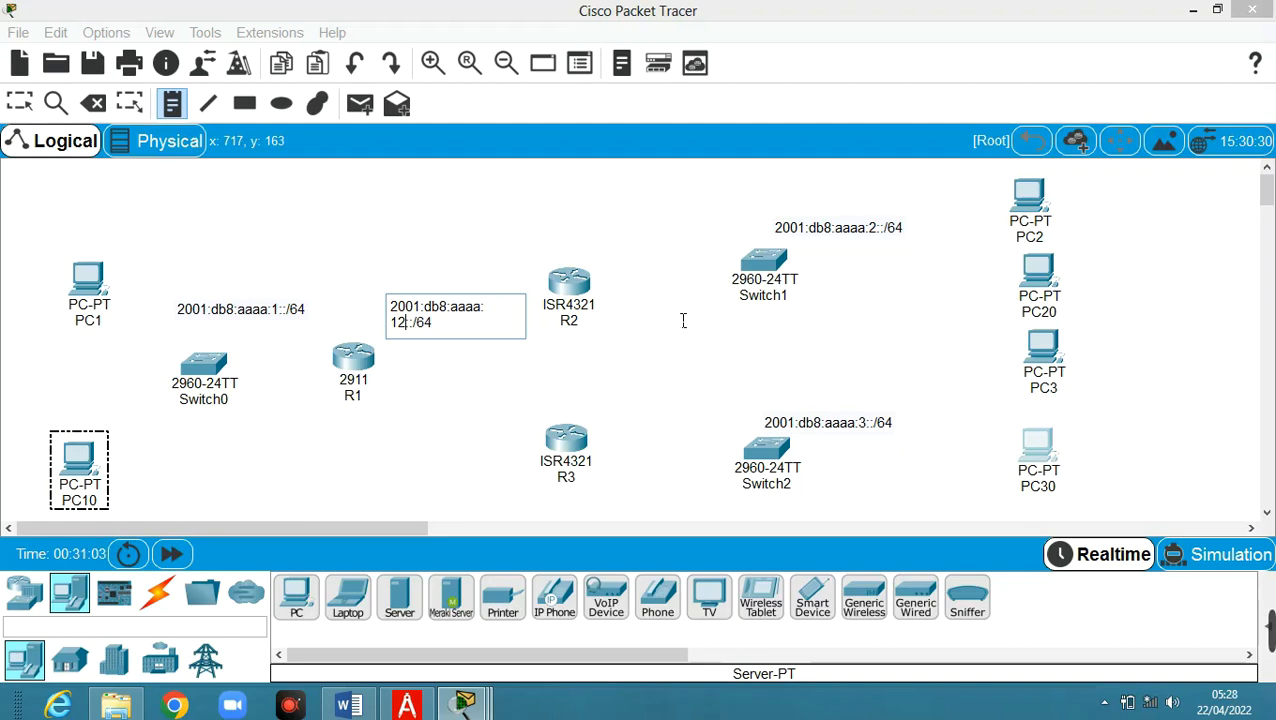
{"action": "left_click", "coordinate": [612, 372]}
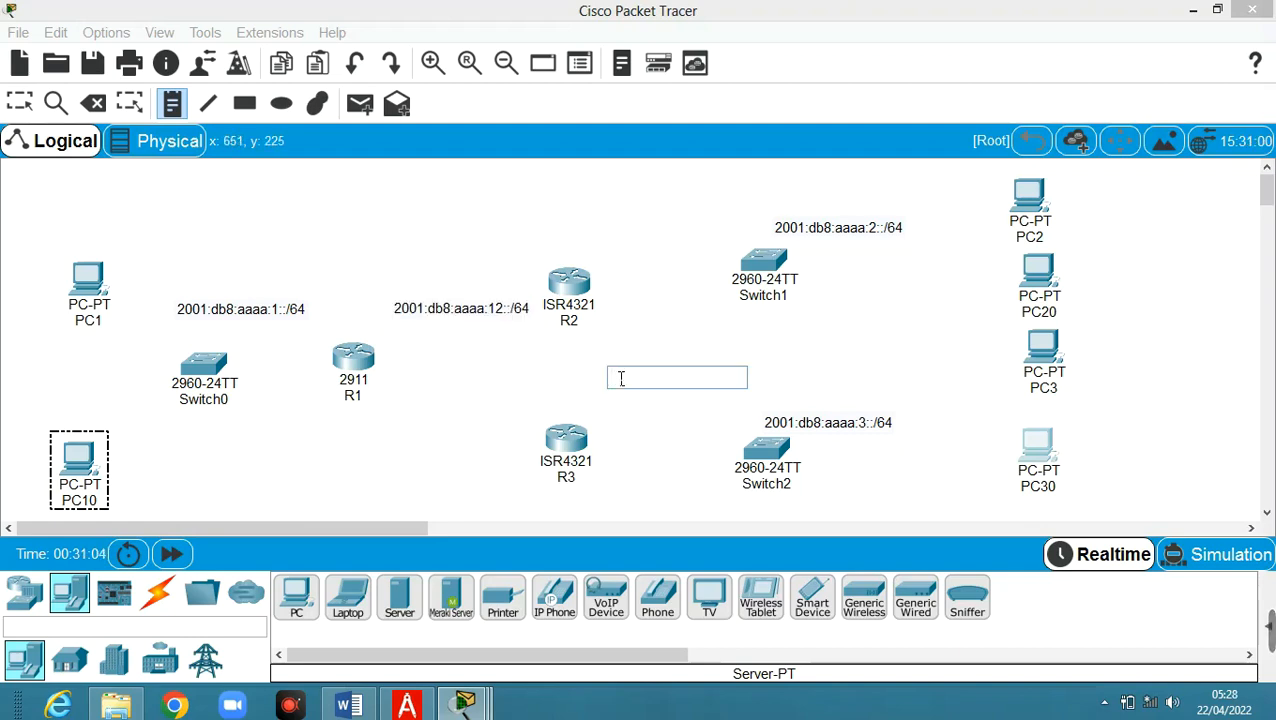
{"action": "left_click", "coordinate": [390, 446]}
{"action": "key", "text": "ctrl+v"}
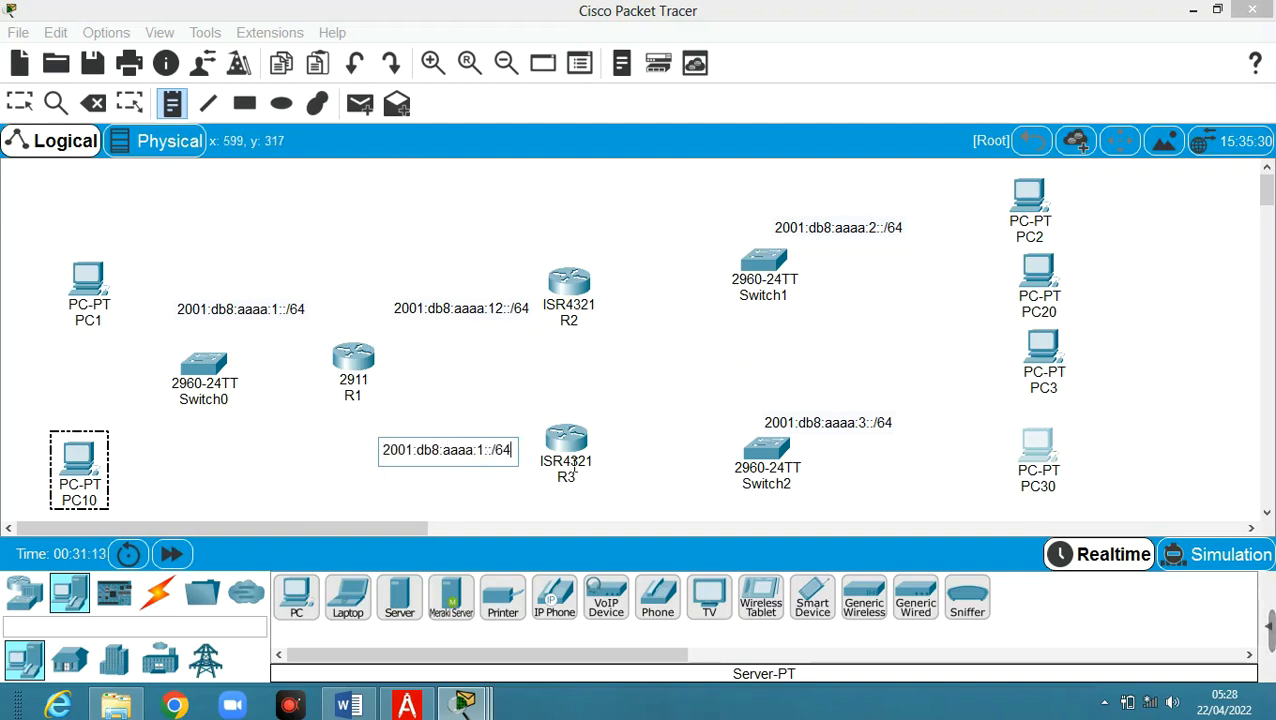
{"action": "left_click", "coordinate": [483, 452]}
{"action": "type", "text": "3"}
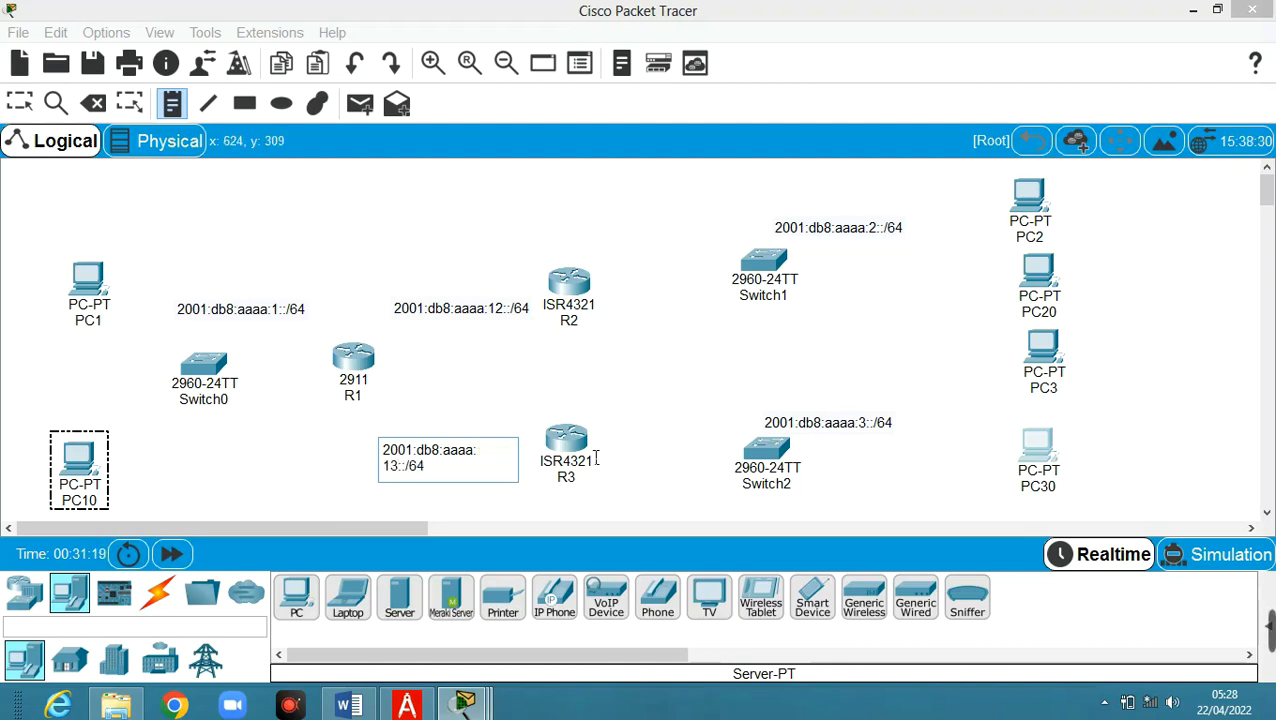
{"action": "left_click", "coordinate": [625, 495]}
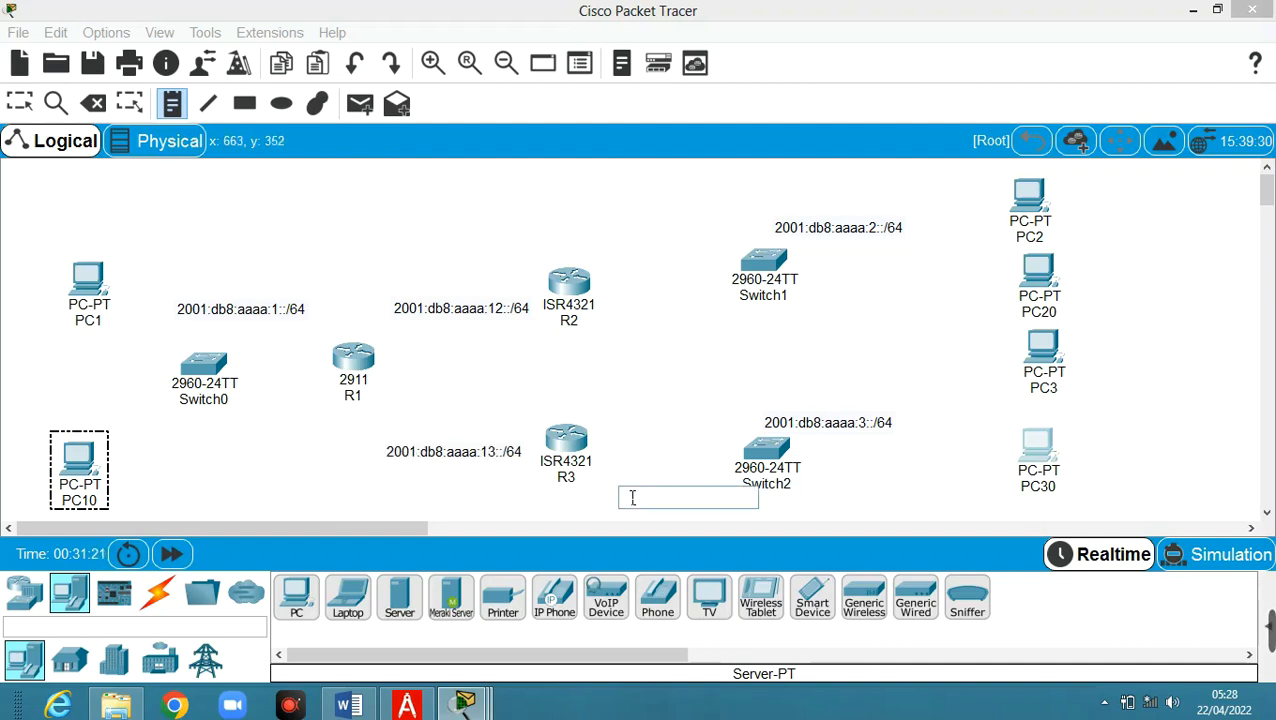
{"action": "left_click", "coordinate": [157, 593]}
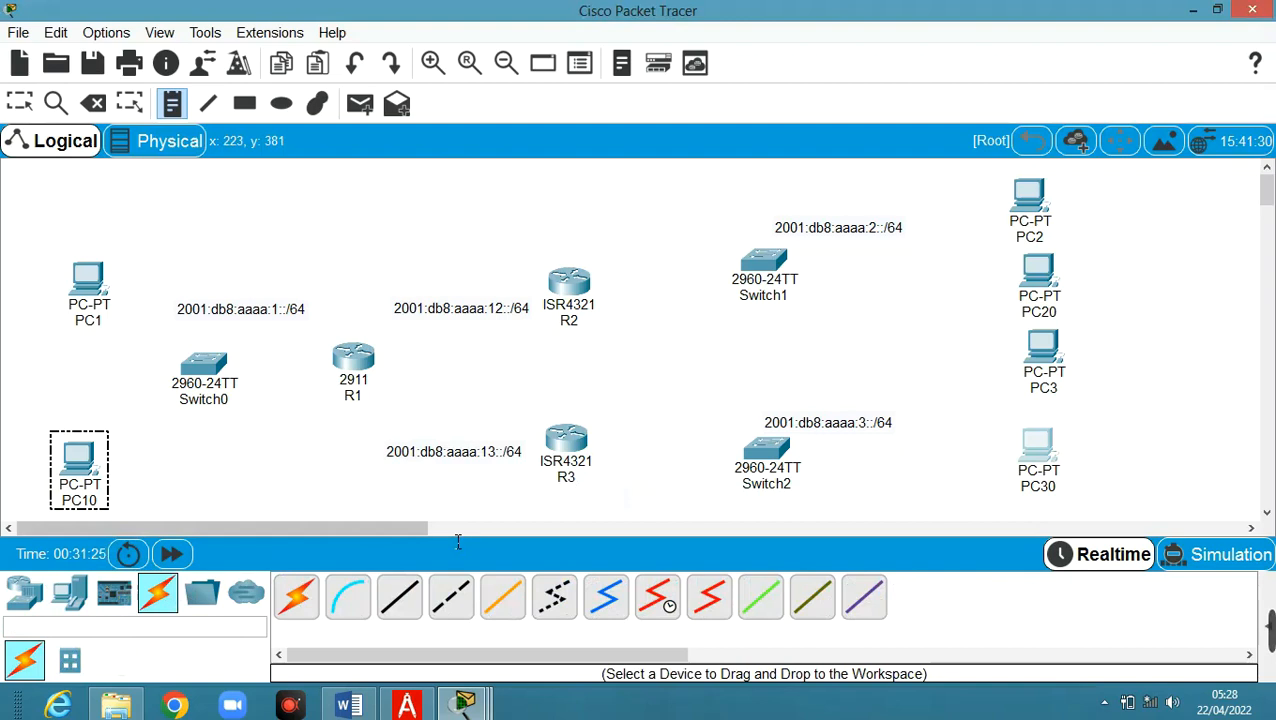
Cable PC1 and PC10 FastEthernet0 to Switch0 Fa0/1 and Fa0/2 with copper straight-through
{"action": "left_click", "coordinate": [400, 600]}
{"action": "left_click", "coordinate": [84, 268]}
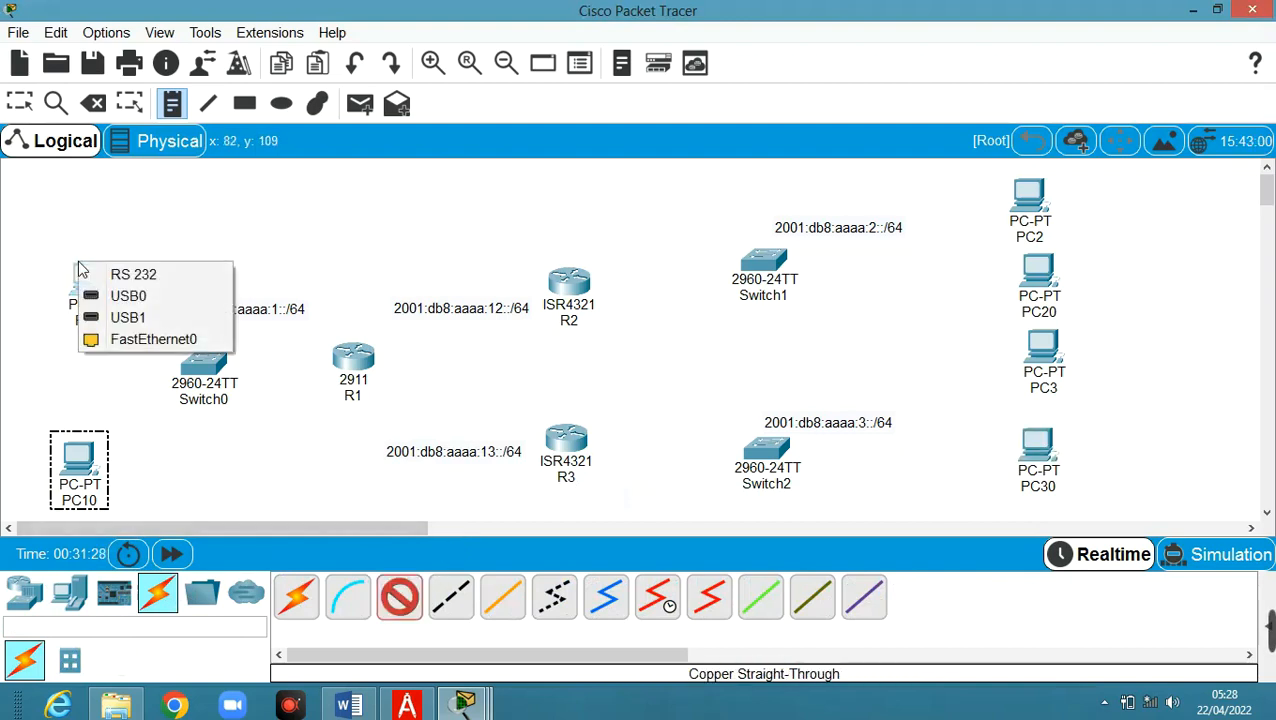
{"action": "left_click", "coordinate": [148, 340]}
{"action": "left_click", "coordinate": [193, 362]}
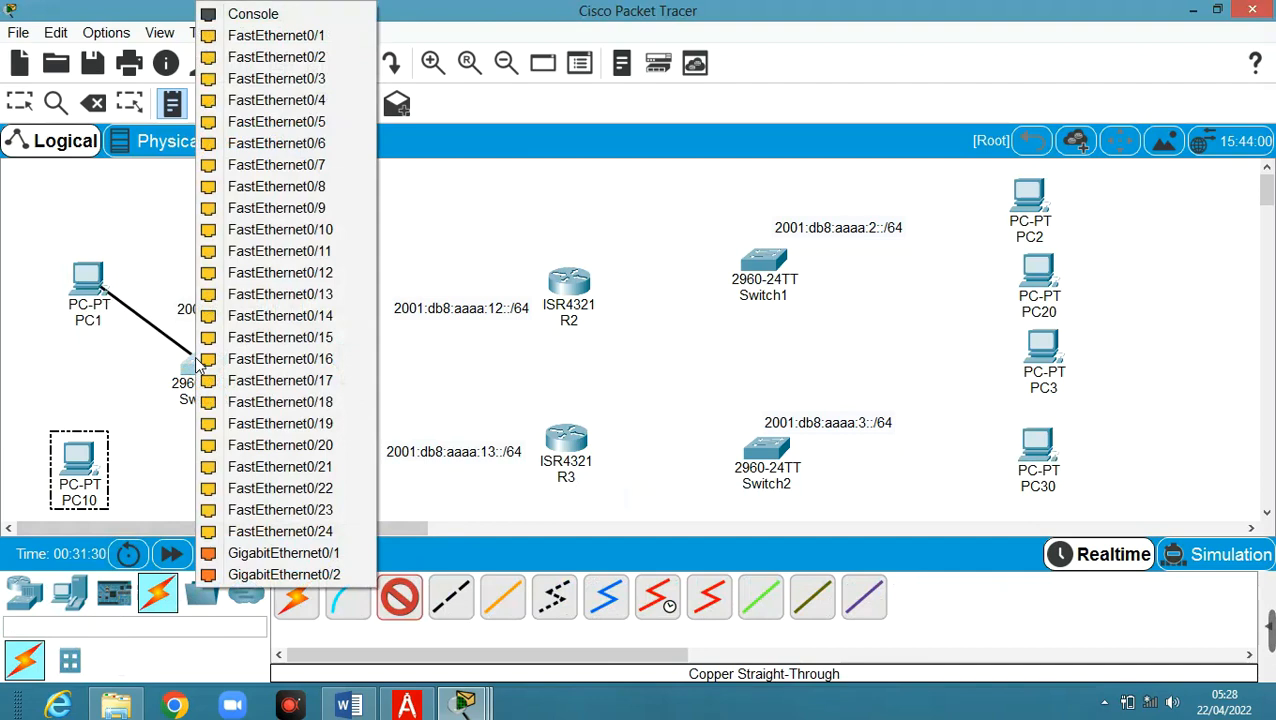
{"action": "left_click", "coordinate": [331, 36]}
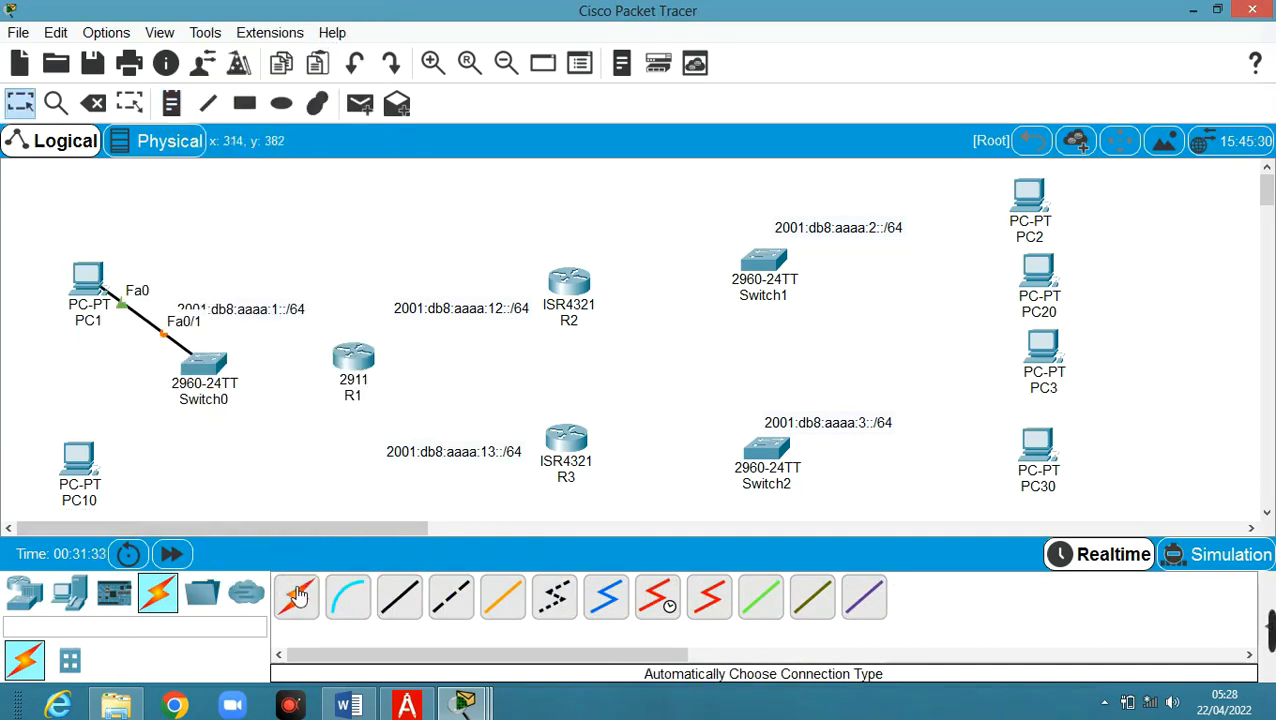
{"action": "left_click", "coordinate": [80, 460]}
{"action": "left_click", "coordinate": [150, 535]}
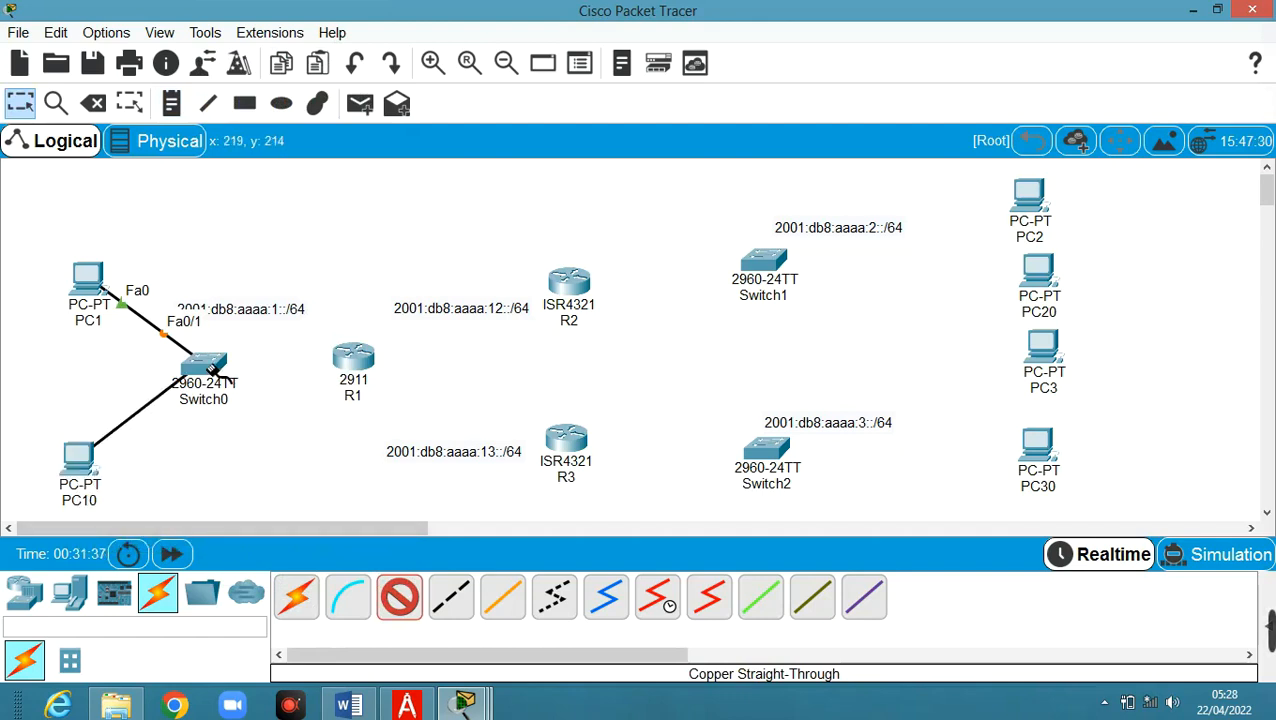
{"action": "left_click", "coordinate": [203, 372]}
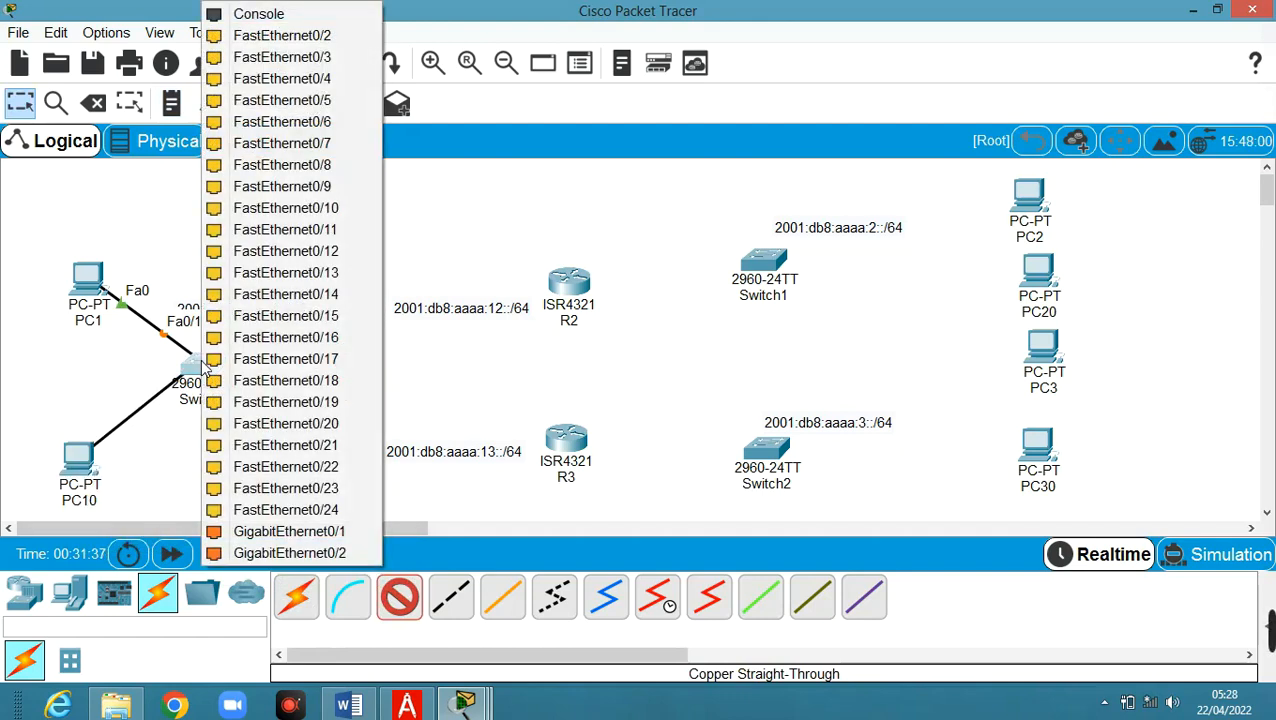
{"action": "left_click", "coordinate": [322, 37]}
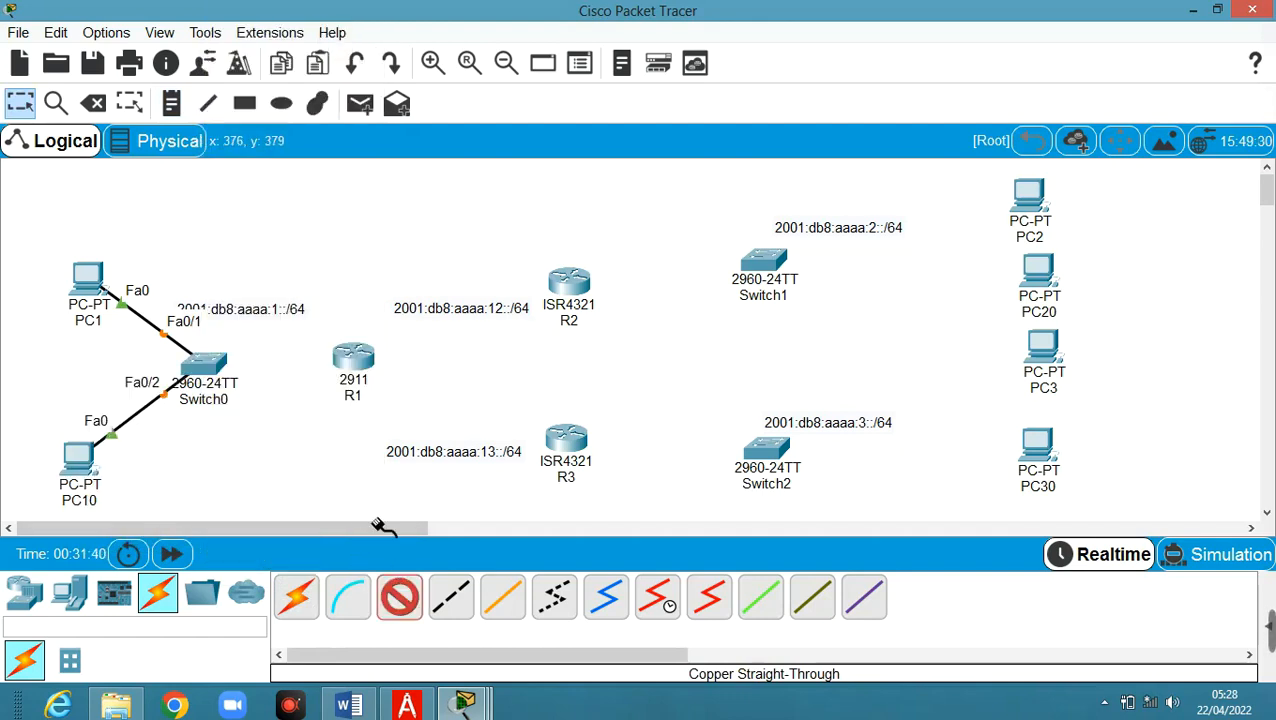
Connect Switch0 GigabitEthernet0/1 to R1 GigabitEthernet0/0
{"action": "left_click", "coordinate": [204, 368]}
{"action": "left_click", "coordinate": [284, 510]}
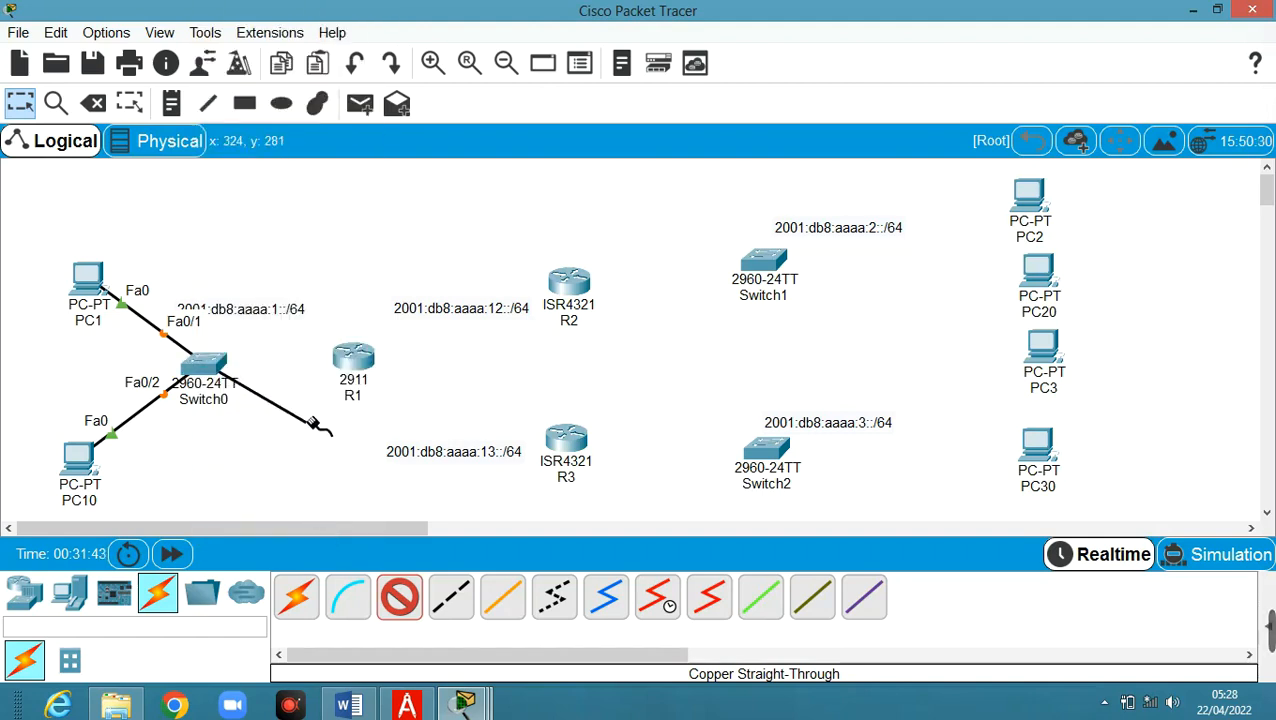
{"action": "left_click", "coordinate": [338, 364]}
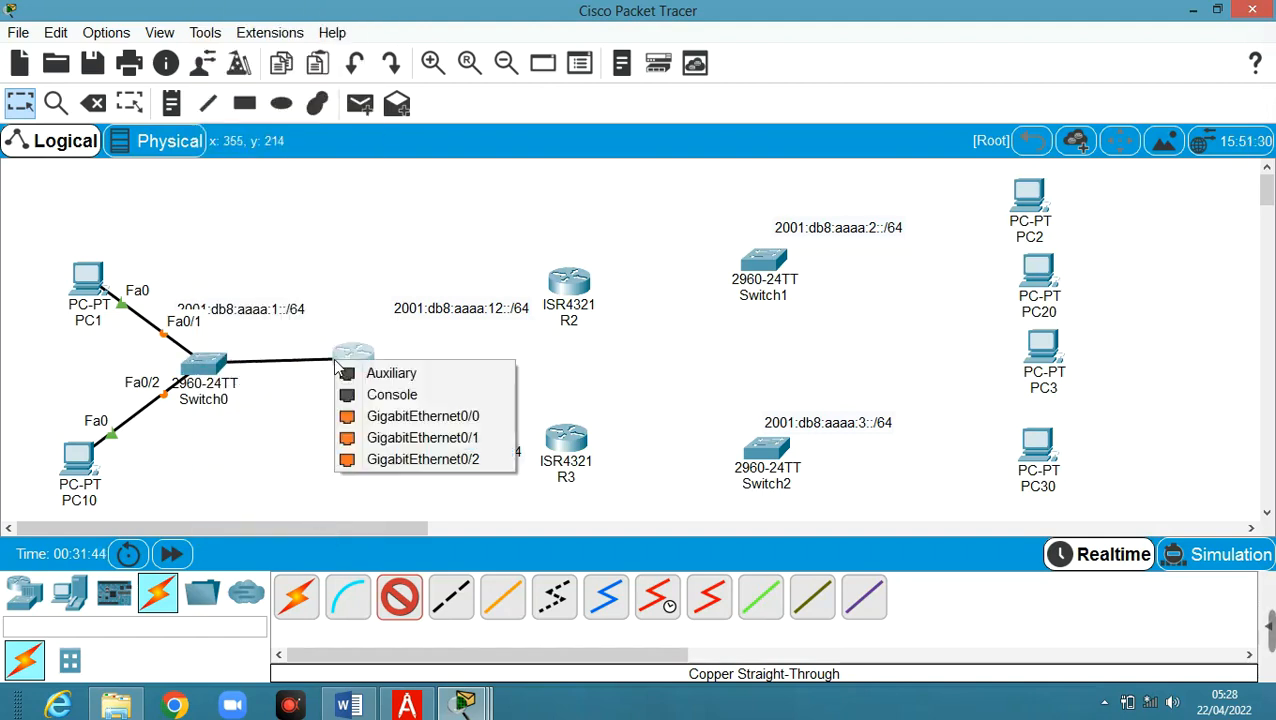
{"action": "left_click", "coordinate": [416, 418]}
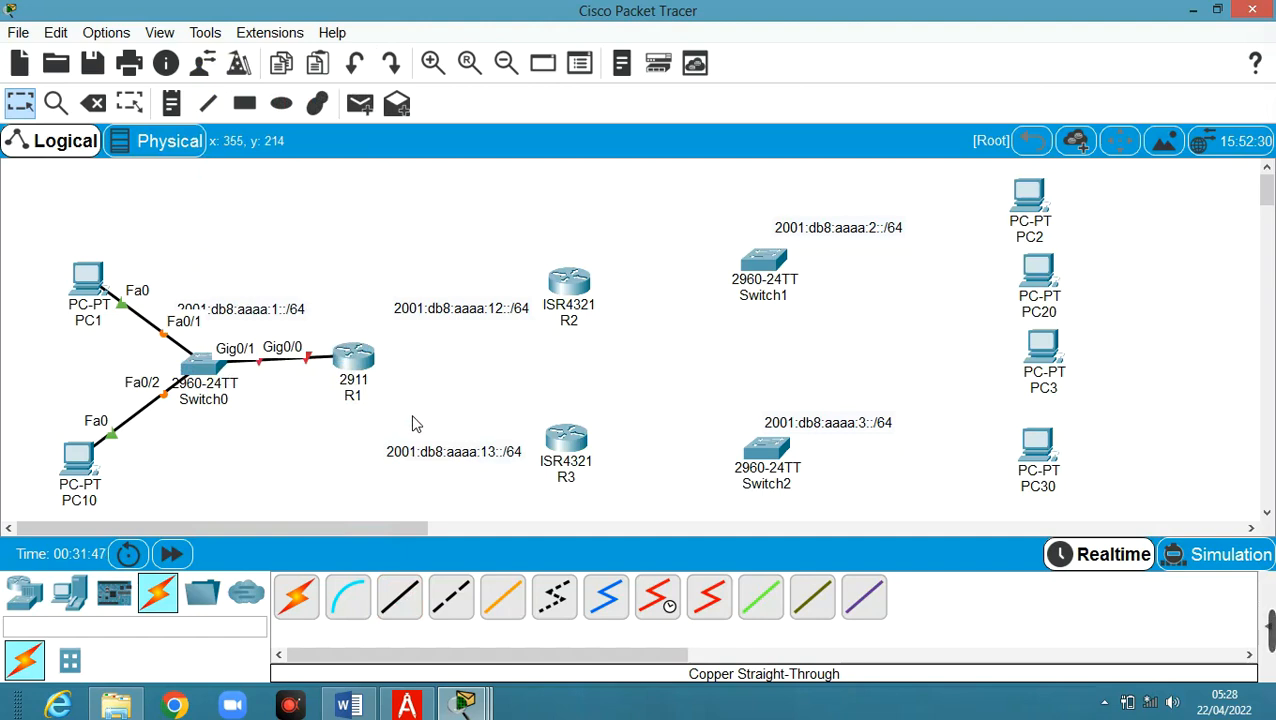
Link R1 Gig0/1 to R2 Gig0/0/0 and R1 Gig0/2 to R3 Gig0/0/0
{"action": "left_click", "coordinate": [399, 597]}
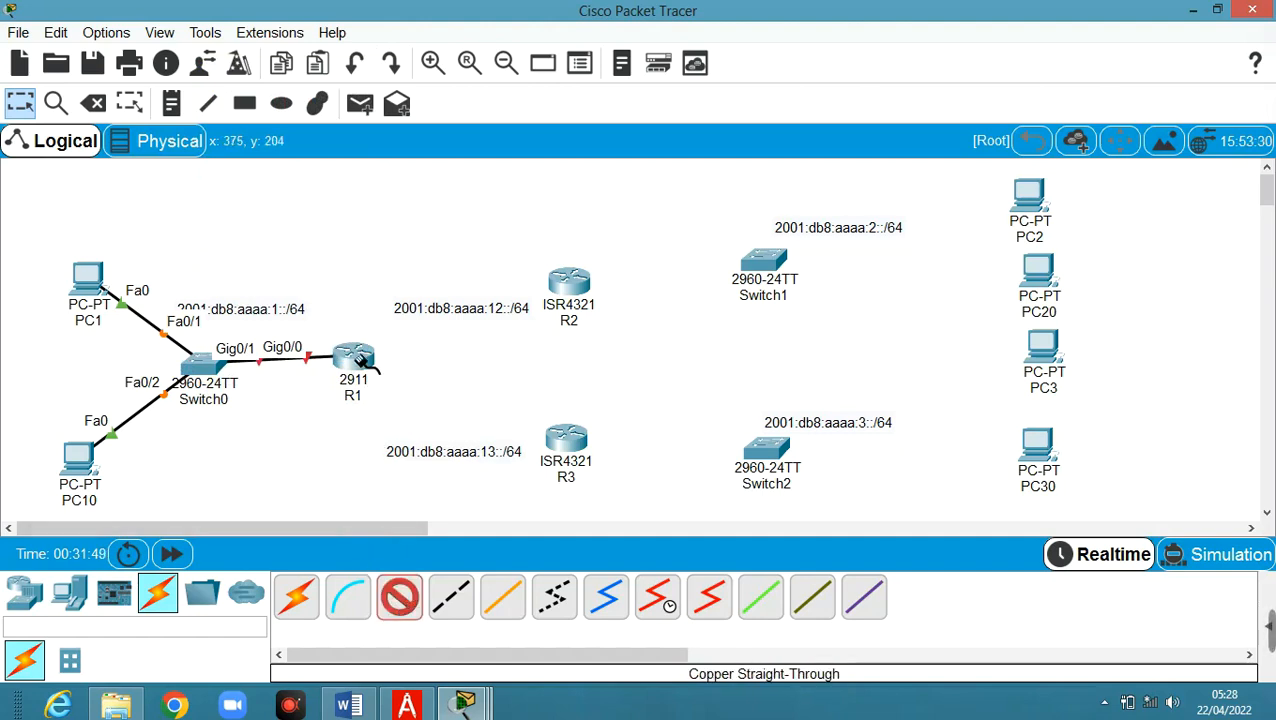
{"action": "left_click", "coordinate": [360, 361]}
{"action": "left_click", "coordinate": [400, 408]}
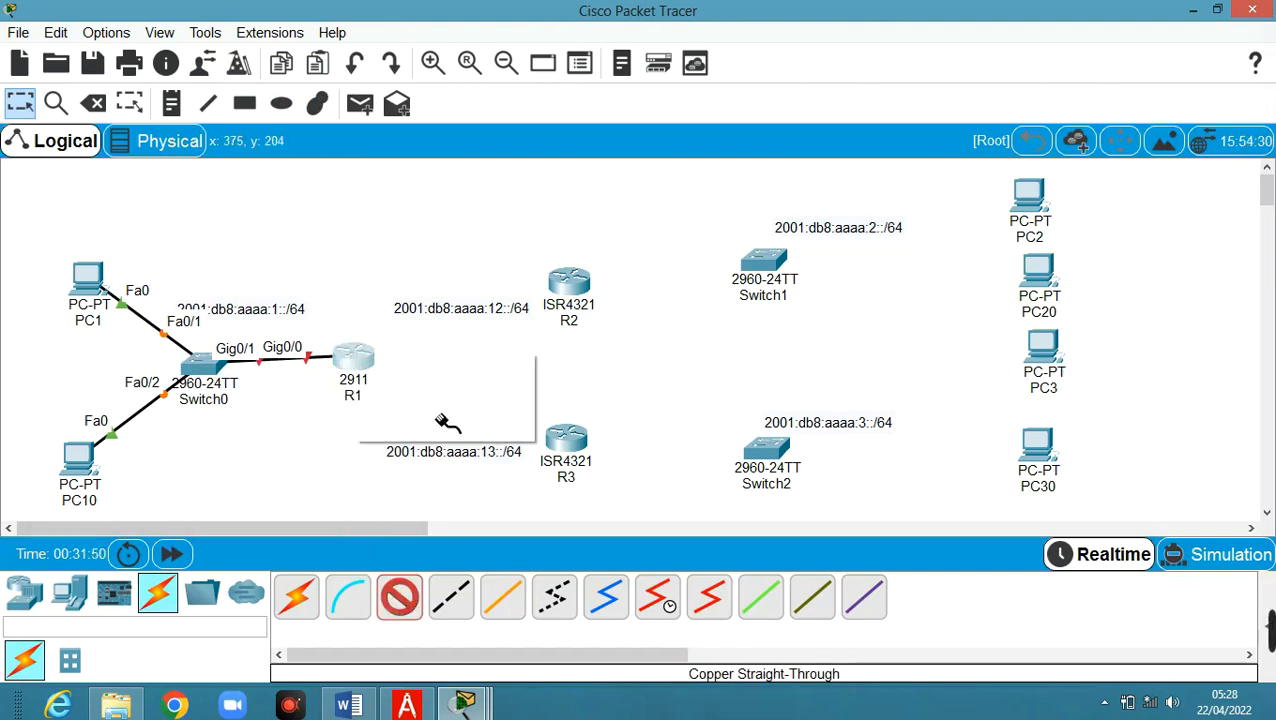
{"action": "left_click", "coordinate": [566, 284]}
{"action": "left_click", "coordinate": [669, 362]}
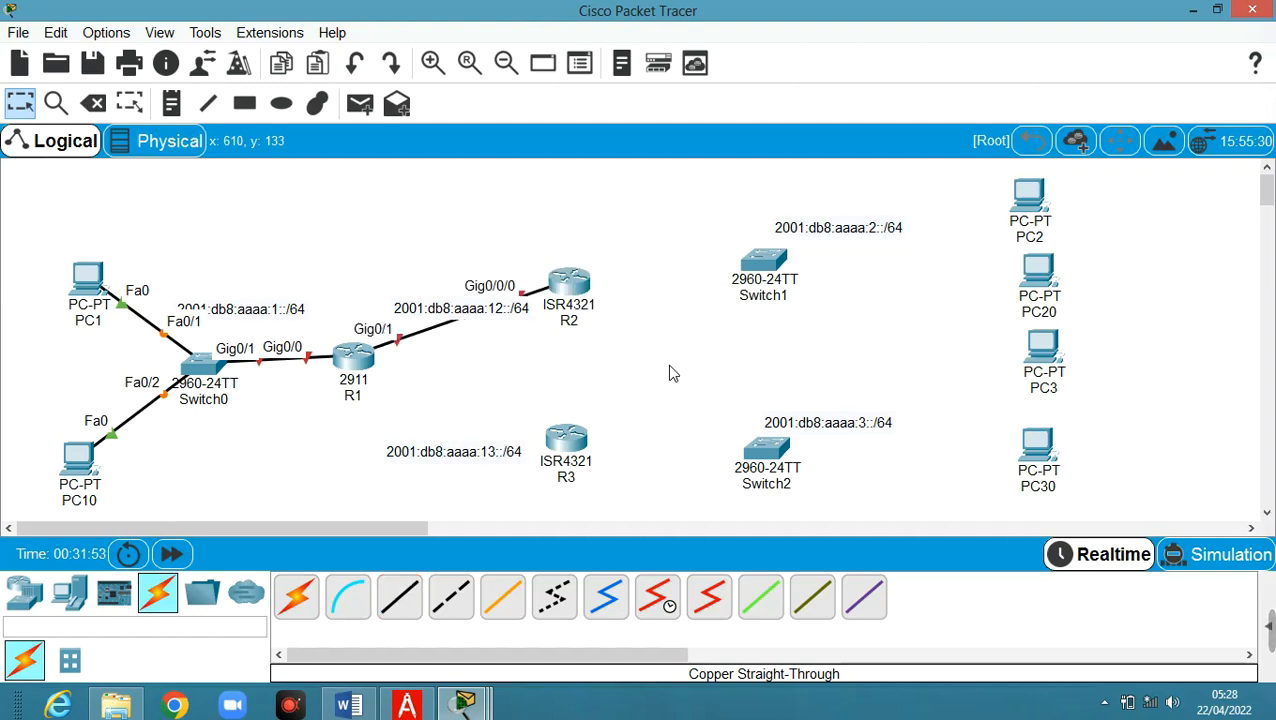
{"action": "left_click", "coordinate": [410, 597]}
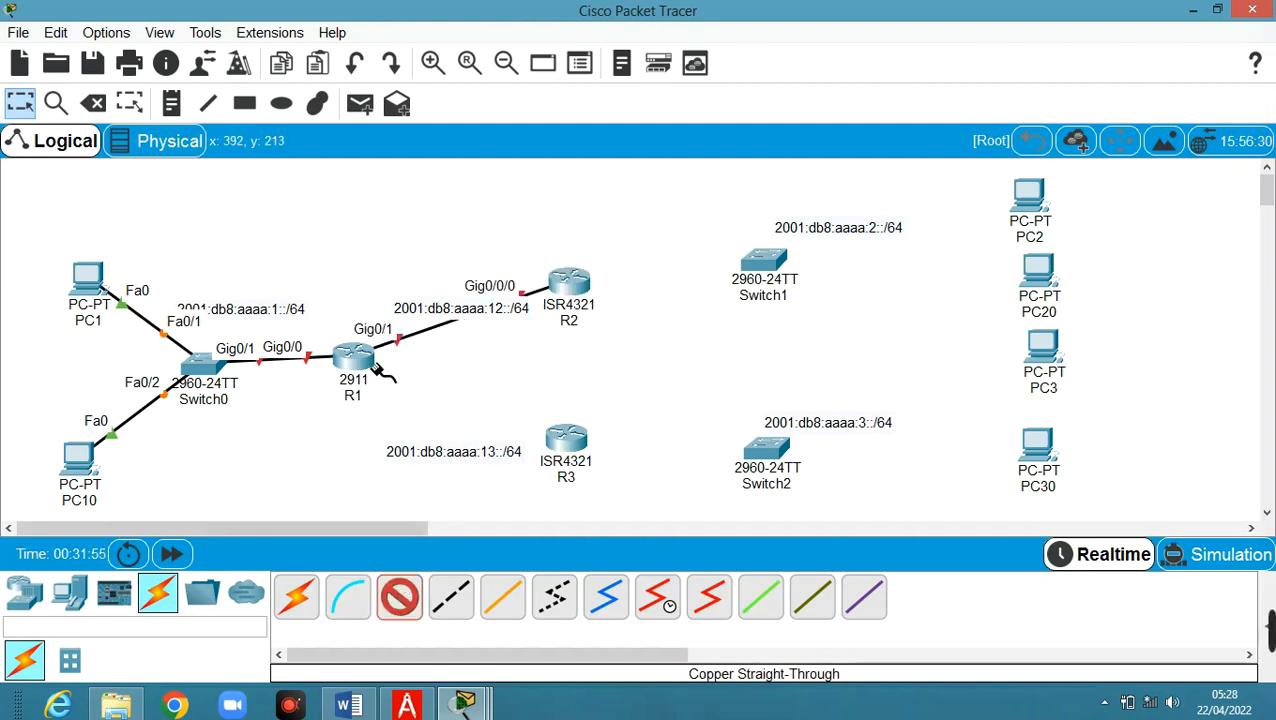
{"action": "left_click", "coordinate": [376, 368]}
{"action": "left_click", "coordinate": [478, 416]}
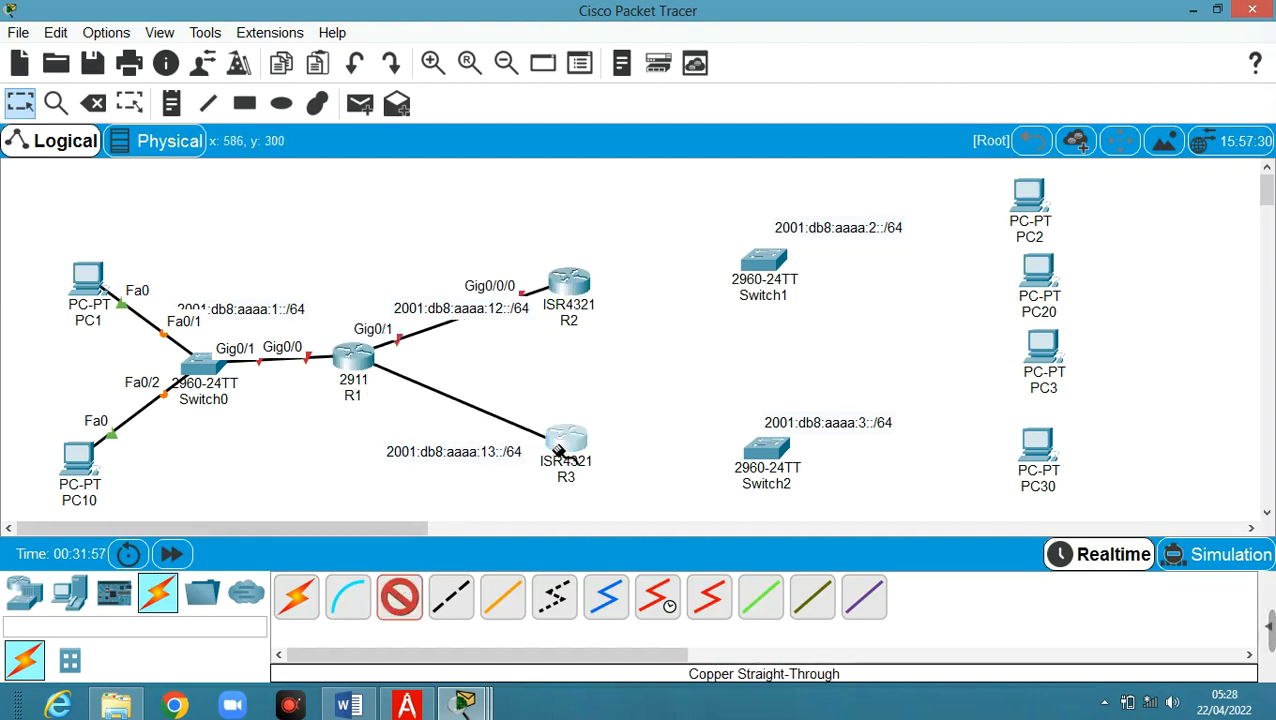
{"action": "left_click", "coordinate": [560, 450]}
{"action": "left_click", "coordinate": [629, 520]}
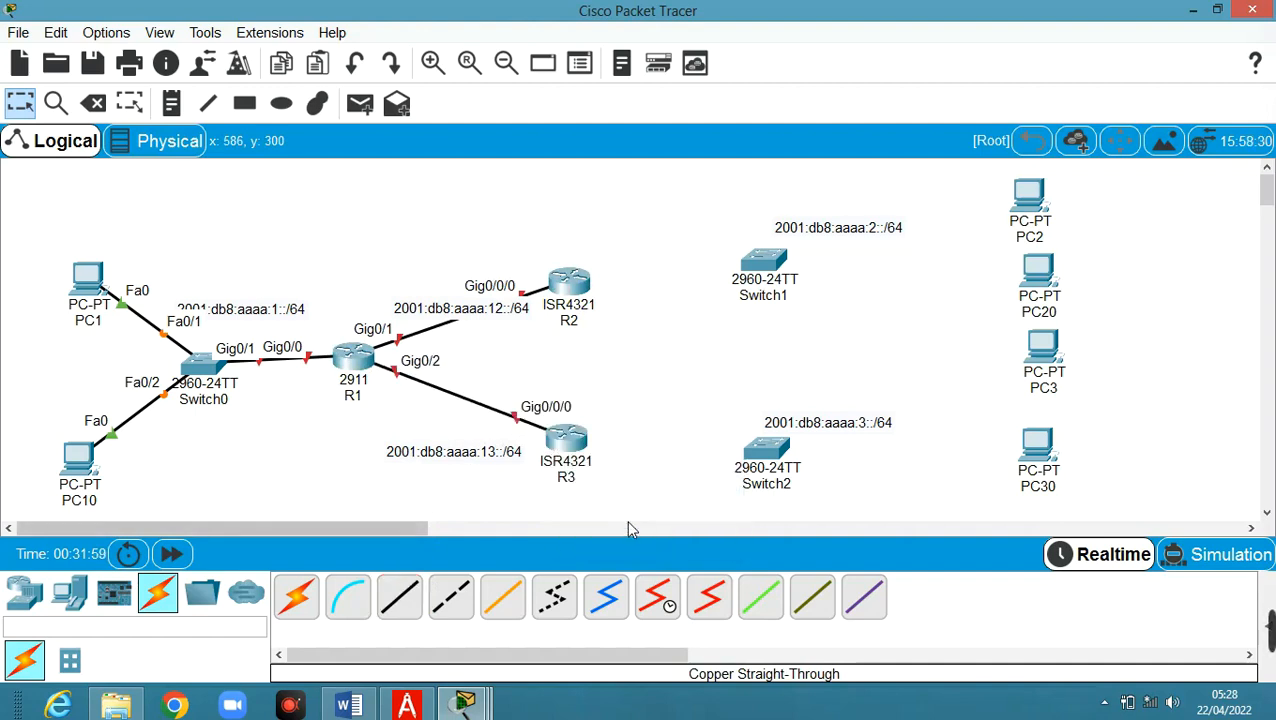
{"action": "left_click", "coordinate": [399, 597]}
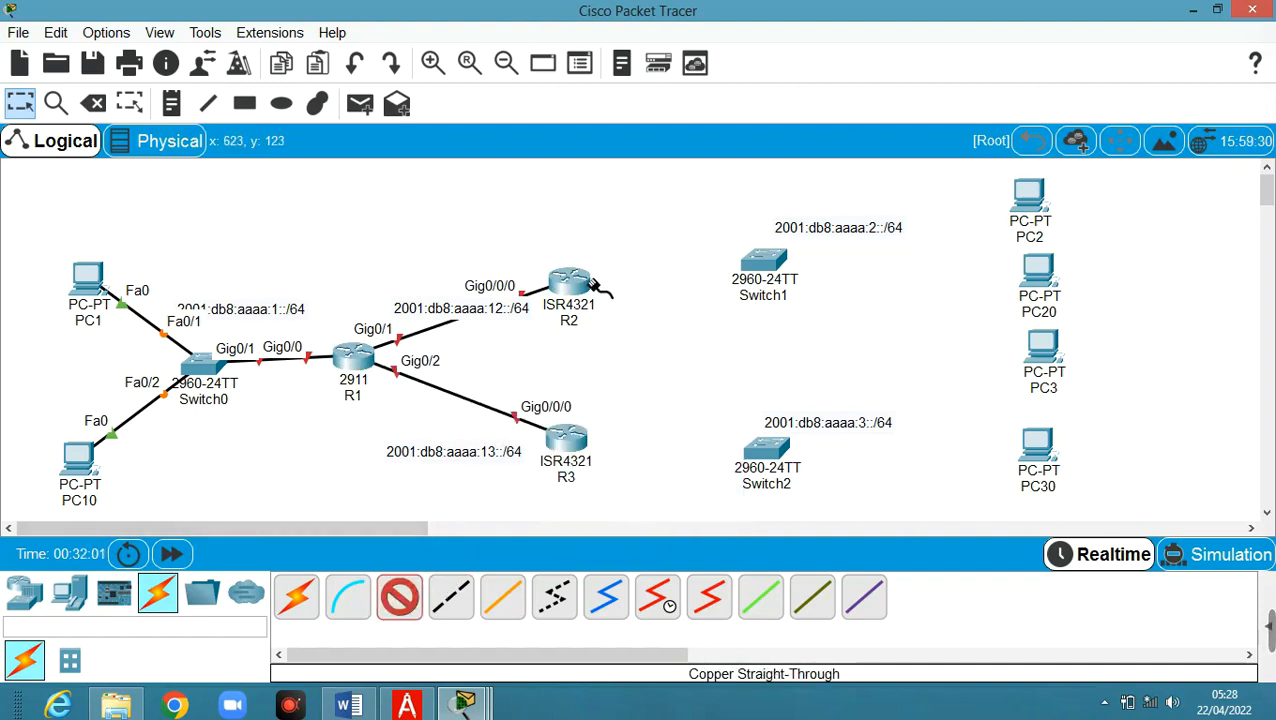
{"action": "left_click", "coordinate": [593, 285]}
Connect R2 Gig0/0/1 to Switch1 Gig0/1, then Switch1 Fa0/1 to PC2 and Fa0/2 to PC20
{"action": "left_click", "coordinate": [660, 350]}
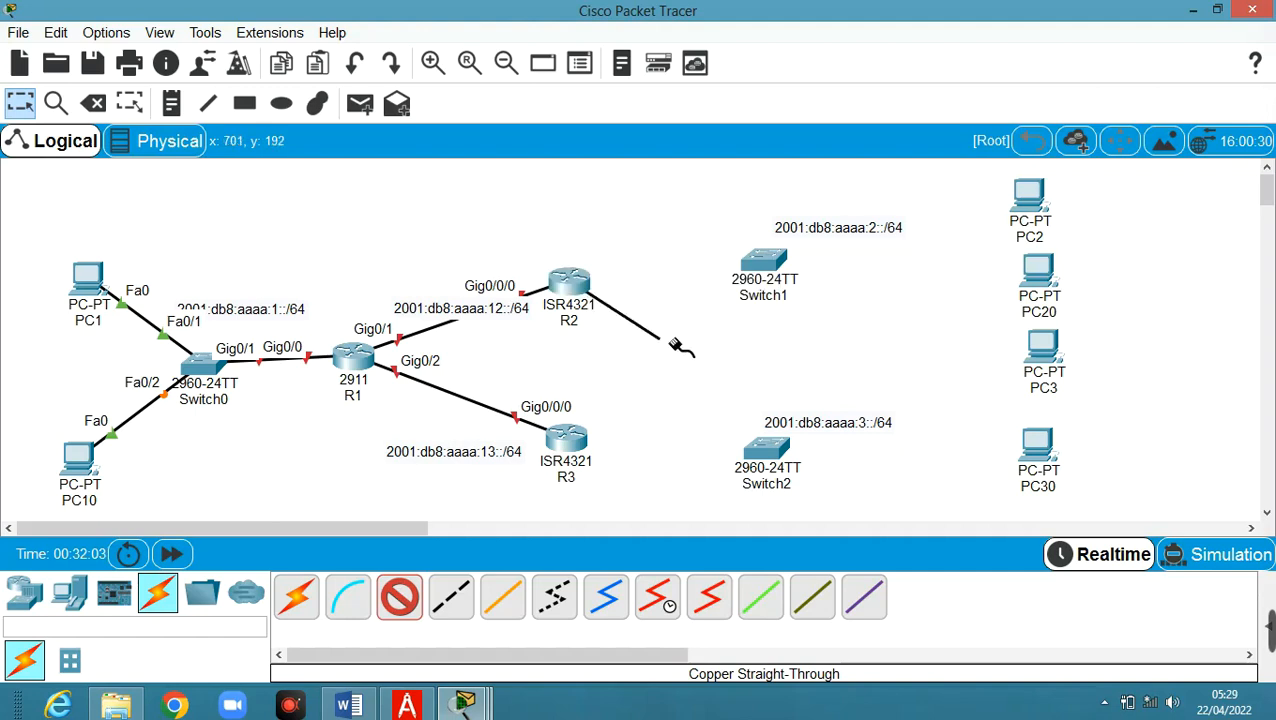
{"action": "left_click", "coordinate": [767, 264]}
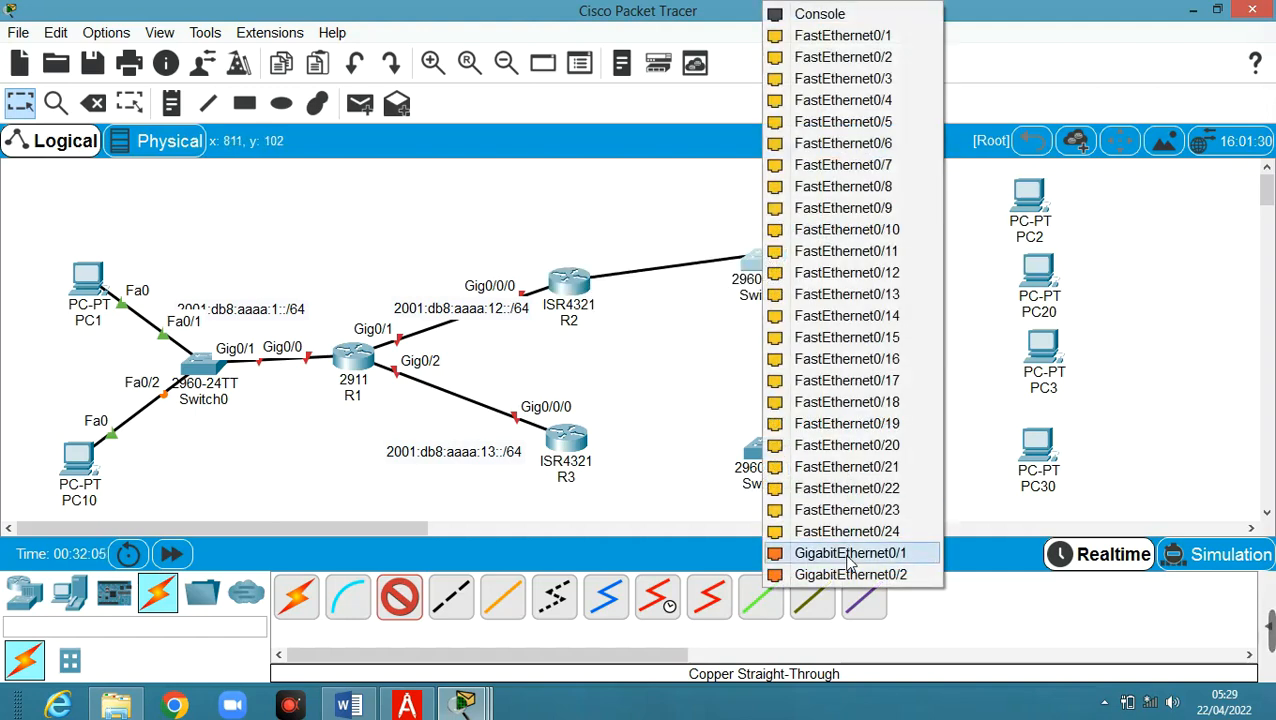
{"action": "left_click", "coordinate": [850, 553]}
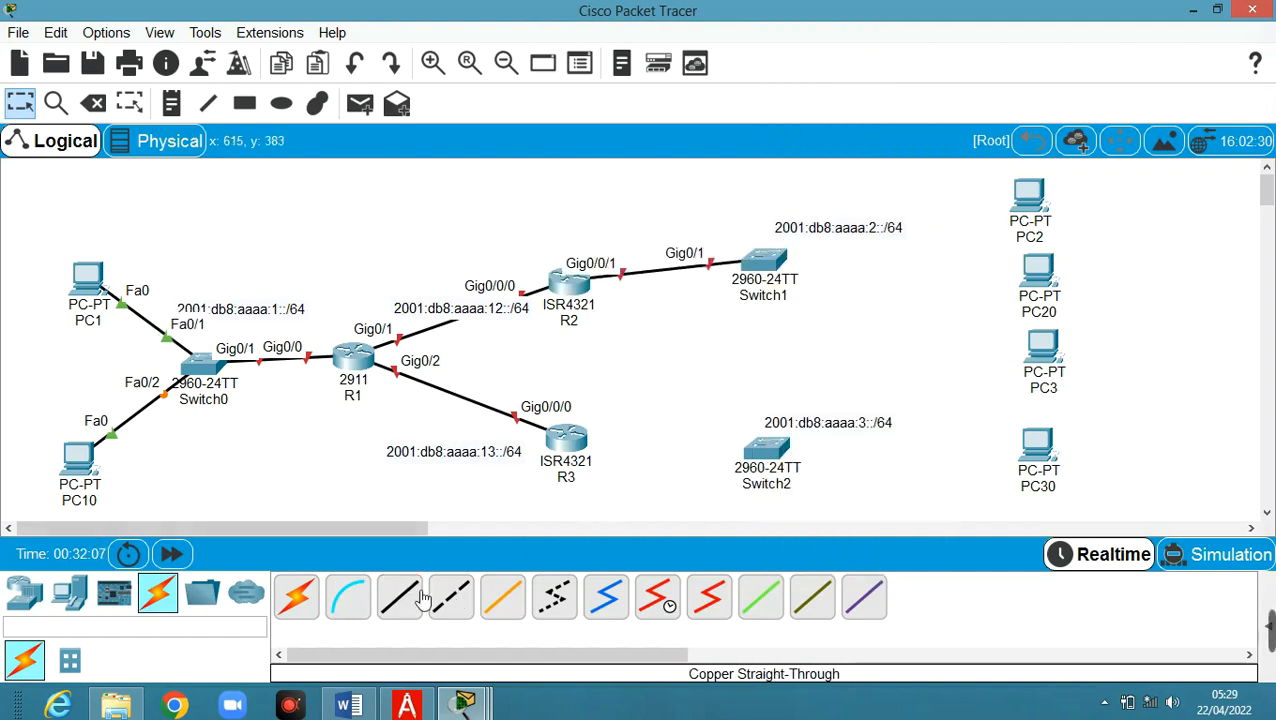
{"action": "left_click", "coordinate": [767, 262]}
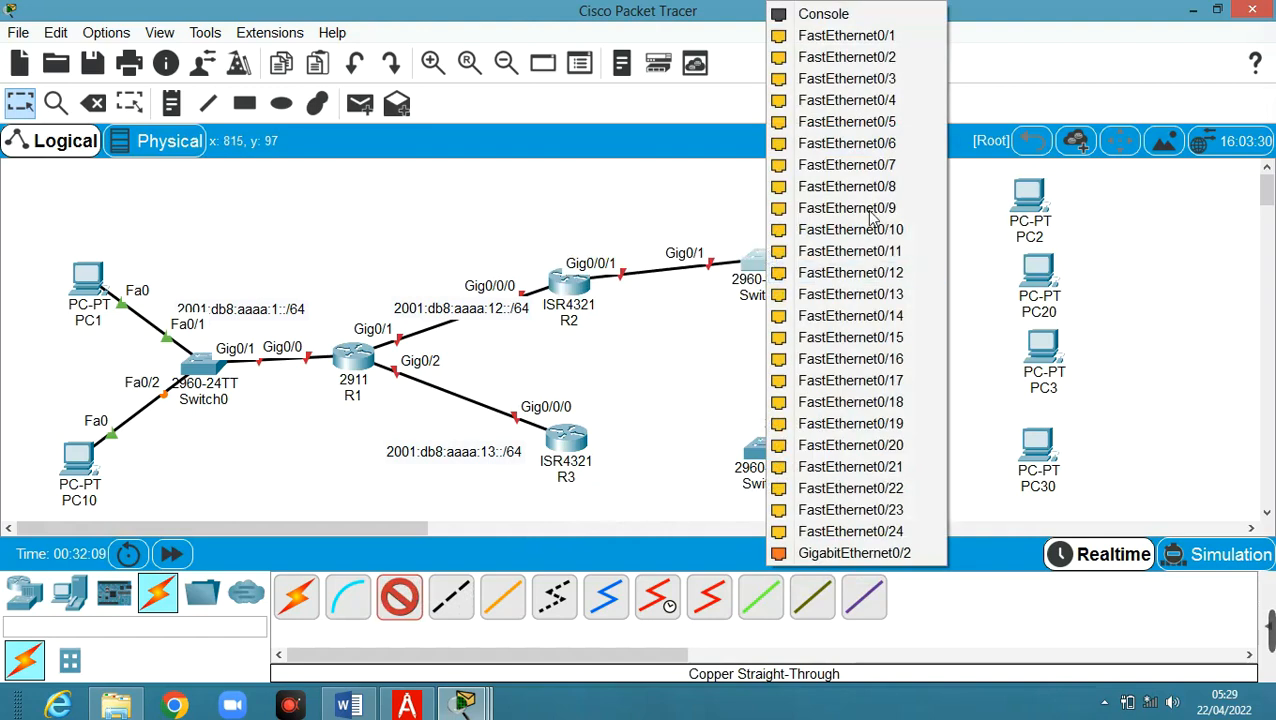
{"action": "left_click", "coordinate": [895, 44]}
{"action": "left_click", "coordinate": [1022, 193]}
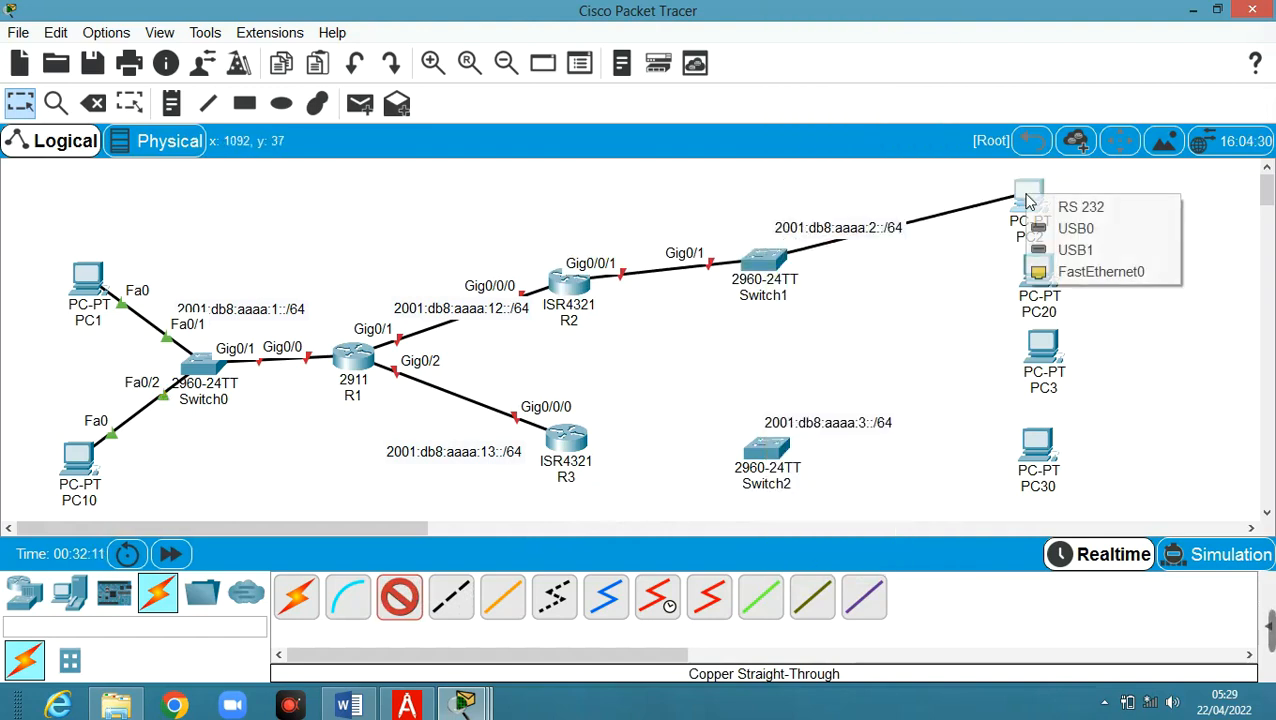
{"action": "left_click", "coordinate": [1106, 273]}
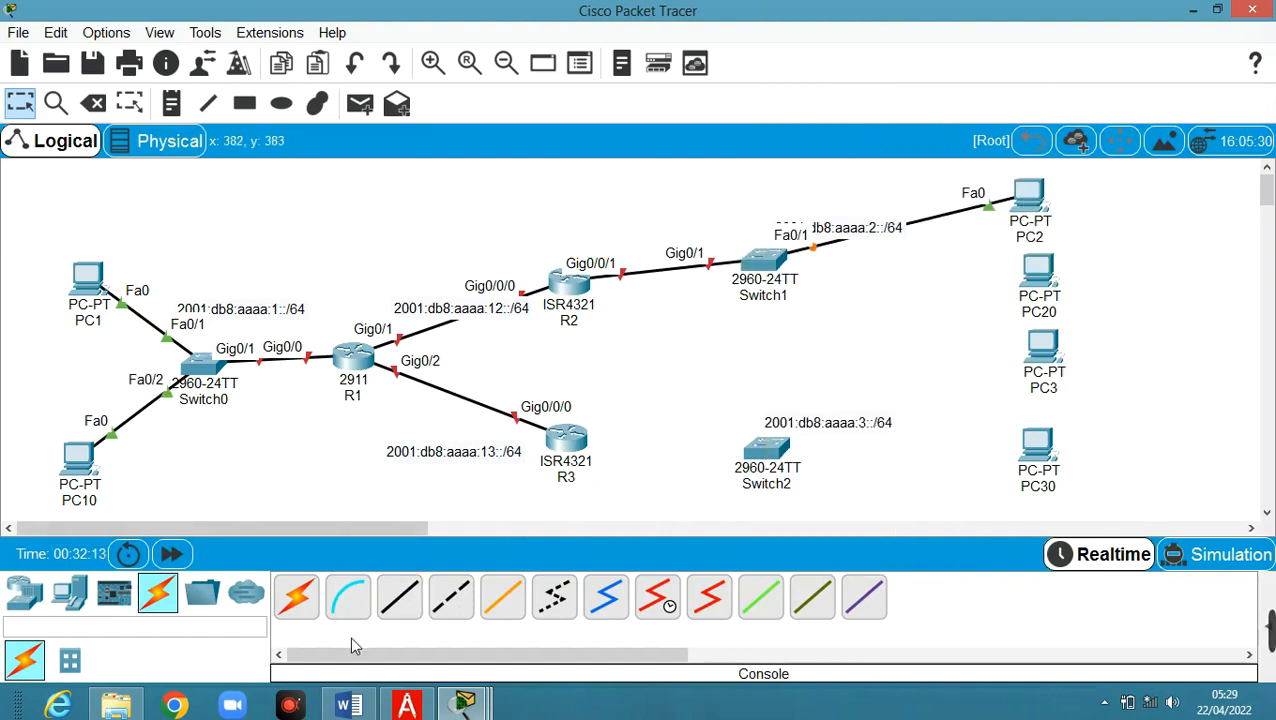
{"action": "left_click", "coordinate": [399, 597]}
{"action": "left_click", "coordinate": [776, 268]}
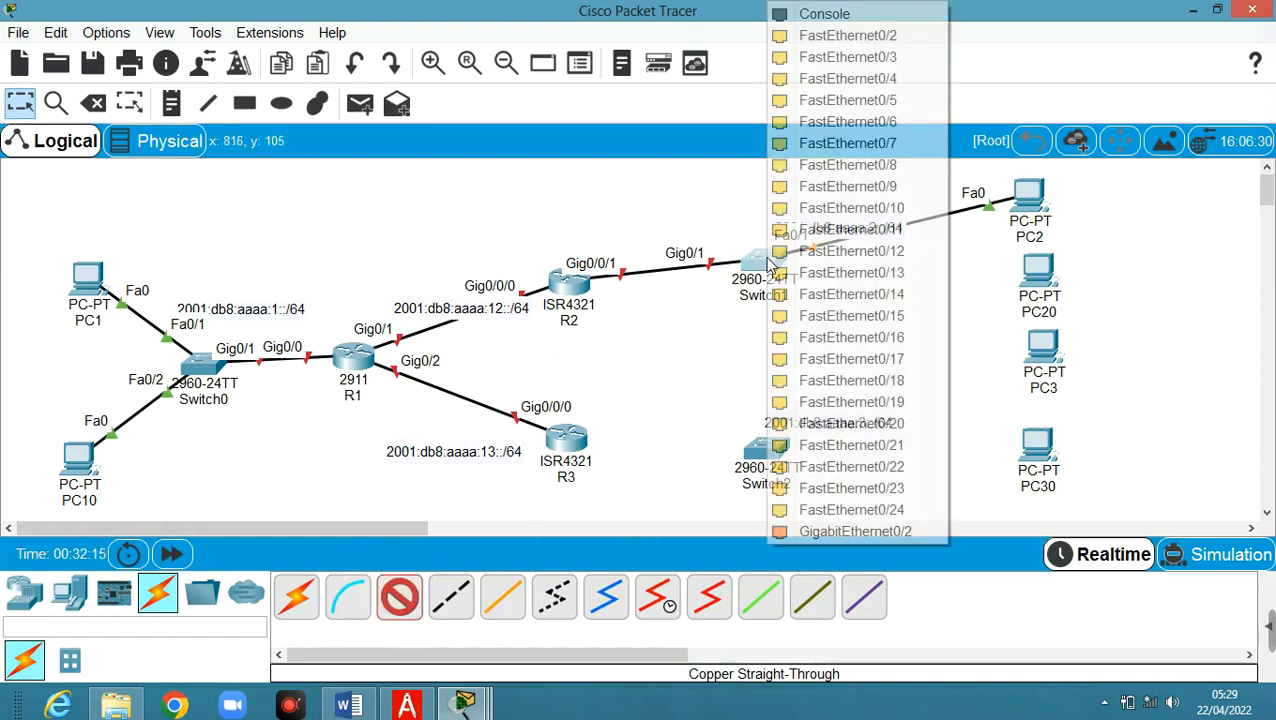
{"action": "left_click", "coordinate": [888, 38]}
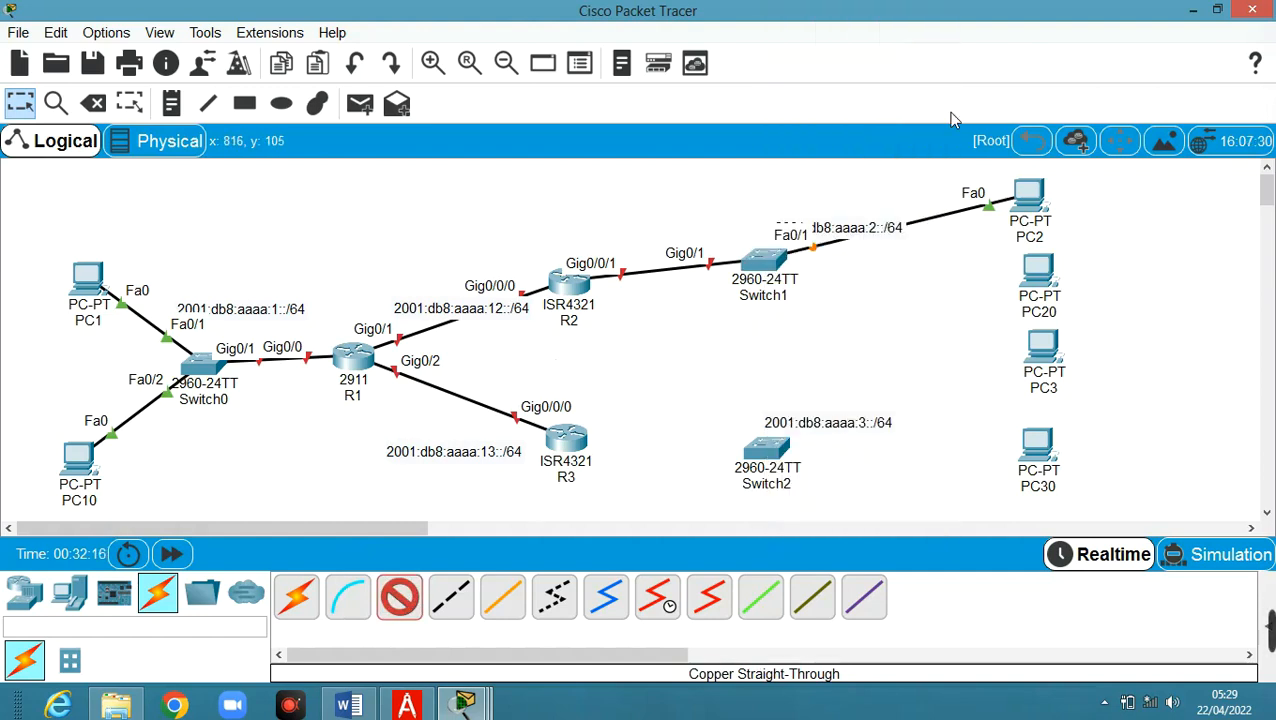
{"action": "left_click", "coordinate": [1033, 290]}
{"action": "left_click", "coordinate": [1077, 355]}
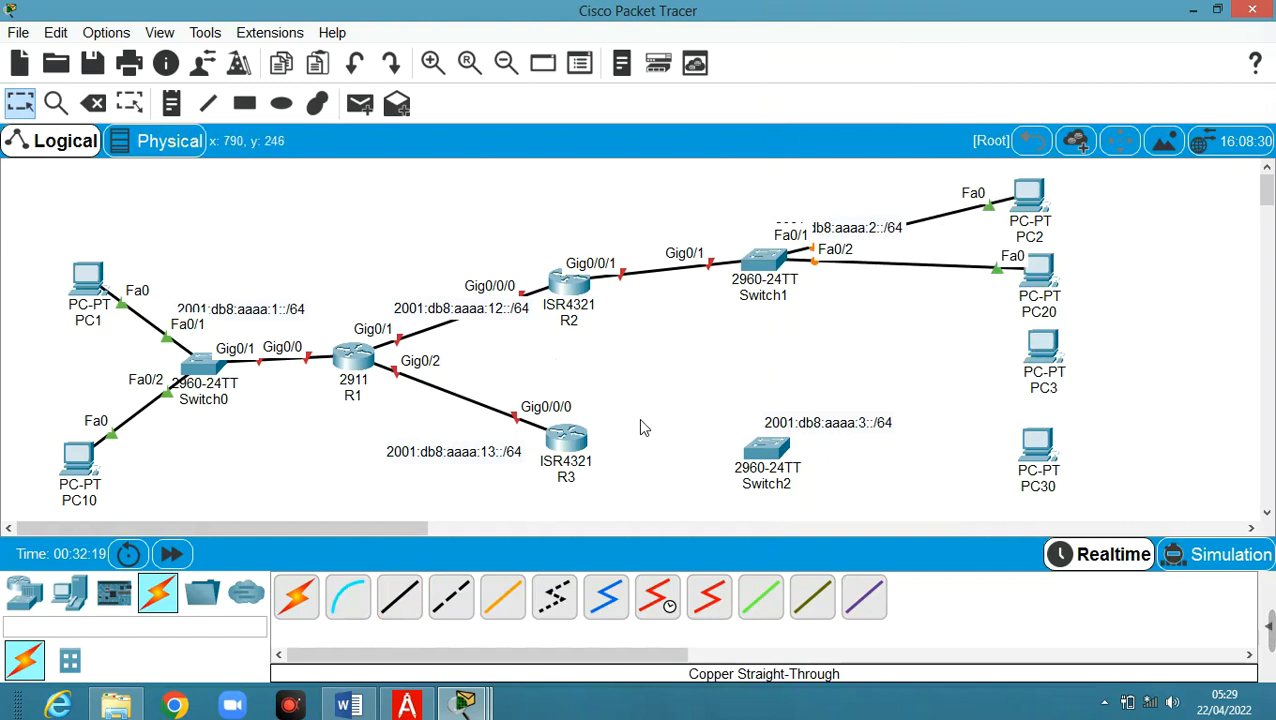
Connect R3 GigabitEthernet0/0/1 to Switch2 GigabitEthernet0/1
{"action": "left_click", "coordinate": [405, 603]}
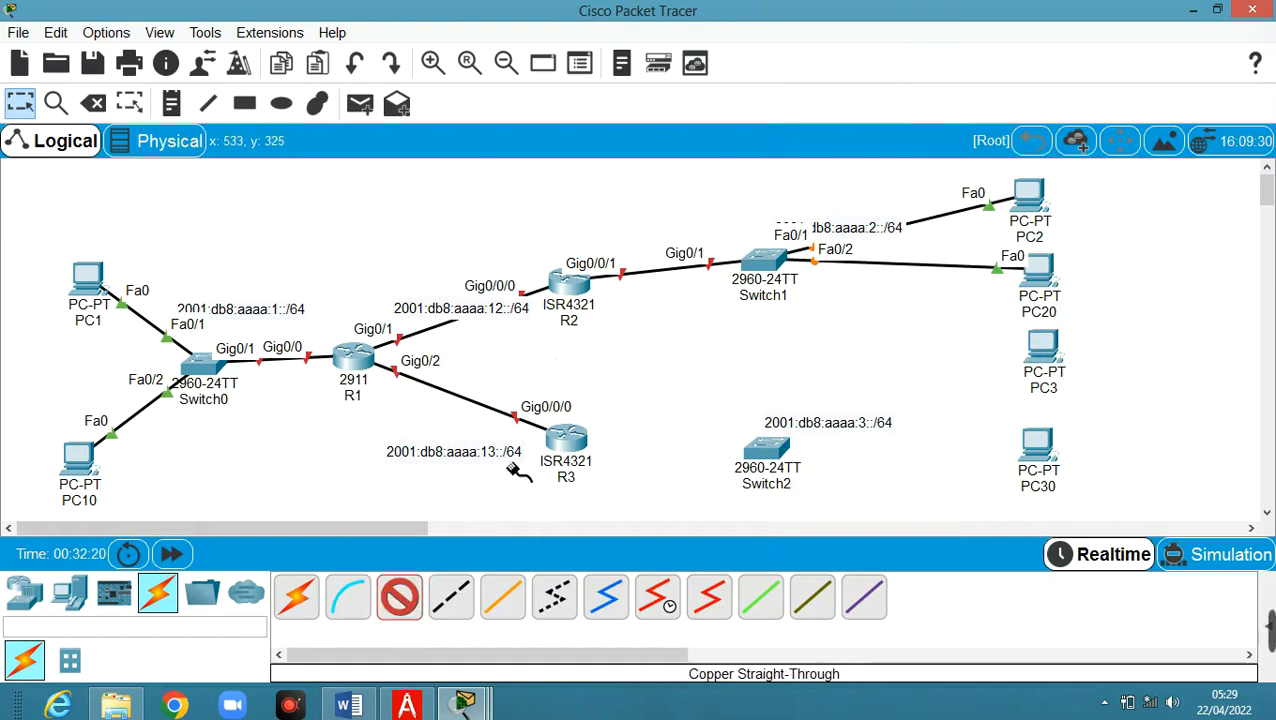
{"action": "left_click", "coordinate": [573, 448]}
{"action": "left_click", "coordinate": [640, 514]}
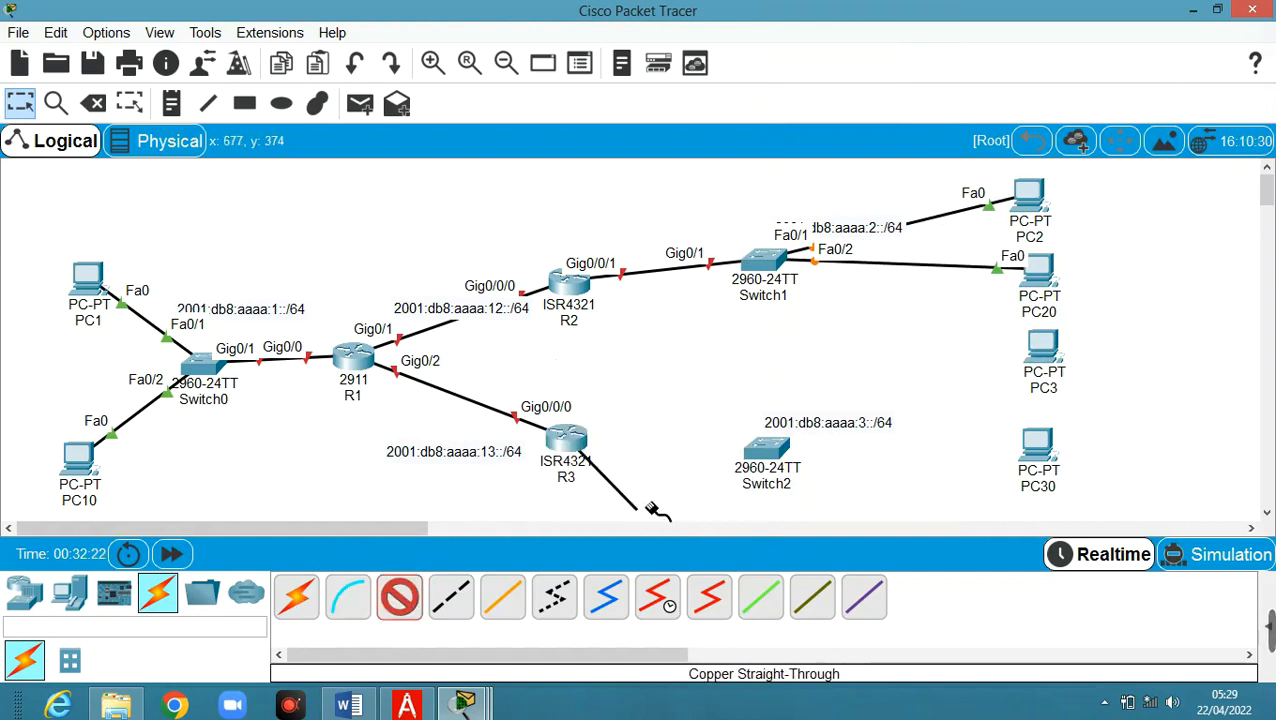
{"action": "left_click", "coordinate": [760, 452]}
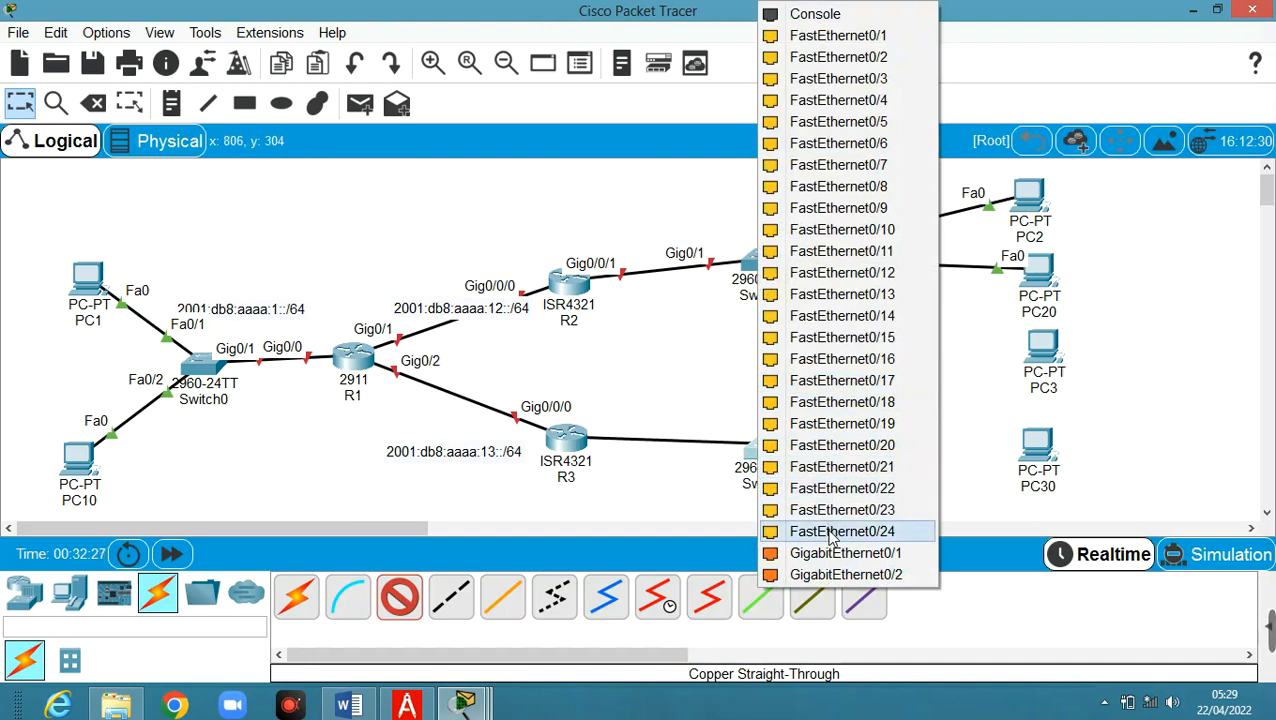
{"action": "left_click", "coordinate": [835, 553]}
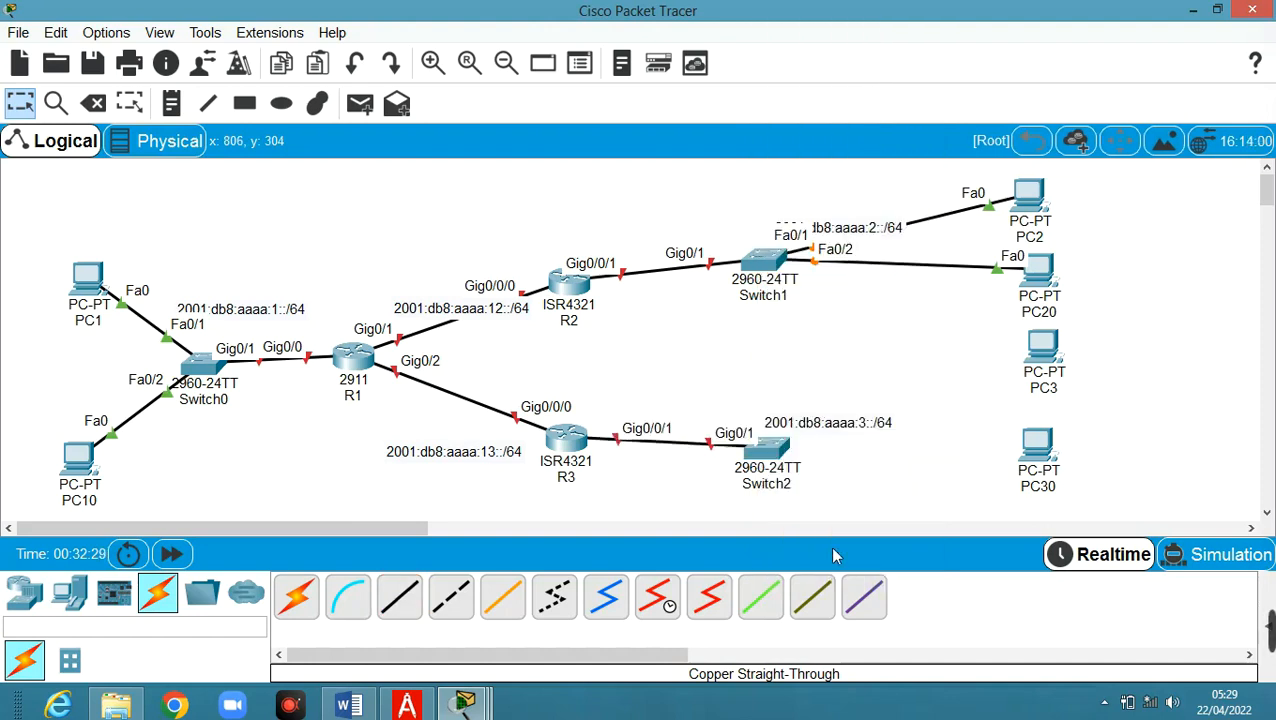
Cable Switch2 Fa0/1 to PC3 and Fa0/2 to PC30 FastEthernet0
{"action": "left_click", "coordinate": [399, 597]}
{"action": "left_click", "coordinate": [780, 447]}
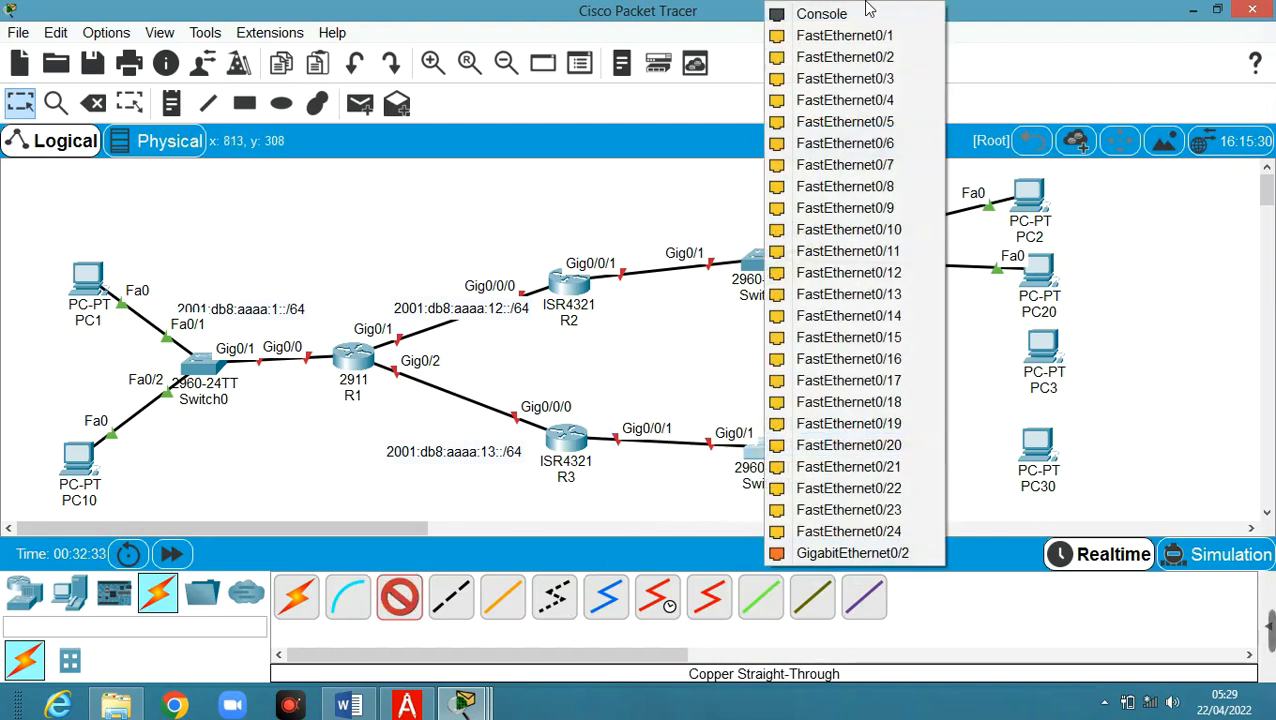
{"action": "left_click", "coordinate": [825, 34]}
{"action": "left_click", "coordinate": [1041, 350]}
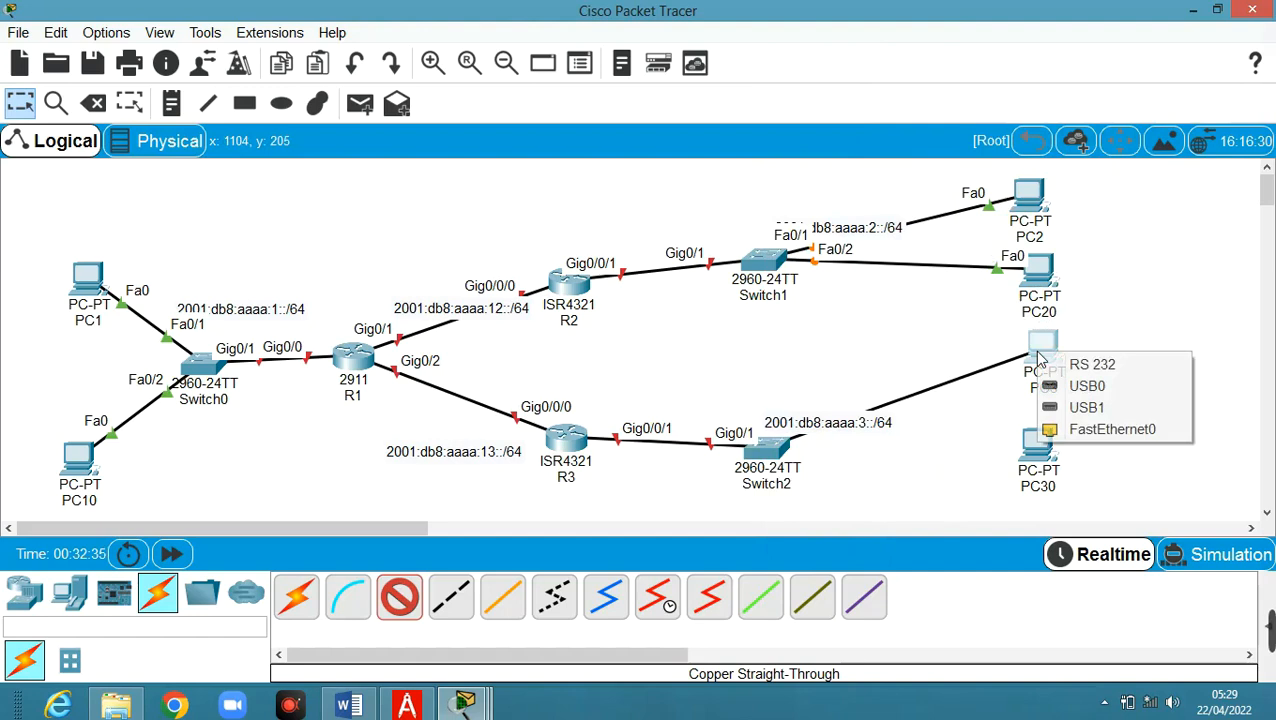
{"action": "left_click", "coordinate": [1100, 430]}
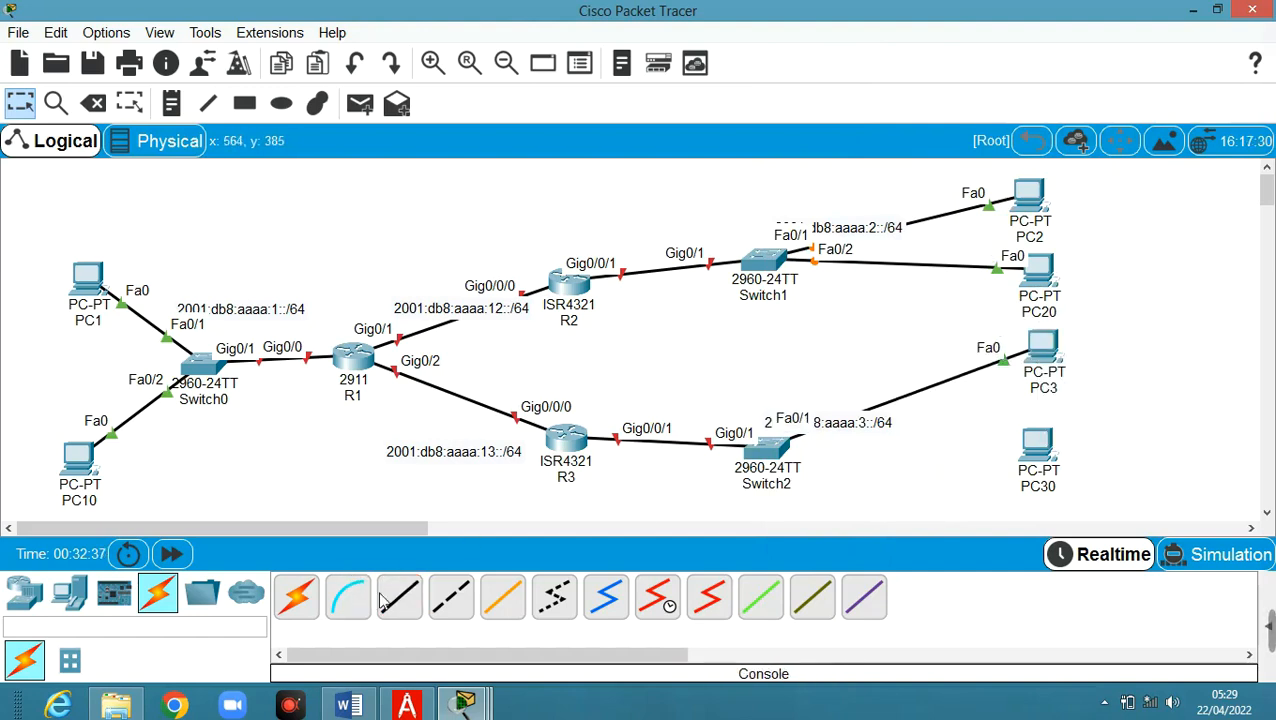
{"action": "left_click", "coordinate": [768, 452]}
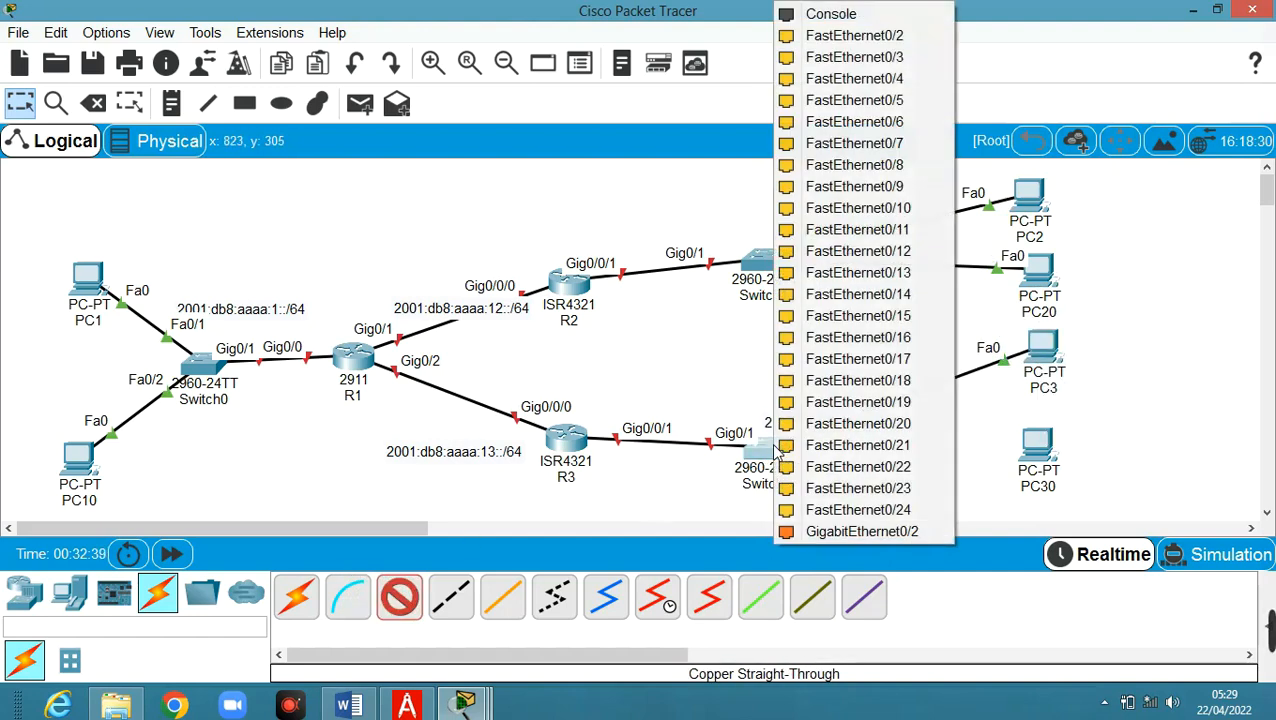
{"action": "left_click", "coordinate": [856, 35]}
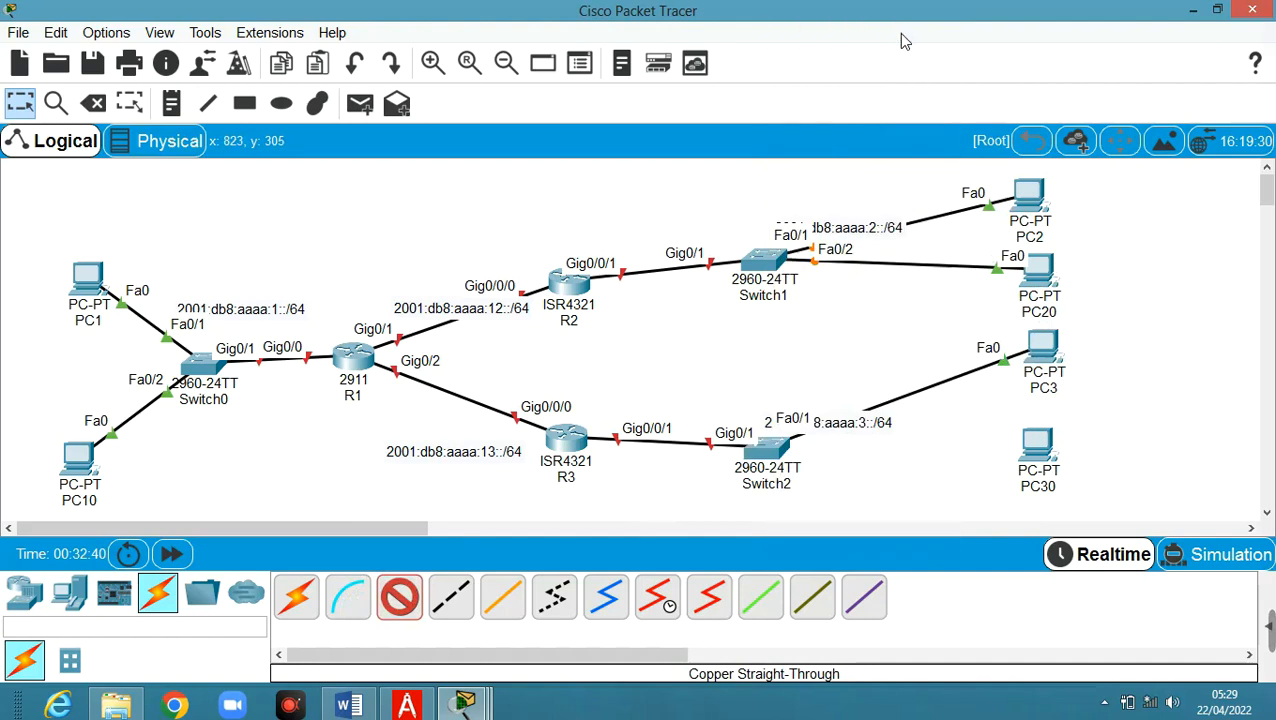
{"action": "left_click", "coordinate": [1035, 460]}
{"action": "left_click", "coordinate": [1097, 534]}
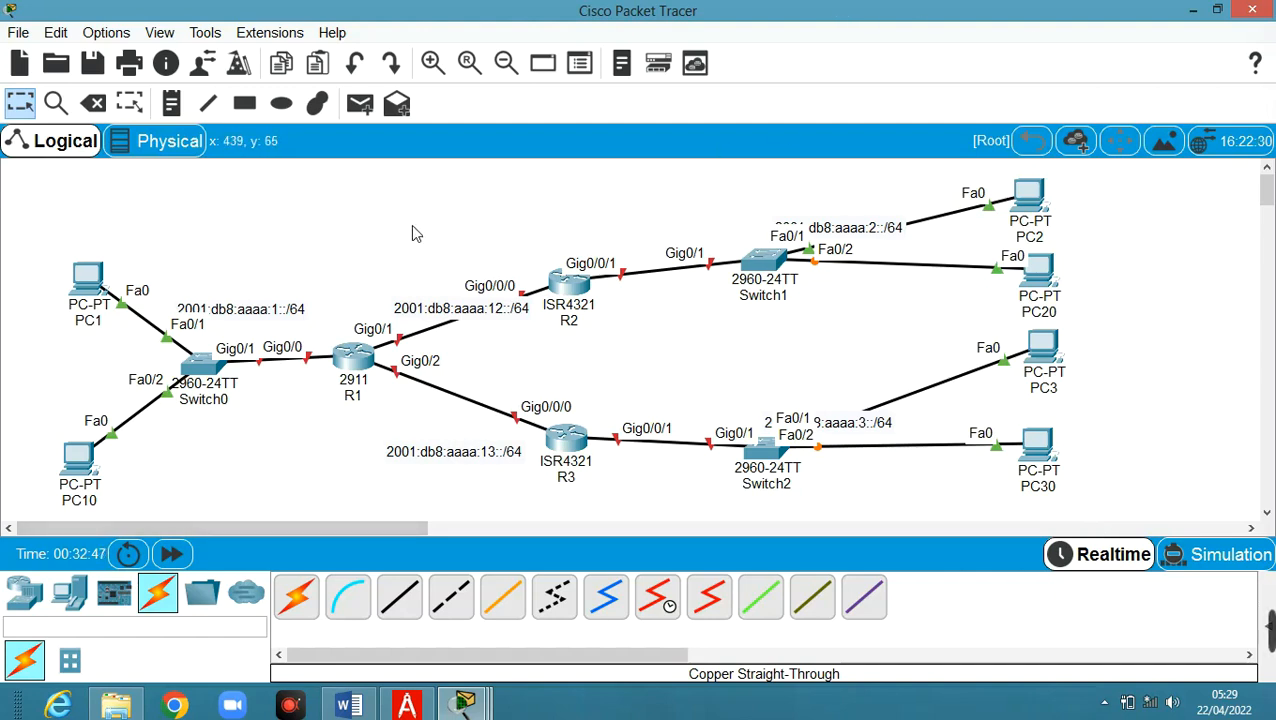
{"action": "left_click", "coordinate": [222, 402]}
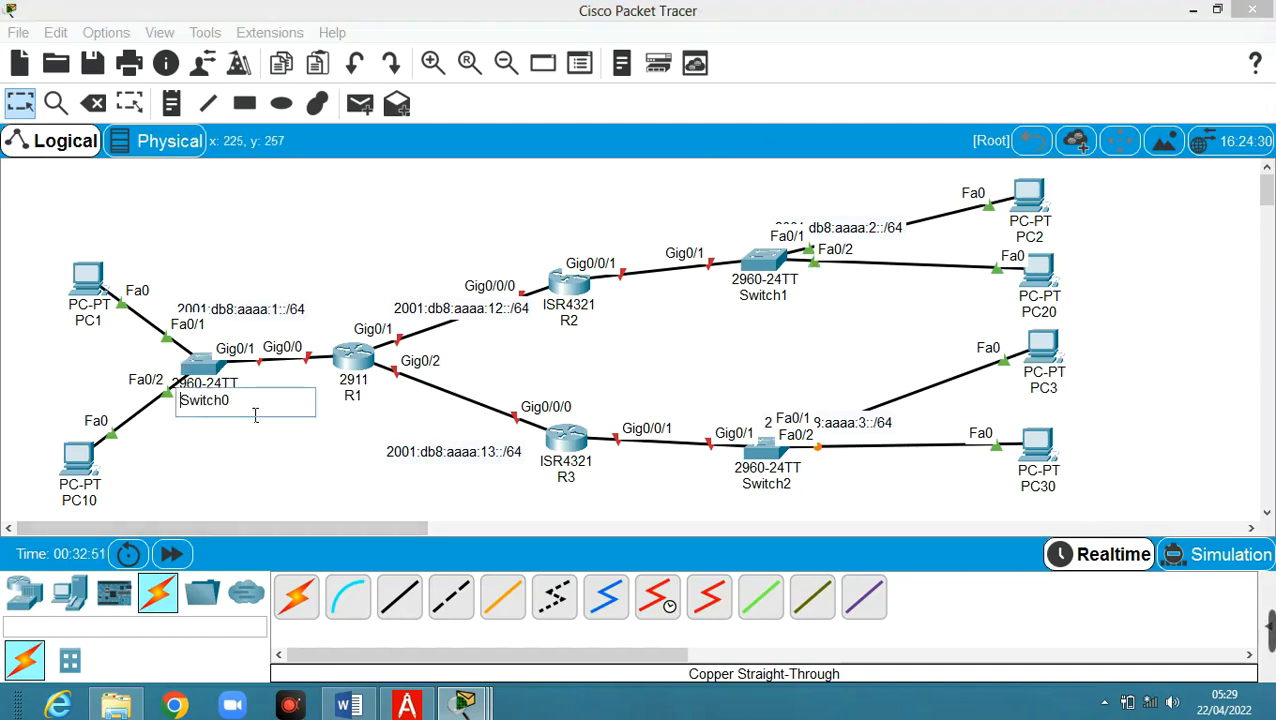
Rename the switches S1, S2 and S3, and move the 2001:db8:aaaa:3::/64 label below S3
{"action": "left_click_drag", "start_coordinate": [229, 404], "coordinate": [201, 409]}
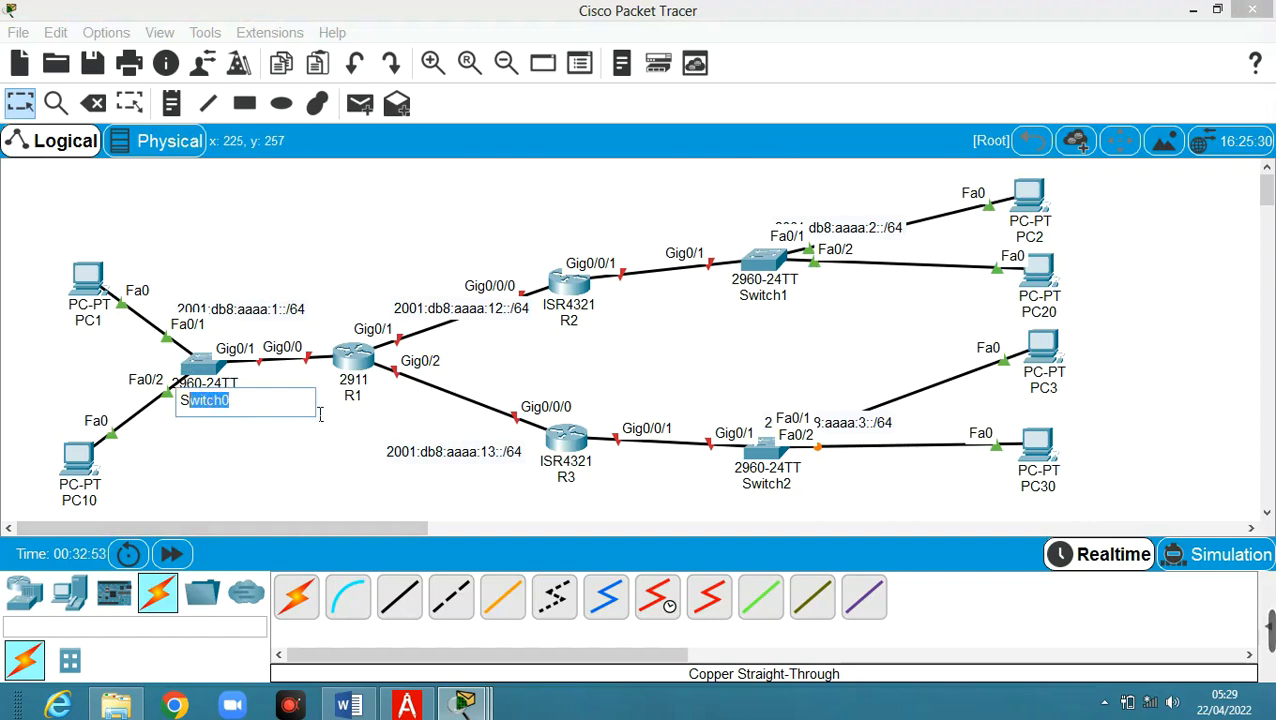
{"action": "type", "text": "1"}
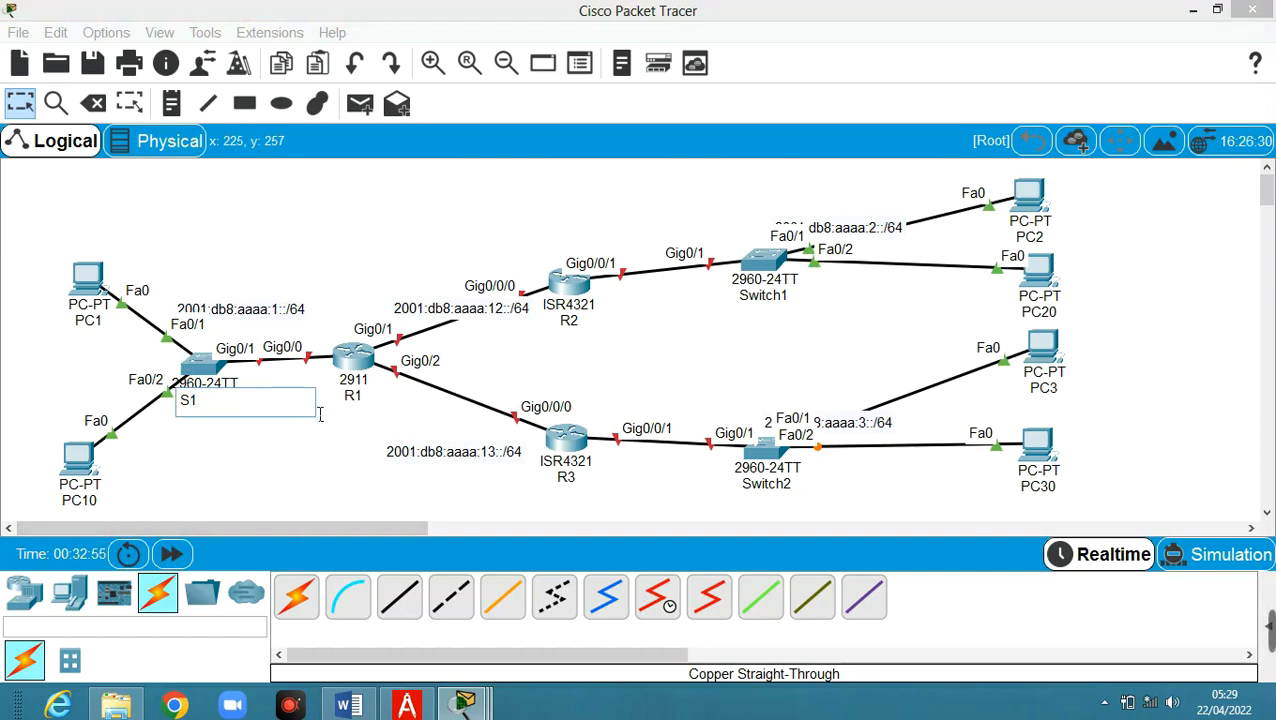
{"action": "left_click", "coordinate": [782, 300]}
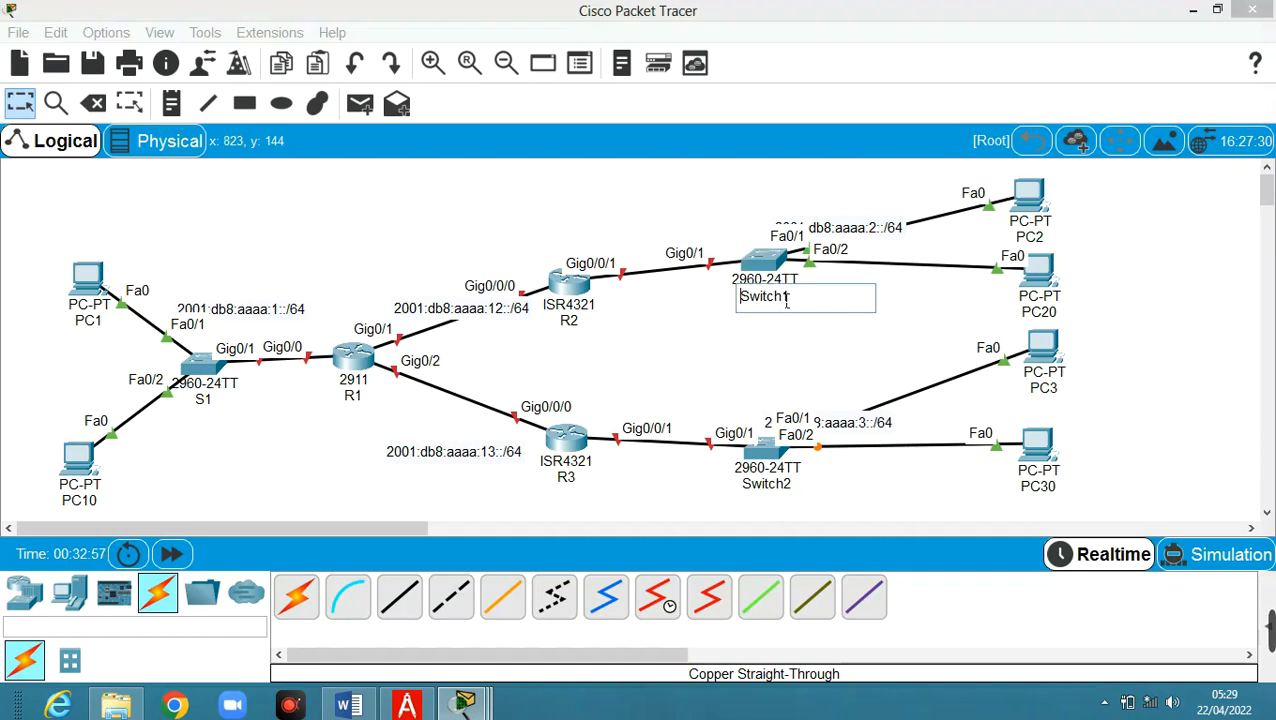
{"action": "left_click_drag", "start_coordinate": [808, 302], "coordinate": [764, 305]}
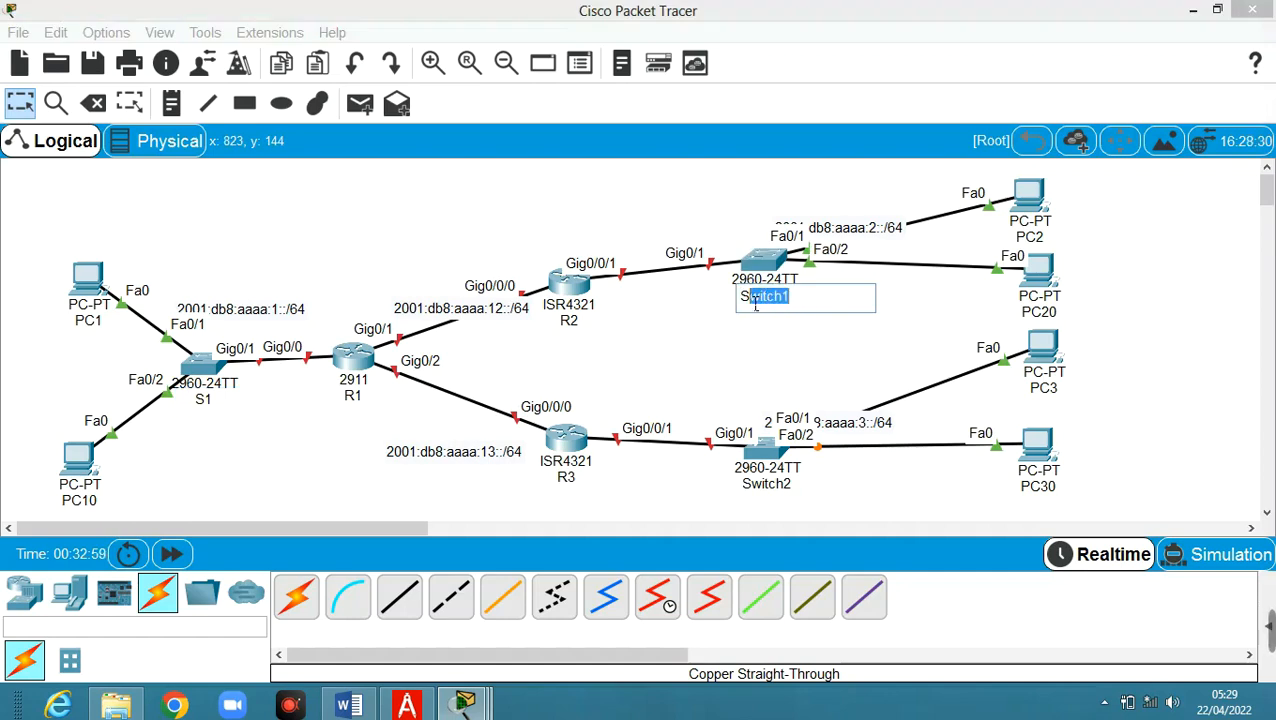
{"action": "type", "text": "2"}
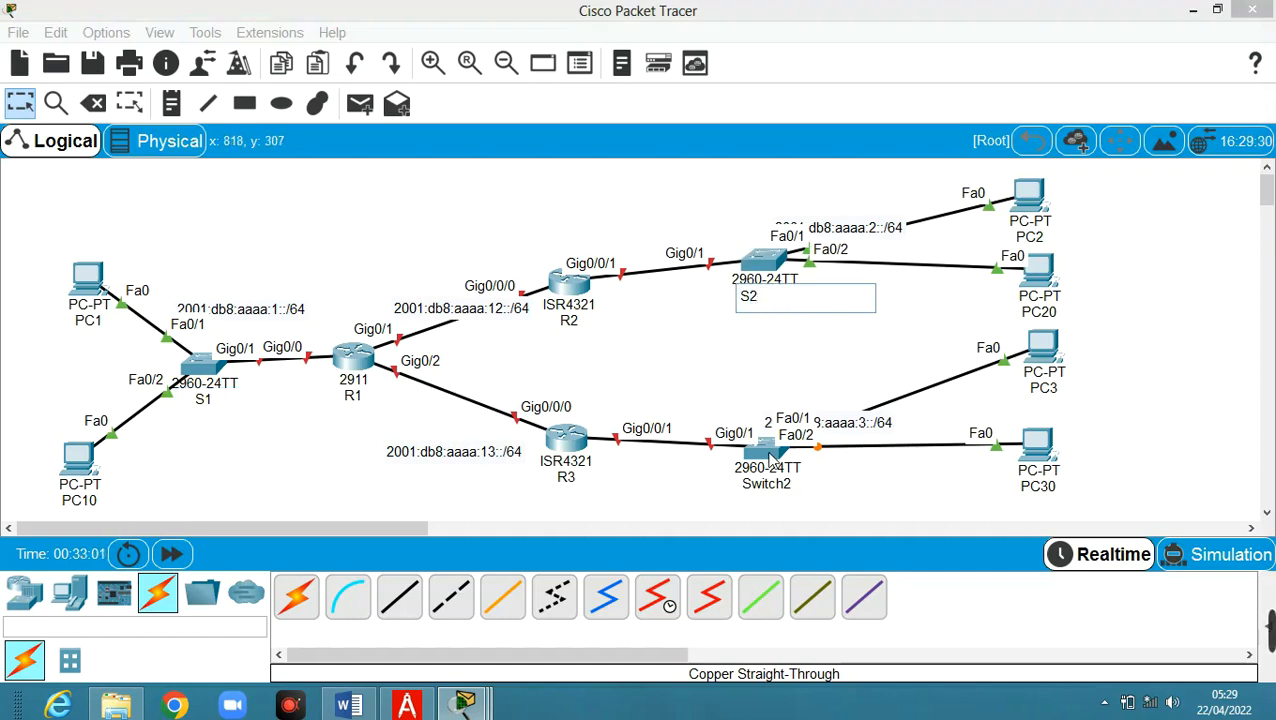
{"action": "left_click", "coordinate": [772, 484]}
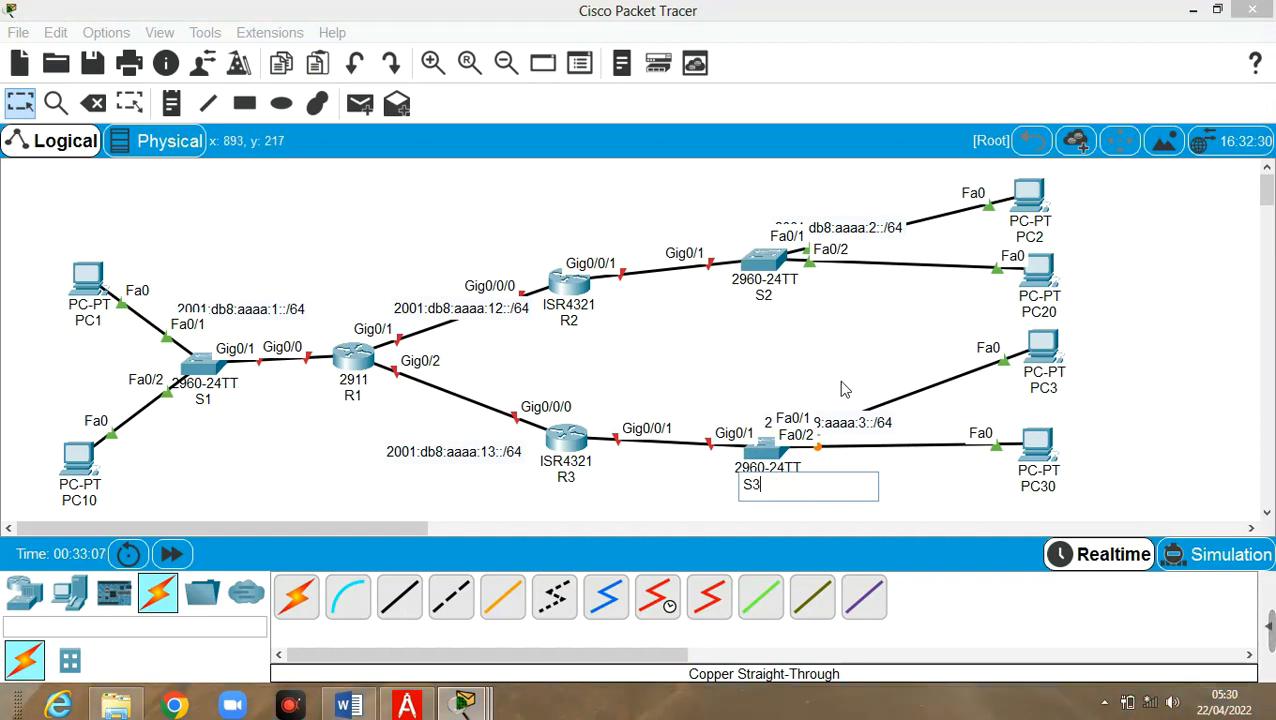
{"action": "left_click", "coordinate": [899, 463]}
{"action": "left_click_drag", "start_coordinate": [844, 420], "coordinate": [788, 510]}
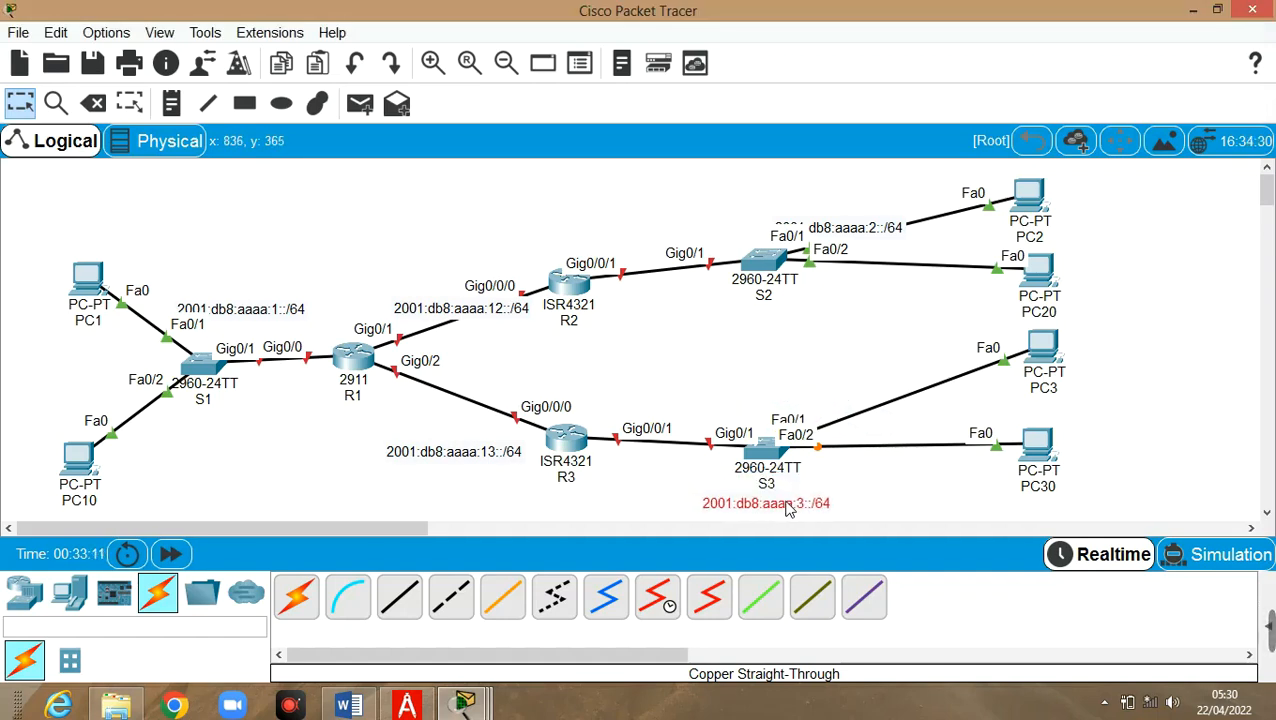
Move the 2001:db8:aaaa:2::/64 label under S2 and the 12::/64 and 13::/64 labels beside their links
{"action": "left_click_drag", "start_coordinate": [855, 211], "coordinate": [770, 290]}
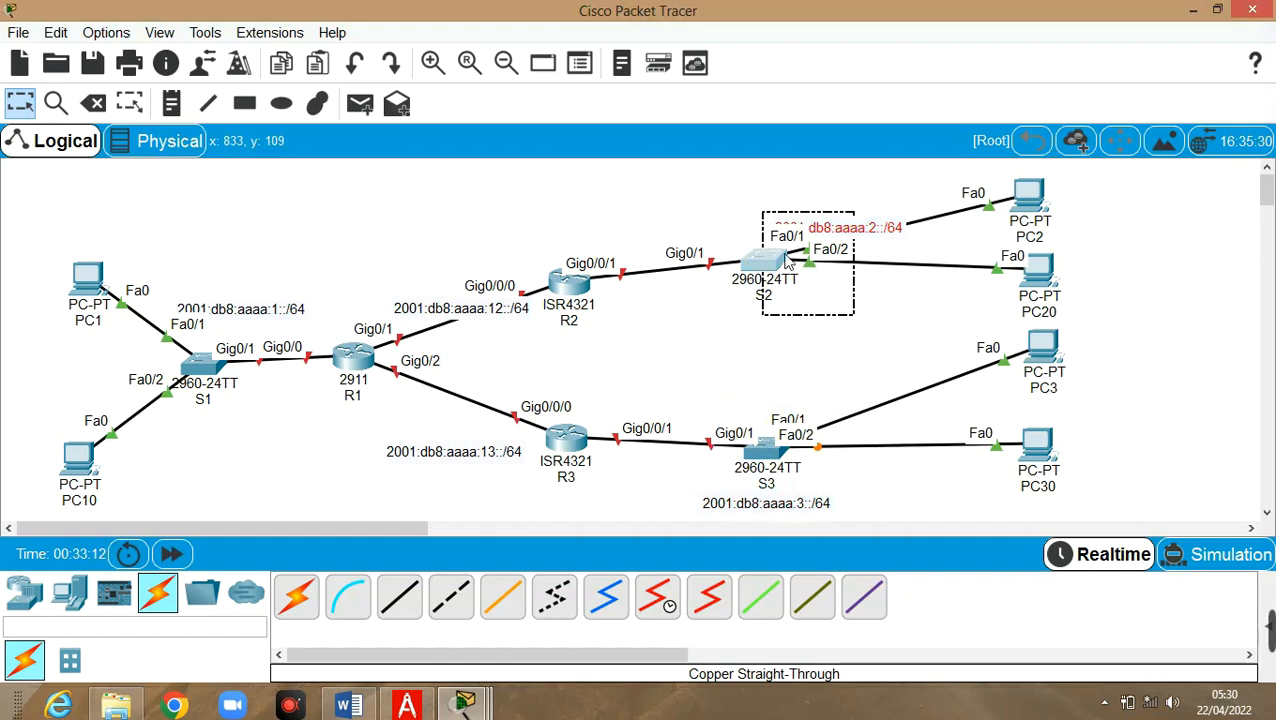
{"action": "double_click", "coordinate": [876, 228]}
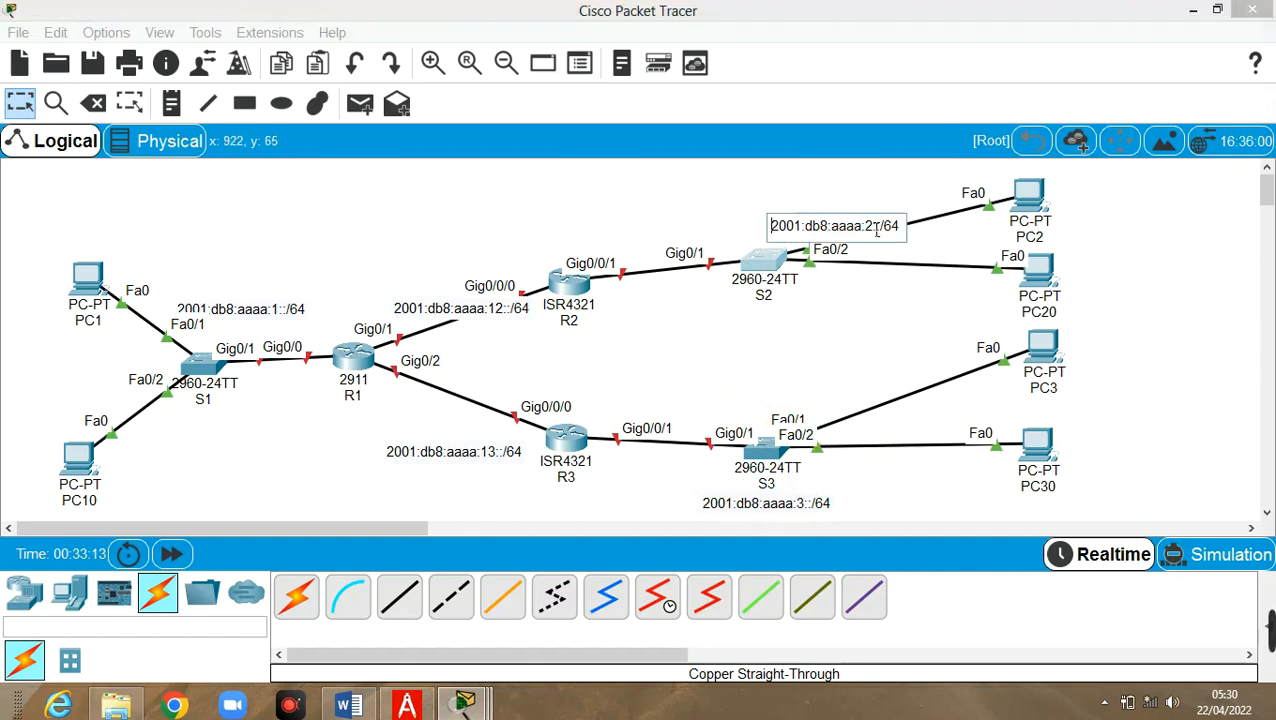
{"action": "left_click", "coordinate": [771, 315]}
{"action": "left_click_drag", "start_coordinate": [836, 229], "coordinate": [772, 318]}
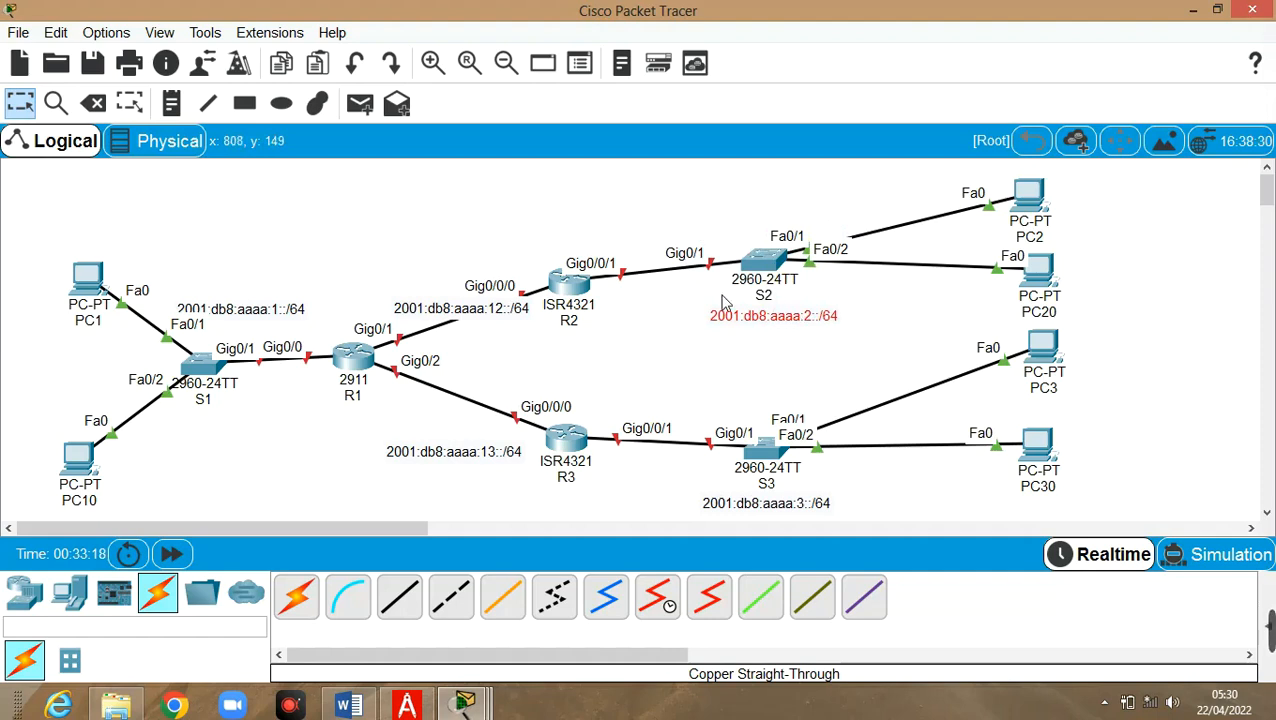
{"action": "left_click_drag", "start_coordinate": [503, 302], "coordinate": [522, 337]}
{"action": "left_click_drag", "start_coordinate": [470, 458], "coordinate": [445, 422]}
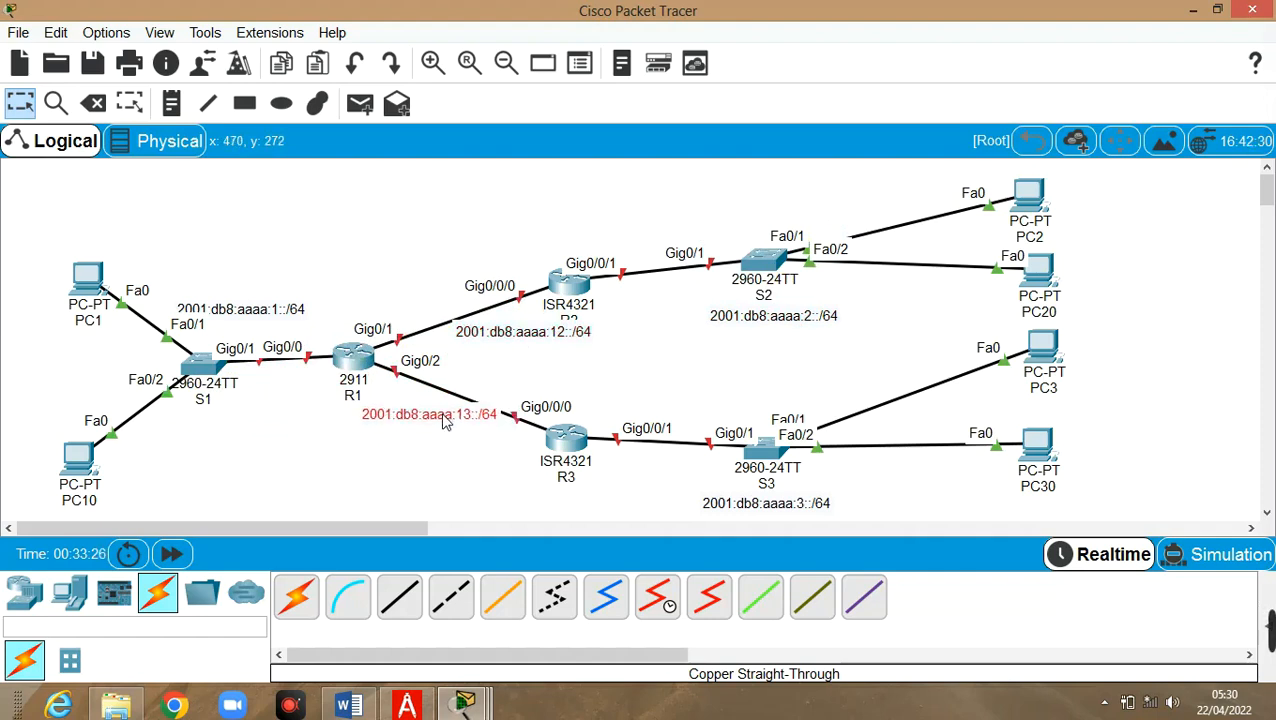
{"action": "left_click", "coordinate": [455, 462]}
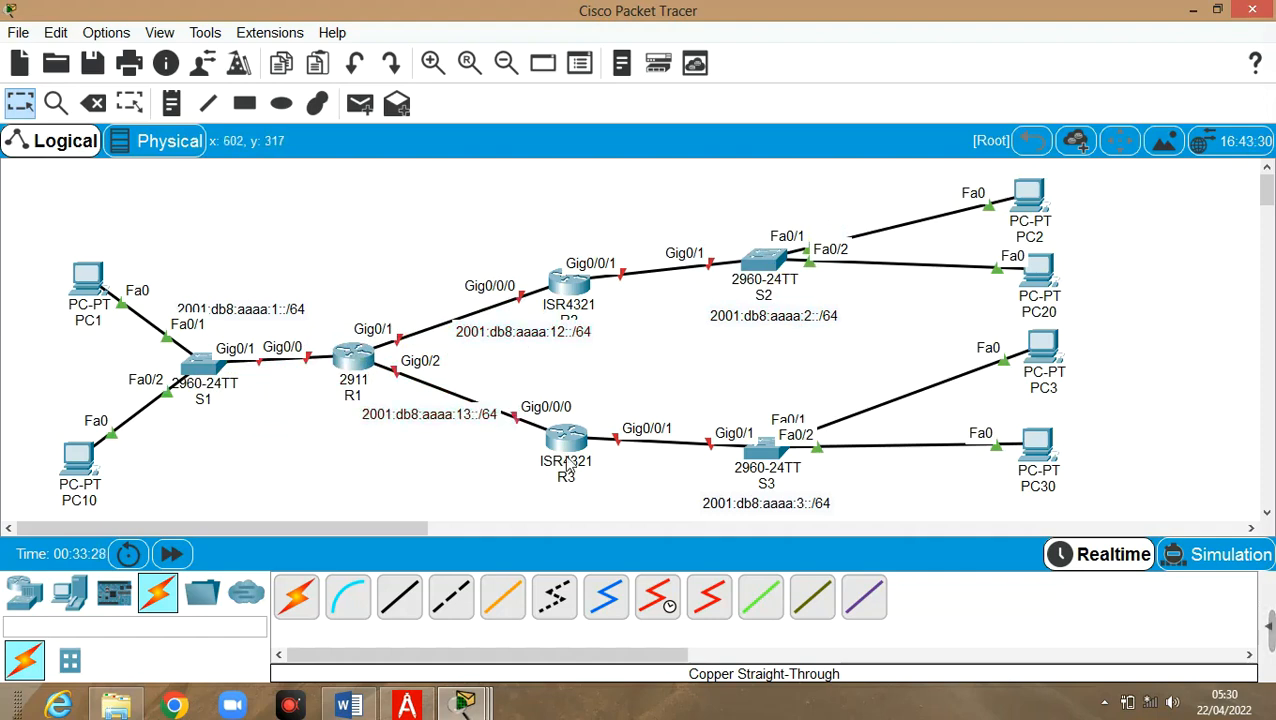
{"action": "mouse_move", "coordinate": [567, 466]}
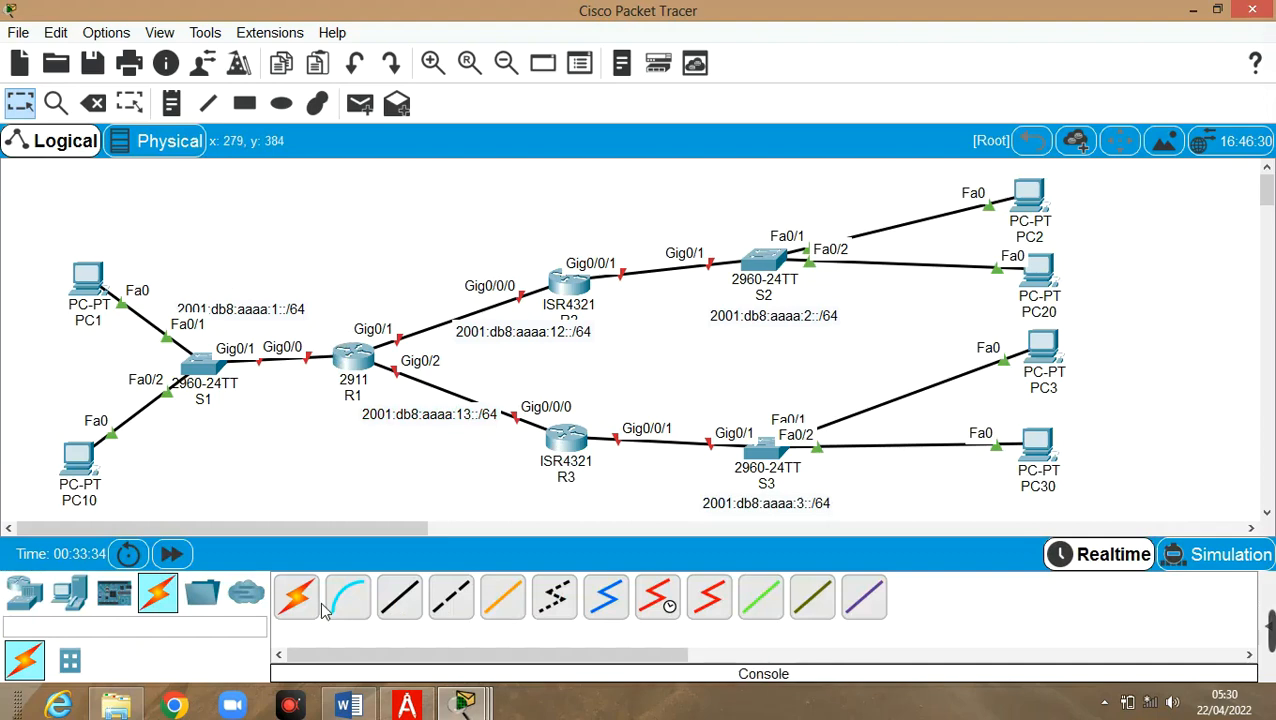
Place :1 notes beside R1's Gig0/0, Gig0/1 and Gig0/2 interfaces
{"action": "left_click", "coordinate": [171, 103]}
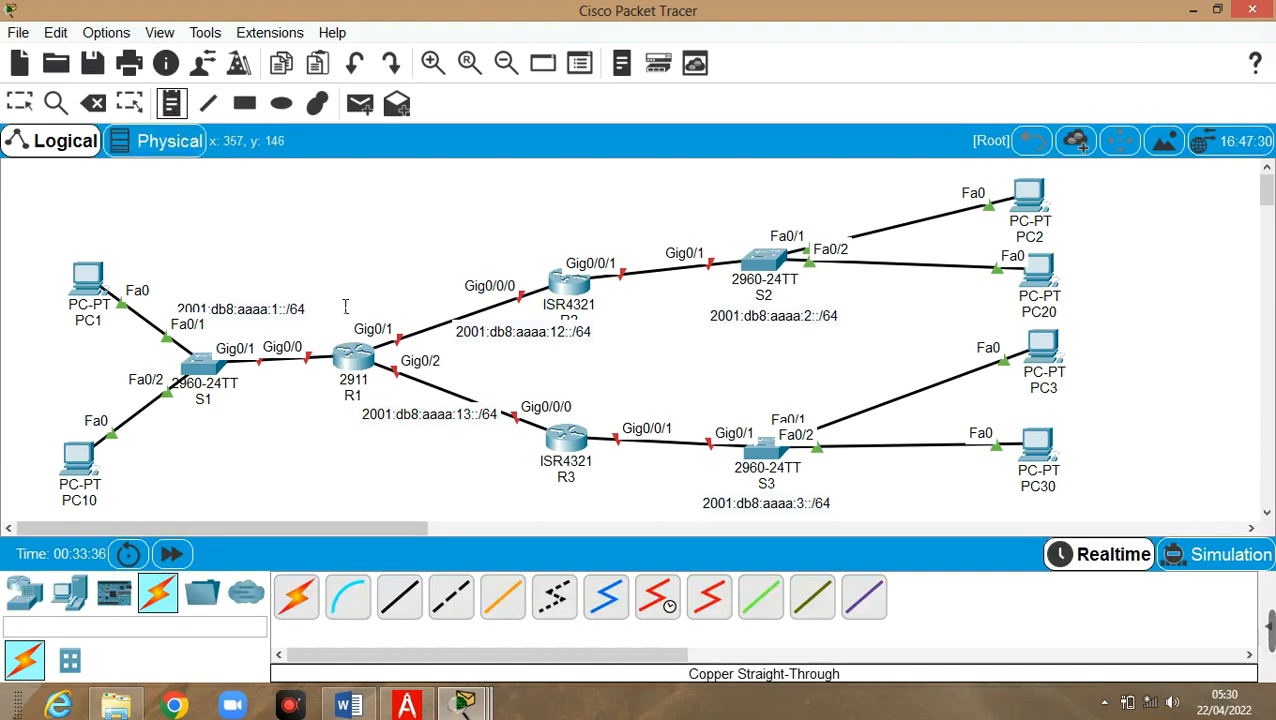
{"action": "left_click", "coordinate": [330, 342]}
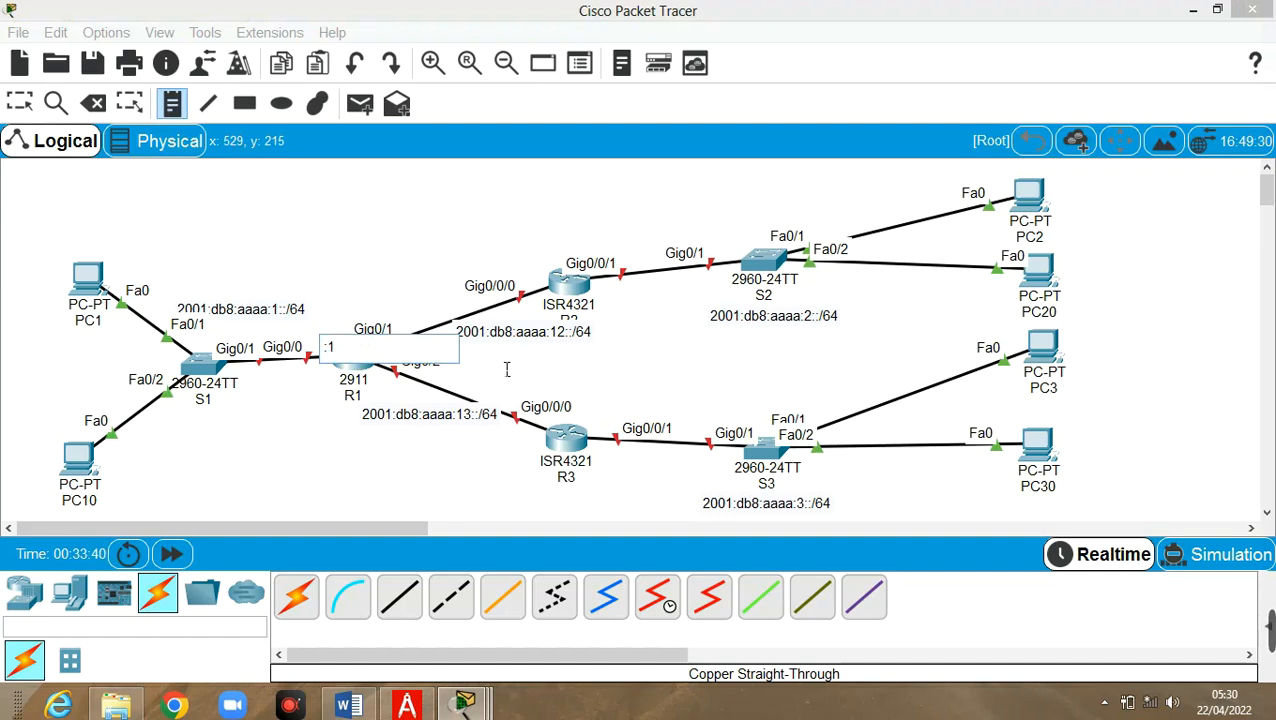
{"action": "left_click", "coordinate": [502, 378]}
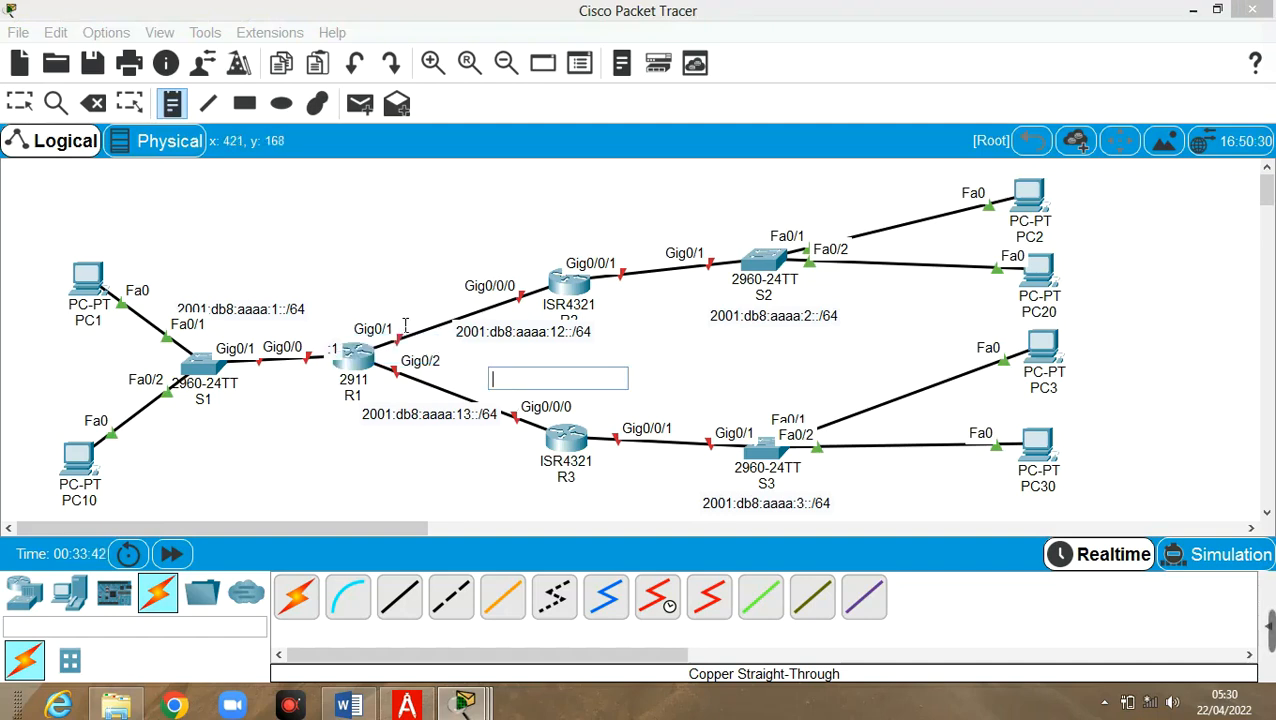
{"action": "left_click", "coordinate": [405, 325]}
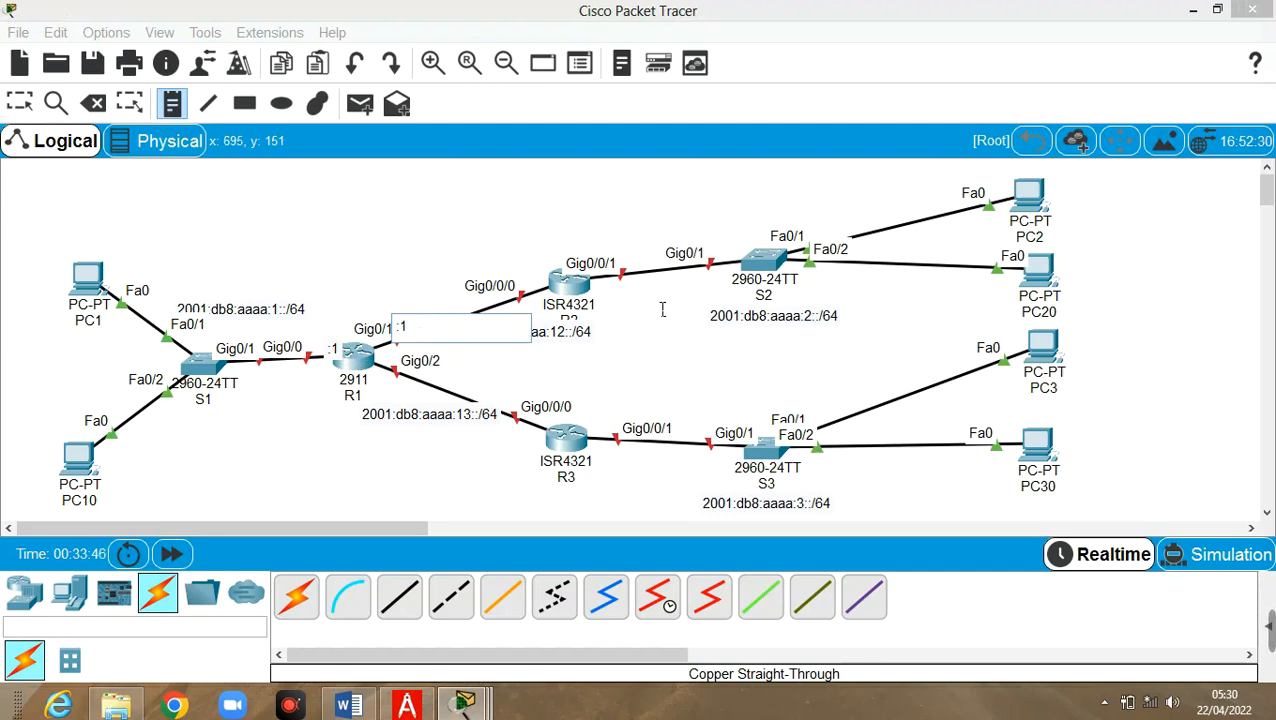
{"action": "left_click", "coordinate": [391, 394]}
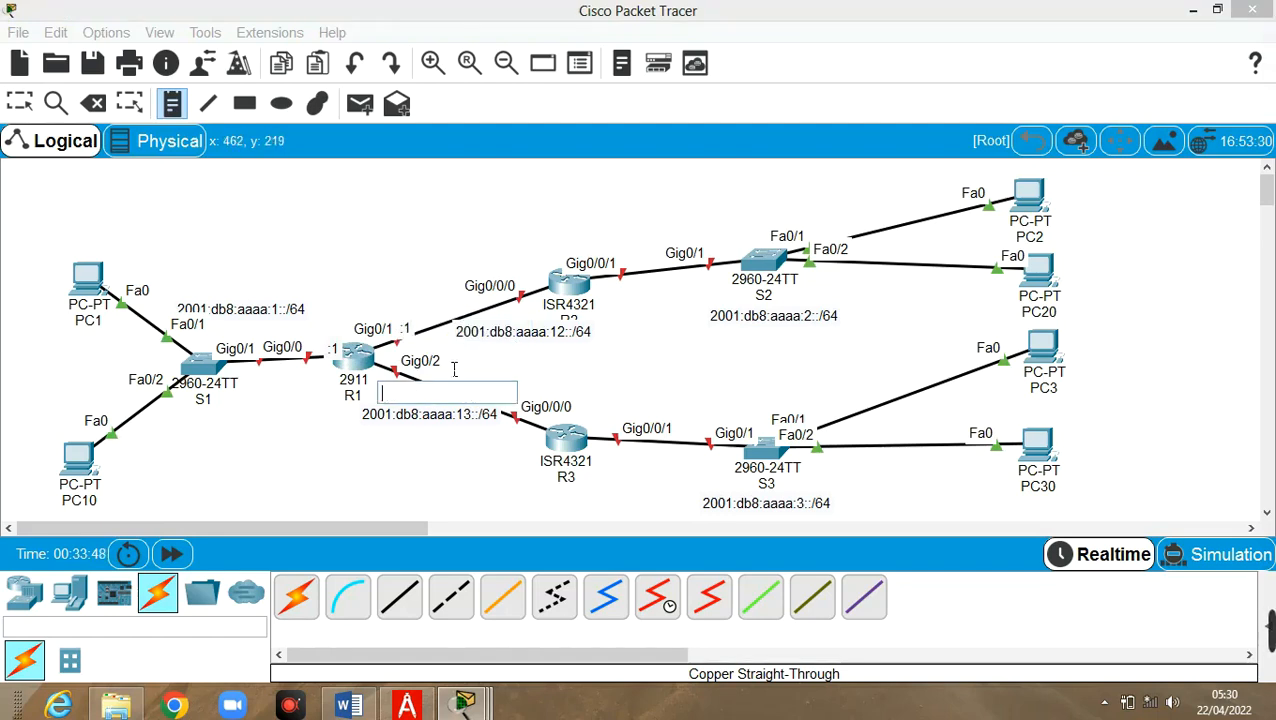
{"action": "type", "text": ":1"}
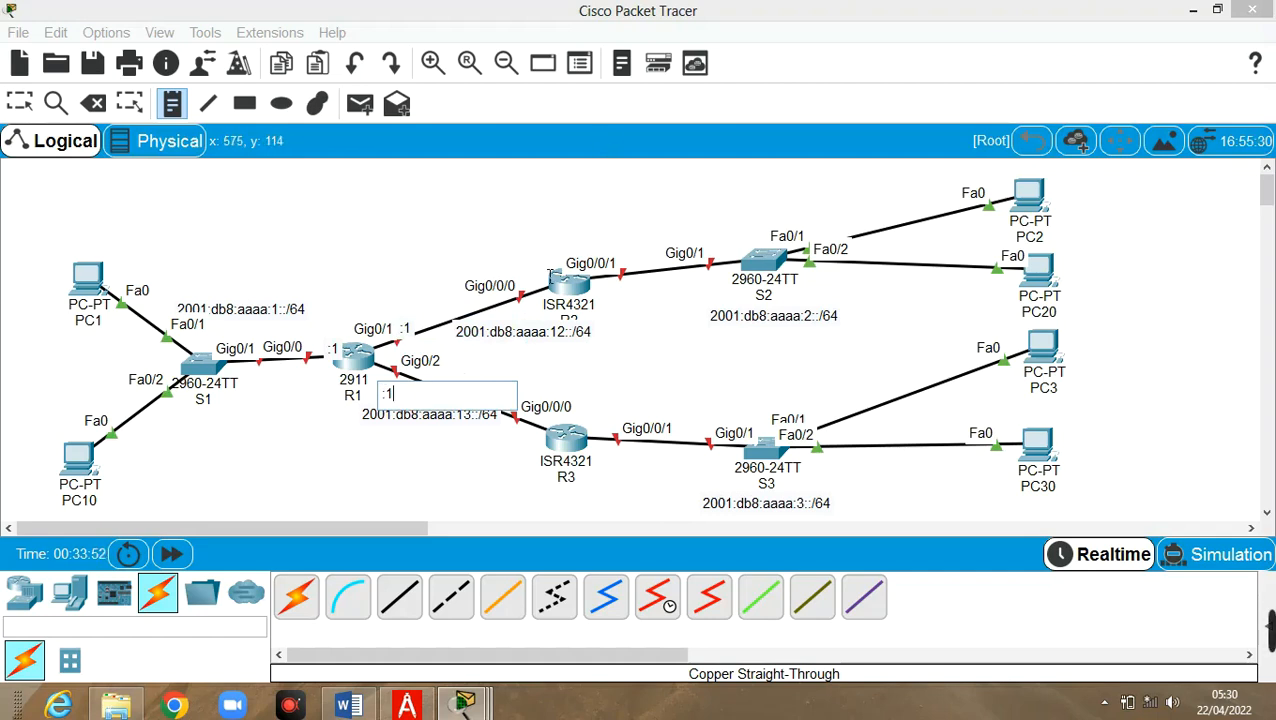
{"action": "left_click", "coordinate": [549, 276]}
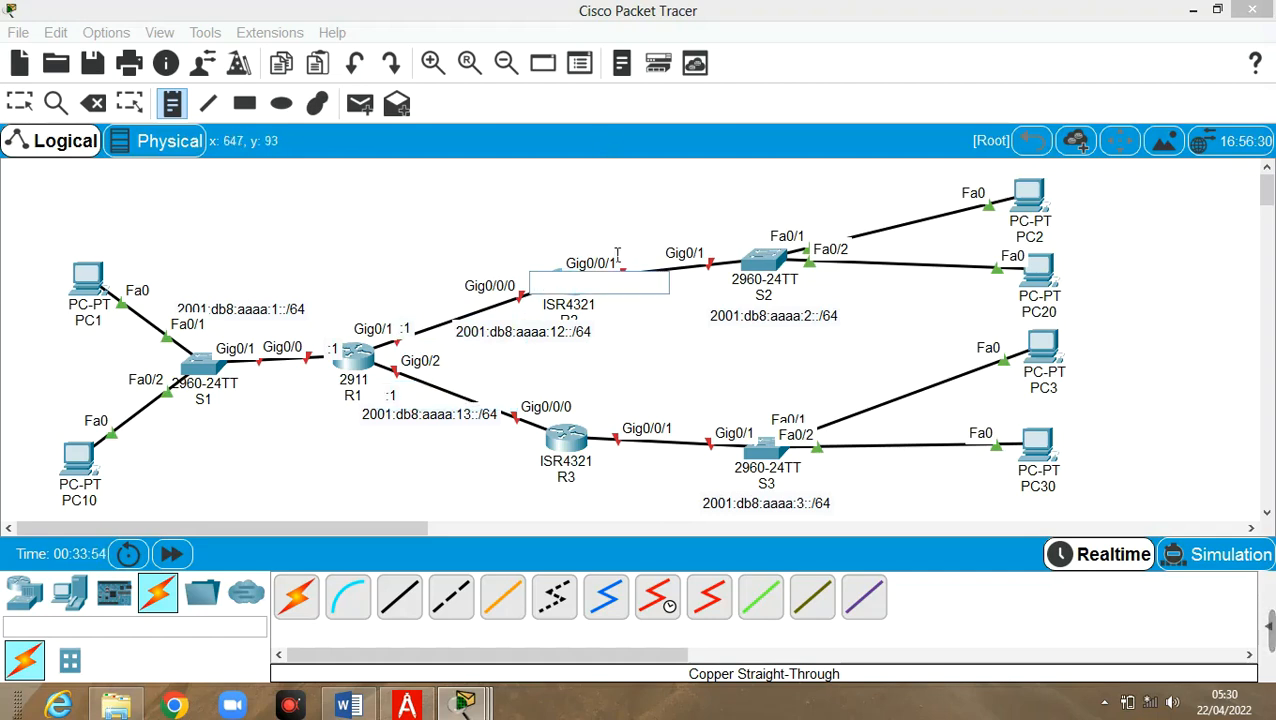
Add :2 notes by R2's interfaces and :3 notes on both sides of R3
{"action": "type", "text": ":2"}
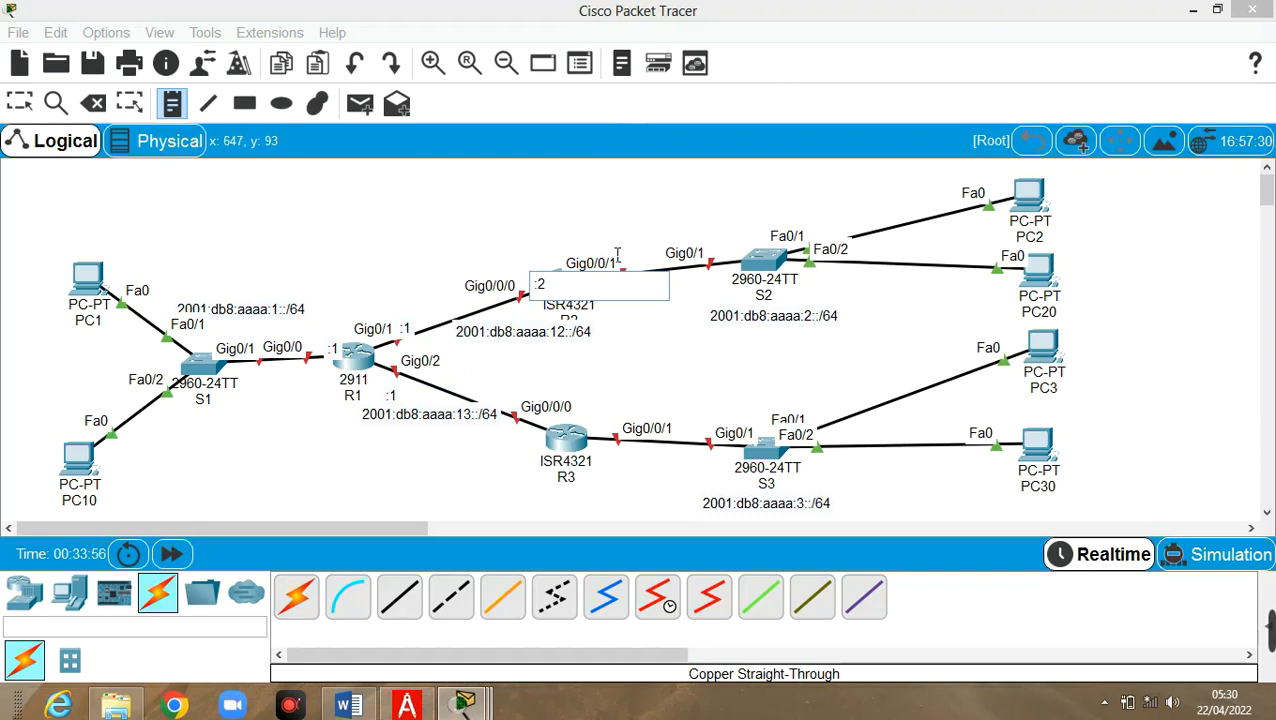
{"action": "left_click", "coordinate": [635, 262]}
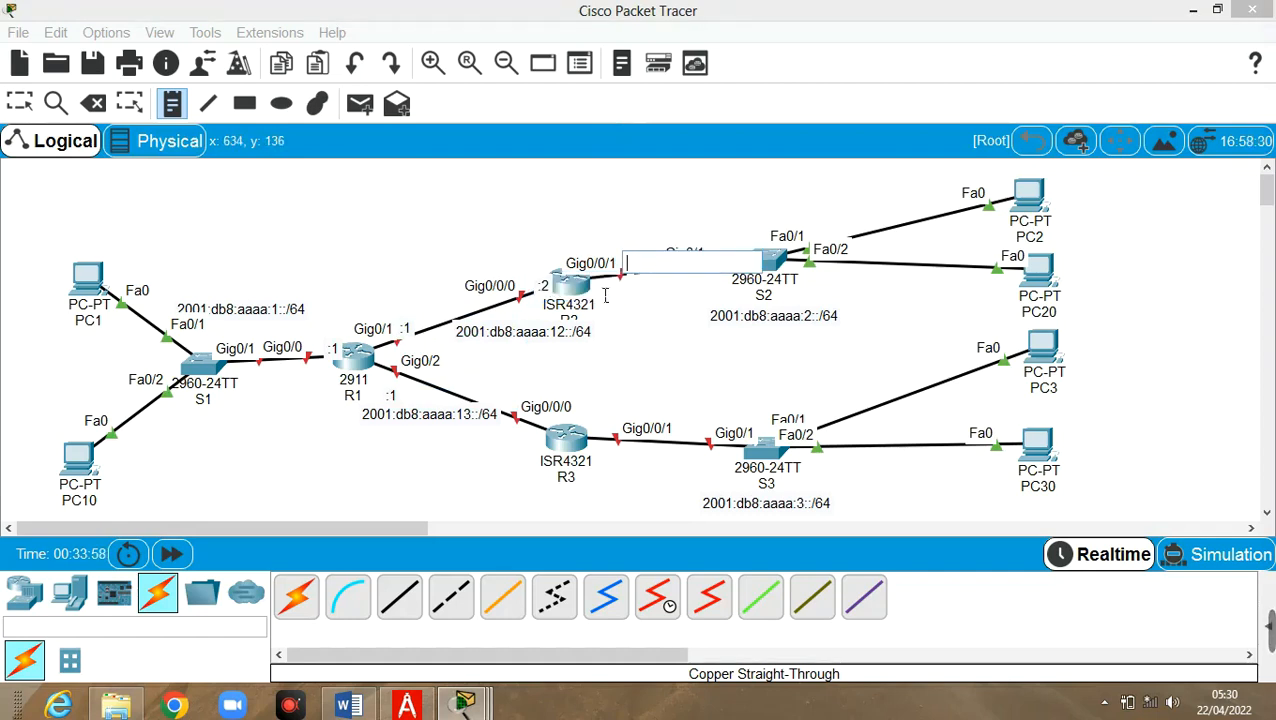
{"action": "left_click", "coordinate": [612, 293]}
{"action": "type", "text": ":2"}
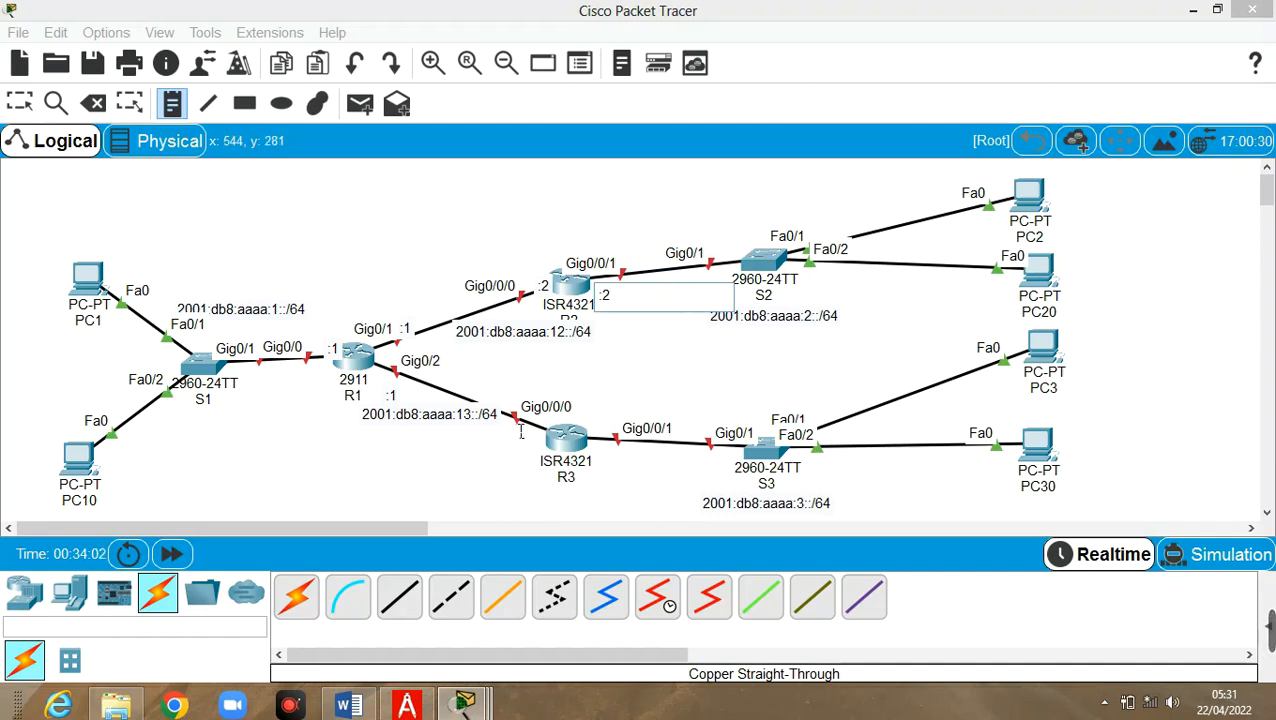
{"action": "left_click", "coordinate": [522, 451]}
{"action": "type", "text": ":3"}
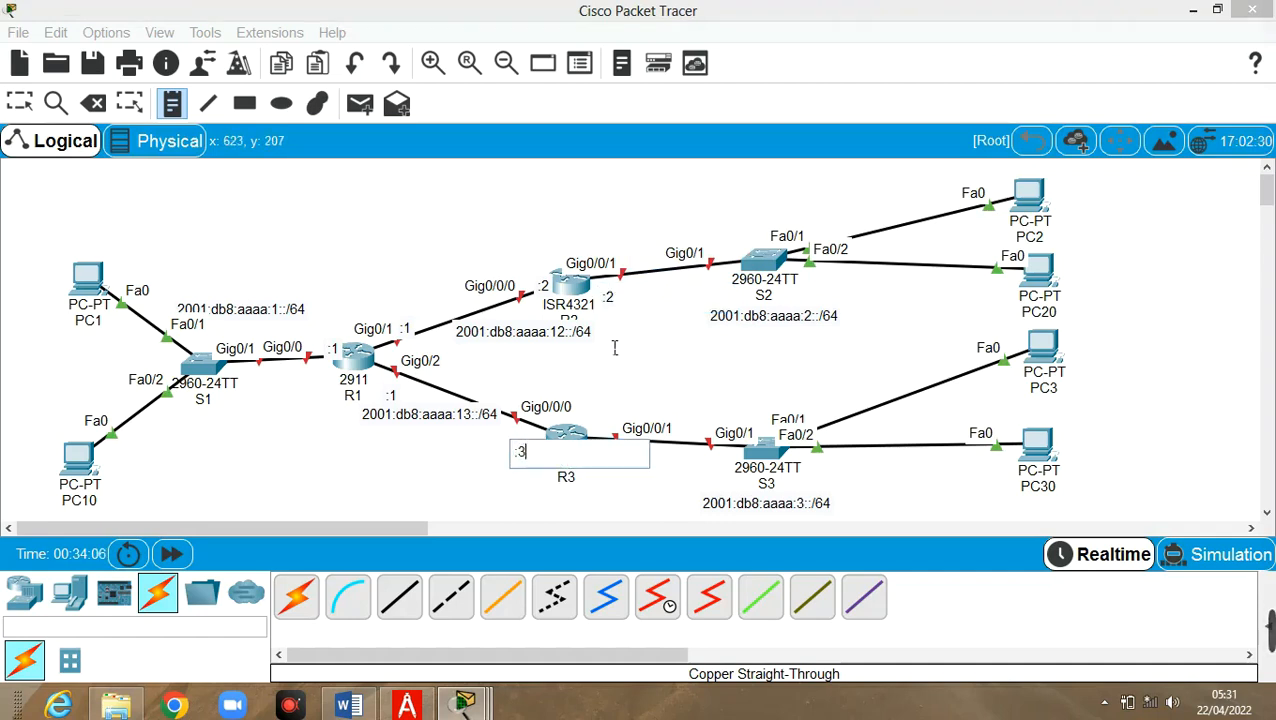
{"action": "left_click", "coordinate": [624, 378]}
{"action": "left_click", "coordinate": [607, 457]}
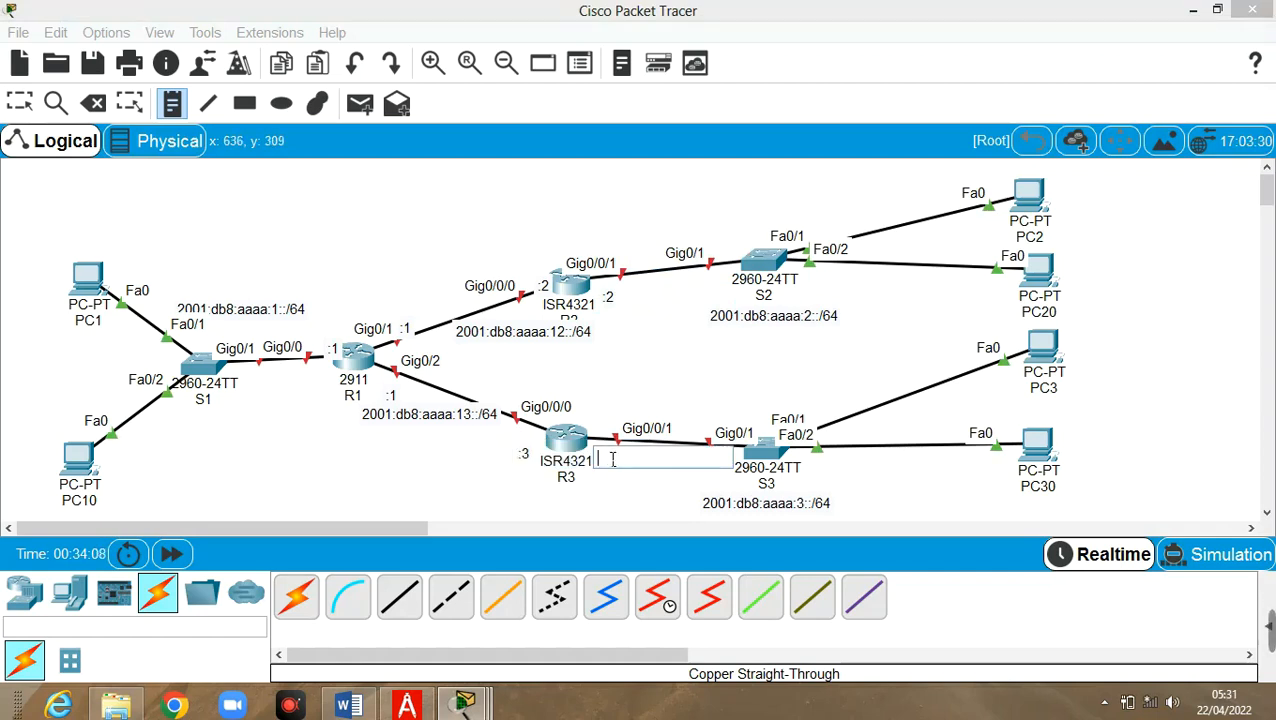
{"action": "type", "text": ":3"}
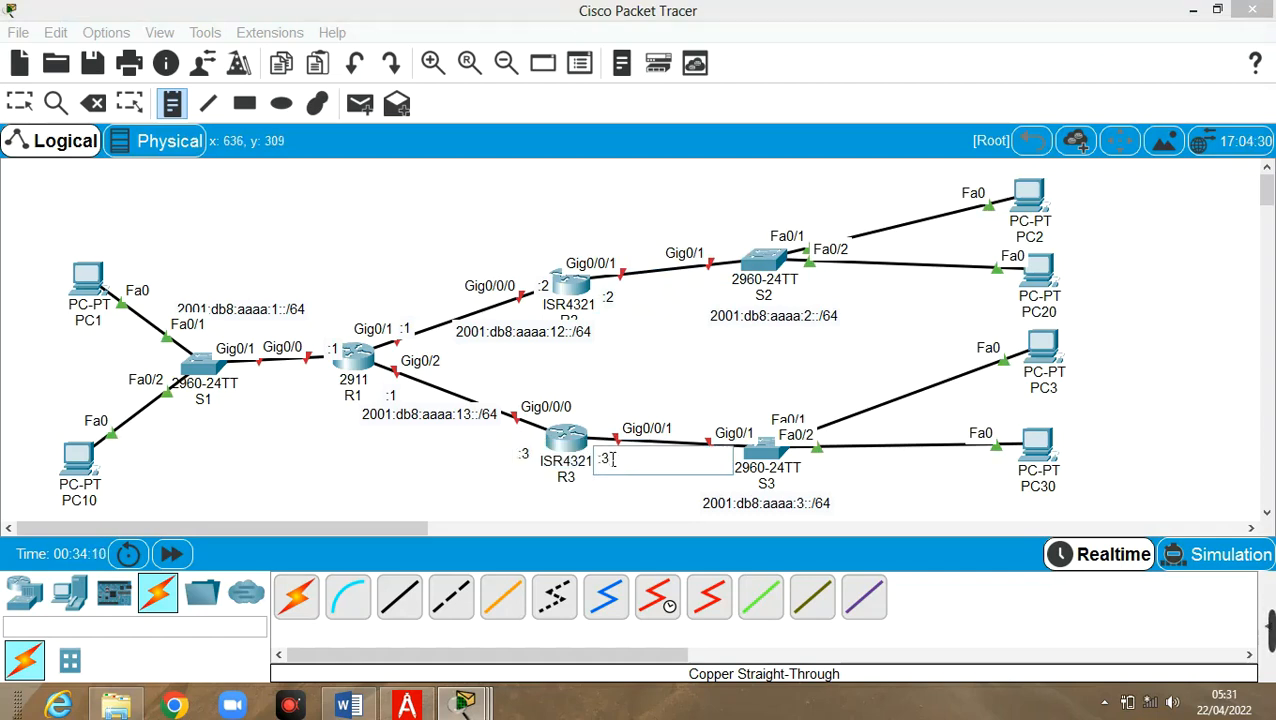
{"action": "left_click", "coordinate": [688, 382]}
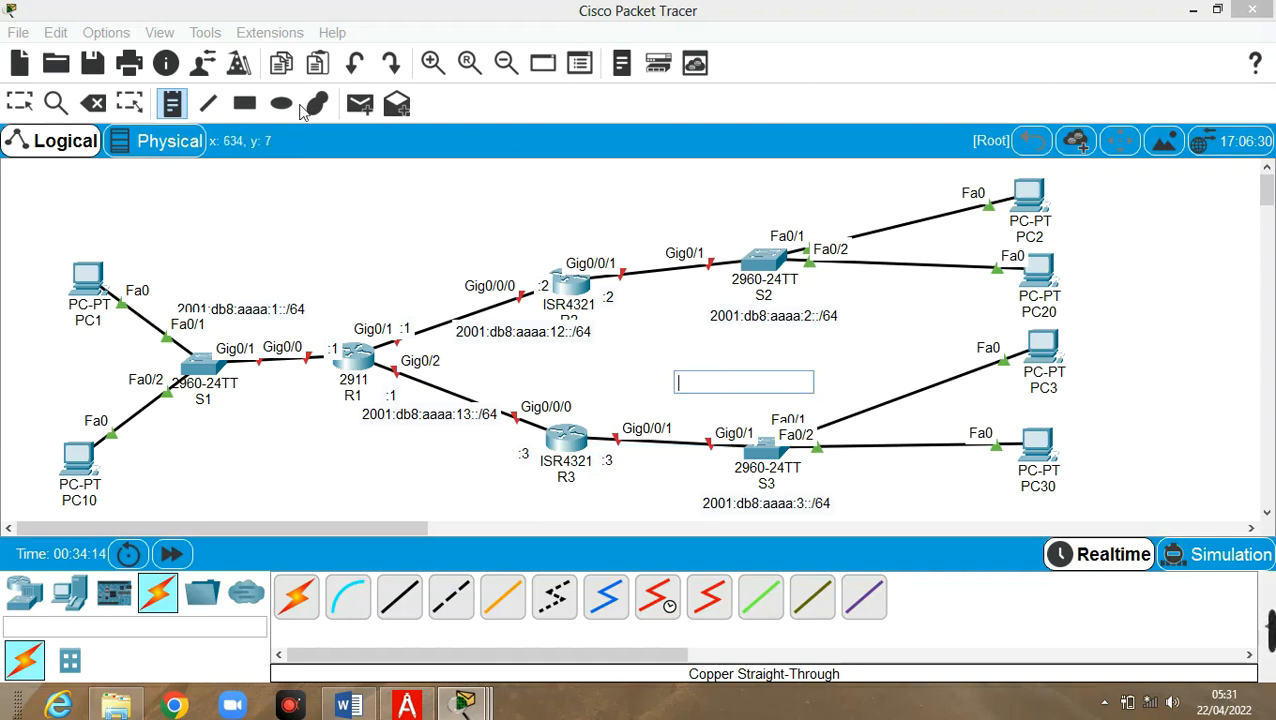
{"action": "left_click", "coordinate": [16, 106]}
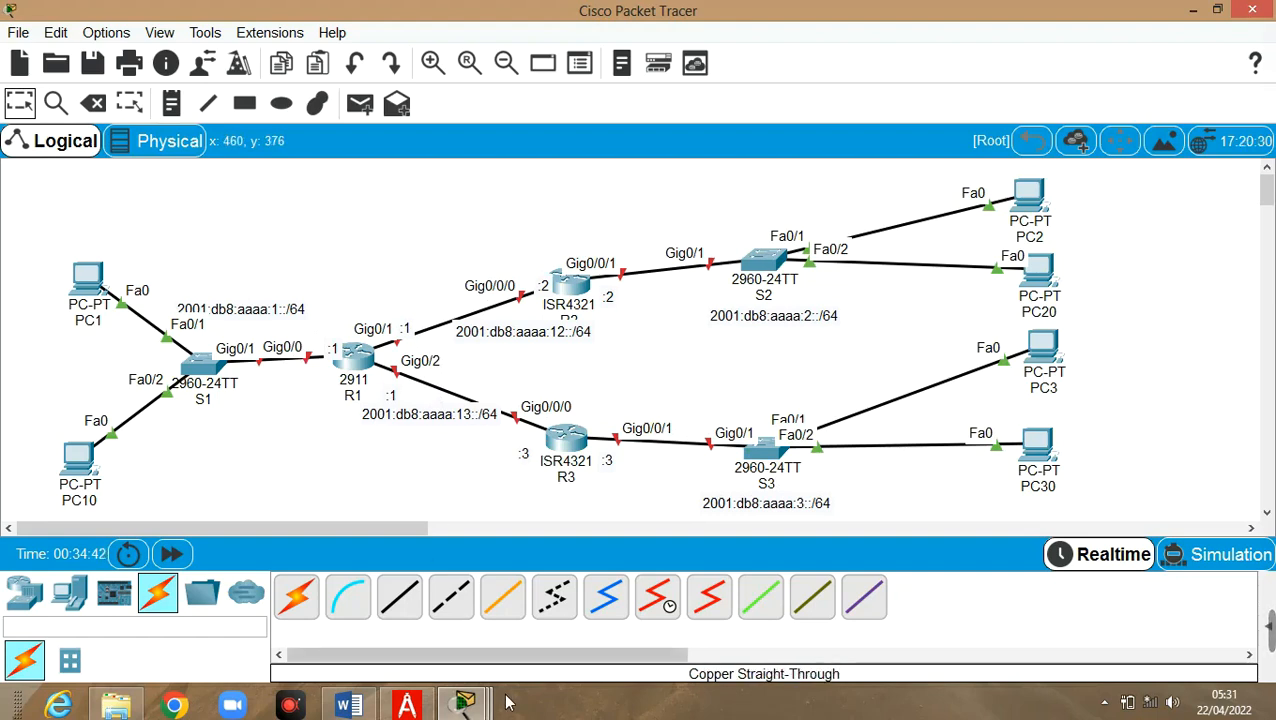
Close the PC30 and PC3 windows from the taskbar preview, leaving the router windows open
{"action": "mouse_move", "coordinate": [467, 706]}
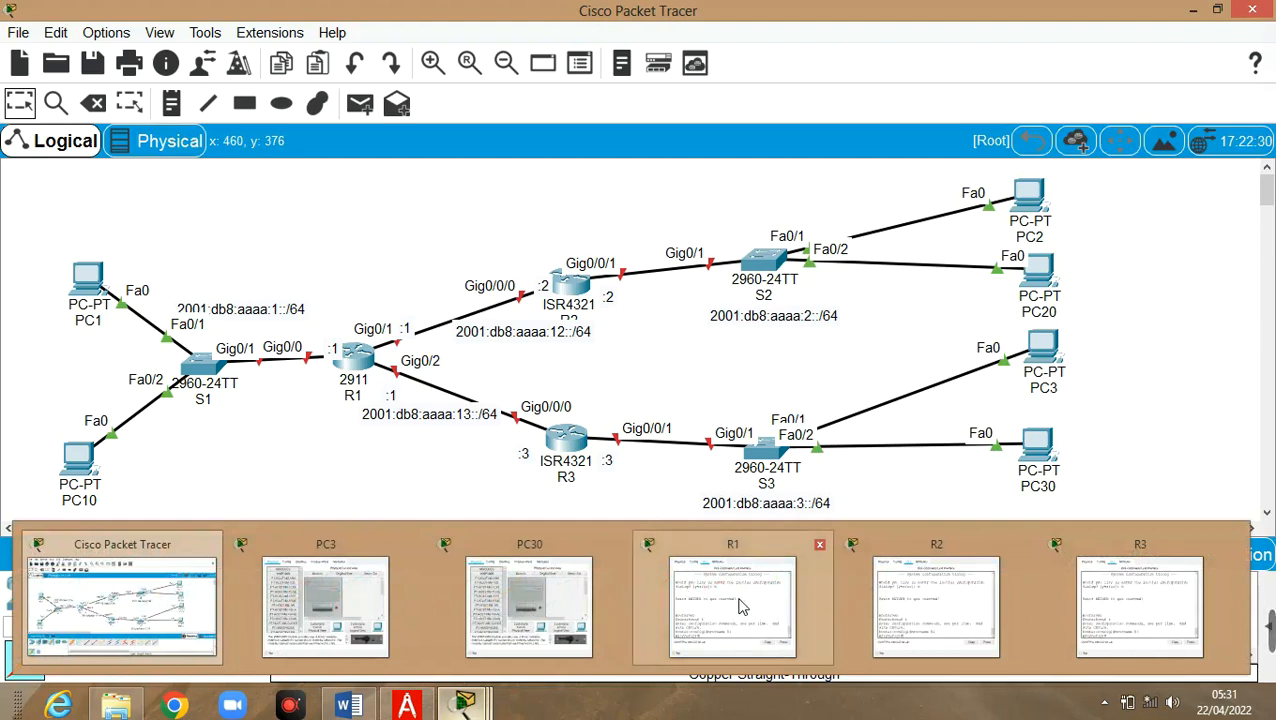
{"action": "left_click", "coordinate": [617, 548]}
{"action": "left_click", "coordinate": [413, 549]}
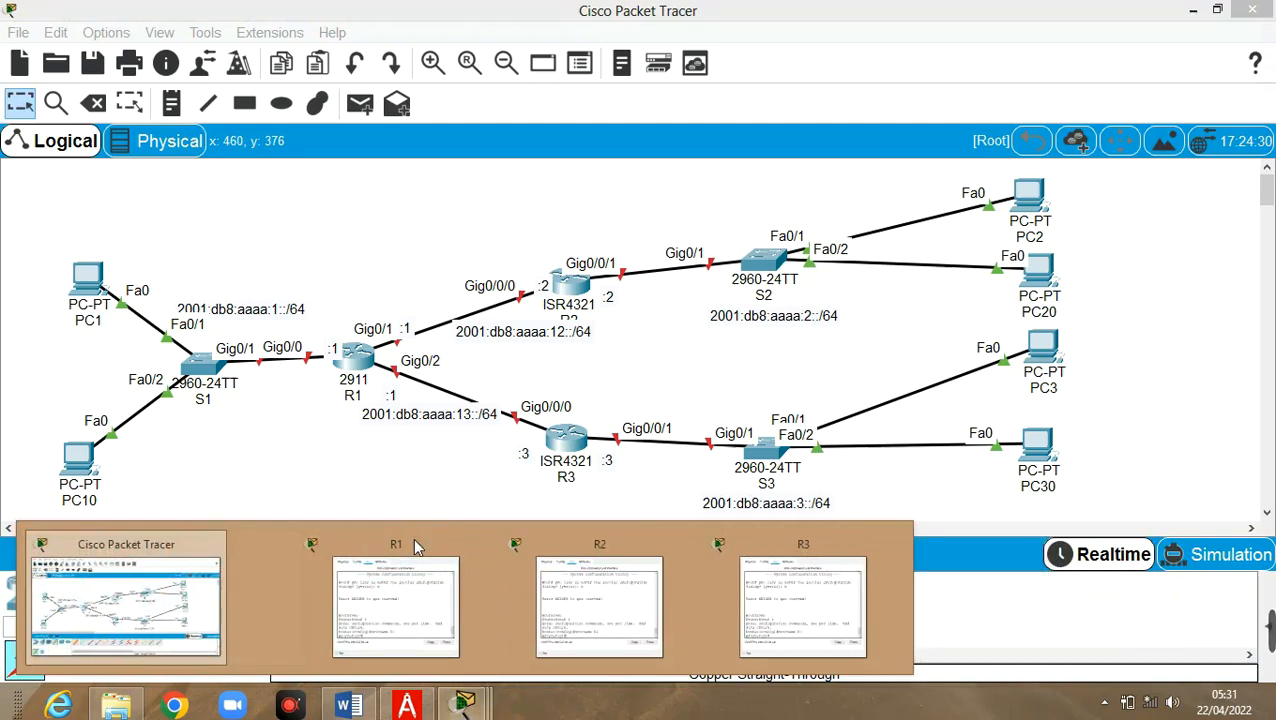
In R1's CLI, enter interface G0/0 and enable it with no shut
{"action": "left_click", "coordinate": [358, 600]}
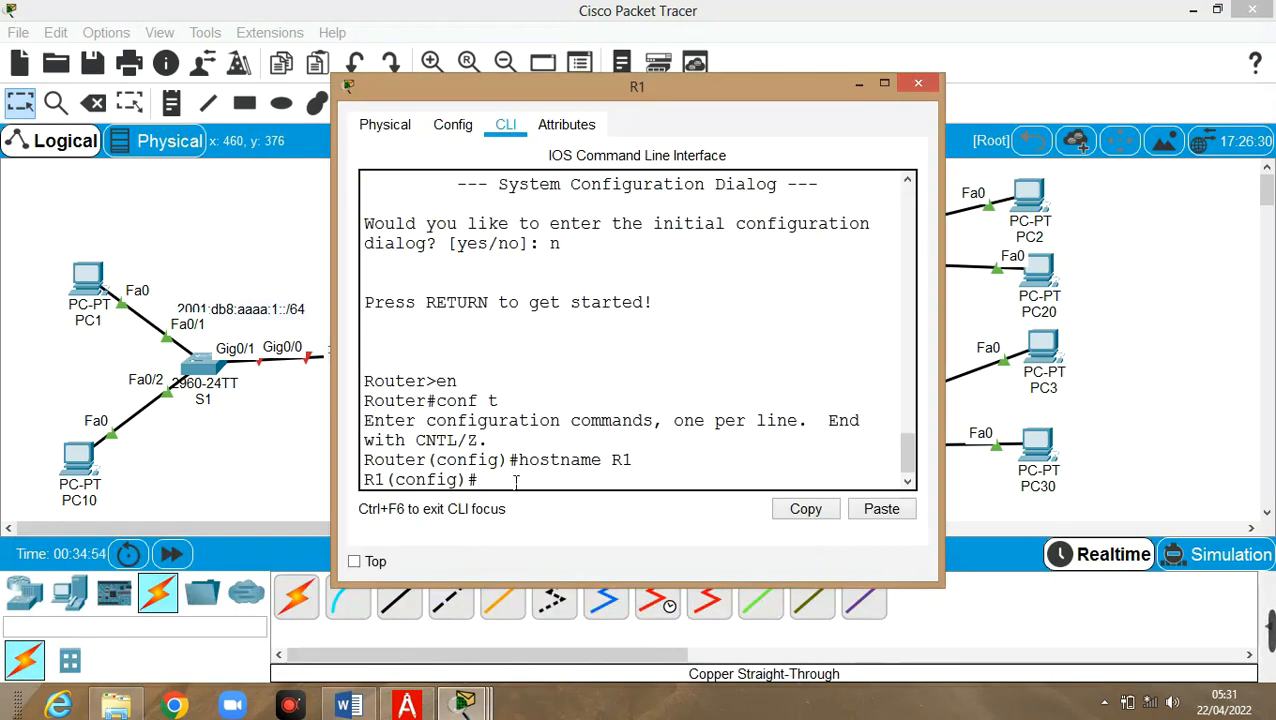
{"action": "type", "text": "int g0/0"}
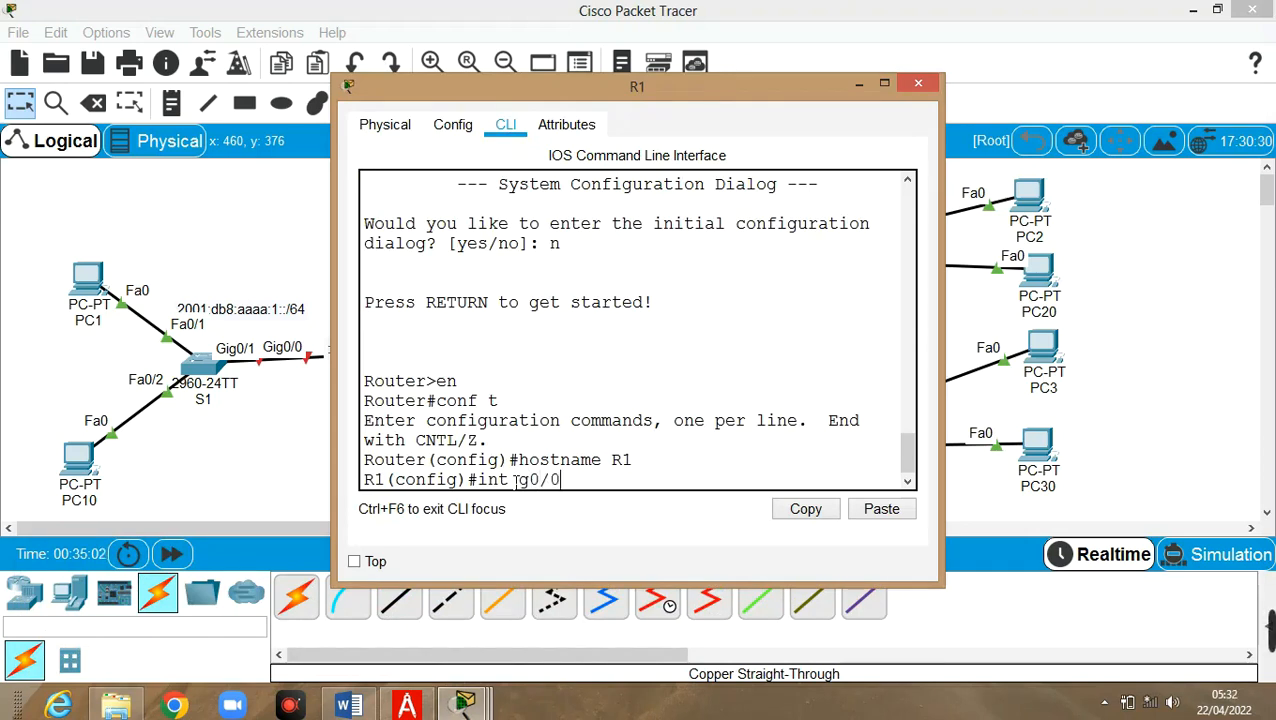
{"action": "key", "text": "Return"}
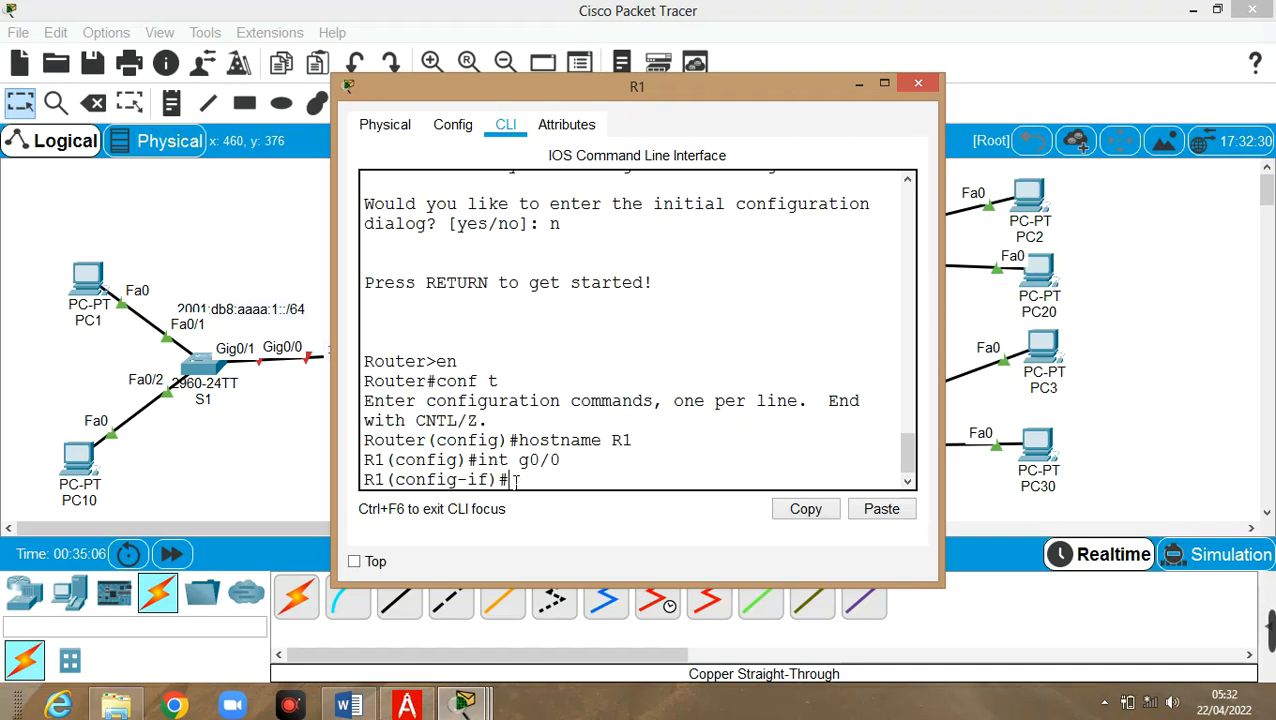
{"action": "type", "text": "no shut"}
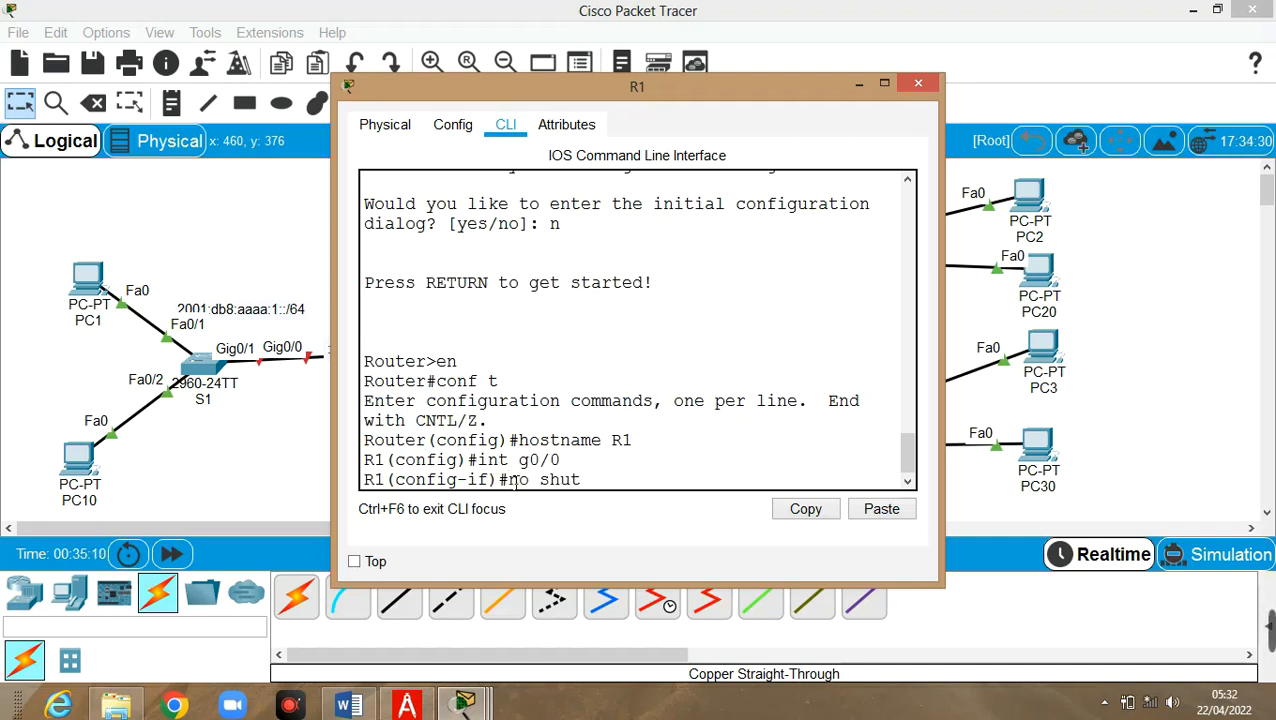
{"action": "key", "text": "Return"}
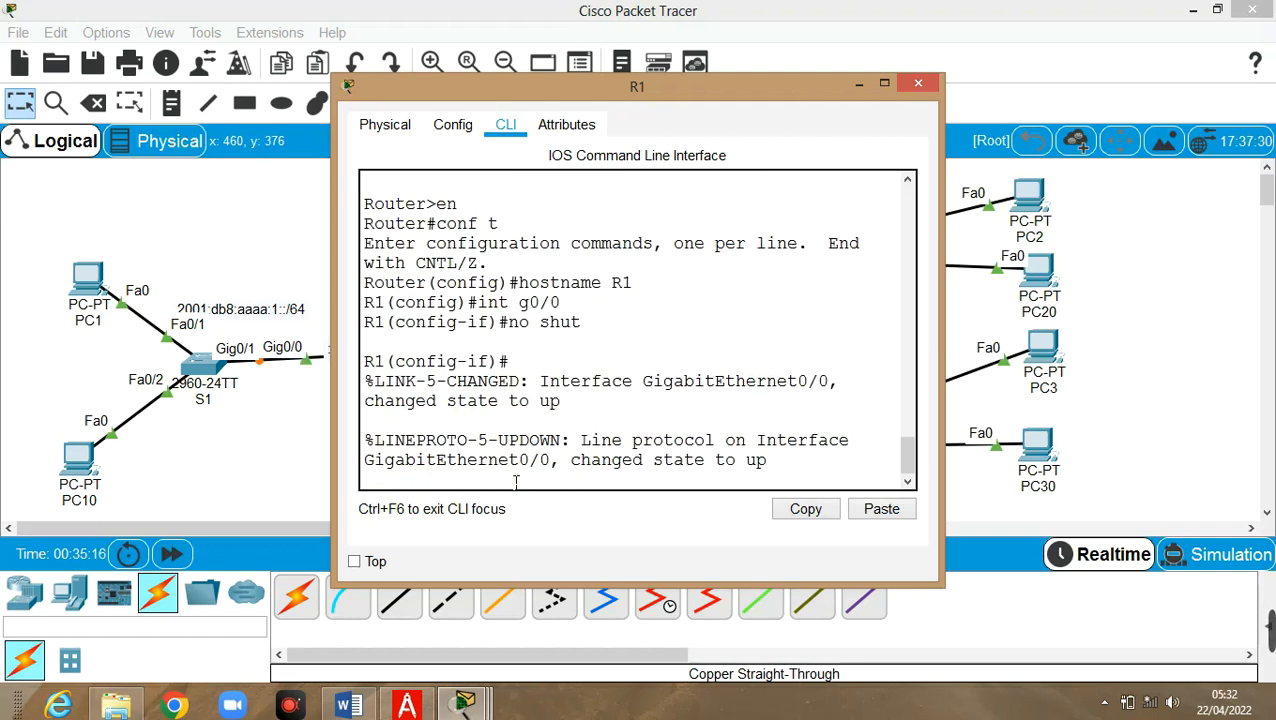
{"action": "key", "text": "Return"}
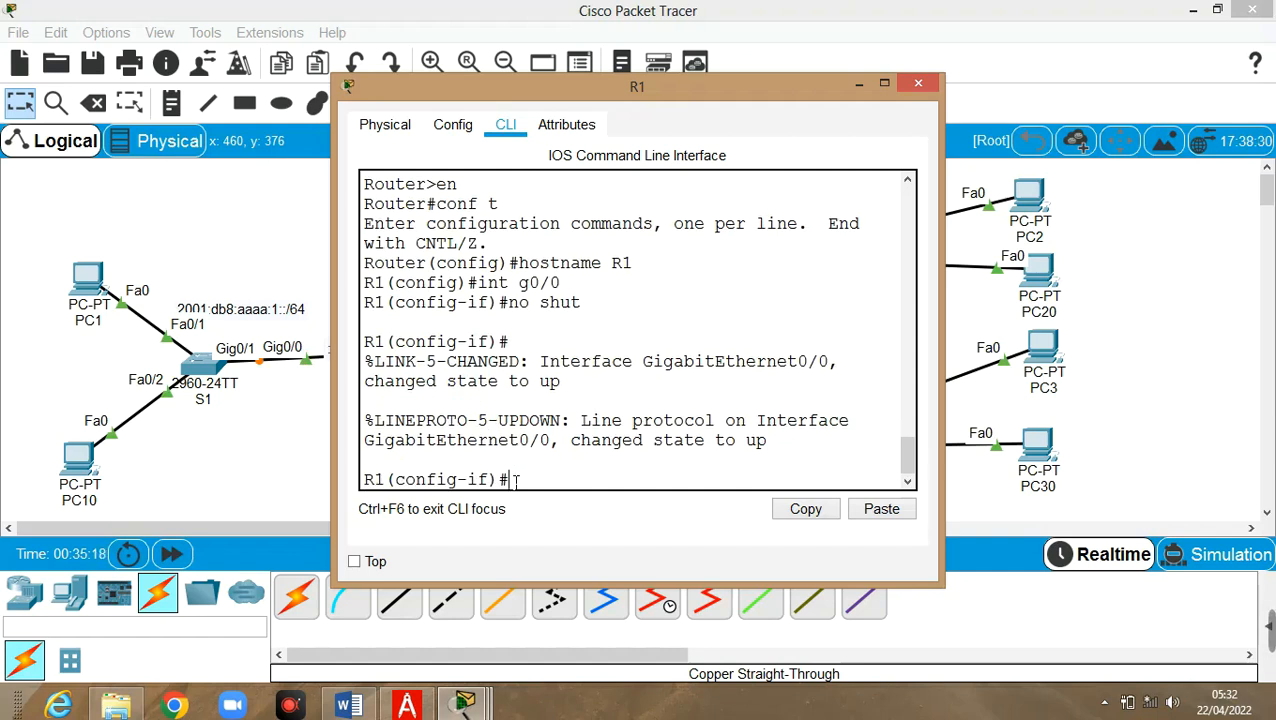
Assign link-local address fe80::1 to G0/0
{"action": "type", "text": "ipv6 add"}
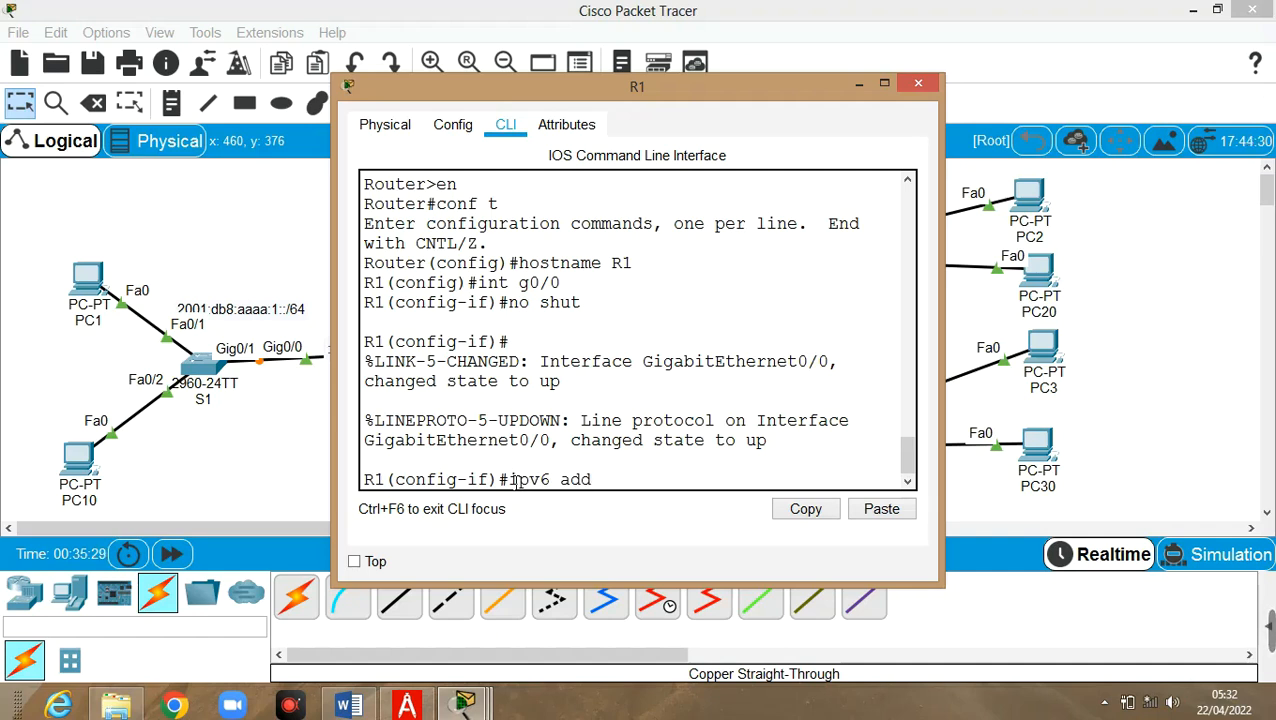
{"action": "type", "text": "fe80::1"}
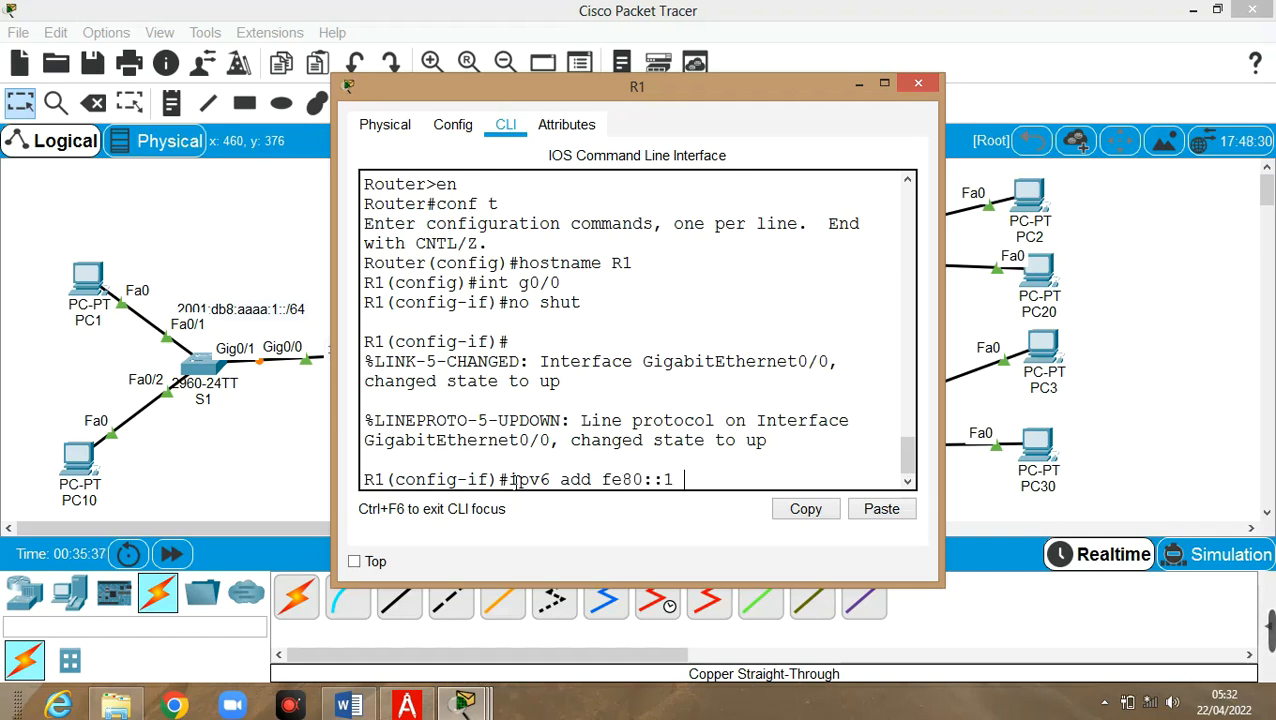
{"action": "type", "text": " link-l"}
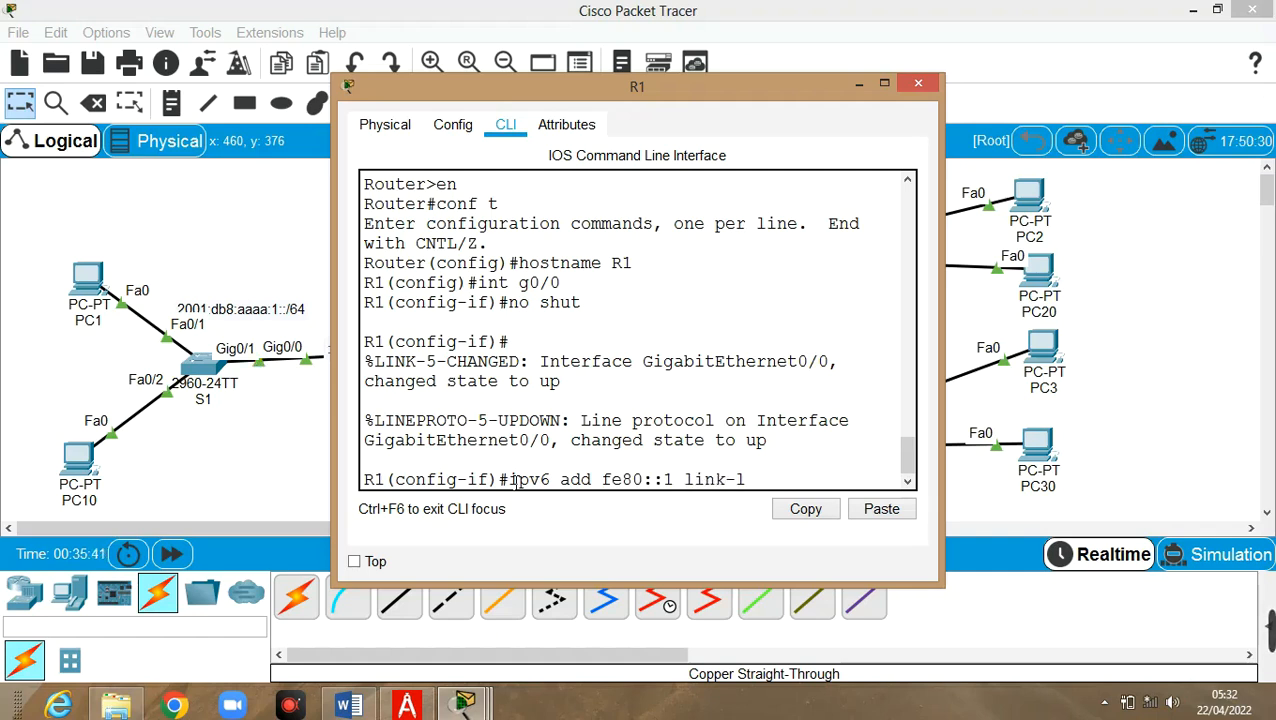
{"action": "type", "text": "ocal"}
{"action": "key", "text": "Return"}
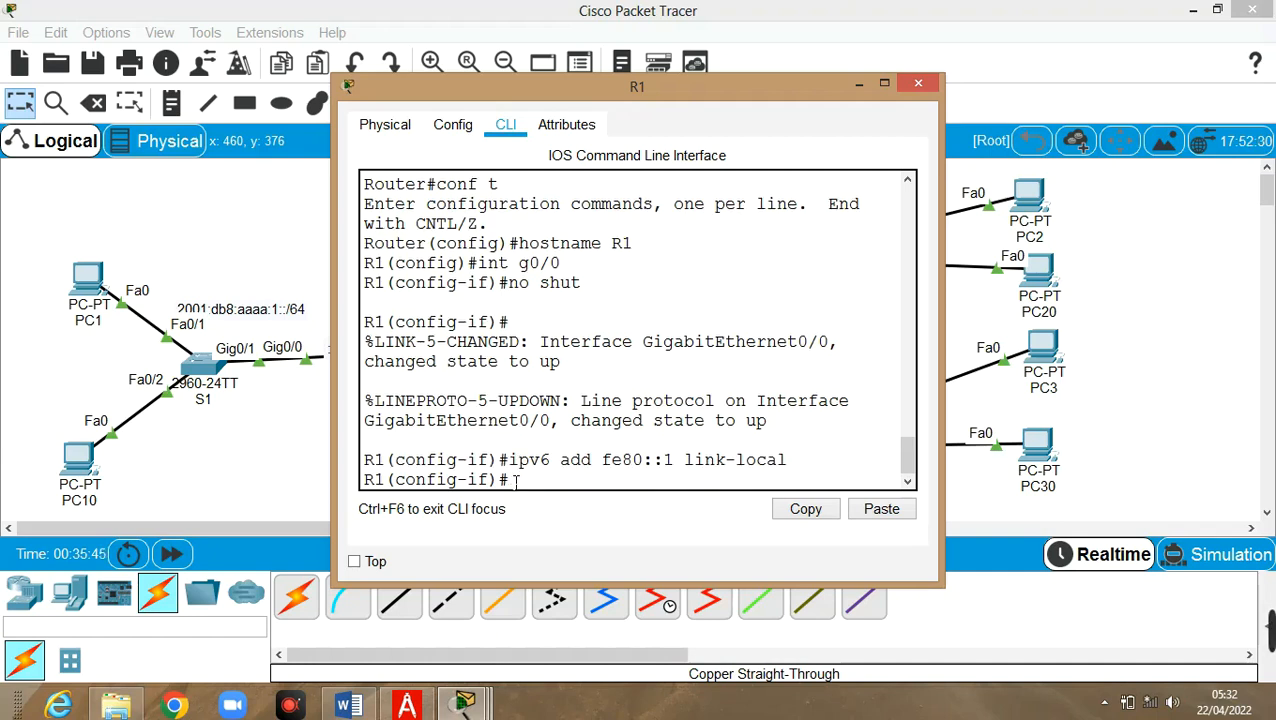
Add global address 2001:db8:aaaa:1::1/64 to G0/0
{"action": "key", "text": "Up"}
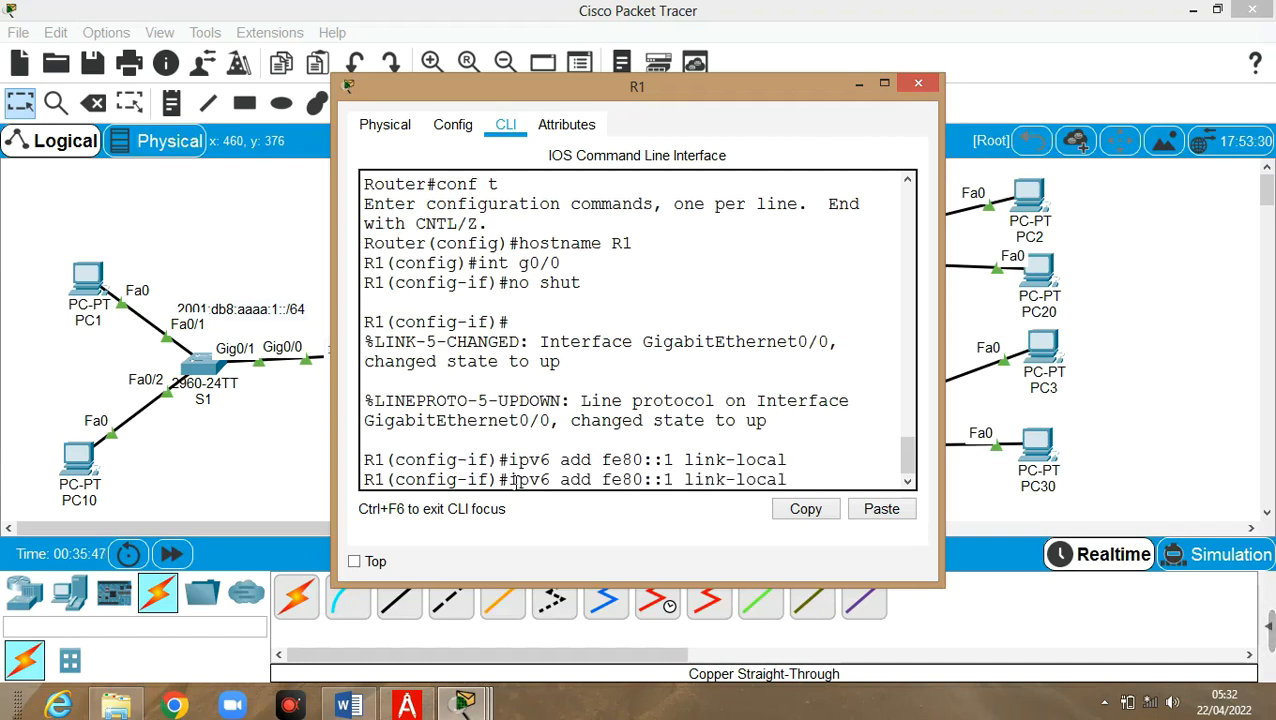
{"action": "key", "text": "BackSpace"}
{"action": "key", "text": "BackSpace"}
{"action": "key", "text": "BackSpace"}
{"action": "key", "text": "BackSpace"}
{"action": "key", "text": "BackSpace"}
{"action": "key", "text": "BackSpace"}
{"action": "key", "text": "BackSpace"}
{"action": "key", "text": "BackSpace"}
{"action": "key", "text": "BackSpace"}
{"action": "key", "text": "BackSpace"}
{"action": "key", "text": "BackSpace"}
{"action": "key", "text": "BackSpace"}
{"action": "key", "text": "BackSpace"}
{"action": "key", "text": "BackSpace"}
{"action": "key", "text": "BackSpace"}
{"action": "key", "text": "BackSpace"}
{"action": "key", "text": "BackSpace"}
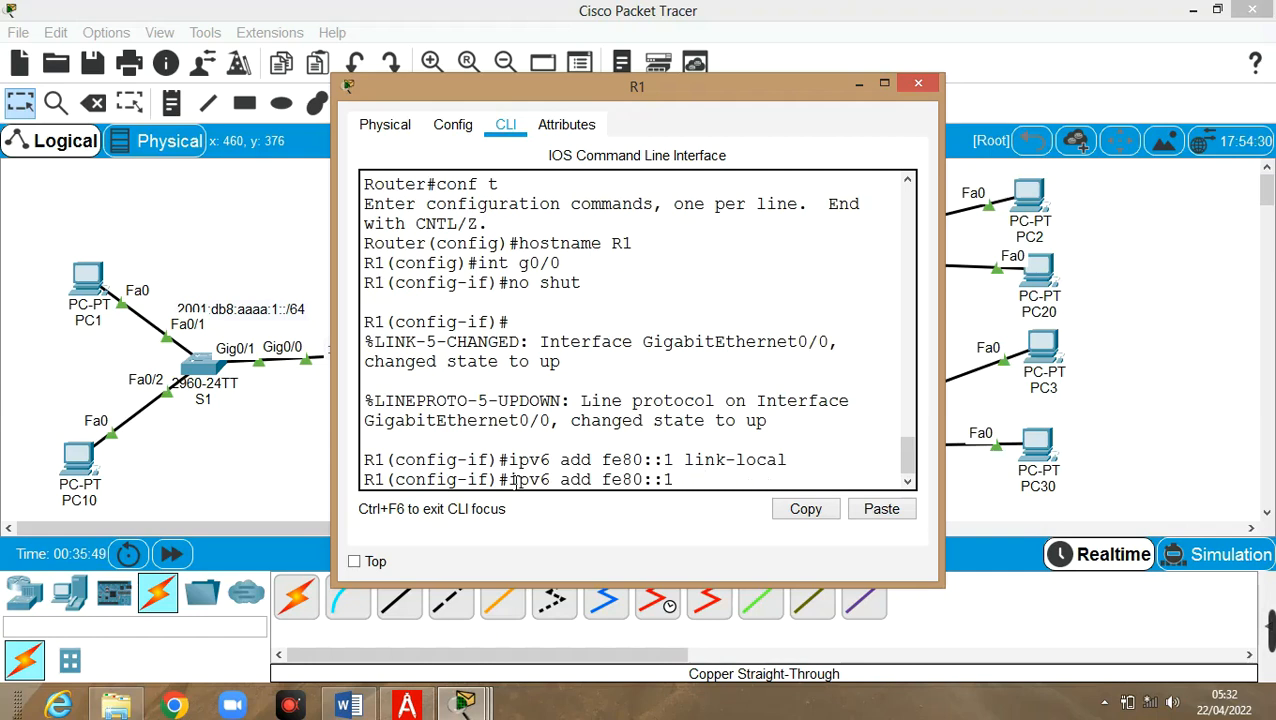
{"action": "key", "text": "BackSpace"}
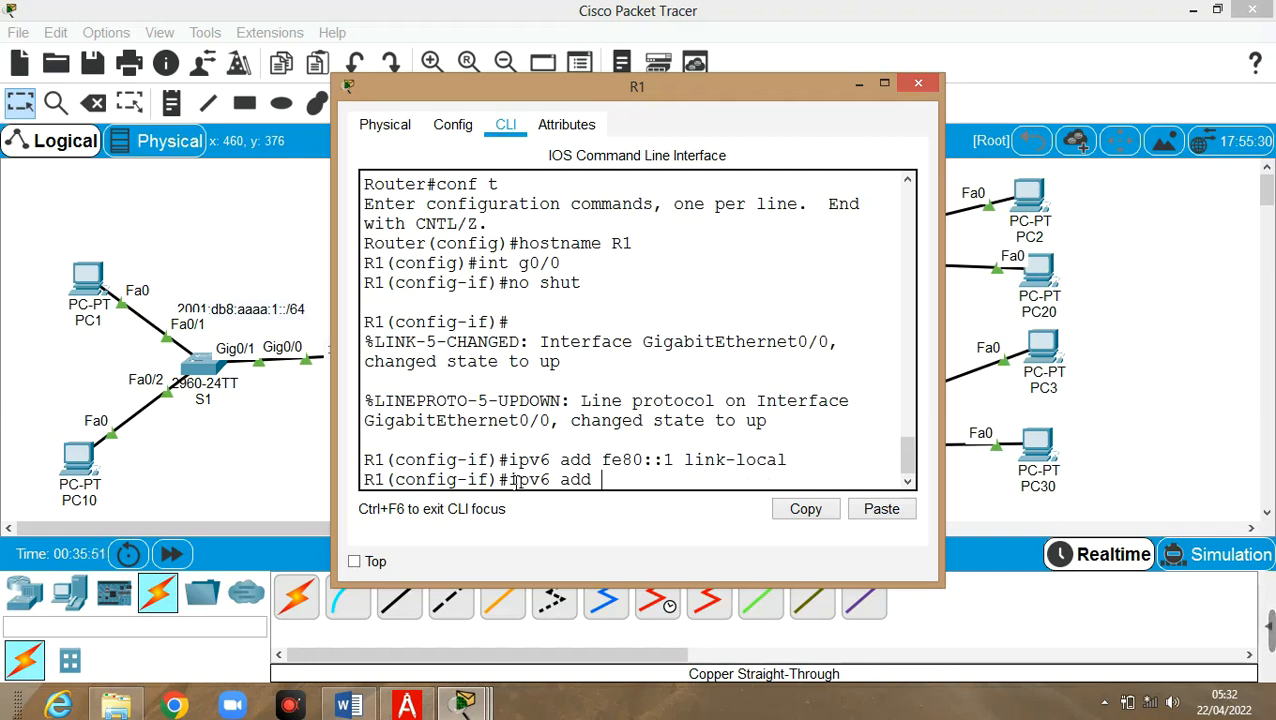
{"action": "type", "text": "2001"}
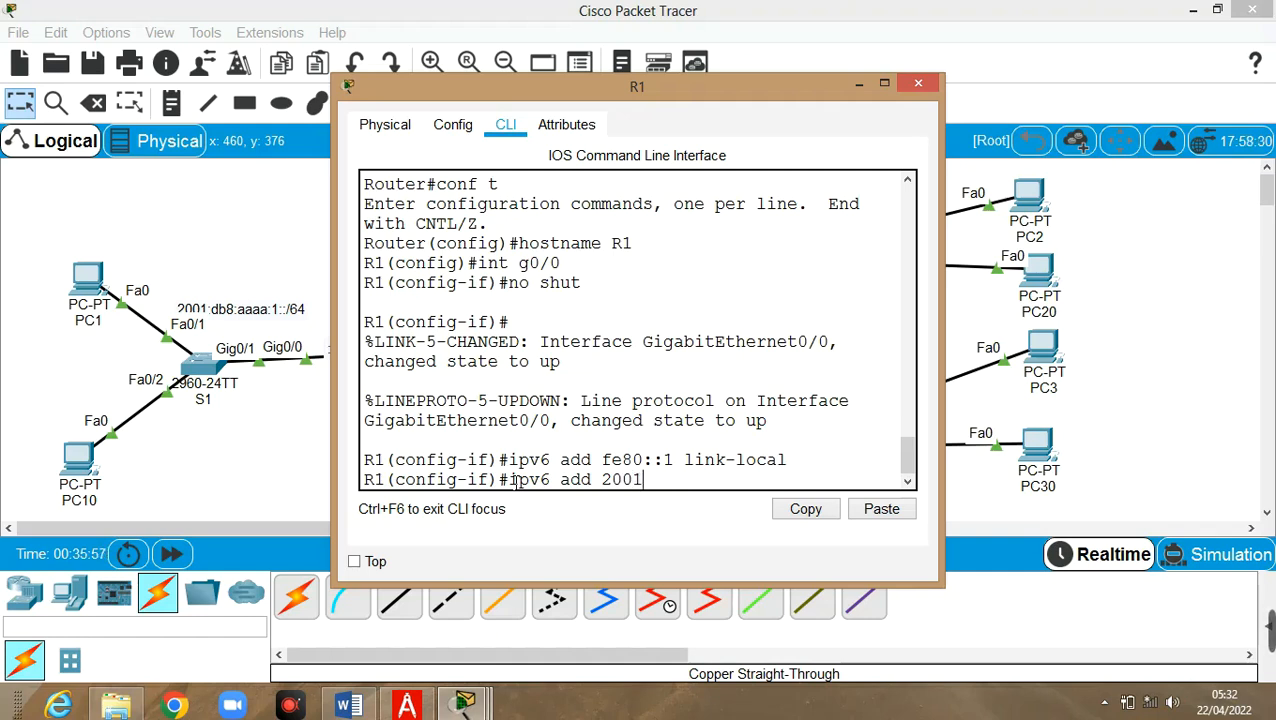
{"action": "type", "text": ":db8"}
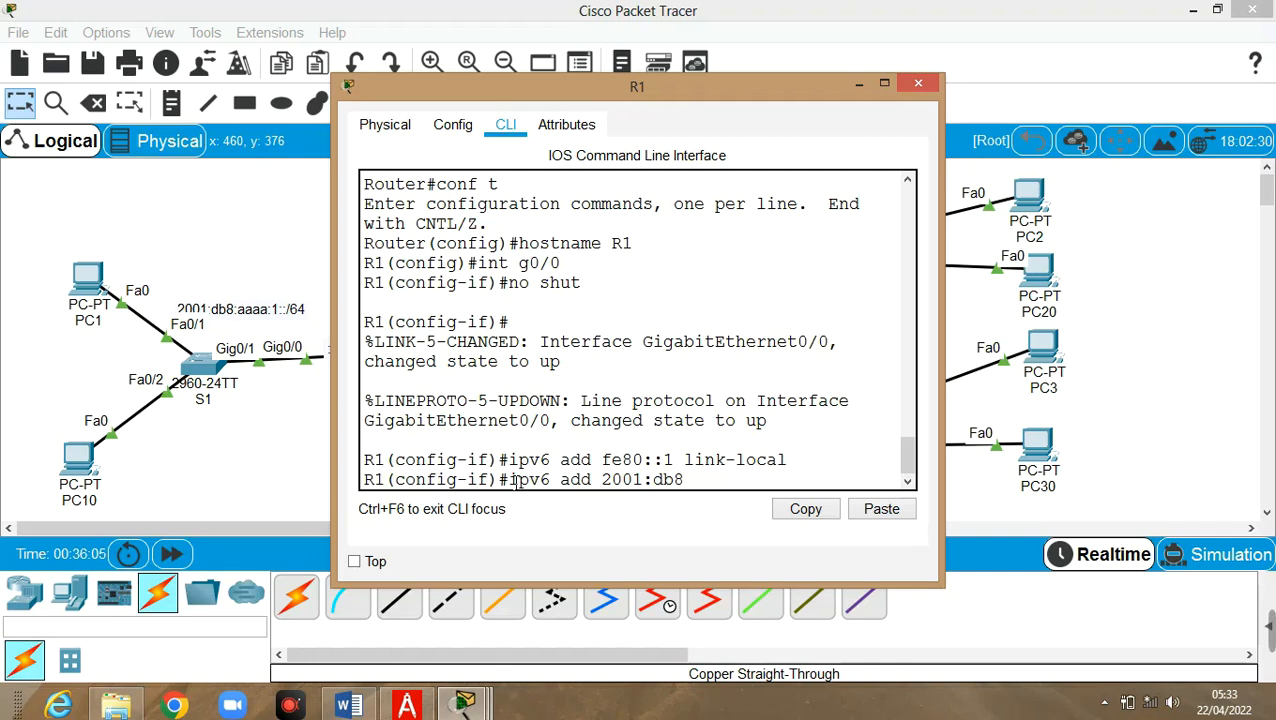
{"action": "type", "text": ":aaaa"}
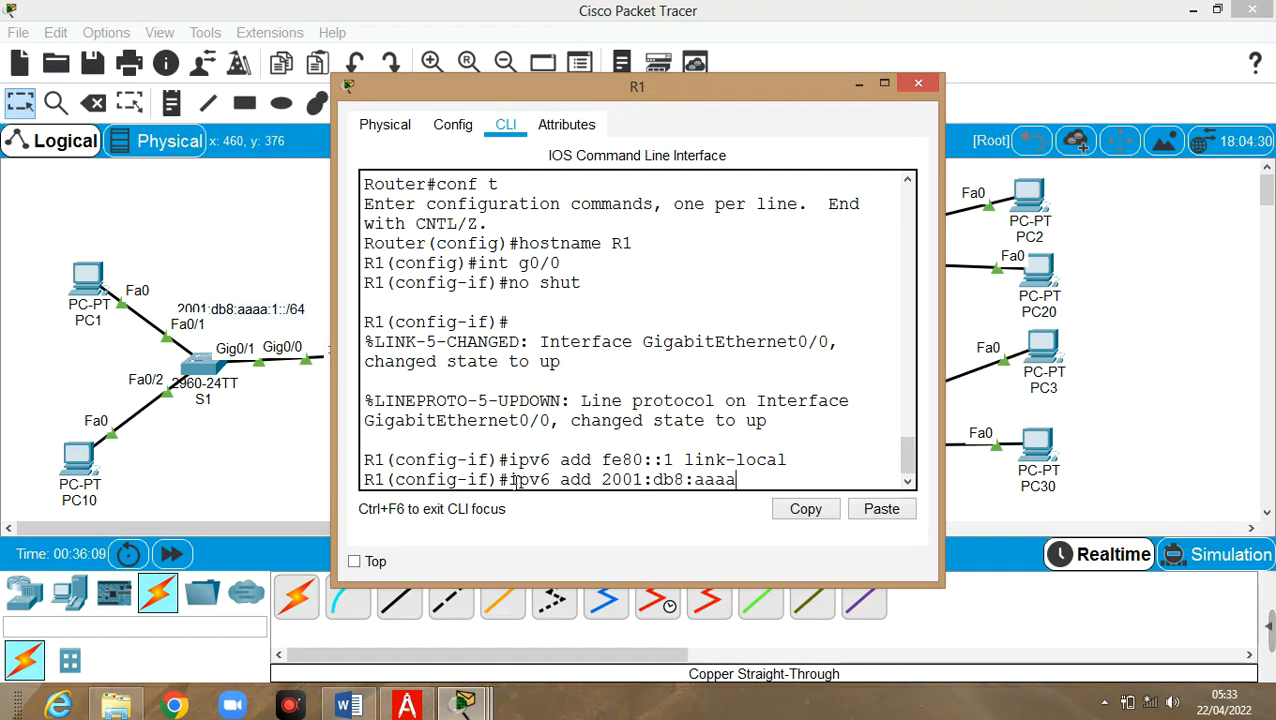
{"action": "type", "text": ":1"}
{"action": "type", "text": "::1"}
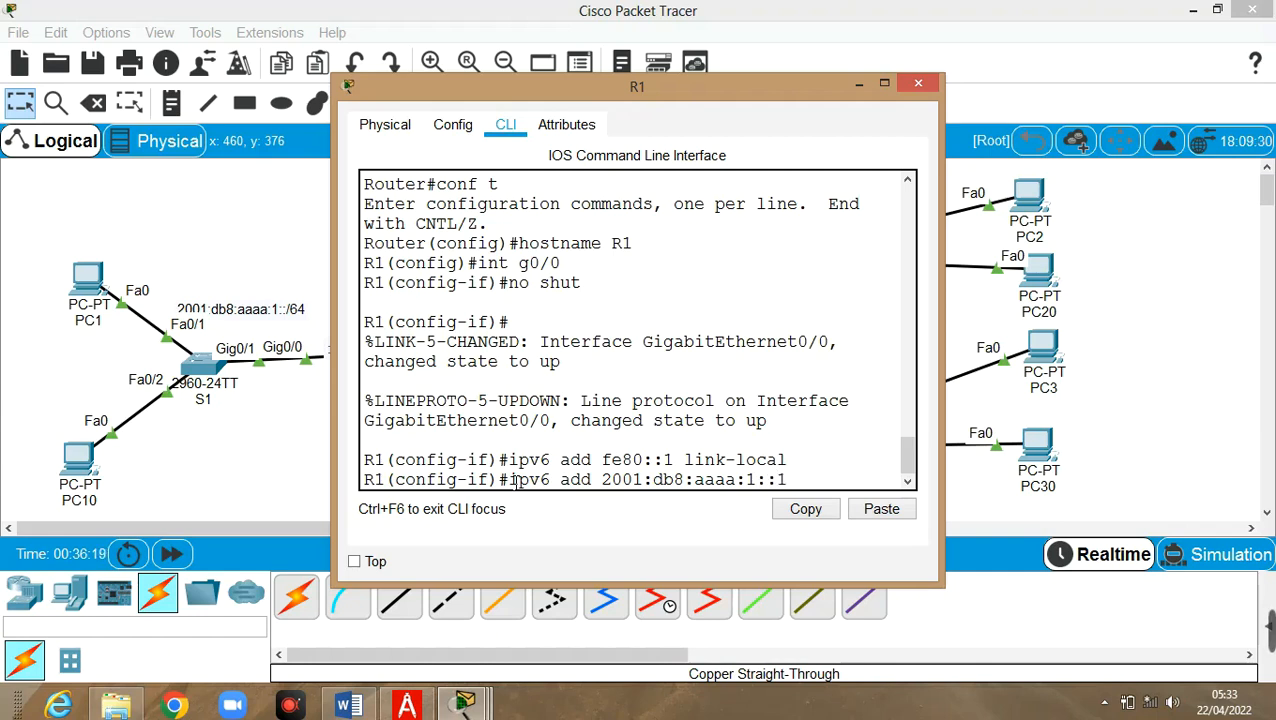
{"action": "type", "text": "/64"}
{"action": "key", "text": "Return"}
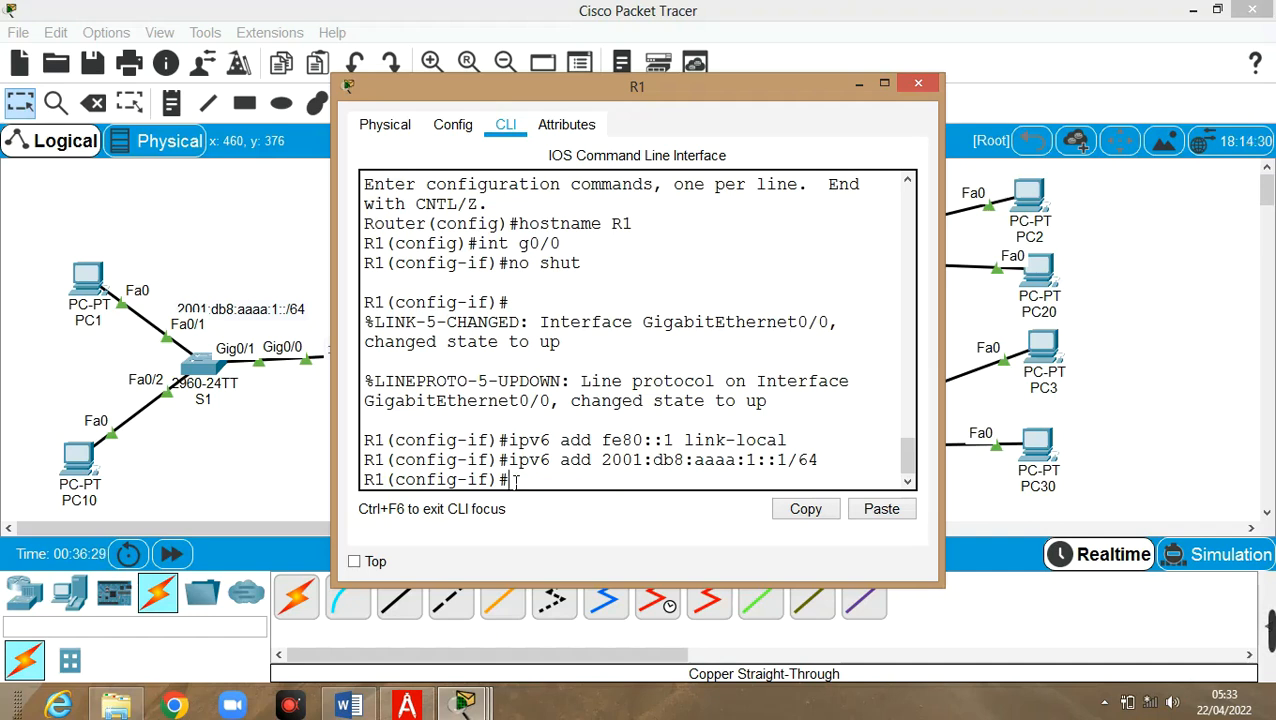
Reopen R1's CLI, enter interface G0/1 and apply link-local fe80::1
{"action": "left_click", "coordinate": [859, 87]}
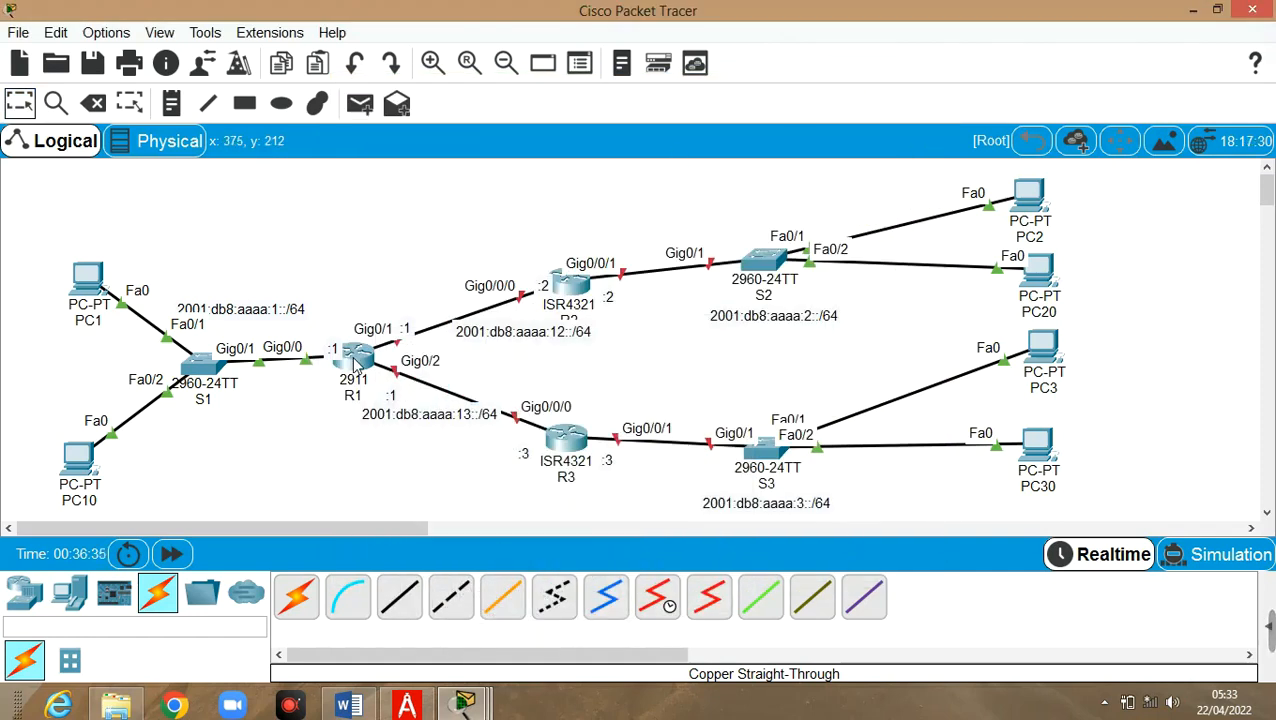
{"action": "mouse_move", "coordinate": [356, 366]}
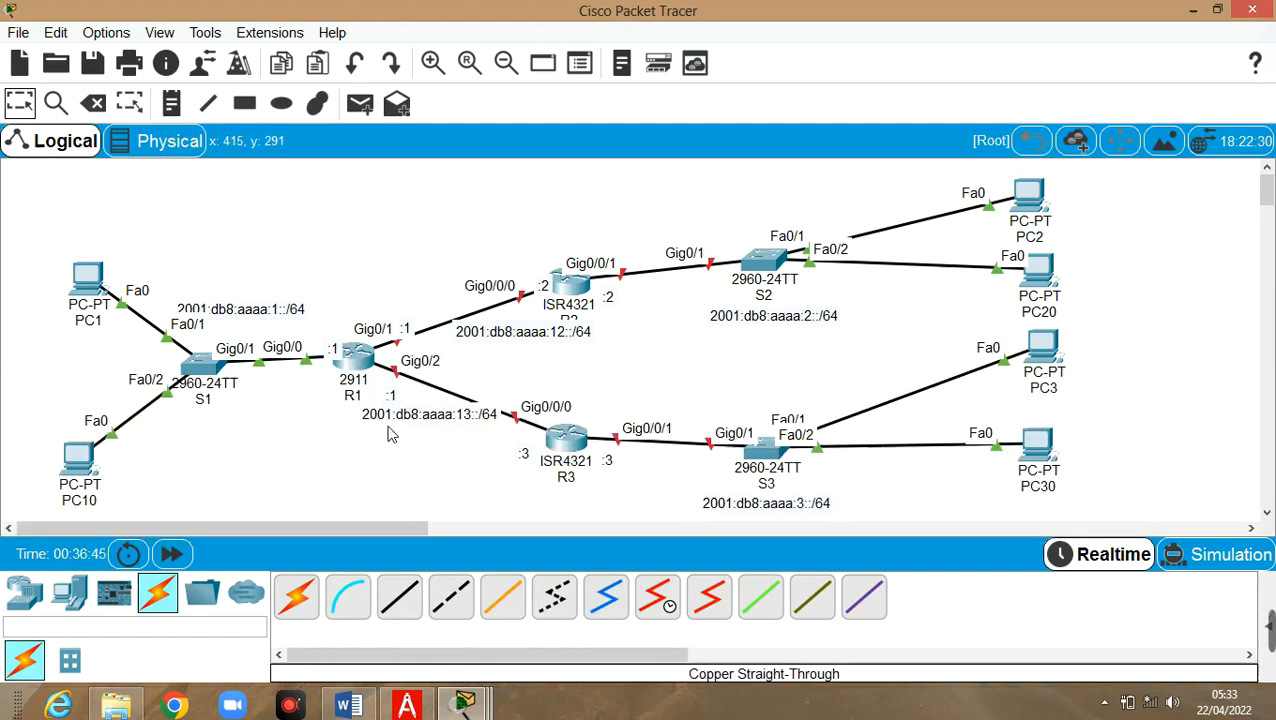
{"action": "key", "text": "Escape"}
{"action": "left_click", "coordinate": [352, 358]}
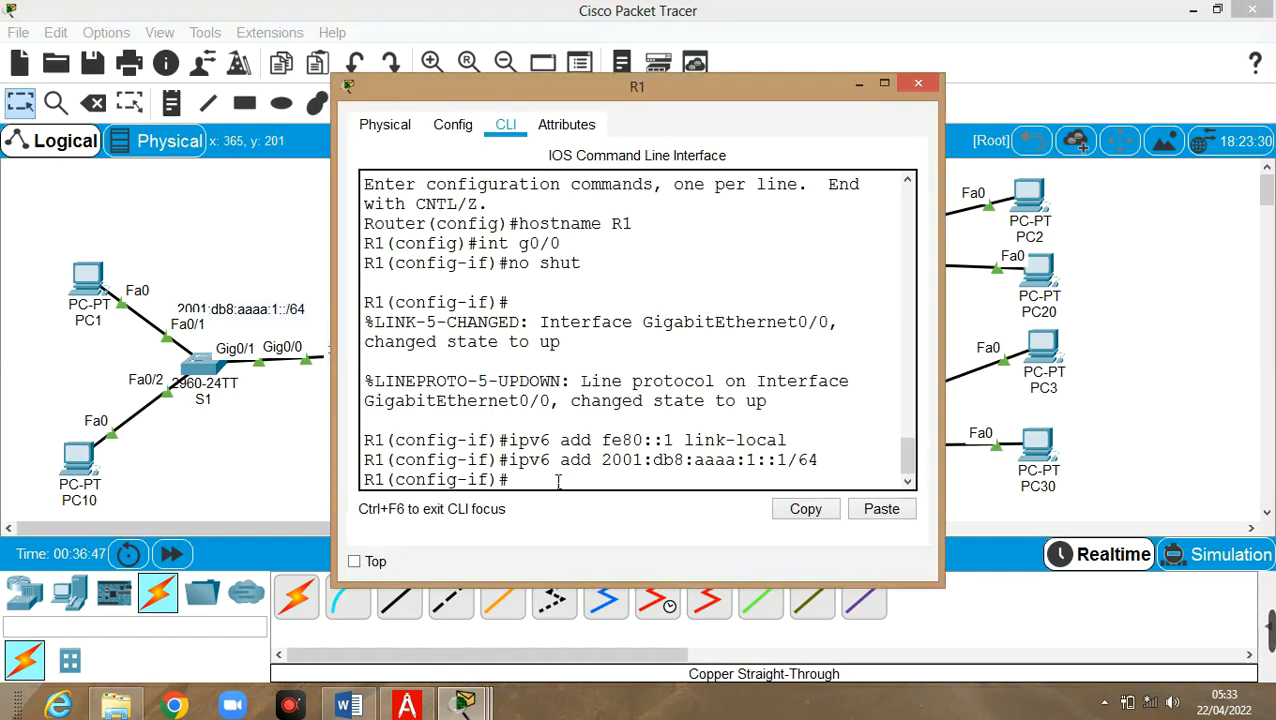
{"action": "type", "text": "int g0/1"}
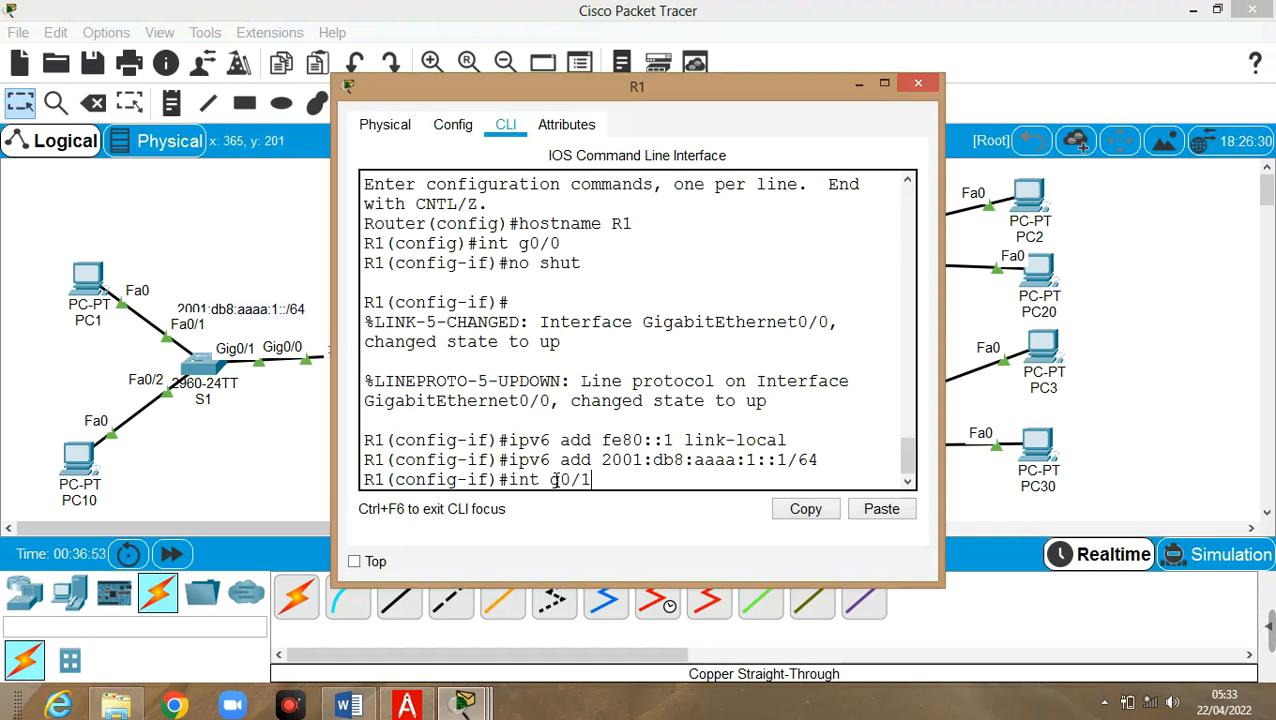
{"action": "key", "text": "Return"}
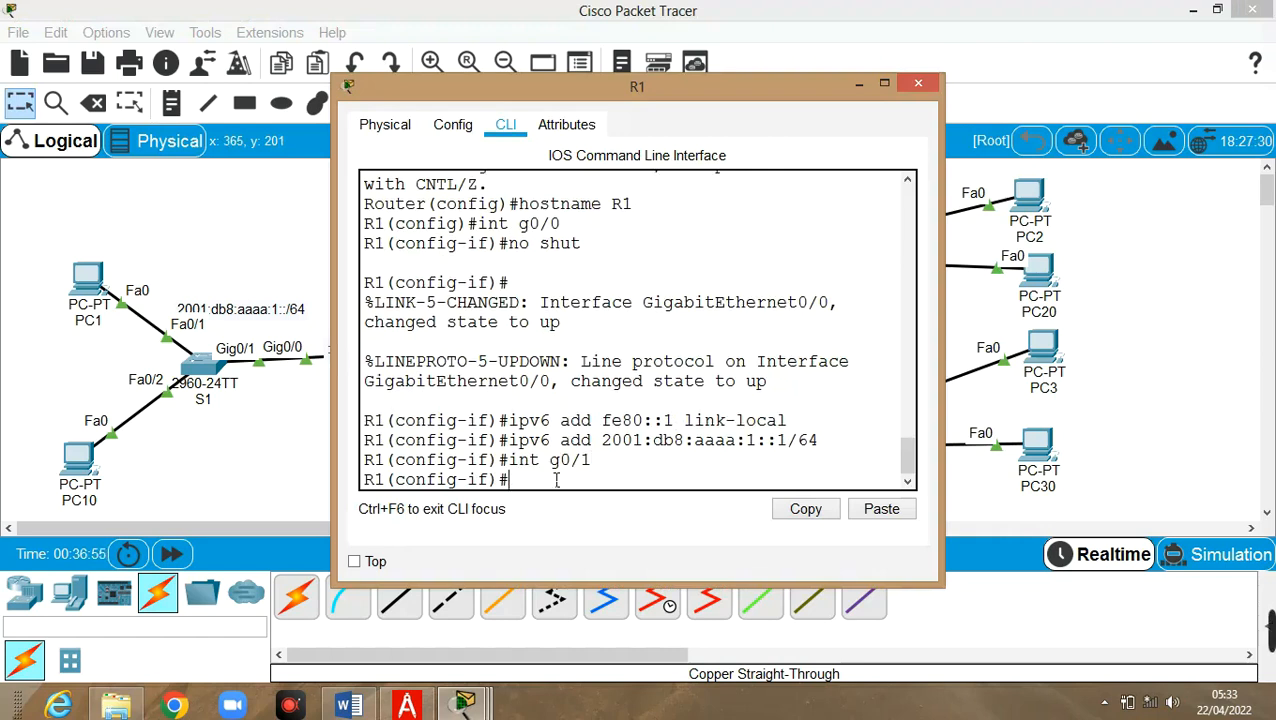
{"action": "key", "text": "Up"}
{"action": "key", "text": "Up"}
{"action": "key", "text": "Up"}
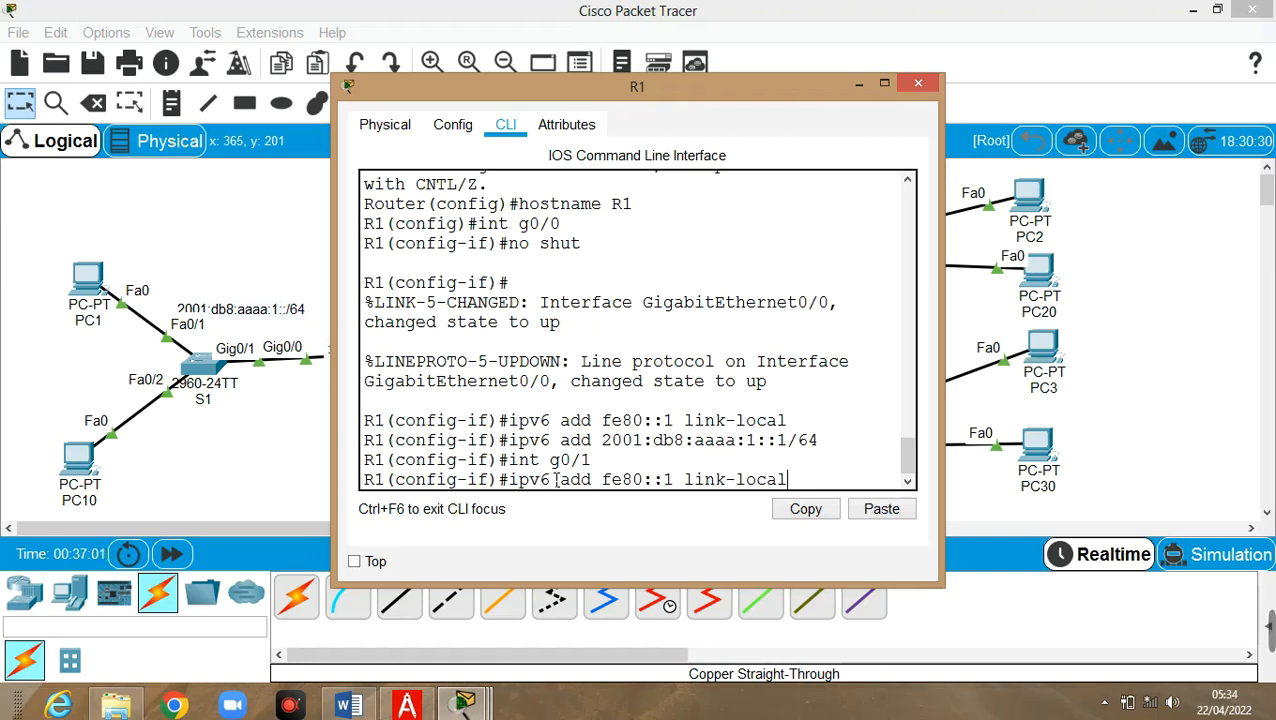
{"action": "key", "text": "Return"}
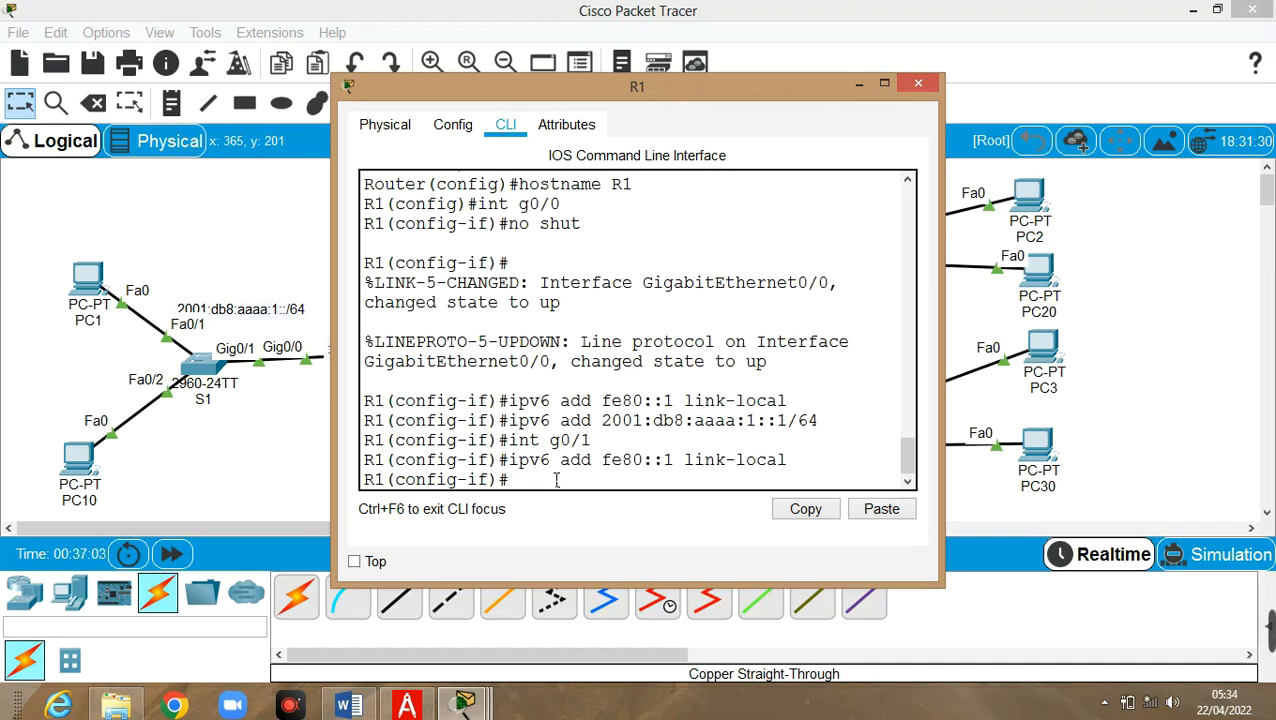
Assign 2001:db8:aaaa:12::1/64 to G0/1 and bring it up with no shut
{"action": "key", "text": "Up"}
{"action": "key", "text": "Up"}
{"action": "key", "text": "Up"}
{"action": "key", "text": "Left"}
{"action": "key", "text": "Left"}
{"action": "key", "text": "Left"}
{"action": "key", "text": "Left"}
{"action": "key", "text": "Left"}
{"action": "key", "text": "Left"}
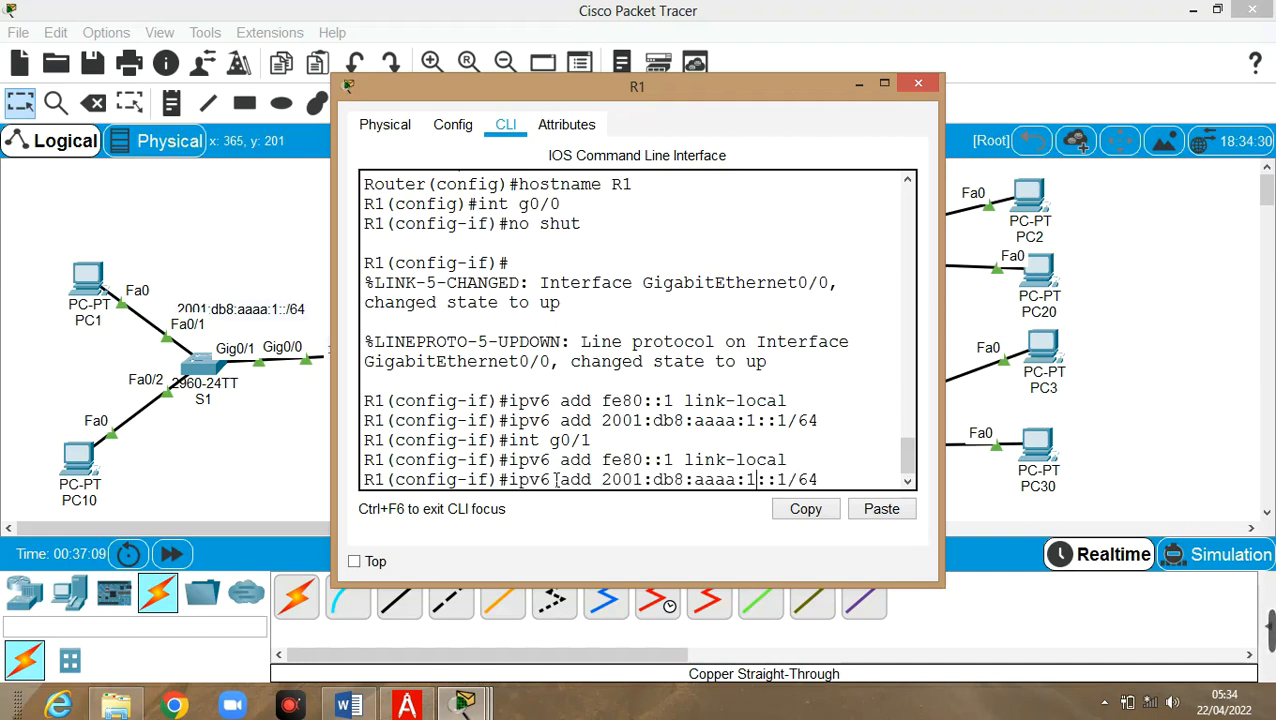
{"action": "type", "text": "2"}
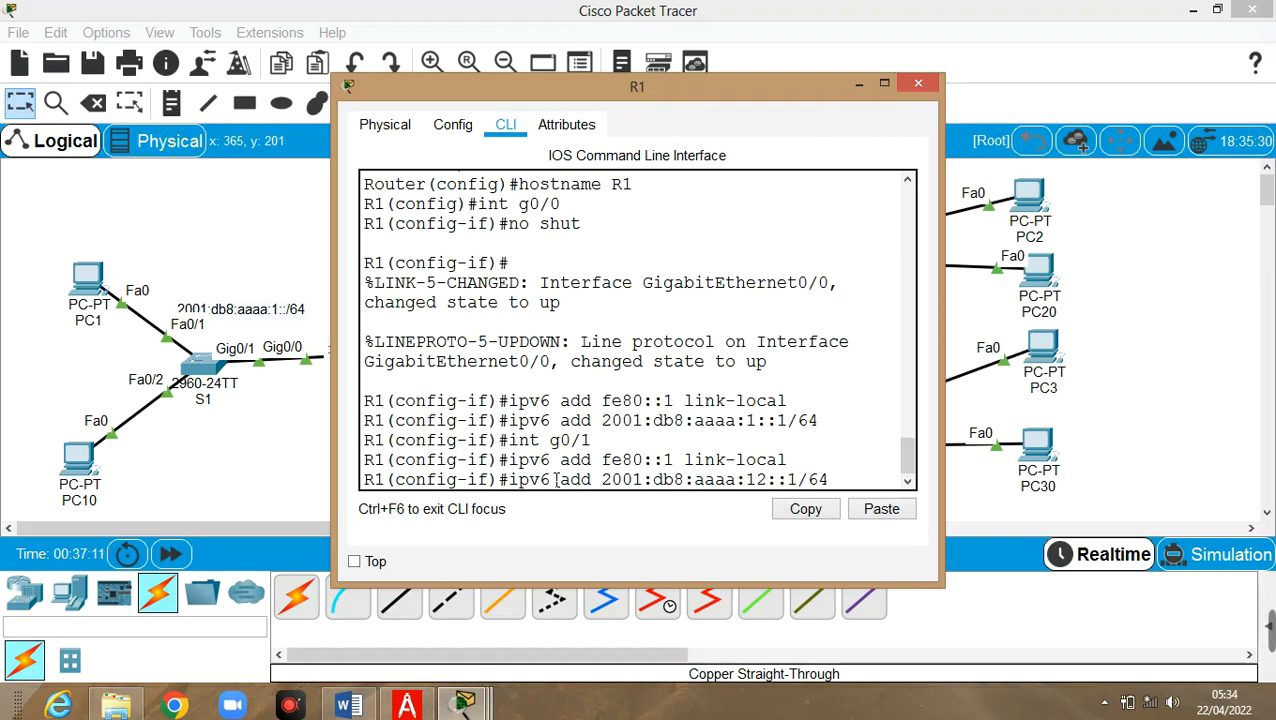
{"action": "key", "text": "Return"}
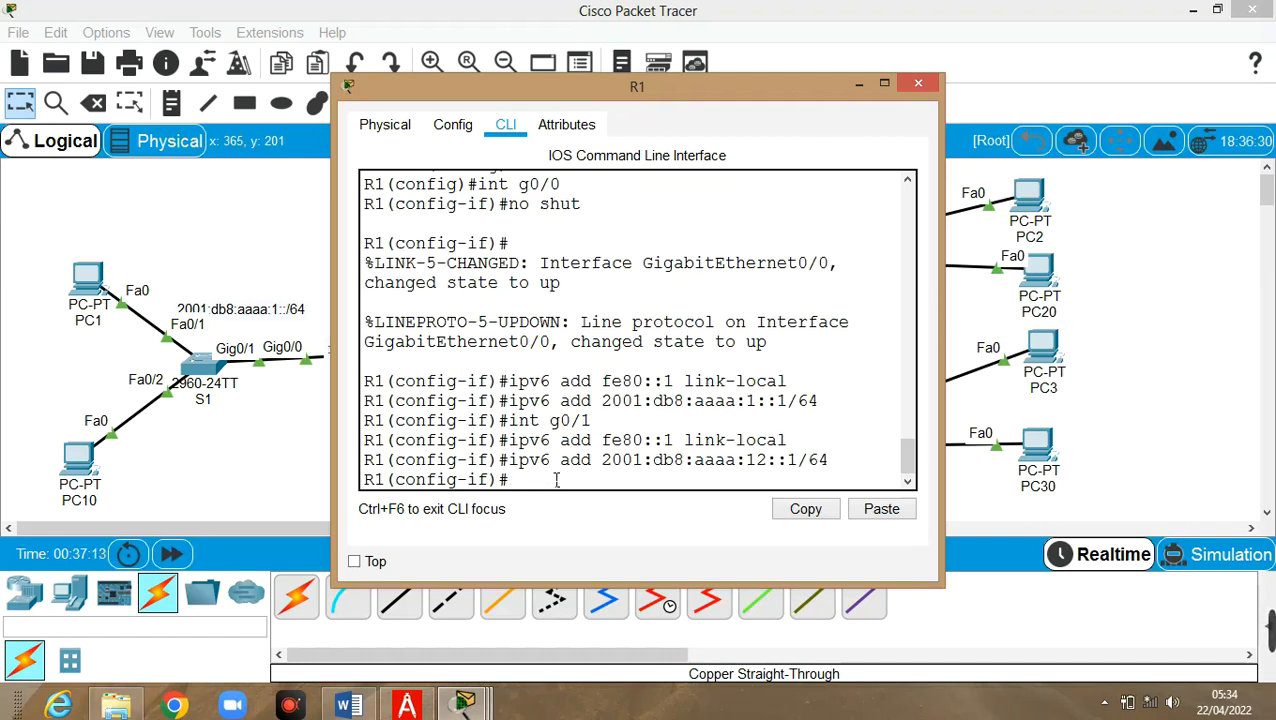
{"action": "type", "text": "no shut"}
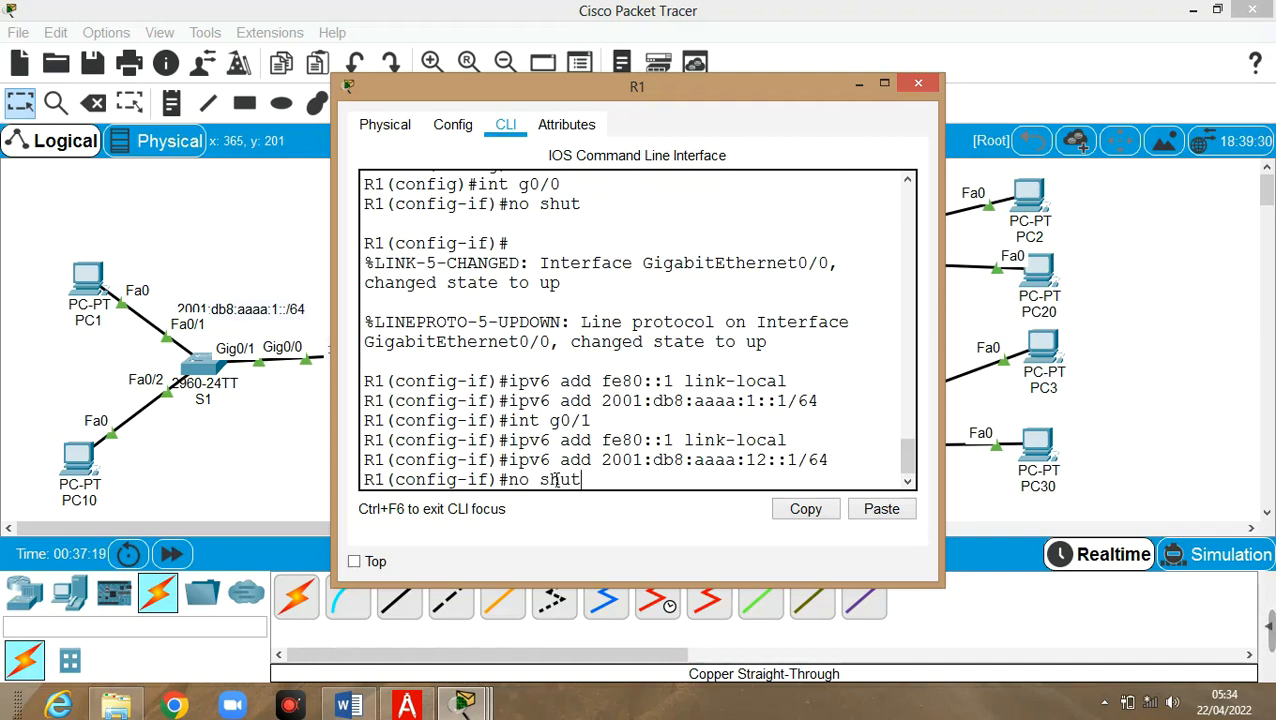
{"action": "key", "text": "Return"}
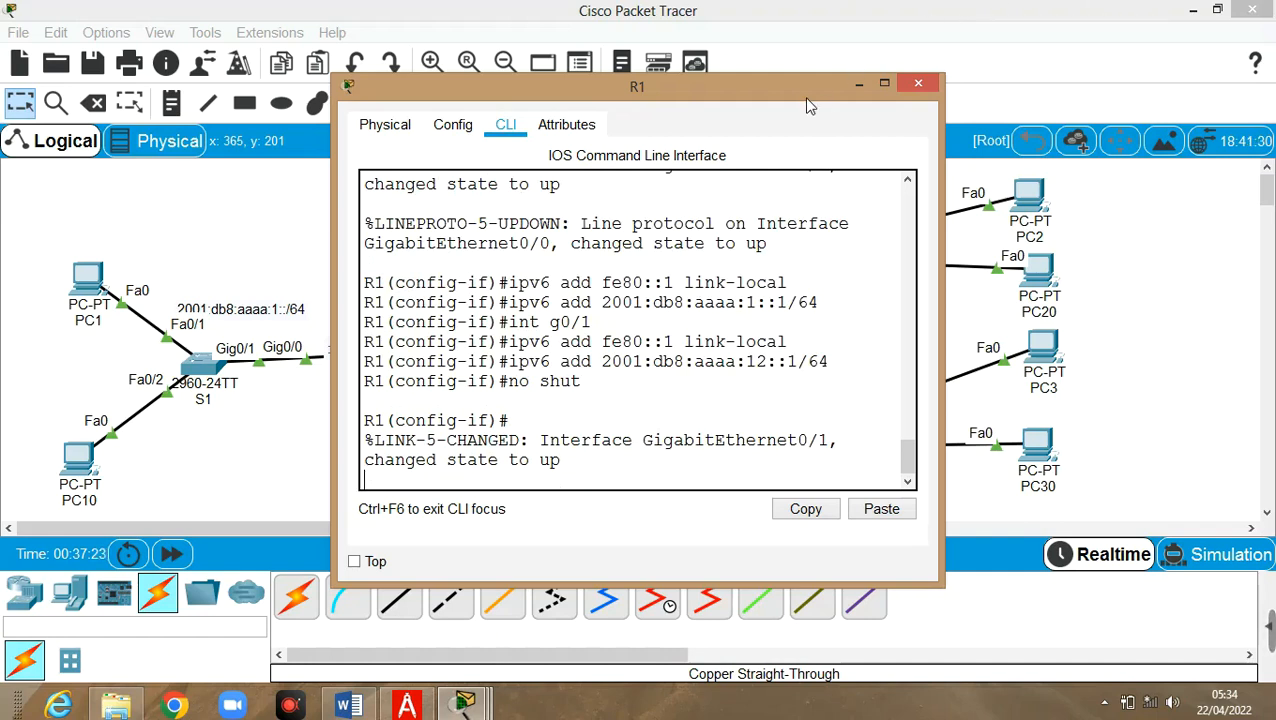
Nudge the :1 and :2 labels on the R1–R2 link upward, then reopen R1's CLI
{"action": "left_click", "coordinate": [857, 84]}
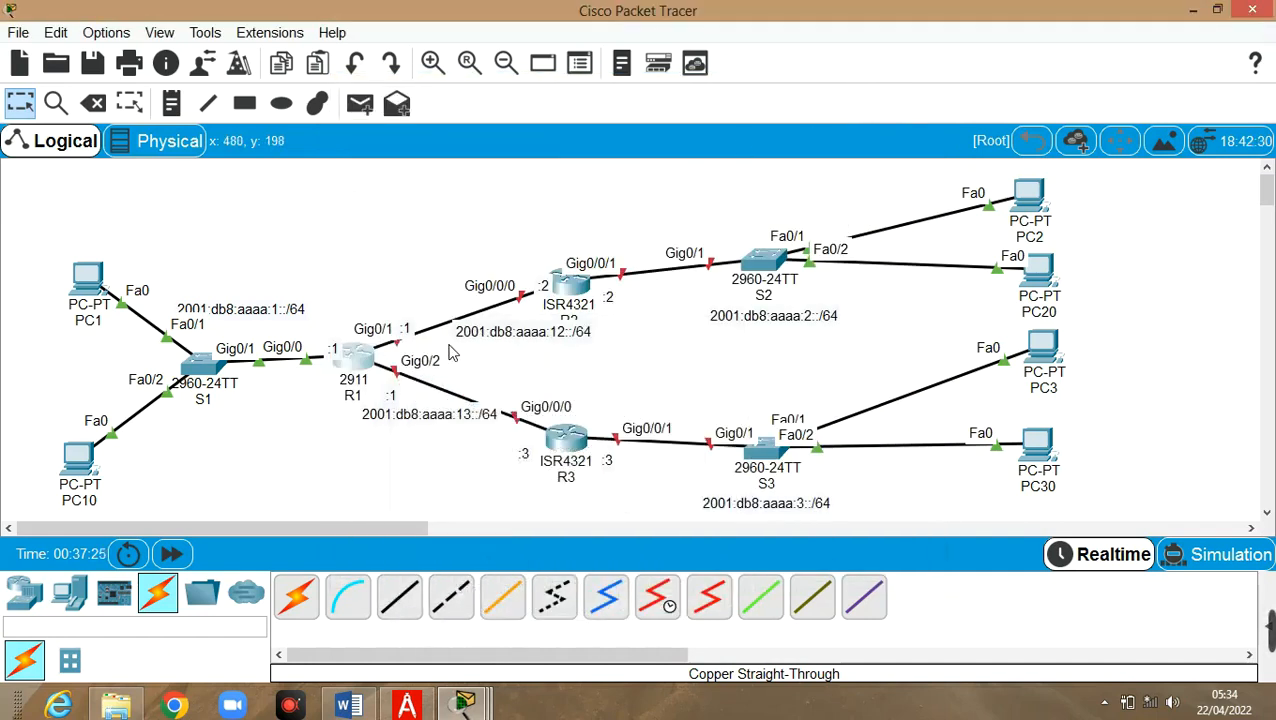
{"action": "left_click_drag", "start_coordinate": [406, 329], "coordinate": [406, 303]}
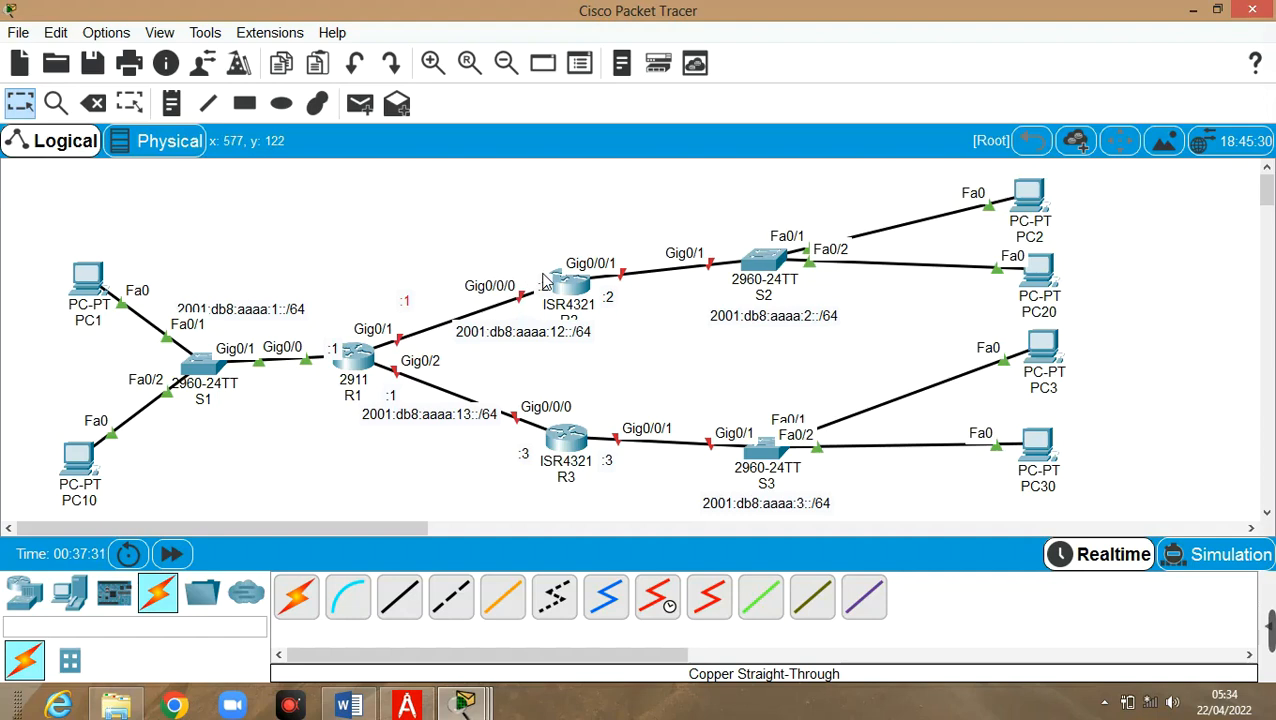
{"action": "left_click_drag", "start_coordinate": [544, 286], "coordinate": [524, 261]}
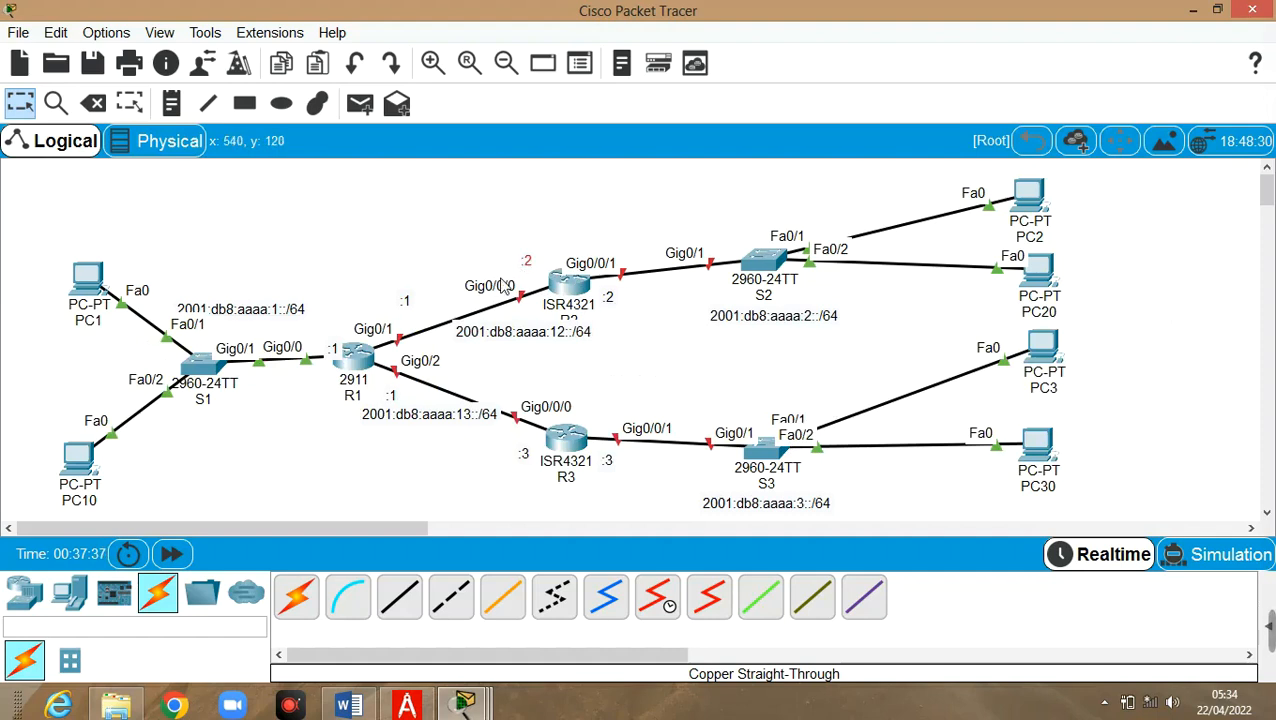
{"action": "mouse_move", "coordinate": [365, 352]}
{"action": "left_click", "coordinate": [360, 370]}
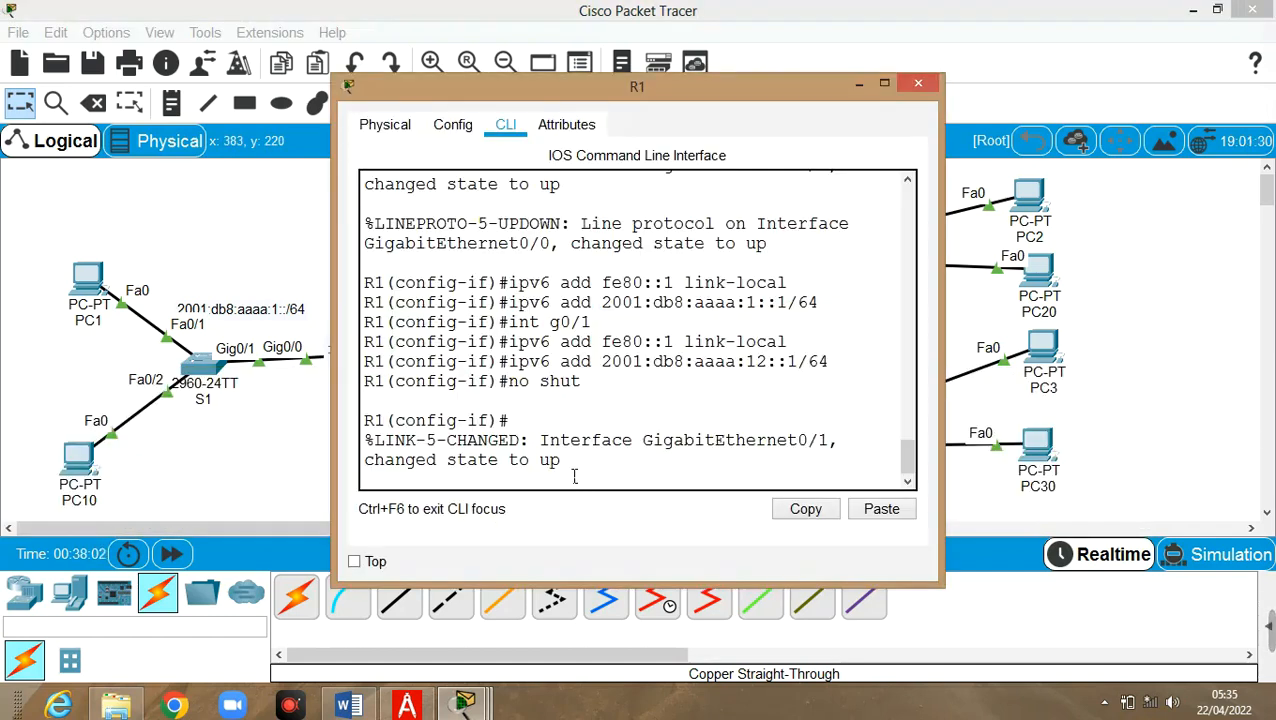
Enter R1's interface G0/2 and assign global address 2001:db8:aaaa:13::1/64
{"action": "key", "text": "Return"}
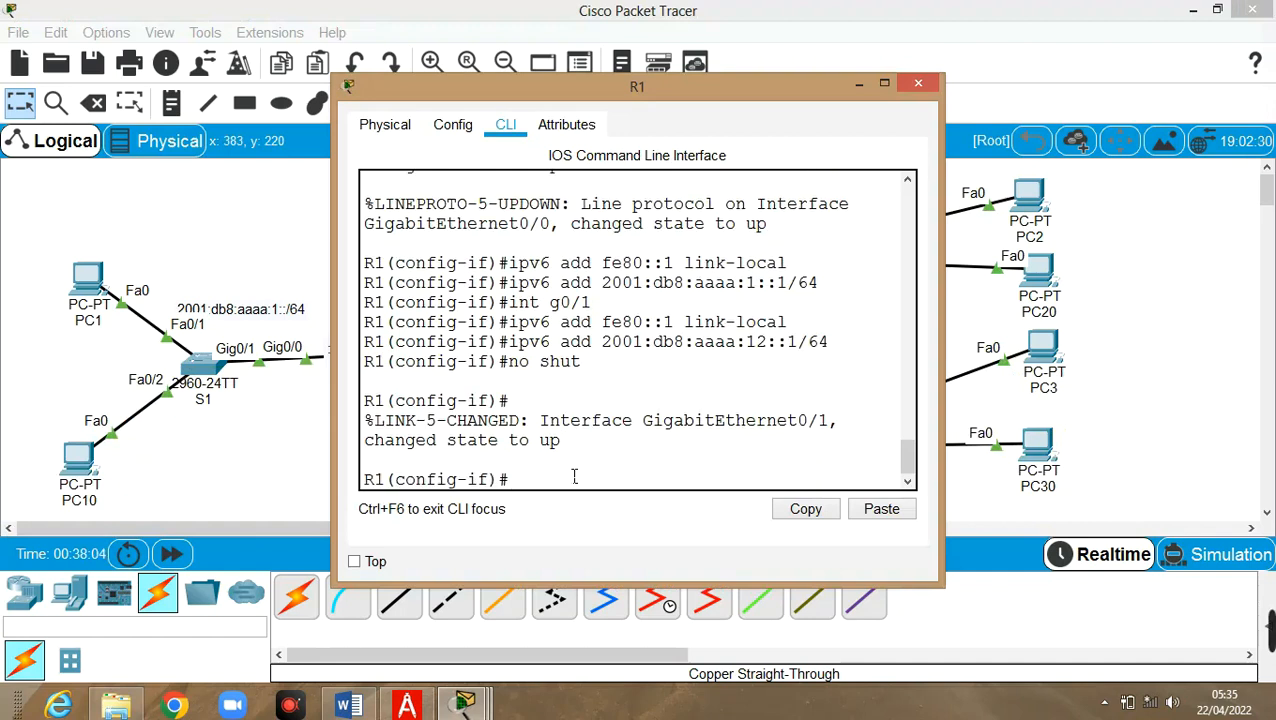
{"action": "type", "text": "int g0/2"}
{"action": "key", "text": "Return"}
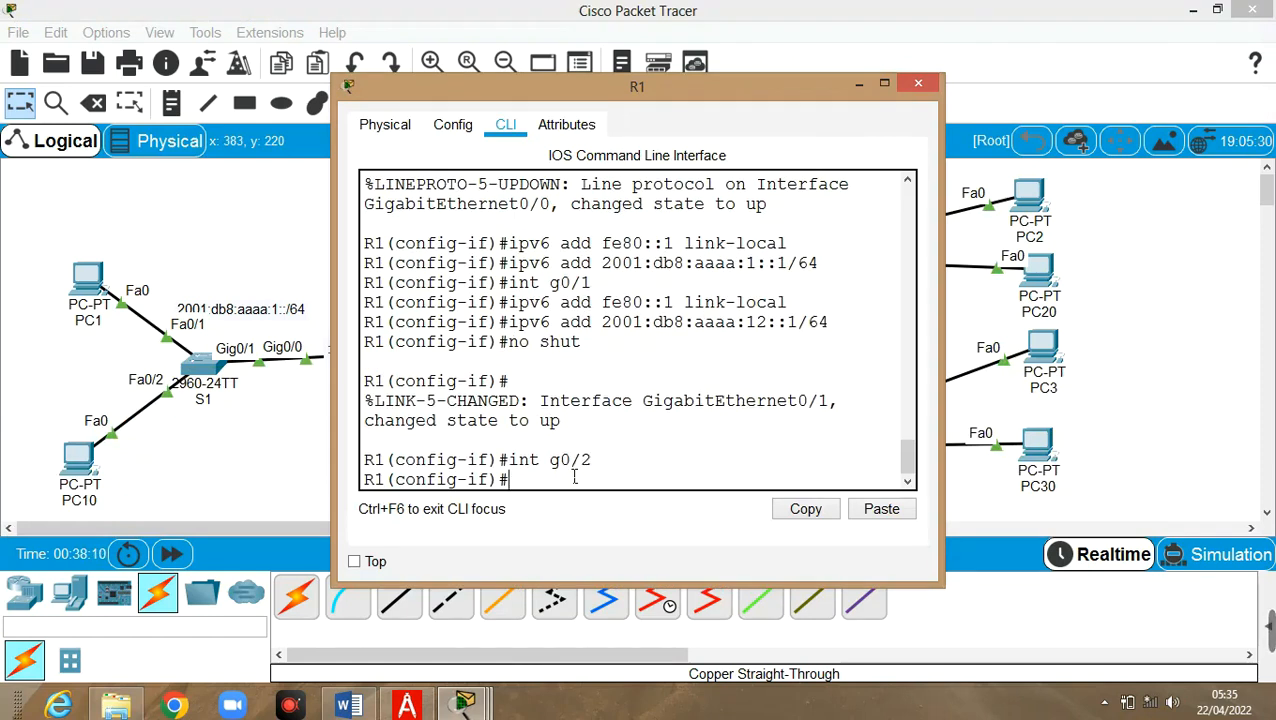
{"action": "key", "text": "Up"}
{"action": "key", "text": "Up"}
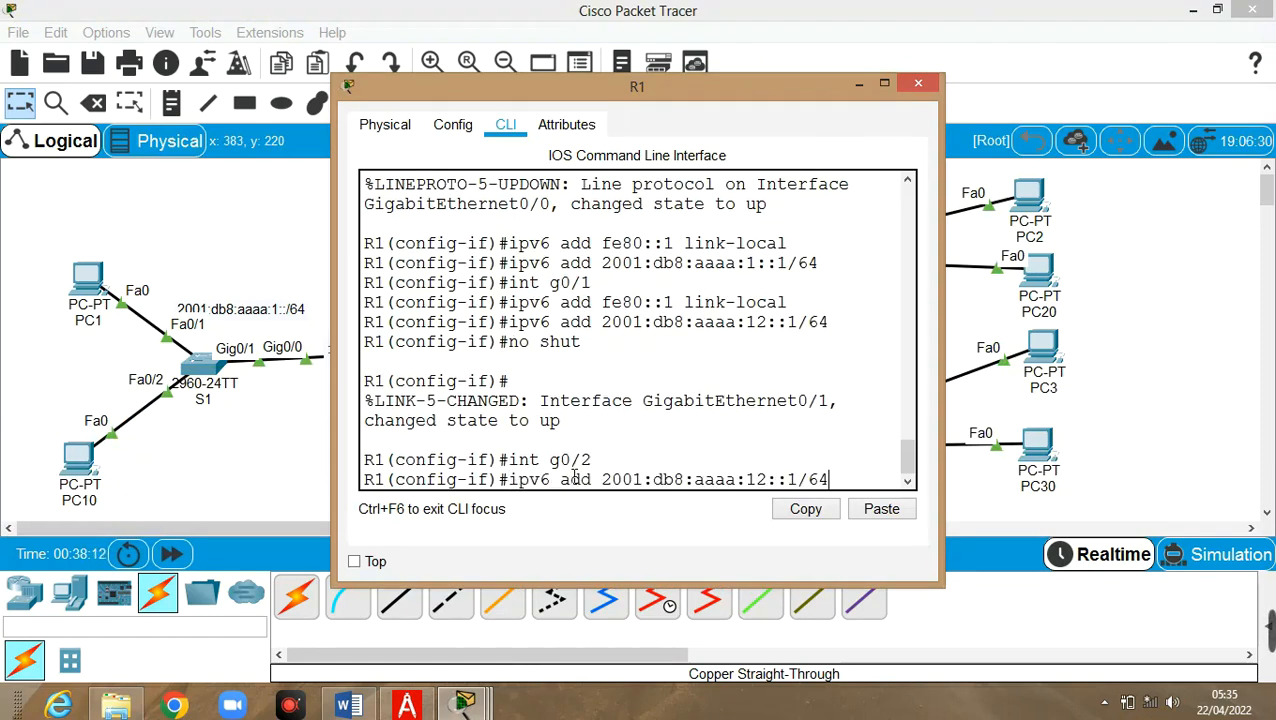
{"action": "key", "text": "Left"}
{"action": "key", "text": "Left"}
{"action": "key", "text": "Left"}
{"action": "key", "text": "Left"}
{"action": "key", "text": "Left"}
{"action": "key", "text": "BackSpace"}
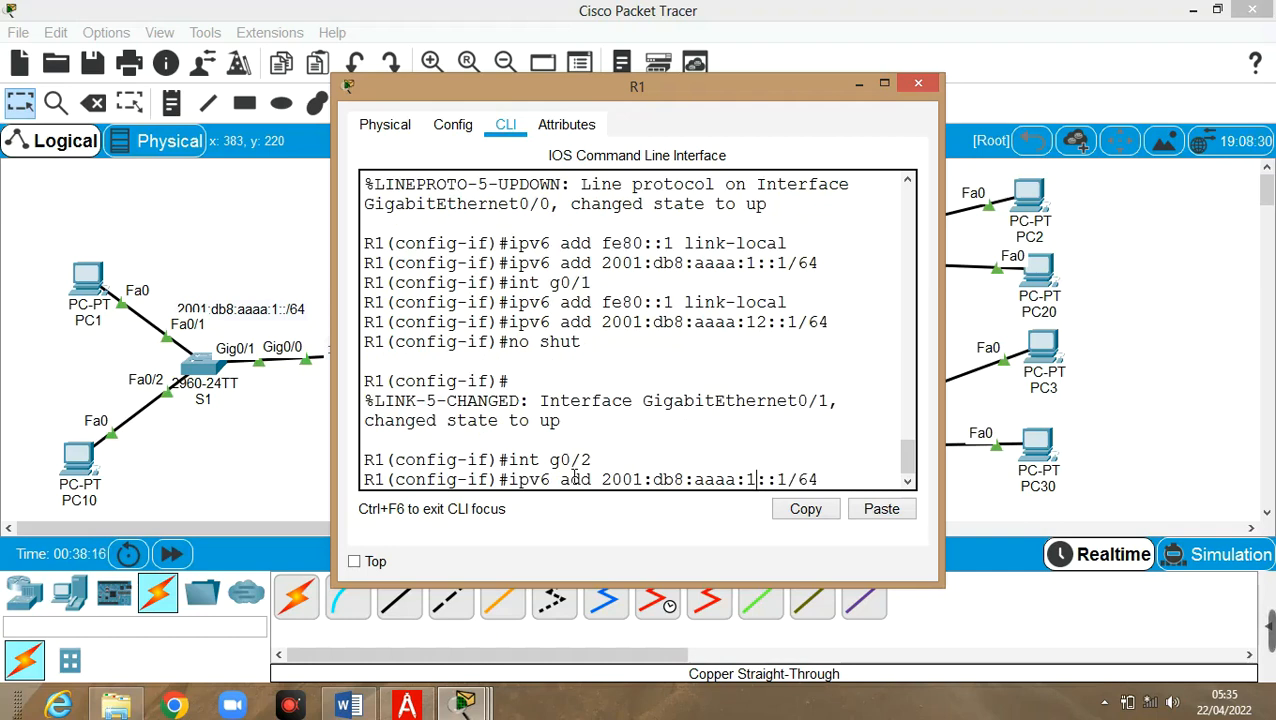
{"action": "type", "text": "3"}
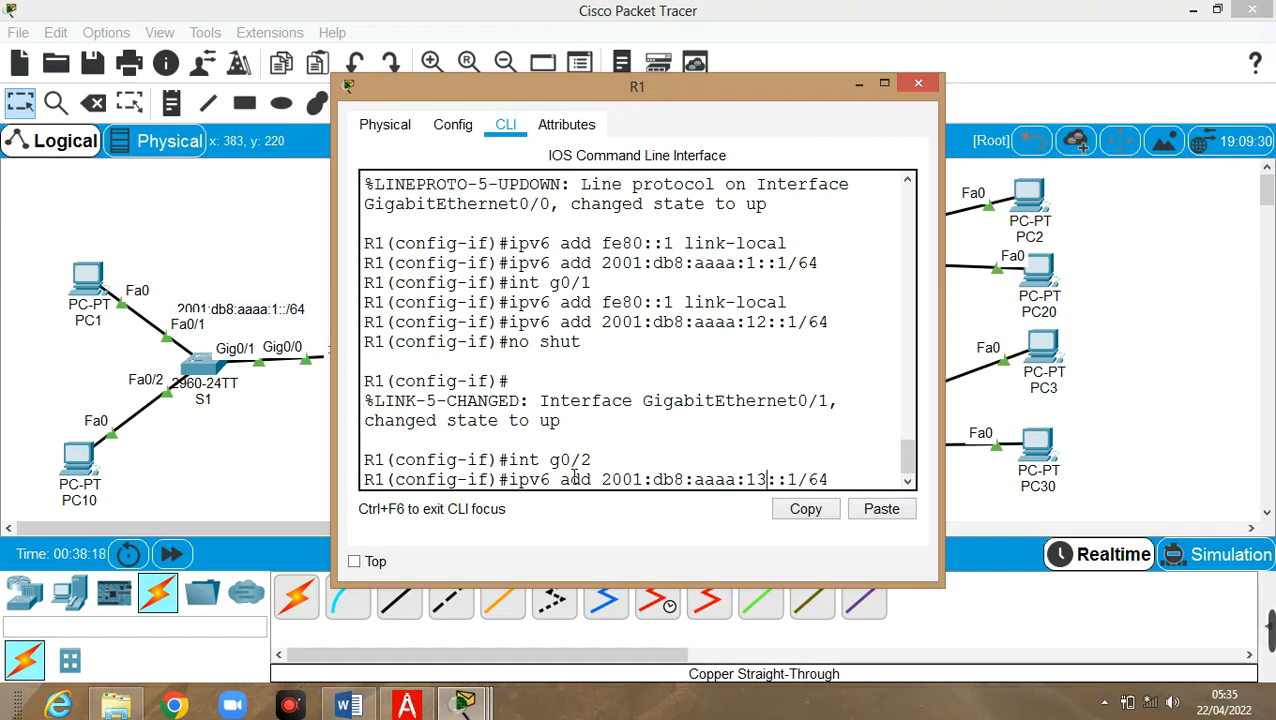
{"action": "key", "text": "Return"}
Give G0/2 link-local fe80::1 and bring it up with no shut
{"action": "key", "text": "Up"}
{"action": "key", "text": "Up"}
{"action": "key", "text": "Up"}
{"action": "key", "text": "Up"}
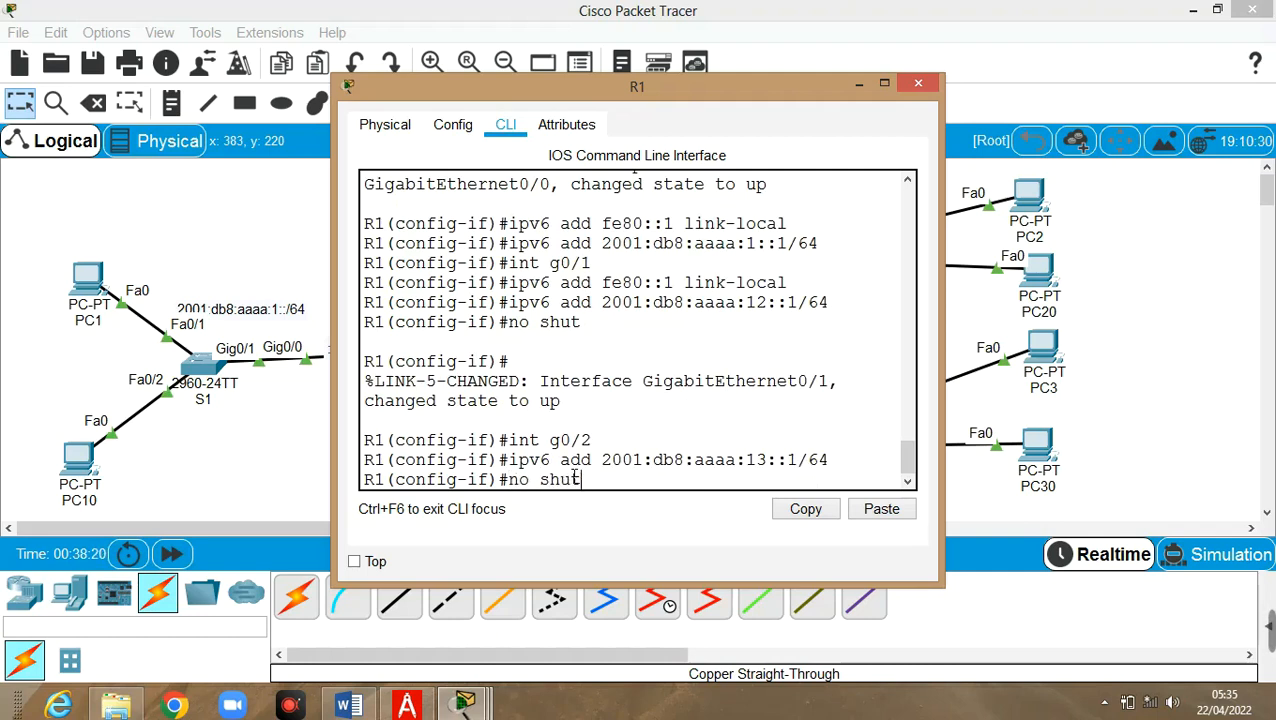
{"action": "key", "text": "Up"}
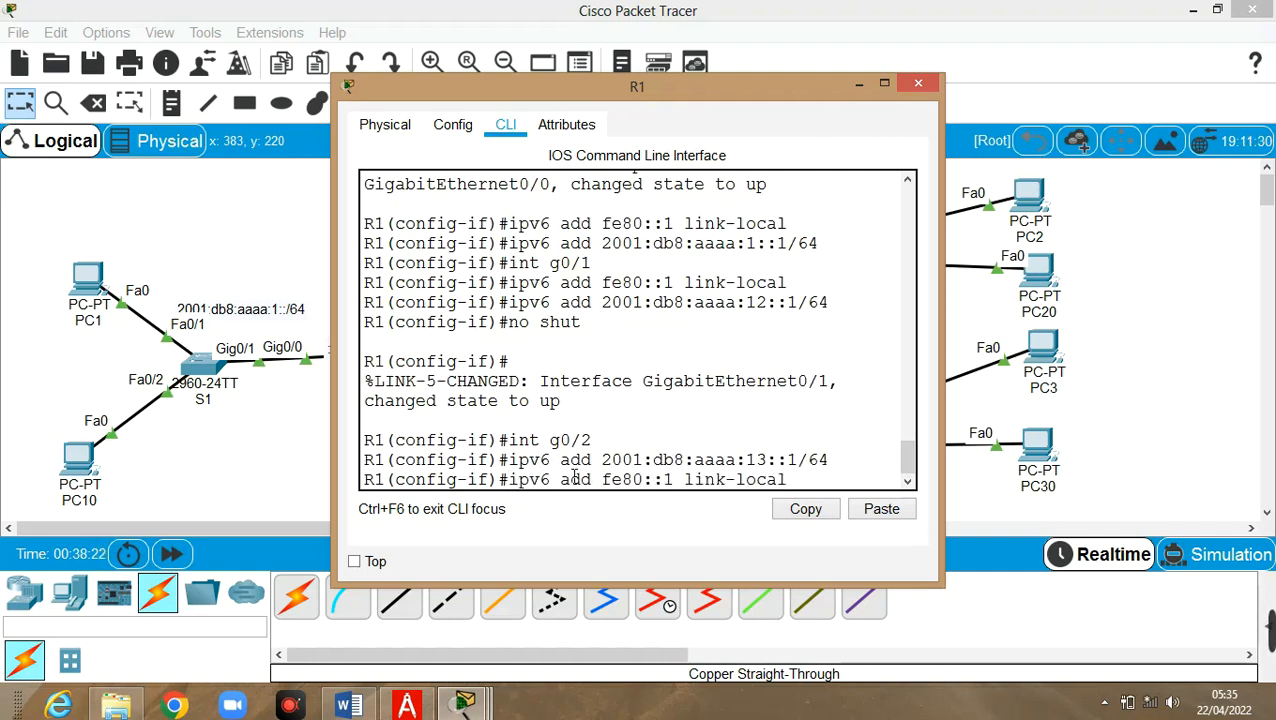
{"action": "key", "text": "Return"}
{"action": "key", "text": "Up"}
{"action": "key", "text": "Up"}
{"action": "key", "text": "Up"}
{"action": "key", "text": "Up"}
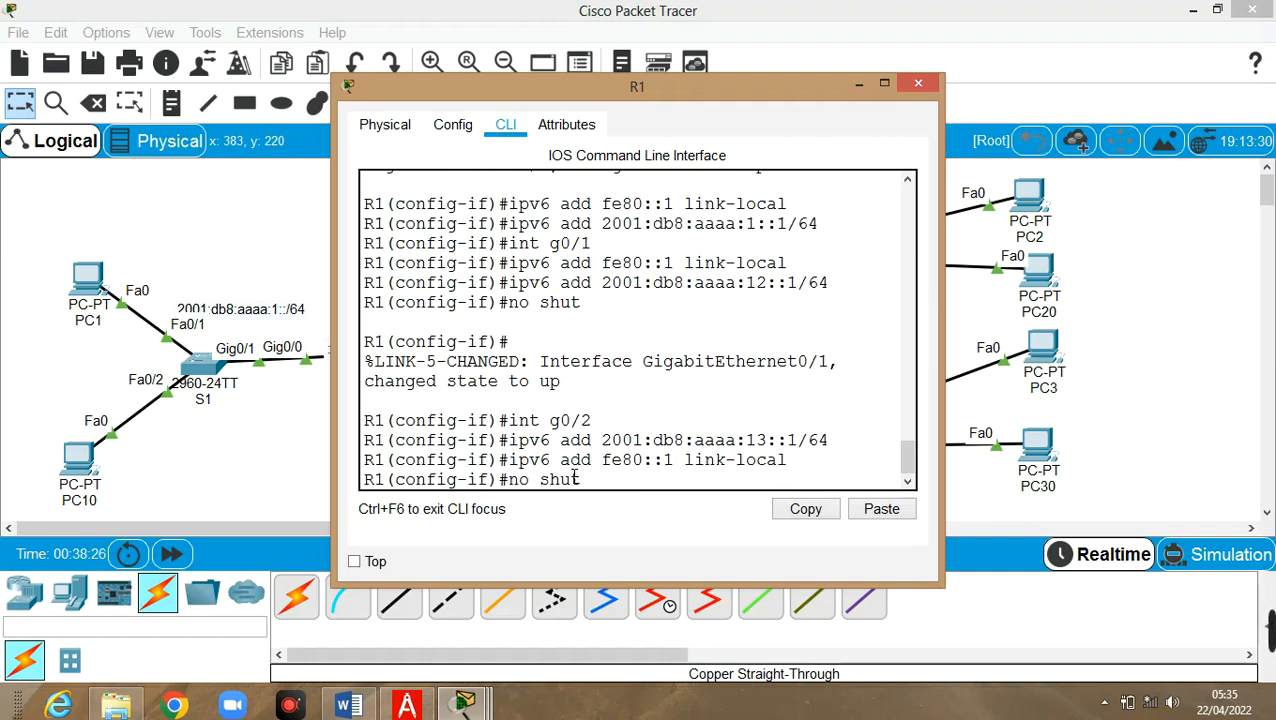
{"action": "key", "text": "Return"}
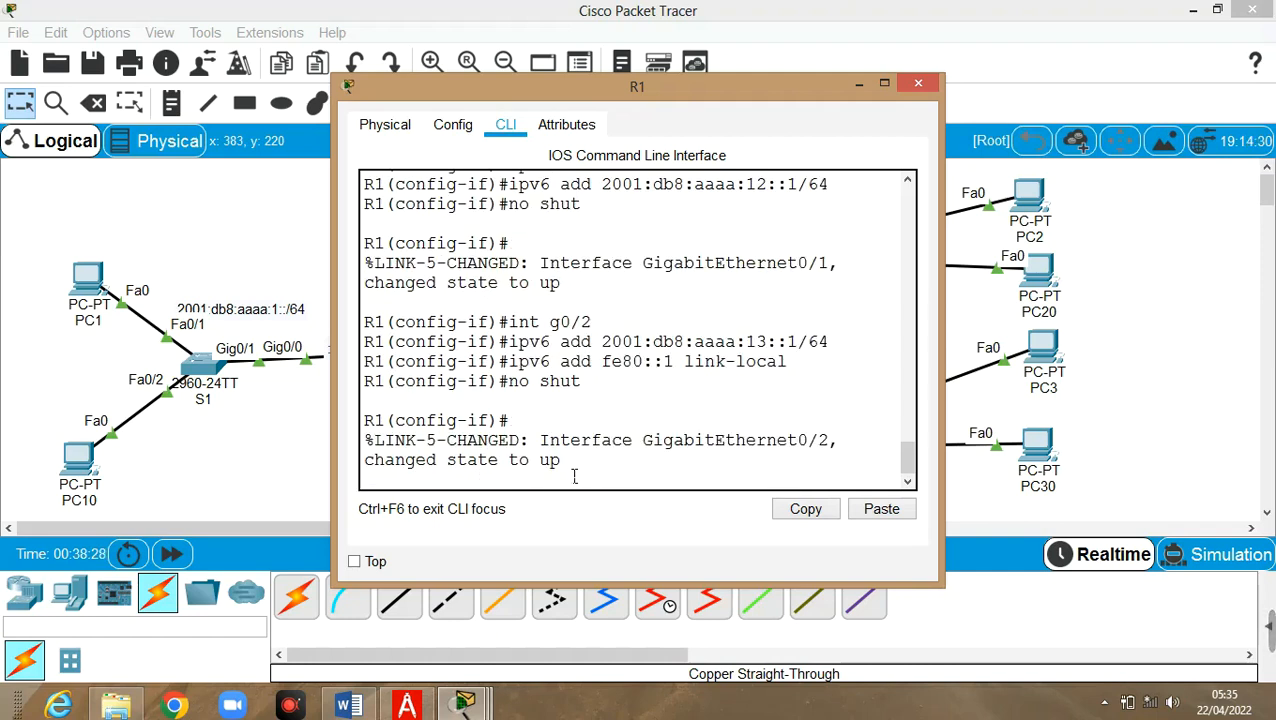
{"action": "key", "text": "Return"}
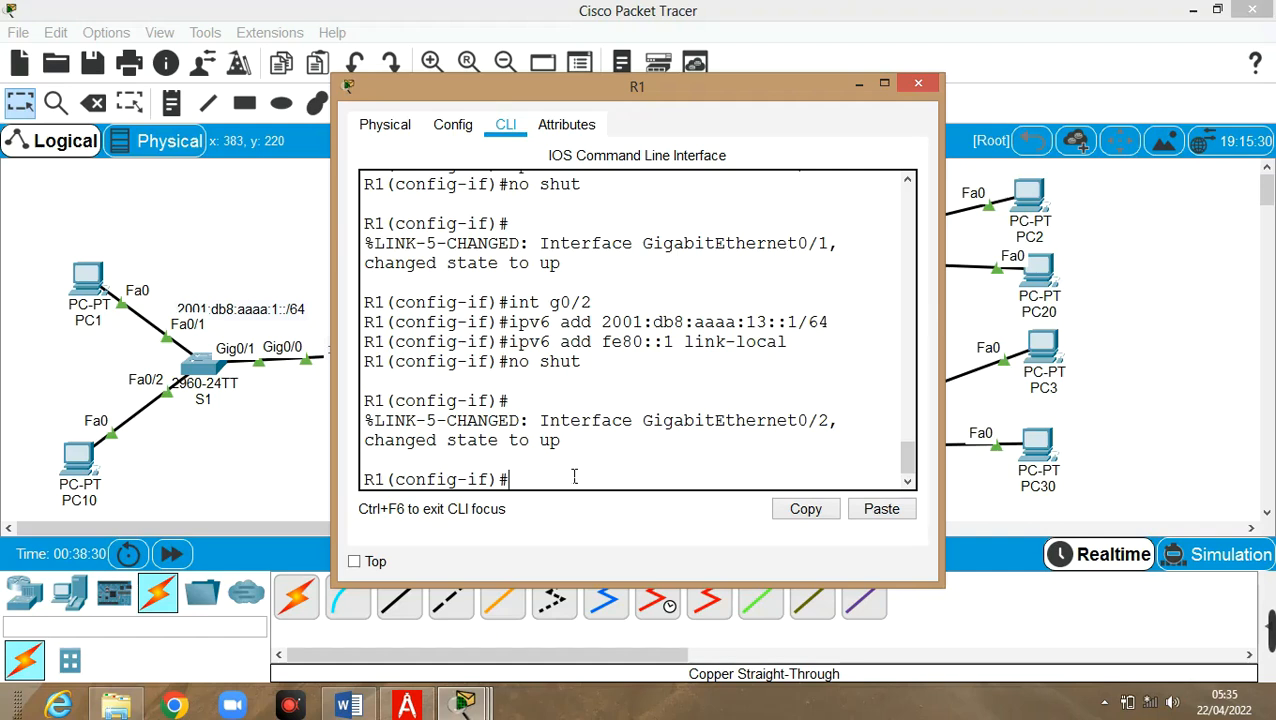
{"action": "type", "text": "do"}
Run 'show ipv6 int brief' on R1 to list G0/0–G0/2 with FE80::1, then widen the window
{"action": "type", "text": "show int brief"}
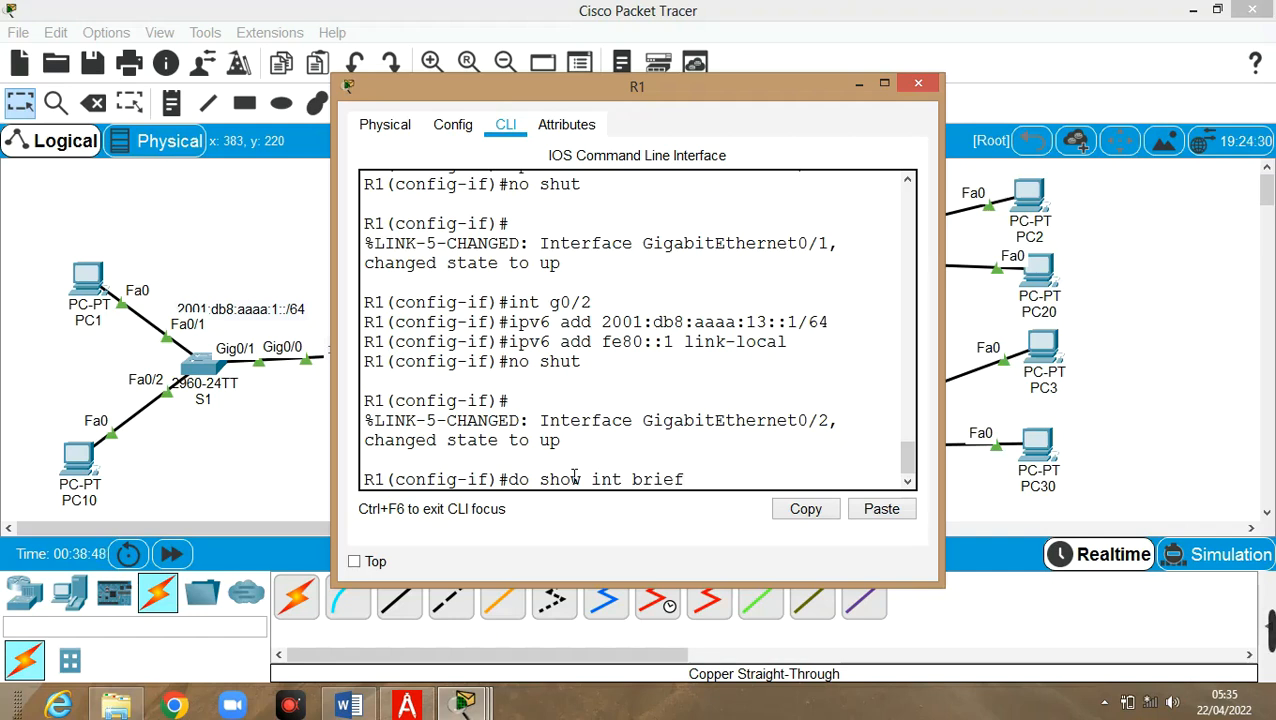
{"action": "key", "text": "Left"}
{"action": "key", "text": "Left"}
{"action": "key", "text": "Left"}
{"action": "type", "text": "ipv"}
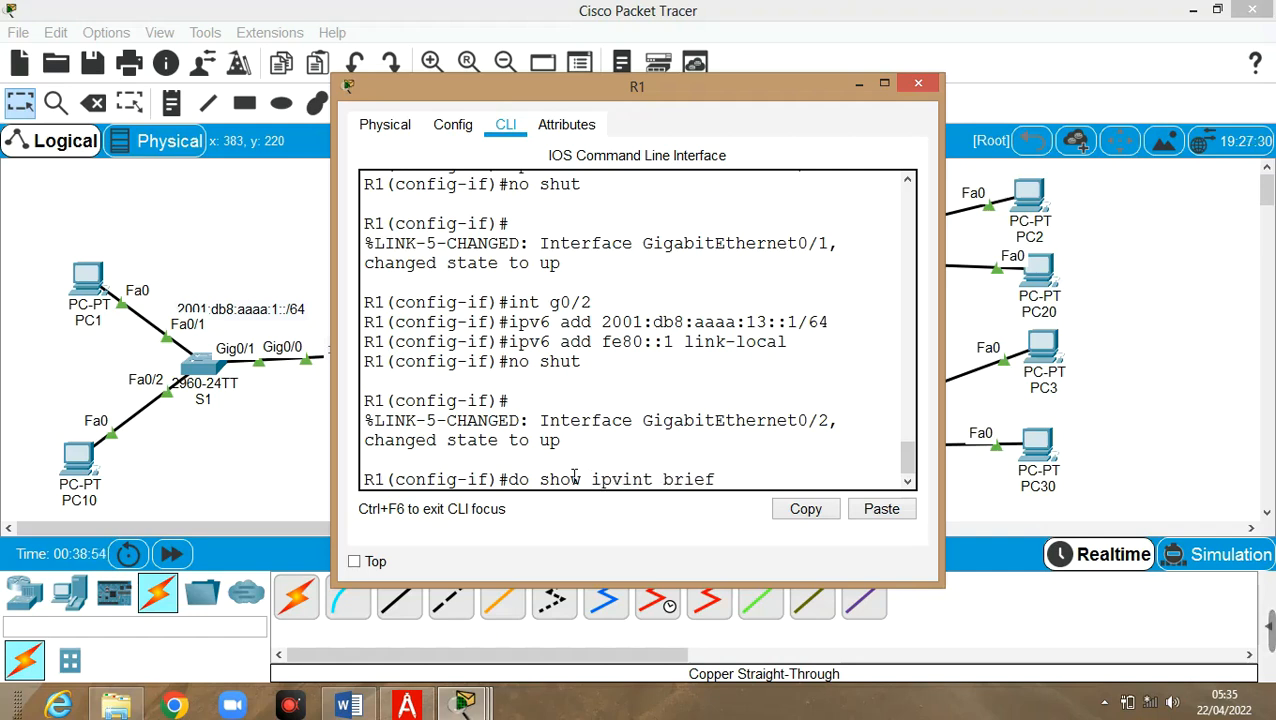
{"action": "type", "text": "6"}
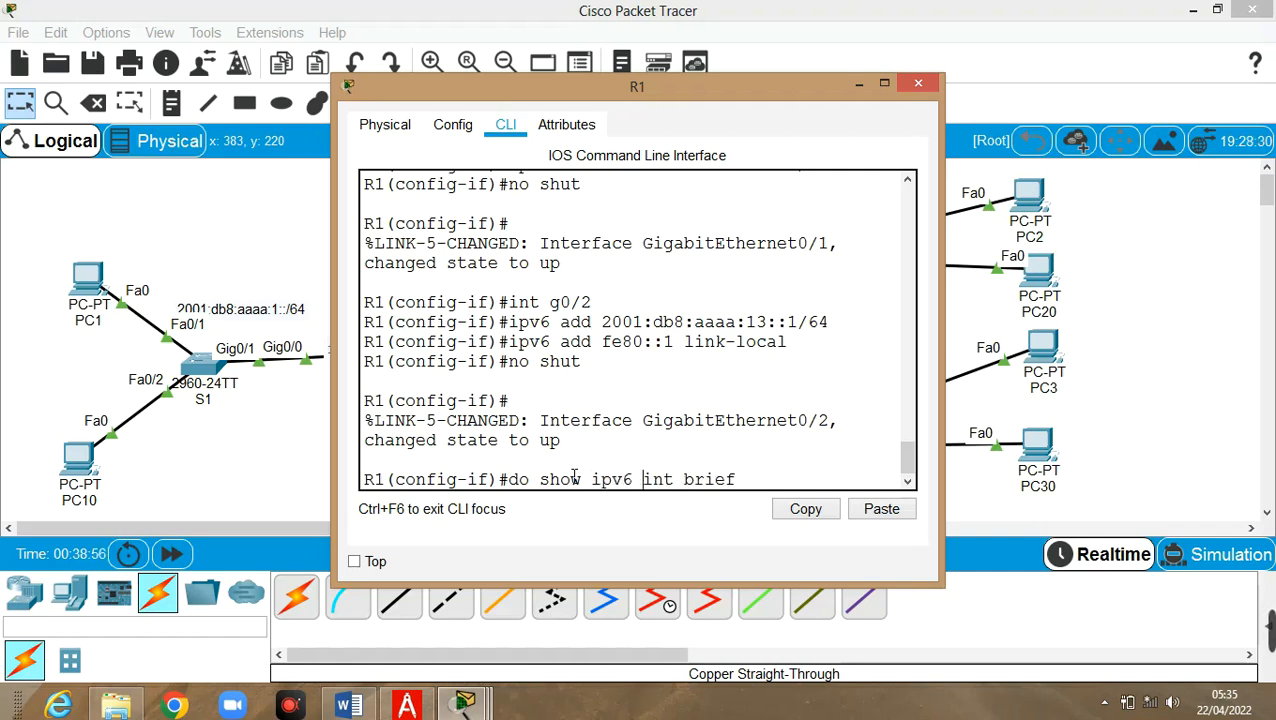
{"action": "key", "text": "Return"}
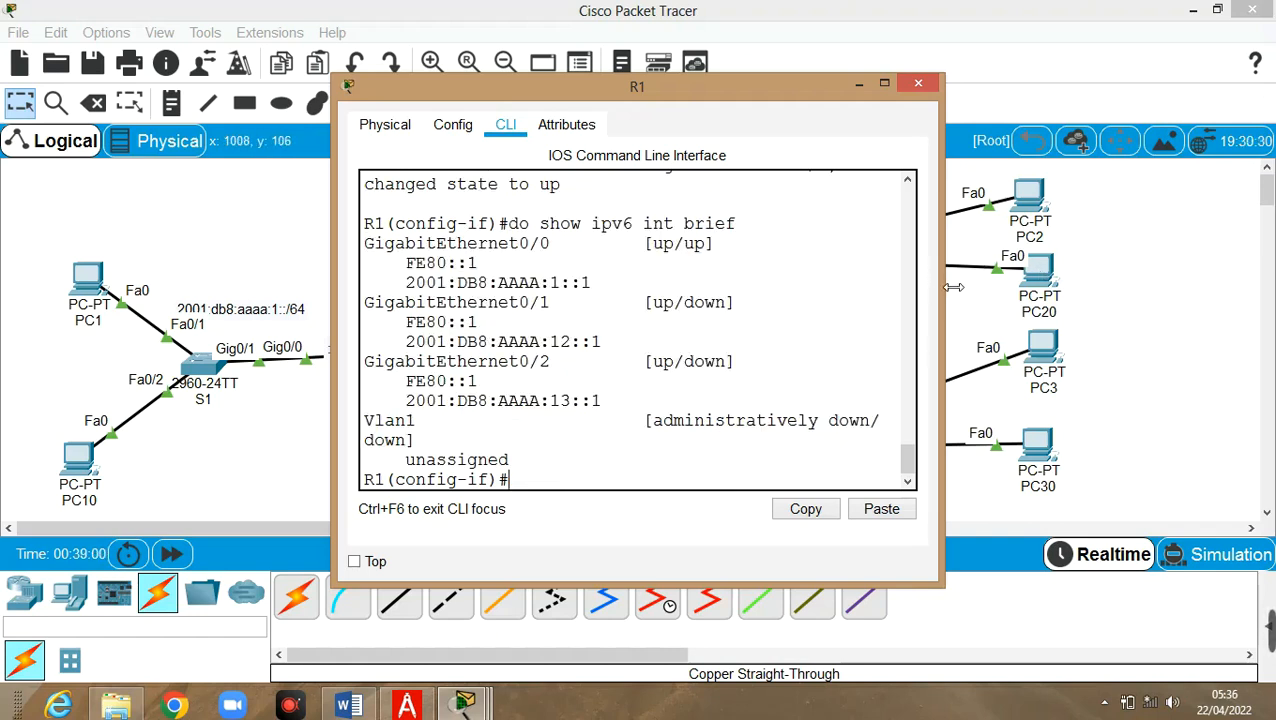
{"action": "left_click_drag", "start_coordinate": [953, 287], "coordinate": [1270, 286]}
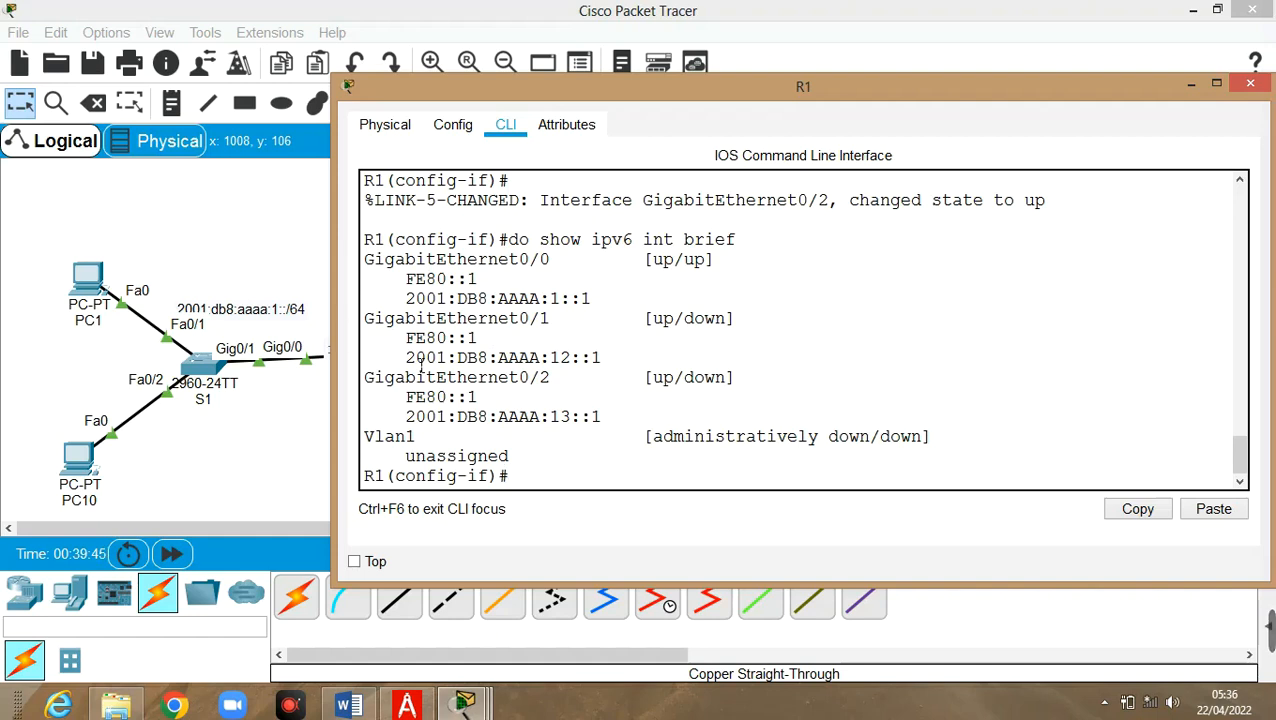
Review R1's IPv6 interface summary, then minimize R1's console and open router R2
{"action": "left_click_drag", "start_coordinate": [631, 93], "coordinate": [596, 540]}
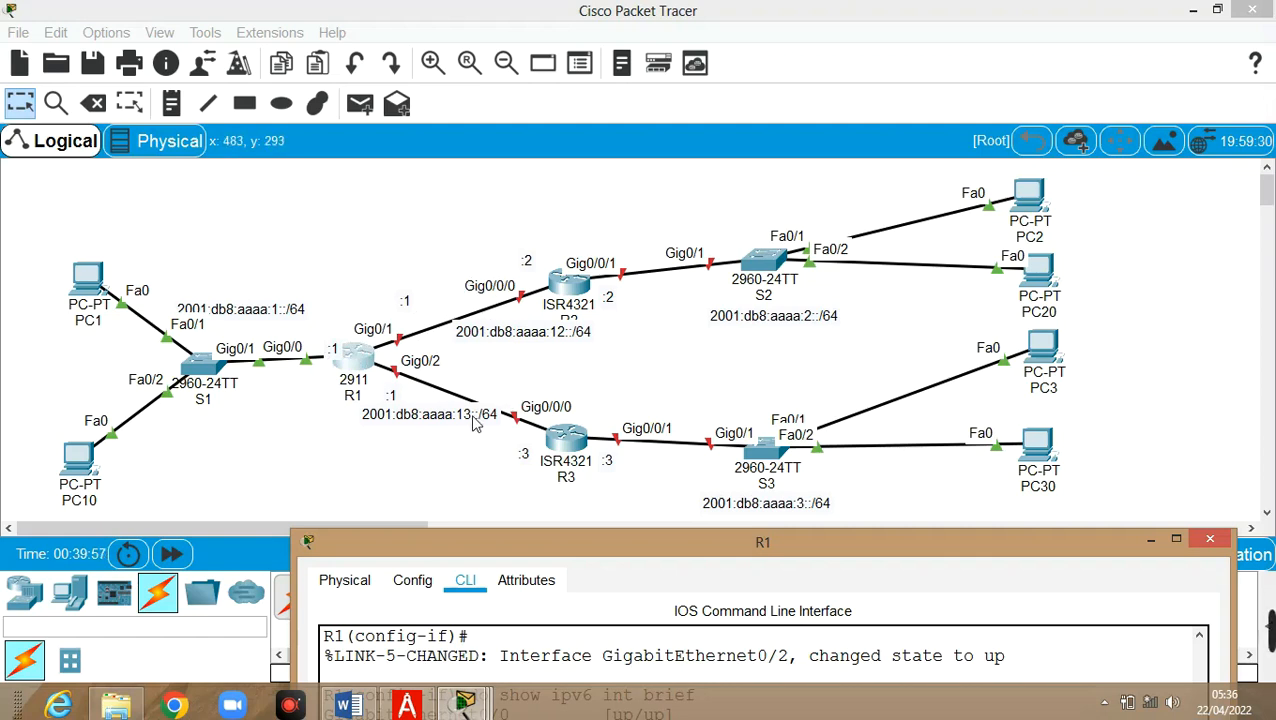
{"action": "left_click_drag", "start_coordinate": [487, 540], "coordinate": [476, 182]}
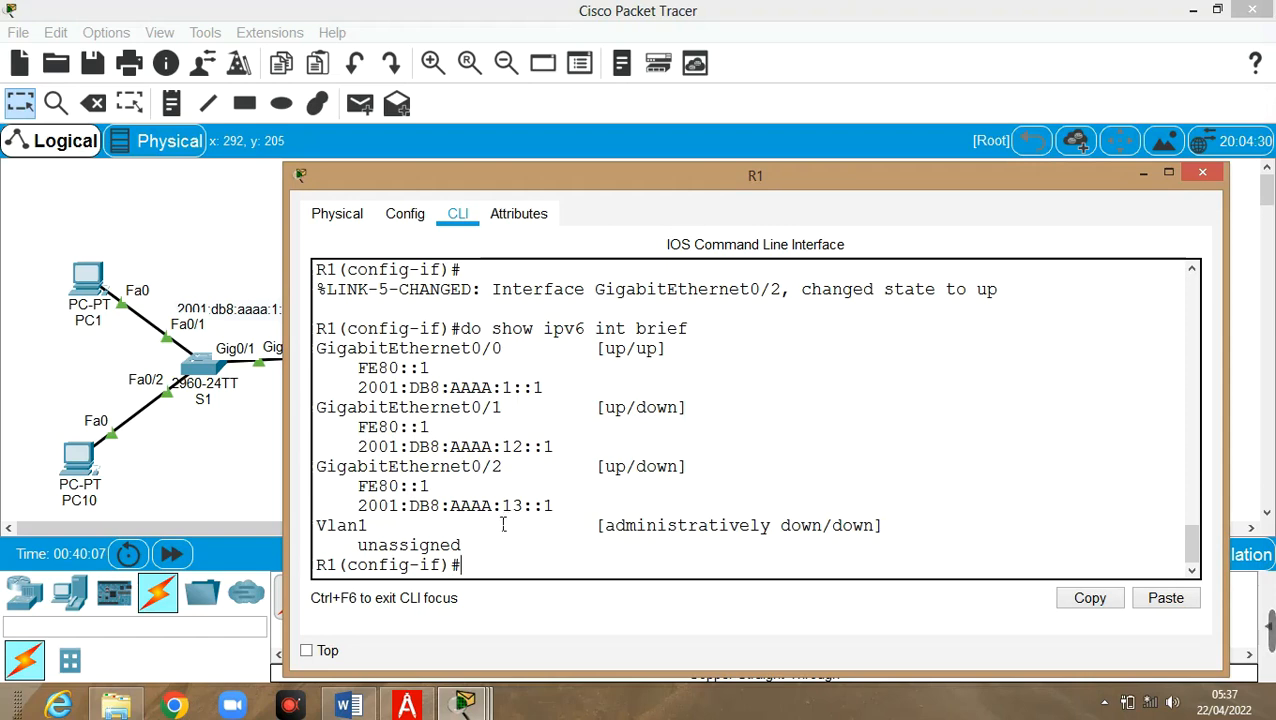
{"action": "left_click", "coordinate": [1143, 174]}
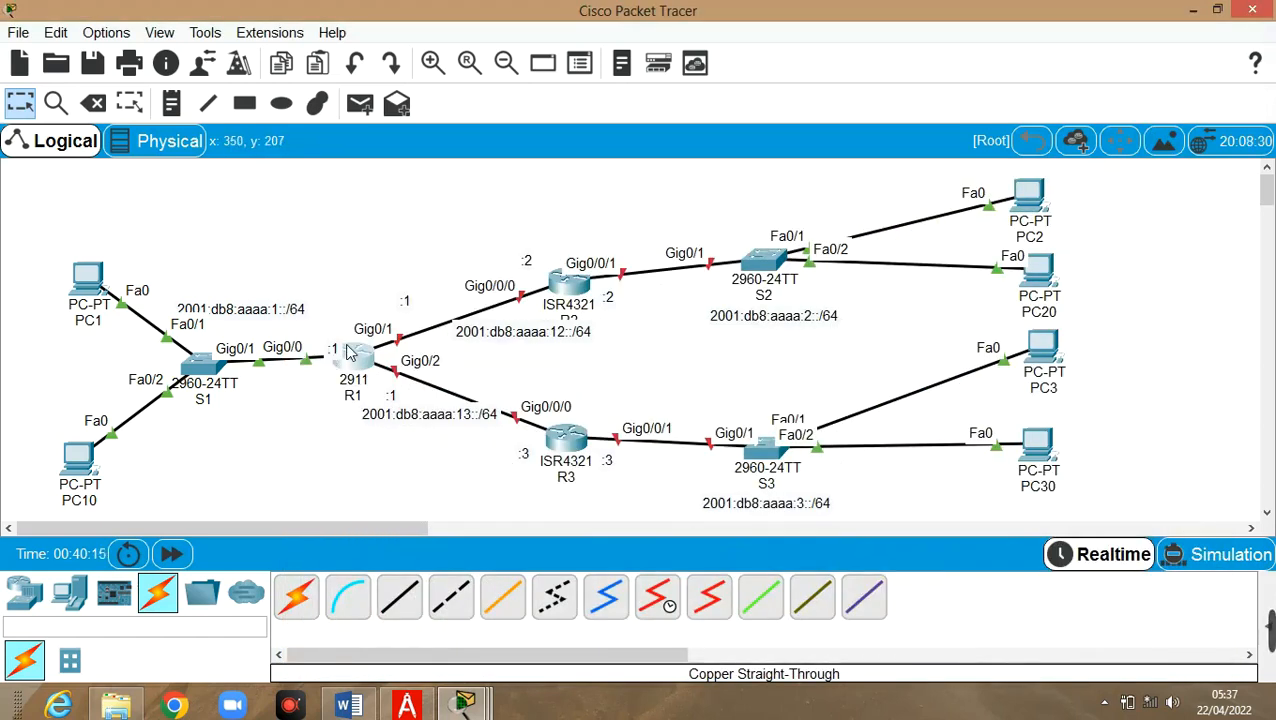
{"action": "left_click", "coordinate": [563, 287]}
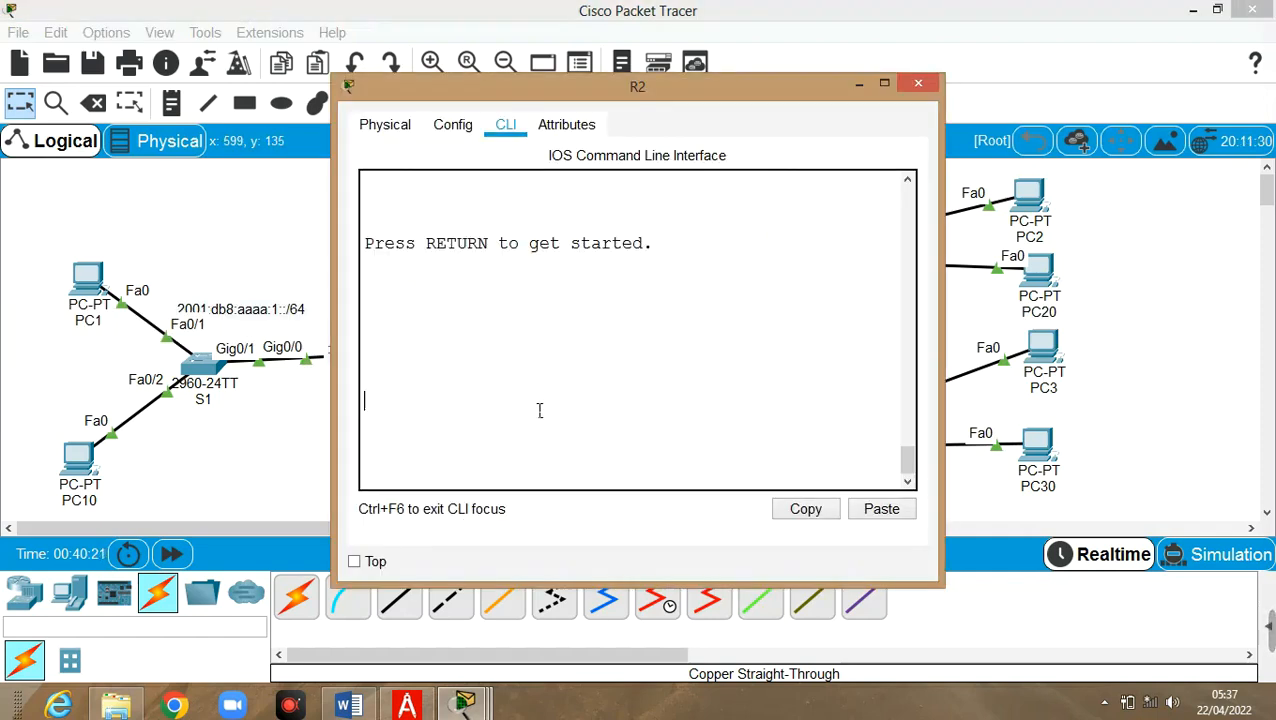
On R2, enter privileged mode and global config, then select interface g0/0/0
{"action": "key", "text": "Return"}
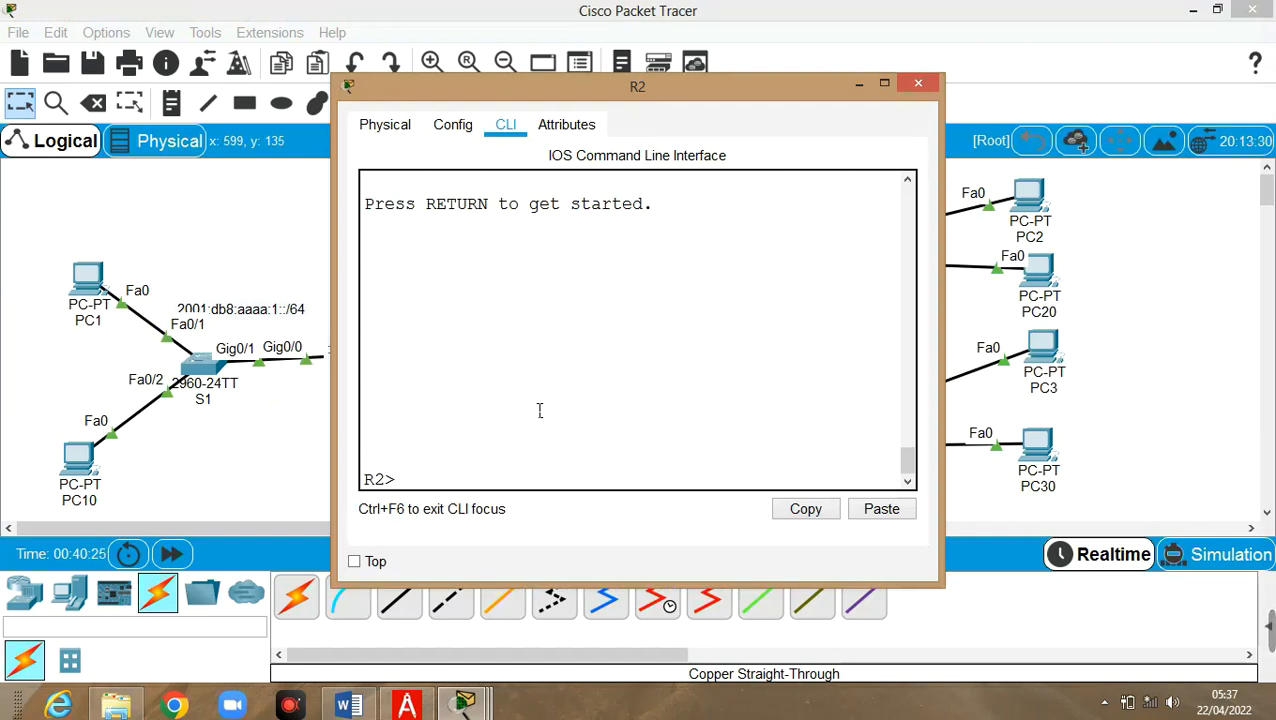
{"action": "type", "text": "en"}
{"action": "key", "text": "Return"}
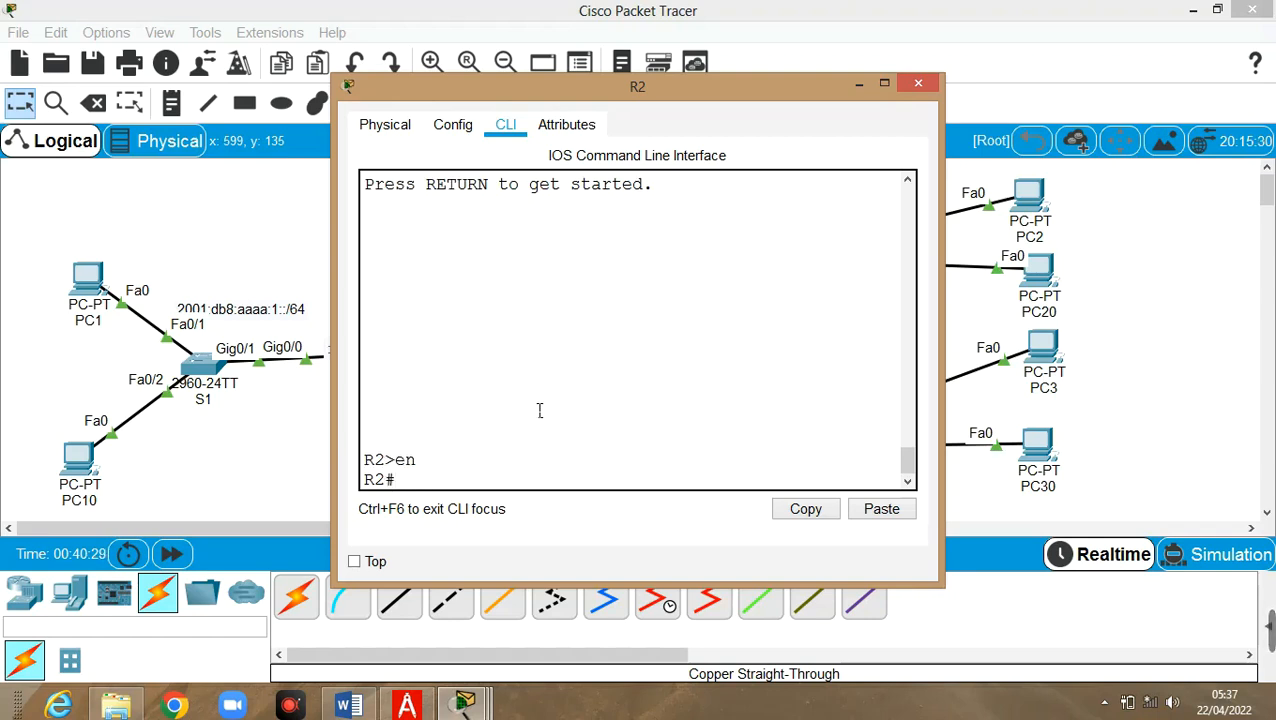
{"action": "type", "text": "conf t"}
{"action": "key", "text": "Return"}
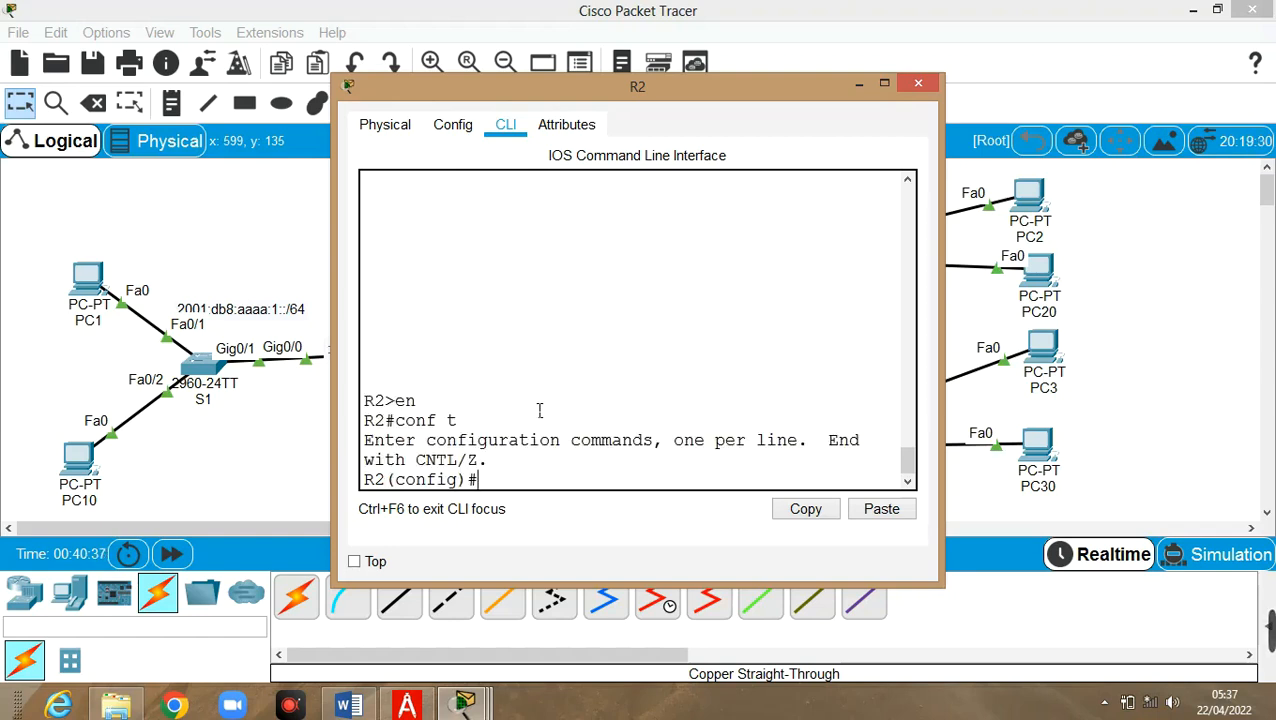
{"action": "type", "text": "int g0/0/0"}
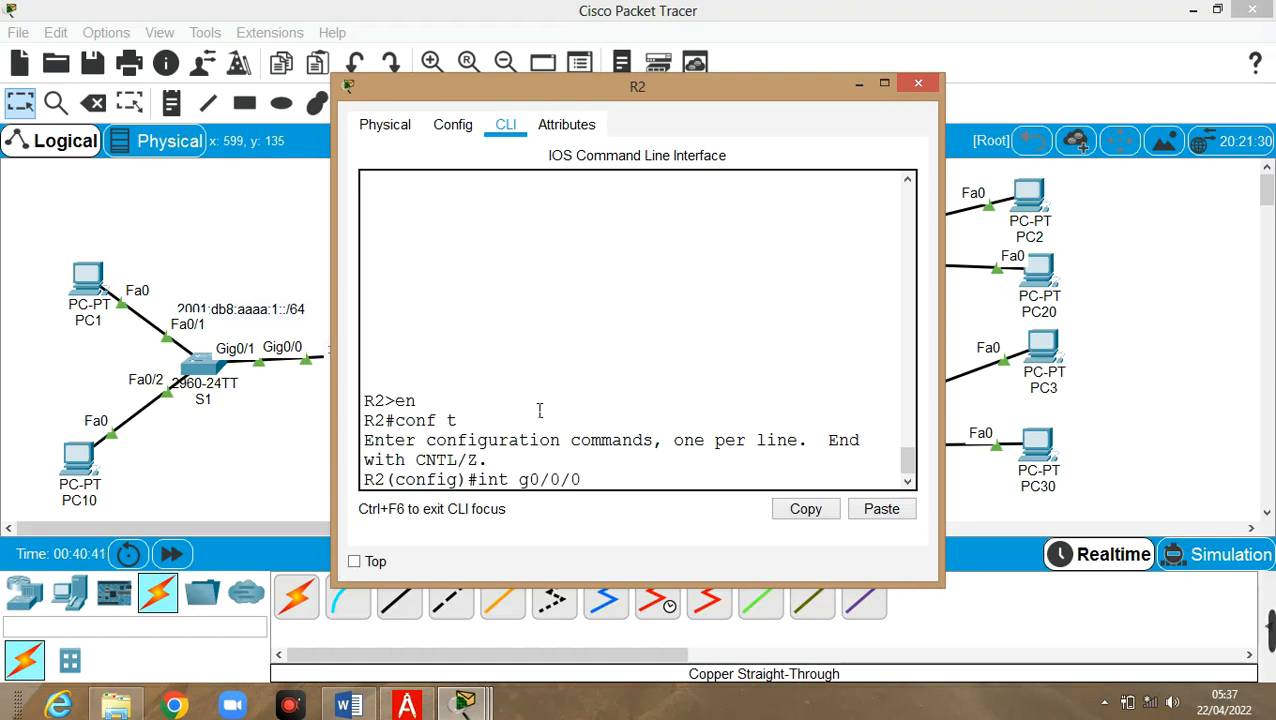
{"action": "key", "text": "Return"}
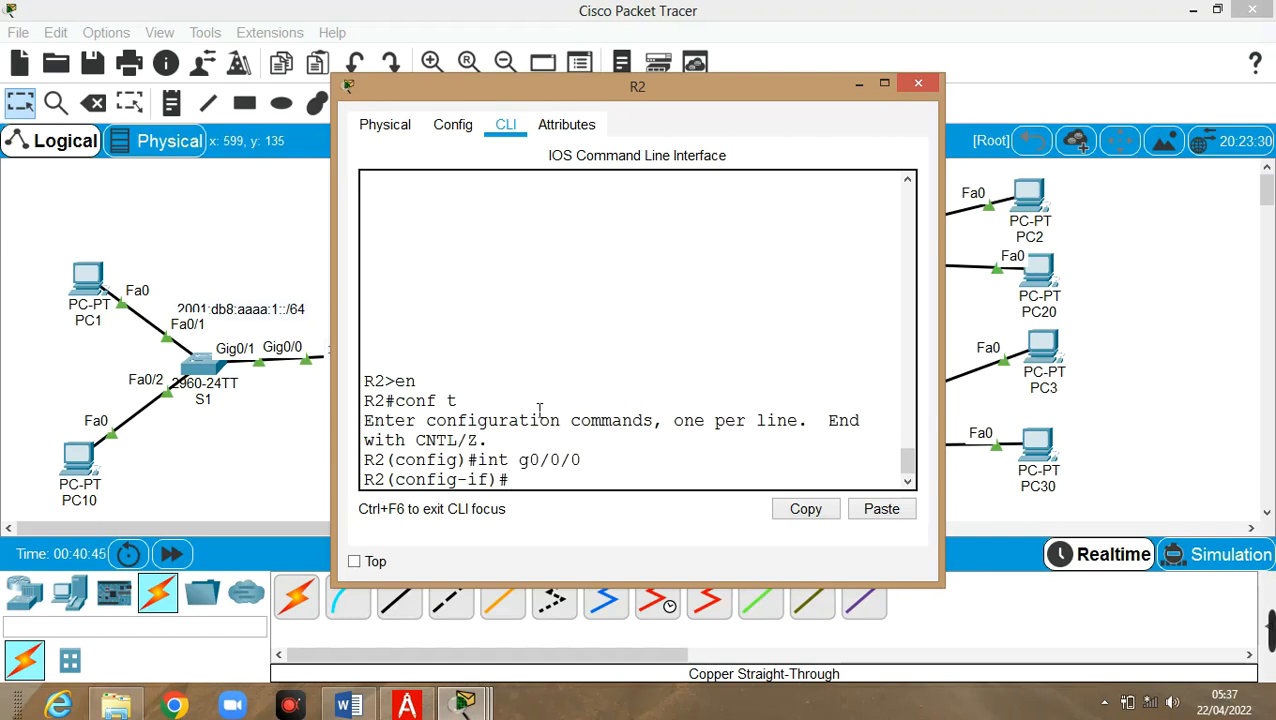
{"action": "type", "text": "no sht"}
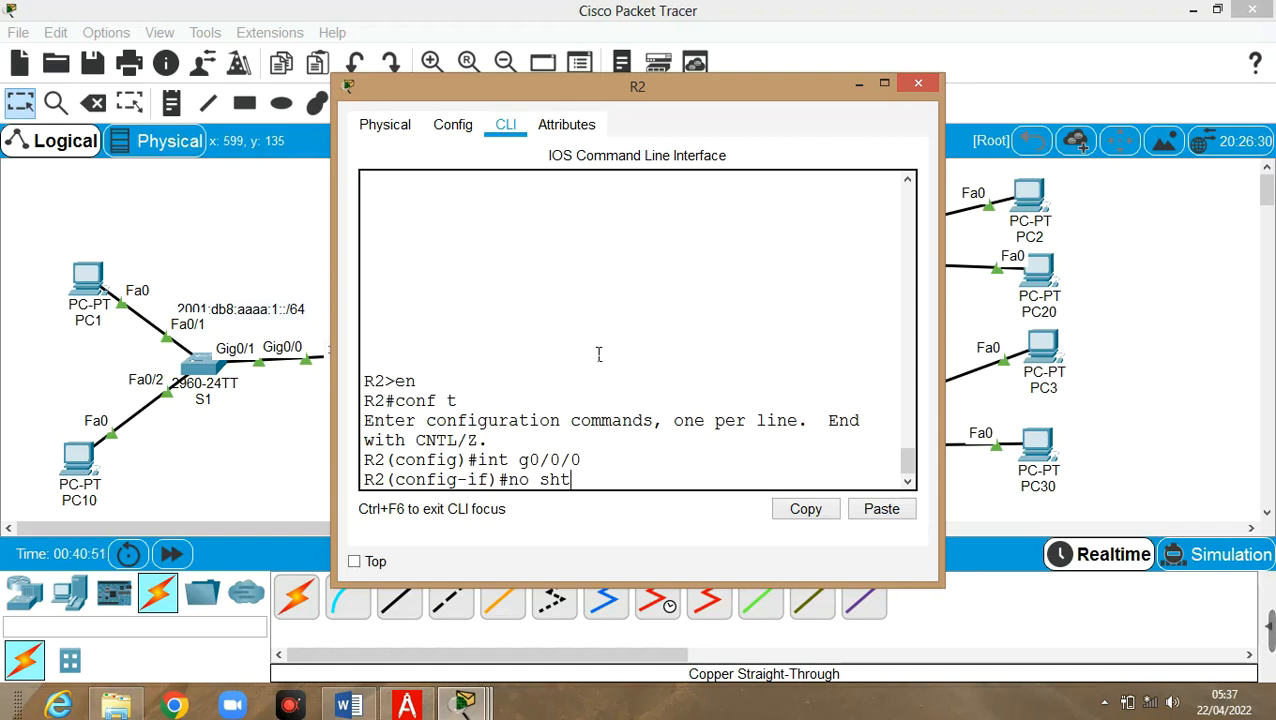
{"action": "left_click_drag", "start_coordinate": [757, 96], "coordinate": [710, 430]}
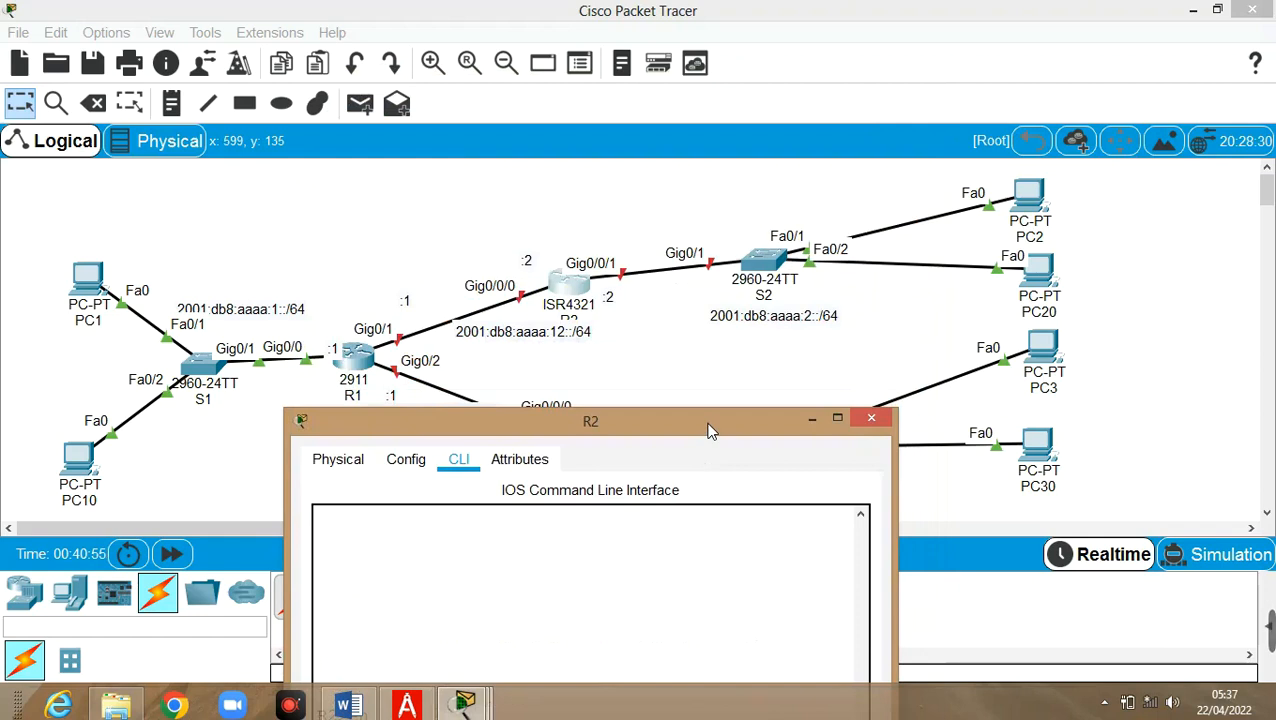
Fix the typo and enable R2's G0/0/0 with no shut
{"action": "left_click_drag", "start_coordinate": [710, 430], "coordinate": [1088, 71]}
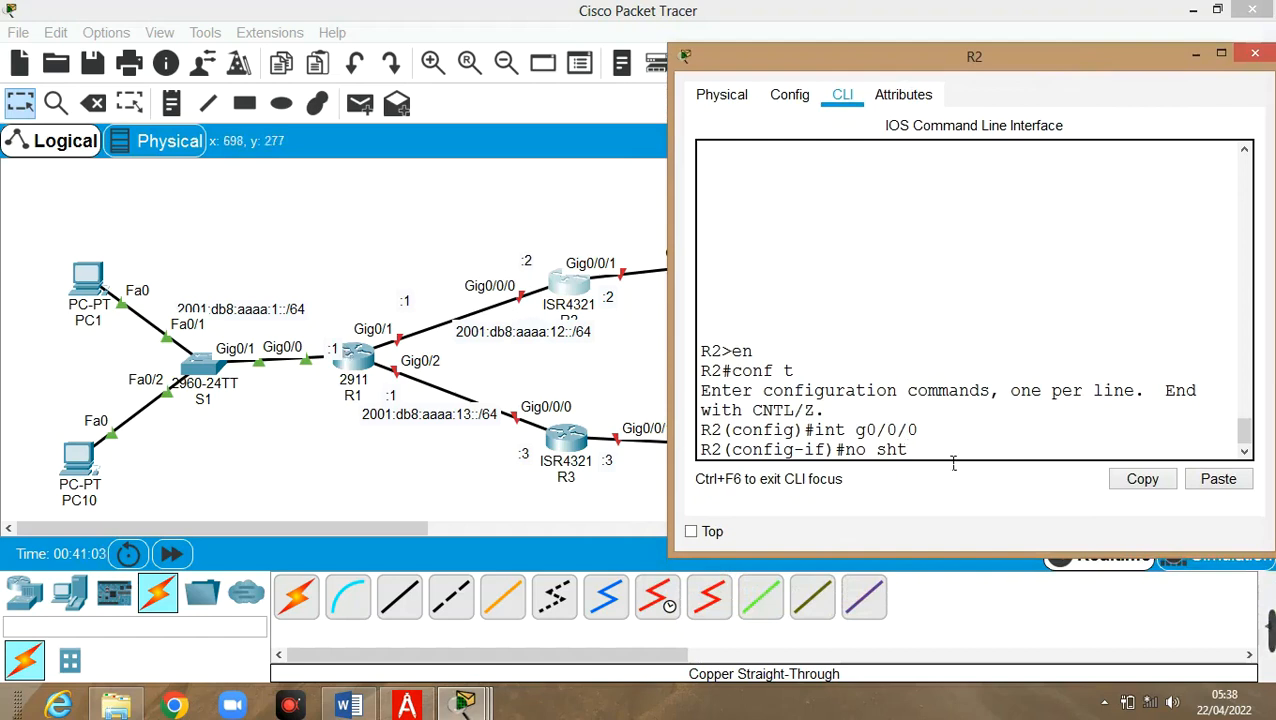
{"action": "key", "text": "BackSpace"}
{"action": "type", "text": "ut"}
{"action": "key", "text": "Return"}
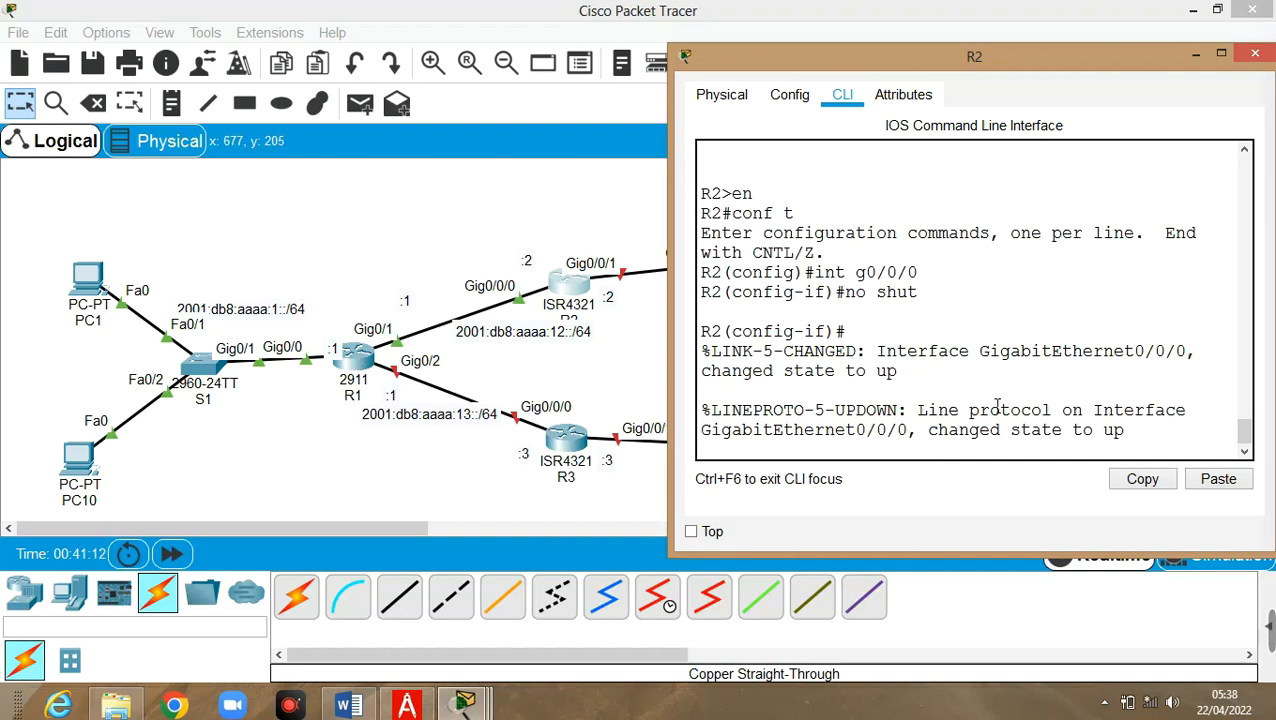
{"action": "key", "text": "Return"}
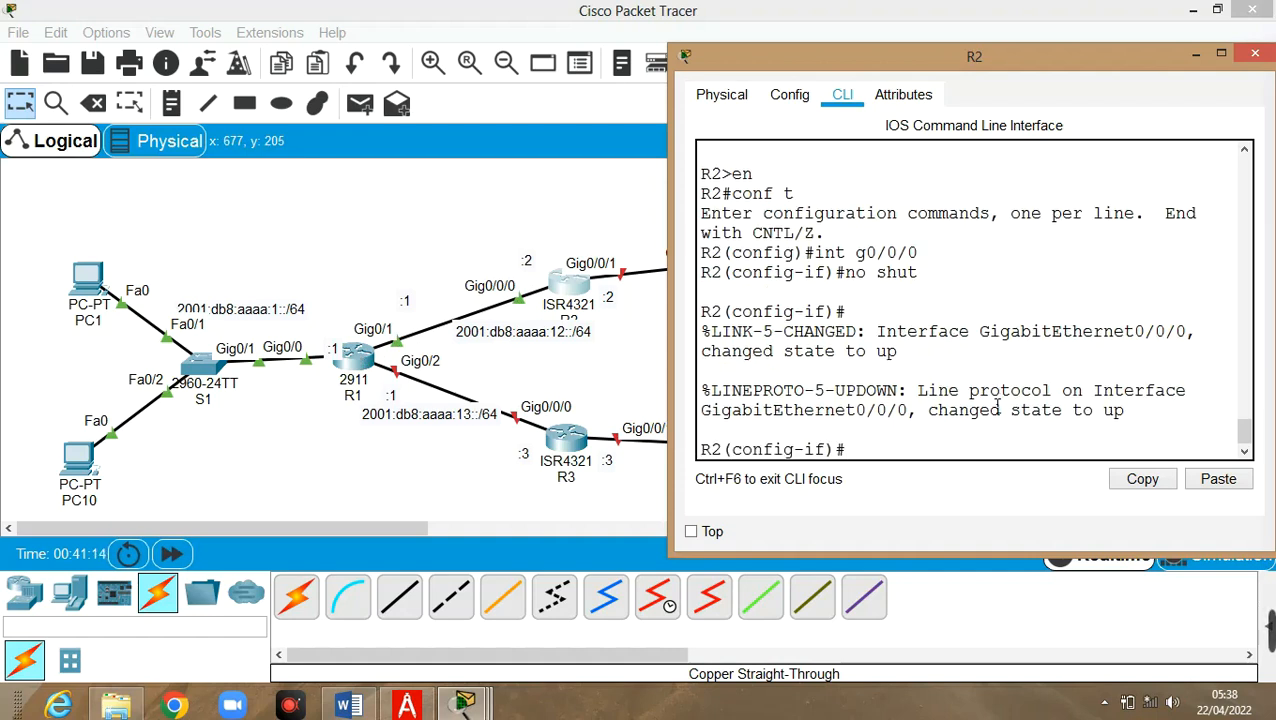
Assign link-local address fe80::2 to R2's G0/0/0
{"action": "type", "text": "ipv6 add"}
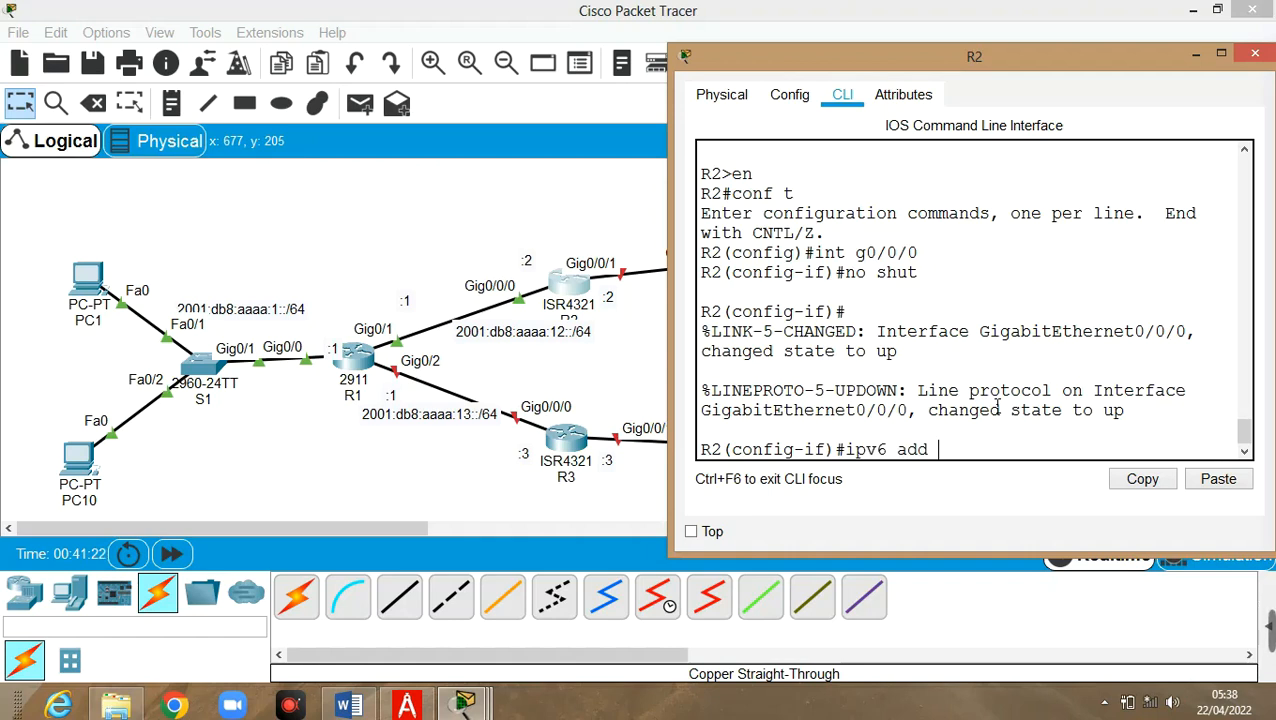
{"action": "type", "text": " fe80::2"}
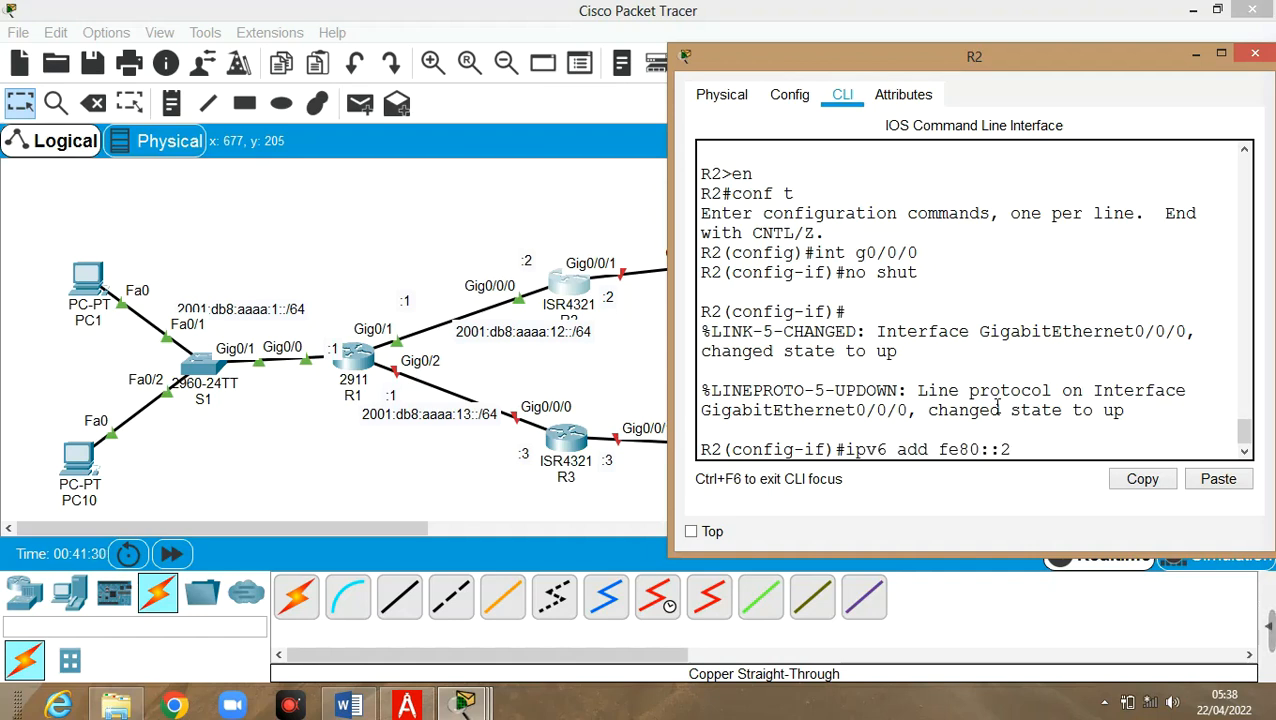
{"action": "type", "text": "link-local"}
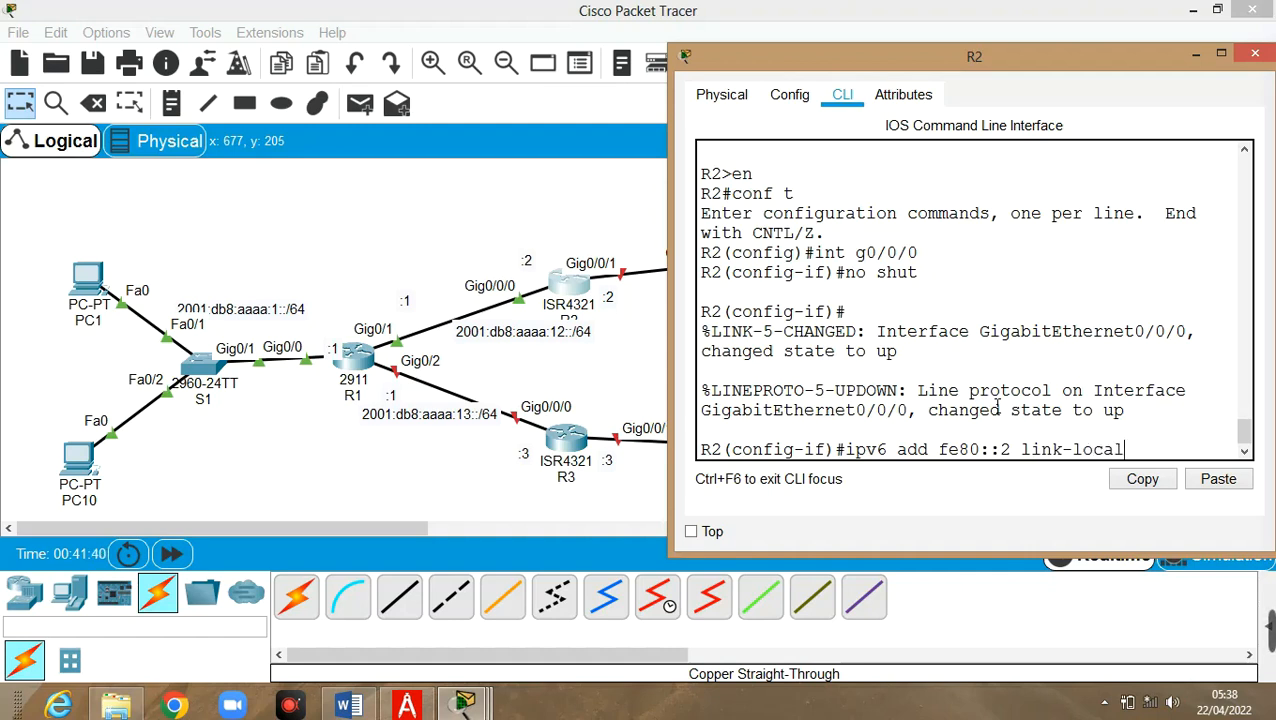
{"action": "key", "text": "Return"}
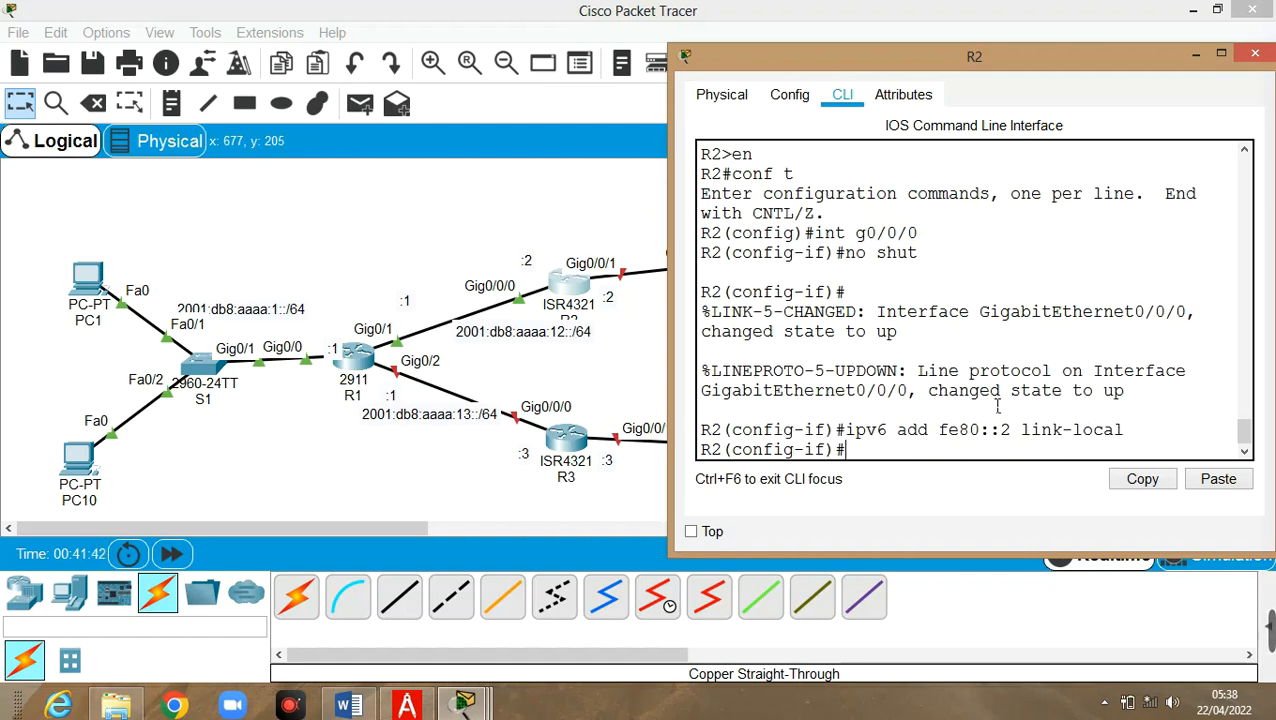
Edit the recalled ipv6 address command to give G0/0/0 2001:db8:aaaa:12::2/64
{"action": "key", "text": "Up"}
{"action": "key", "text": "BackSpace"}
{"action": "key", "text": "BackSpace"}
{"action": "key", "text": "BackSpace"}
{"action": "key", "text": "BackSpace"}
{"action": "key", "text": "BackSpace"}
{"action": "key", "text": "BackSpace"}
{"action": "key", "text": "BackSpace"}
{"action": "key", "text": "BackSpace"}
{"action": "key", "text": "BackSpace"}
{"action": "key", "text": "BackSpace"}
{"action": "key", "text": "BackSpace"}
{"action": "key", "text": "BackSpace"}
{"action": "key", "text": "BackSpace"}
{"action": "key", "text": "BackSpace"}
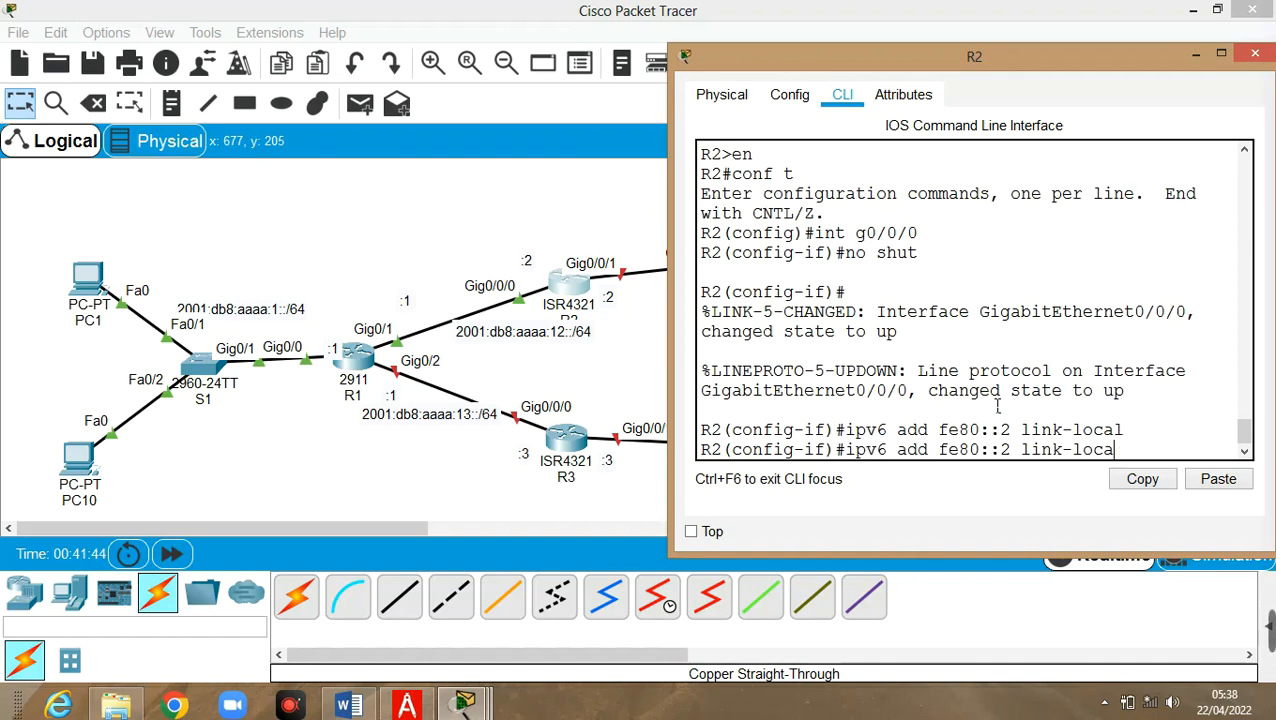
{"action": "key", "text": "BackSpace"}
{"action": "key", "text": "BackSpace"}
{"action": "key", "text": "BackSpace"}
{"action": "key", "text": "BackSpace"}
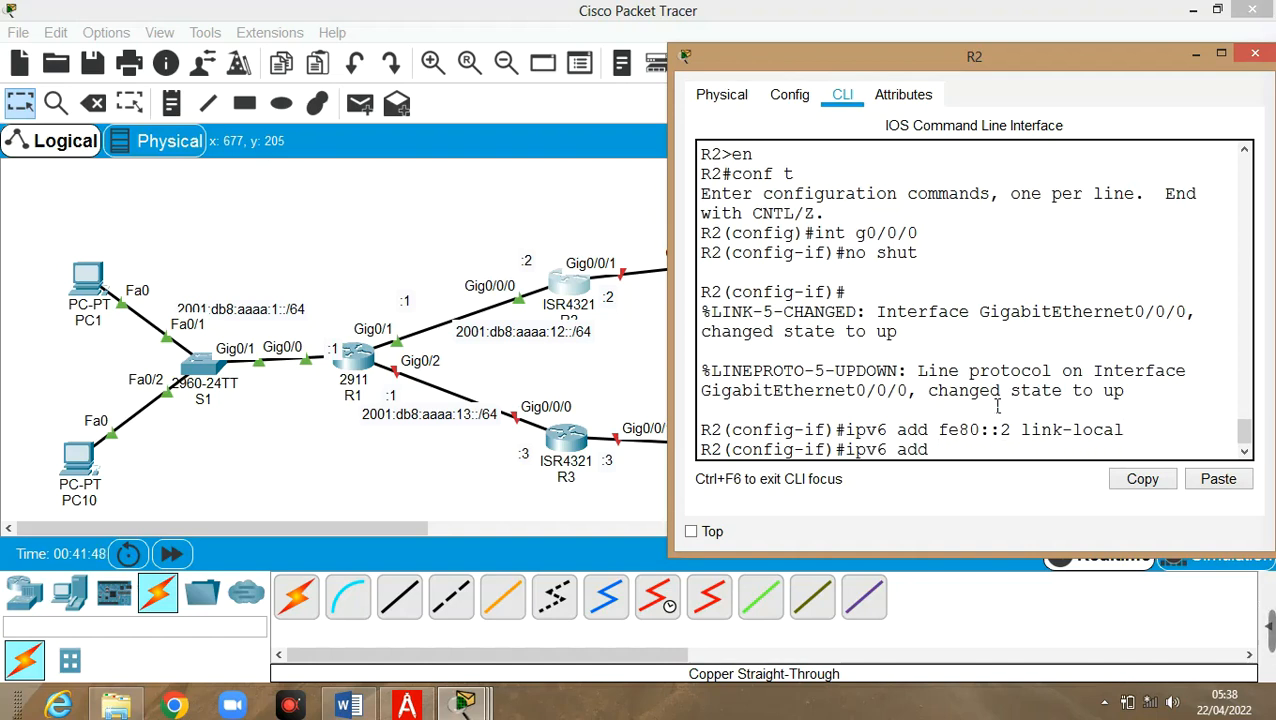
{"action": "type", "text": "2001:db8"}
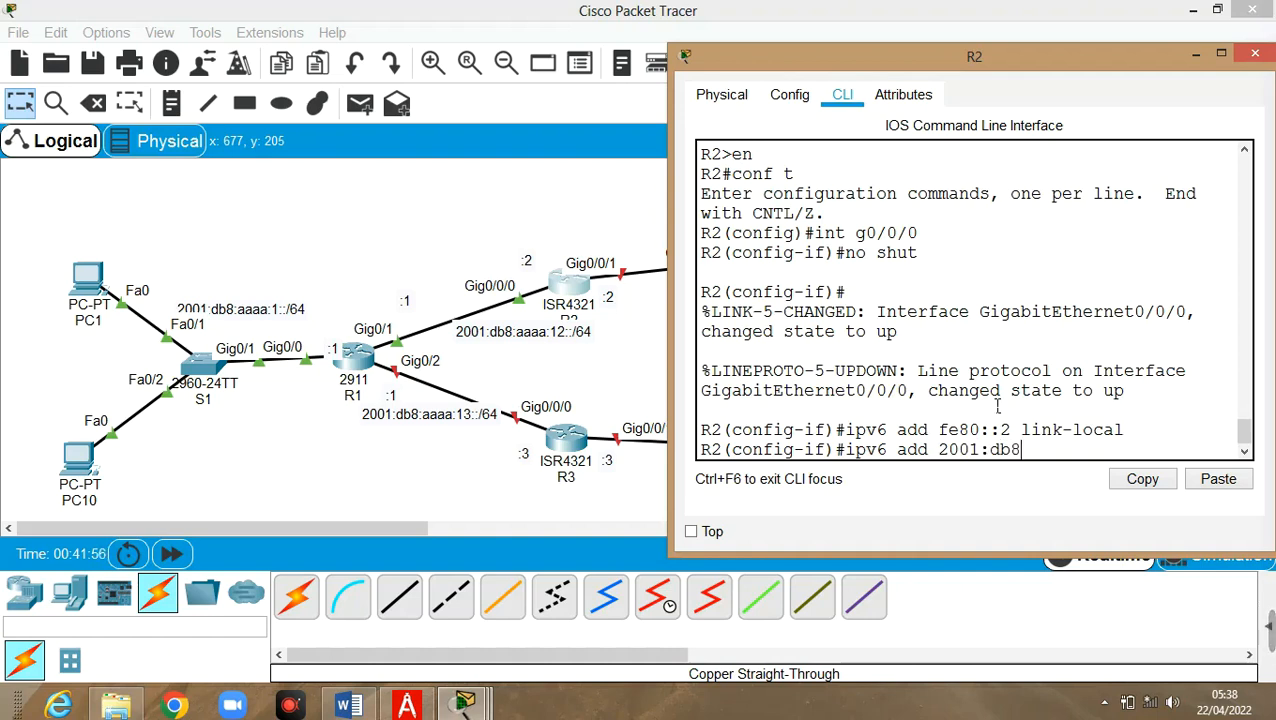
{"action": "type", "text": ":aaaa:"}
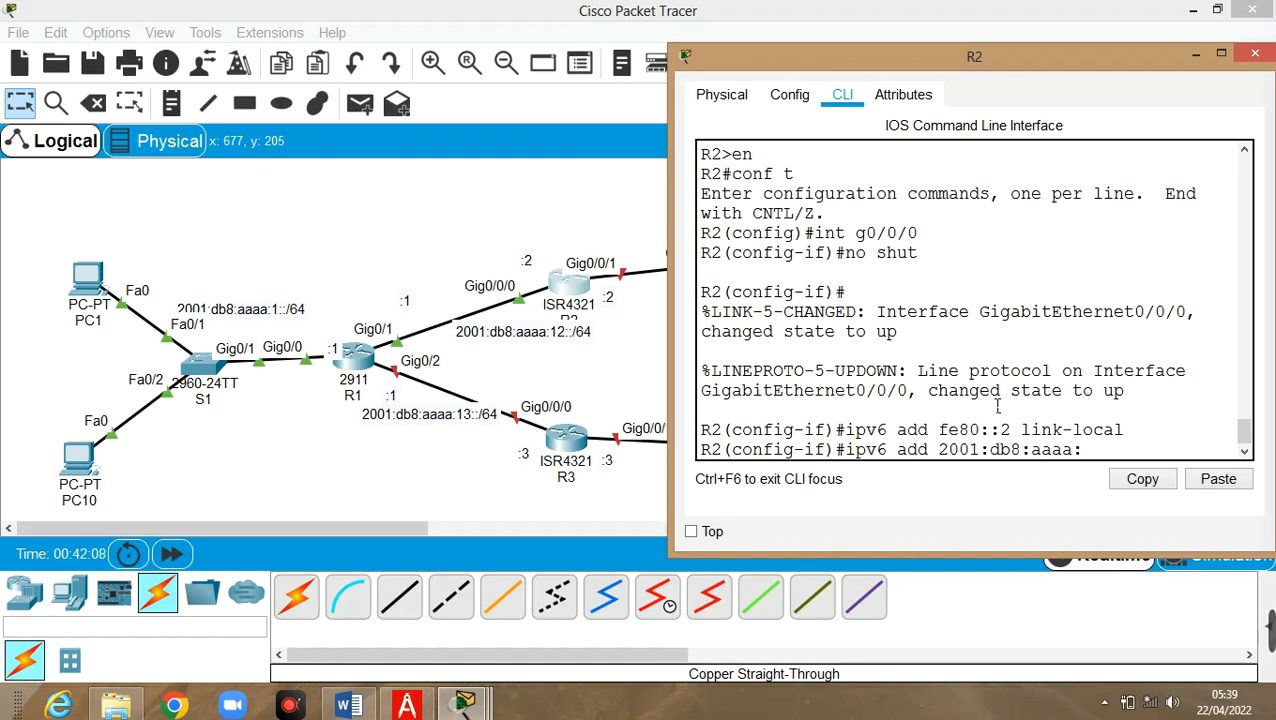
{"action": "type", "text": "12::2/64"}
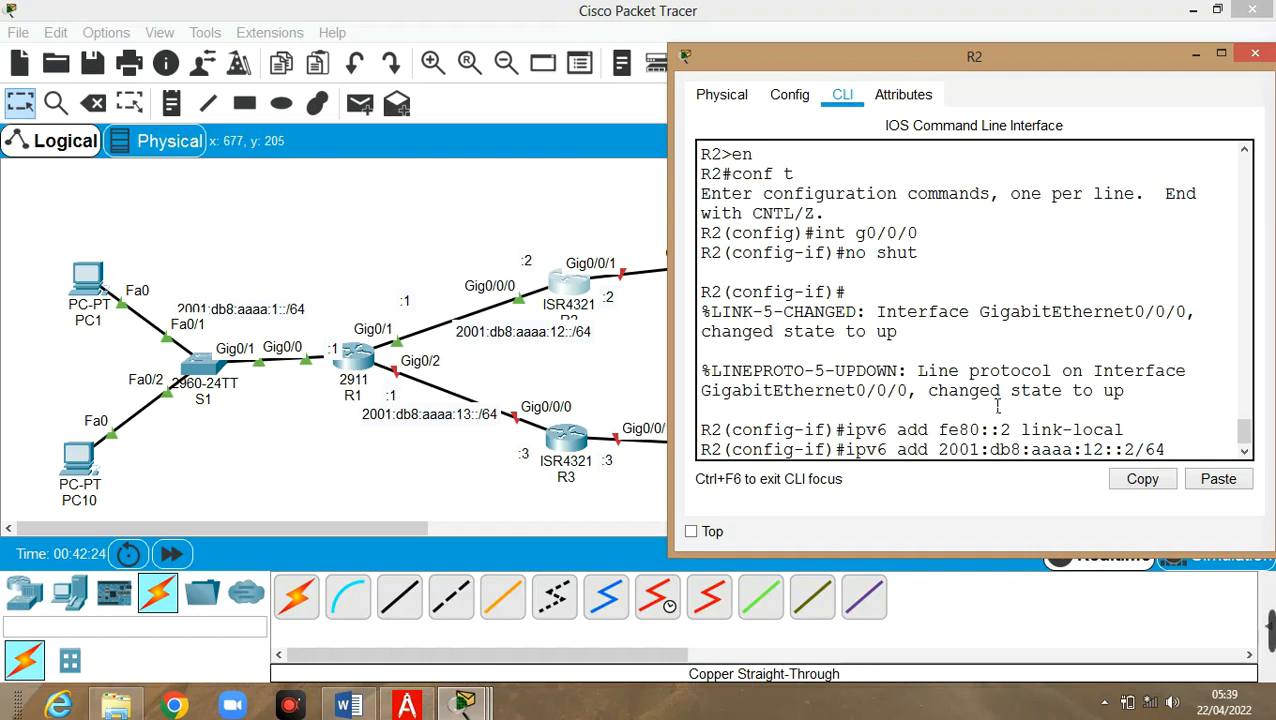
{"action": "key", "text": "Return"}
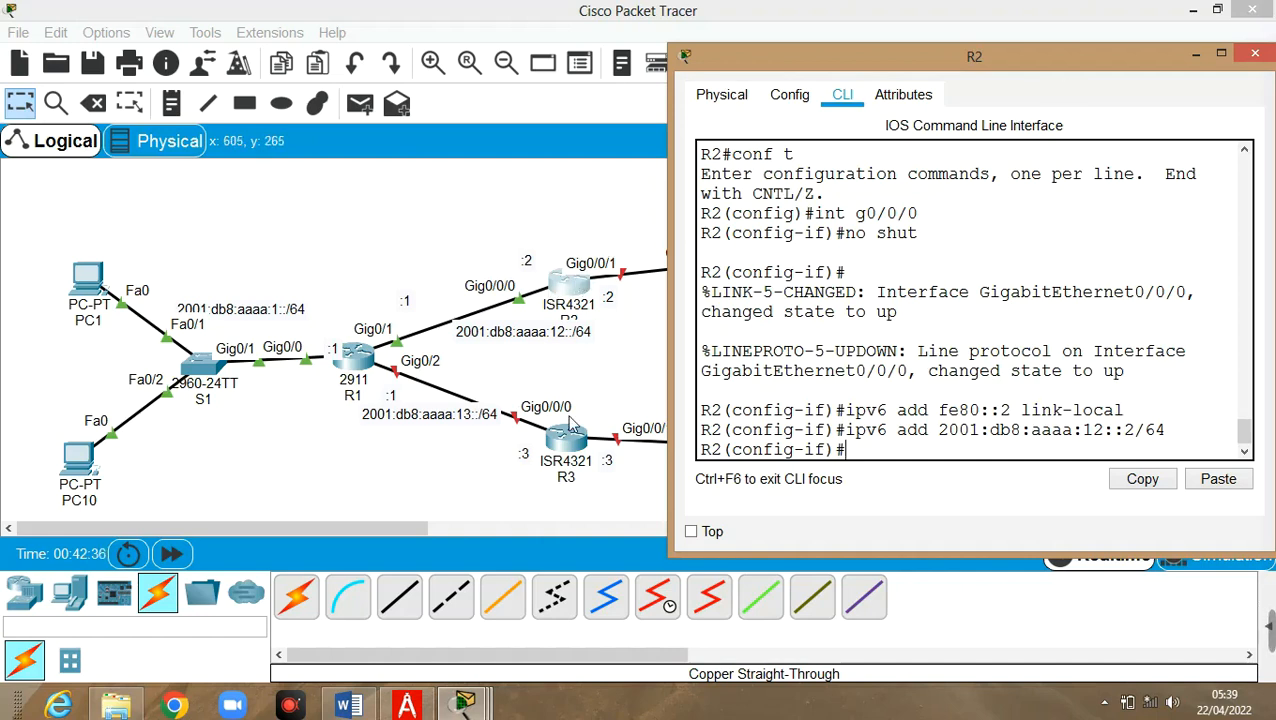
Check R2's port summary showing G0/0/0 up with 2001:DB8:AAAA:12::2/64, then reopen R2's console
{"action": "left_click", "coordinate": [400, 470]}
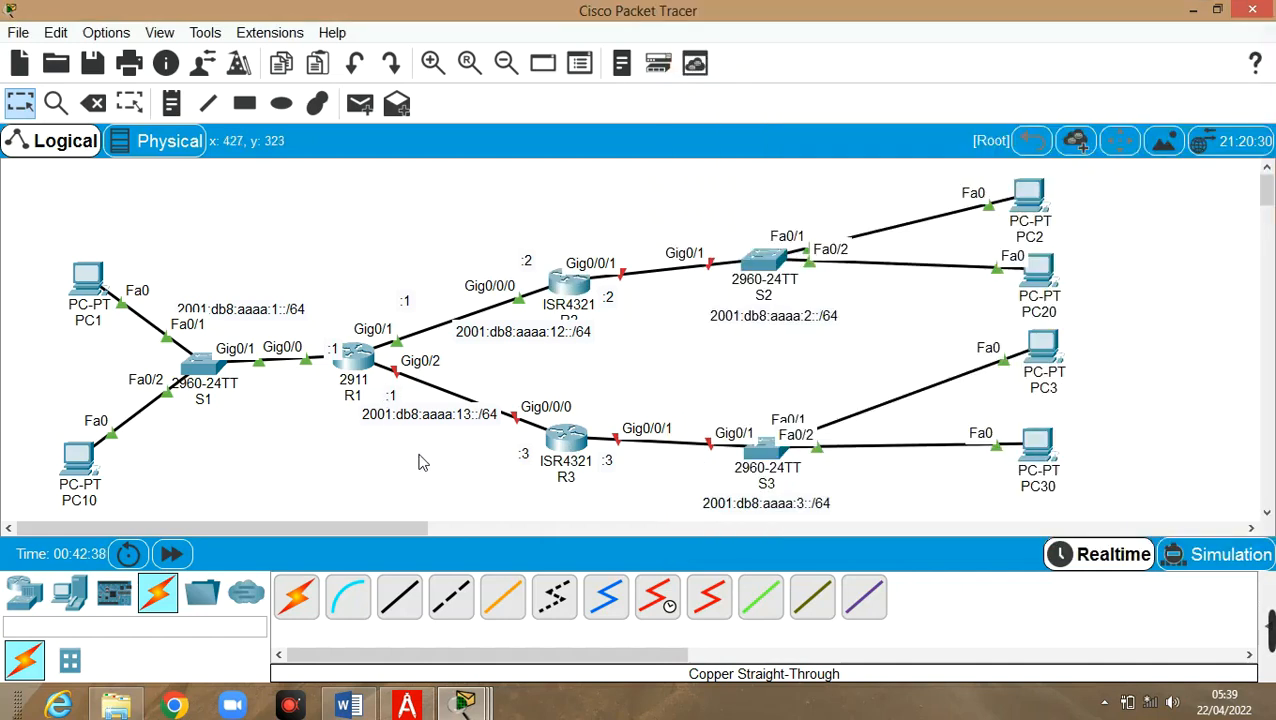
{"action": "mouse_move", "coordinate": [568, 289]}
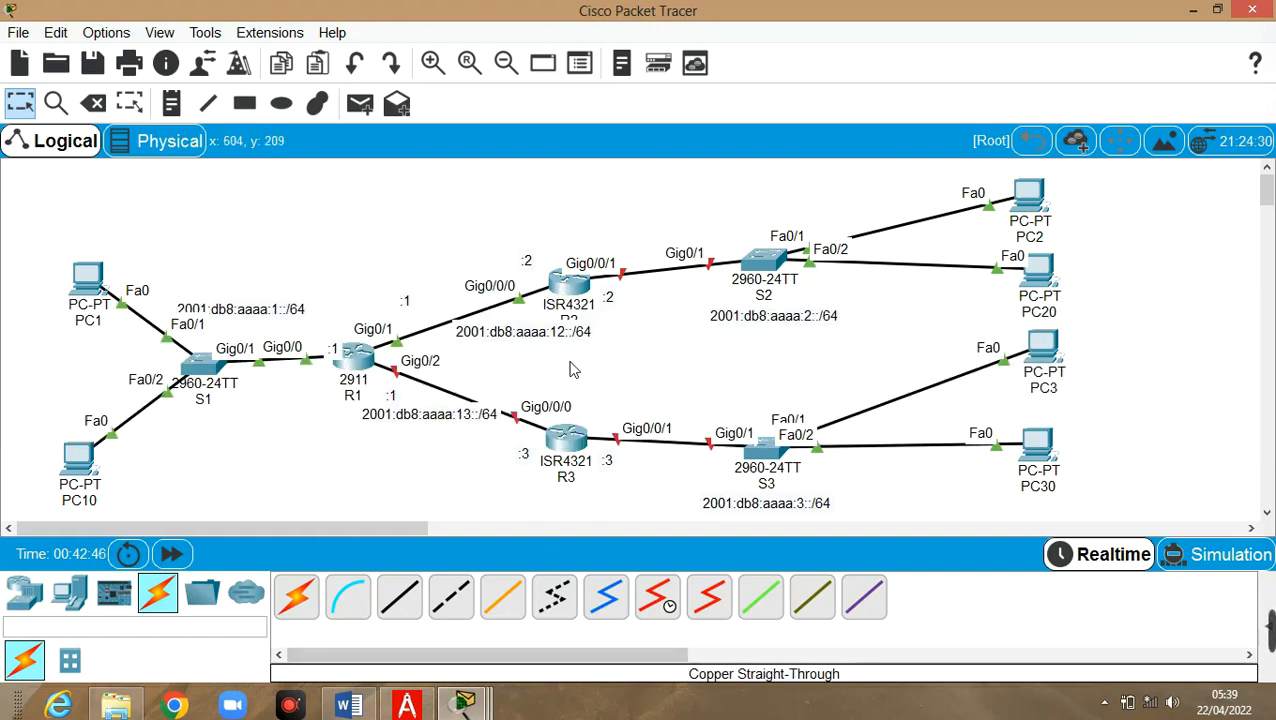
{"action": "left_click", "coordinate": [571, 295]}
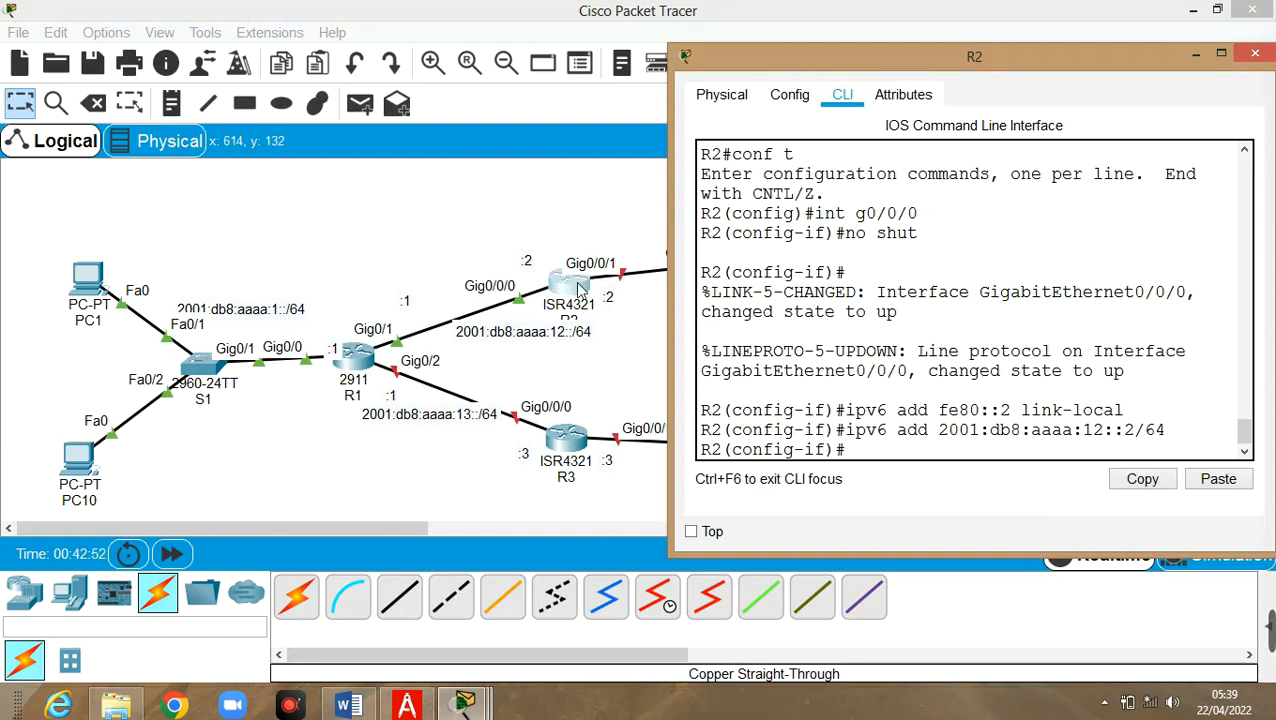
Switch to R2's interface g0/0/1 and enable it with no shut
{"action": "key", "text": "Up"}
{"action": "key", "text": "Up"}
{"action": "key", "text": "Up"}
{"action": "key", "text": "Up"}
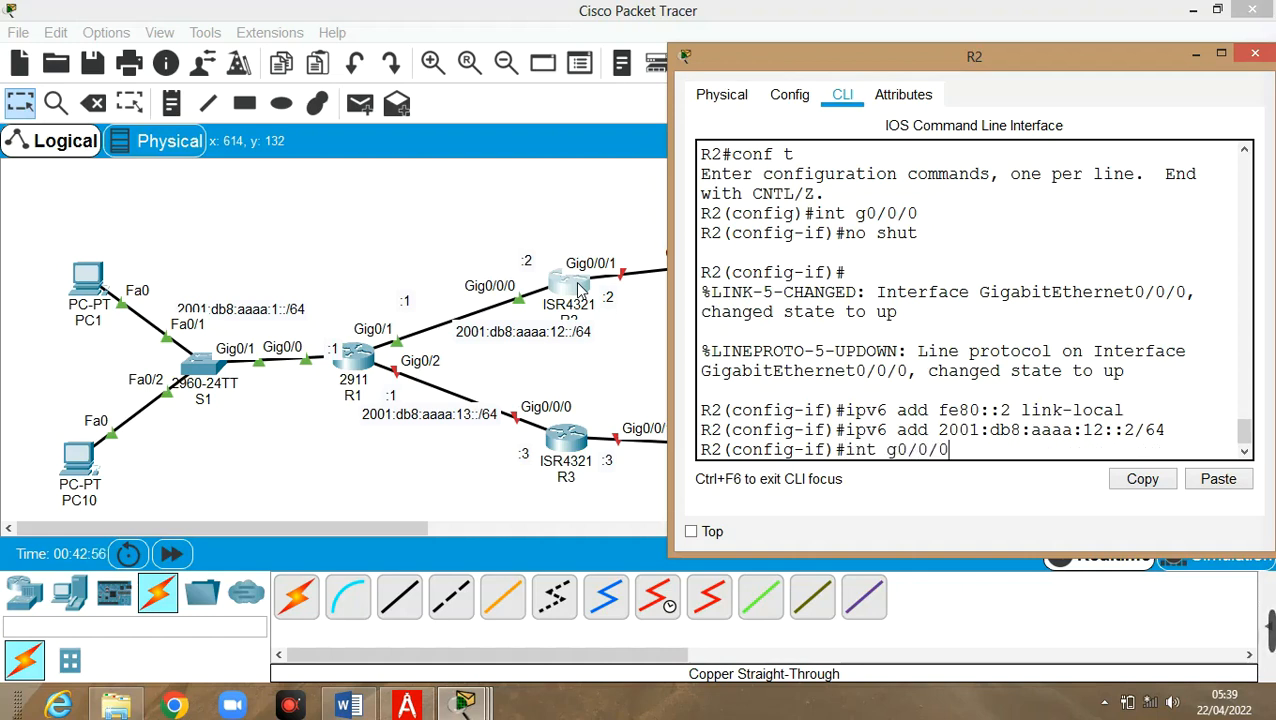
{"action": "key", "text": "BackSpace"}
{"action": "type", "text": "1"}
{"action": "key", "text": "Return"}
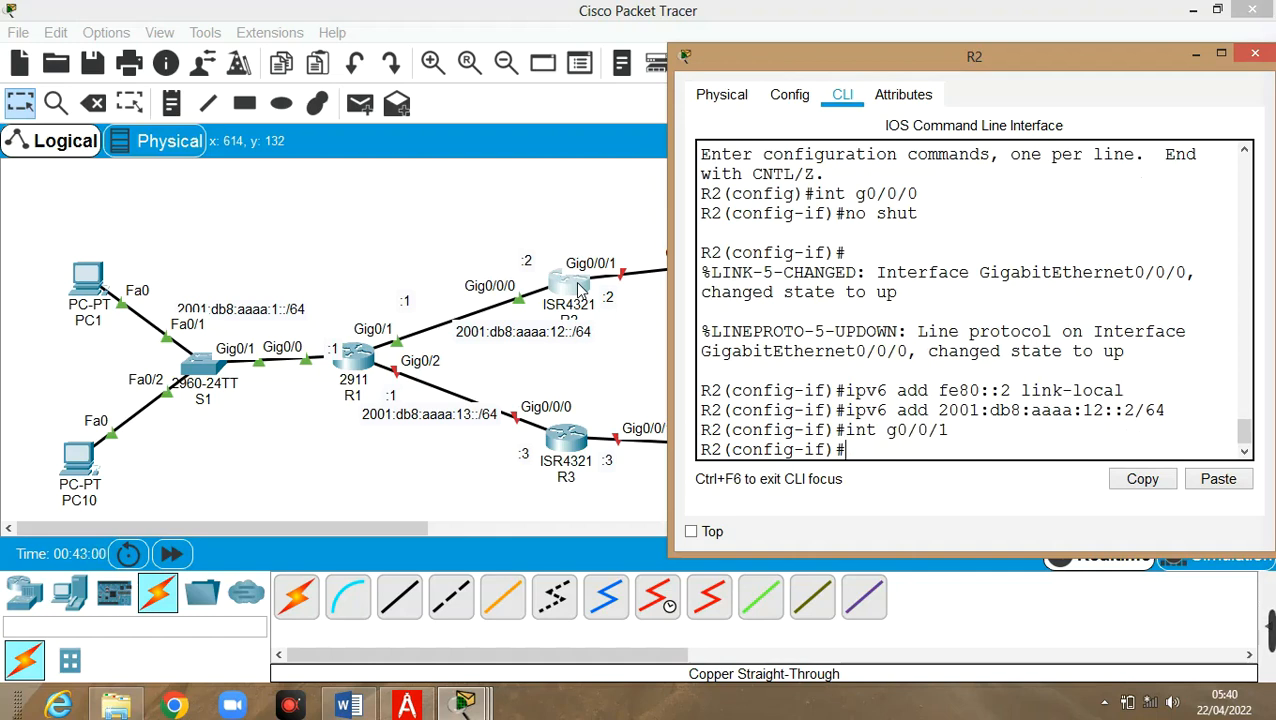
{"action": "type", "text": "no shut"}
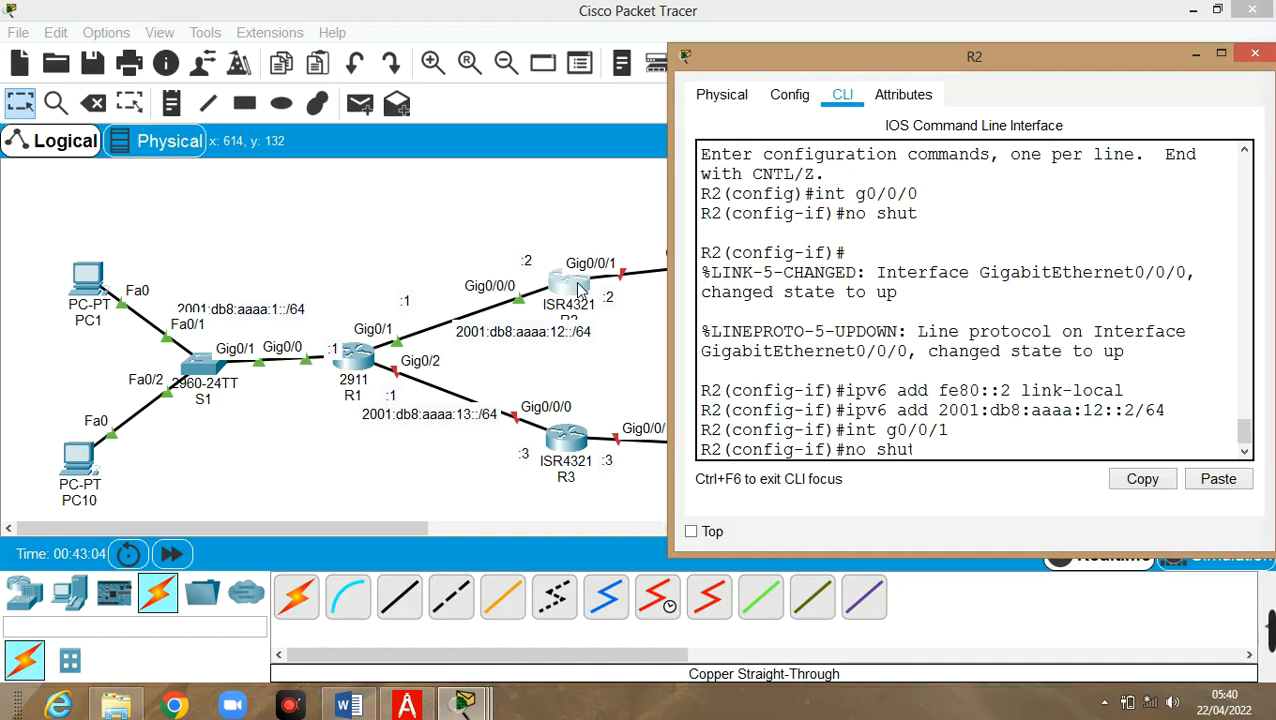
{"action": "key", "text": "Return"}
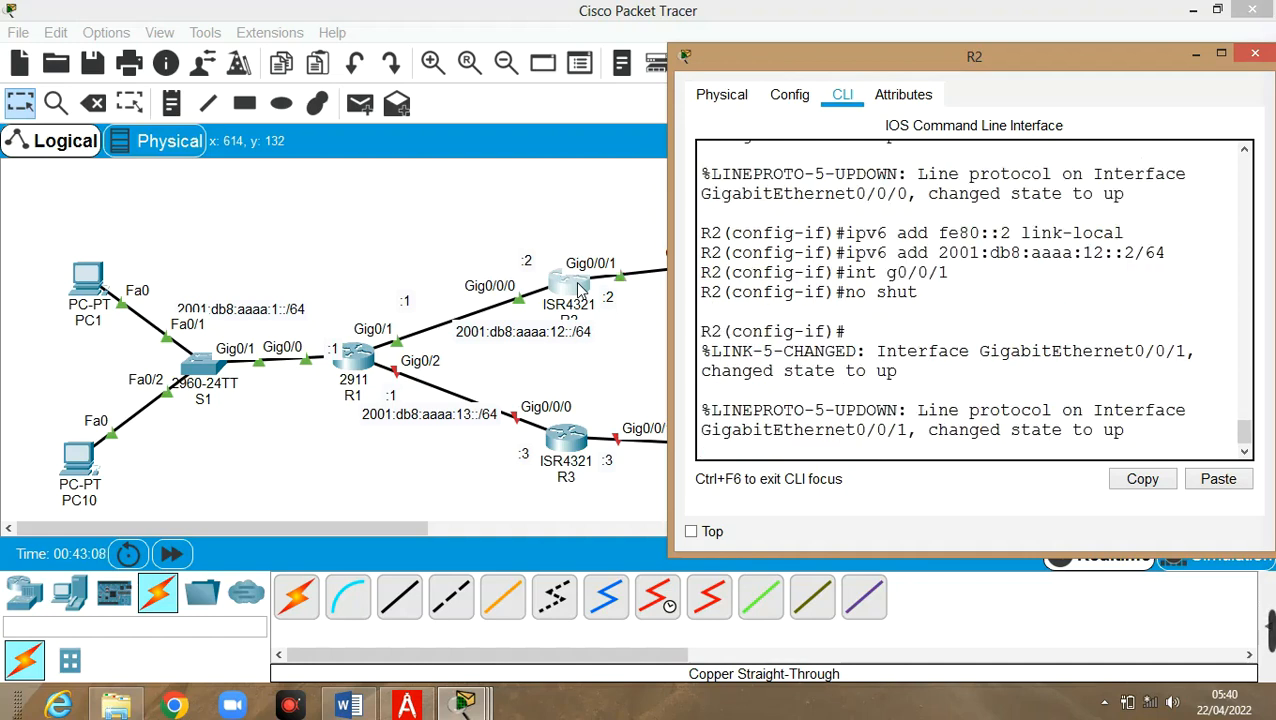
Give G0/0/1 address 2001:db8:aaaa:2::2/64 and link-local fe80::2 via recalled commands
{"action": "key", "text": "Up"}
{"action": "key", "text": "Up"}
{"action": "key", "text": "Up"}
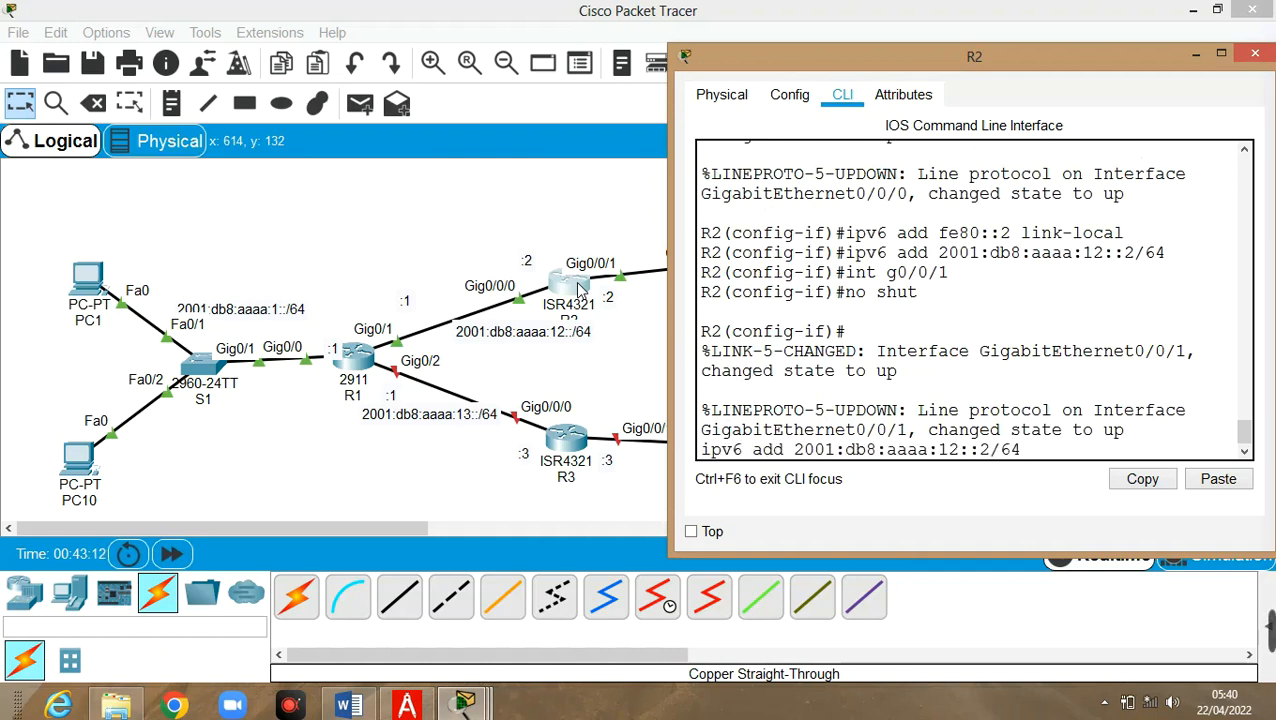
{"action": "key", "text": "Left"}
{"action": "key", "text": "Left"}
{"action": "key", "text": "Left"}
{"action": "key", "text": "Left"}
{"action": "key", "text": "Left"}
{"action": "key", "text": "Left"}
{"action": "key", "text": "Left"}
{"action": "key", "text": "BackSpace"}
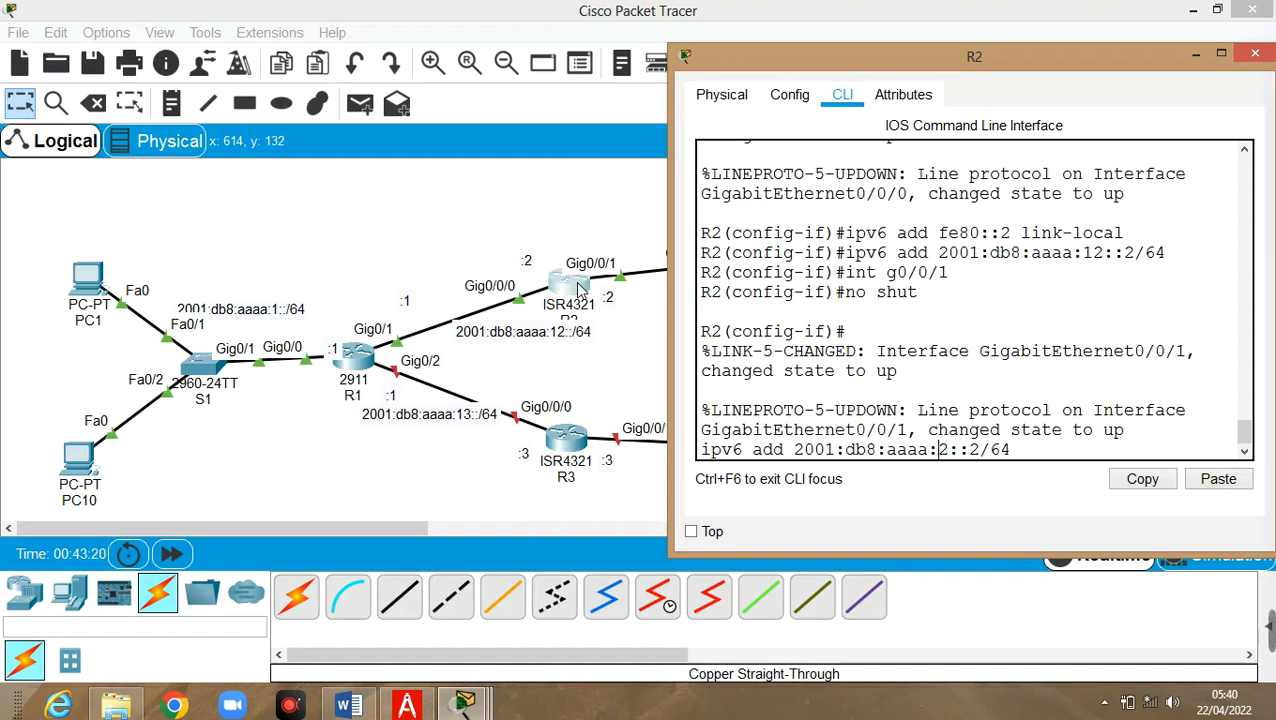
{"action": "key", "text": "Return"}
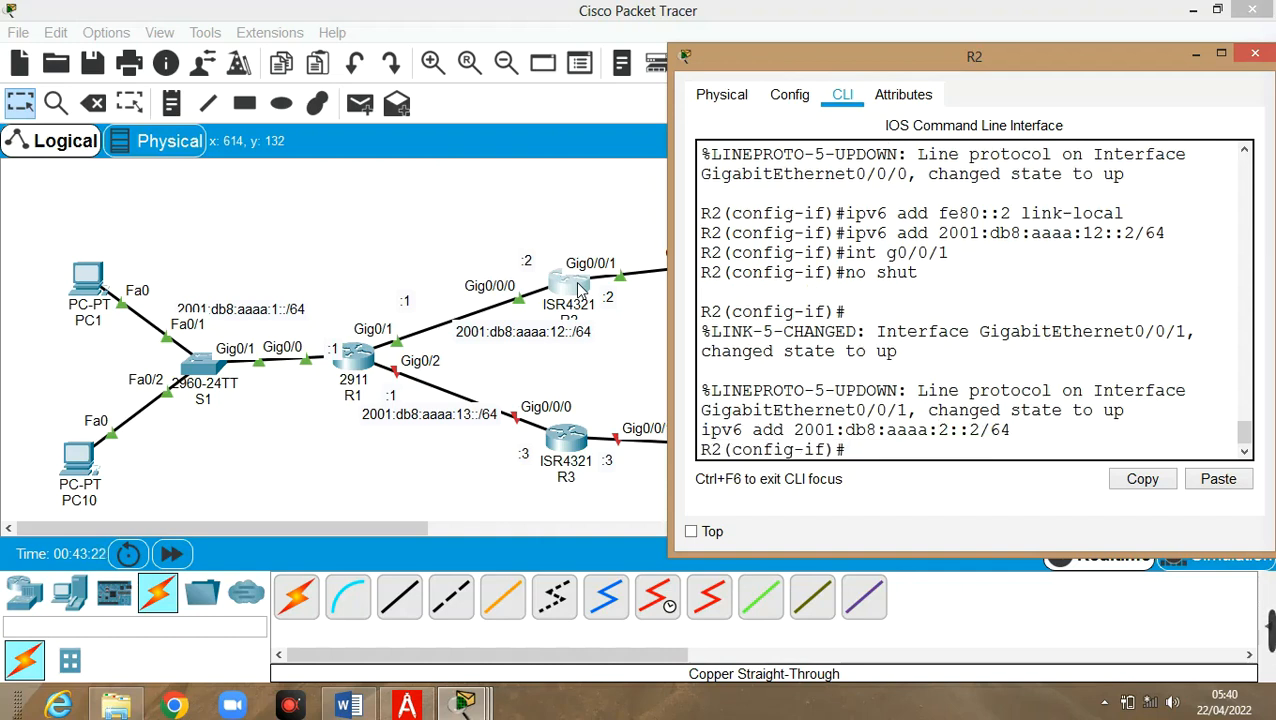
{"action": "key", "text": "Up"}
{"action": "key", "text": "Up"}
{"action": "key", "text": "Up"}
{"action": "key", "text": "Up"}
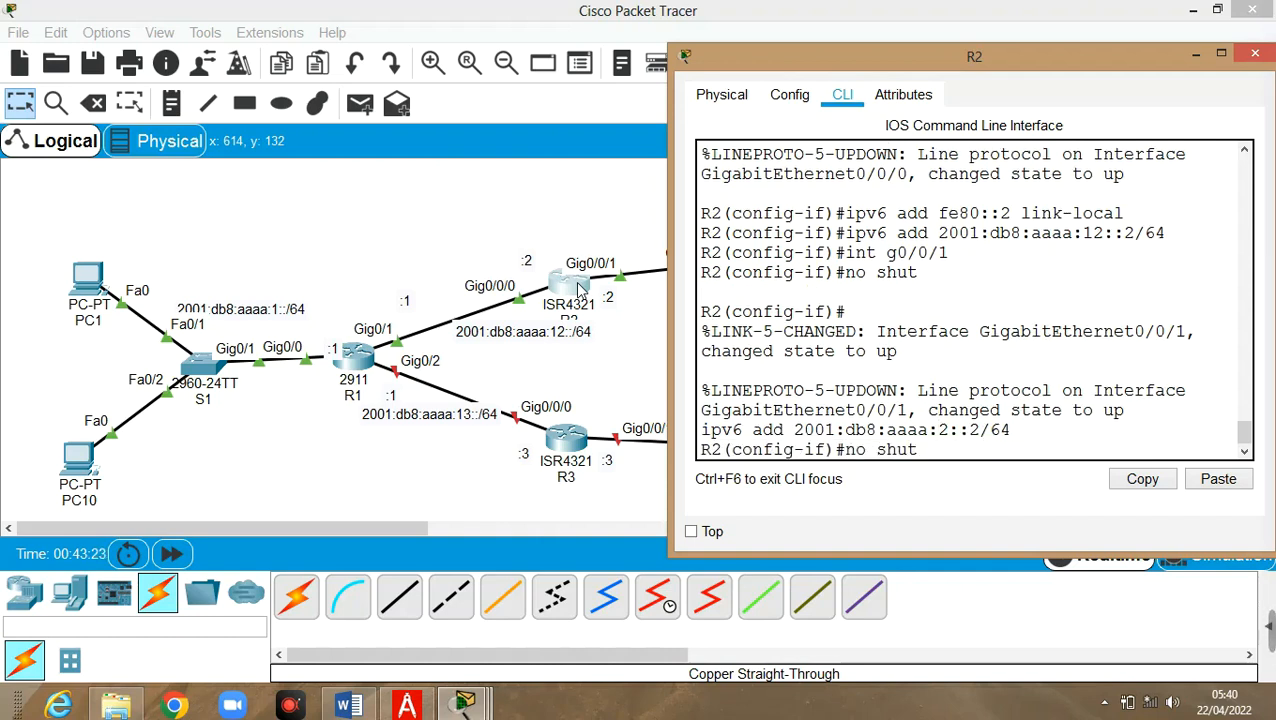
{"action": "key", "text": "Up"}
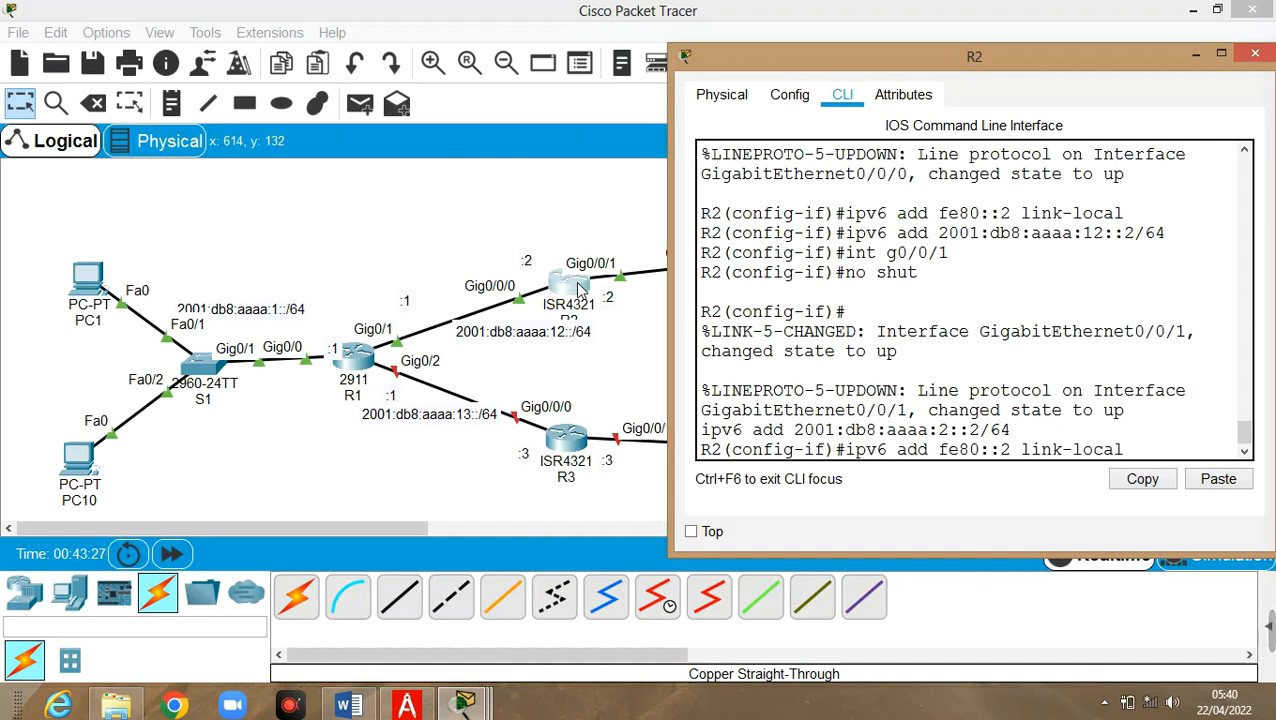
{"action": "key", "text": "Return"}
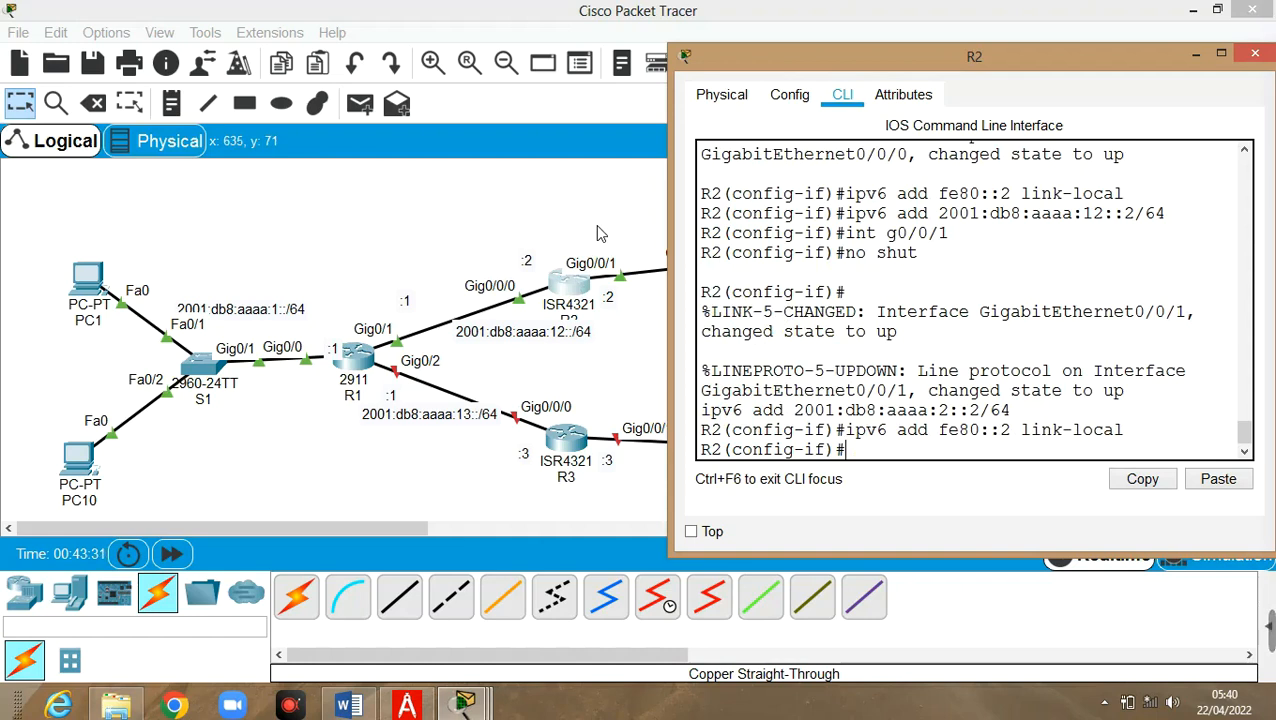
Exit twice to return R2's console to privileged mode
{"action": "type", "text": "exit"}
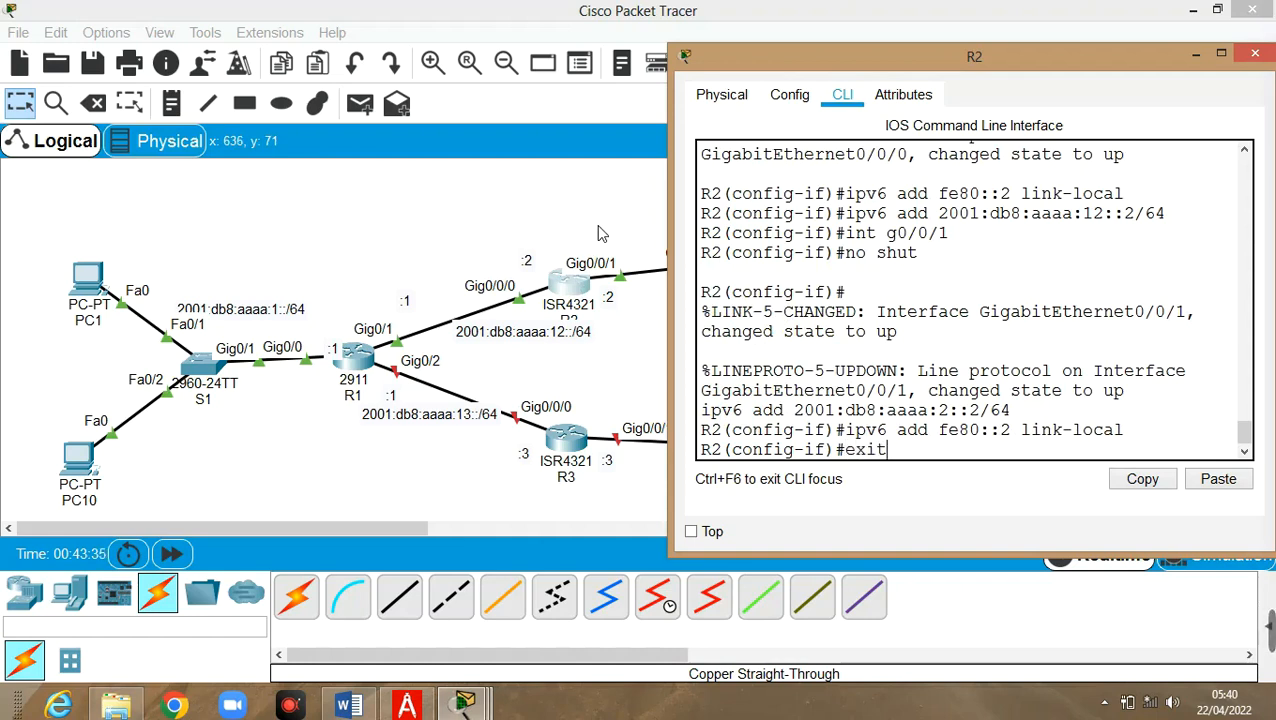
{"action": "key", "text": "Return"}
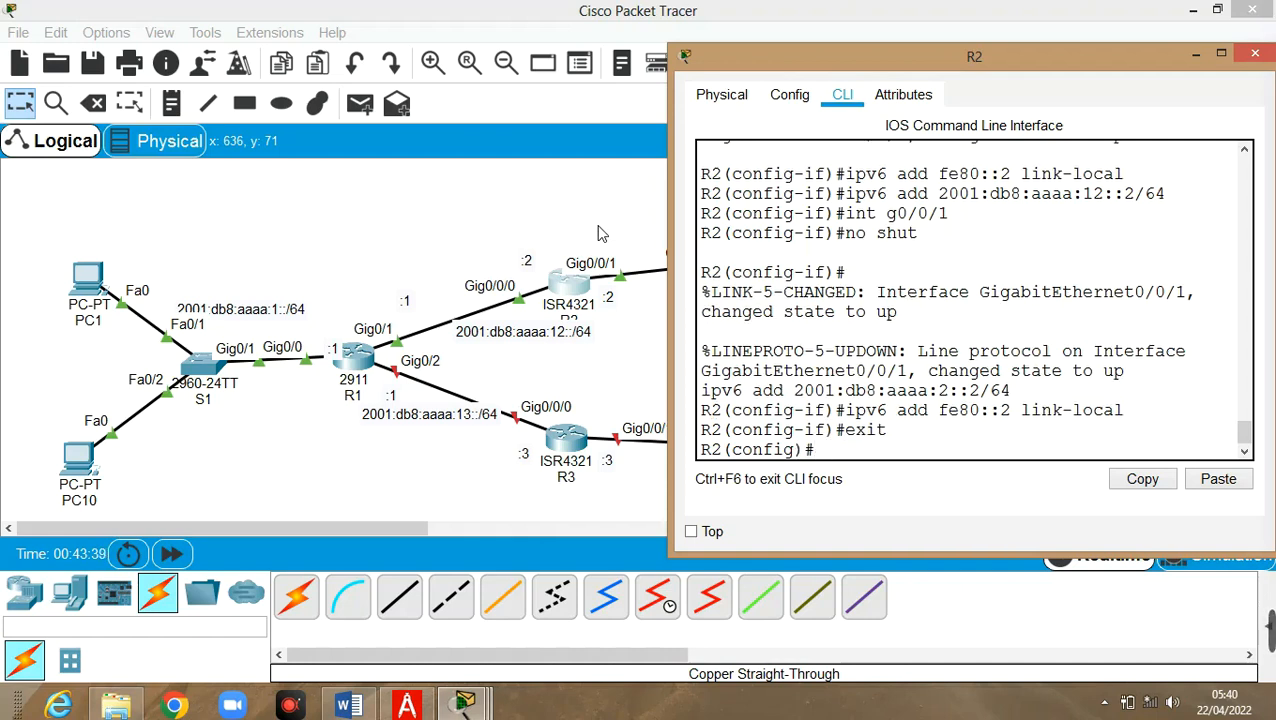
{"action": "type", "text": "exit"}
{"action": "key", "text": "Return"}
{"action": "key", "text": "Return"}
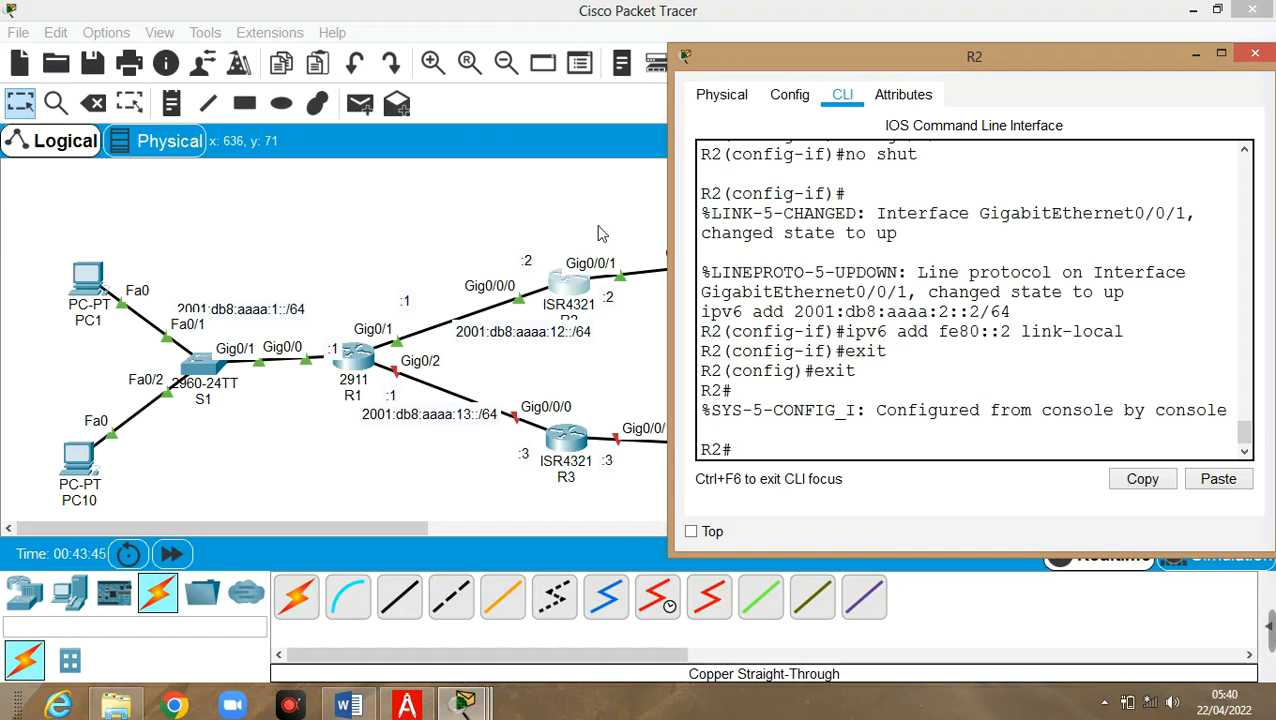
Run 'show ipv6 int brief' to confirm G0/0/0 and G0/0/1 up/up, then close R2
{"action": "type", "text": "show ipv6 int brief"}
{"action": "key", "text": "Return"}
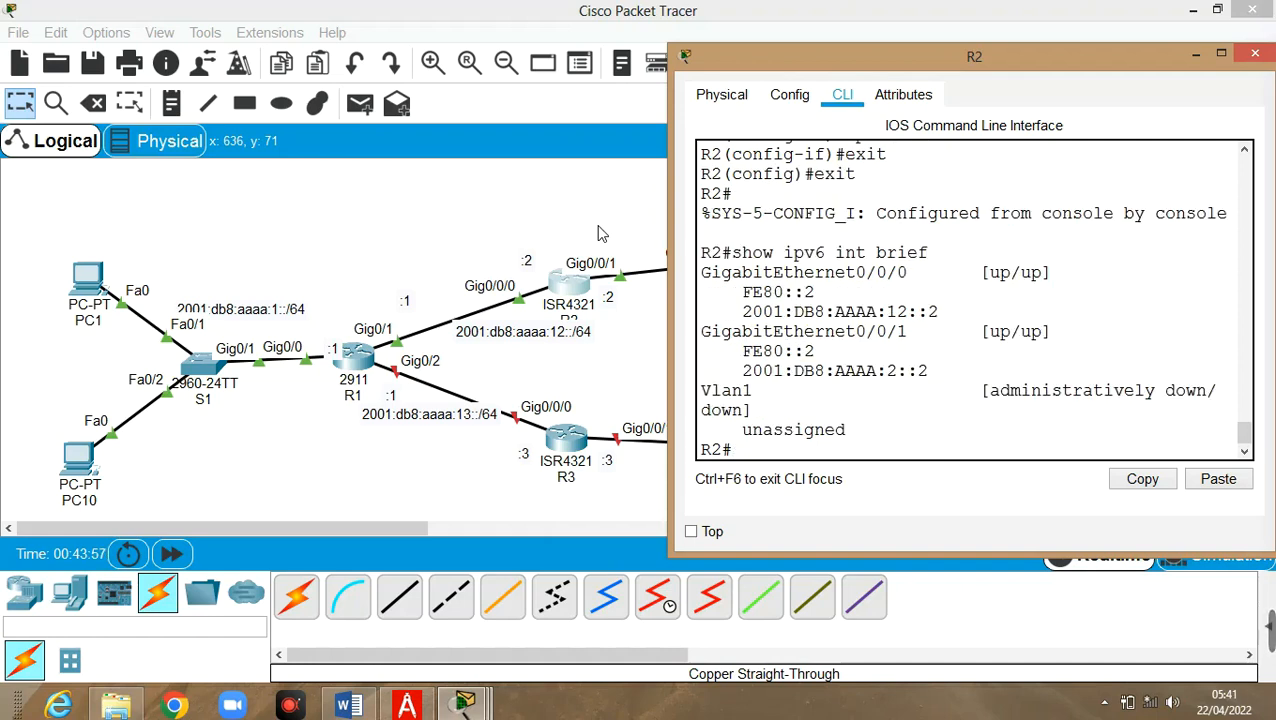
{"action": "left_click_drag", "start_coordinate": [683, 292], "coordinate": [199, 292]}
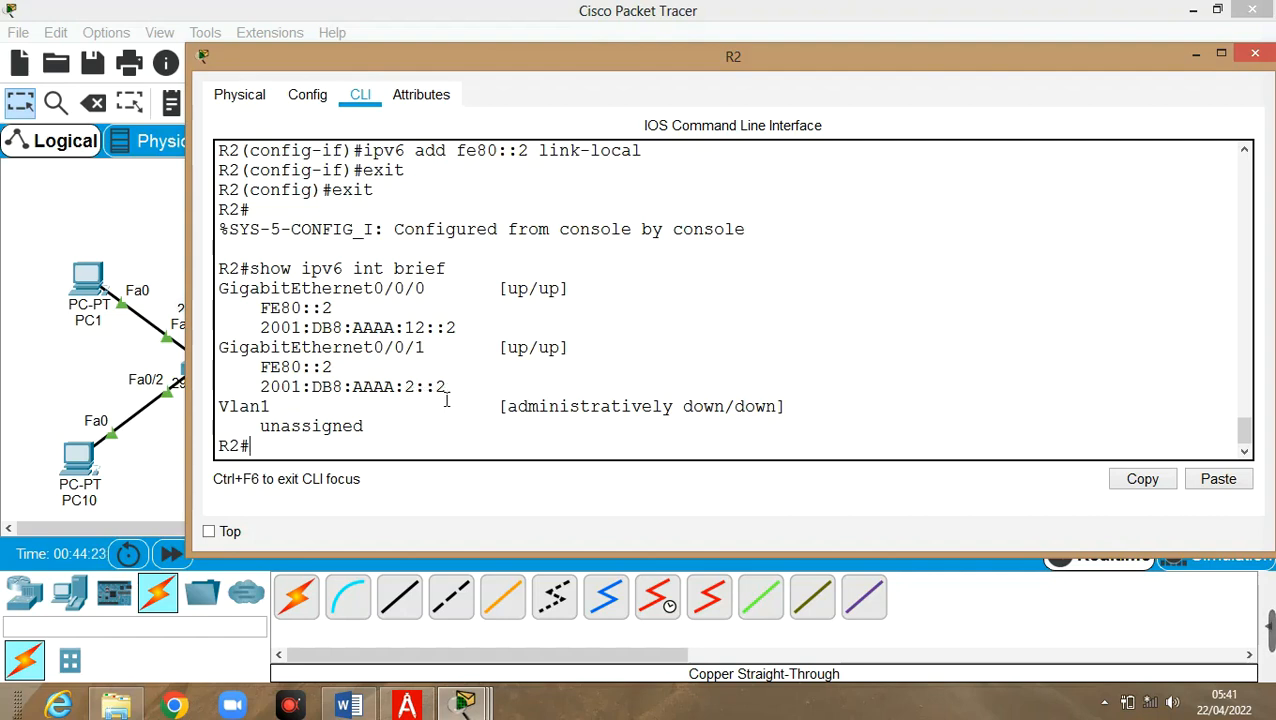
{"action": "left_click", "coordinate": [1194, 54]}
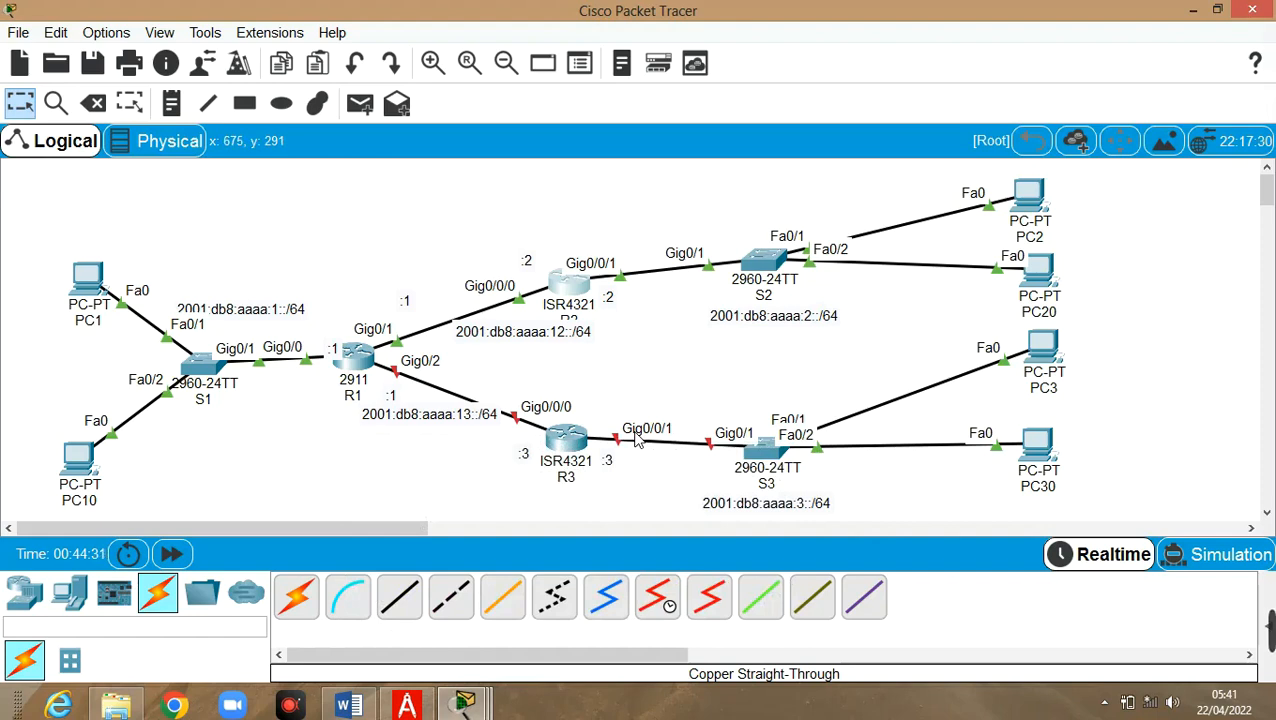
Open R3's console and enter configuration for interface g0/0/0
{"action": "left_click", "coordinate": [565, 440]}
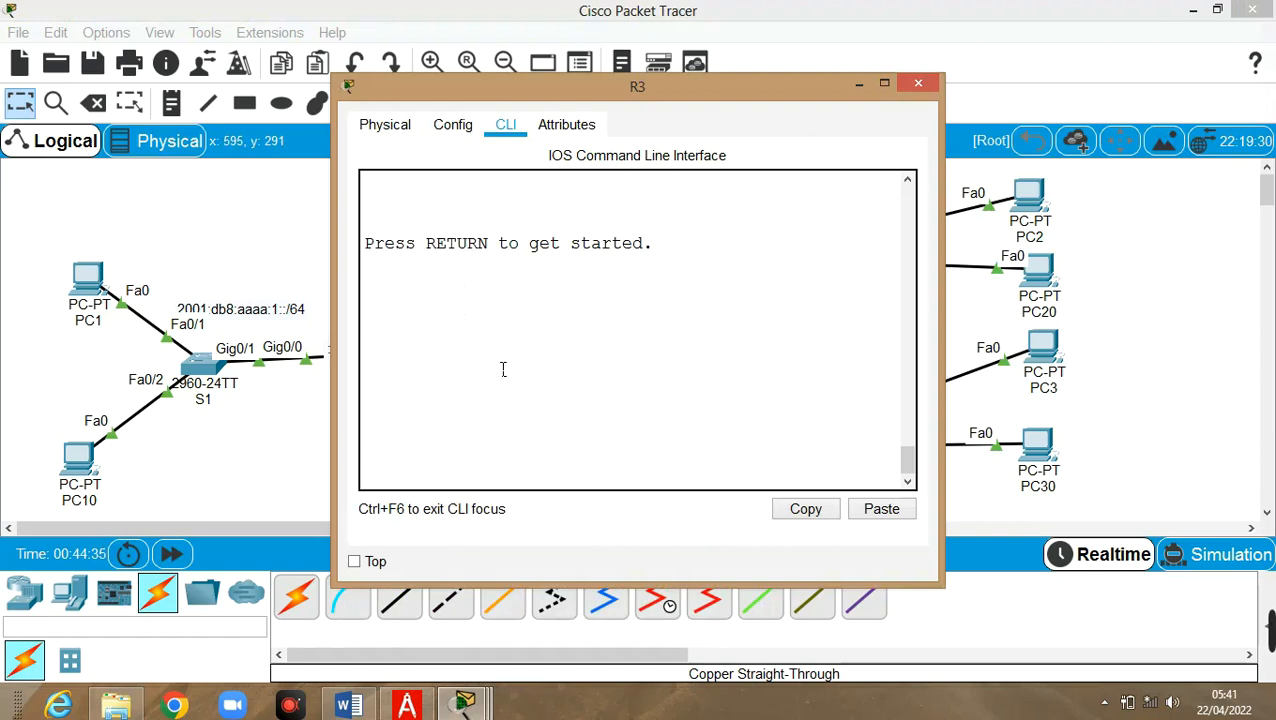
{"action": "key", "text": "Return"}
{"action": "type", "text": "en"}
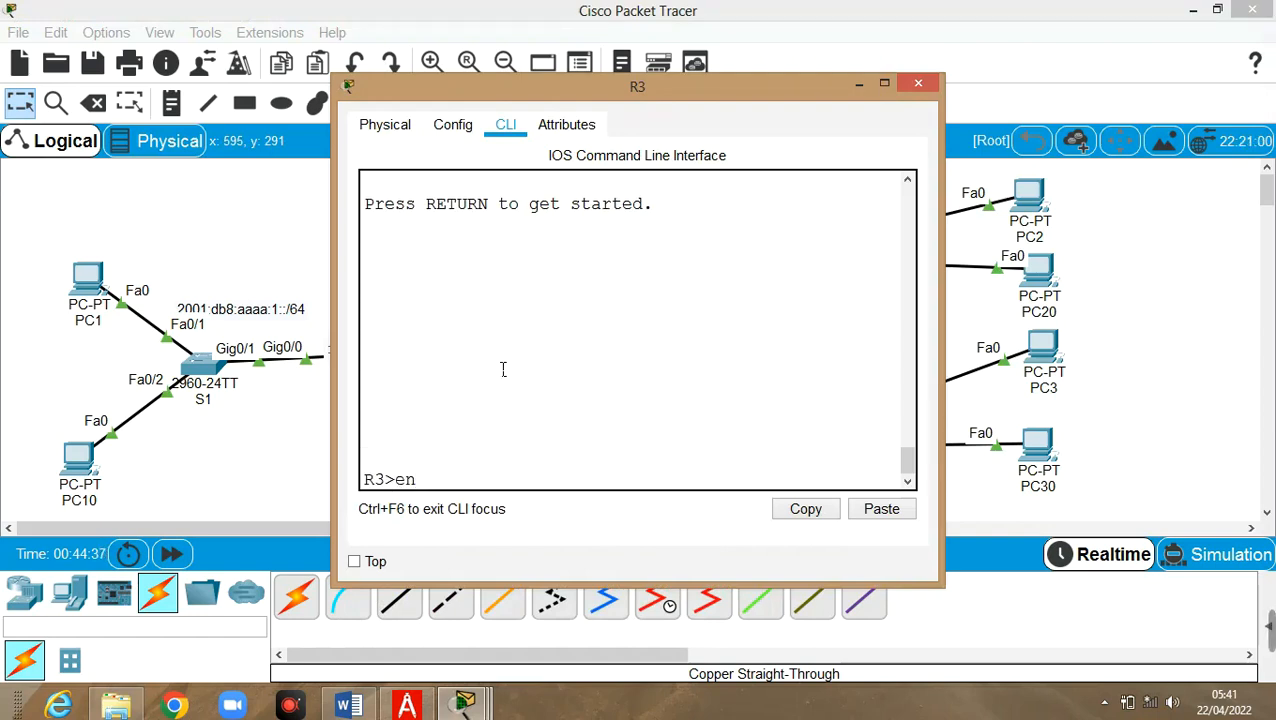
{"action": "key", "text": "Return"}
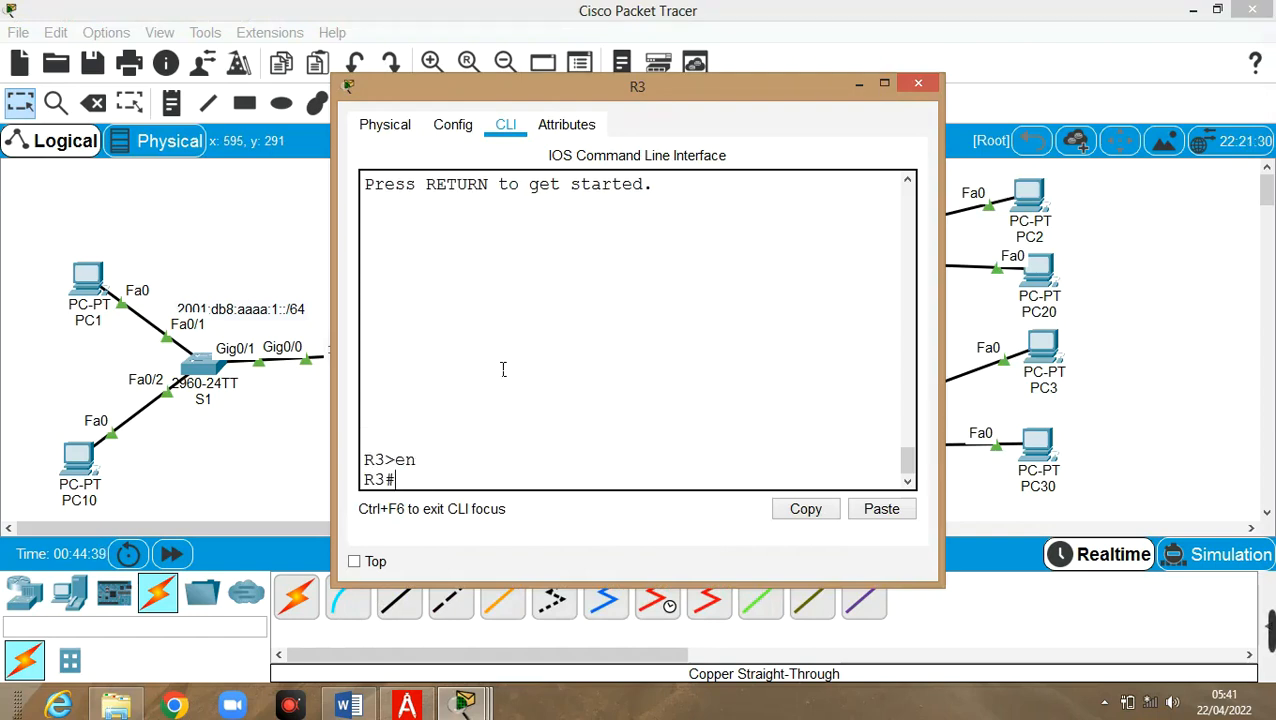
{"action": "type", "text": "conf t"}
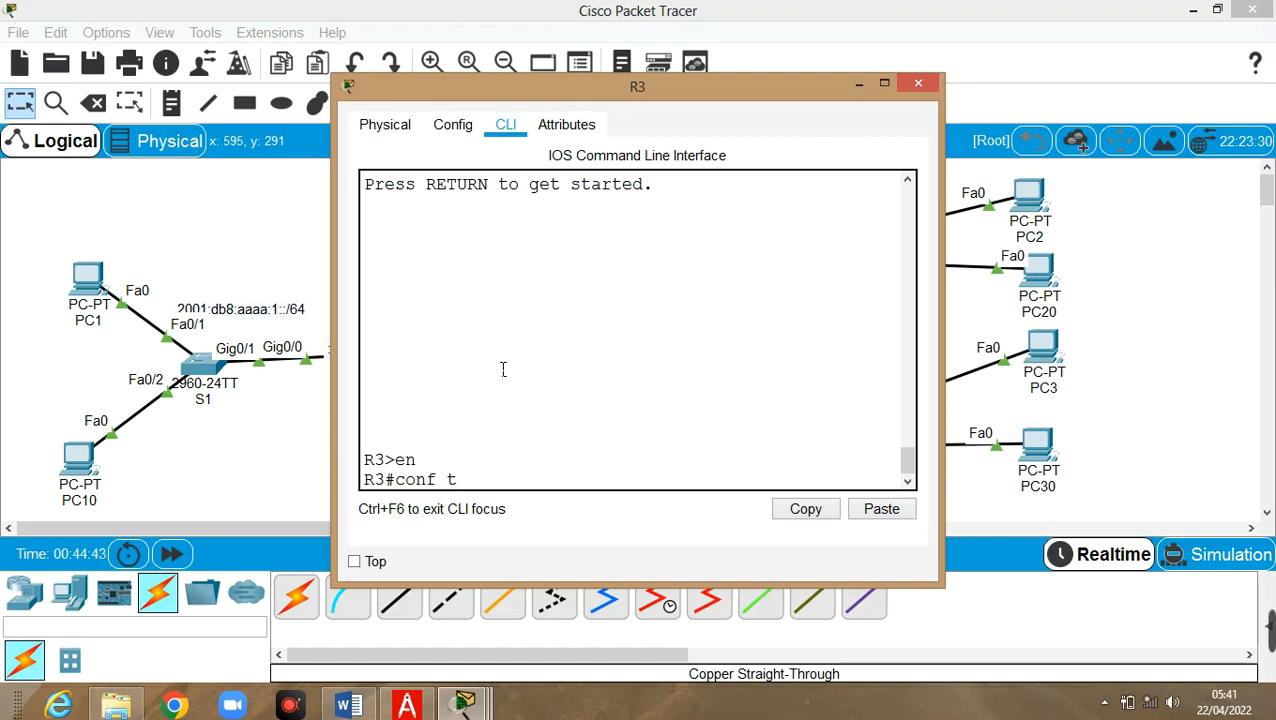
{"action": "key", "text": "Return"}
{"action": "type", "text": "int"}
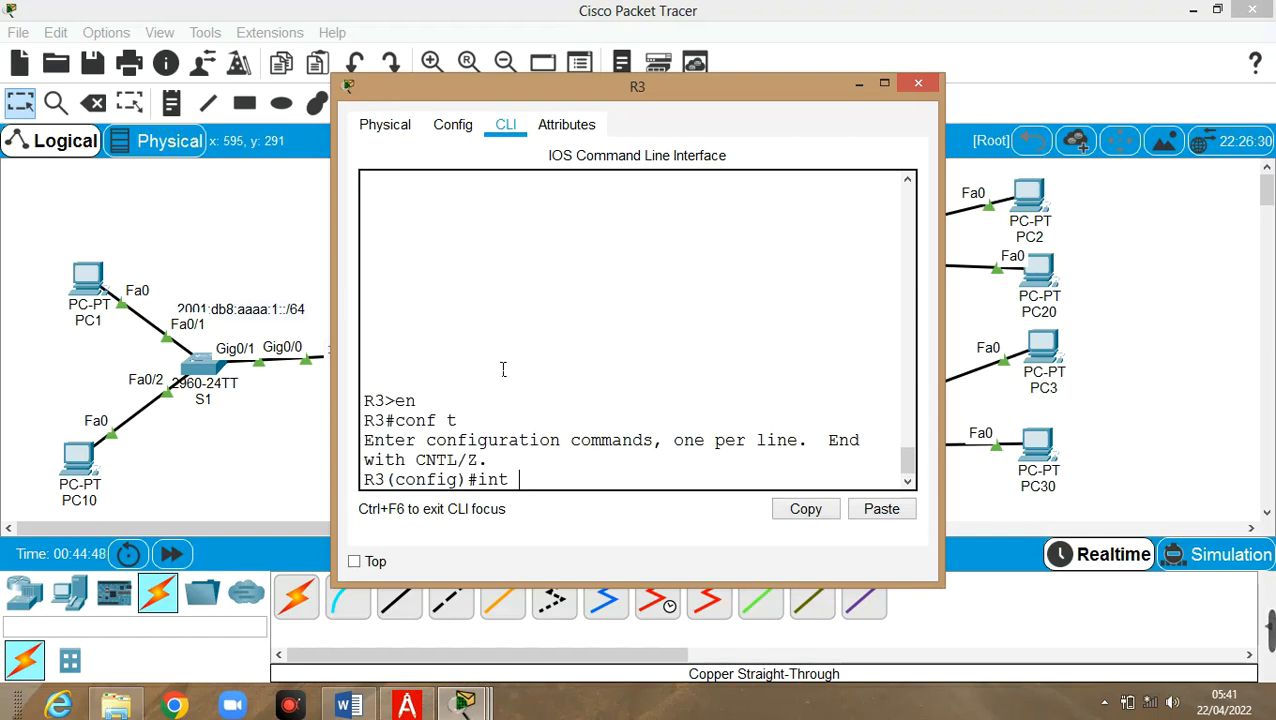
{"action": "type", "text": "g0/0/0"}
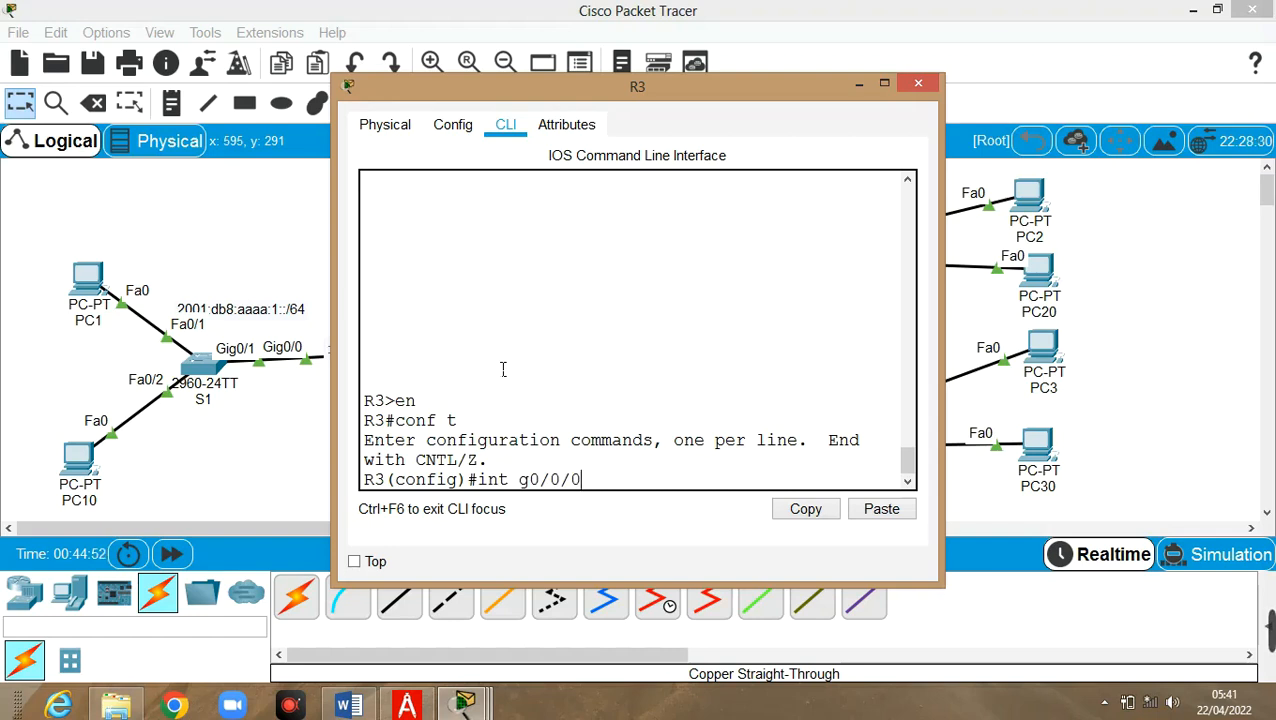
{"action": "key", "text": "Return"}
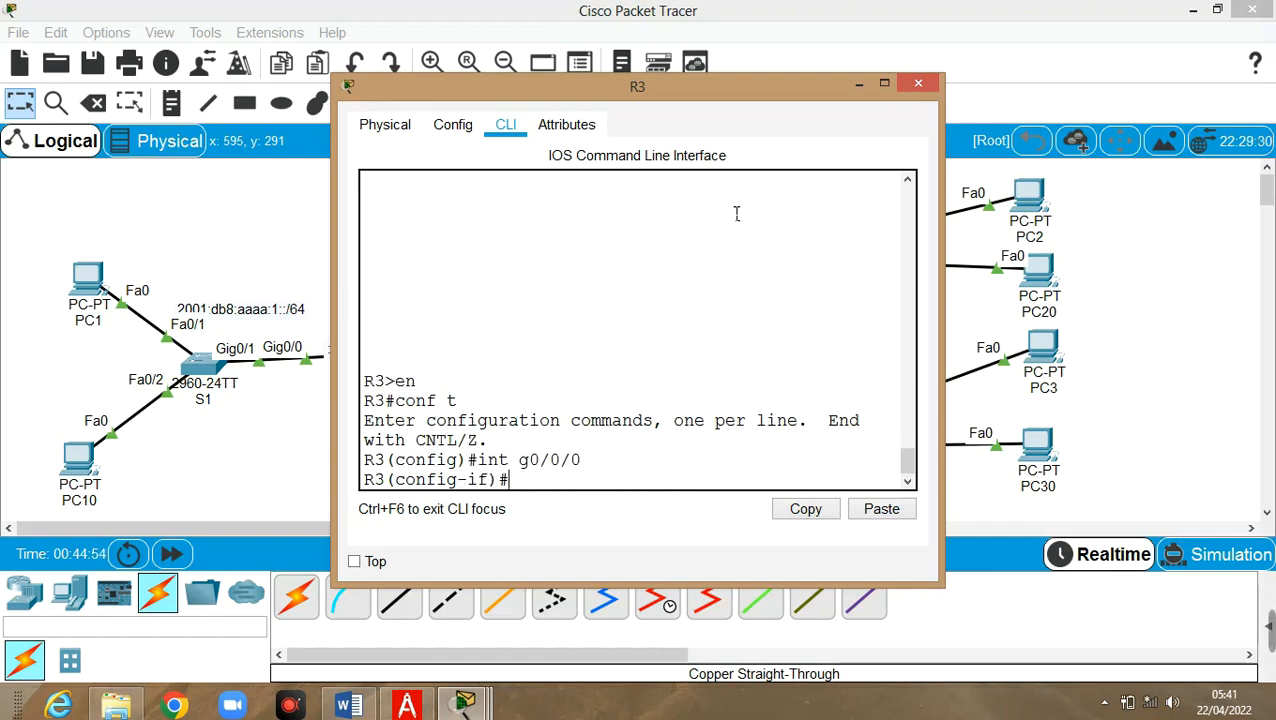
Enable R3's g0/0/0 with no shut so its link comes up
{"action": "left_click_drag", "start_coordinate": [723, 85], "coordinate": [1025, 40]}
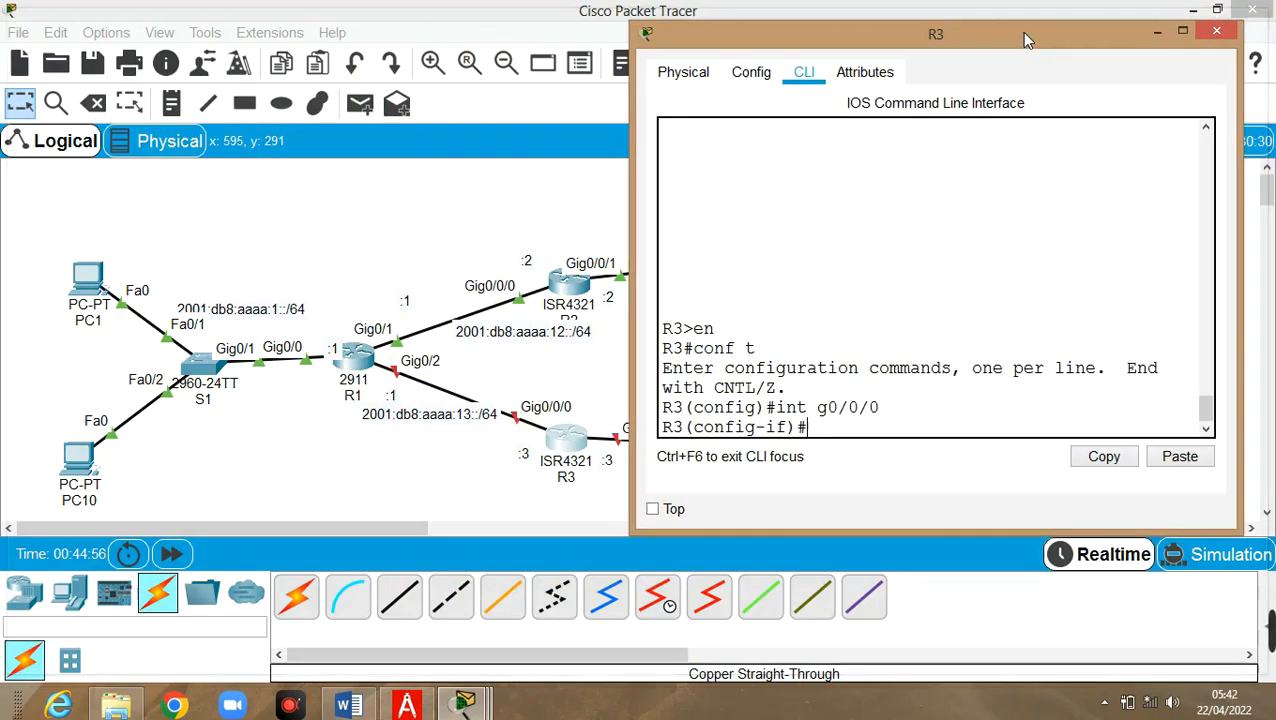
{"action": "type", "text": "no shut"}
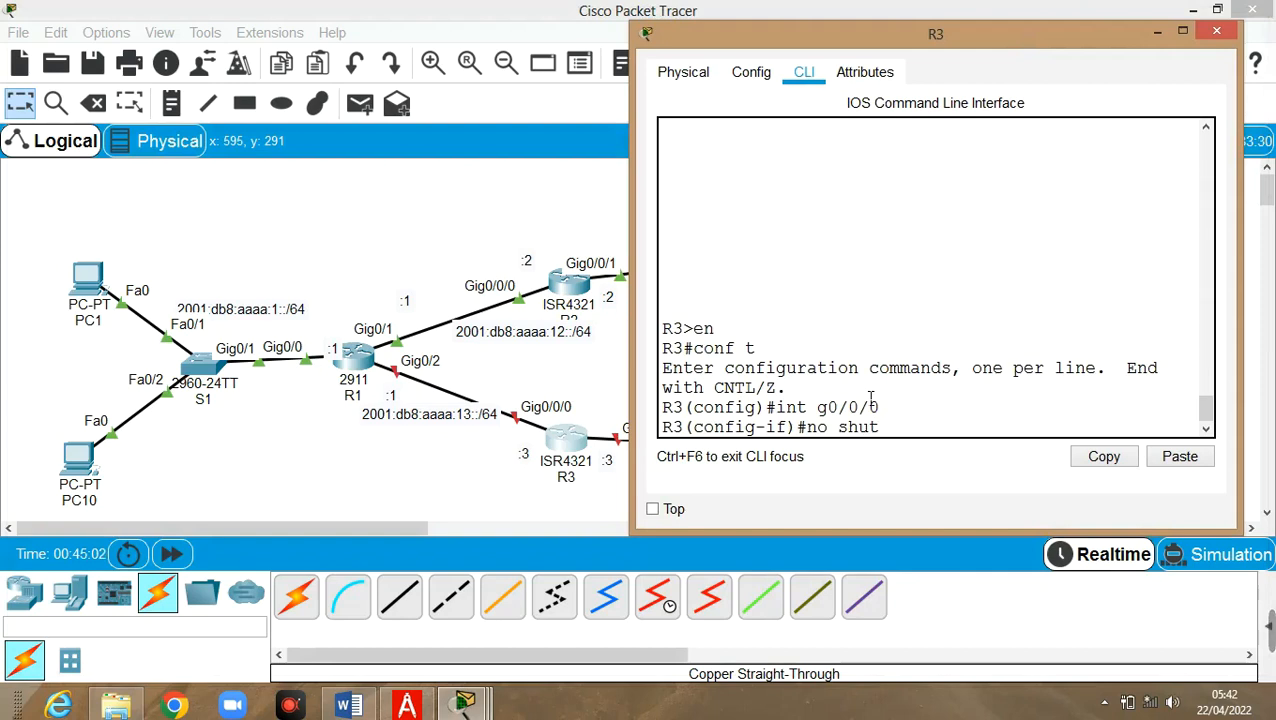
{"action": "key", "text": "Return"}
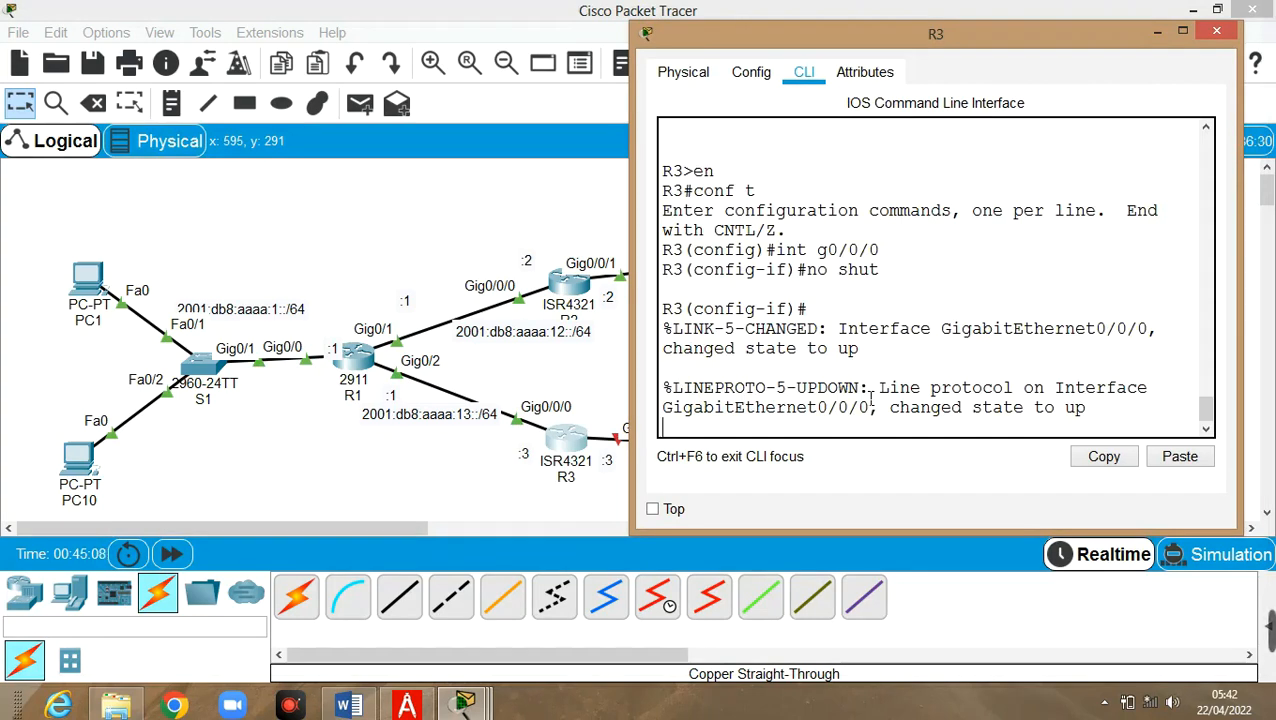
Assign link-local address fe80::3 to R3's G0/0/0
{"action": "type", "text": "ipv"}
{"action": "key", "text": "BackSpace"}
{"action": "type", "text": "6 add"}
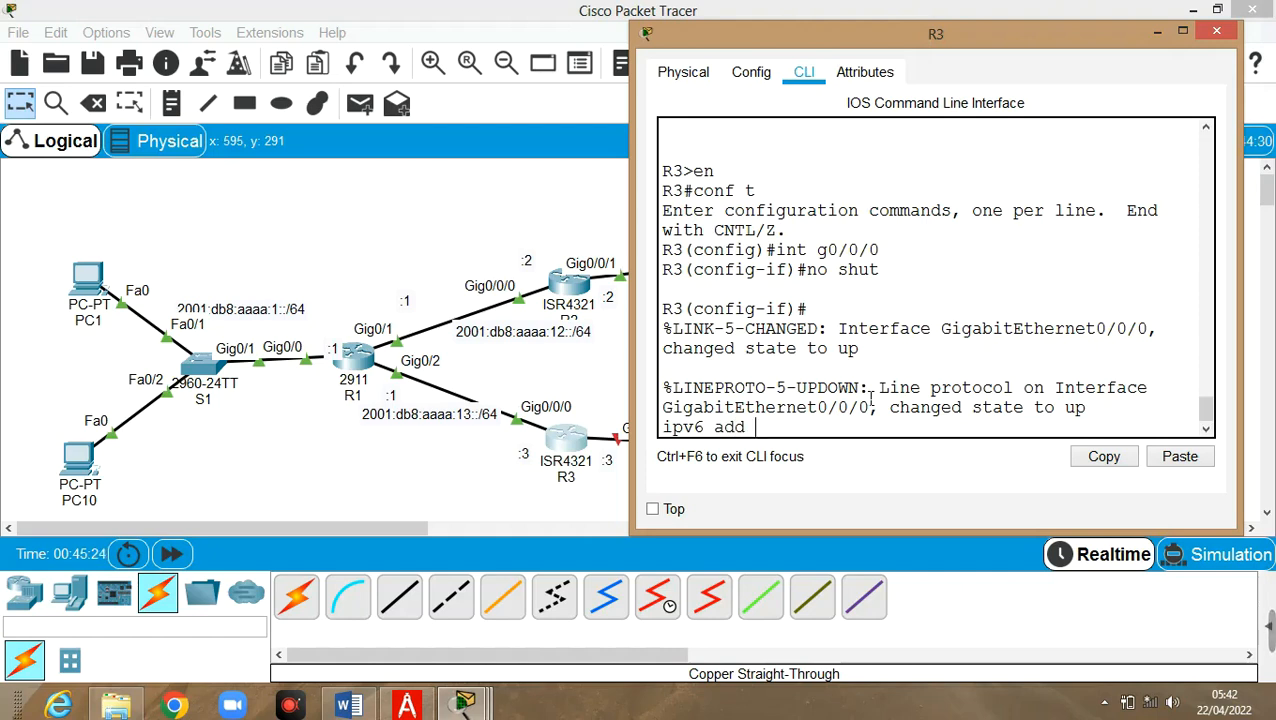
{"action": "type", "text": " fe80"}
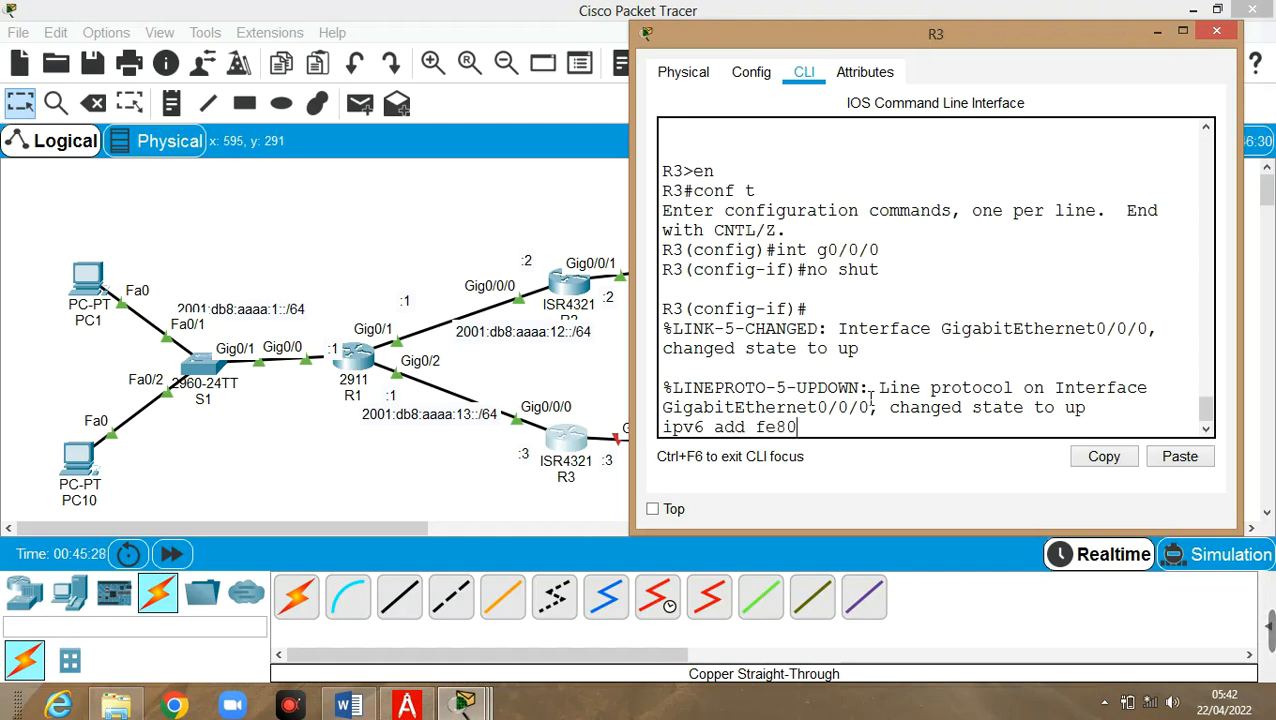
{"action": "type", "text": "::3"}
{"action": "type", "text": "link"}
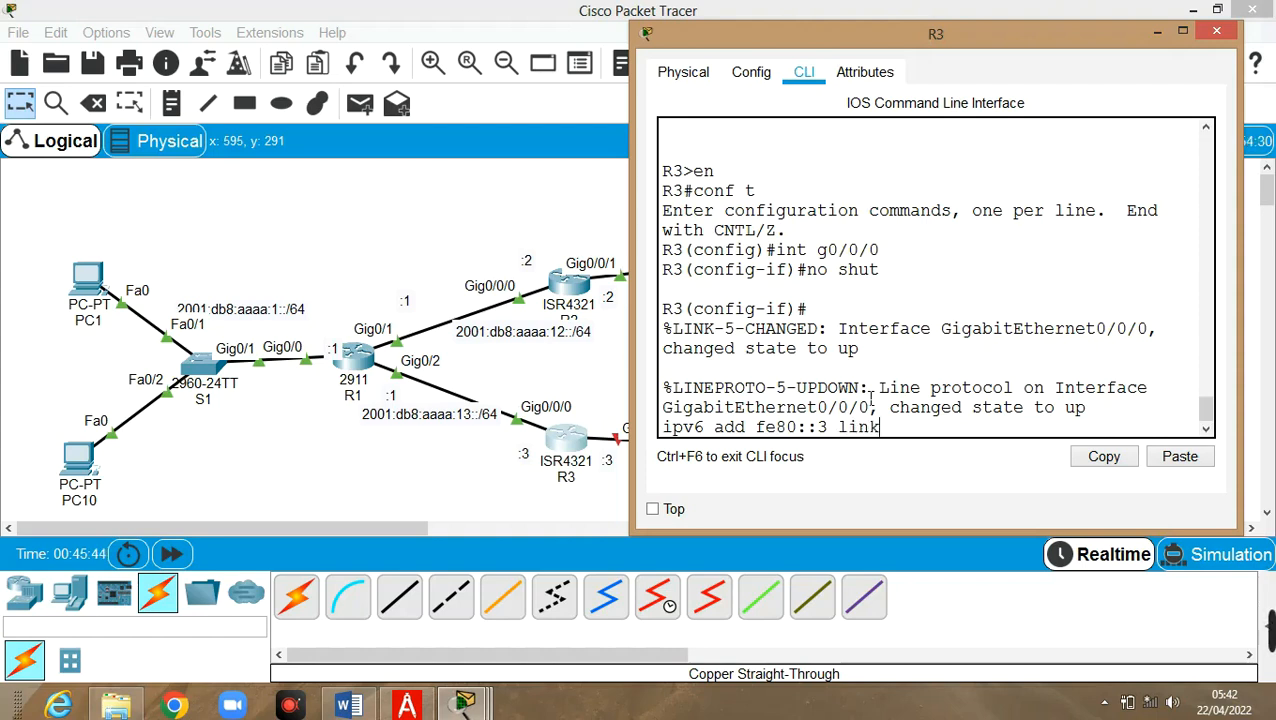
{"action": "type", "text": "-local"}
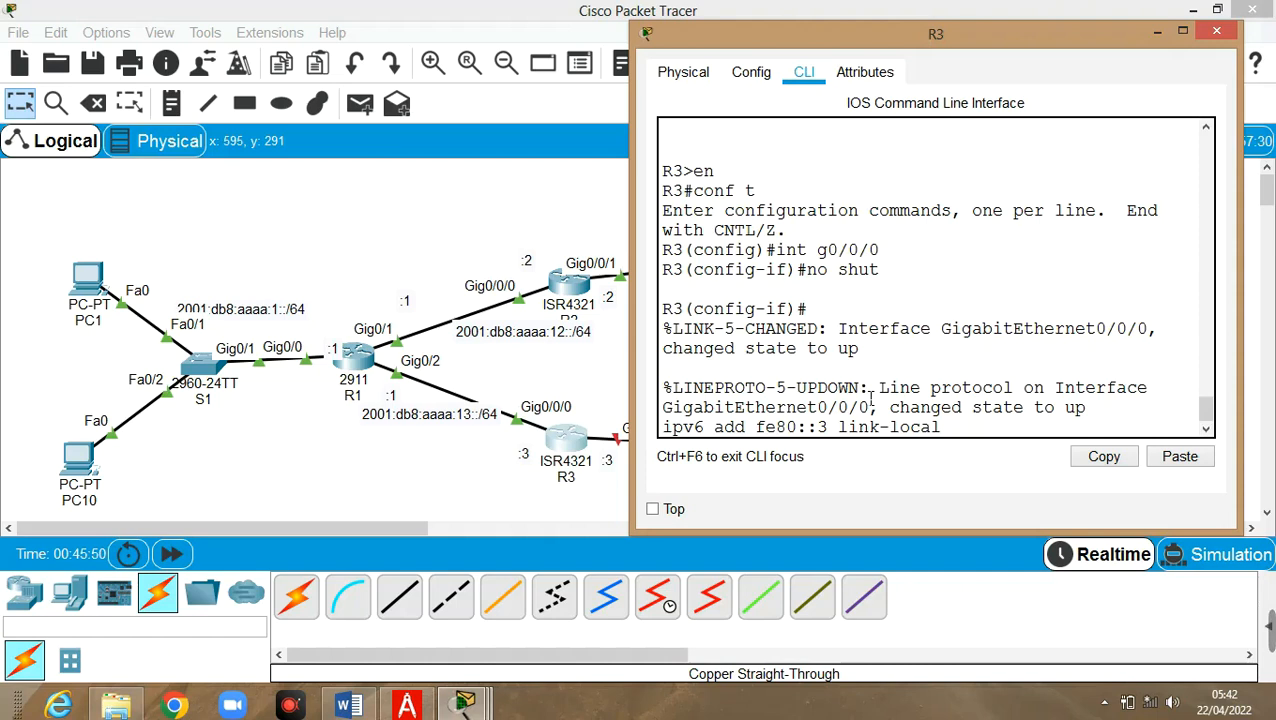
{"action": "key", "text": "Return"}
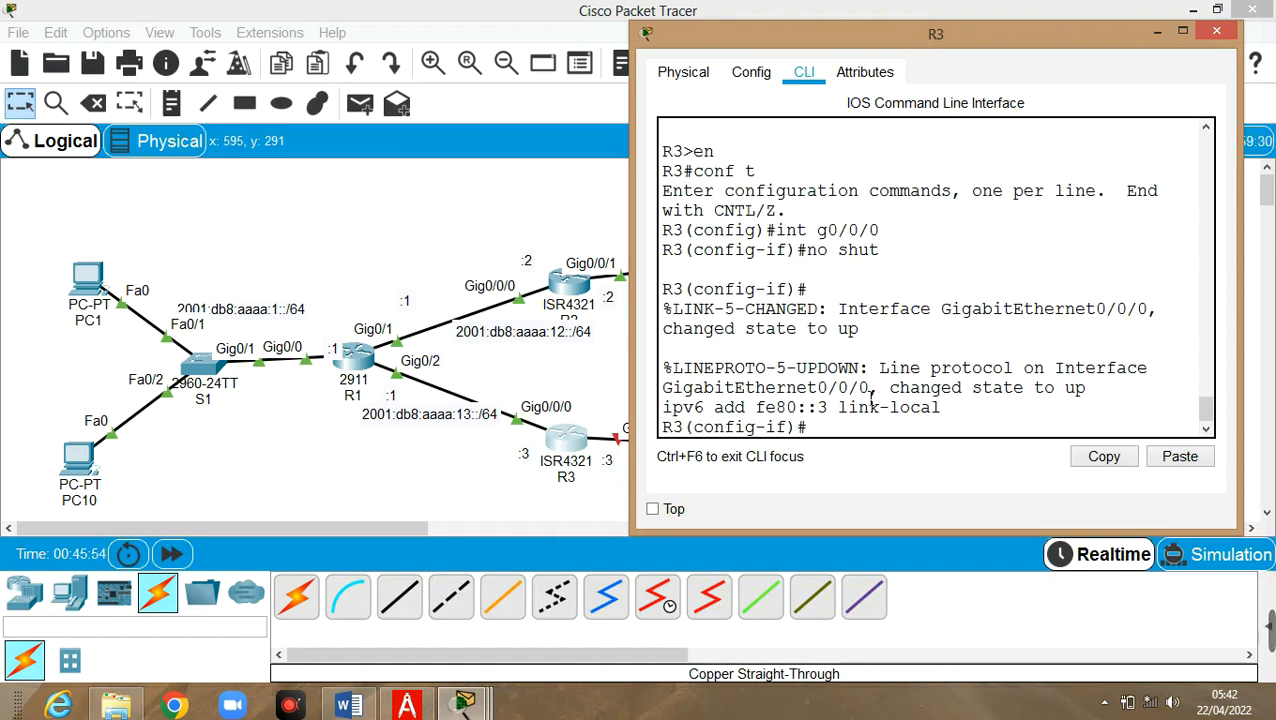
Give R3's G0/0/0 the global address 2001:db8:aaaa:13::3/64
{"action": "key", "text": "Up"}
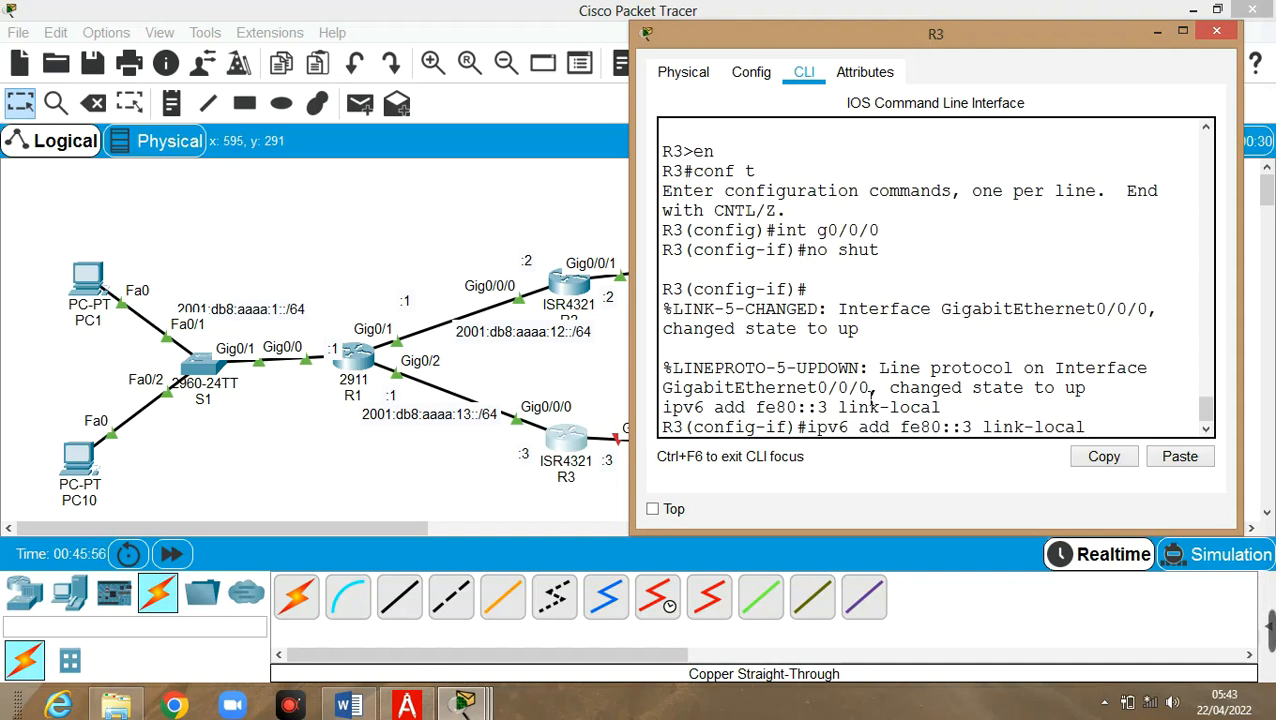
{"action": "key", "text": "Left"}
{"action": "key", "text": "BackSpace"}
{"action": "key", "text": "BackSpace"}
{"action": "key", "text": "BackSpace"}
{"action": "key", "text": "BackSpace"}
{"action": "key", "text": "BackSpace"}
{"action": "key", "text": "BackSpace"}
{"action": "key", "text": "BackSpace"}
{"action": "key", "text": "BackSpace"}
{"action": "key", "text": "BackSpace"}
{"action": "key", "text": "BackSpace"}
{"action": "key", "text": "BackSpace"}
{"action": "key", "text": "BackSpace"}
{"action": "key", "text": "BackSpace"}
{"action": "key", "text": "BackSpace"}
{"action": "key", "text": "BackSpace"}
{"action": "key", "text": "BackSpace"}
{"action": "key", "text": "BackSpace"}
{"action": "key", "text": "BackSpace"}
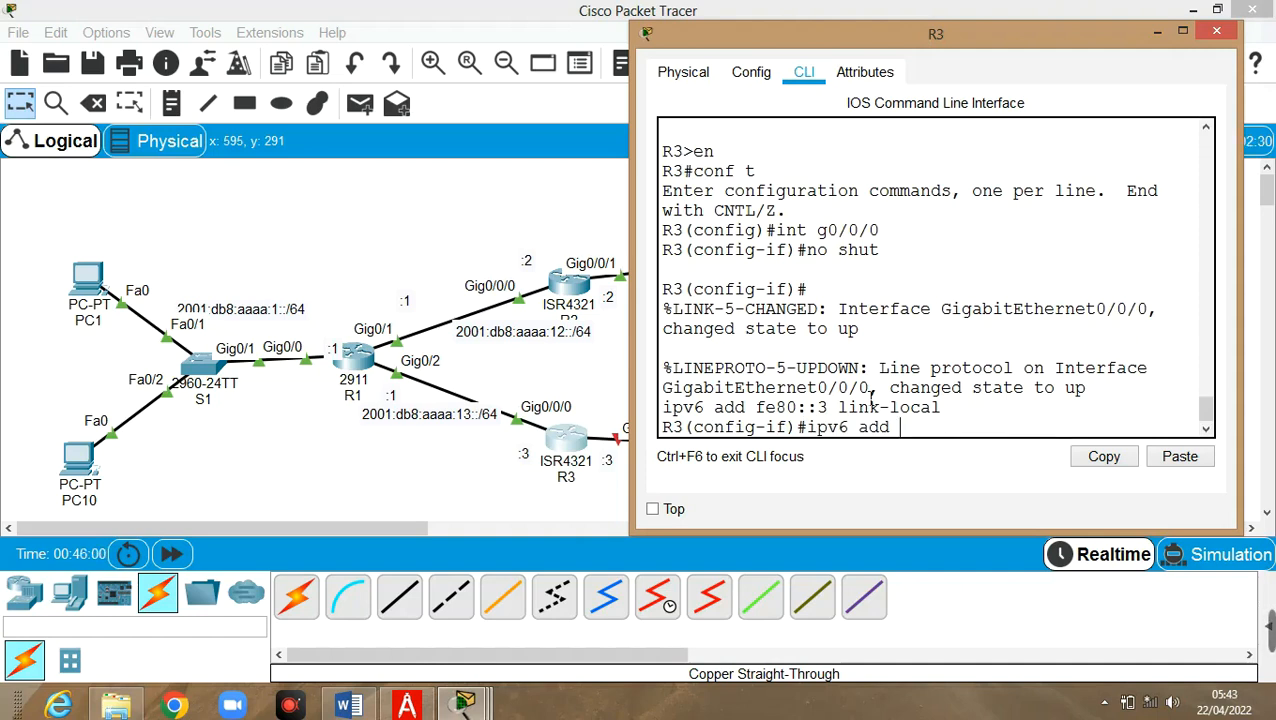
{"action": "type", "text": "2001:db8:aa"}
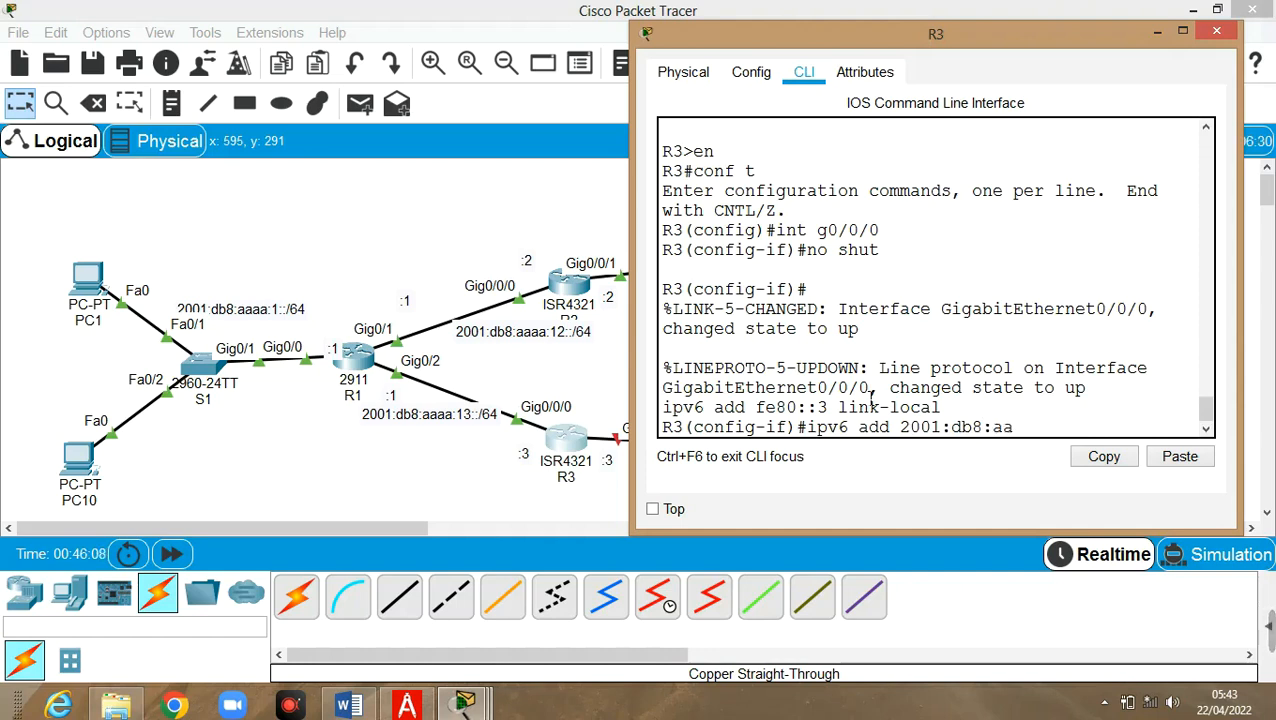
{"action": "type", "text": "aa:13::3/64"}
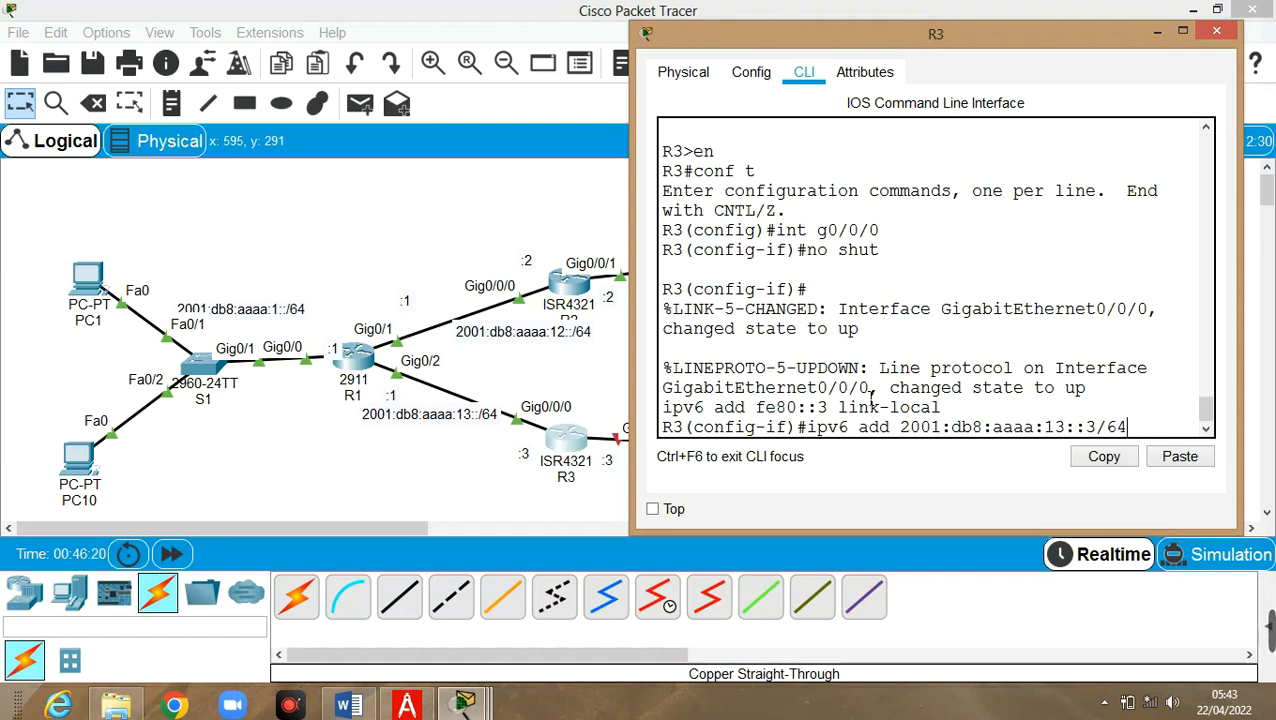
{"action": "key", "text": "Return"}
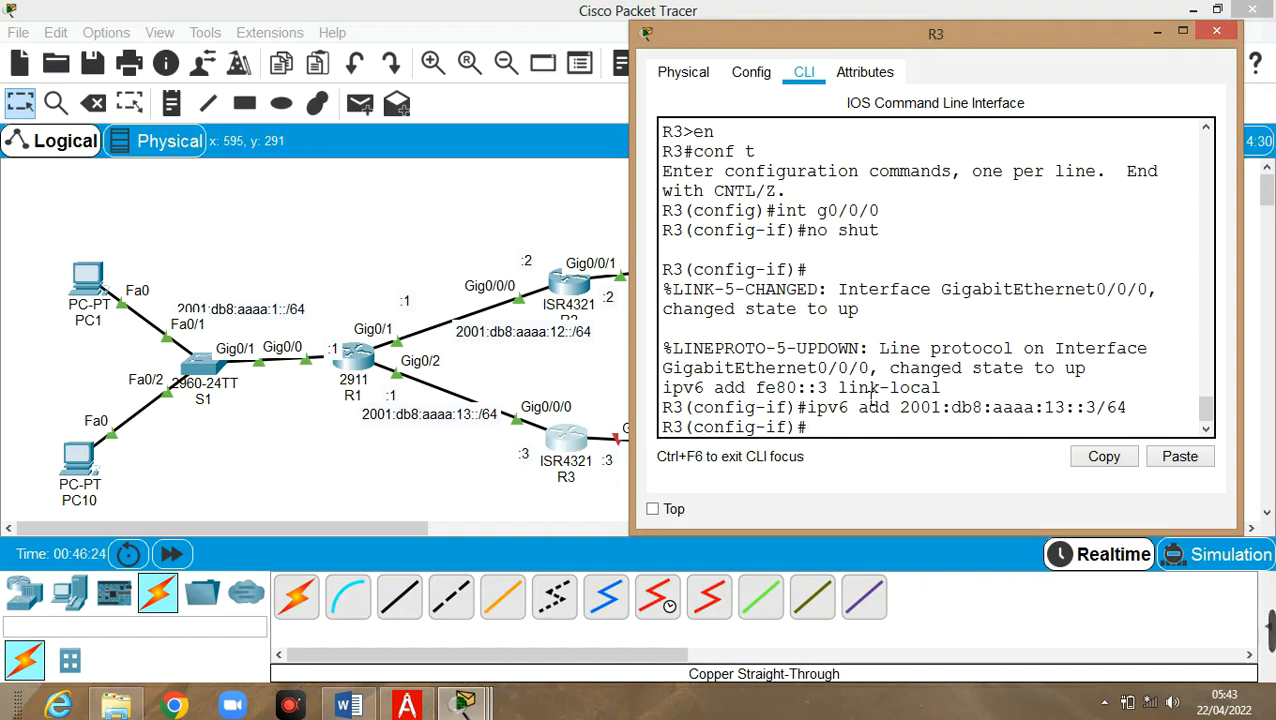
Recall the interface command and trim its number to target g0/0/1
{"action": "key", "text": "Up"}
{"action": "key", "text": "Up"}
{"action": "key", "text": "Up"}
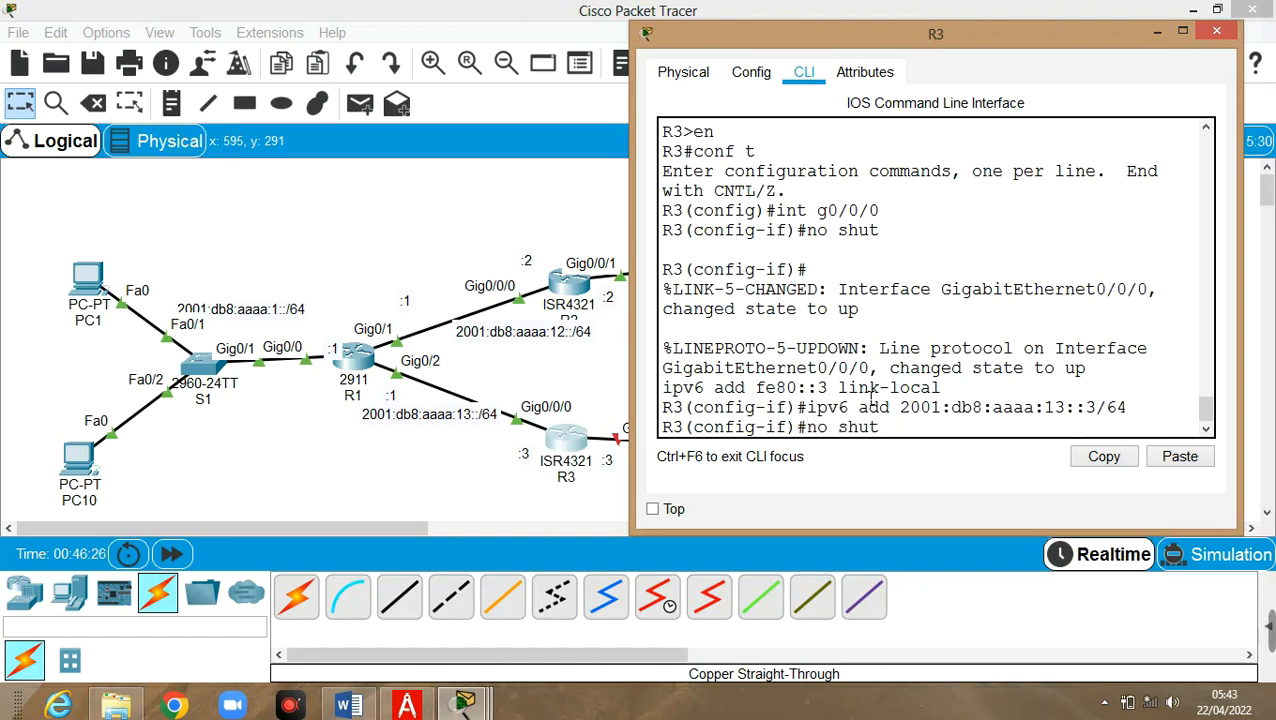
{"action": "key", "text": "Up"}
{"action": "key", "text": "BackSpace"}
Select R3's interface g0/0/1 and enable it with the recalled no shut
{"action": "type", "text": "1"}
{"action": "key", "text": "Return"}
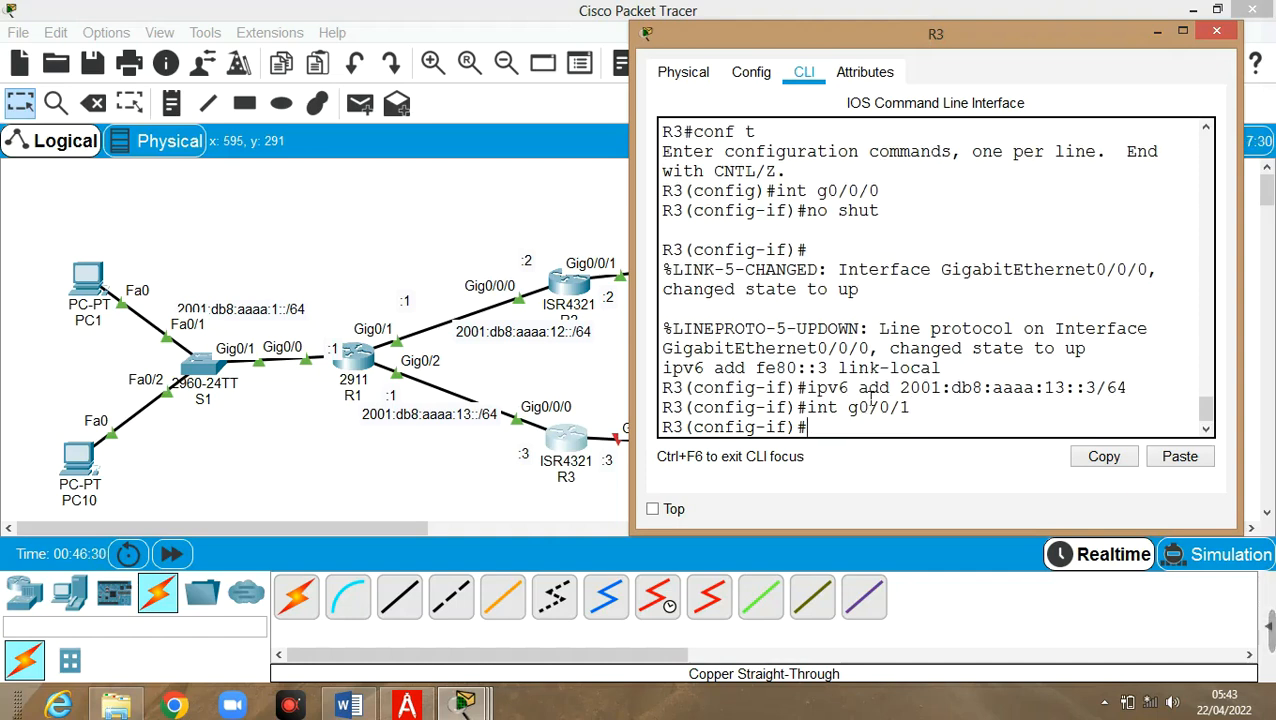
{"action": "key", "text": "Up"}
{"action": "key", "text": "Up"}
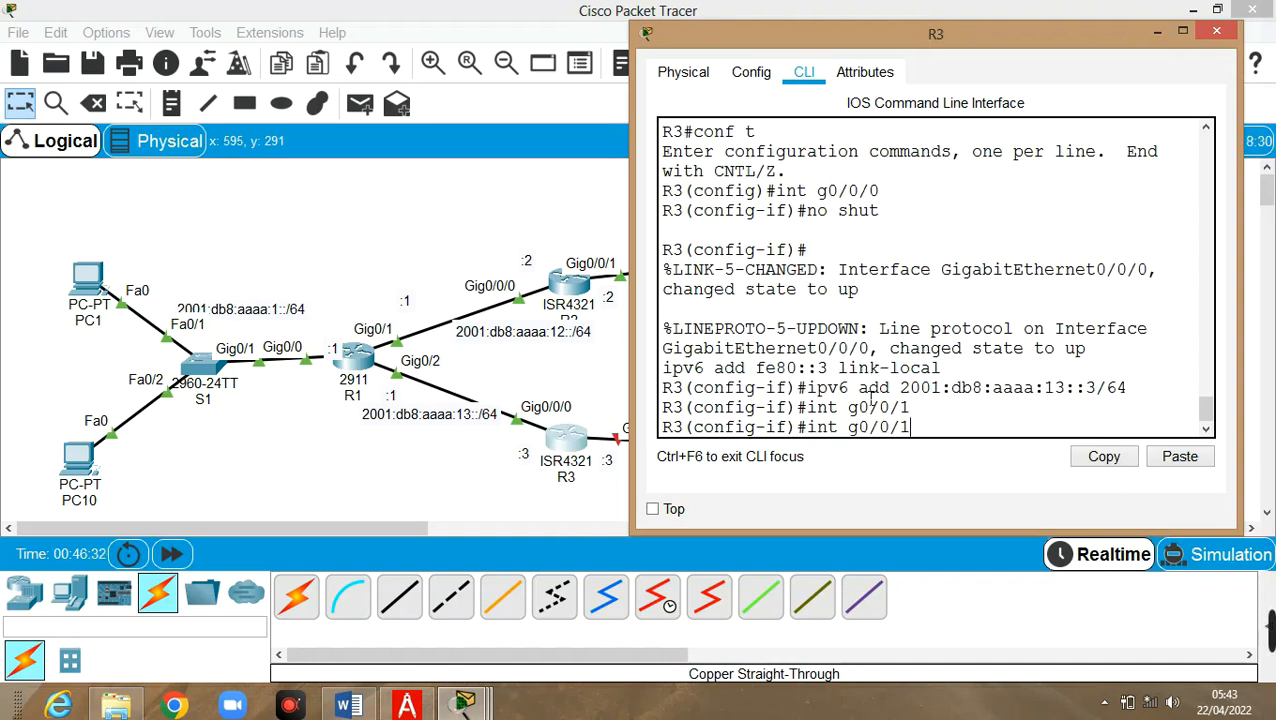
{"action": "key", "text": "Up"}
{"action": "key", "text": "Up"}
{"action": "key", "text": "Return"}
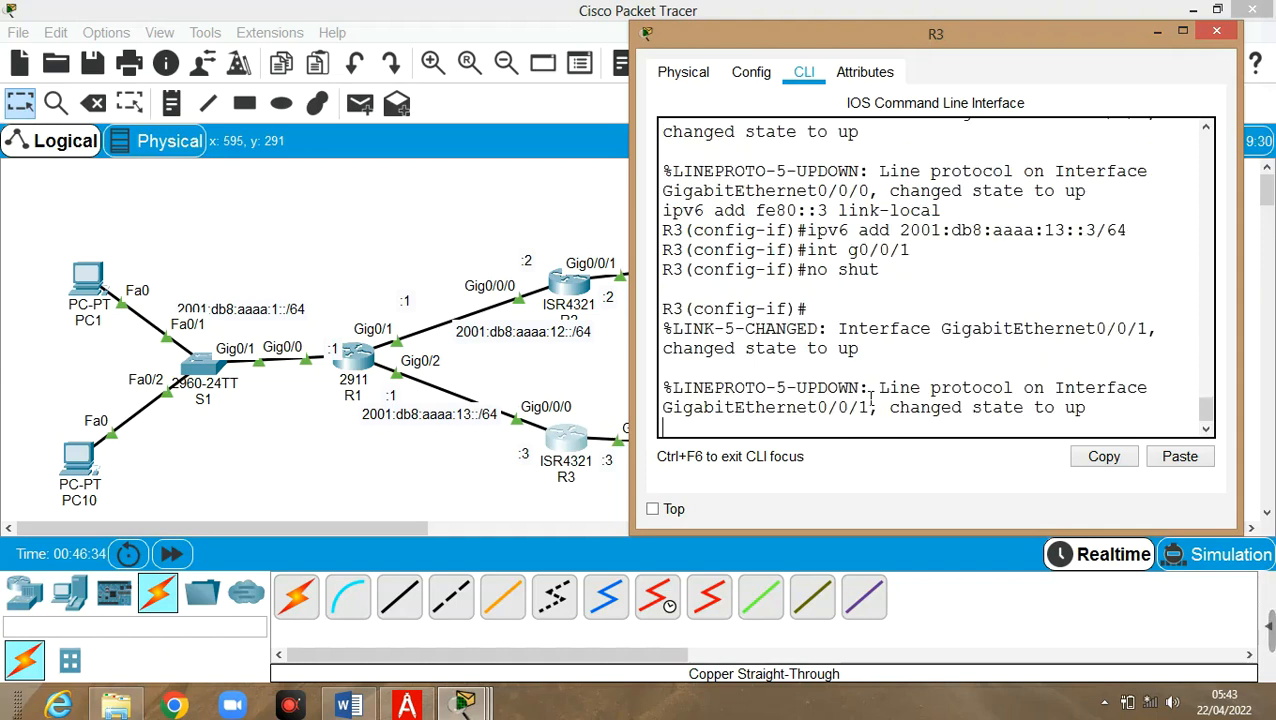
{"action": "key", "text": "Return"}
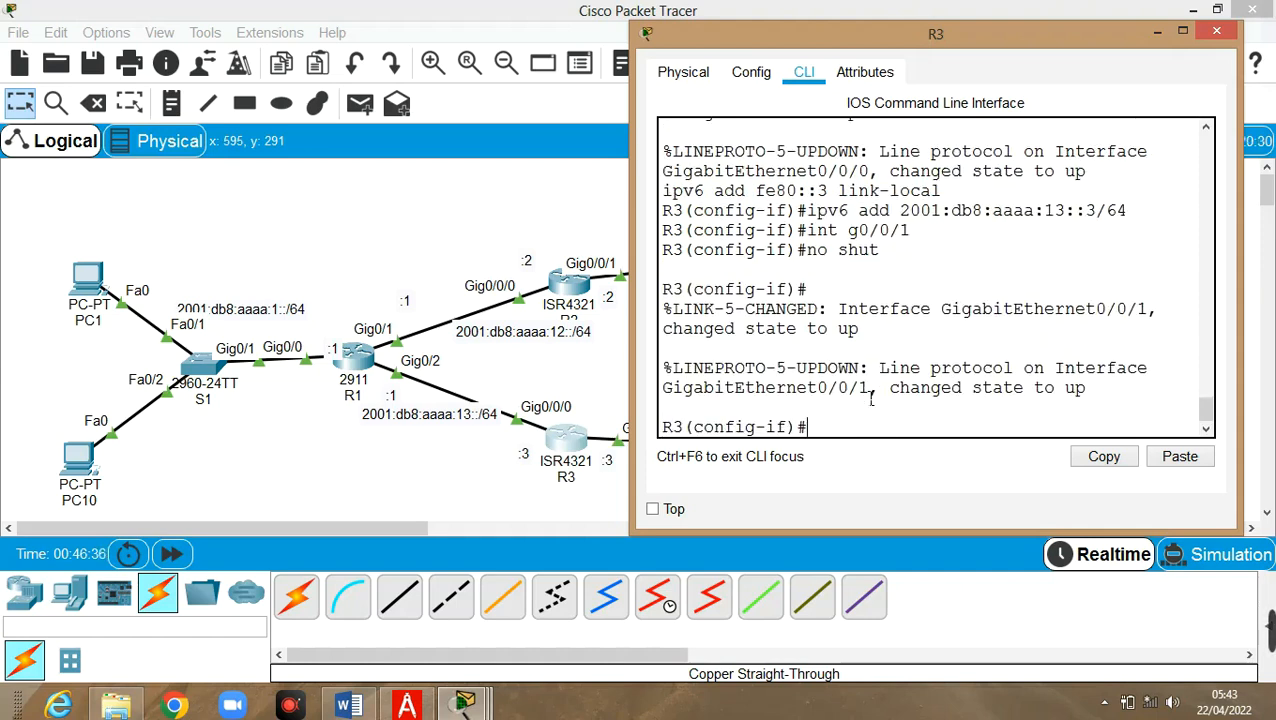
Give g0/0/1 address 2001:db8:aaaa:3::3/64 and link-local fe80::3, then put R3's window away
{"action": "key", "text": "Up"}
{"action": "key", "text": "Up"}
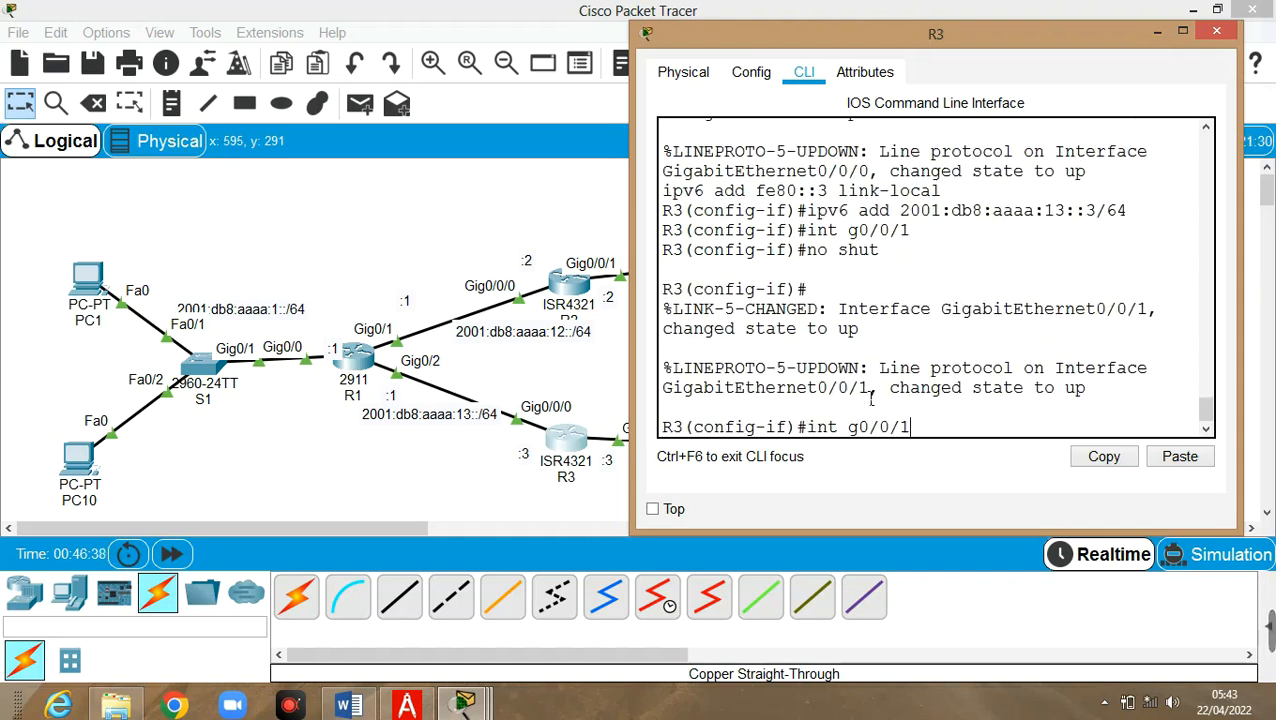
{"action": "key", "text": "Up"}
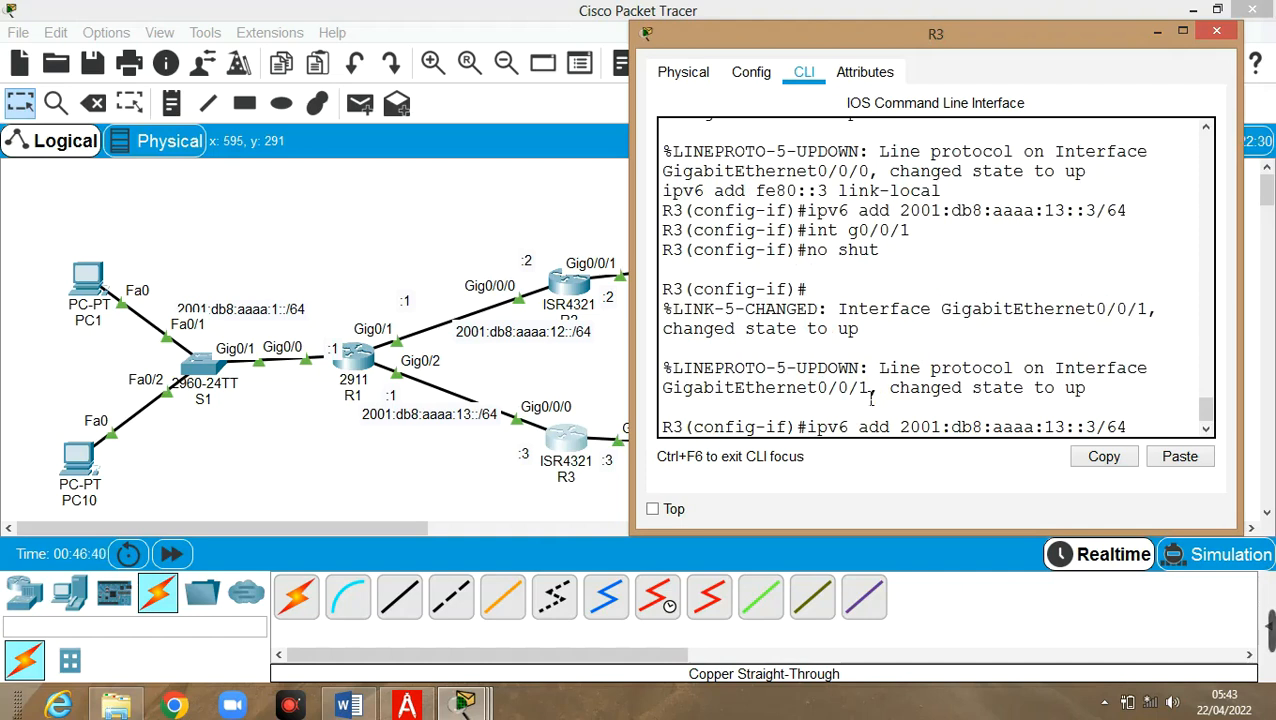
{"action": "key", "text": "Left"}
{"action": "key", "text": "Left"}
{"action": "key", "text": "Left"}
{"action": "key", "text": "Left"}
{"action": "key", "text": "Left"}
{"action": "key", "text": "Left"}
{"action": "key", "text": "Left"}
{"action": "key", "text": "Left"}
{"action": "key", "text": "BackSpace"}
{"action": "key", "text": "Return"}
{"action": "key", "text": "Up"}
{"action": "key", "text": "Up"}
{"action": "key", "text": "Up"}
{"action": "key", "text": "Up"}
{"action": "key", "text": "Up"}
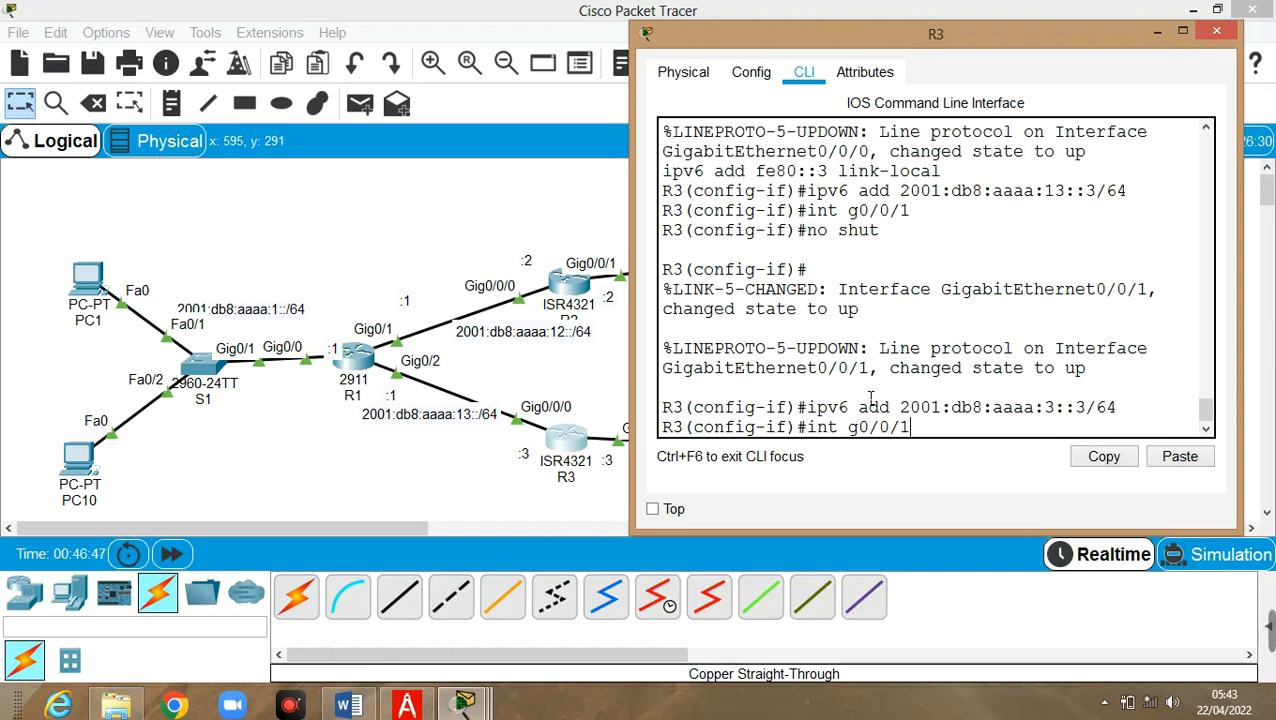
{"action": "key", "text": "Up"}
{"action": "key", "text": "Down"}
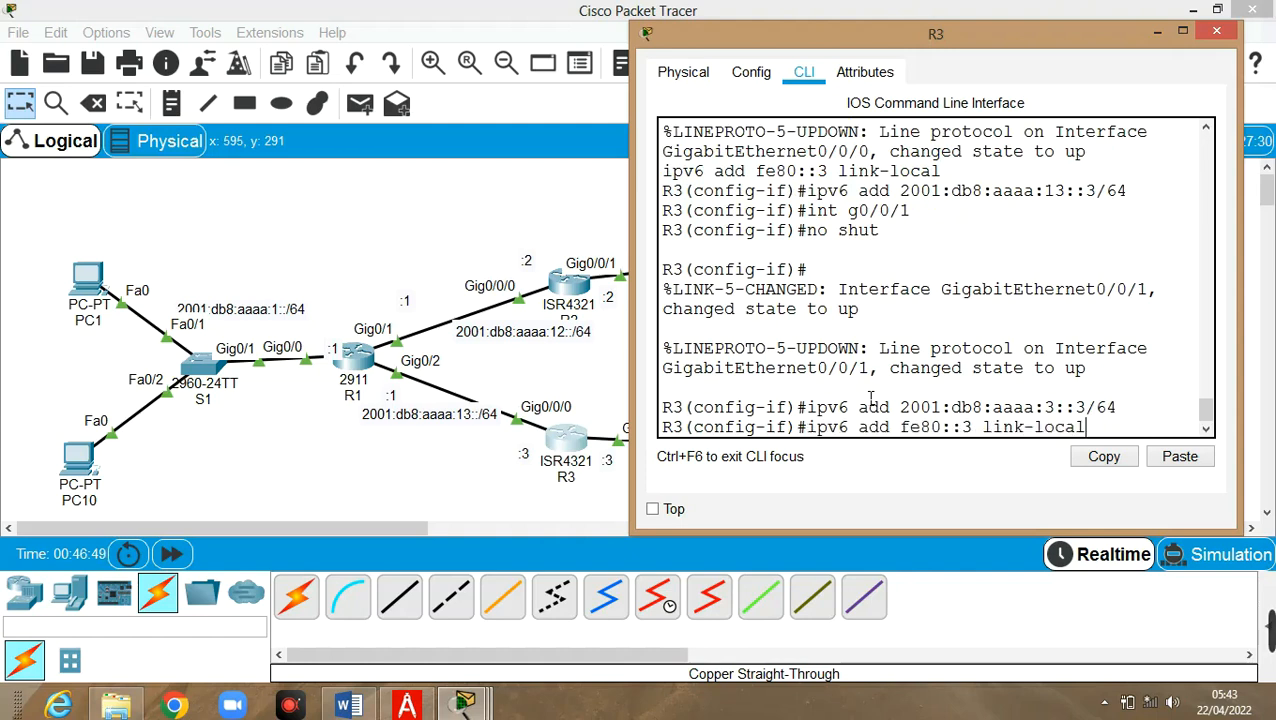
{"action": "key", "text": "Return"}
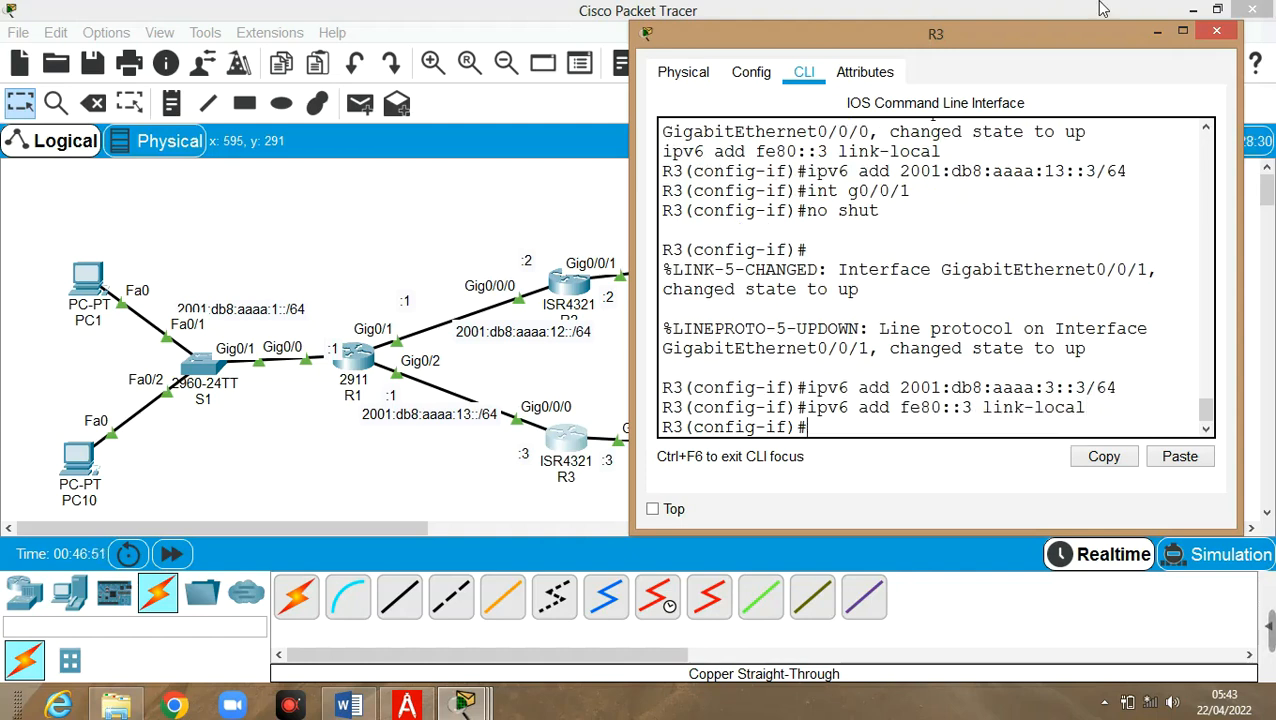
{"action": "left_click", "coordinate": [1157, 32]}
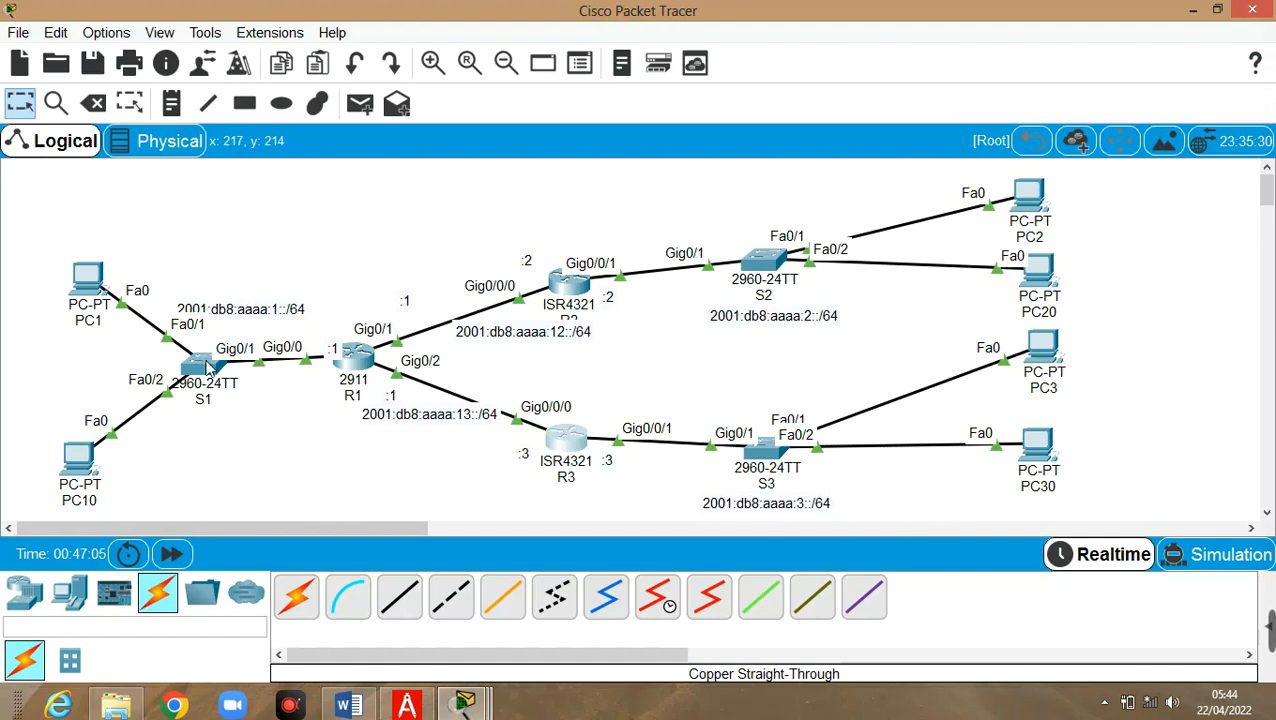
Check the port summaries of R1, R2, R3 and PC1, confirming PC1 has no addresses yet
{"action": "mouse_move", "coordinate": [347, 366]}
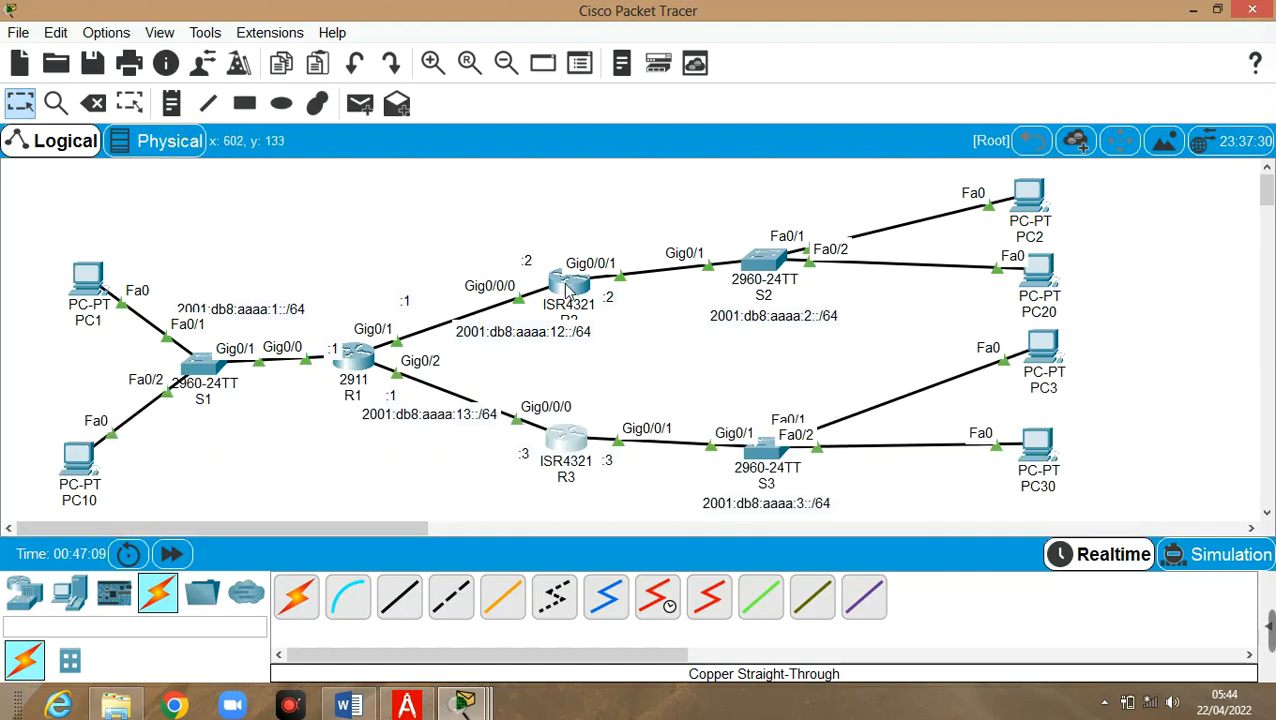
{"action": "mouse_move", "coordinate": [567, 285]}
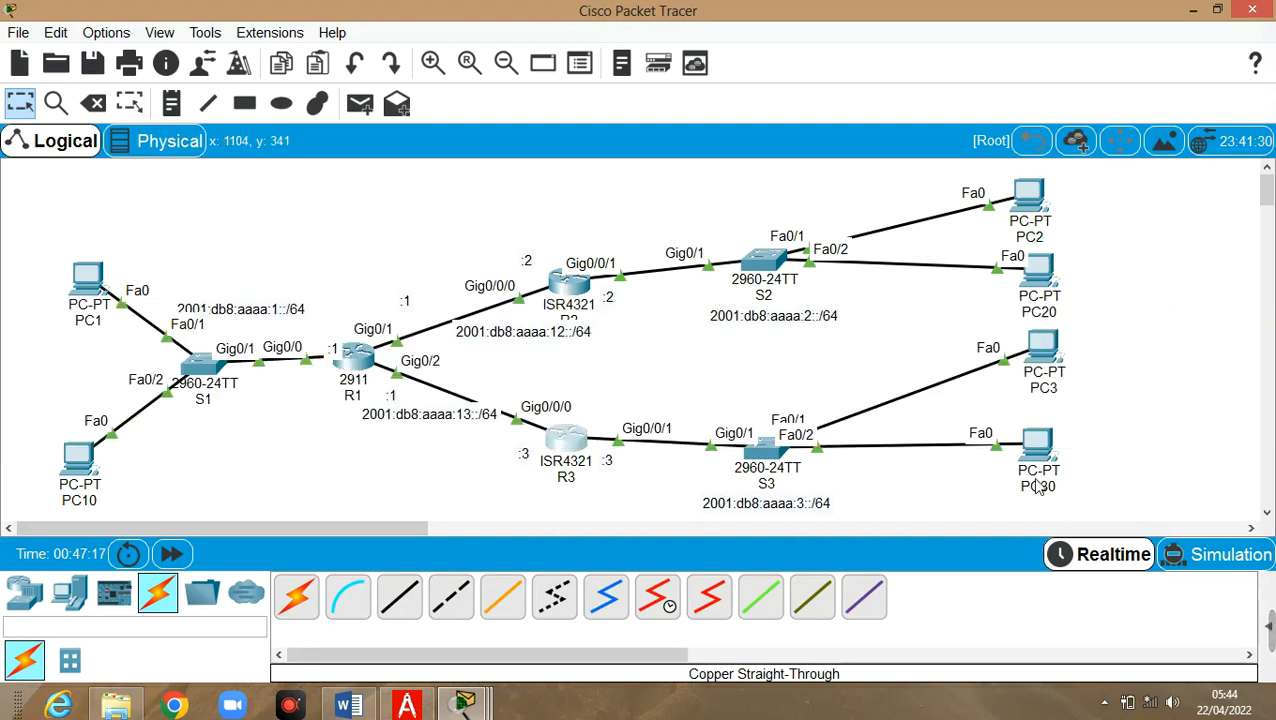
{"action": "mouse_move", "coordinate": [562, 446]}
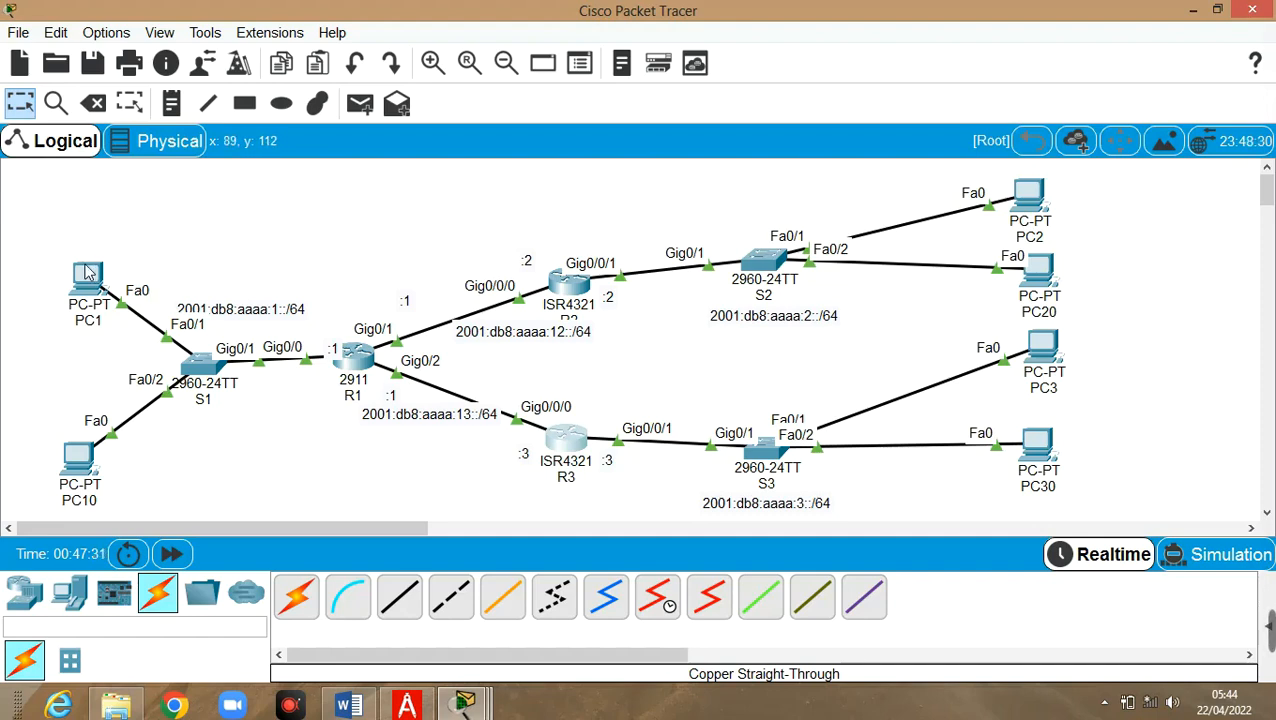
{"action": "mouse_move", "coordinate": [87, 271]}
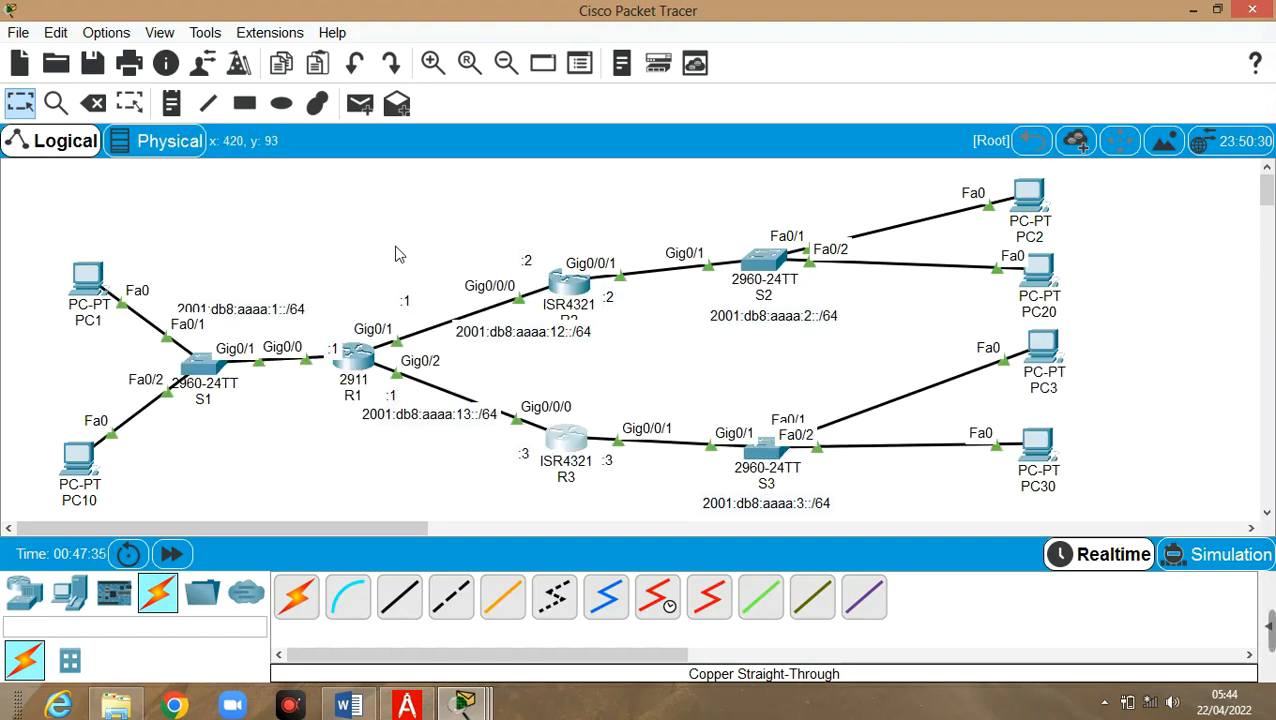
Bring up the IP Configuration panel on PC1's Desktop
{"action": "left_click", "coordinate": [90, 277]}
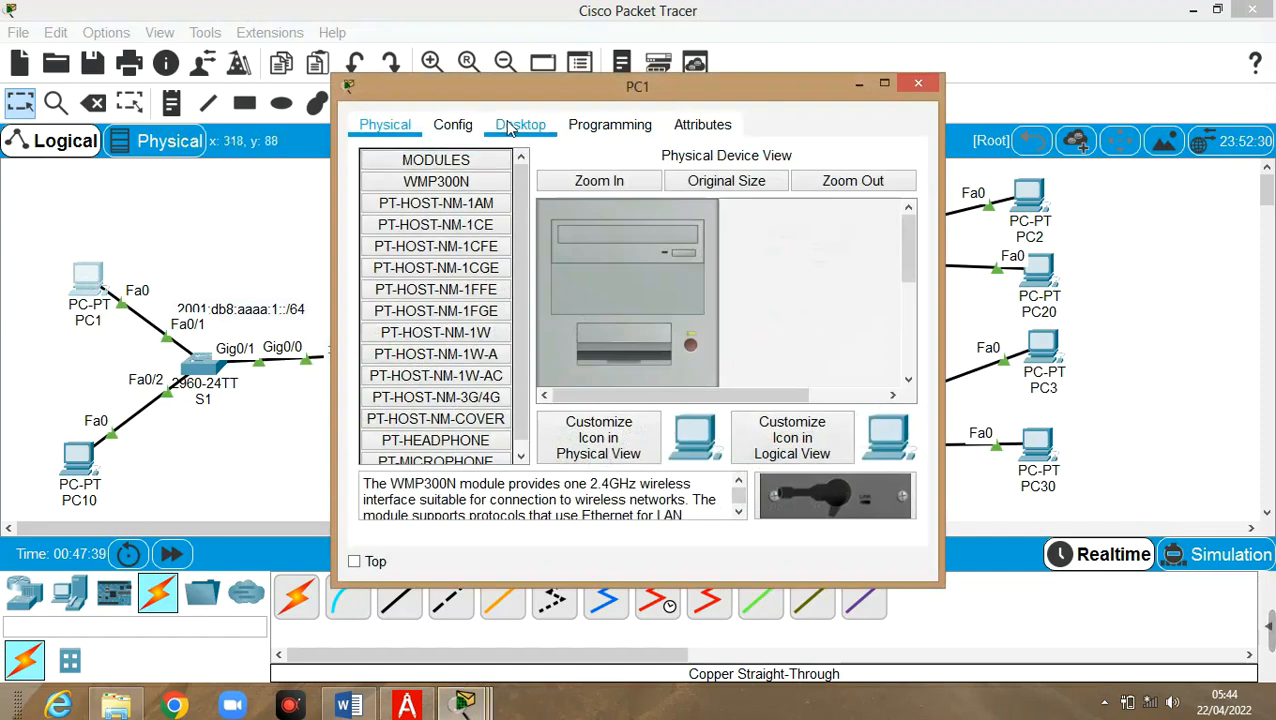
{"action": "left_click", "coordinate": [510, 127]}
{"action": "left_click", "coordinate": [402, 205]}
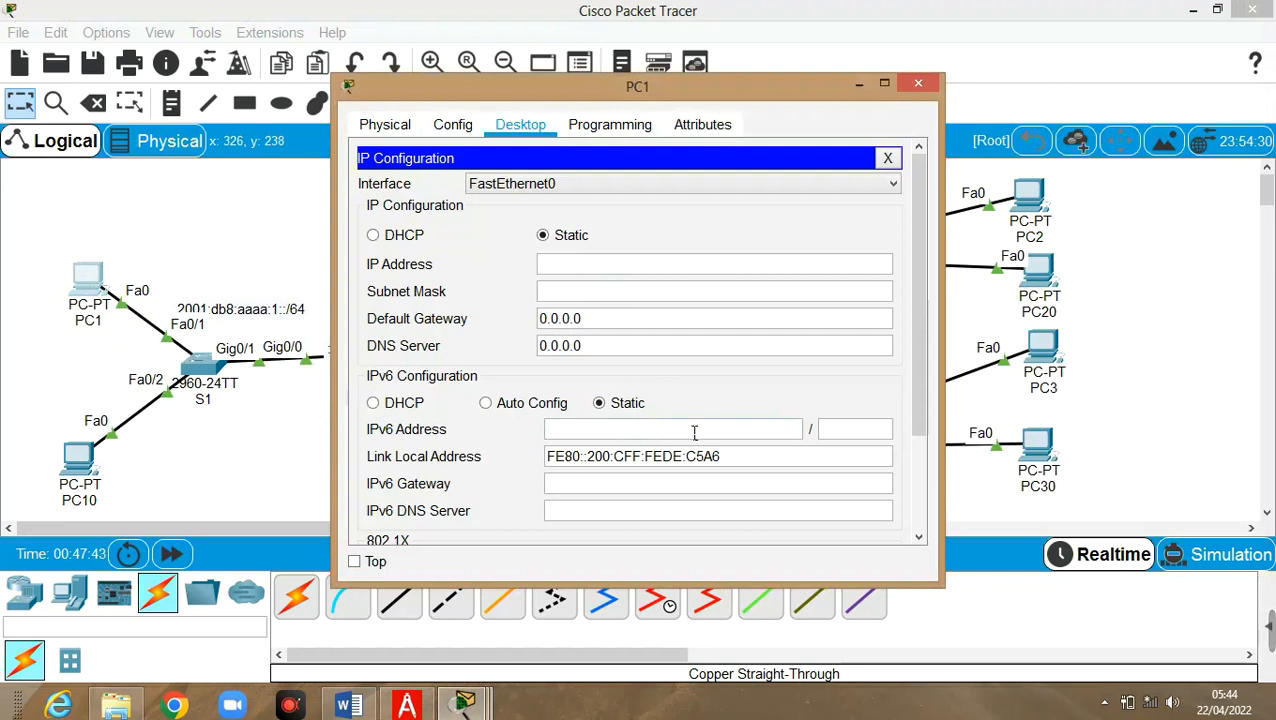
Enter 2001:db8:aaaa:1::100 as PC1's IPv6 address with prefix length 64
{"action": "left_click", "coordinate": [631, 434]}
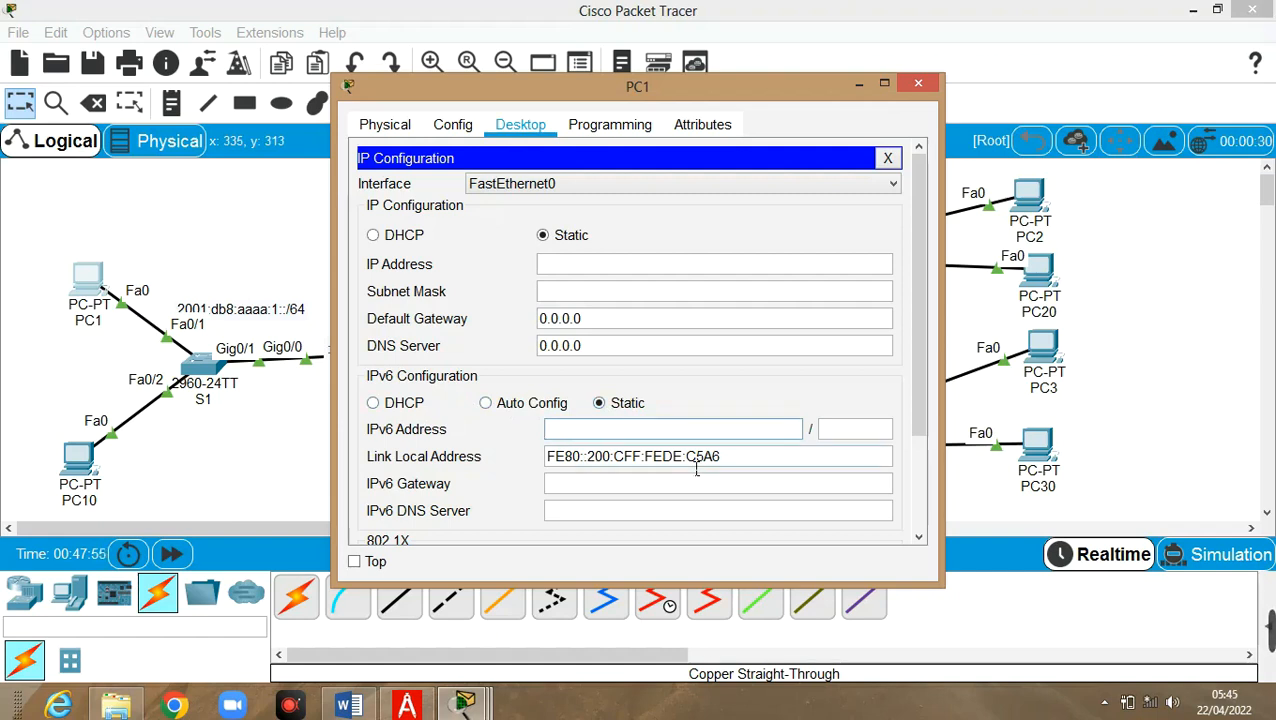
{"action": "type", "text": "2001:db"}
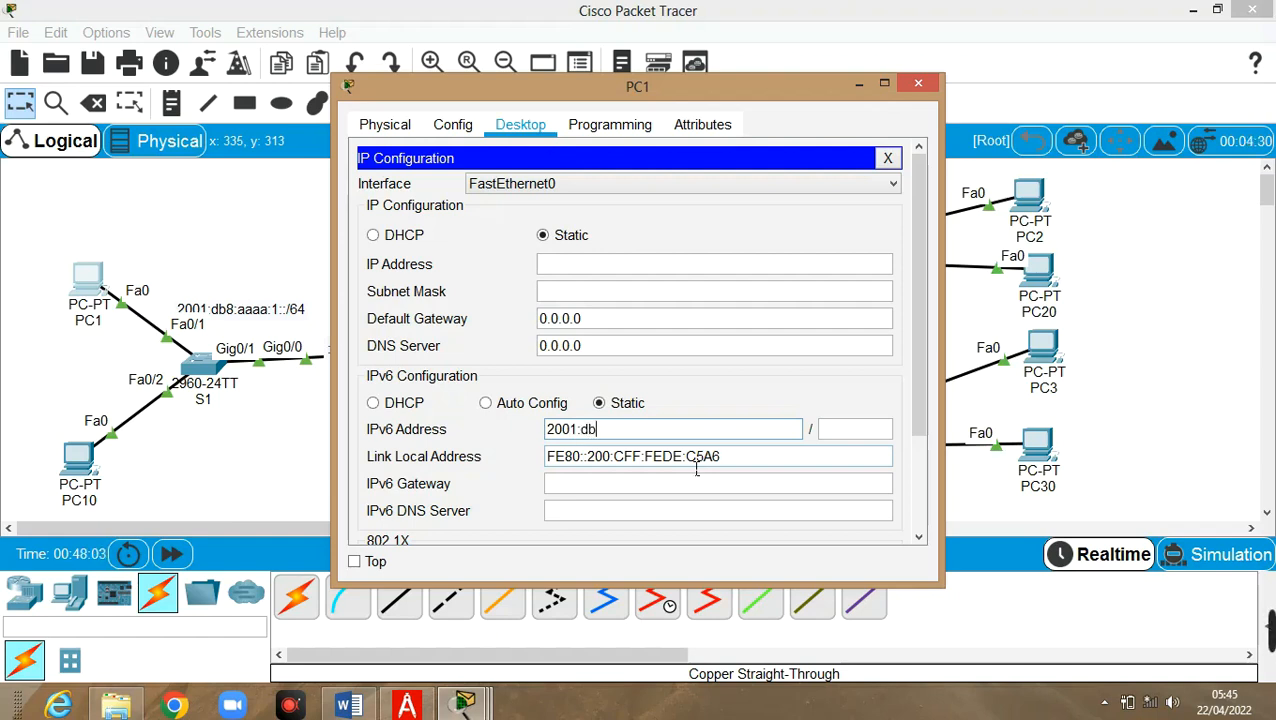
{"action": "type", "text": "8:"}
{"action": "type", "text": "aaaa:1"}
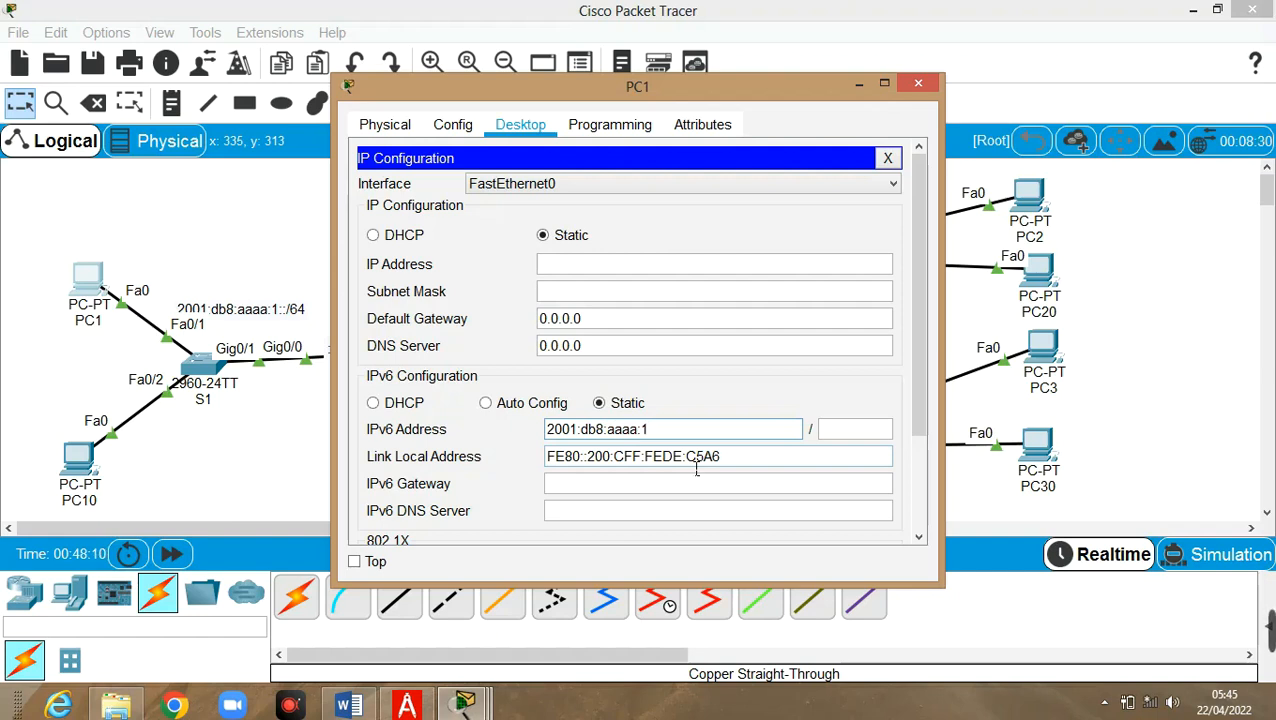
{"action": "type", "text": "::"}
{"action": "type", "text": "100"}
{"action": "left_click", "coordinate": [856, 432]}
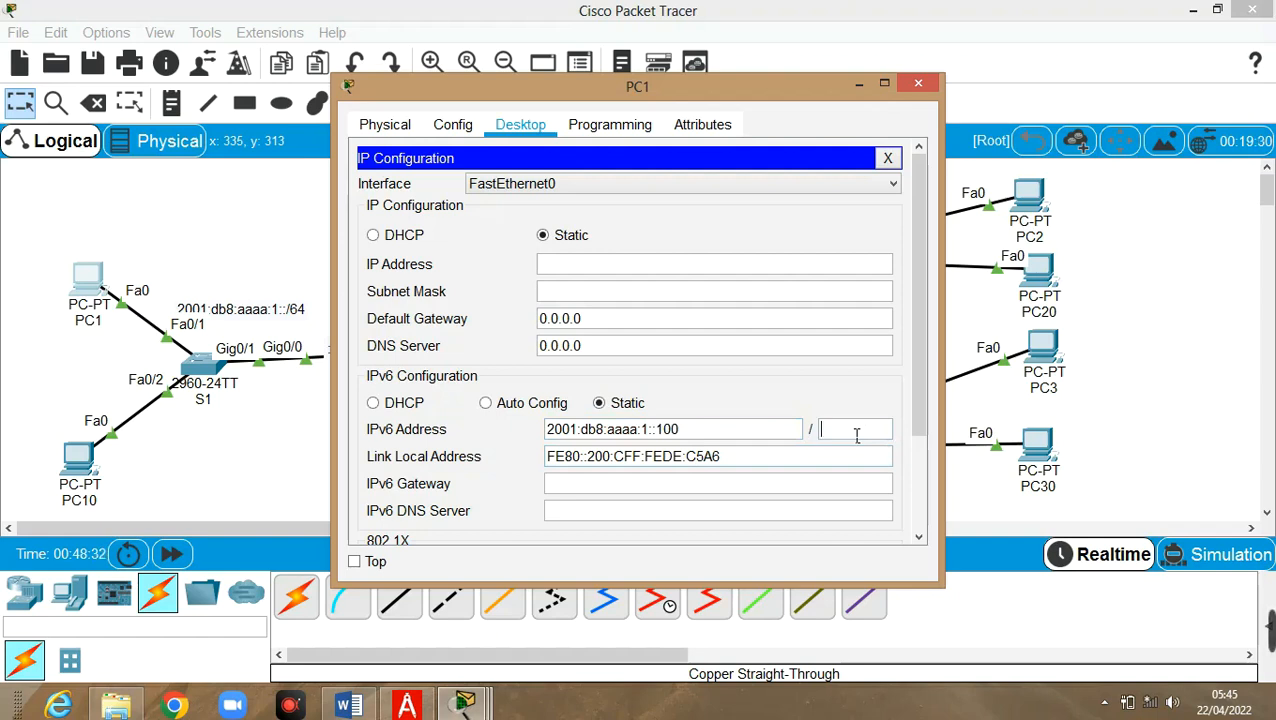
{"action": "type", "text": "64"}
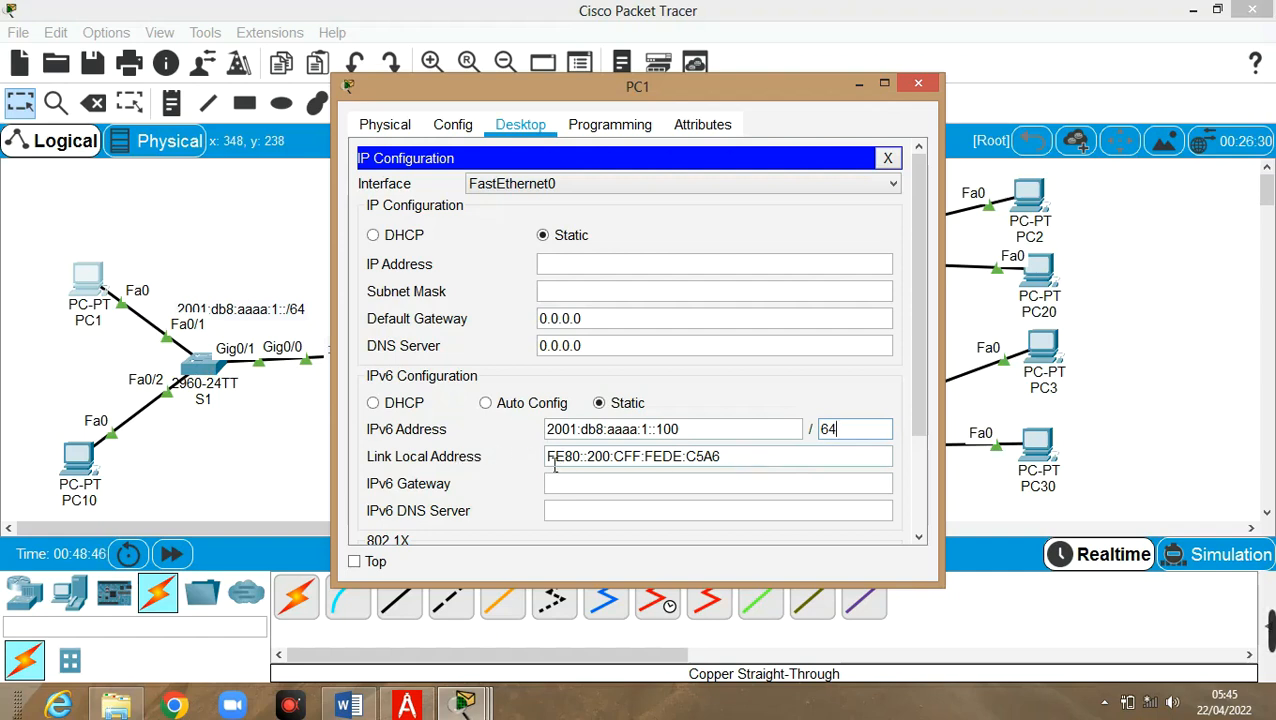
Highlight the interface portion of PC1's link-local address FE80::200:CFF:FEDE:C5A6
{"action": "left_click_drag", "start_coordinate": [585, 462], "coordinate": [551, 468]}
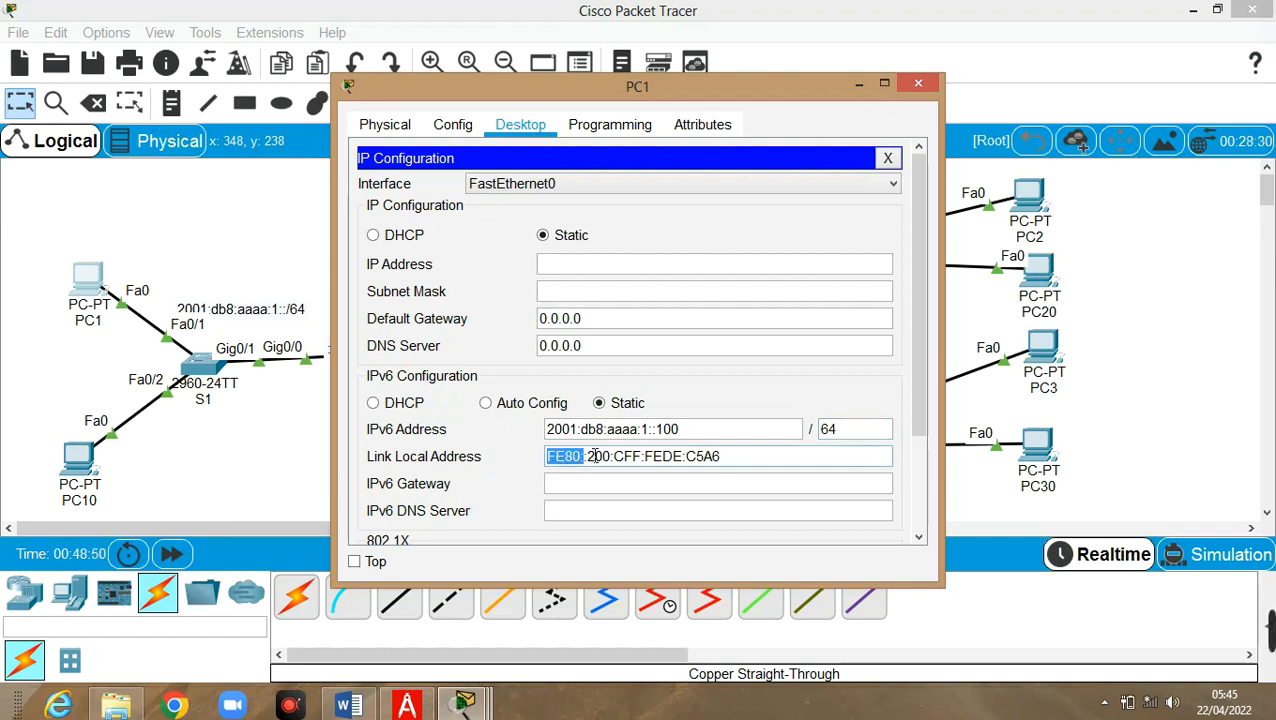
{"action": "left_click_drag", "start_coordinate": [584, 462], "coordinate": [738, 466]}
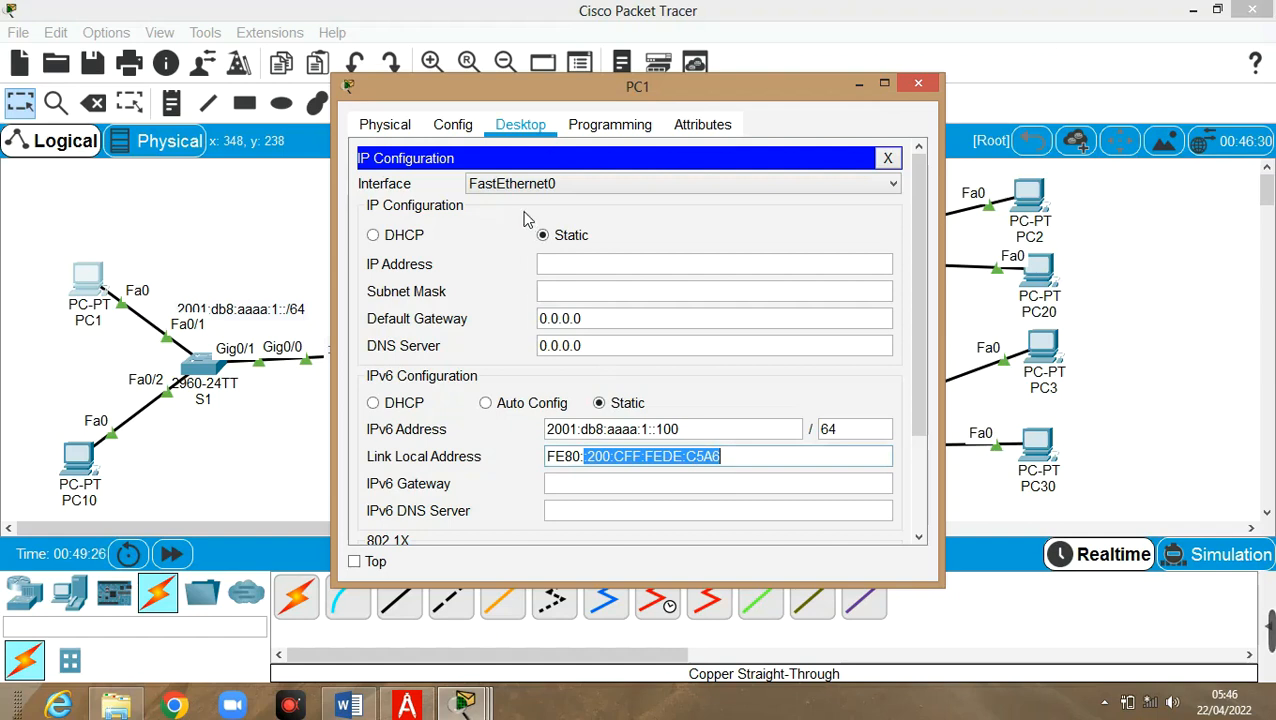
{"action": "left_click", "coordinate": [462, 127]}
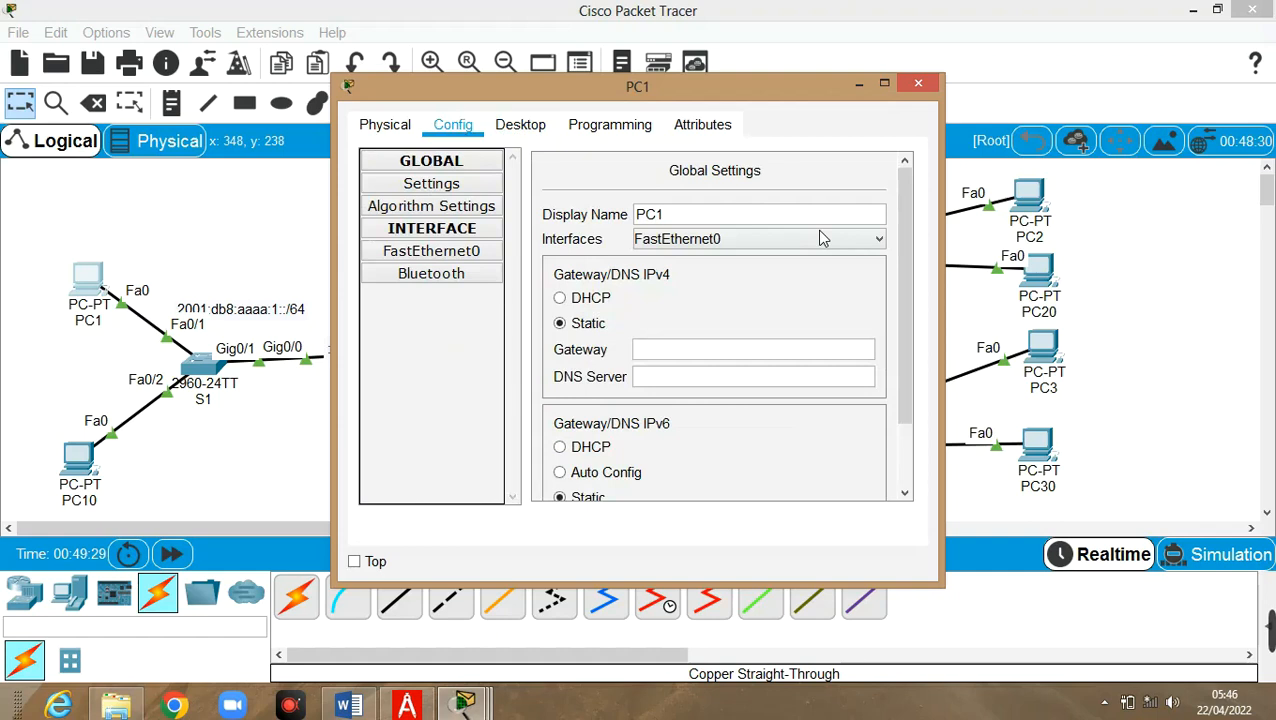
Compare PC1's FastEthernet0 MAC address with its link-local interface ID FE80::200:CFF:FEDE:C5A6
{"action": "left_click", "coordinate": [458, 258]}
{"action": "left_click_drag", "start_coordinate": [832, 238], "coordinate": [716, 241]}
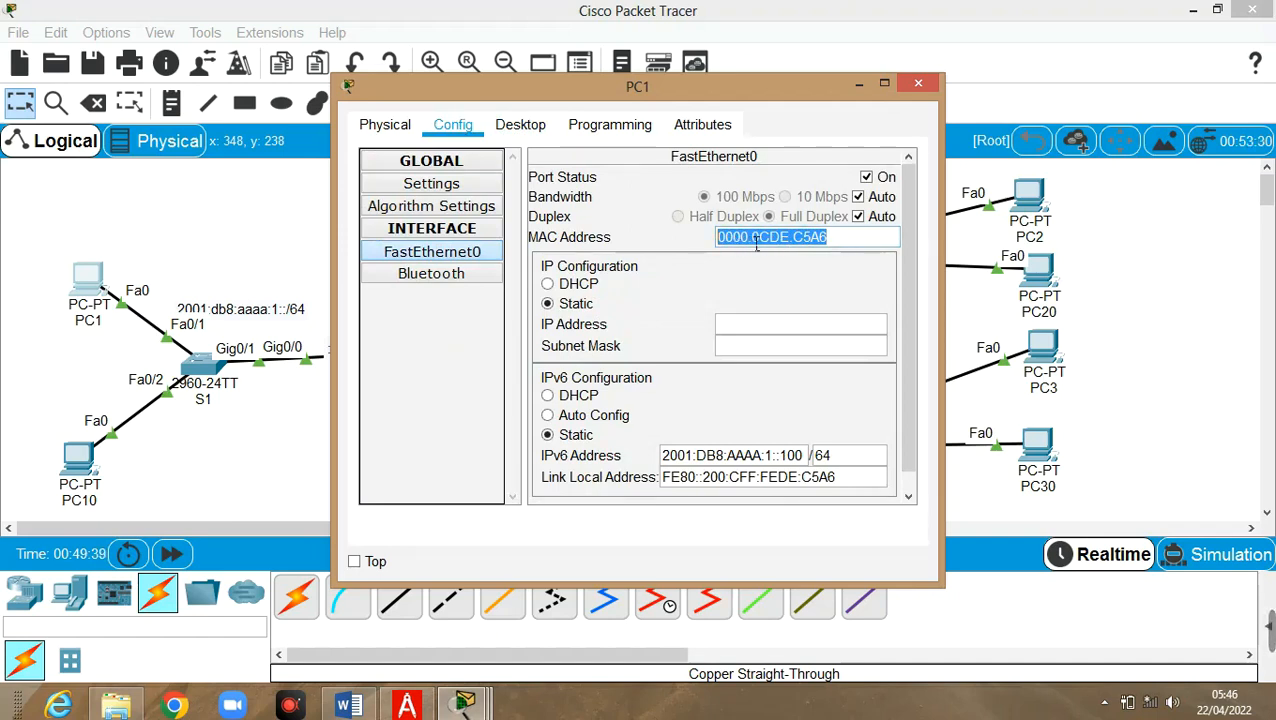
{"action": "left_click", "coordinate": [842, 243]}
{"action": "left_click_drag", "start_coordinate": [735, 243], "coordinate": [742, 243]}
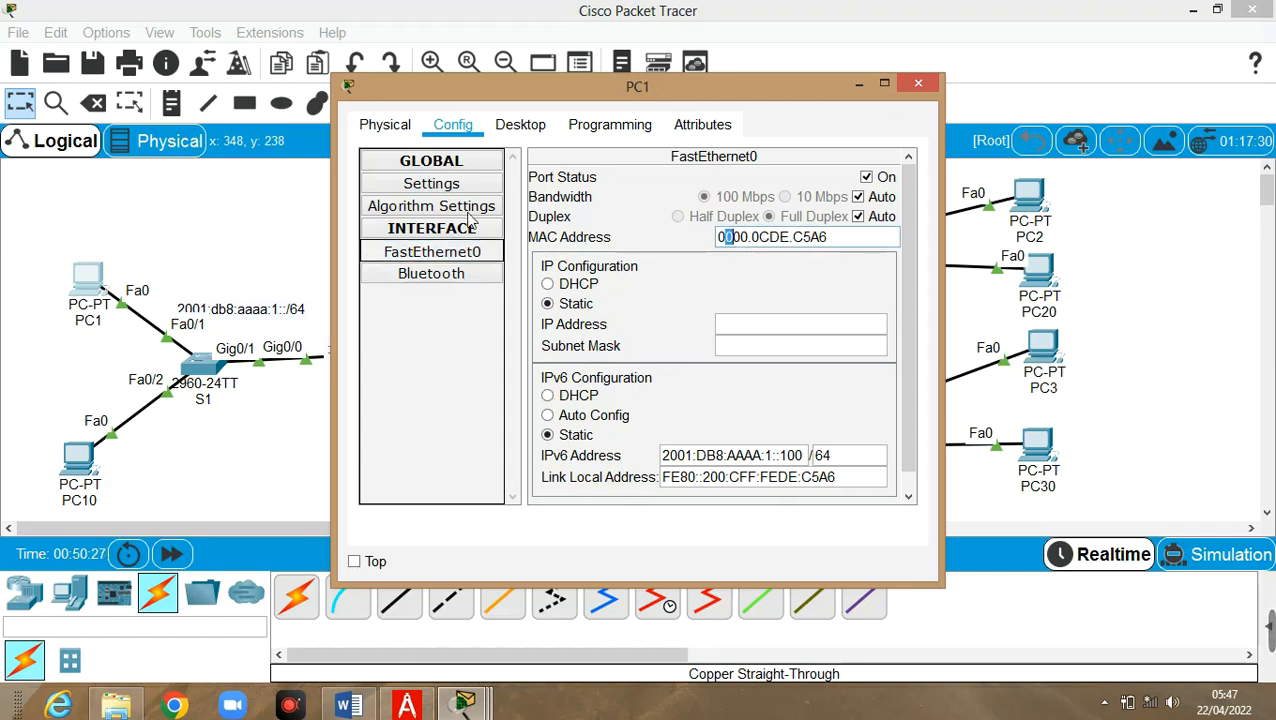
{"action": "left_click", "coordinate": [518, 133]}
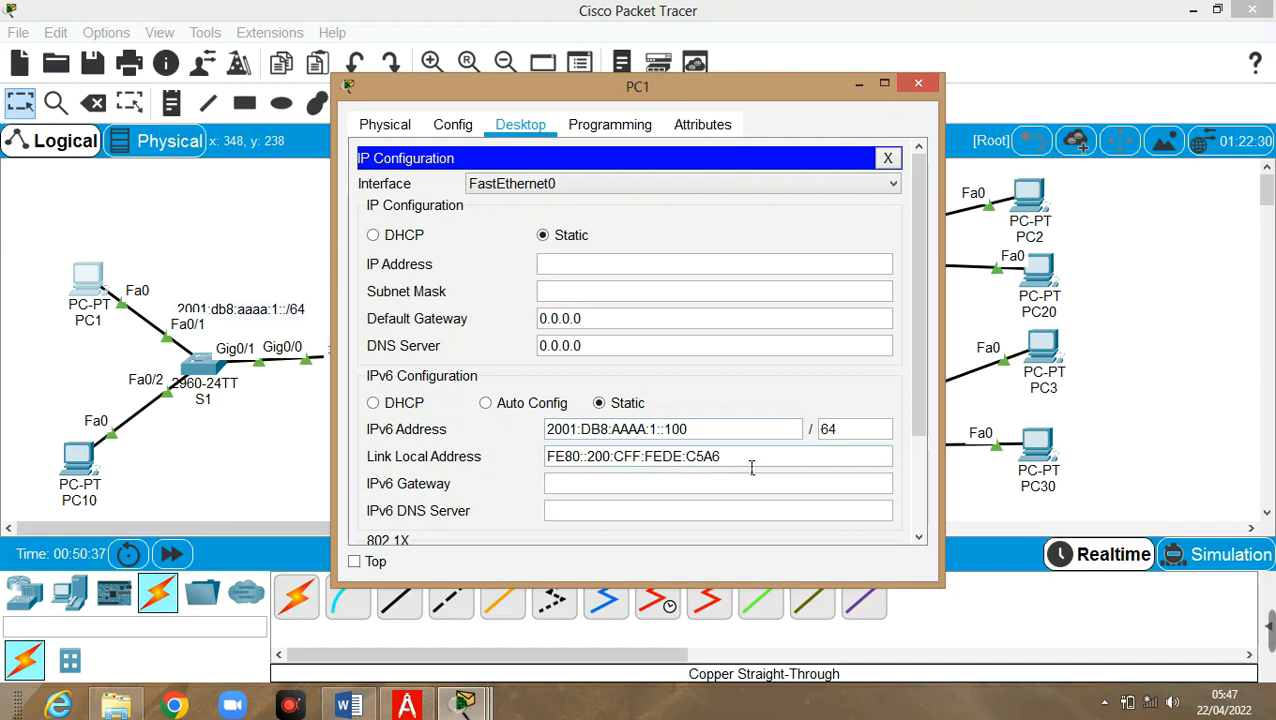
Copy PC1's IPv6 address 2001:DB8:AAAA:1::100 and close the IP Configuration panel
{"action": "left_click_drag", "start_coordinate": [740, 462], "coordinate": [600, 462]}
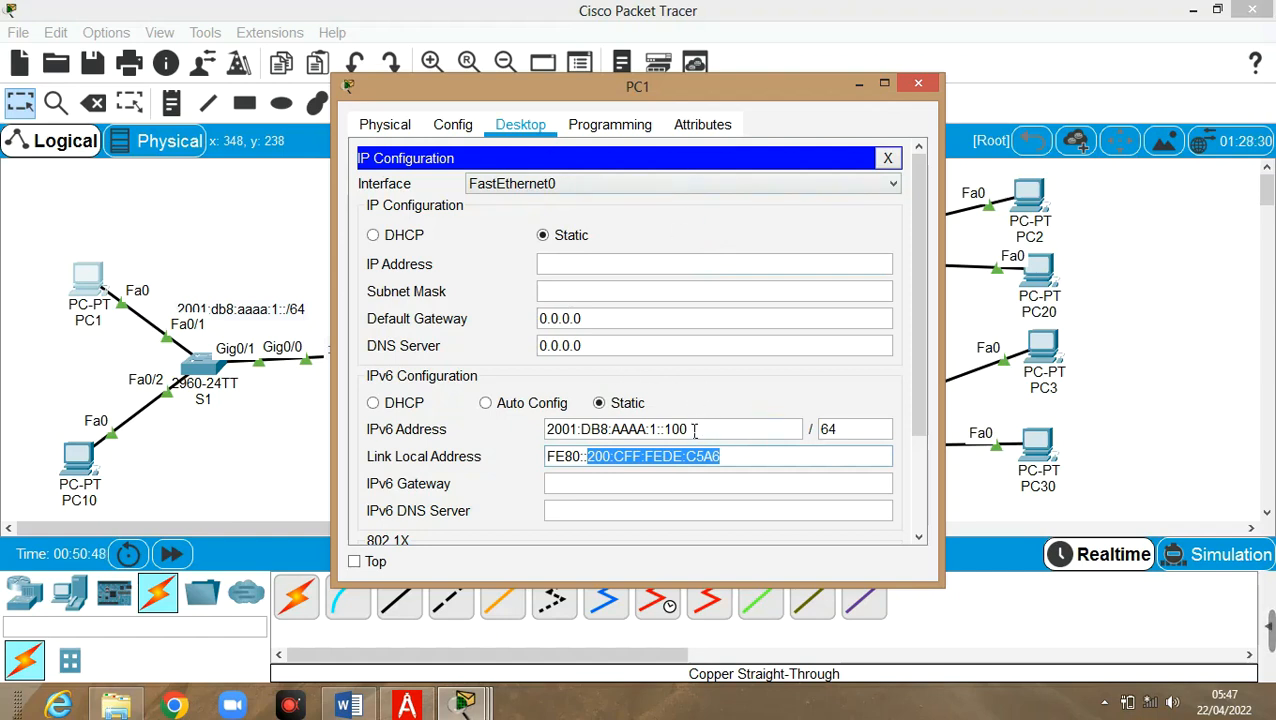
{"action": "left_click_drag", "start_coordinate": [674, 432], "coordinate": [547, 434]}
{"action": "key", "text": "ctrl+c"}
{"action": "right_click", "coordinate": [572, 432]}
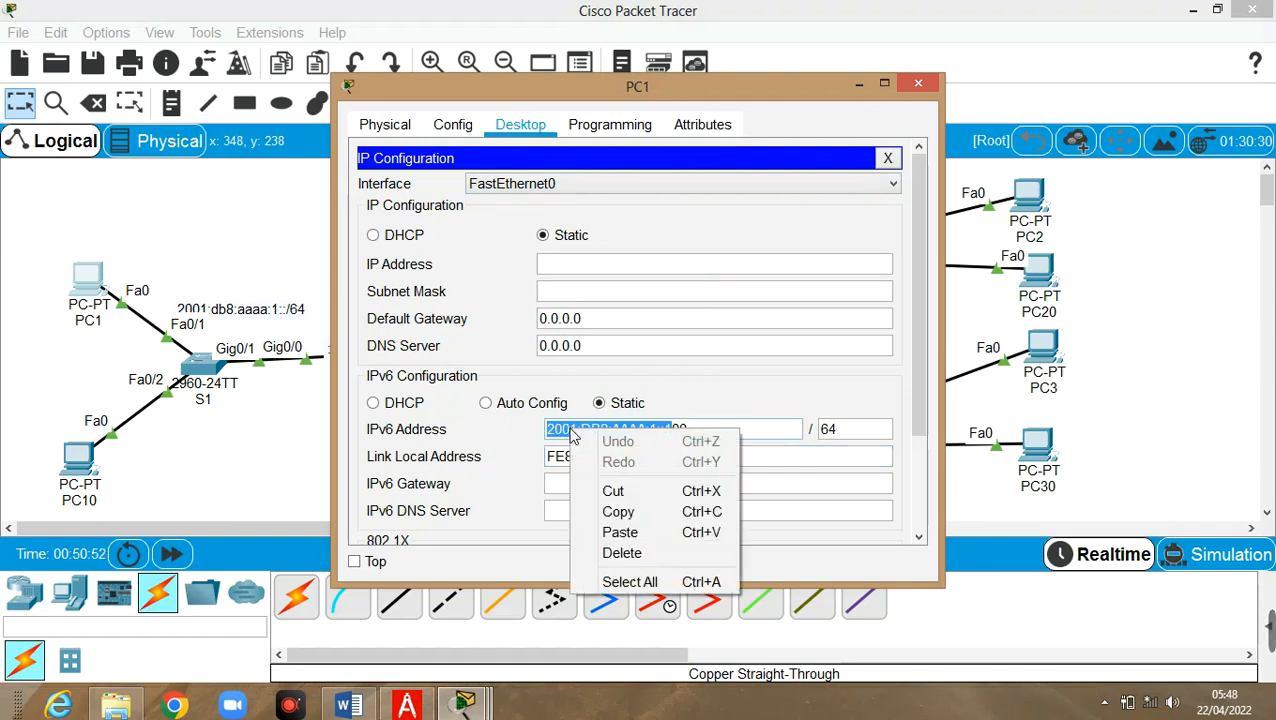
{"action": "left_click", "coordinate": [644, 512]}
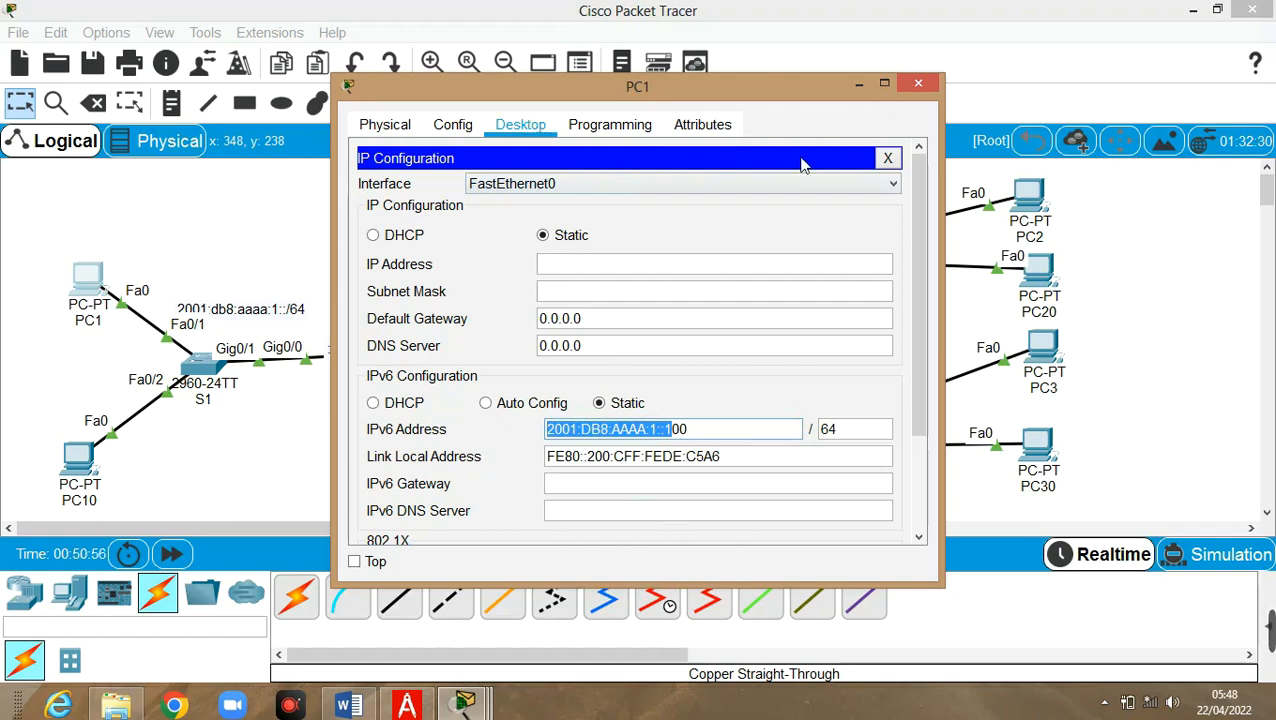
{"action": "left_click", "coordinate": [887, 158]}
Ping R1 at 2001:DB8:AAAA:1::1 from PC1's Command Prompt
{"action": "left_click", "coordinate": [757, 195]}
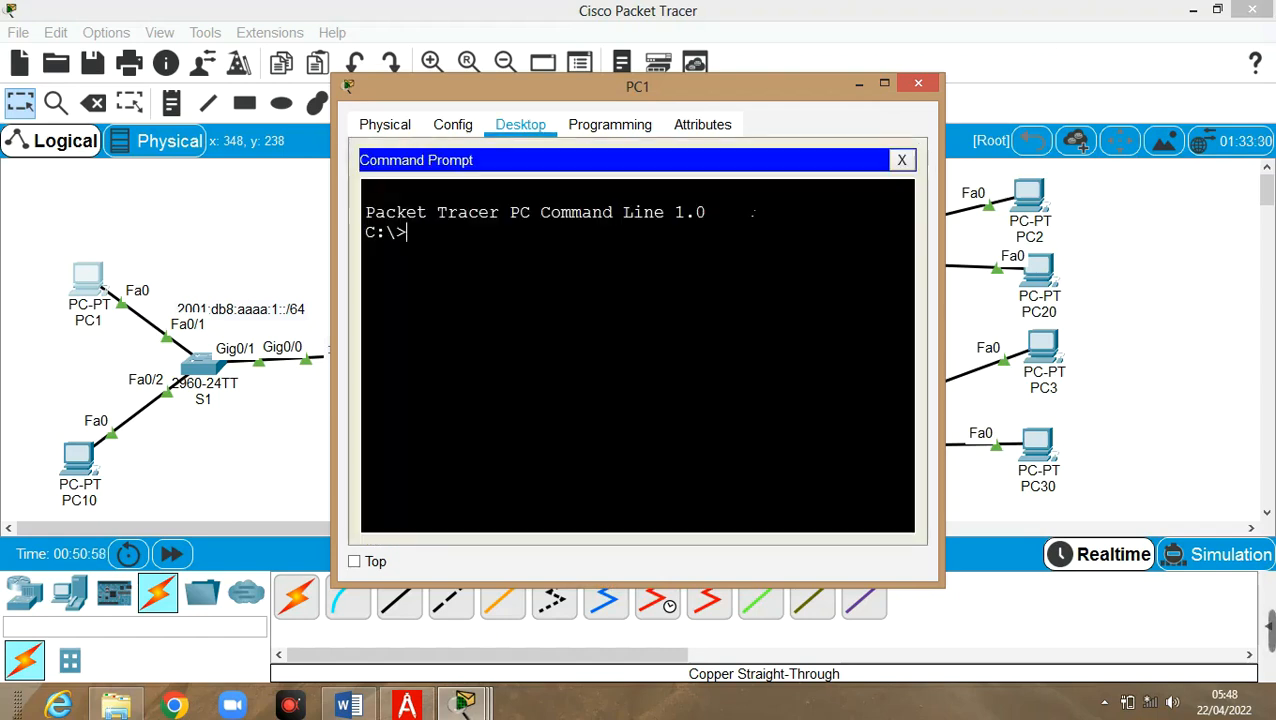
{"action": "type", "text": "ping"}
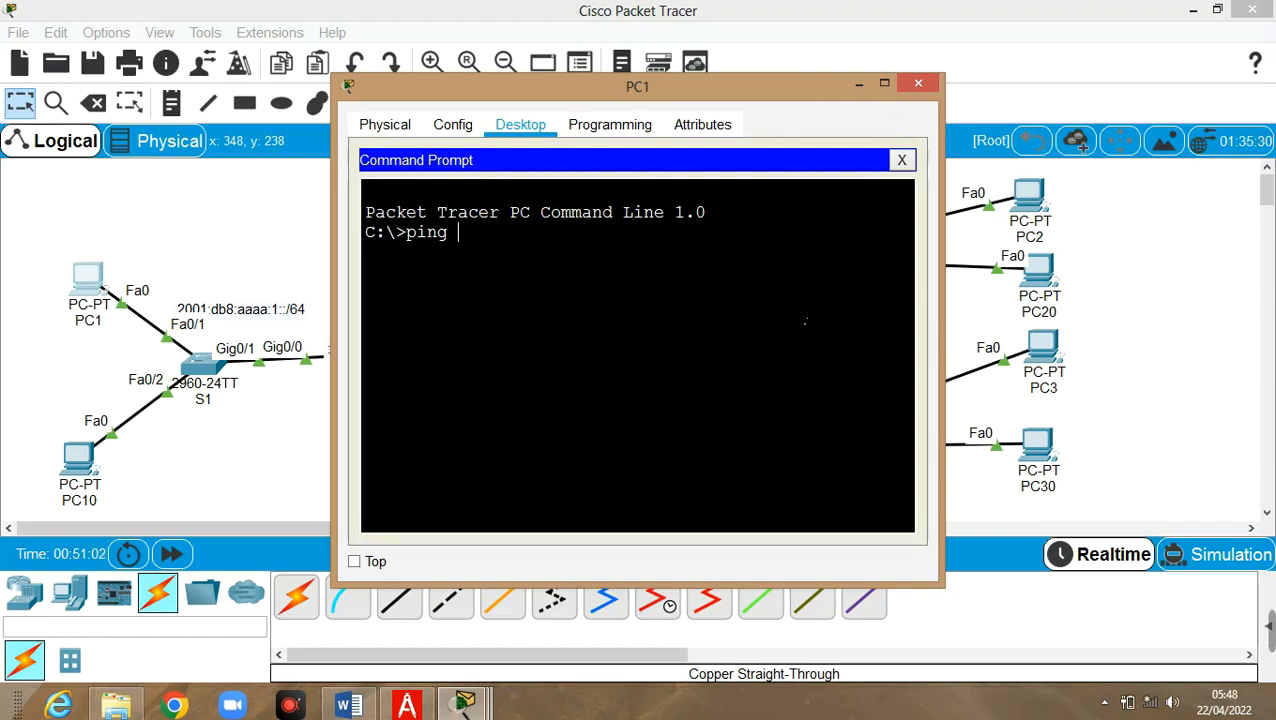
{"action": "right_click", "coordinate": [548, 240]}
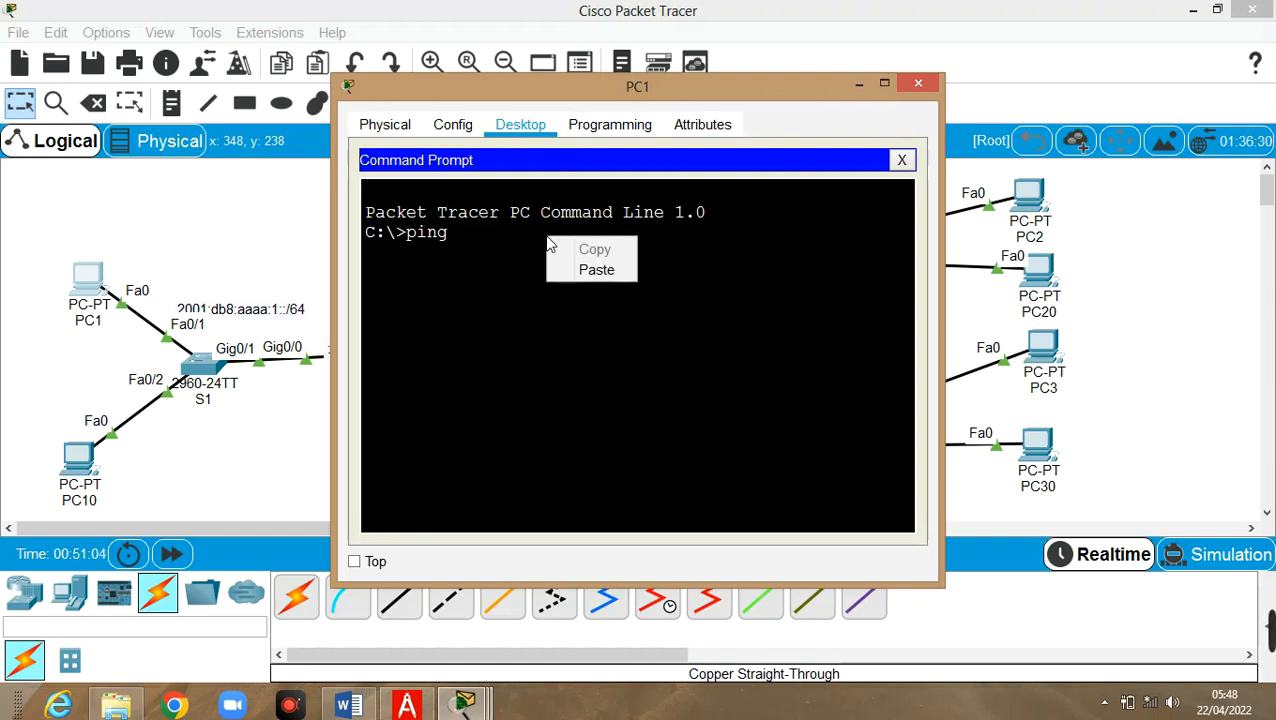
{"action": "left_click", "coordinate": [596, 270]}
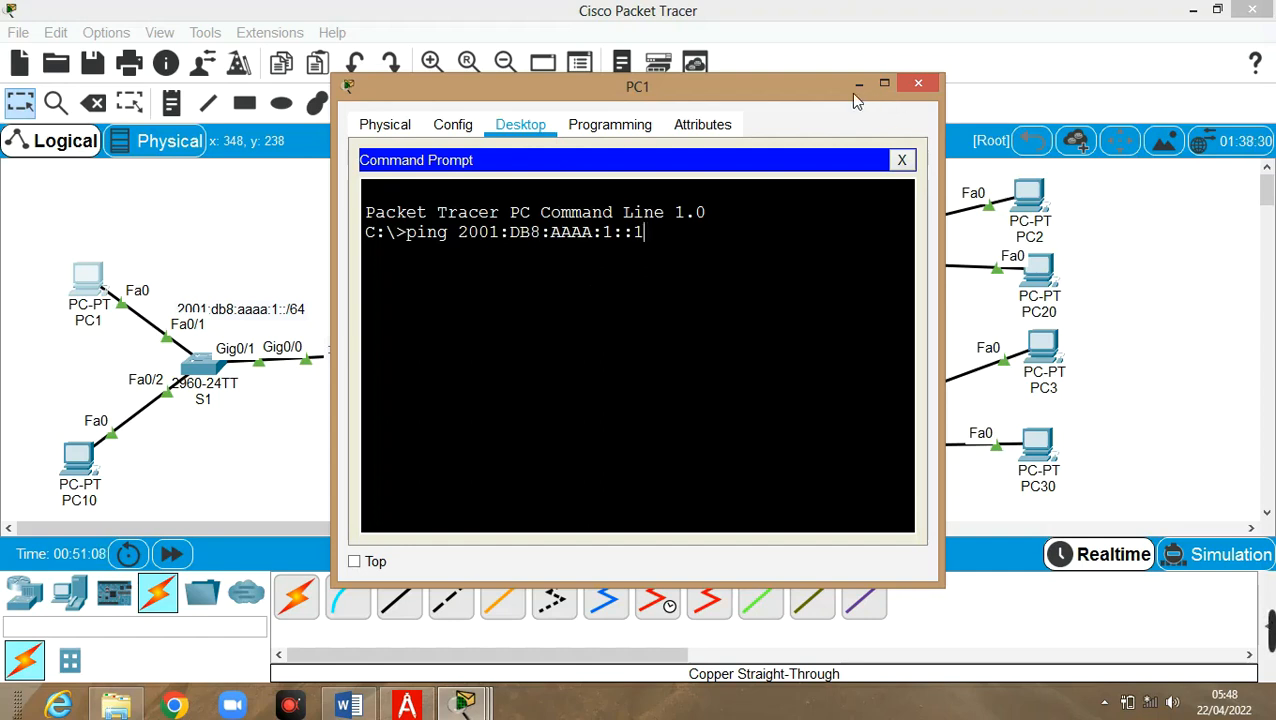
{"action": "left_click_drag", "start_coordinate": [770, 93], "coordinate": [1015, 73]}
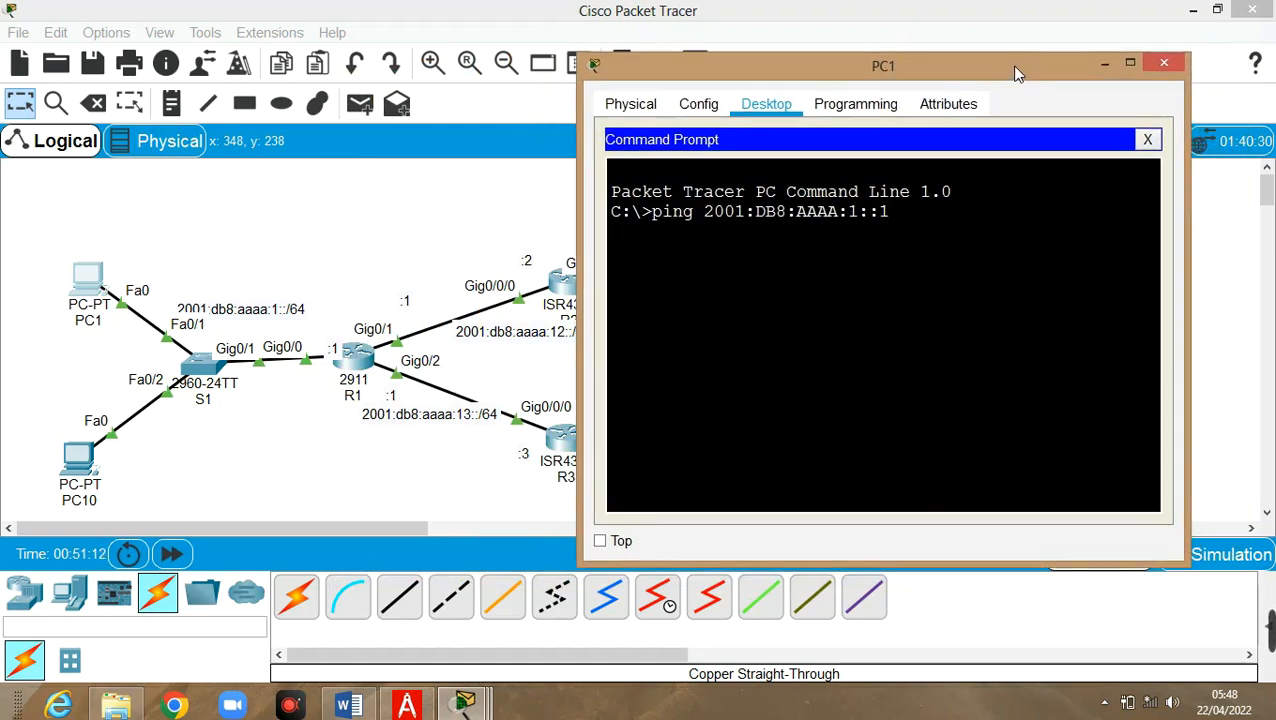
{"action": "key", "text": "Return"}
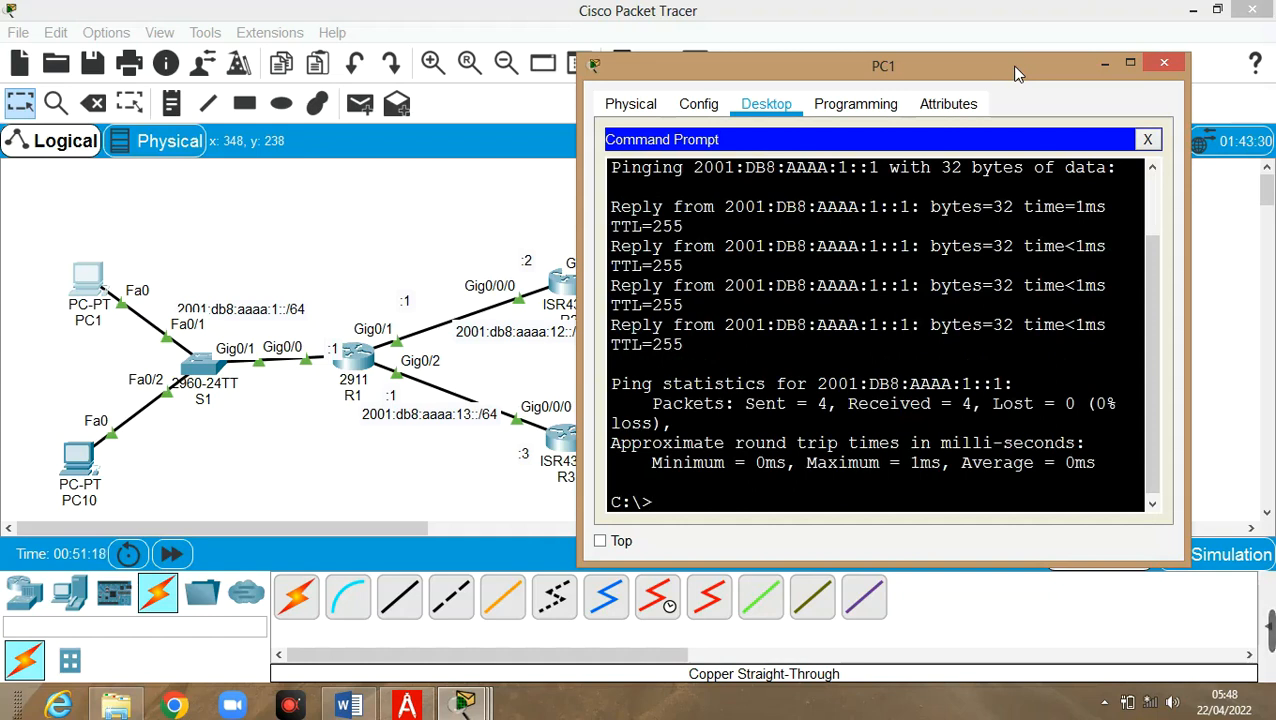
Ping R1's link-local address fe80::1 from PC1, getting 4/4 replies
{"action": "key", "text": "Up"}
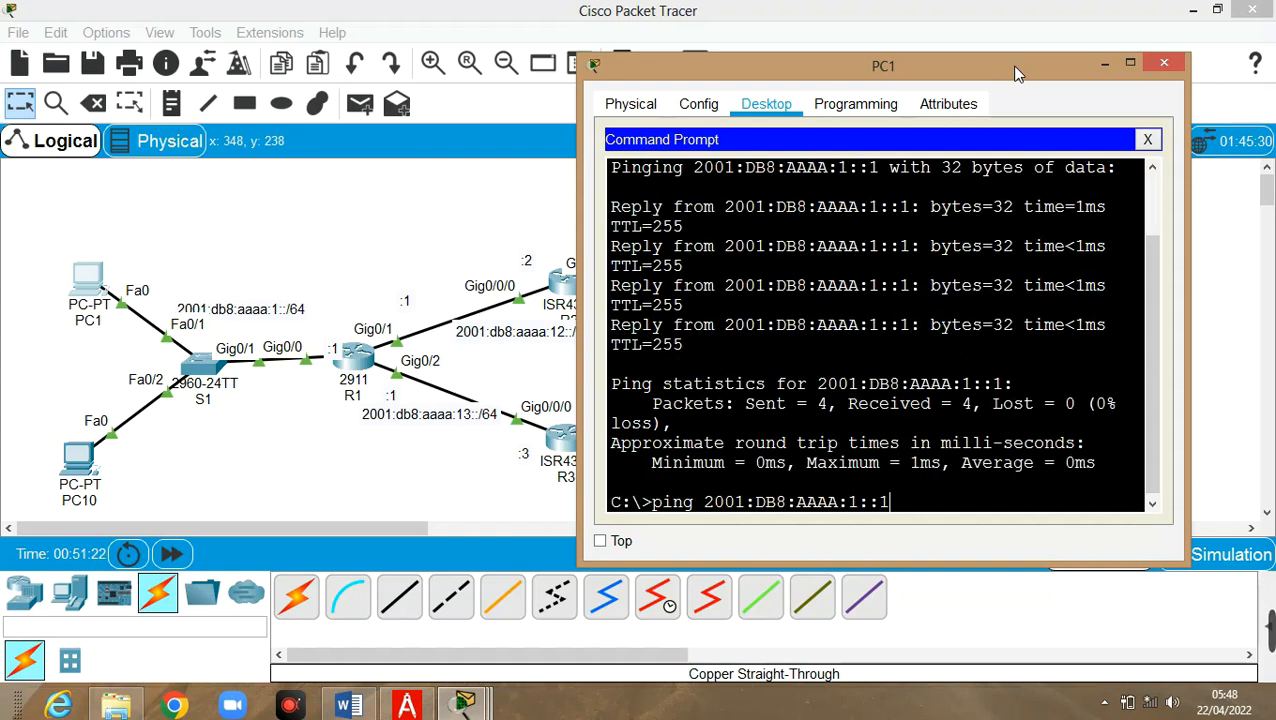
{"action": "key", "text": "BackSpace"}
{"action": "key", "text": "BackSpace"}
{"action": "key", "text": "BackSpace"}
{"action": "key", "text": "BackSpace"}
{"action": "key", "text": "BackSpace"}
{"action": "key", "text": "BackSpace"}
{"action": "key", "text": "BackSpace"}
{"action": "key", "text": "BackSpace"}
{"action": "key", "text": "BackSpace"}
{"action": "key", "text": "BackSpace"}
{"action": "key", "text": "BackSpace"}
{"action": "key", "text": "BackSpace"}
{"action": "key", "text": "BackSpace"}
{"action": "key", "text": "BackSpace"}
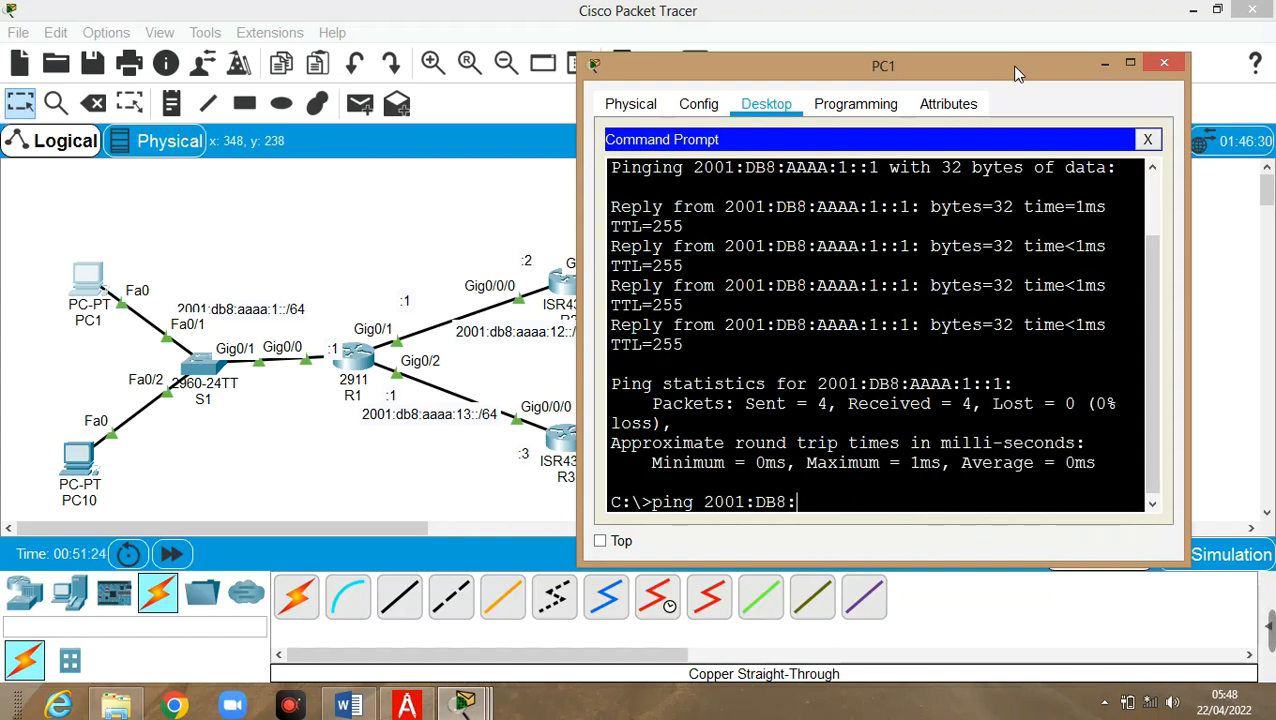
{"action": "key", "text": "BackSpace"}
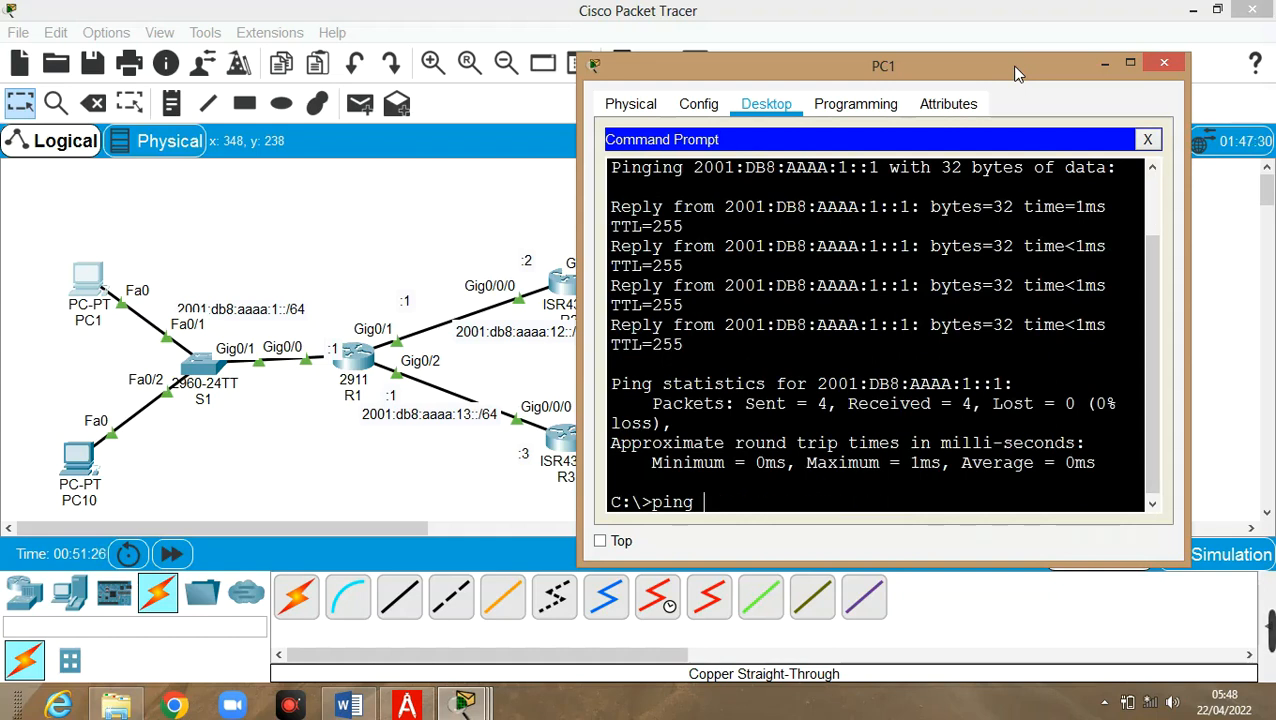
{"action": "type", "text": "fe80"}
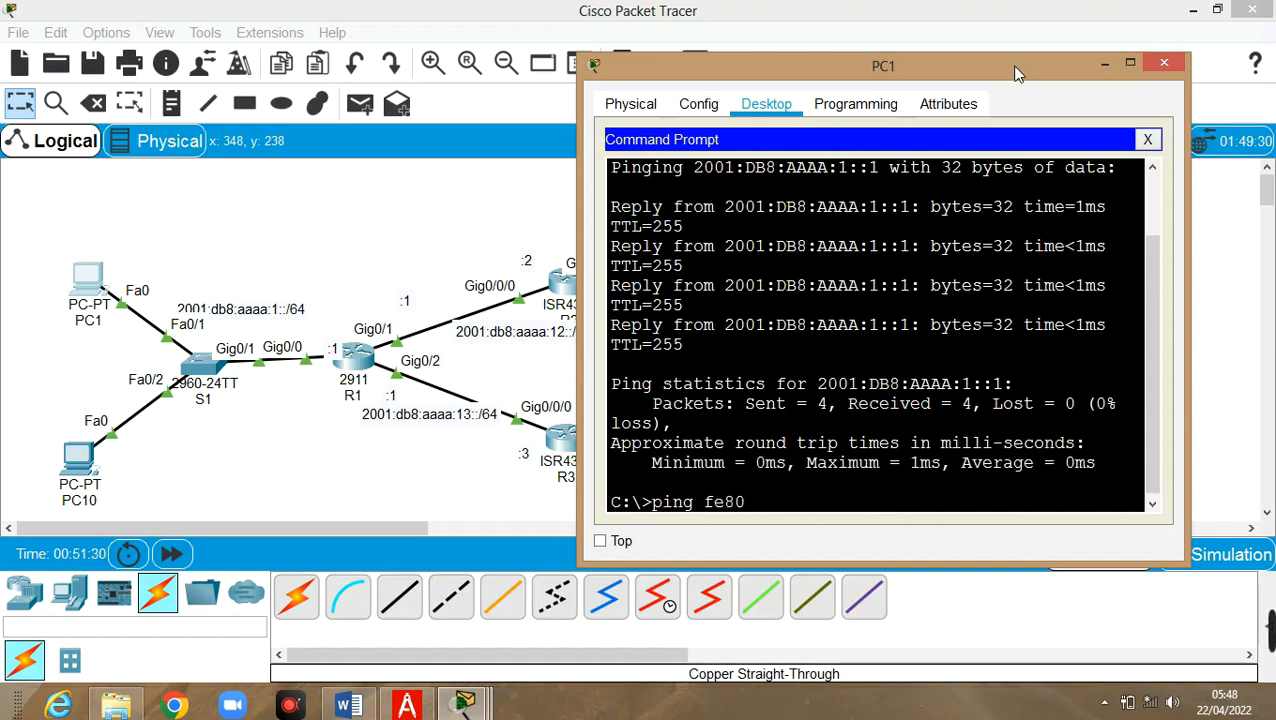
{"action": "type", "text": "::1"}
{"action": "key", "text": "Return"}
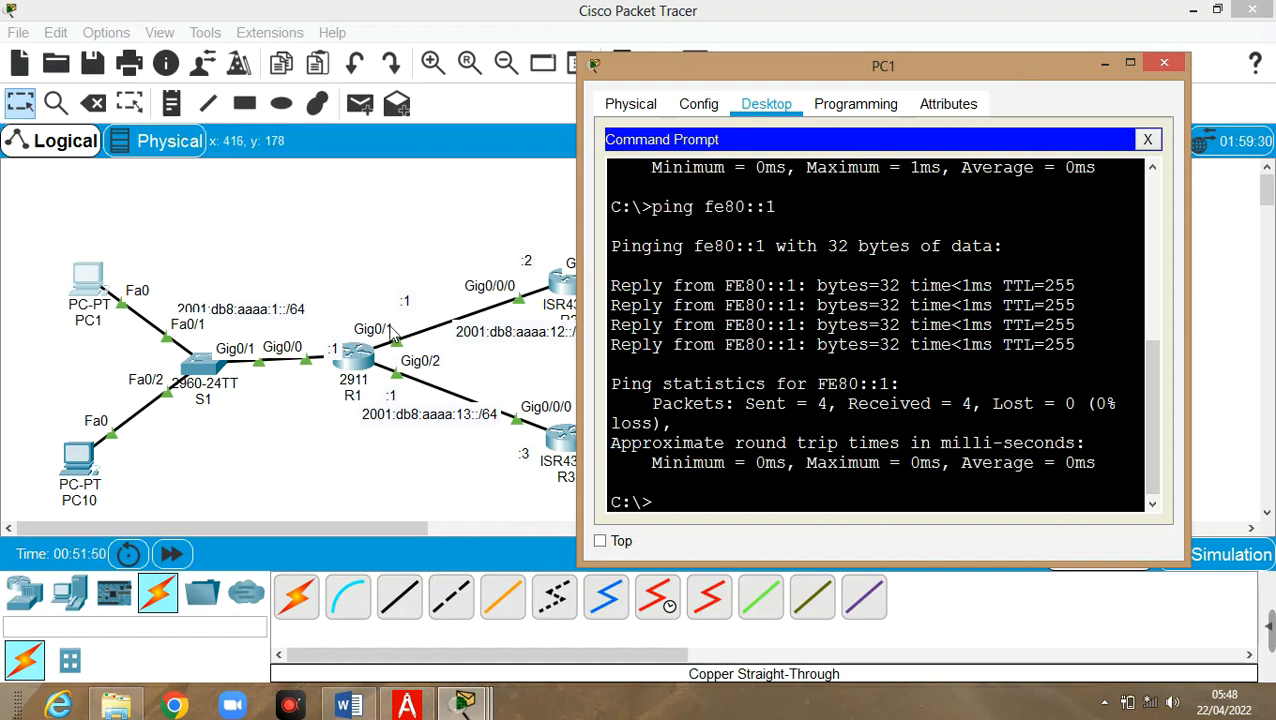
Ping R1's 2001:DB8:AAAA:12::1 from PC1 and see all four requests time out
{"action": "key", "text": "Up"}
{"action": "key", "text": "Up"}
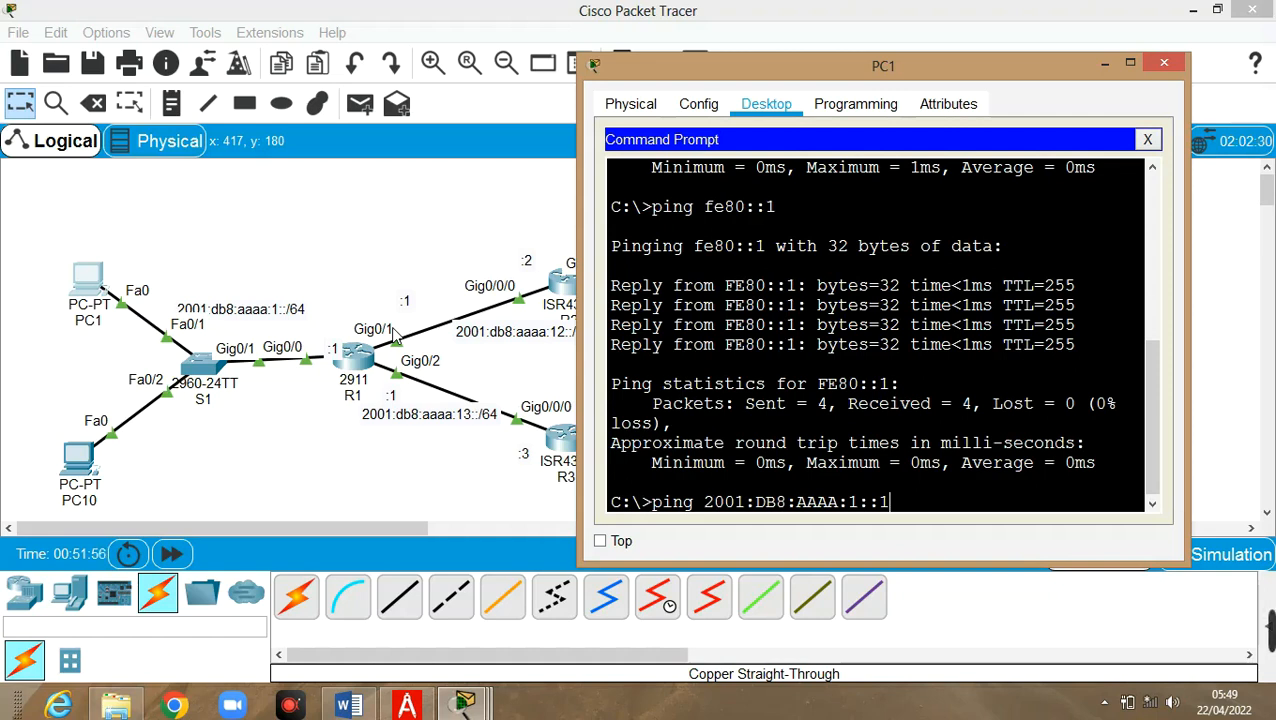
{"action": "key", "text": "Left"}
{"action": "key", "text": "Left"}
{"action": "key", "text": "Left"}
{"action": "type", "text": "2"}
{"action": "key", "text": "Return"}
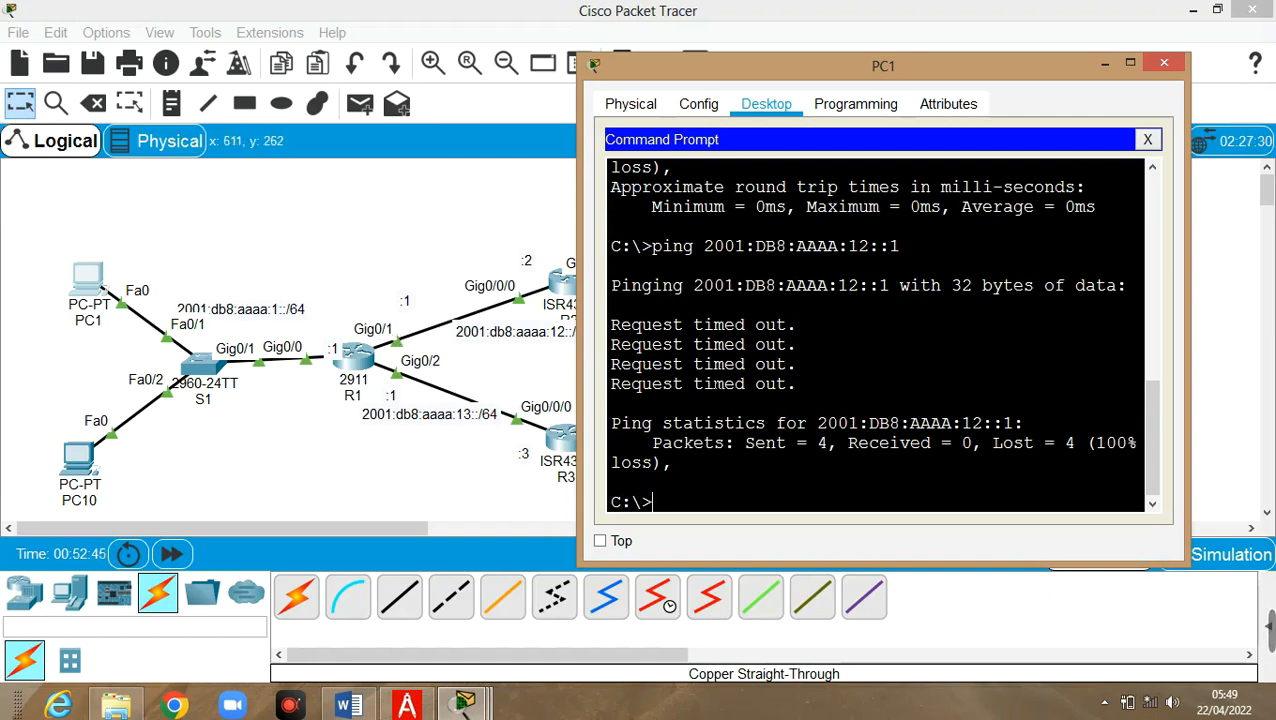
{"action": "key", "text": "Up"}
{"action": "key", "text": "Up"}
{"action": "key", "text": "Up"}
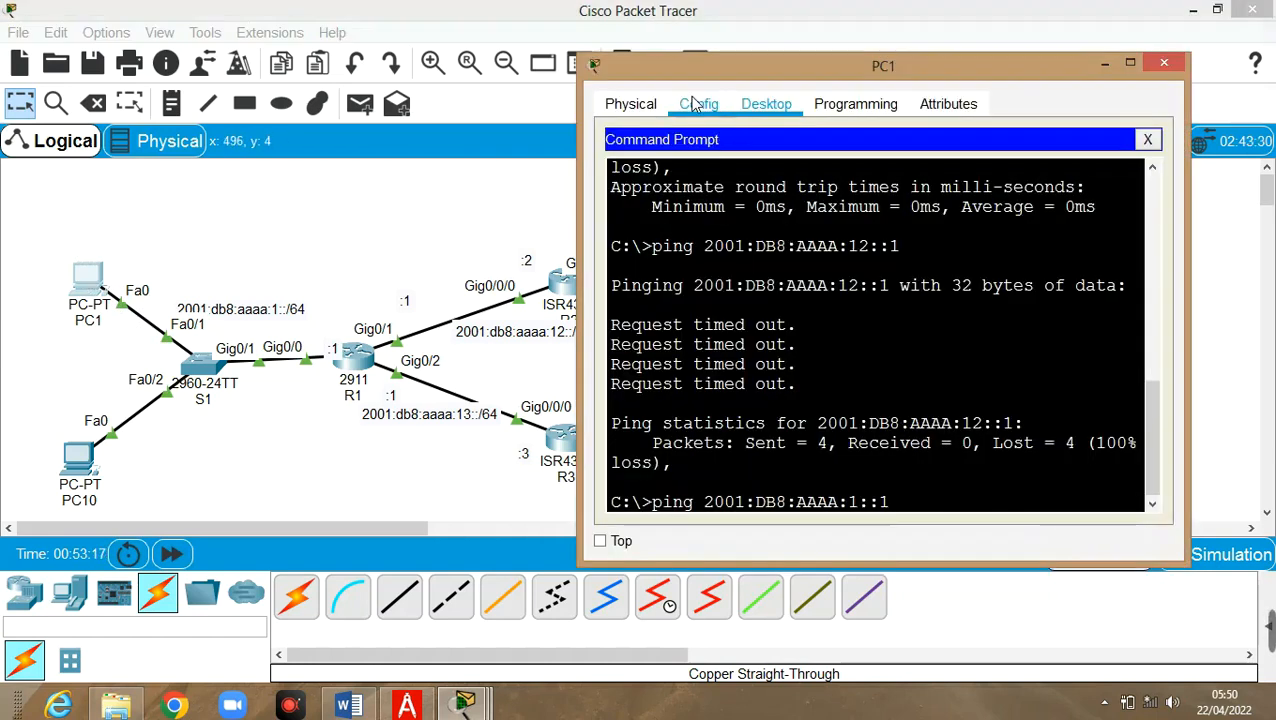
{"action": "left_click", "coordinate": [697, 104]}
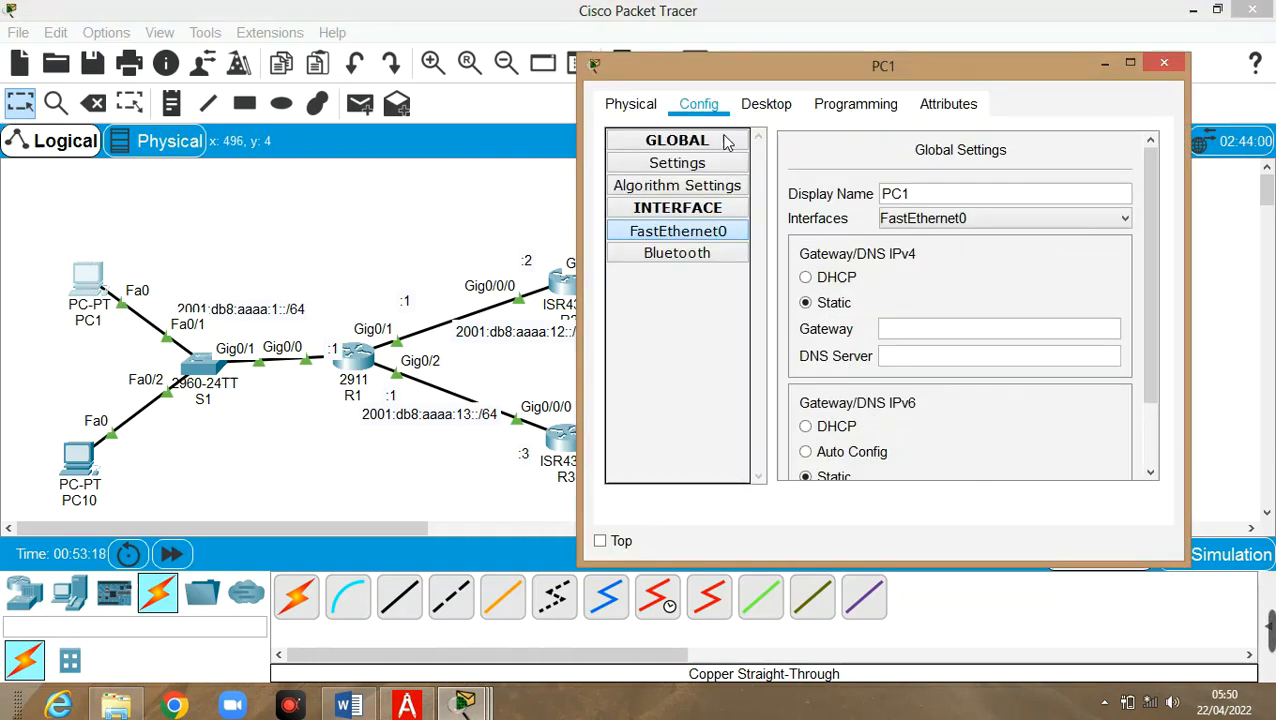
Set PC1's IPv6 gateway to fe80::1 after checking FastEthernet0 holds 2001:DB8:AAAA:1::100/64
{"action": "left_click", "coordinate": [706, 240]}
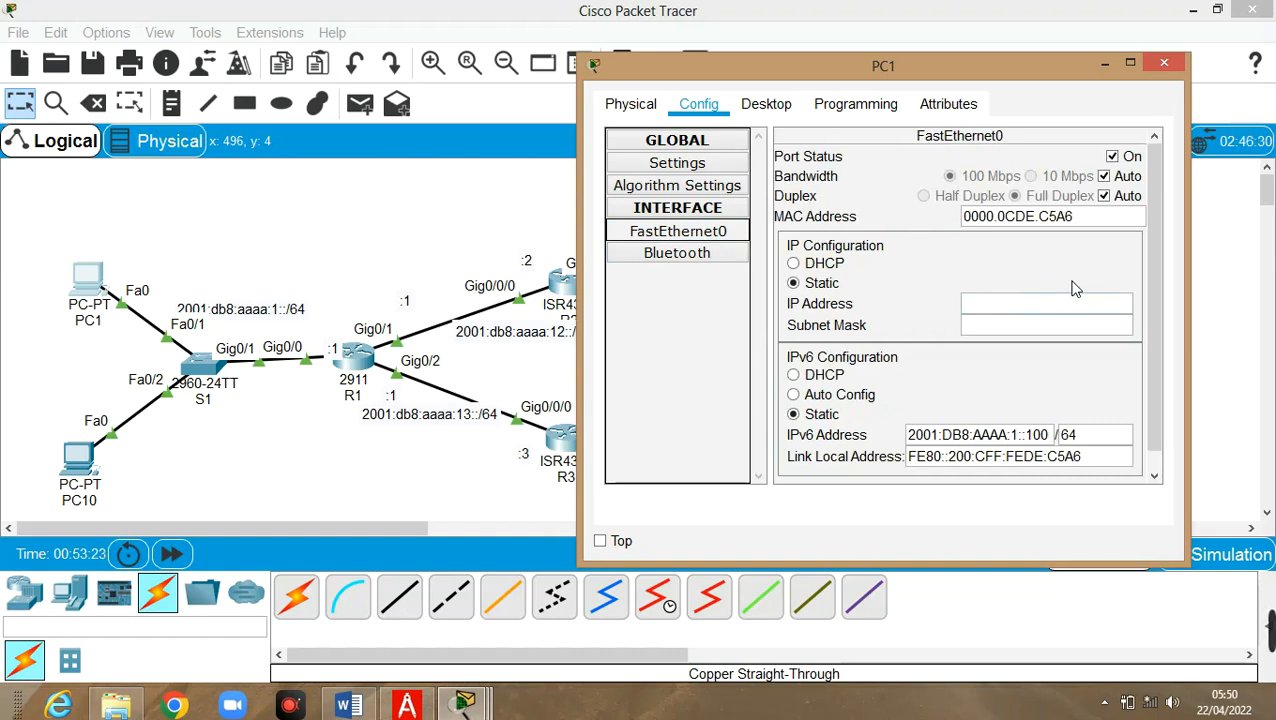
{"action": "left_click", "coordinate": [715, 163]}
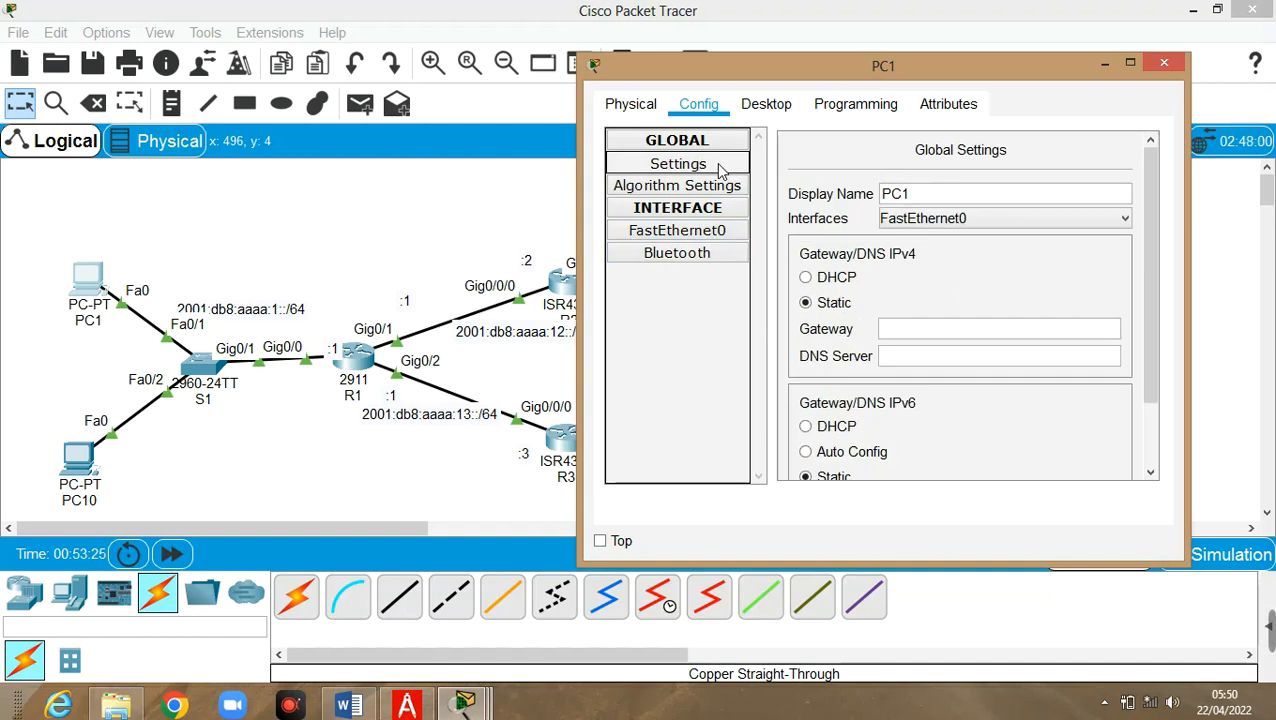
{"action": "left_click", "coordinate": [950, 329]}
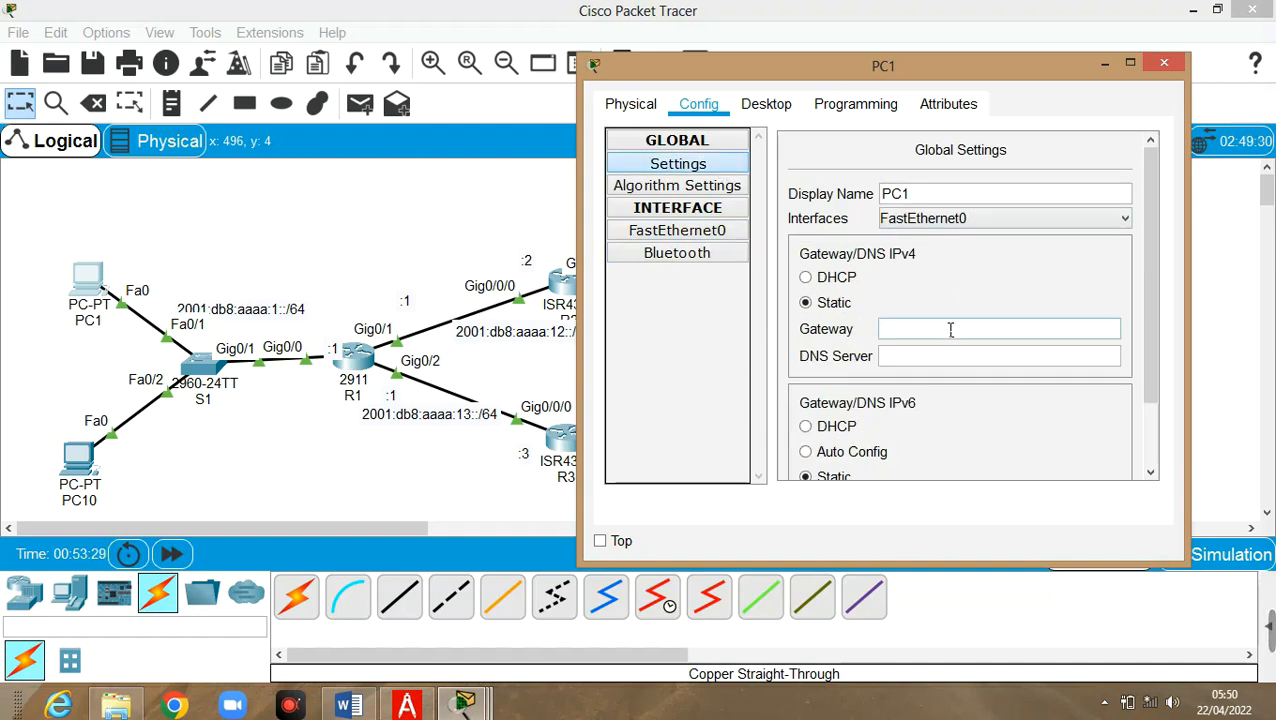
{"action": "left_click_drag", "start_coordinate": [1151, 357], "coordinate": [1144, 424]}
{"action": "left_click", "coordinate": [966, 429]}
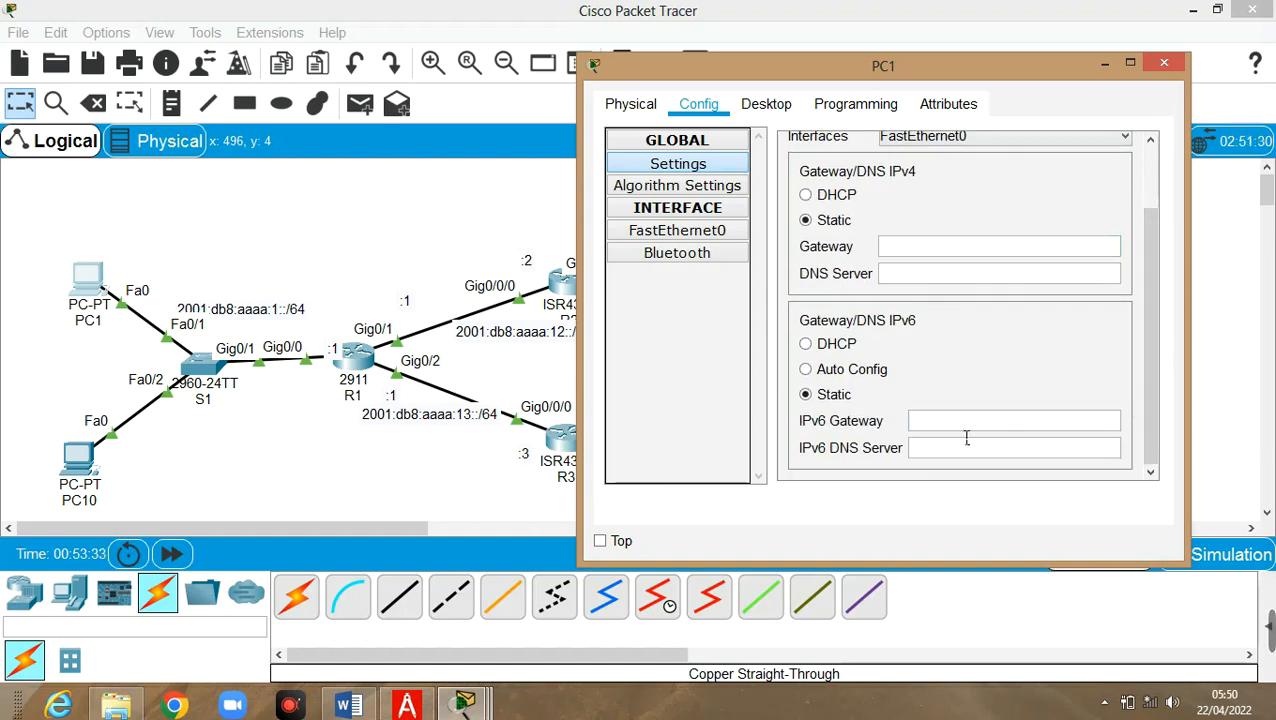
{"action": "type", "text": "fe80::1"}
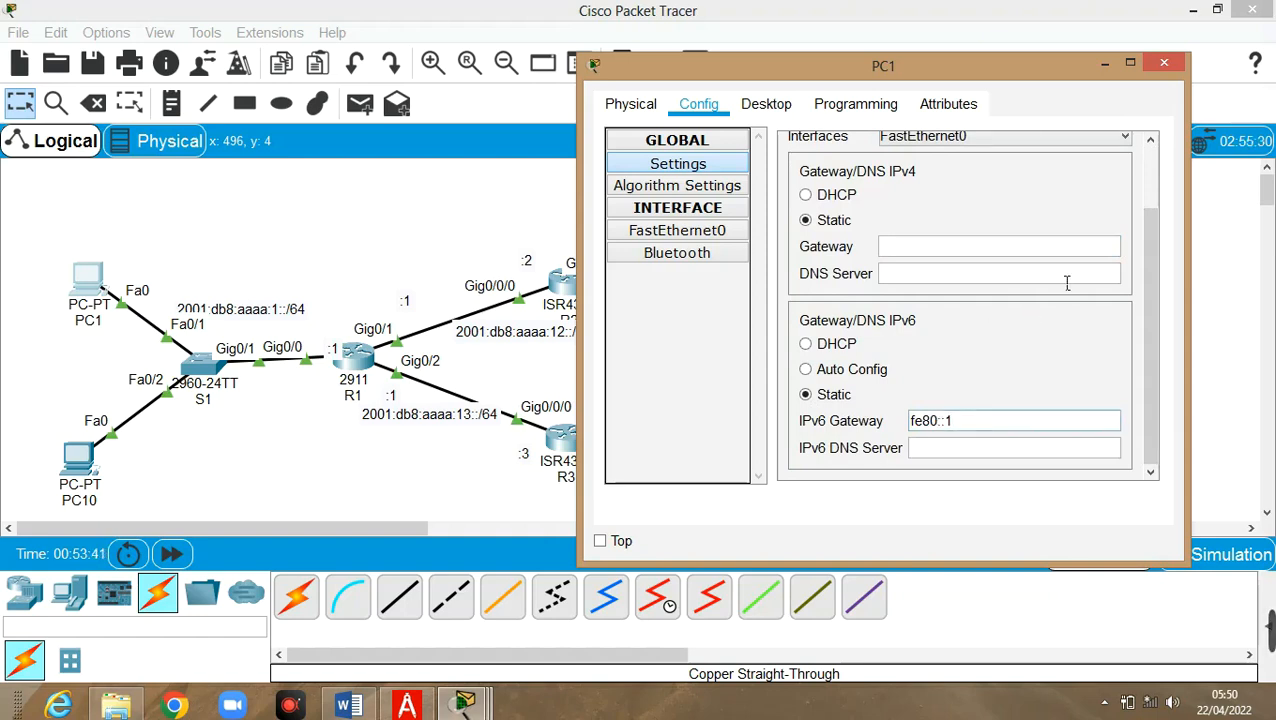
{"action": "left_click", "coordinate": [773, 103]}
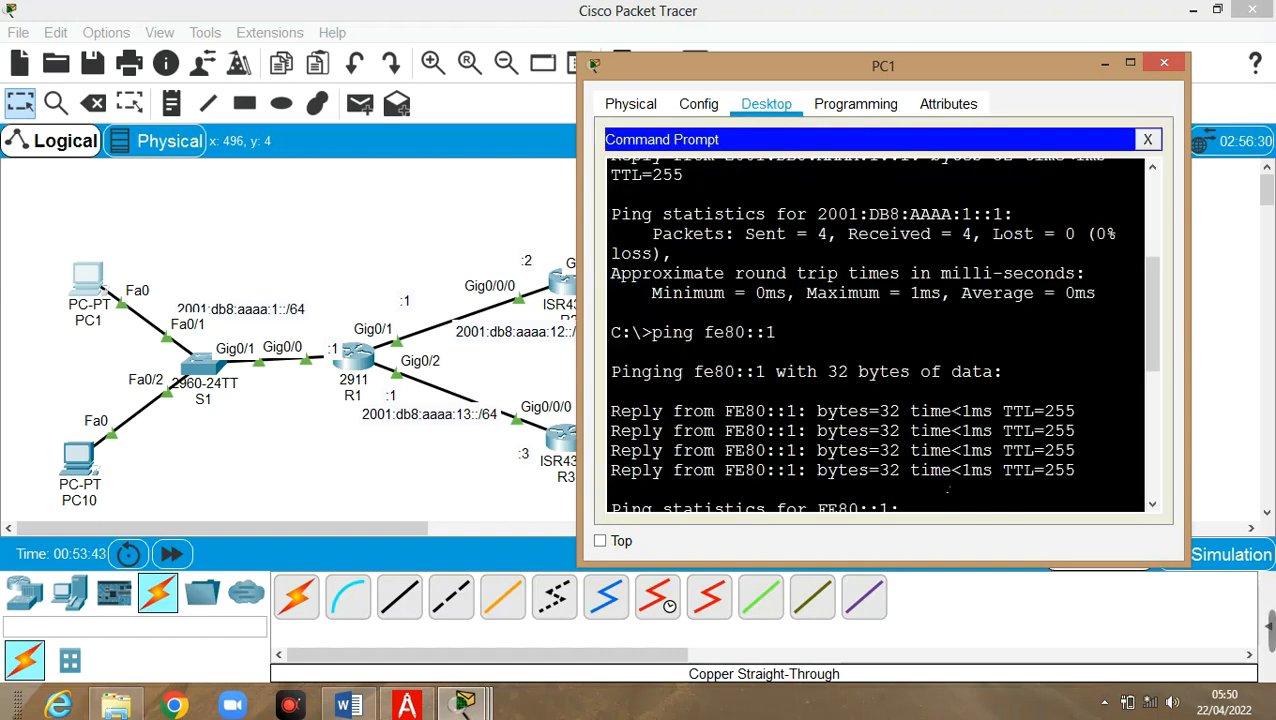
Rerun PC1's ping to R1 at 2001:DB8:AAAA:1::1
{"action": "scroll", "coordinate": [948, 490], "scroll_direction": "down", "scroll_amount": 2}
{"action": "scroll", "coordinate": [948, 490], "scroll_direction": "down", "scroll_amount": 3}
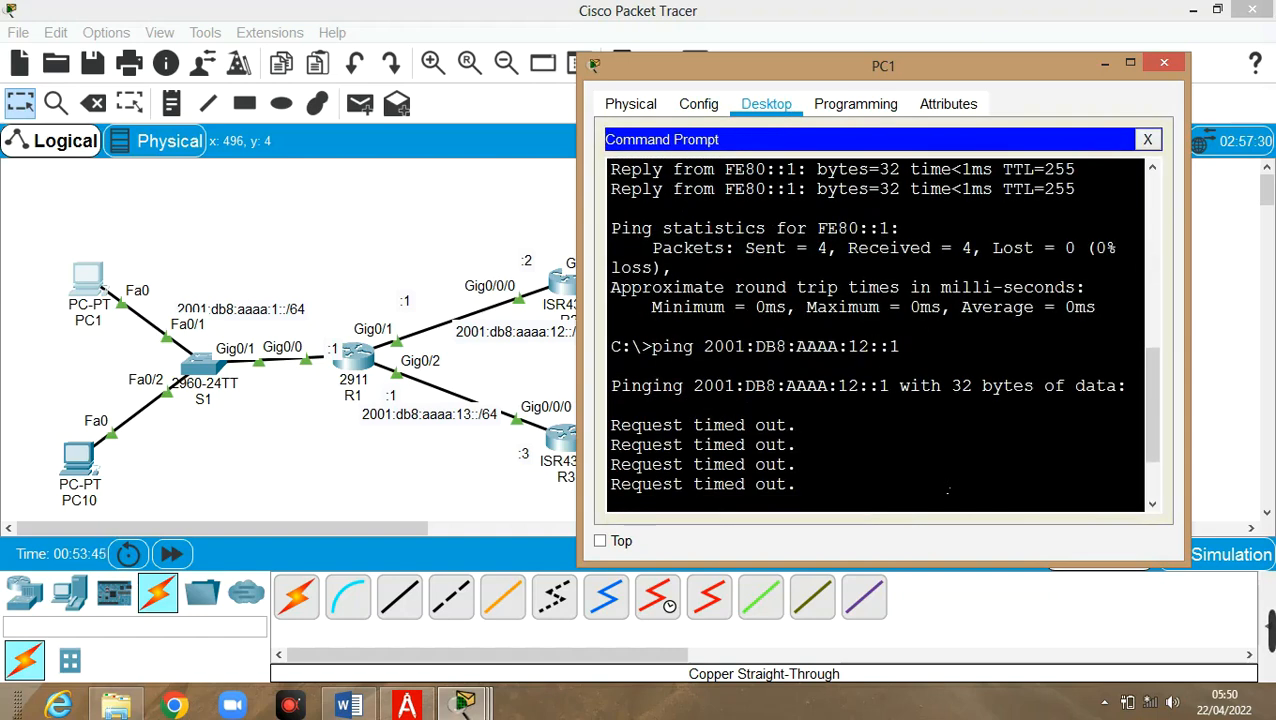
{"action": "scroll", "coordinate": [948, 490], "scroll_direction": "down", "scroll_amount": 4}
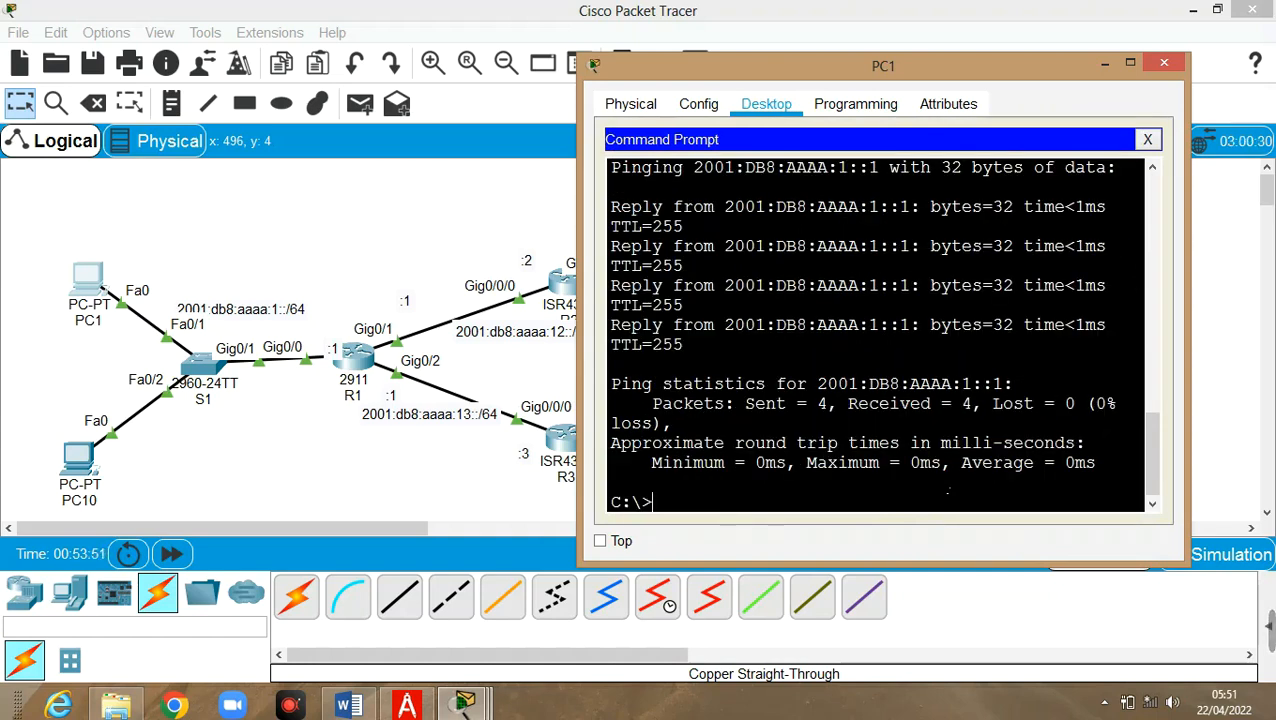
{"action": "key", "text": "Up"}
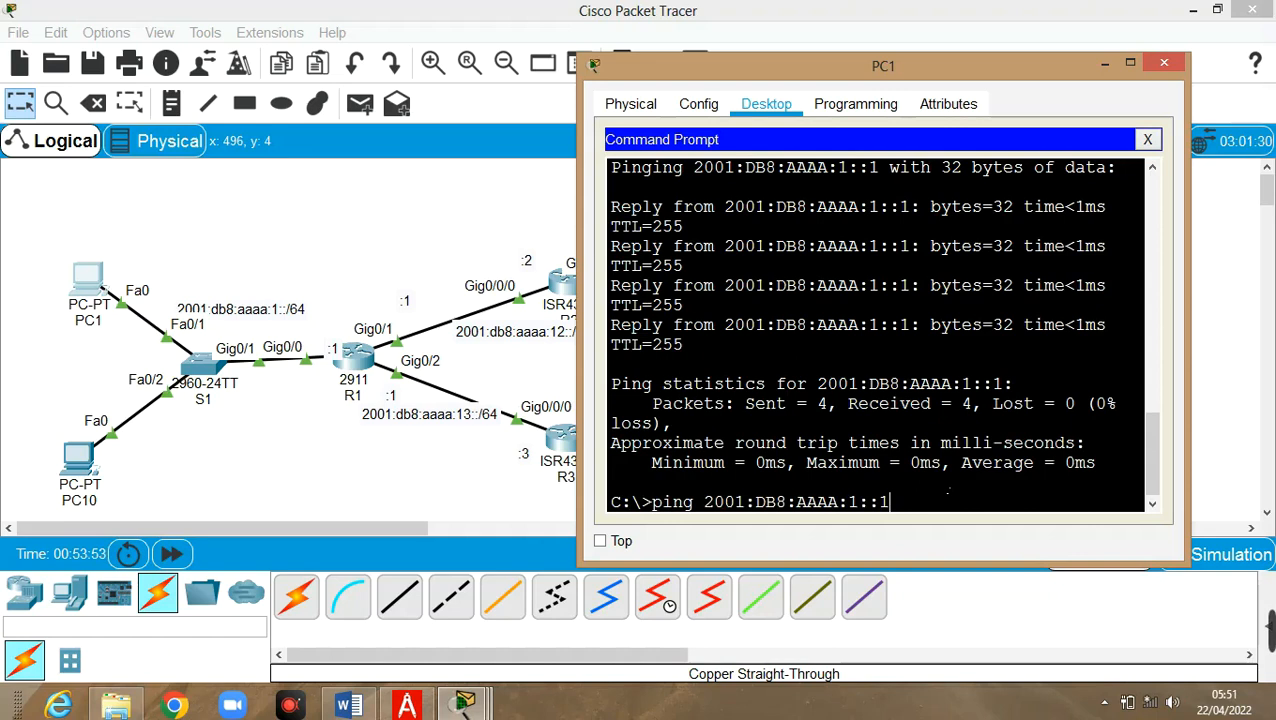
{"action": "key", "text": "Return"}
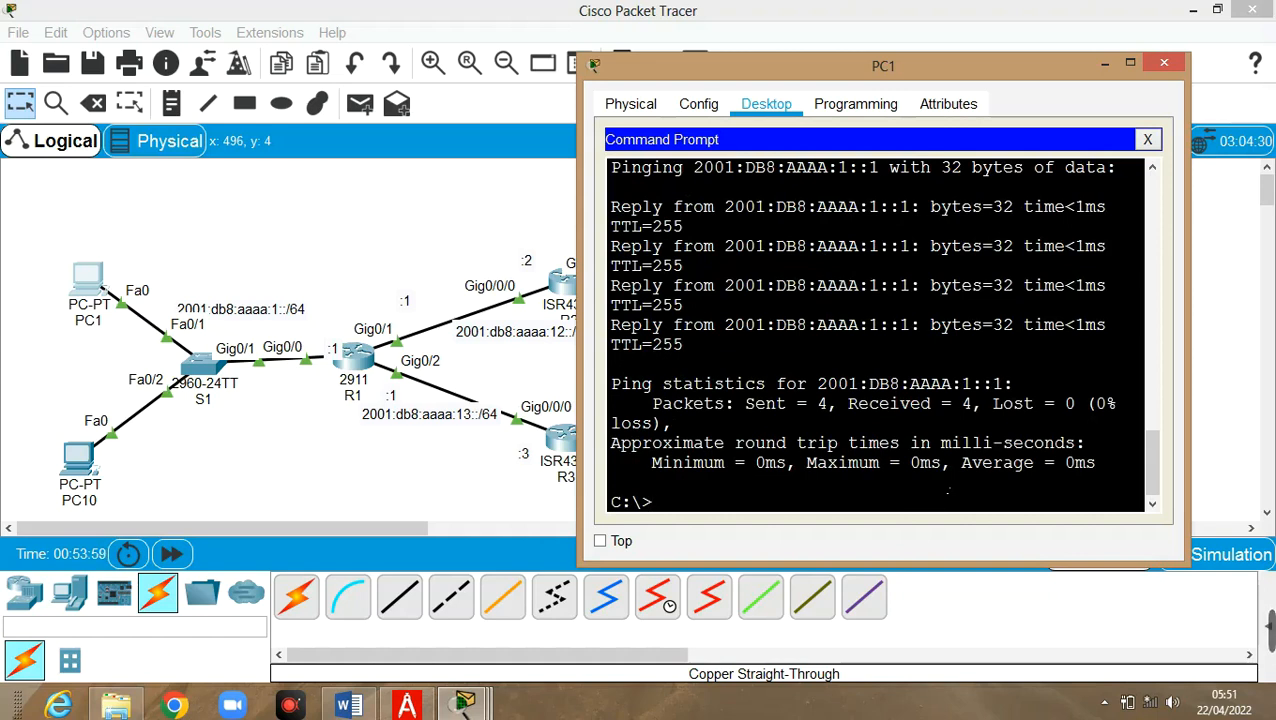
Ping R1's 2001:DB8:AAAA:12::1 and 13::1 from PC1, both now succeeding
{"action": "key", "text": "Up"}
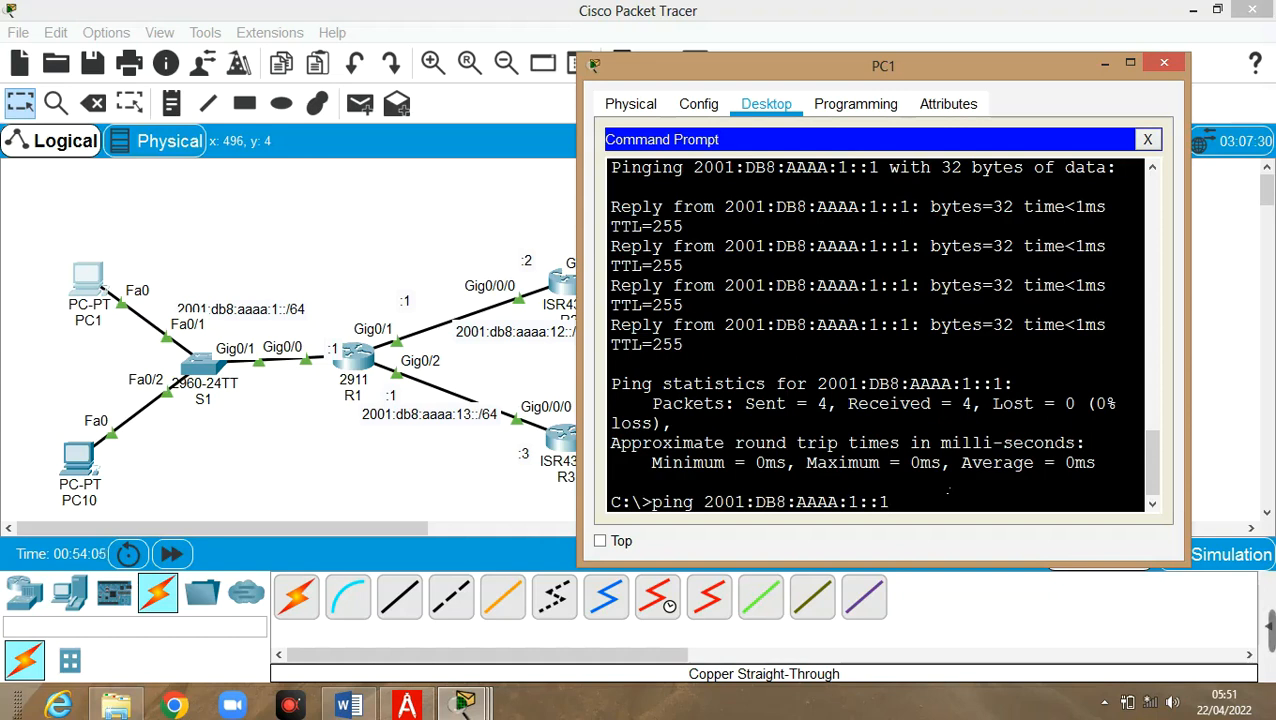
{"action": "key", "text": "Left"}
{"action": "key", "text": "Left"}
{"action": "key", "text": "Left"}
{"action": "type", "text": "2"}
{"action": "key", "text": "Return"}
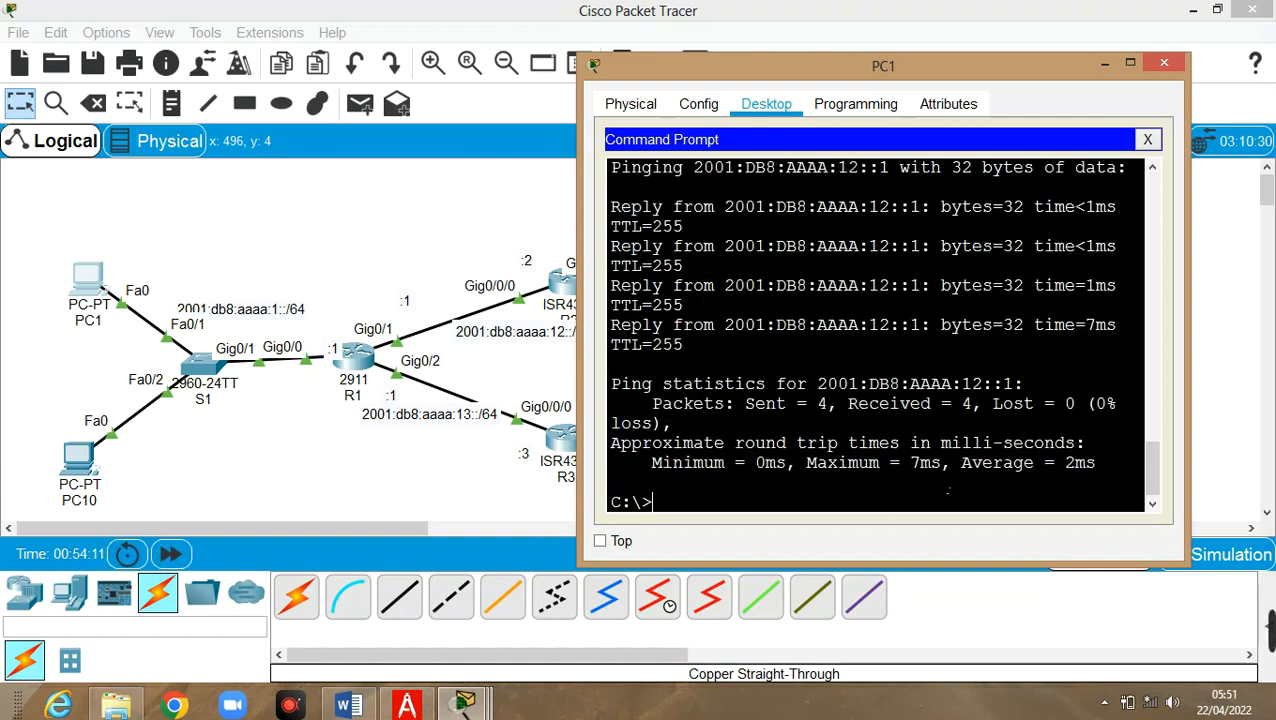
{"action": "key", "text": "Up"}
{"action": "key", "text": "Left"}
{"action": "key", "text": "Left"}
{"action": "key", "text": "Left"}
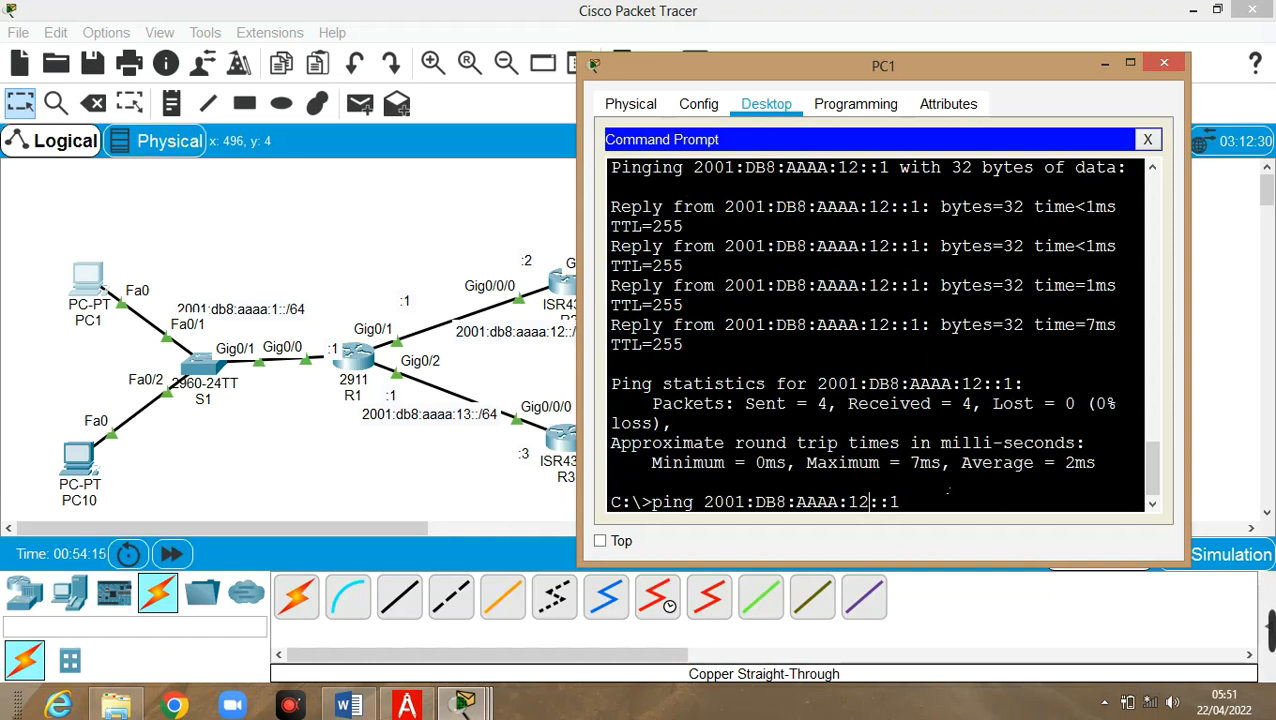
{"action": "key", "text": "BackSpace"}
{"action": "type", "text": "3"}
{"action": "key", "text": "Return"}
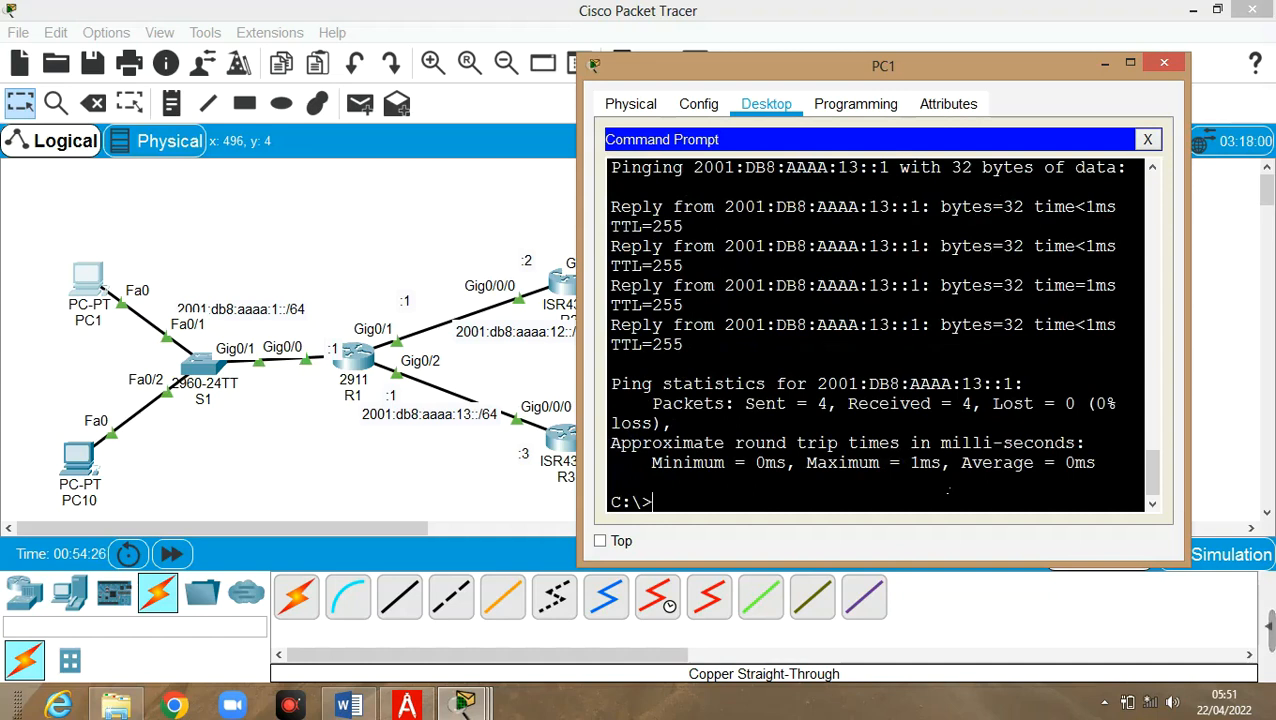
Edit the recalled ping in PC1's prompt to target R2's 2001:DB8:AAAA:12::2 and run it
{"action": "left_click", "coordinate": [1105, 64]}
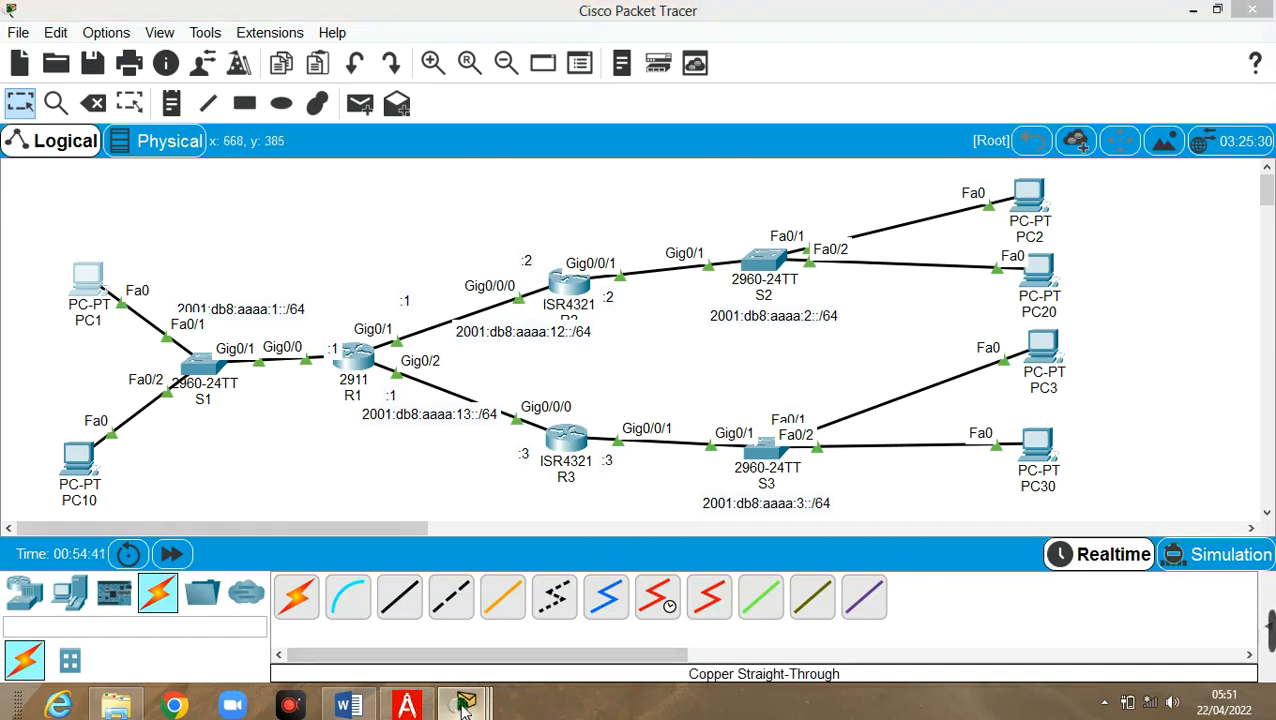
{"action": "mouse_move", "coordinate": [464, 705]}
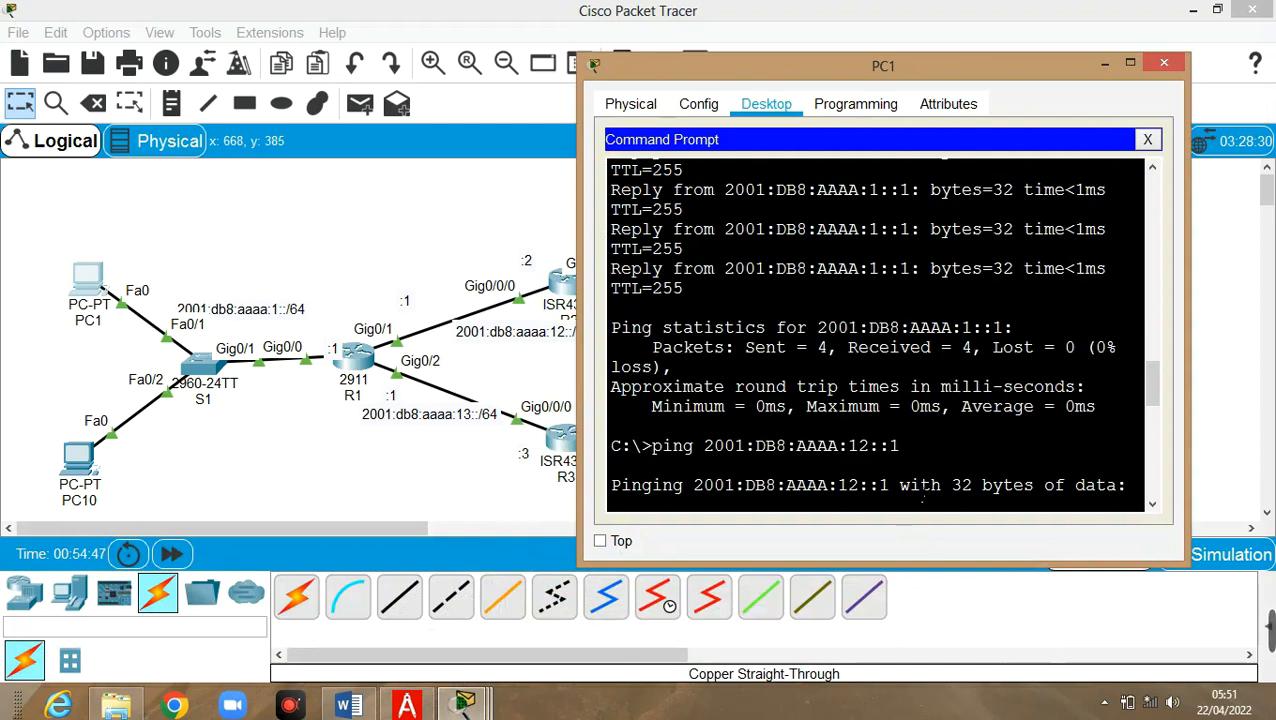
{"action": "scroll", "coordinate": [912, 488], "scroll_direction": "down", "scroll_amount": 10}
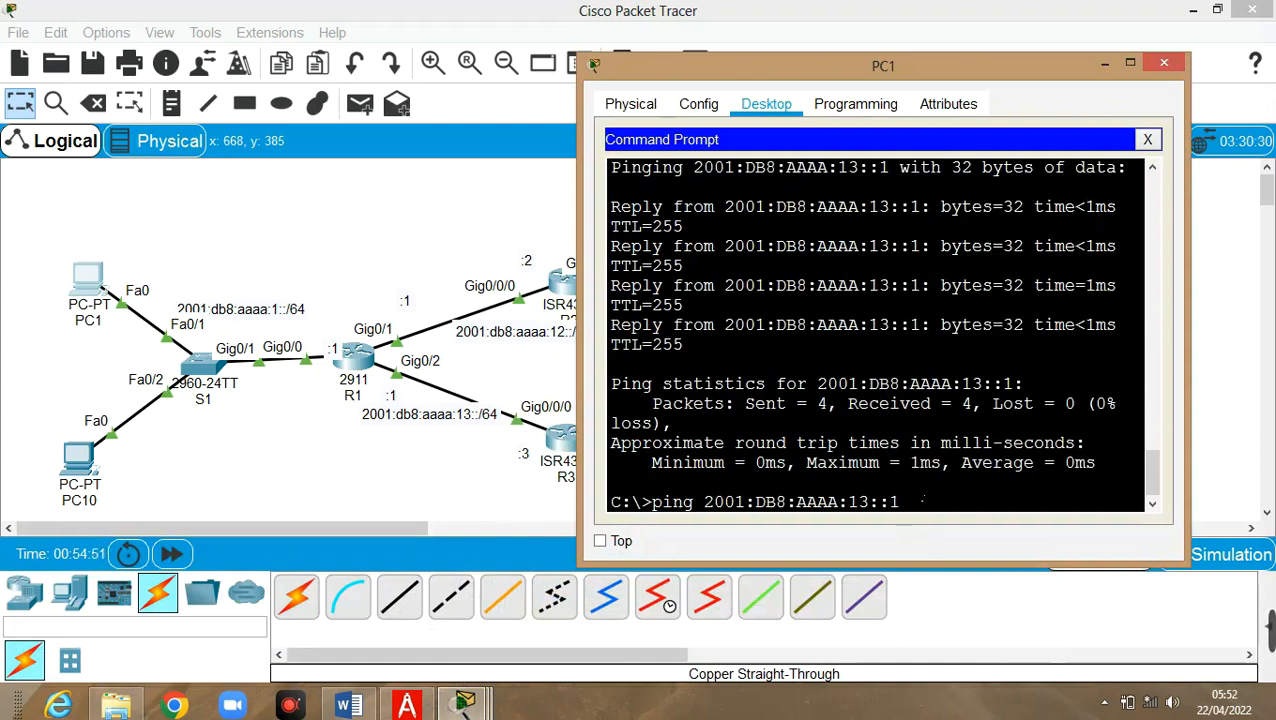
{"action": "key", "text": "Left"}
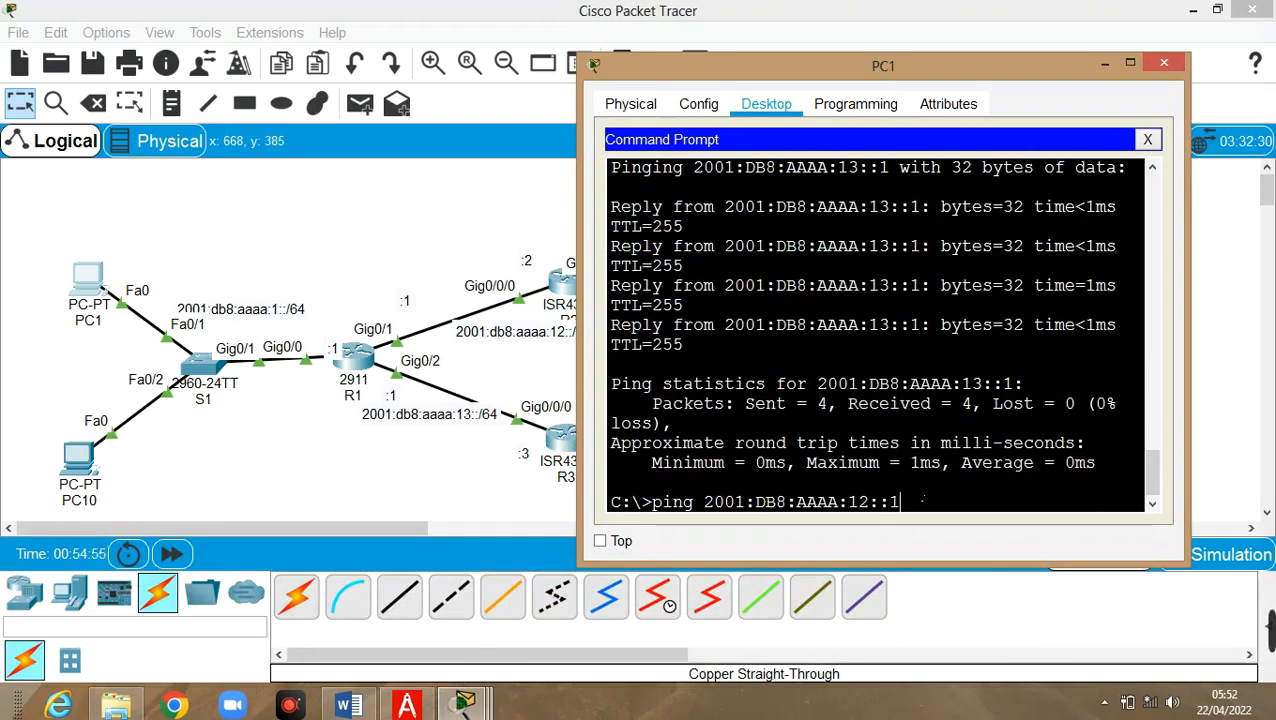
{"action": "type", "text": "2"}
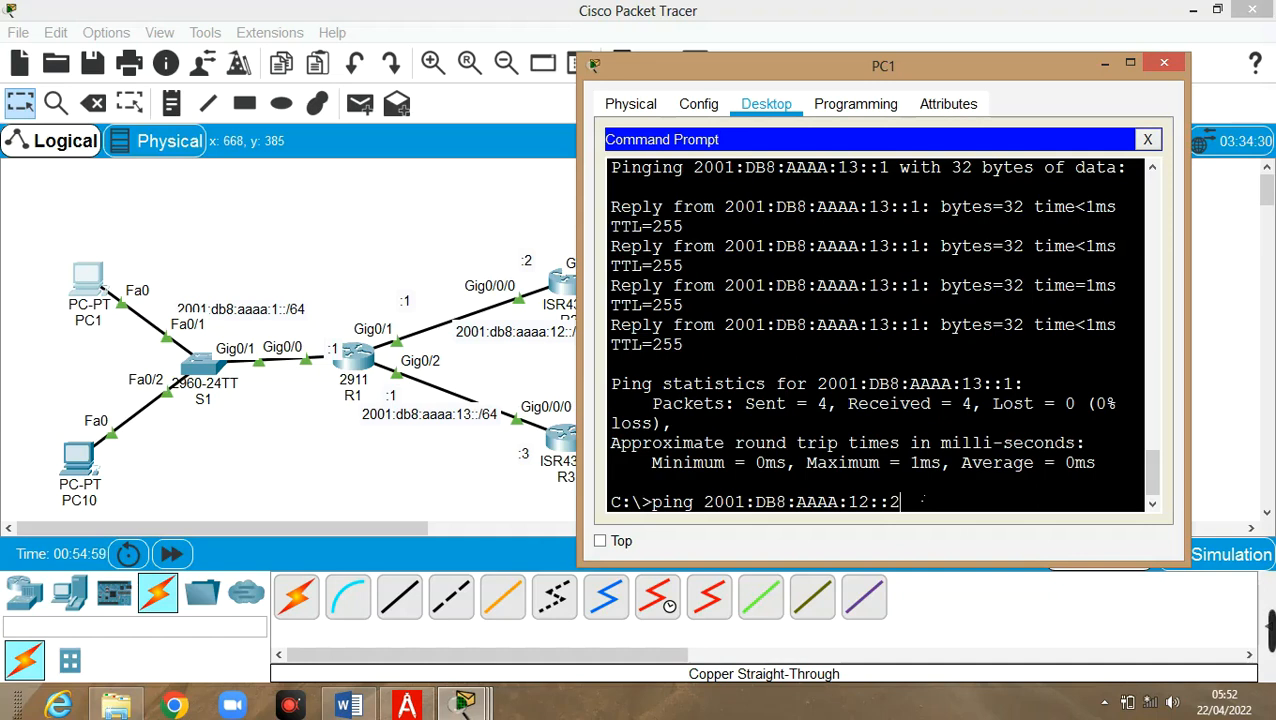
{"action": "key", "text": "Return"}
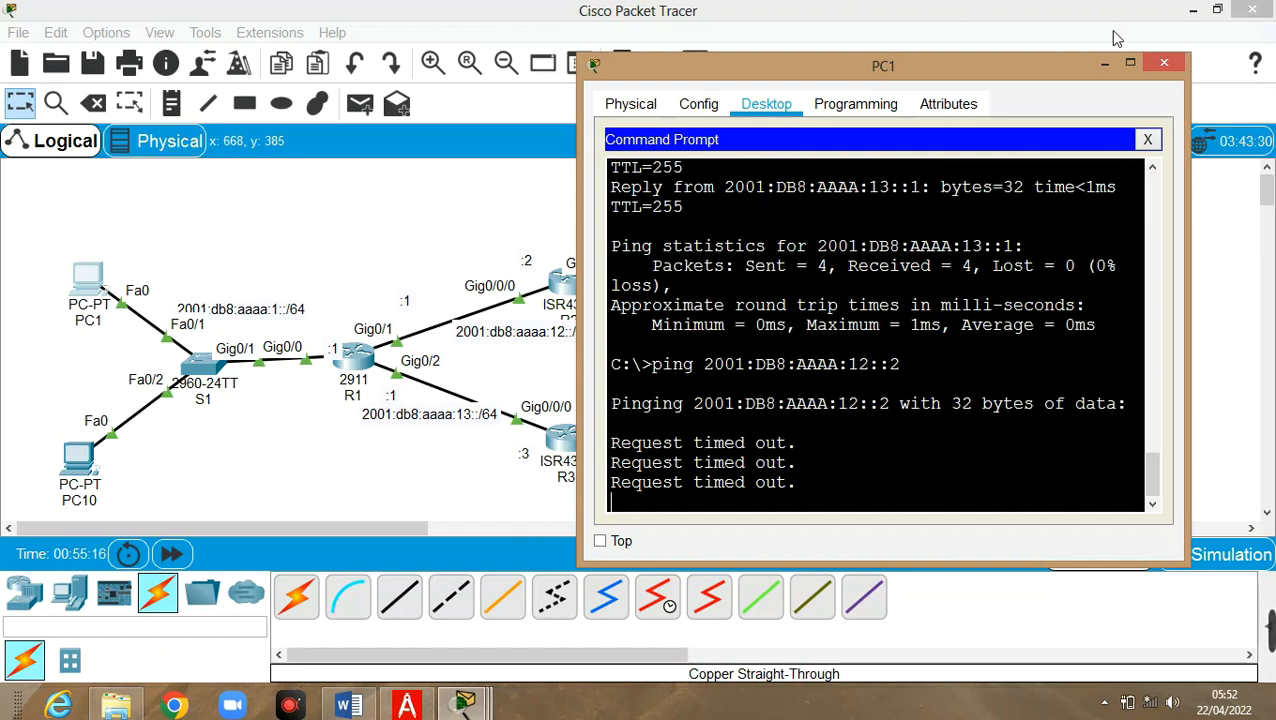
Minimize PC1's command prompt and check the PC1, R1 and R2 info boxes for their interface addresses
{"action": "left_click", "coordinate": [1104, 63]}
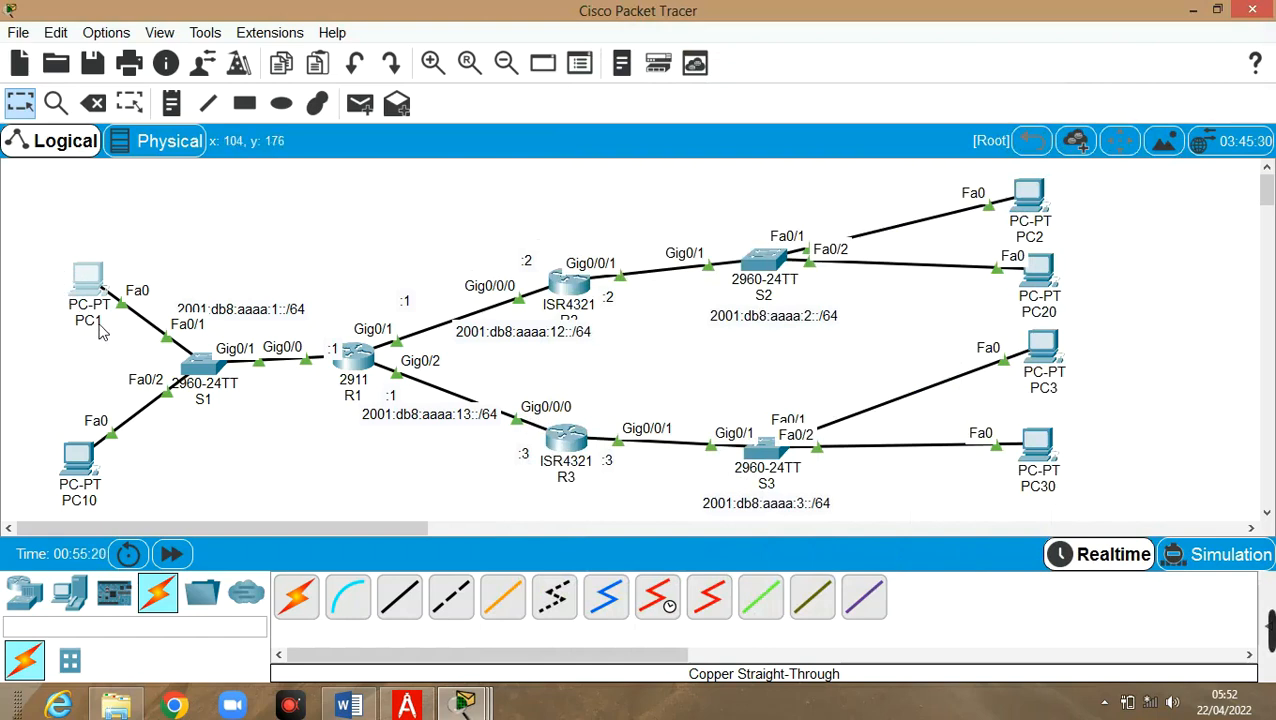
{"action": "mouse_move", "coordinate": [100, 331]}
{"action": "mouse_move", "coordinate": [349, 363]}
{"action": "mouse_move", "coordinate": [567, 313]}
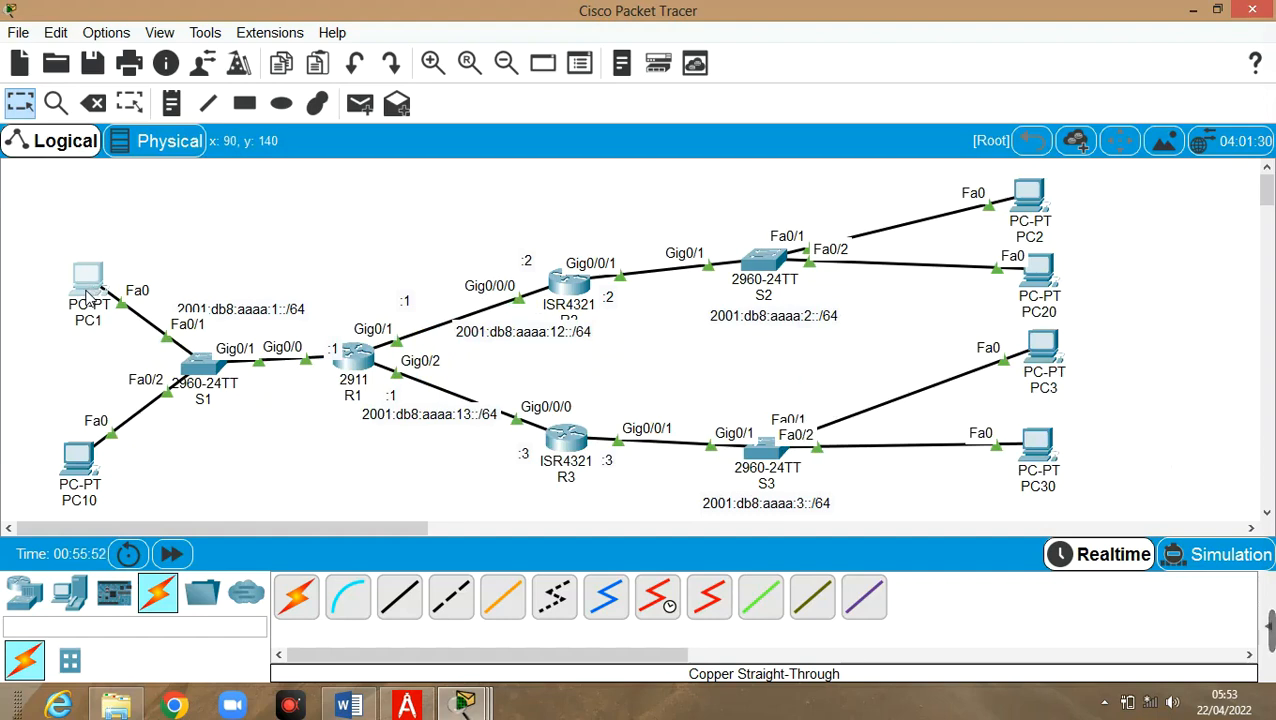
{"action": "mouse_move", "coordinate": [88, 292]}
Move the 2001:db8:aaaa:1::/64 note up, clear of the PC1–S1 link
{"action": "left_click", "coordinate": [760, 318]}
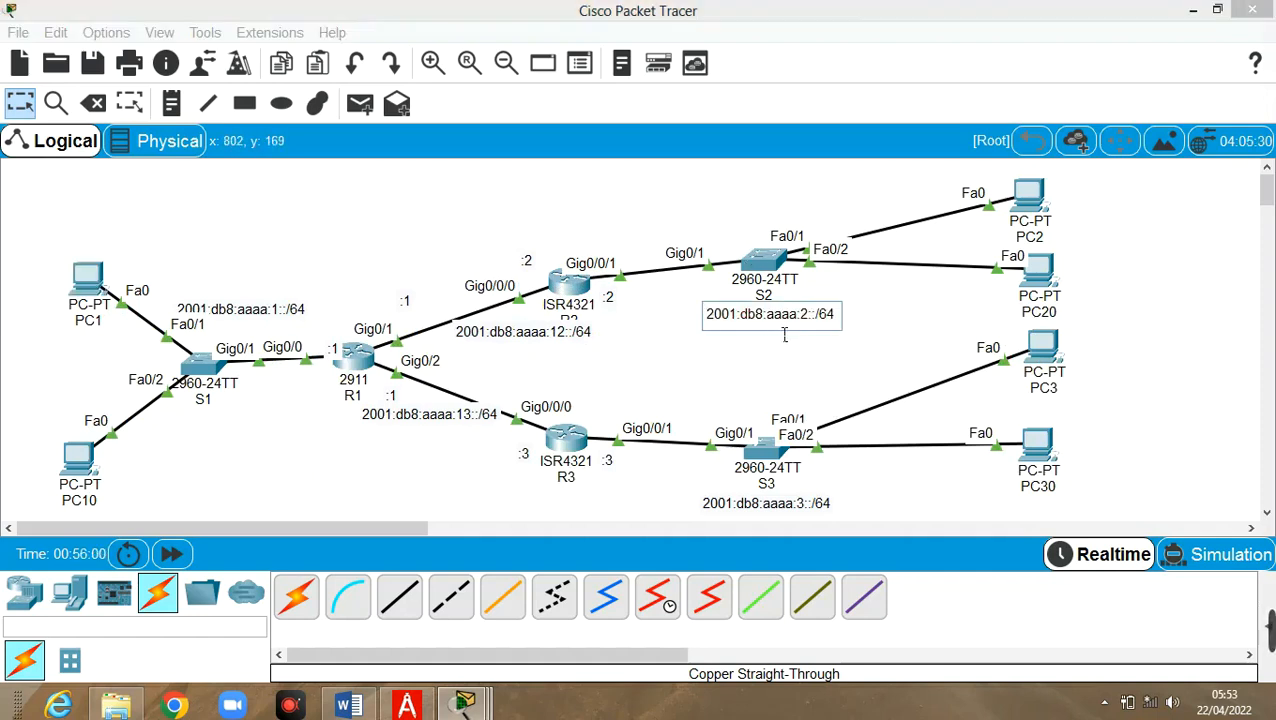
{"action": "left_click", "coordinate": [540, 334]}
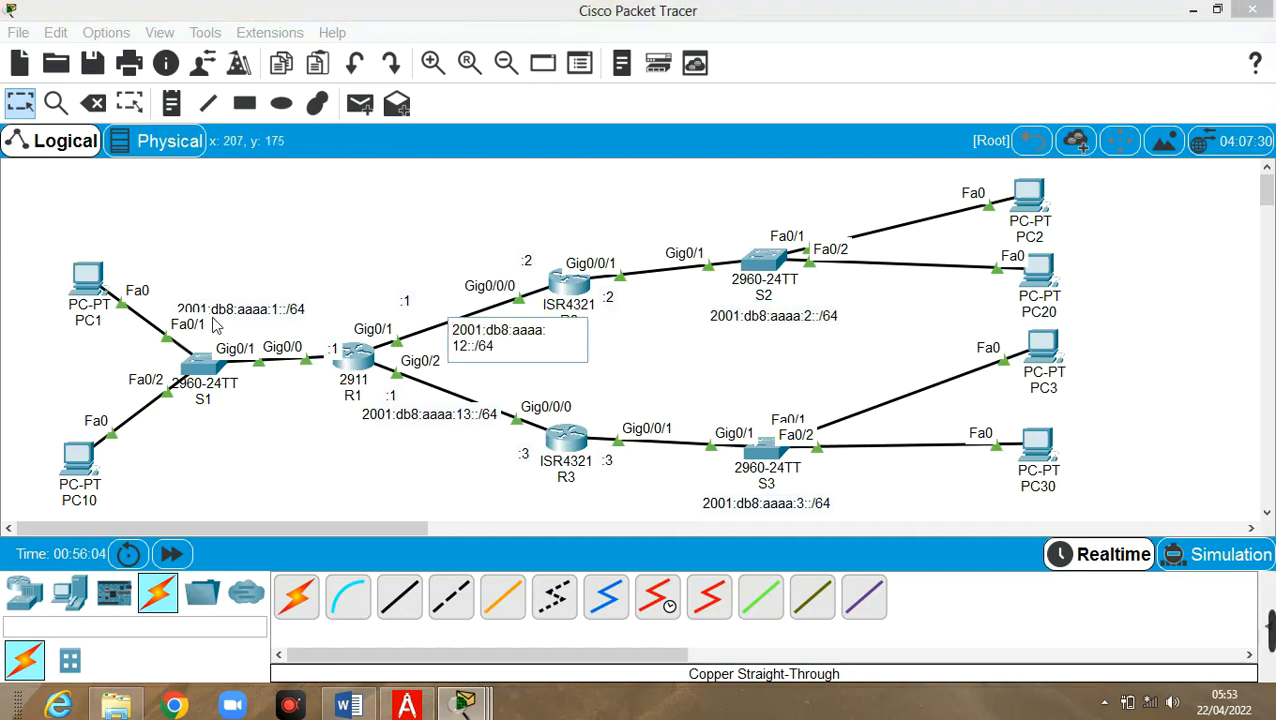
{"action": "left_click", "coordinate": [248, 280]}
{"action": "left_click_drag", "start_coordinate": [250, 310], "coordinate": [255, 265]}
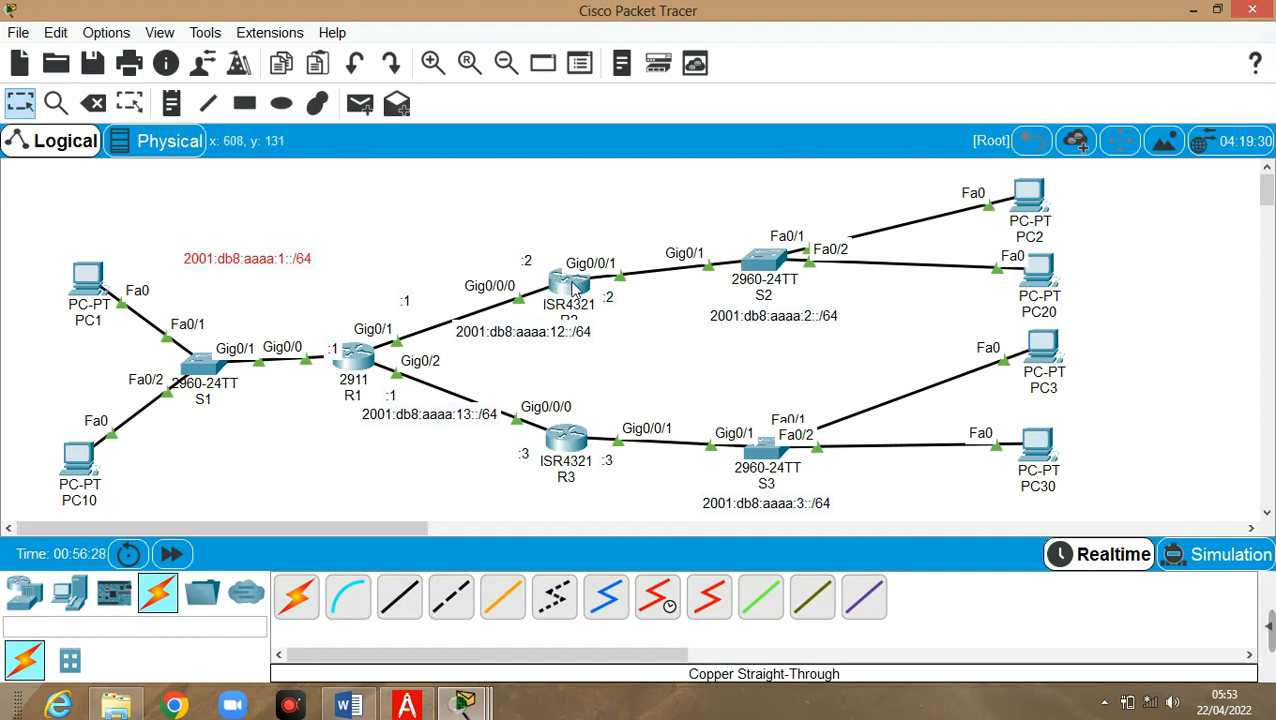
{"action": "mouse_move", "coordinate": [573, 287]}
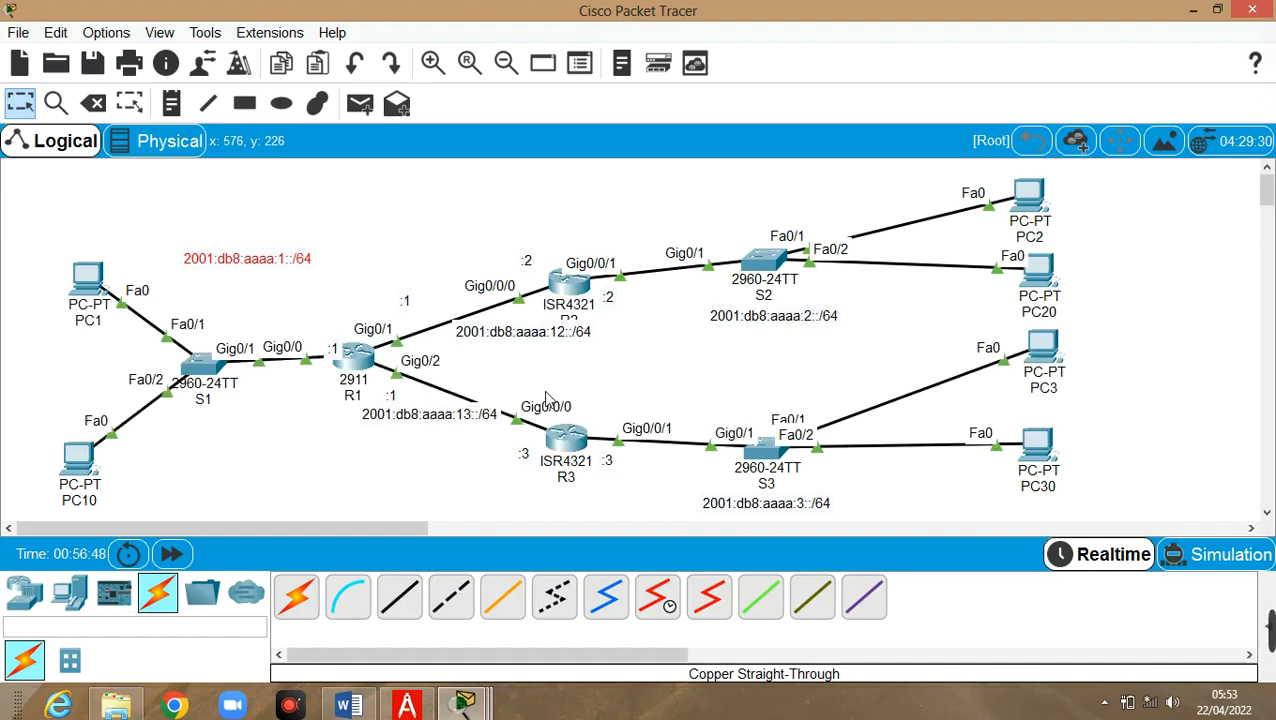
Set PC1's command prompt aside and open router R2's configuration window
{"action": "mouse_move", "coordinate": [466, 706]}
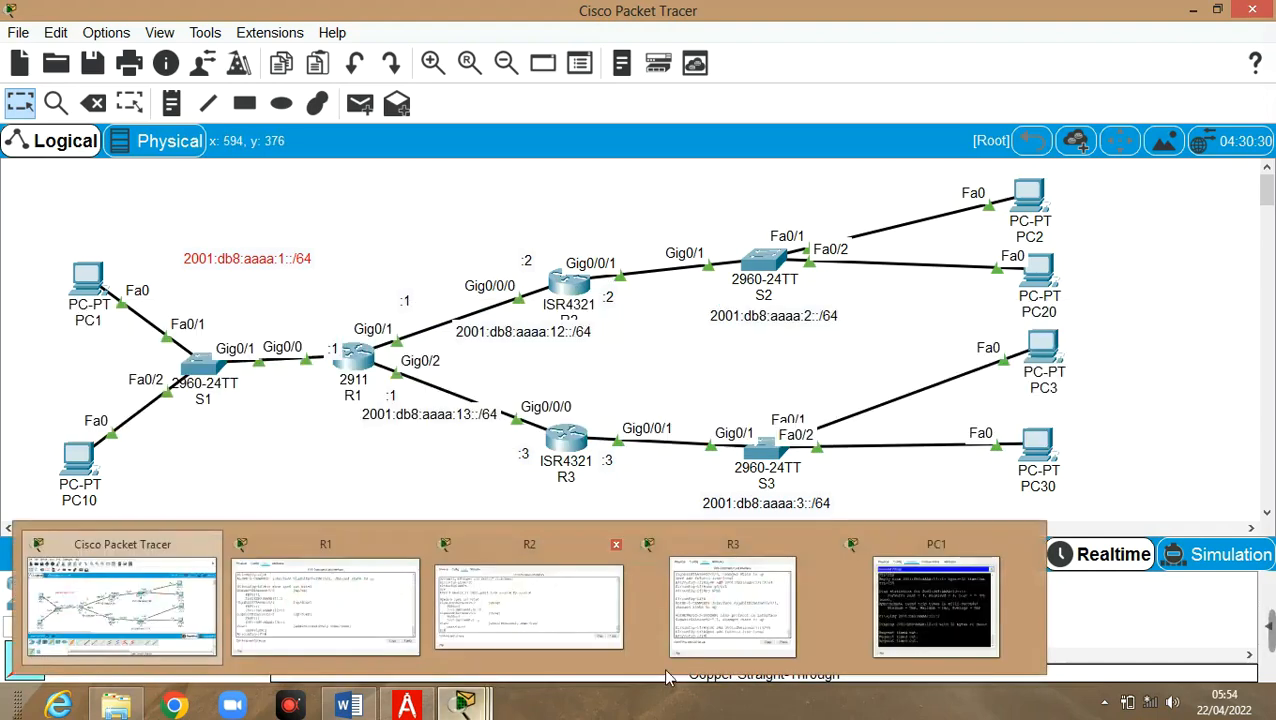
{"action": "left_click", "coordinate": [929, 605]}
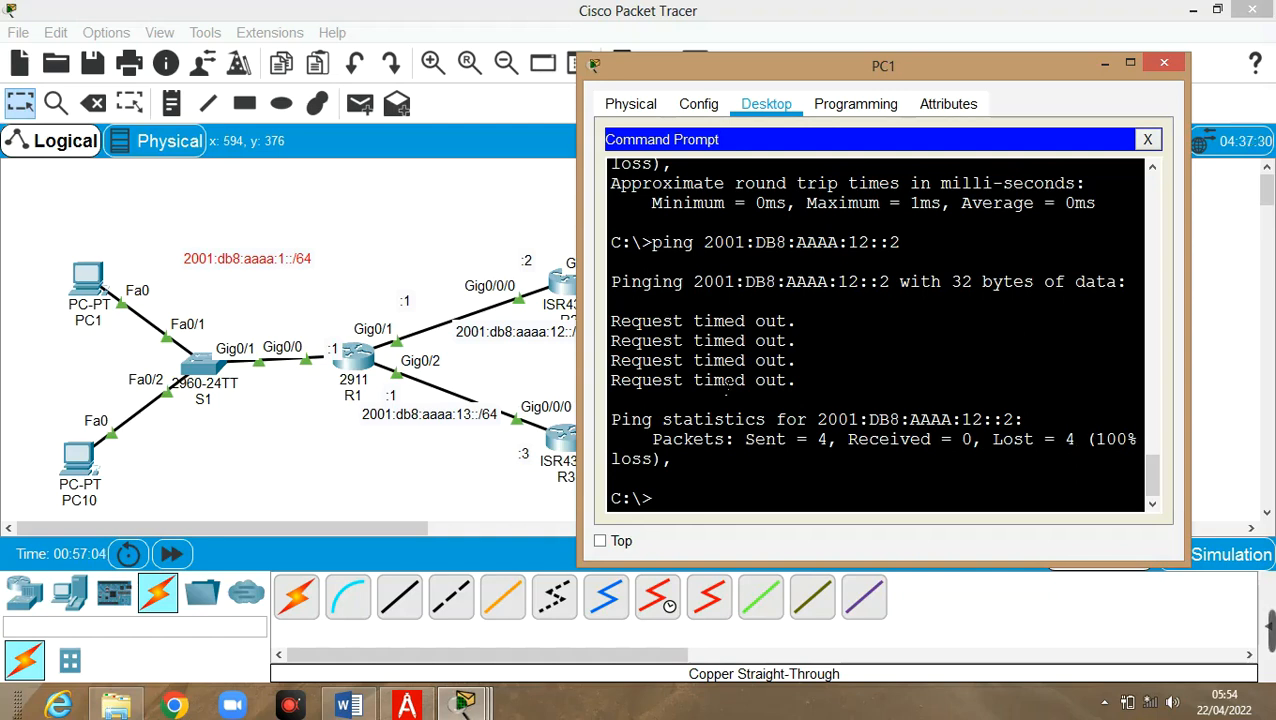
{"action": "left_click", "coordinate": [441, 236]}
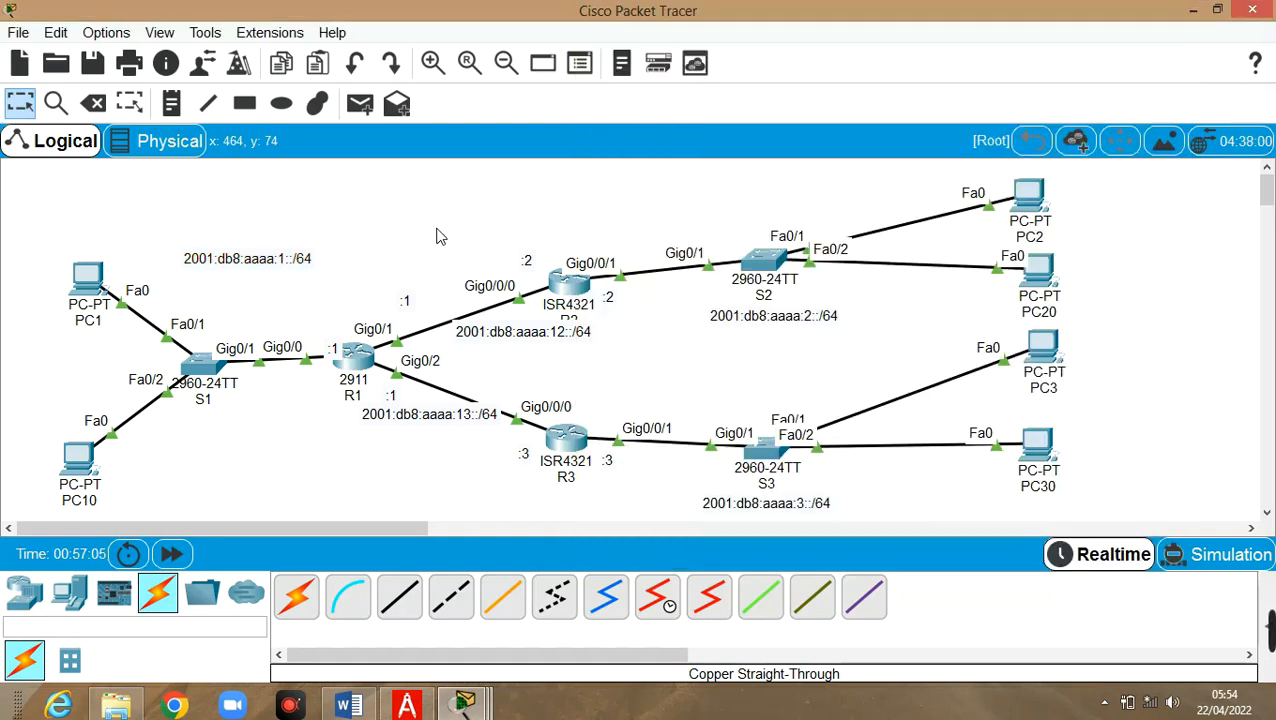
{"action": "left_click", "coordinate": [577, 297]}
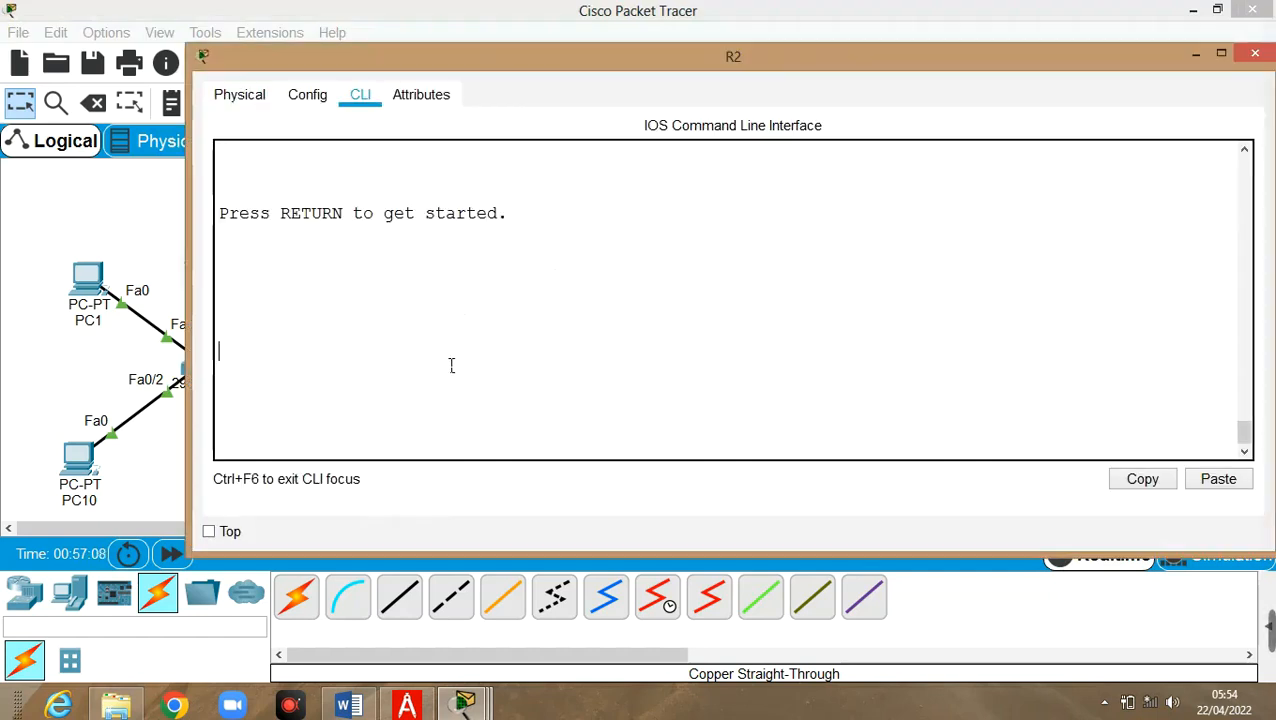
In R2's CLI, enter enable and conf t, then begin typing ipv6 route ::/
{"action": "key", "text": "Return"}
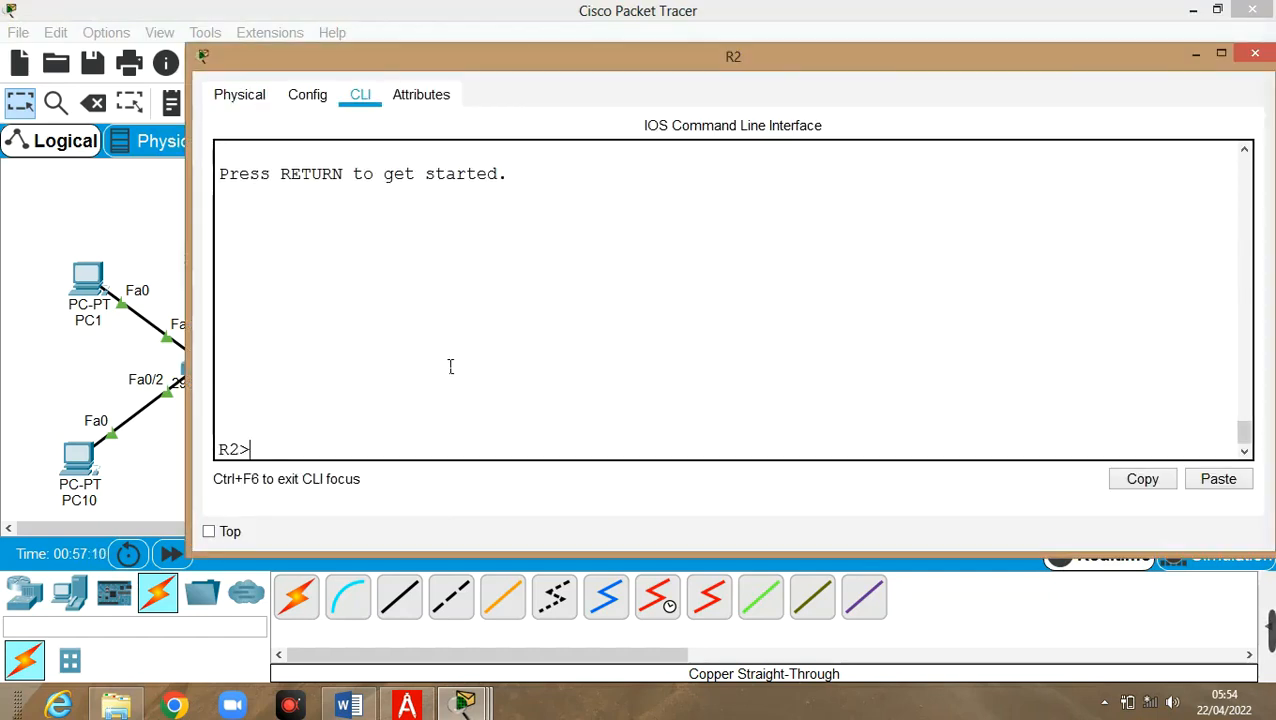
{"action": "type", "text": "en"}
{"action": "key", "text": "Return"}
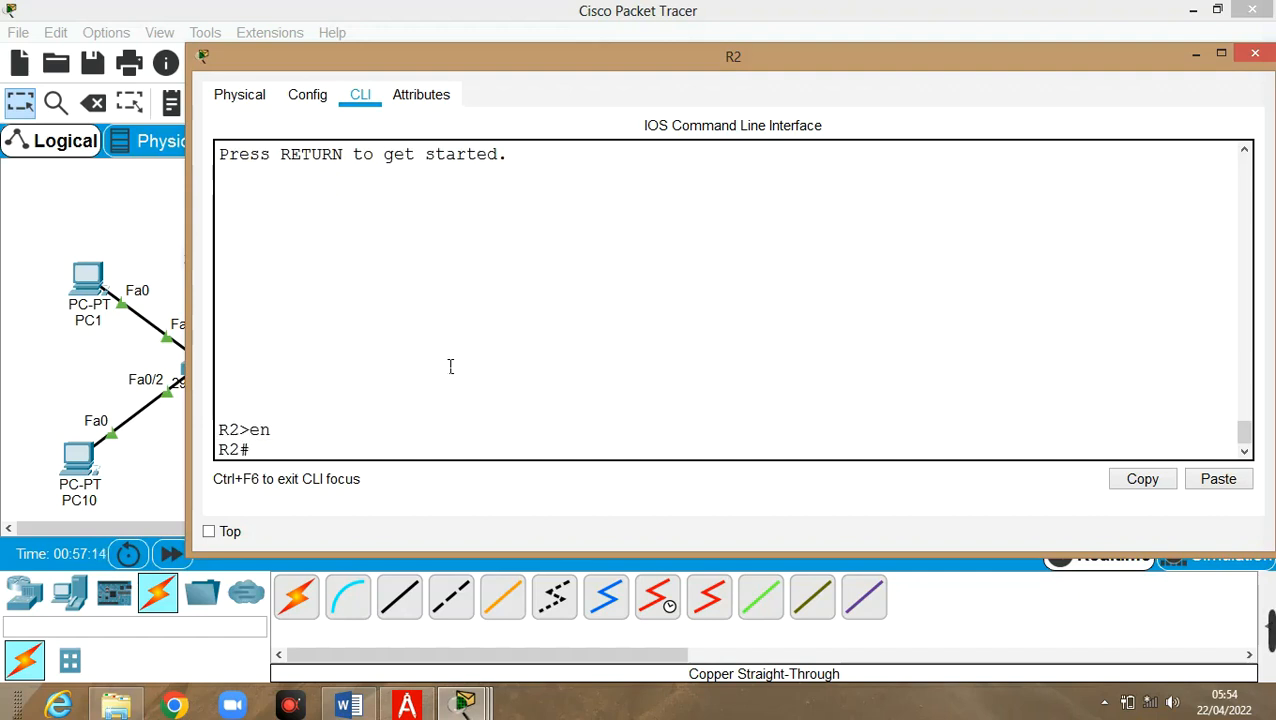
{"action": "type", "text": "conf t"}
{"action": "key", "text": "Return"}
{"action": "type", "text": "ipv6"}
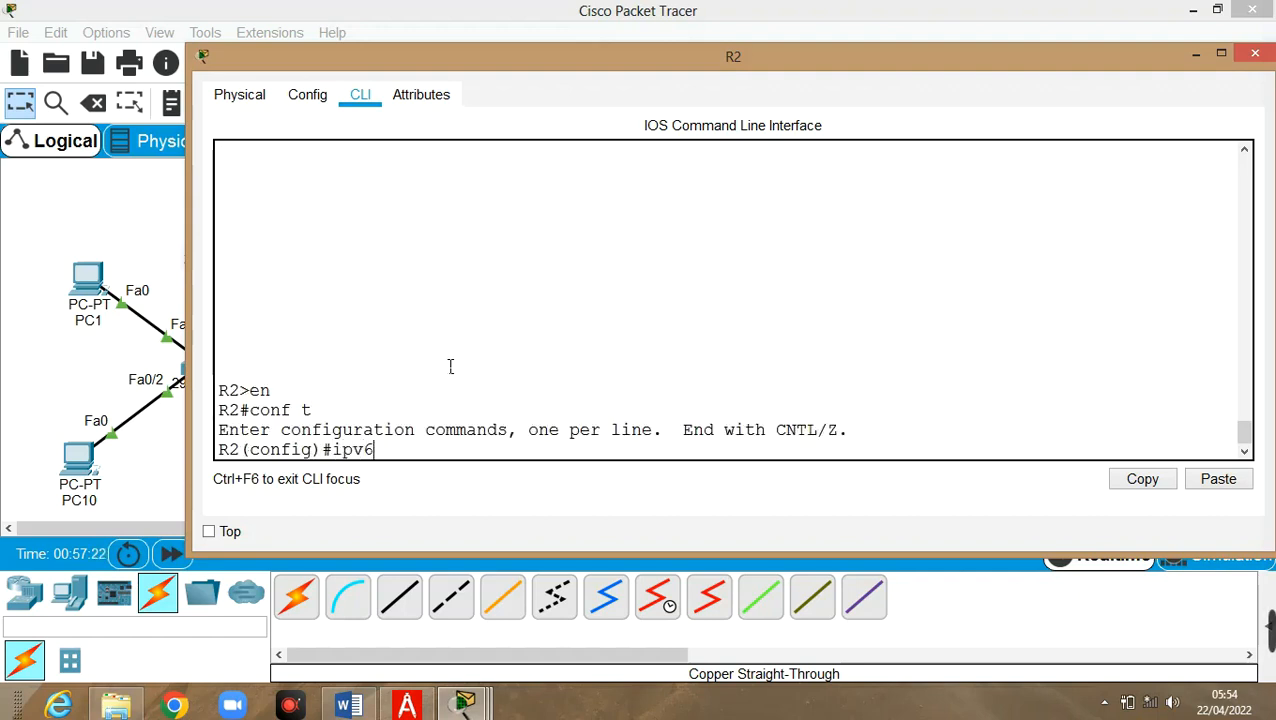
{"action": "type", "text": " route ::/0"}
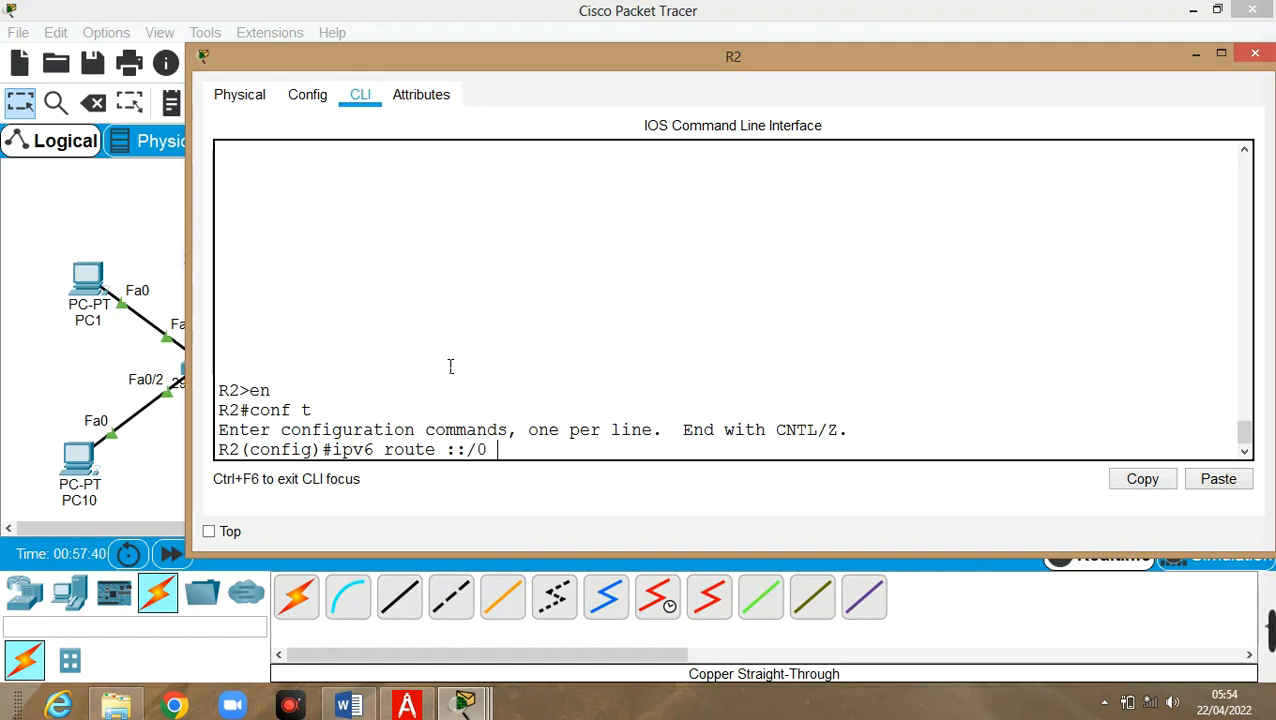
Finish and apply R2's default route: ipv6 route ::/0 2001:db8:aaaa:12::1
{"action": "left_click", "coordinate": [1198, 55]}
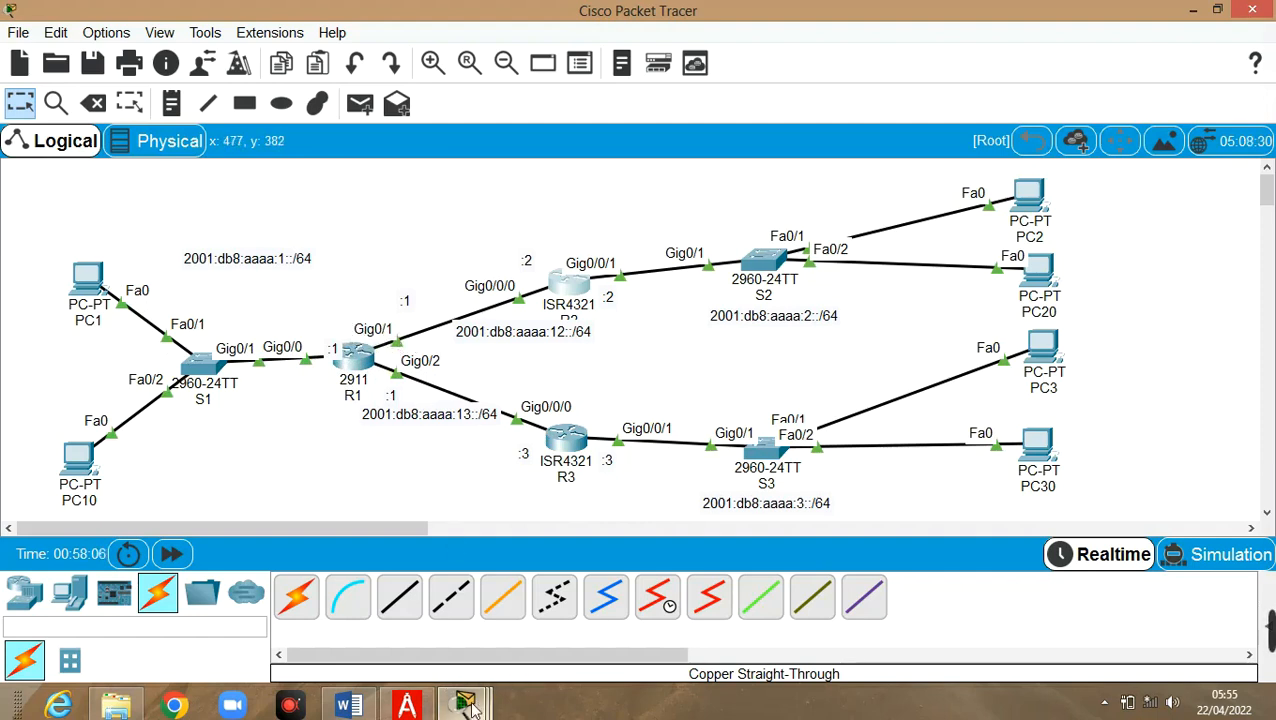
{"action": "mouse_move", "coordinate": [465, 703]}
{"action": "left_click", "coordinate": [553, 610]}
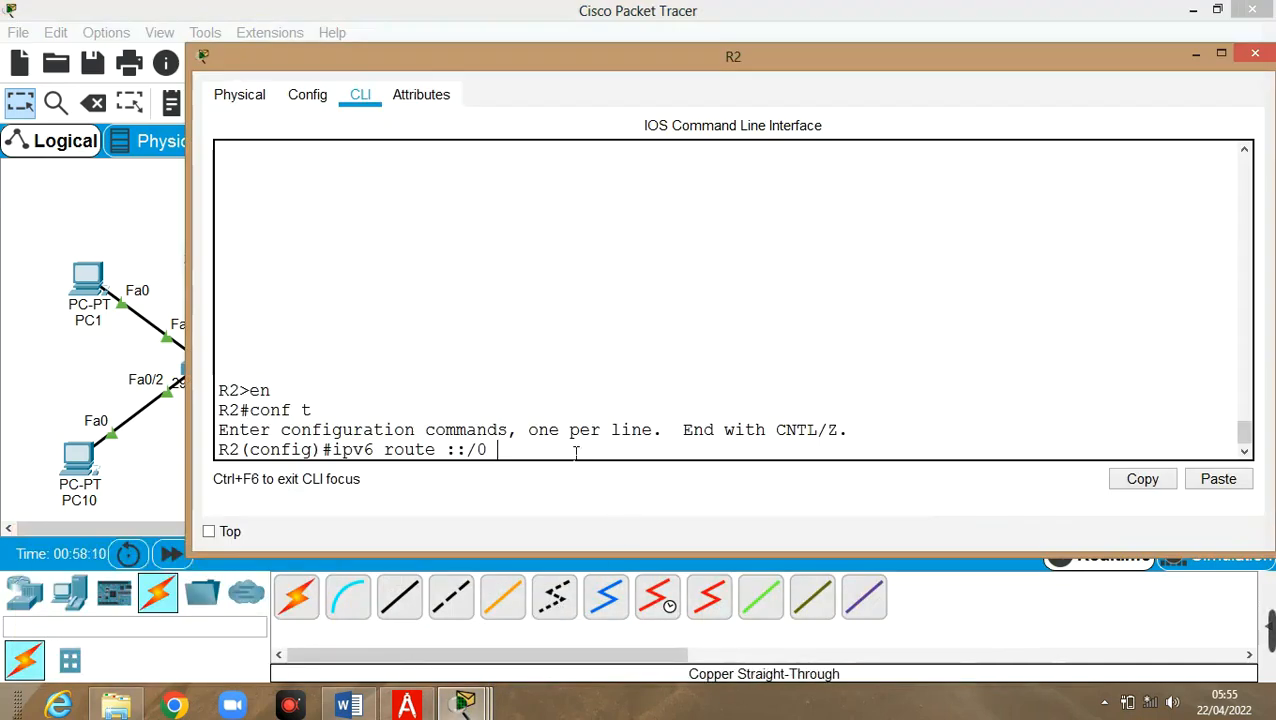
{"action": "type", "text": "2001:db"}
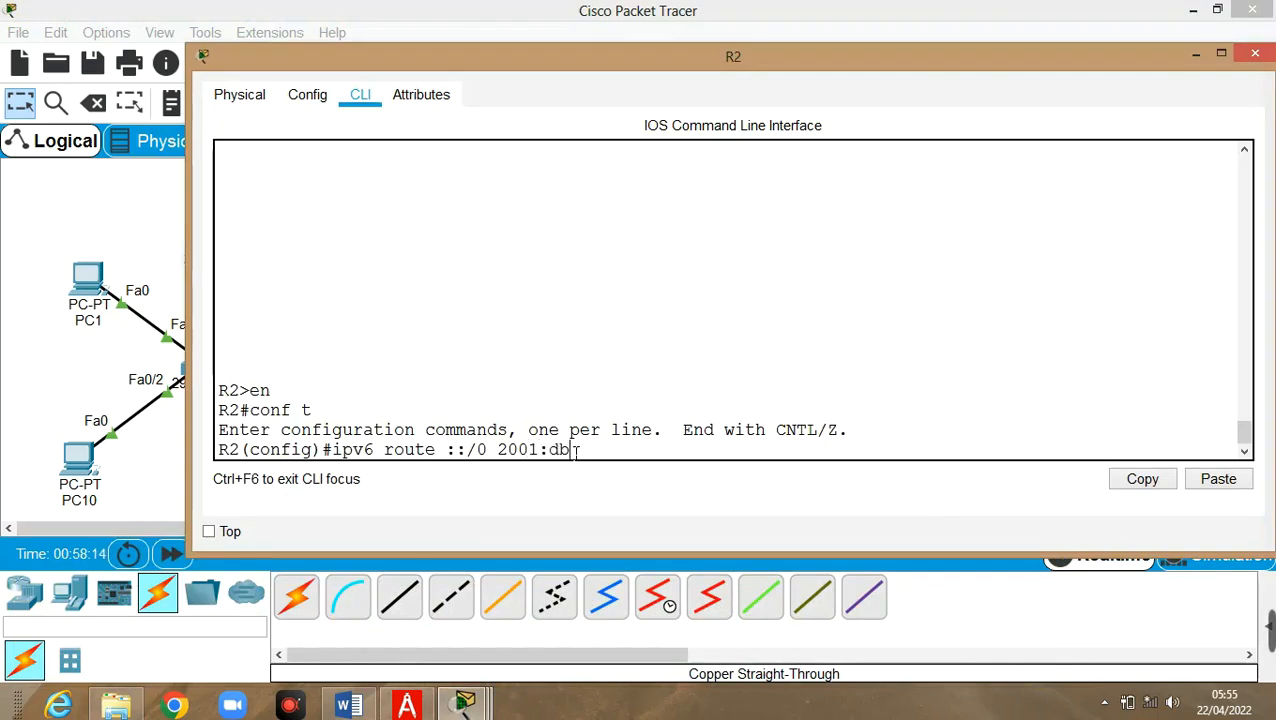
{"action": "type", "text": "8:aaaa:"}
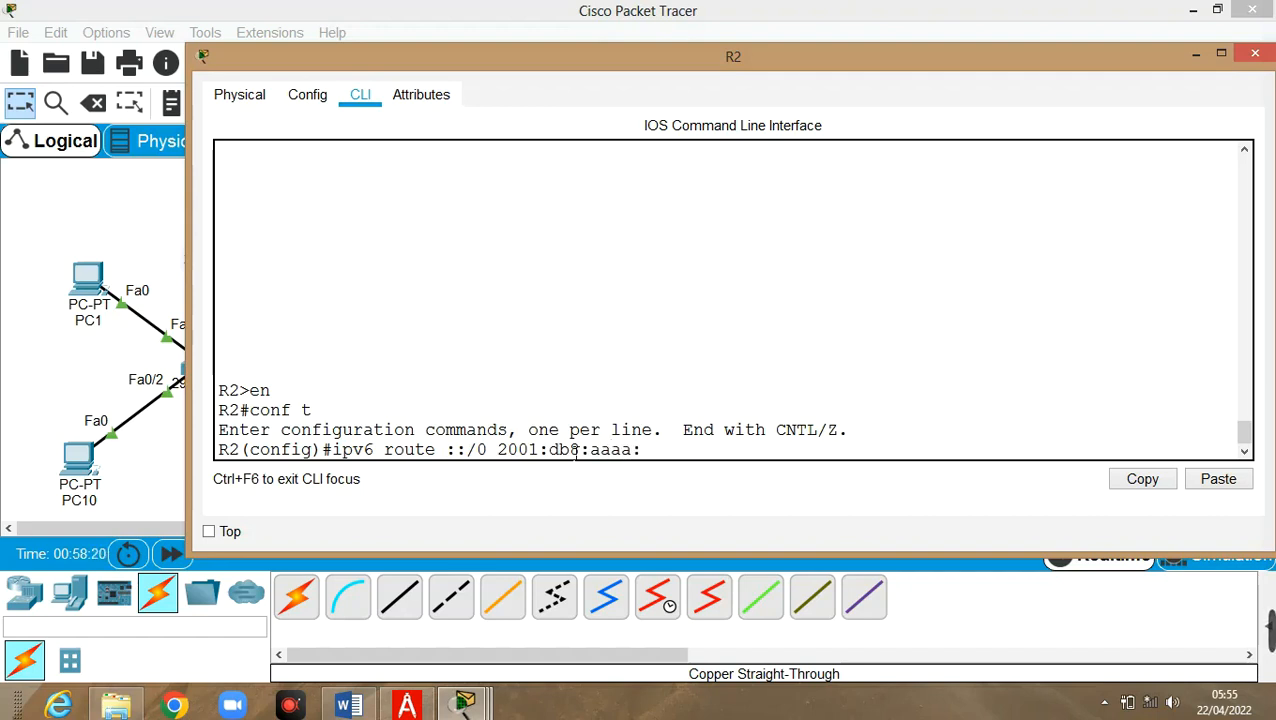
{"action": "type", "text": "12::1"}
{"action": "key", "text": "Return"}
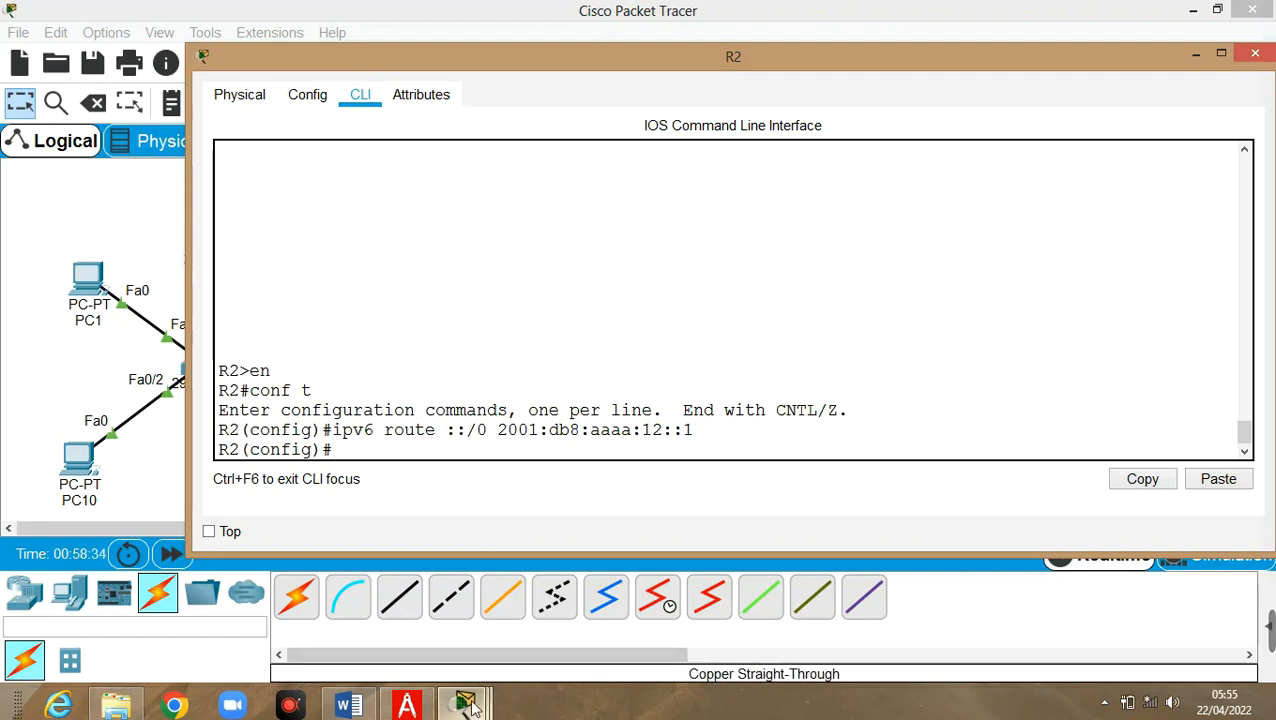
{"action": "left_click", "coordinate": [478, 706]}
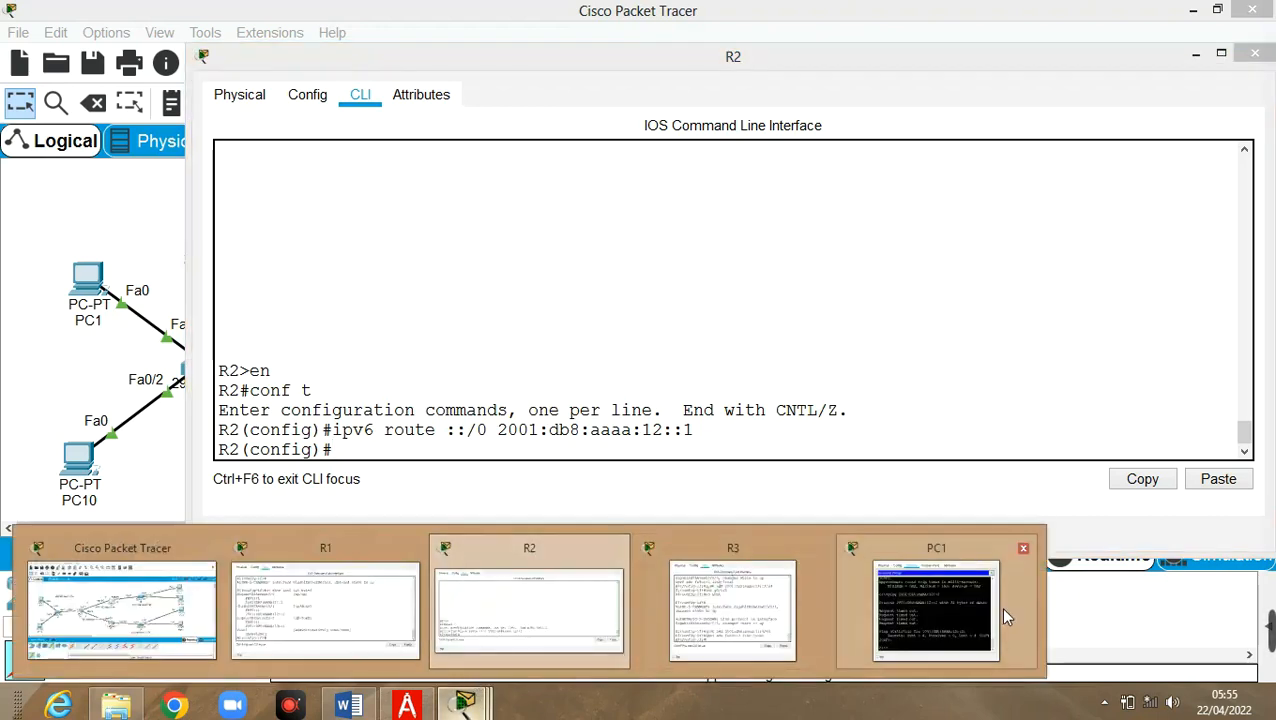
Rerun PC1's ping to 2001:DB8:AAAA:12::2 twice; it still fails with 100% loss
{"action": "left_click", "coordinate": [947, 620]}
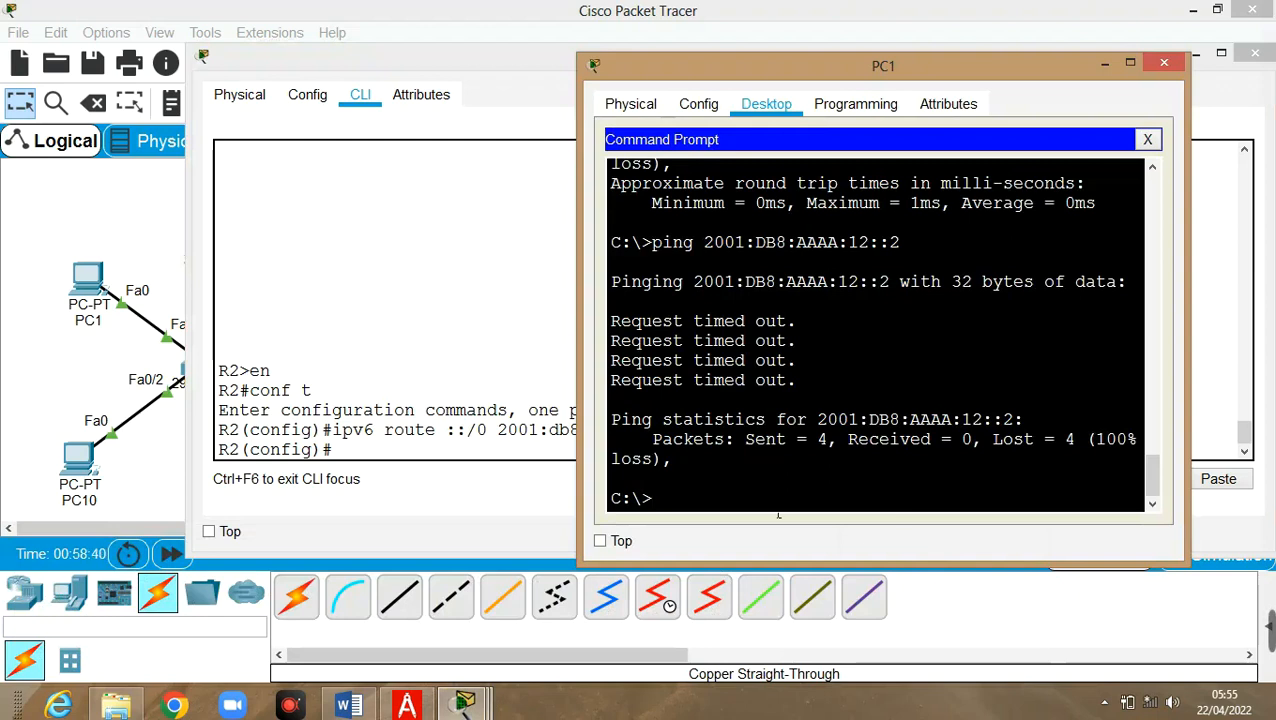
{"action": "key", "text": "Up"}
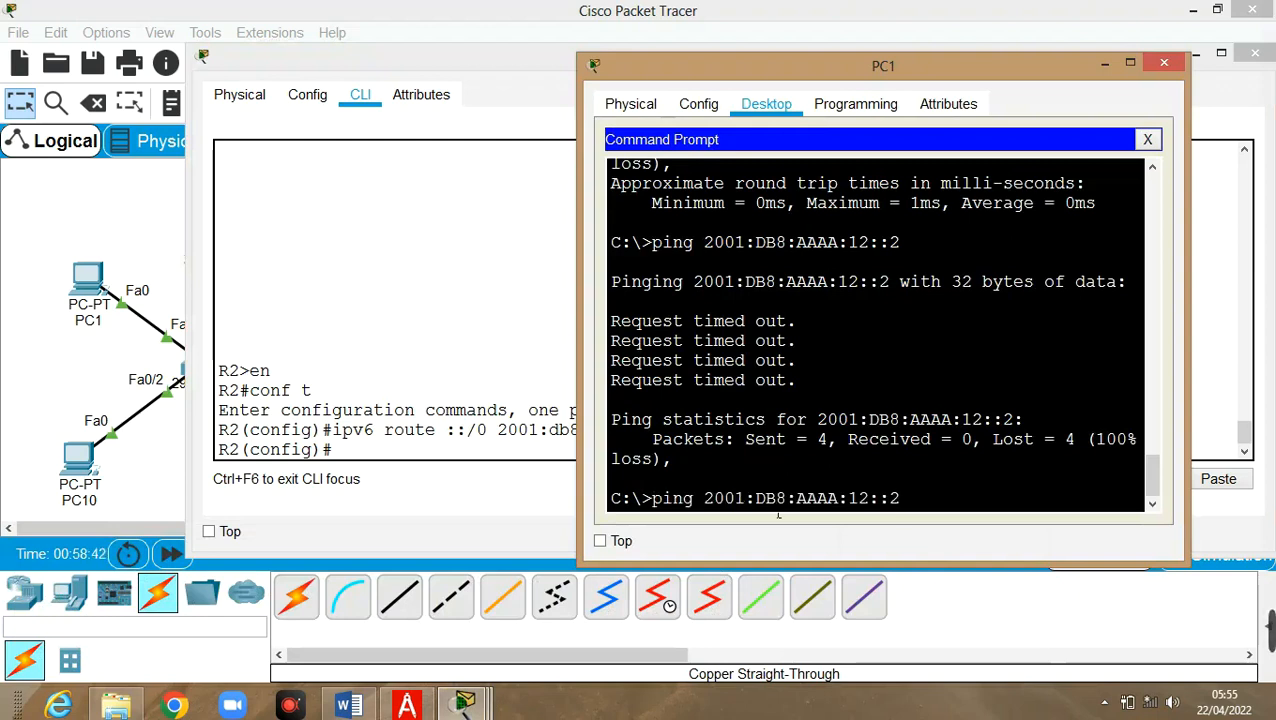
{"action": "key", "text": "Return"}
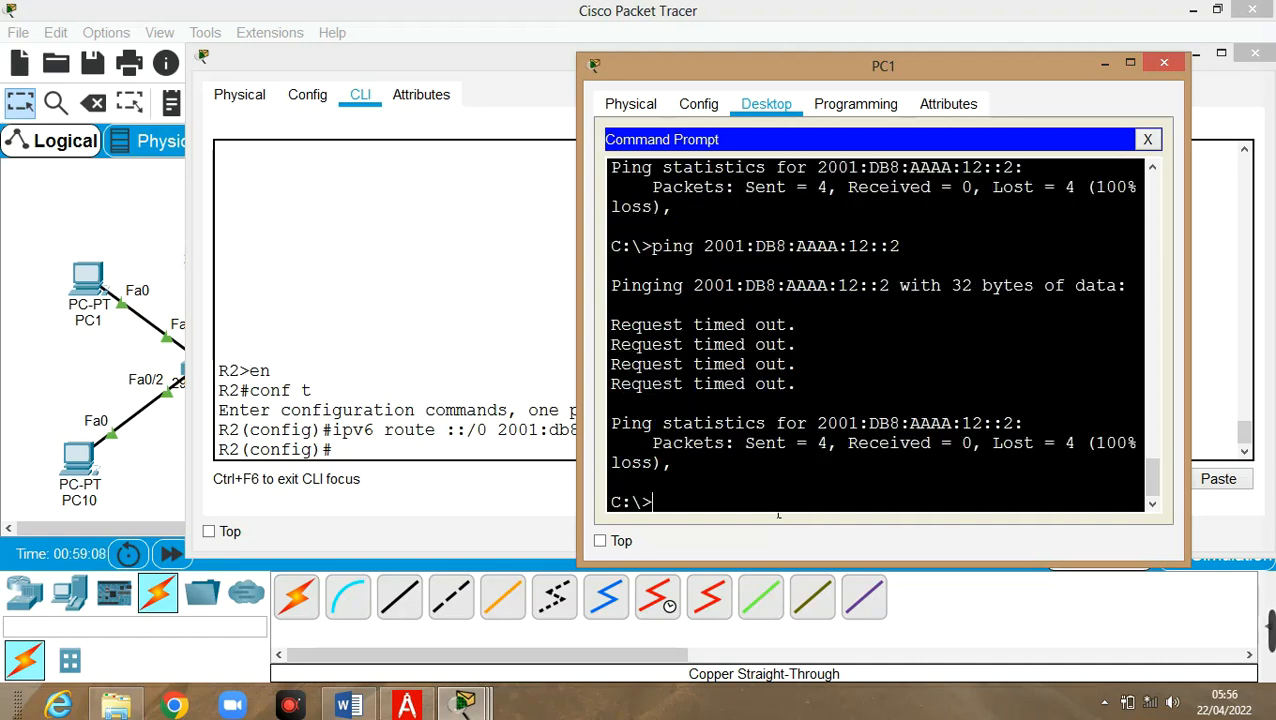
{"action": "key", "text": "Up"}
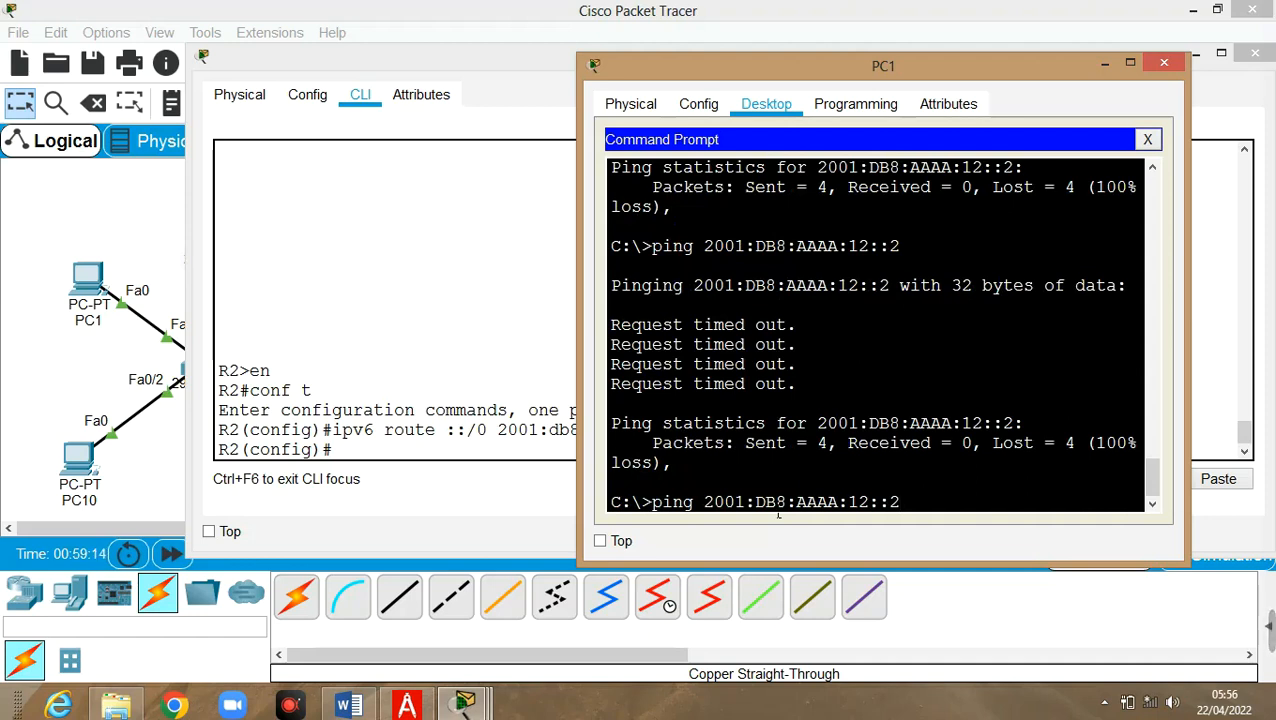
{"action": "key", "text": "Return"}
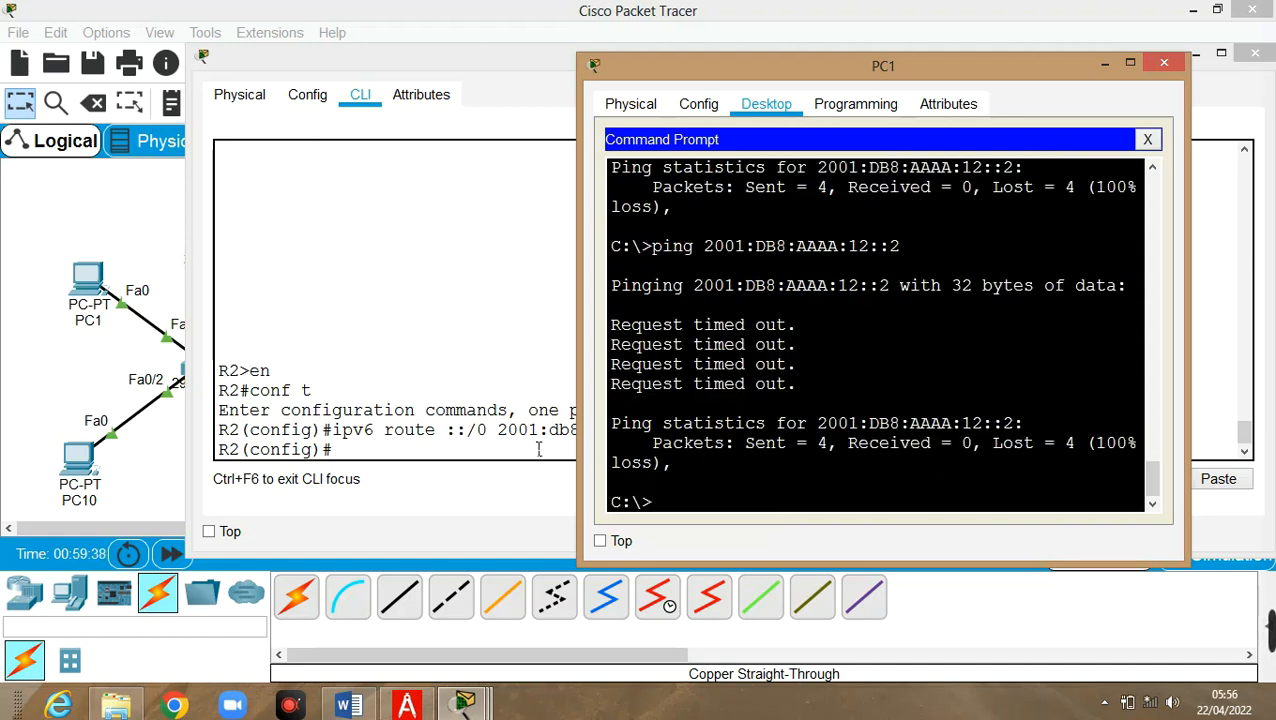
{"action": "left_click", "coordinate": [427, 464]}
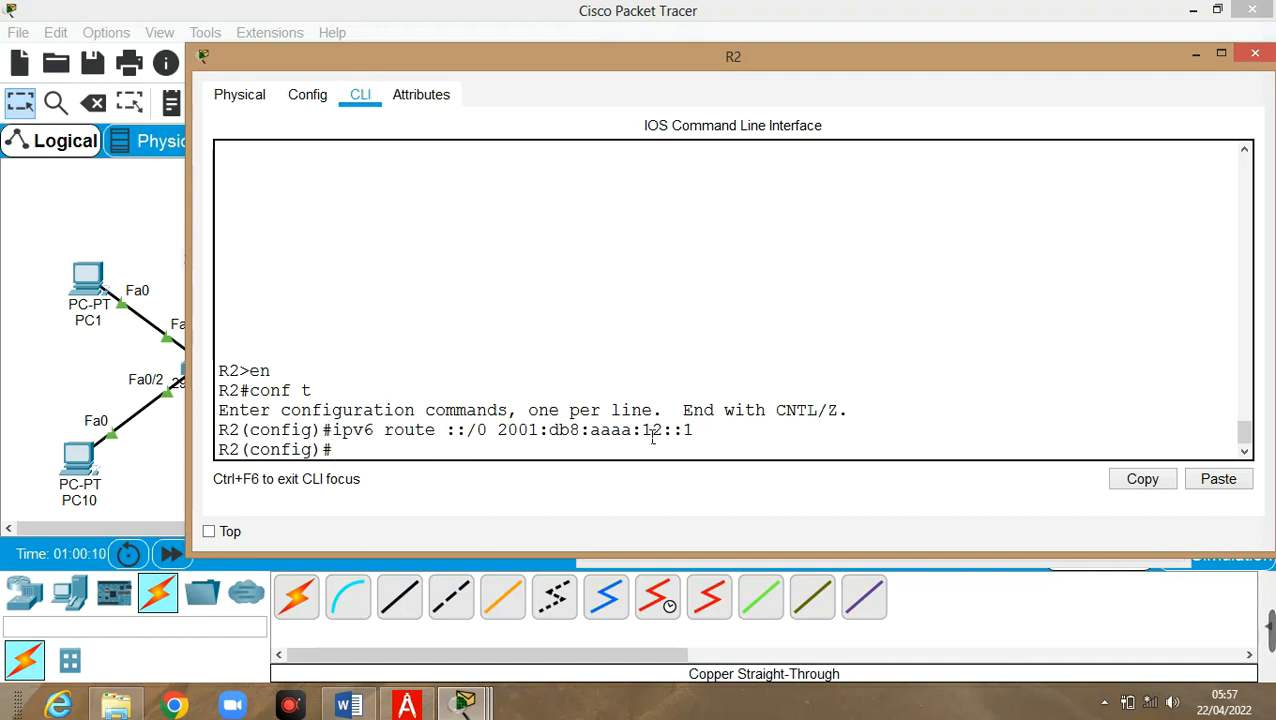
Send R2's console behind the main window to reveal the whole topology
{"action": "left_click", "coordinate": [100, 203]}
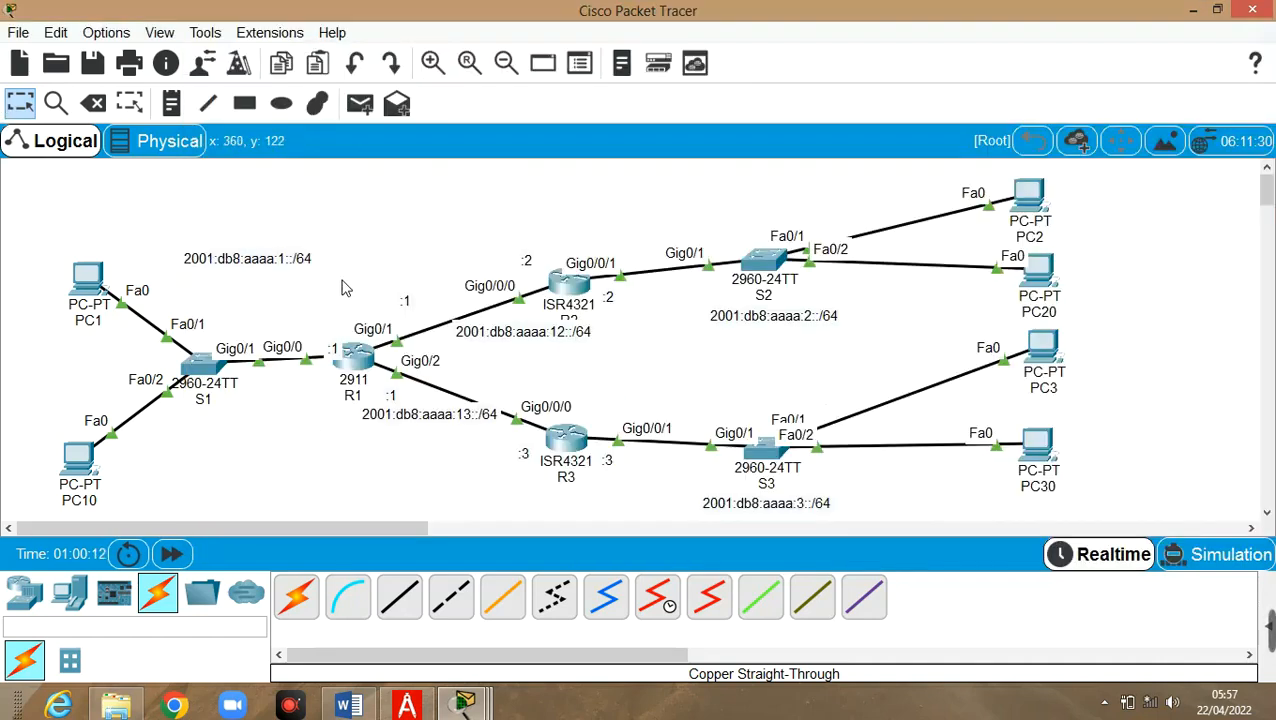
Hide PC1's command prompt and switch the network to Simulation mode
{"action": "mouse_move", "coordinate": [360, 372]}
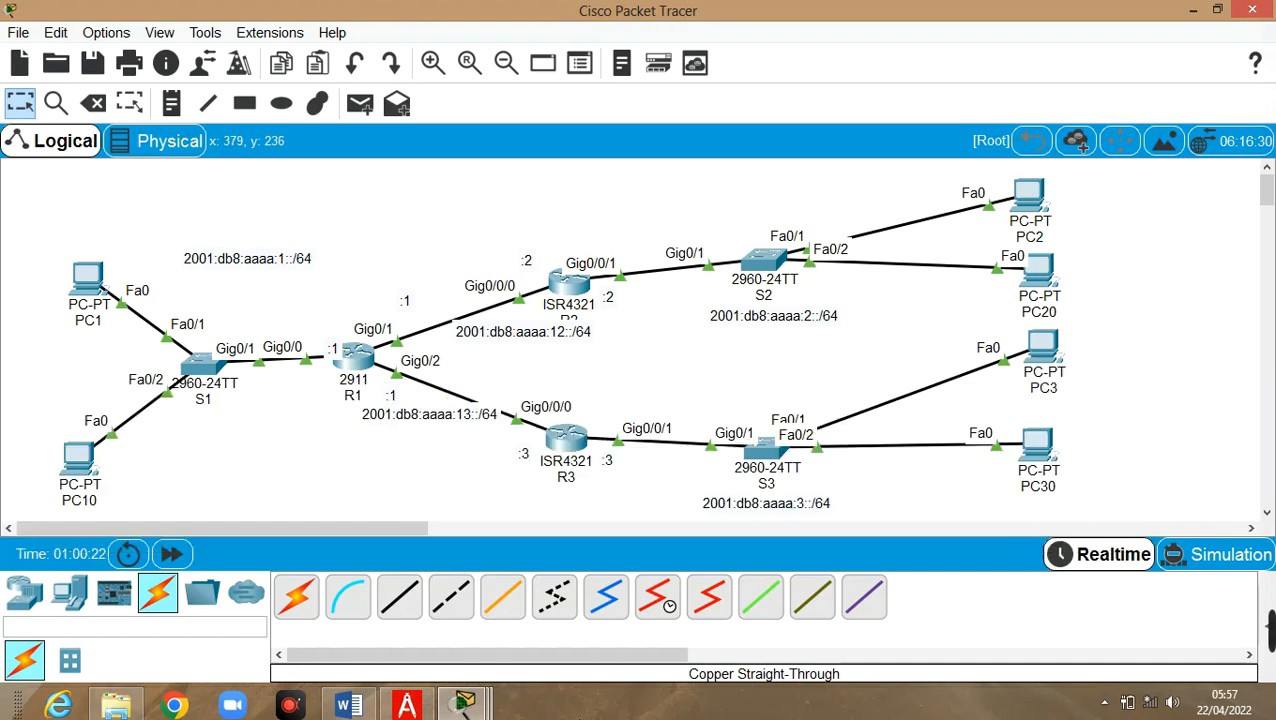
{"action": "mouse_move", "coordinate": [465, 705]}
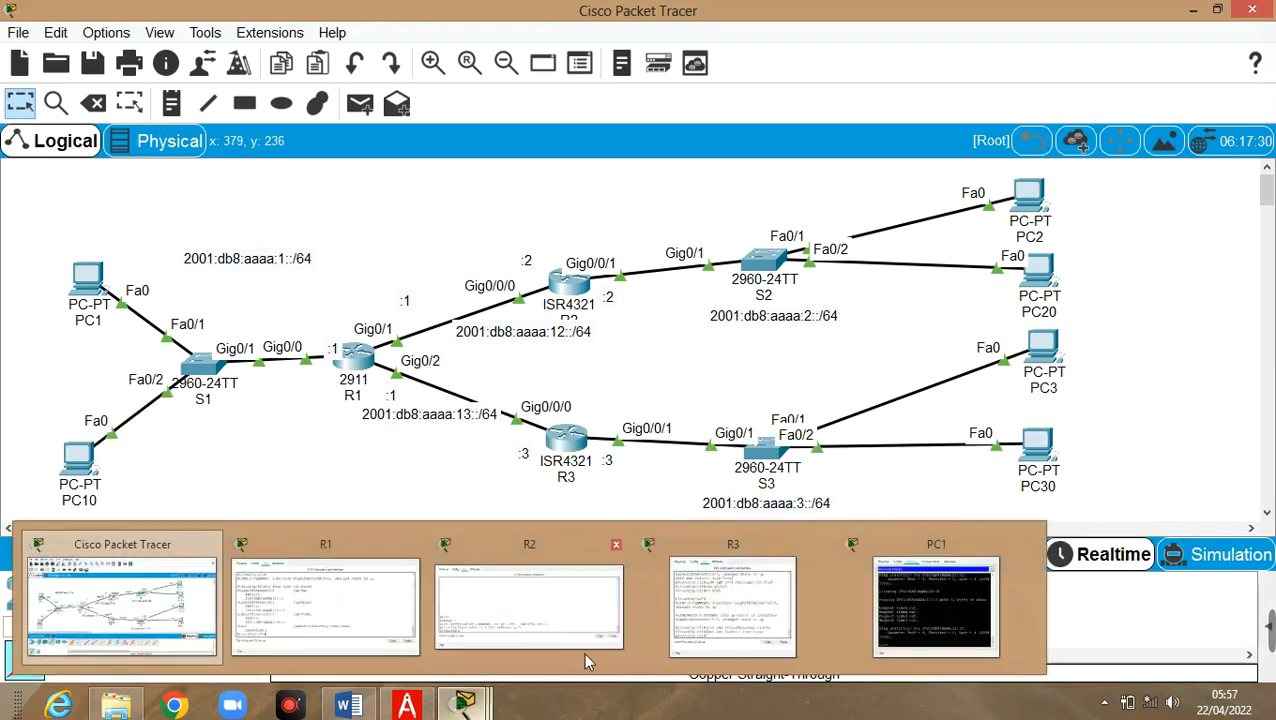
{"action": "left_click", "coordinate": [921, 632]}
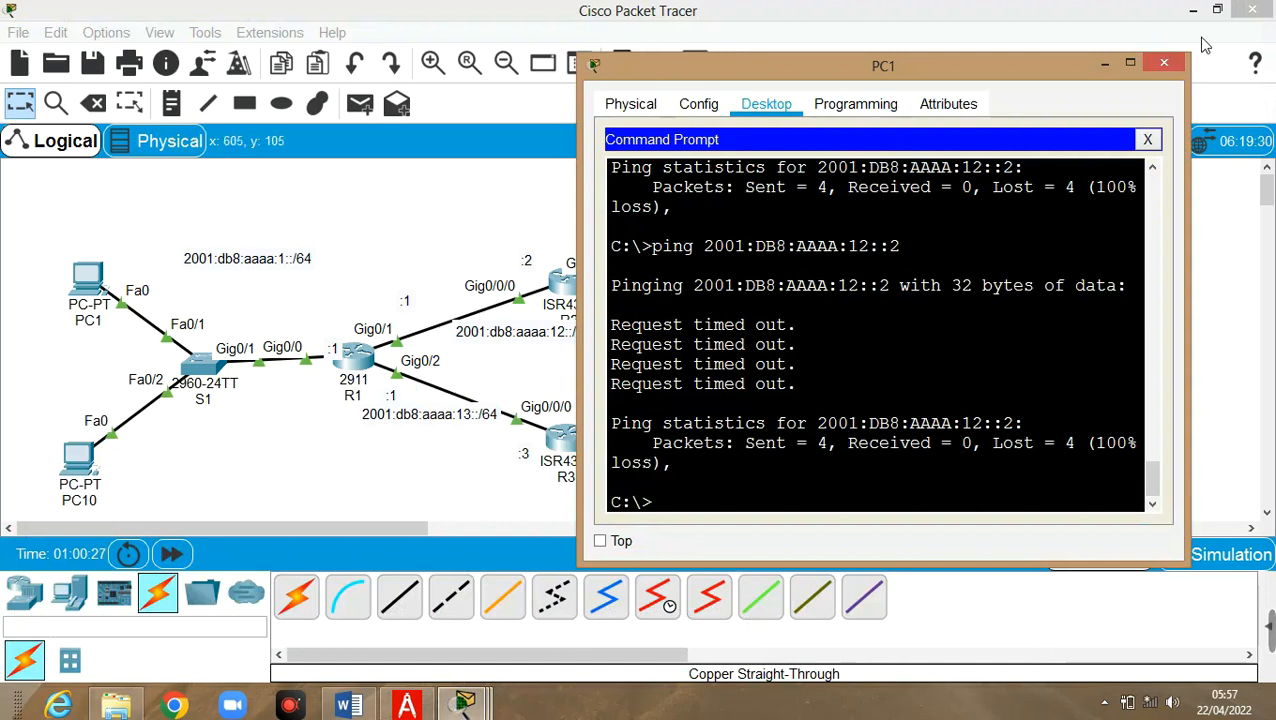
{"action": "left_click", "coordinate": [1106, 66]}
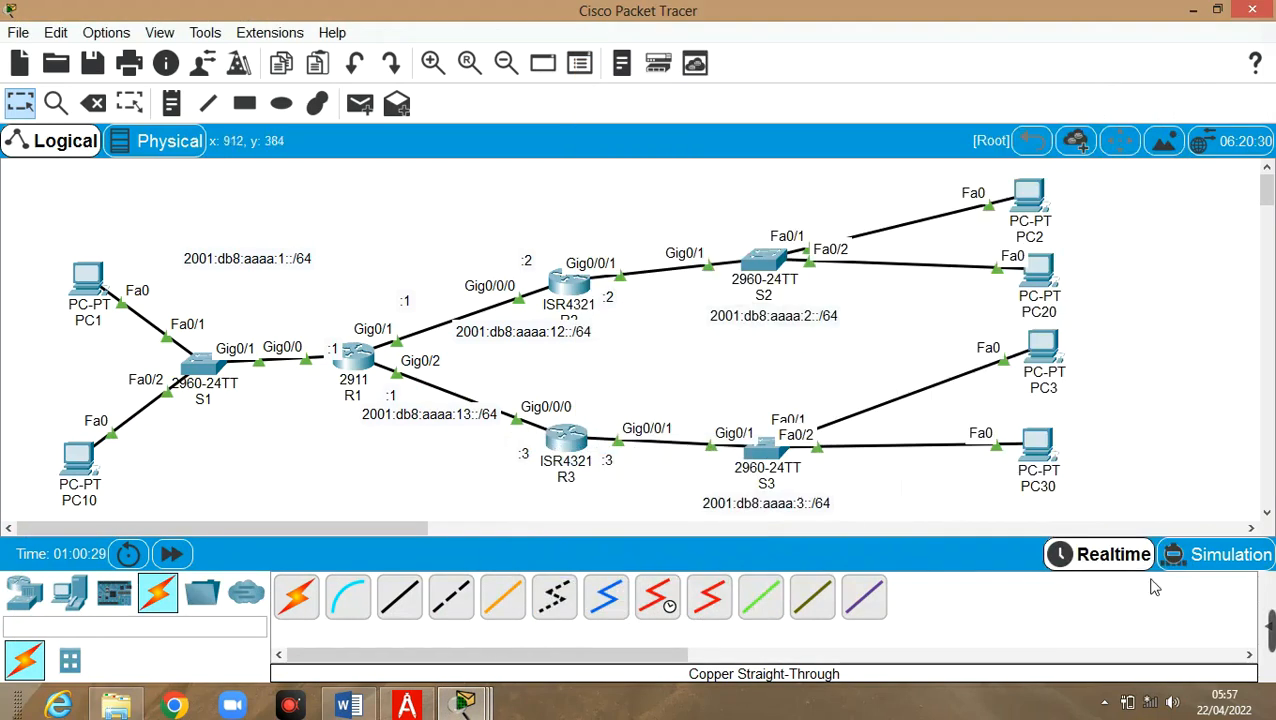
{"action": "left_click", "coordinate": [1232, 558]}
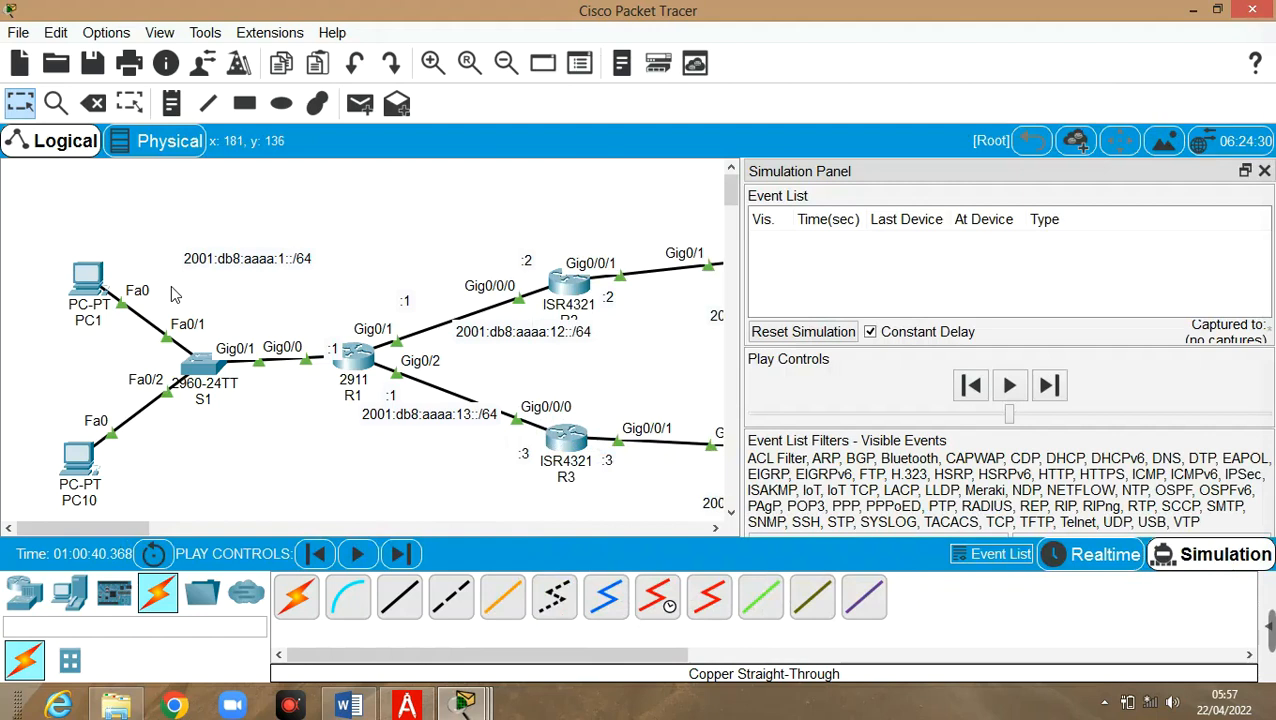
Resend PC1's ping to 2001:DB8:AAAA:12::2 while in simulation mode
{"action": "left_click", "coordinate": [100, 288]}
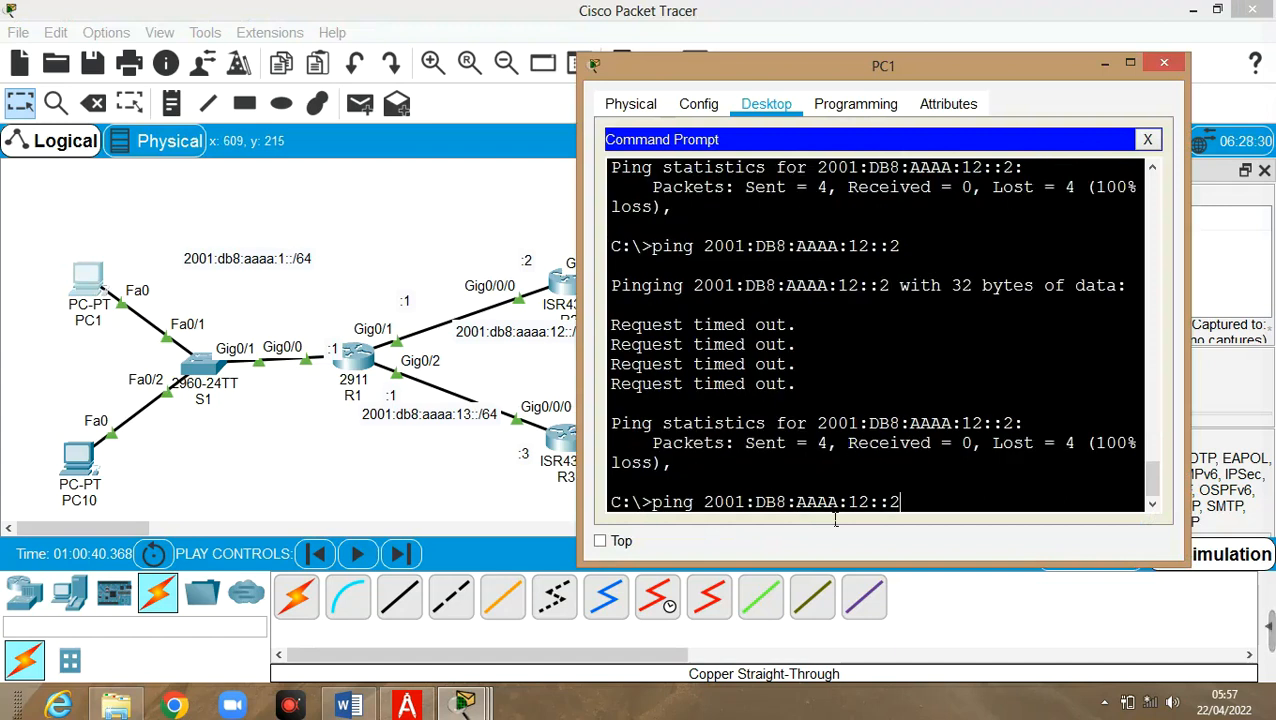
{"action": "key", "text": "Return"}
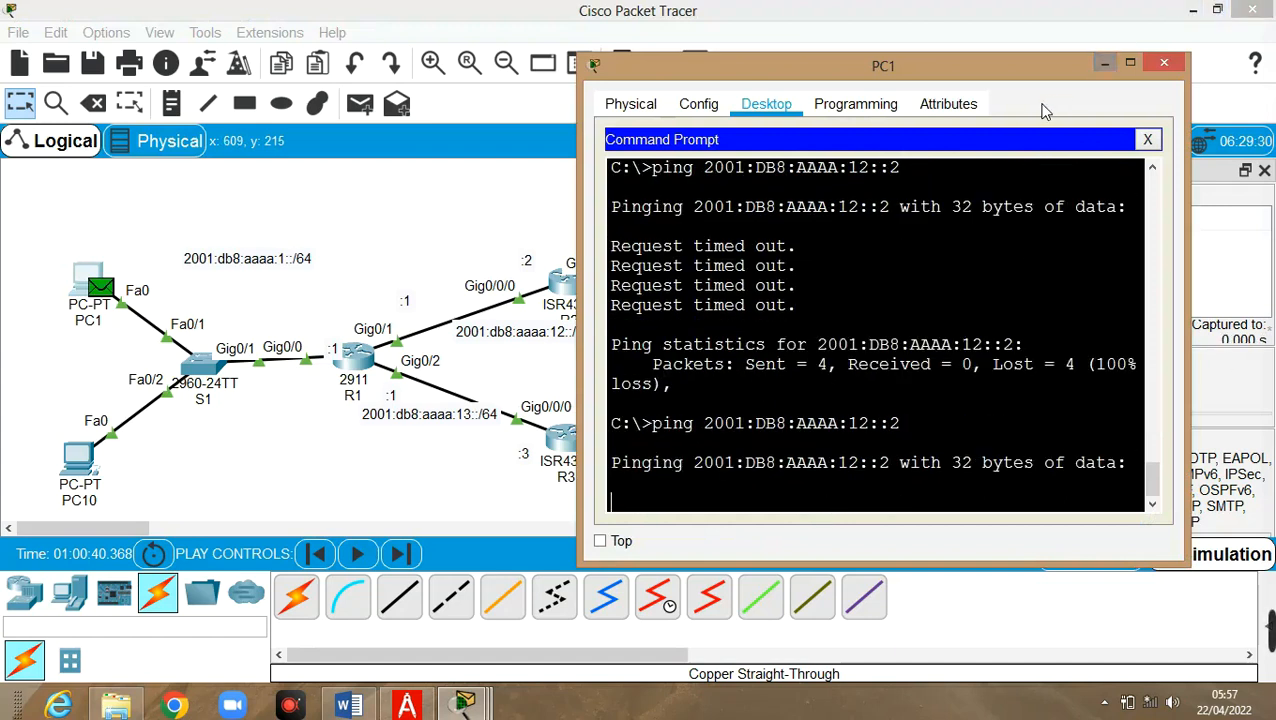
{"action": "left_click", "coordinate": [1105, 64]}
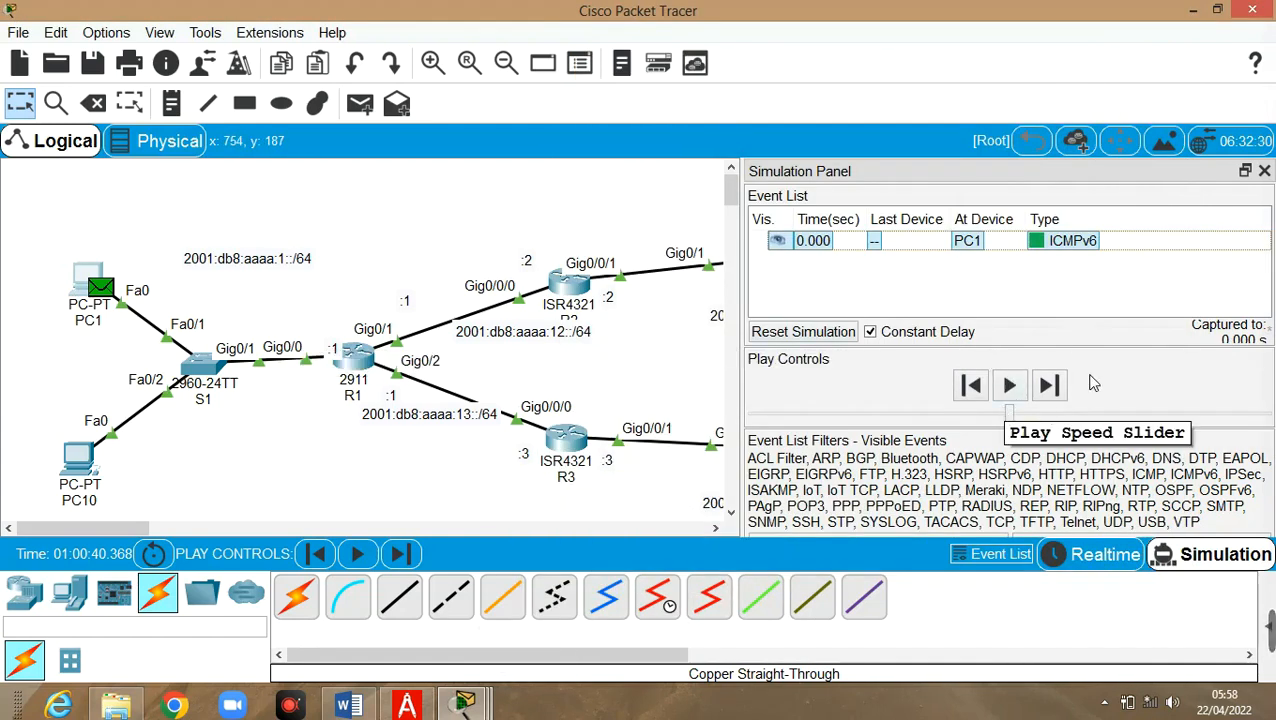
Step the ping packet from PC1 through S1 to R1, then return to Realtime mode
{"action": "double_click", "coordinate": [940, 175]}
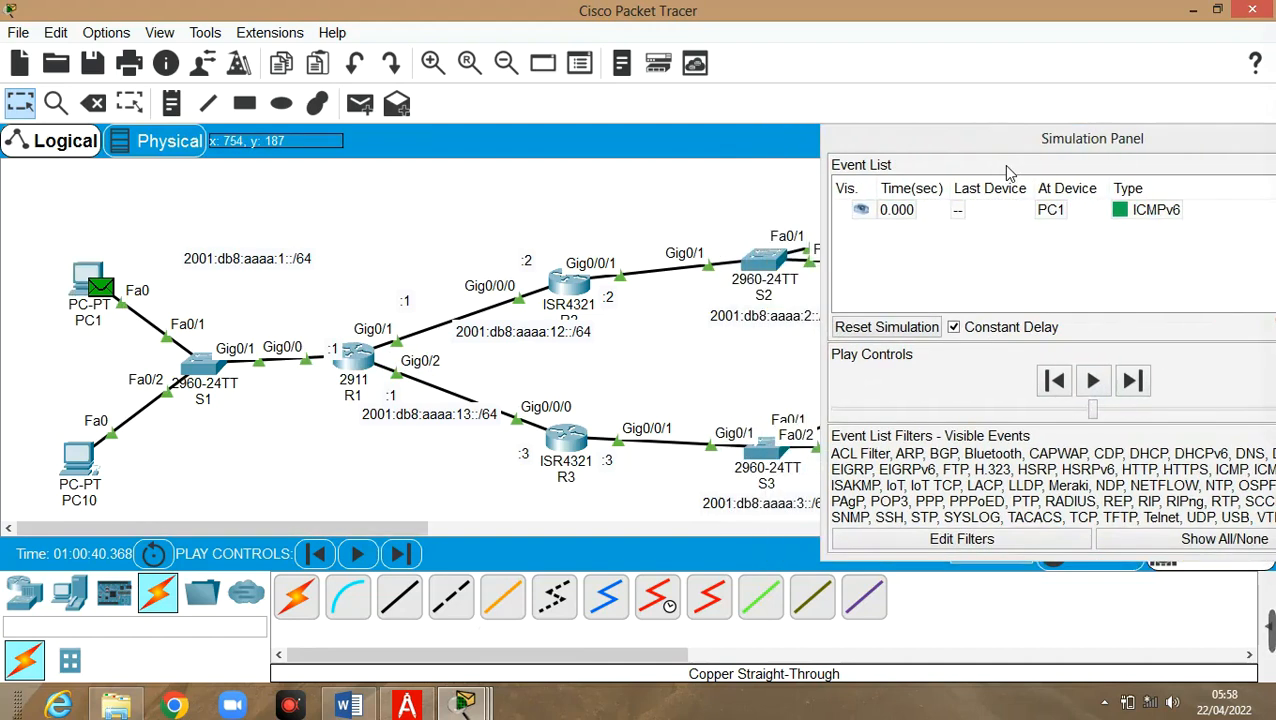
{"action": "left_click_drag", "start_coordinate": [1010, 172], "coordinate": [949, 175]}
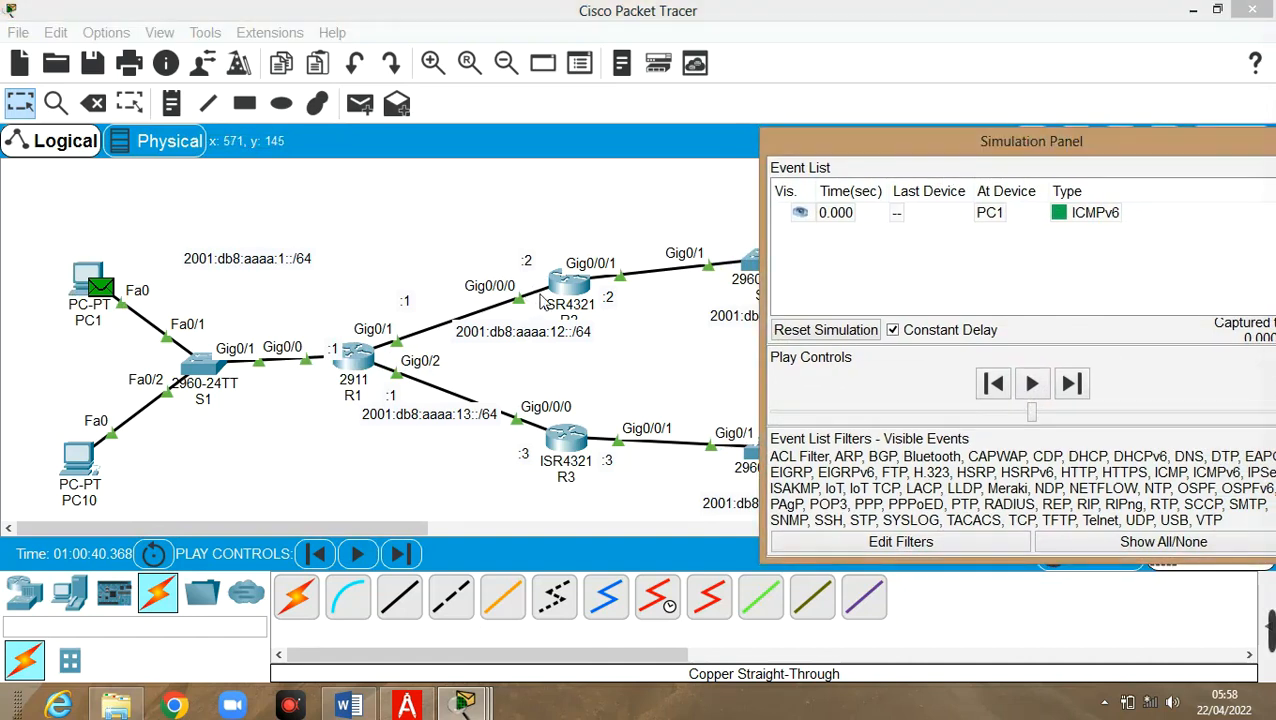
{"action": "left_click", "coordinate": [1071, 385]}
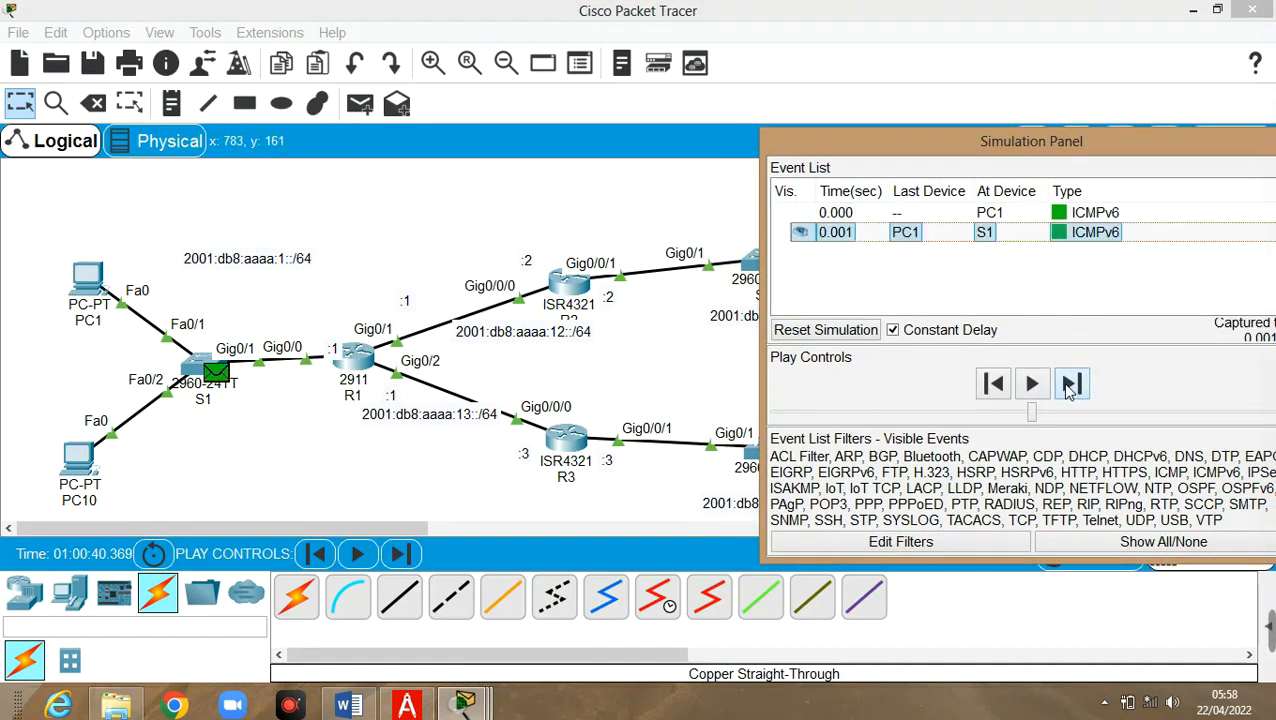
{"action": "left_click", "coordinate": [1071, 385]}
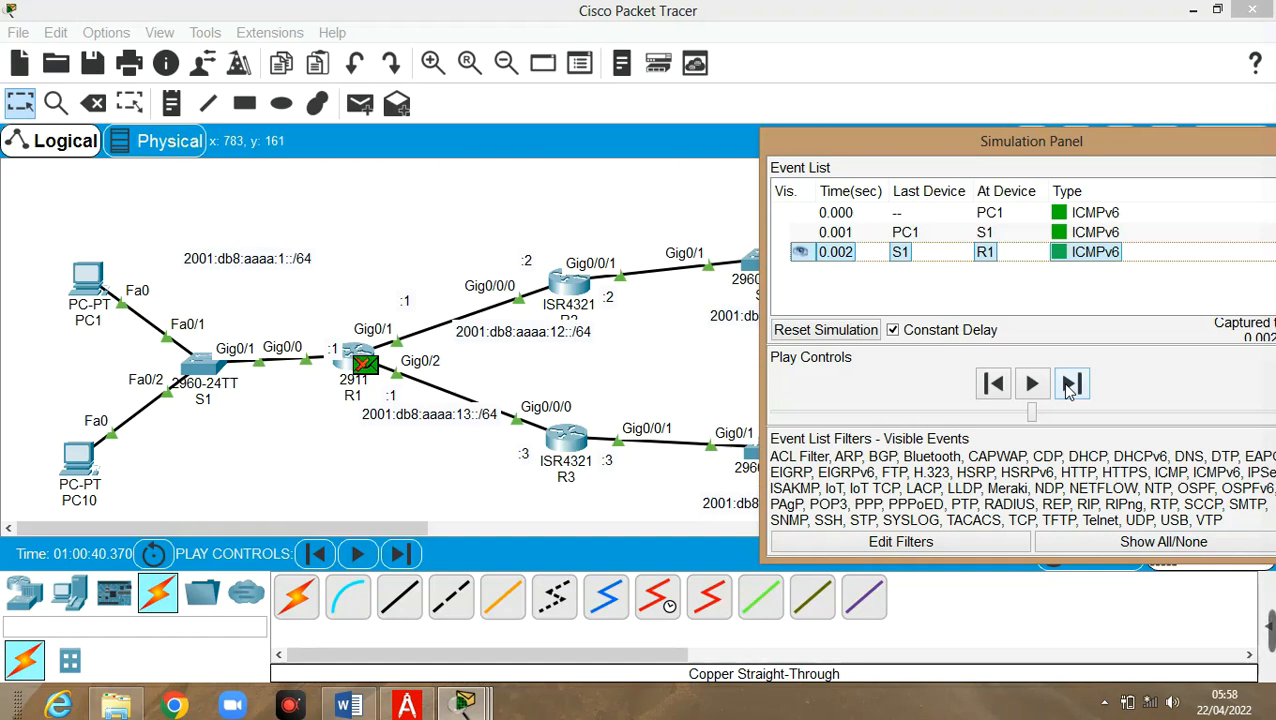
{"action": "left_click", "coordinate": [1070, 385]}
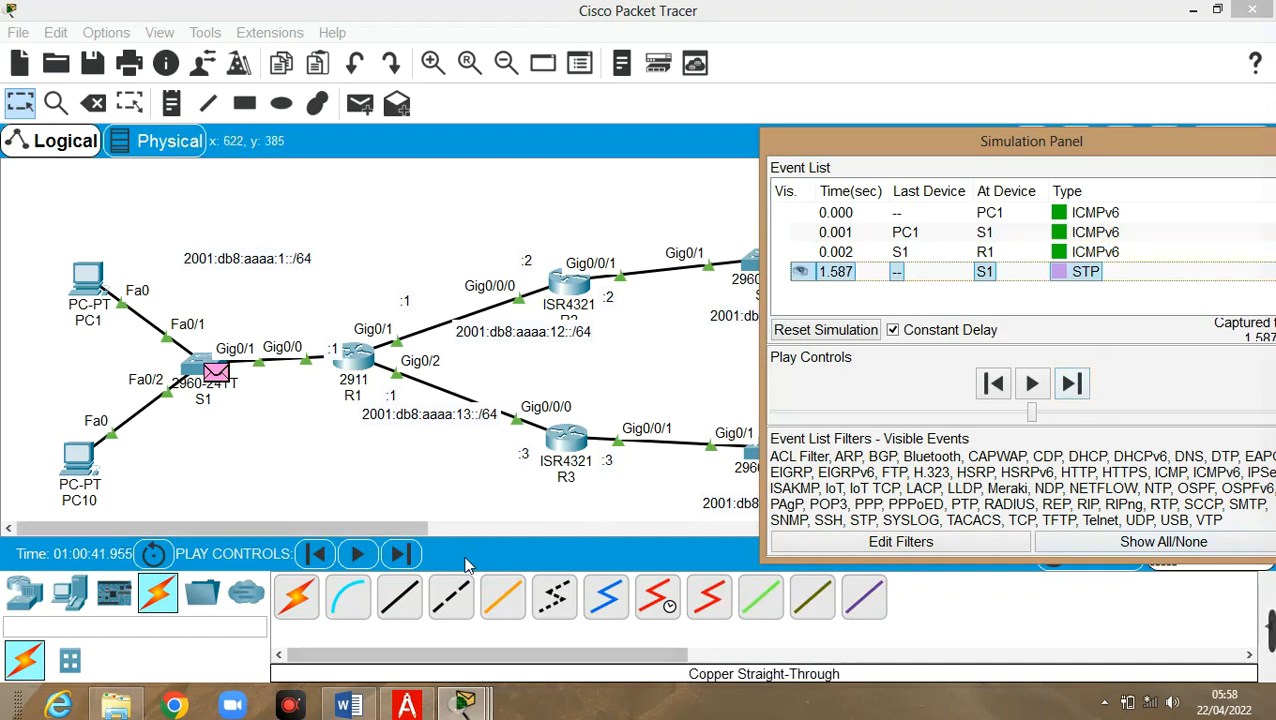
{"action": "left_click_drag", "start_coordinate": [1175, 142], "coordinate": [930, 42]}
{"action": "left_click", "coordinate": [1107, 556]}
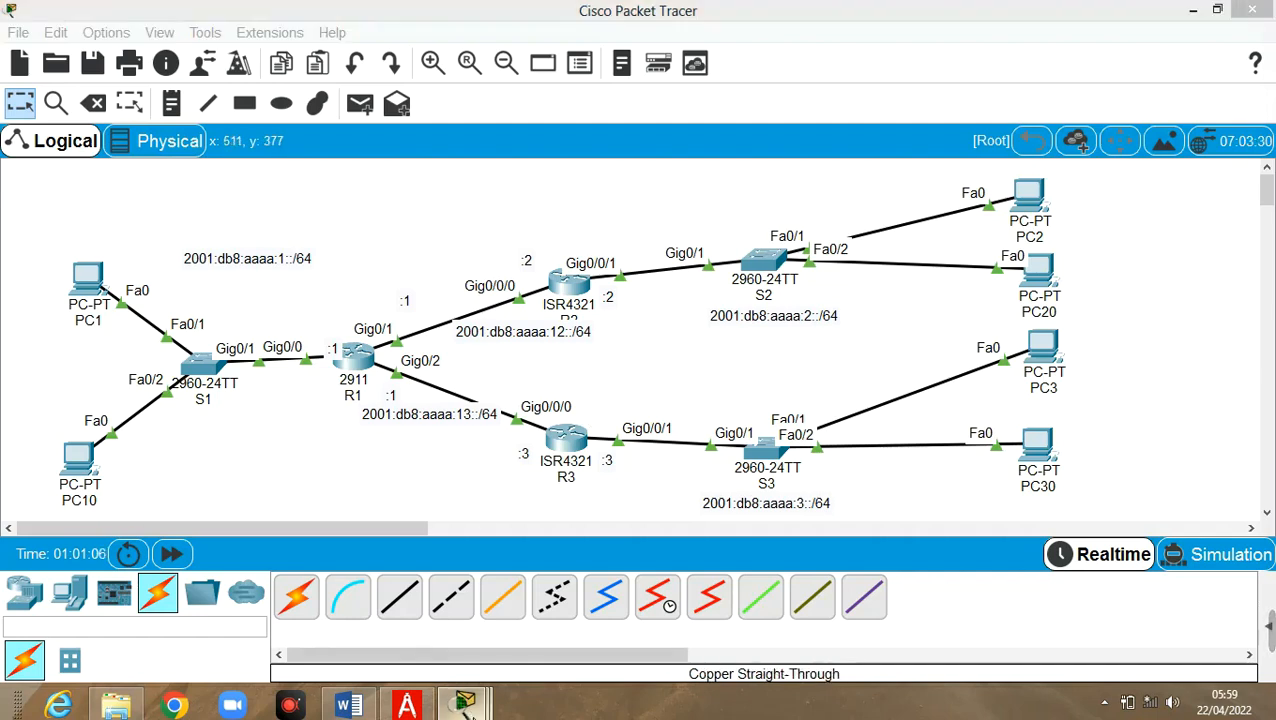
Check PC1's timed-out pings to 12::2, then switch to the TP3_réseaux_avancés.pdf handout
{"action": "mouse_move", "coordinate": [466, 706]}
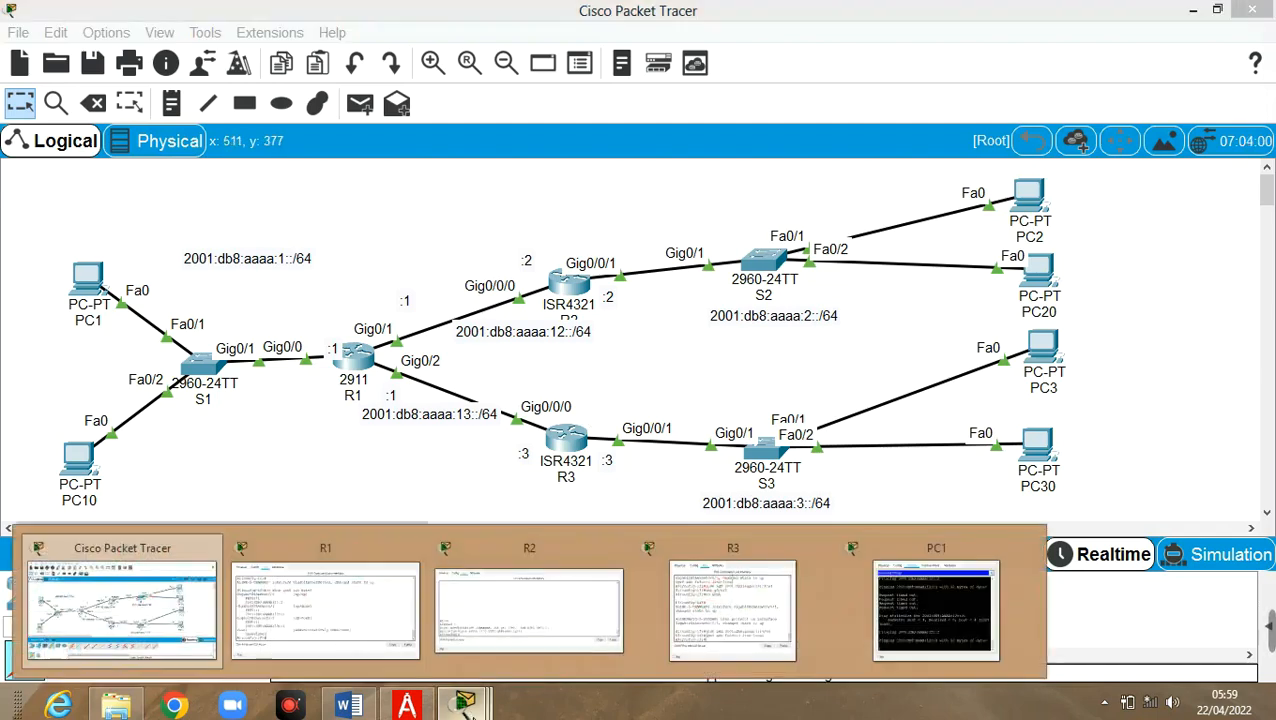
{"action": "left_click", "coordinate": [920, 641]}
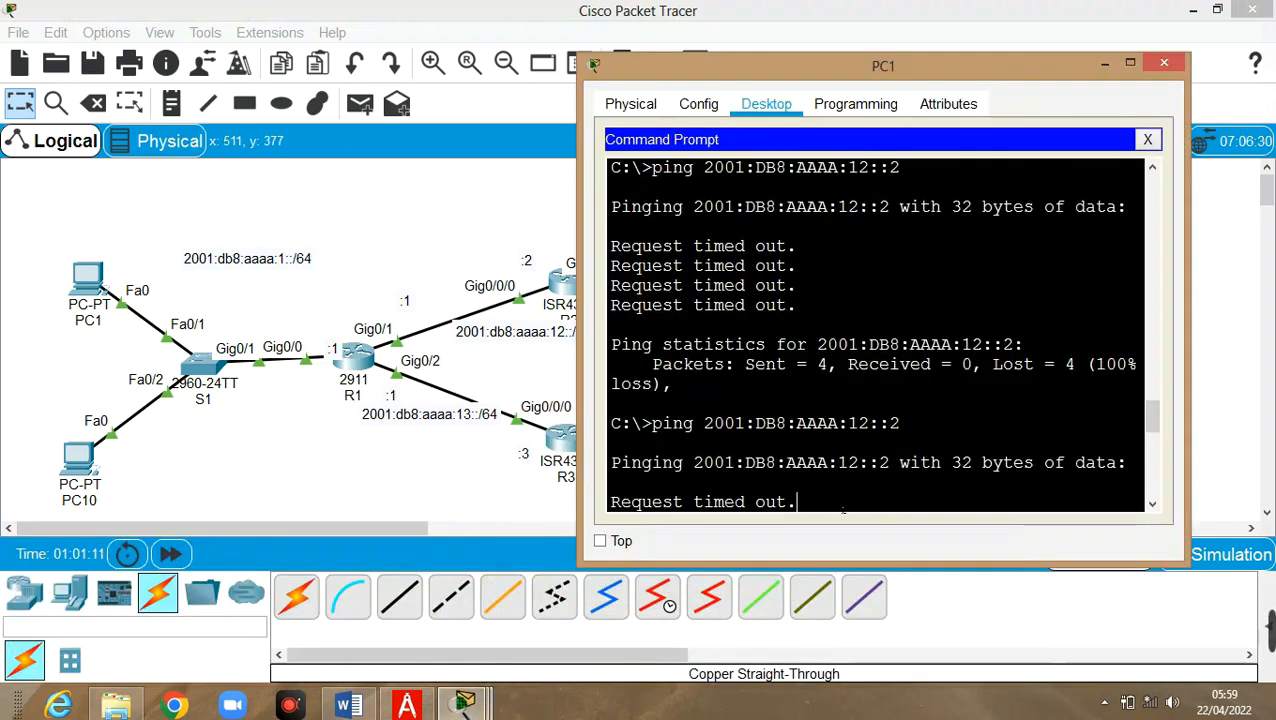
{"action": "left_click", "coordinate": [406, 705]}
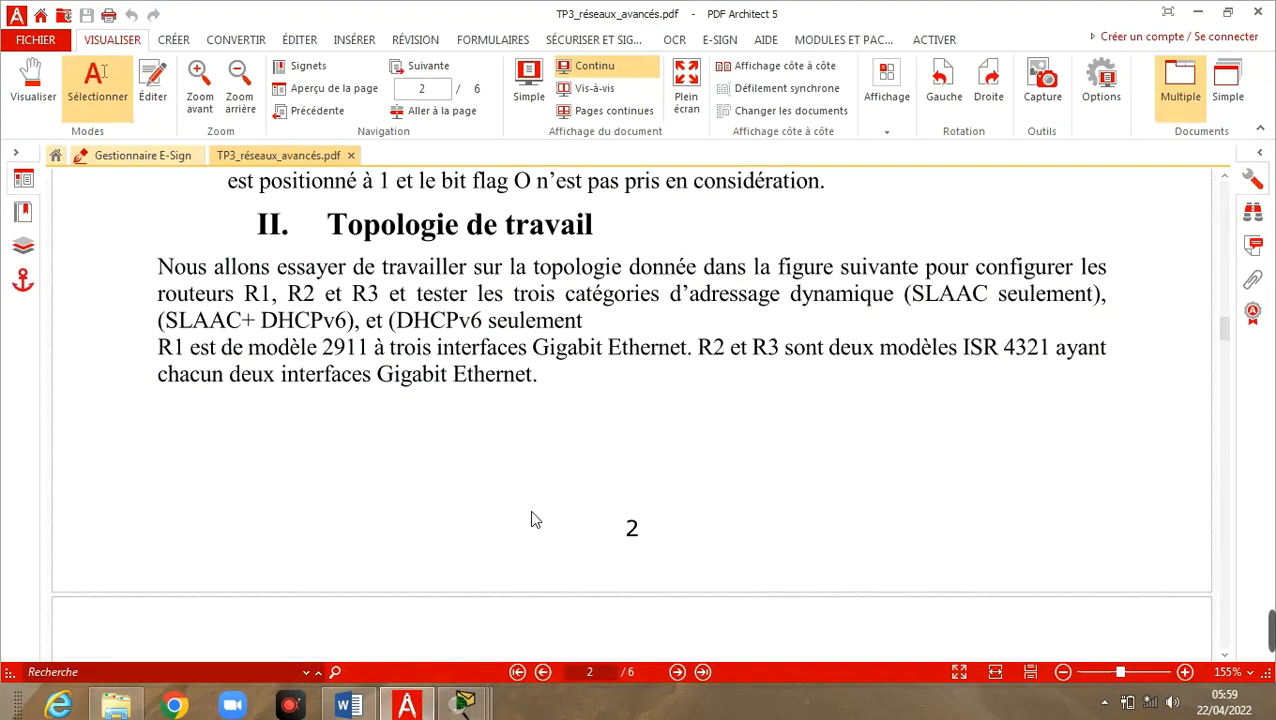
Scroll the handout to page 5, showing R2's ipv6 route ::/0 2001:db8:aaaa:12::1 command
{"action": "scroll", "coordinate": [532, 519], "scroll_direction": "down", "scroll_amount": 15}
{"action": "scroll", "coordinate": [532, 519], "scroll_direction": "down", "scroll_amount": 10}
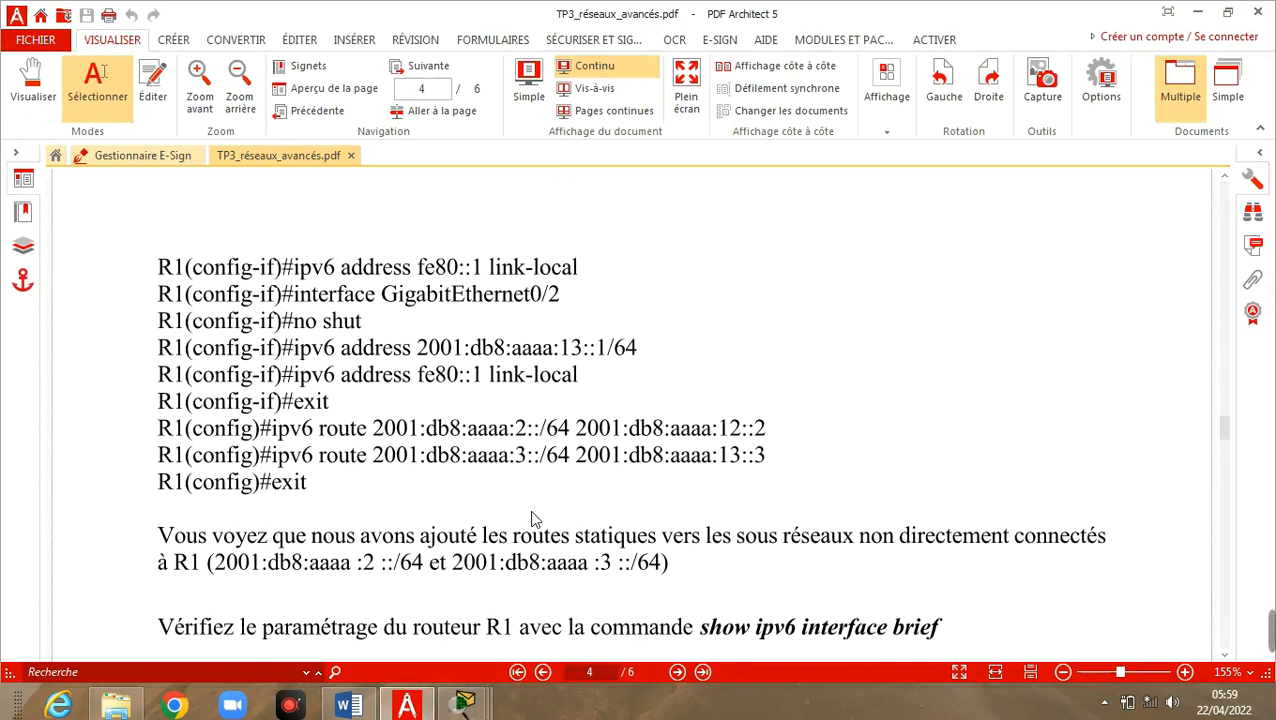
{"action": "scroll", "coordinate": [532, 519], "scroll_direction": "down", "scroll_amount": 10}
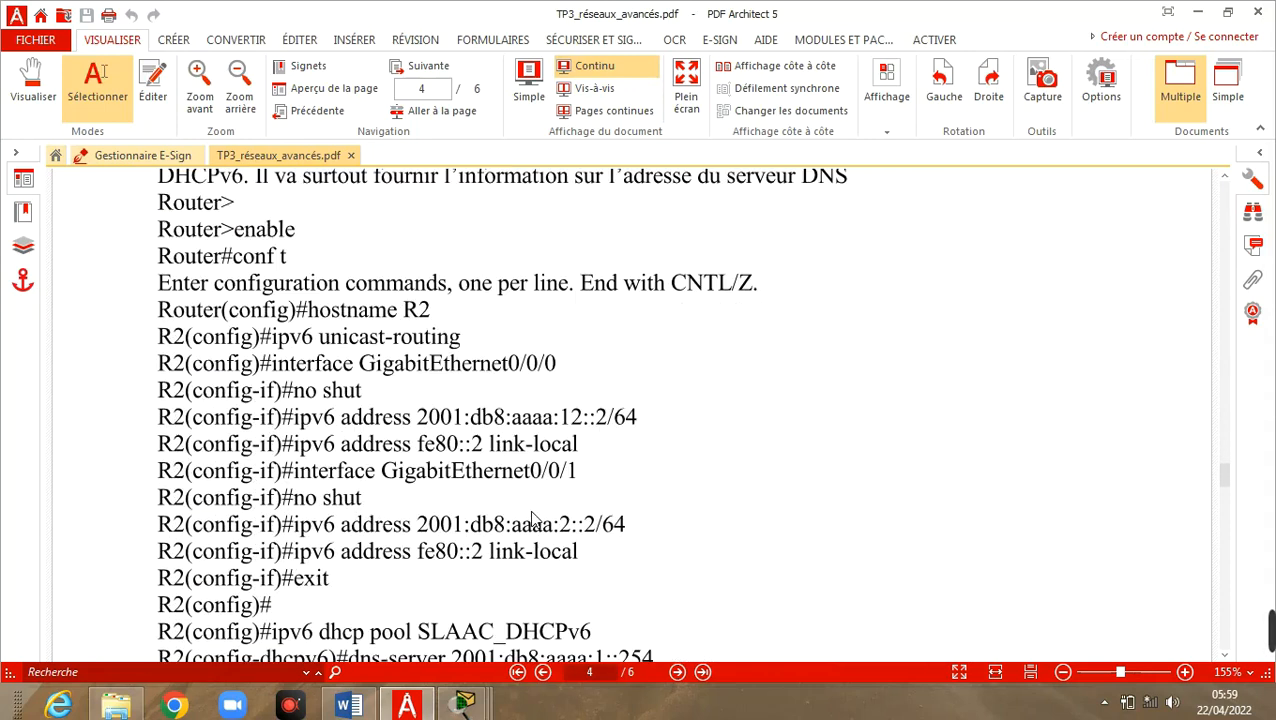
{"action": "scroll", "coordinate": [532, 517], "scroll_direction": "down", "scroll_amount": 4}
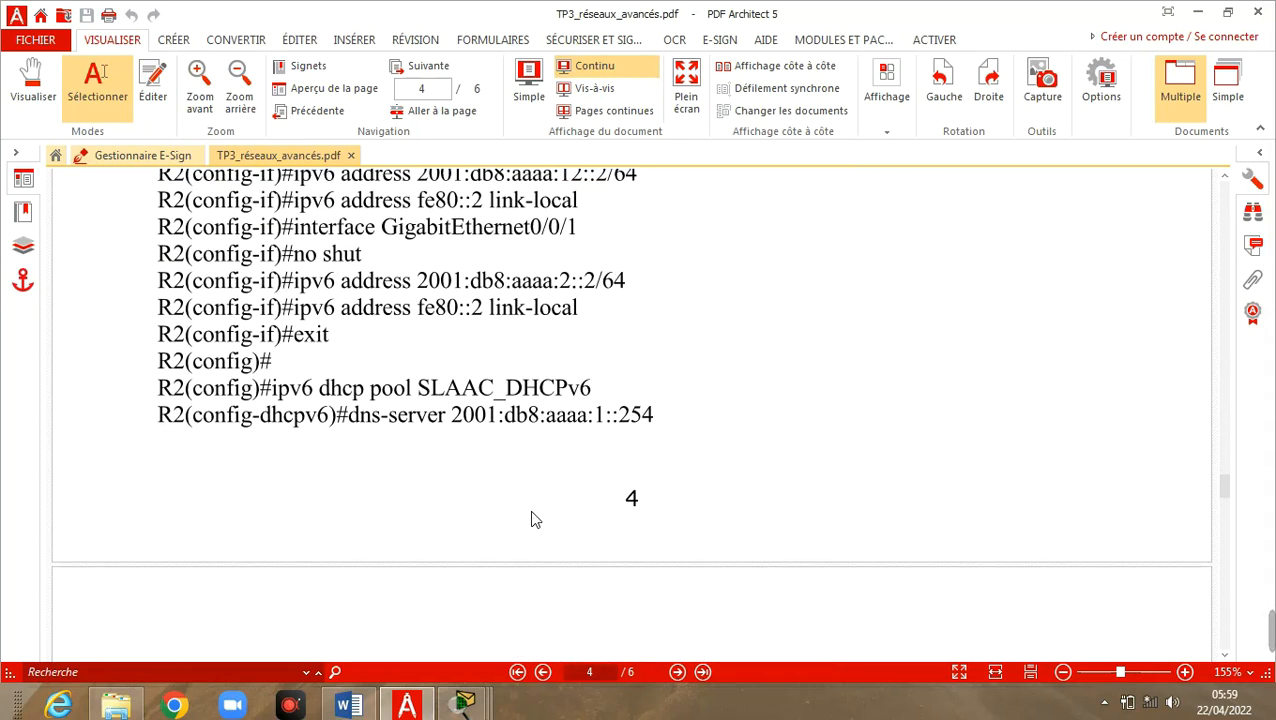
{"action": "scroll", "coordinate": [532, 519], "scroll_direction": "down", "scroll_amount": 6}
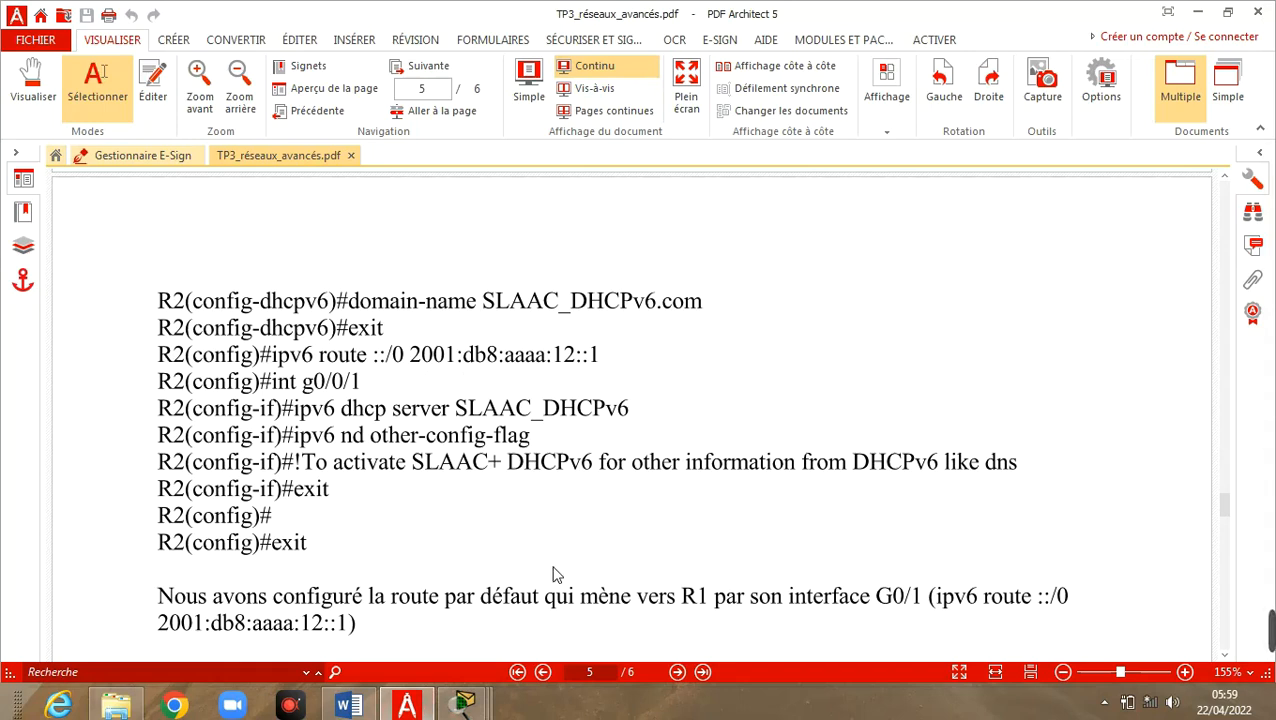
Try show ipv6 route in R2's CLI while it is still in configuration mode
{"action": "mouse_move", "coordinate": [463, 706]}
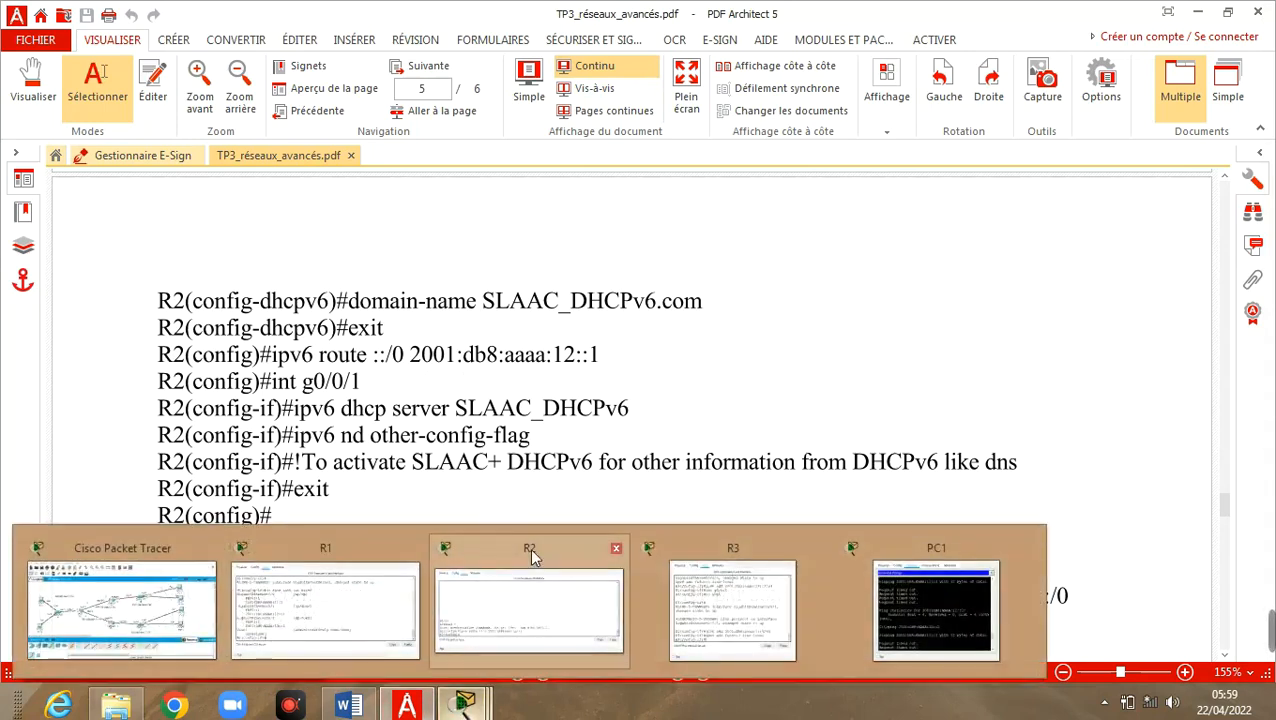
{"action": "left_click", "coordinate": [540, 500]}
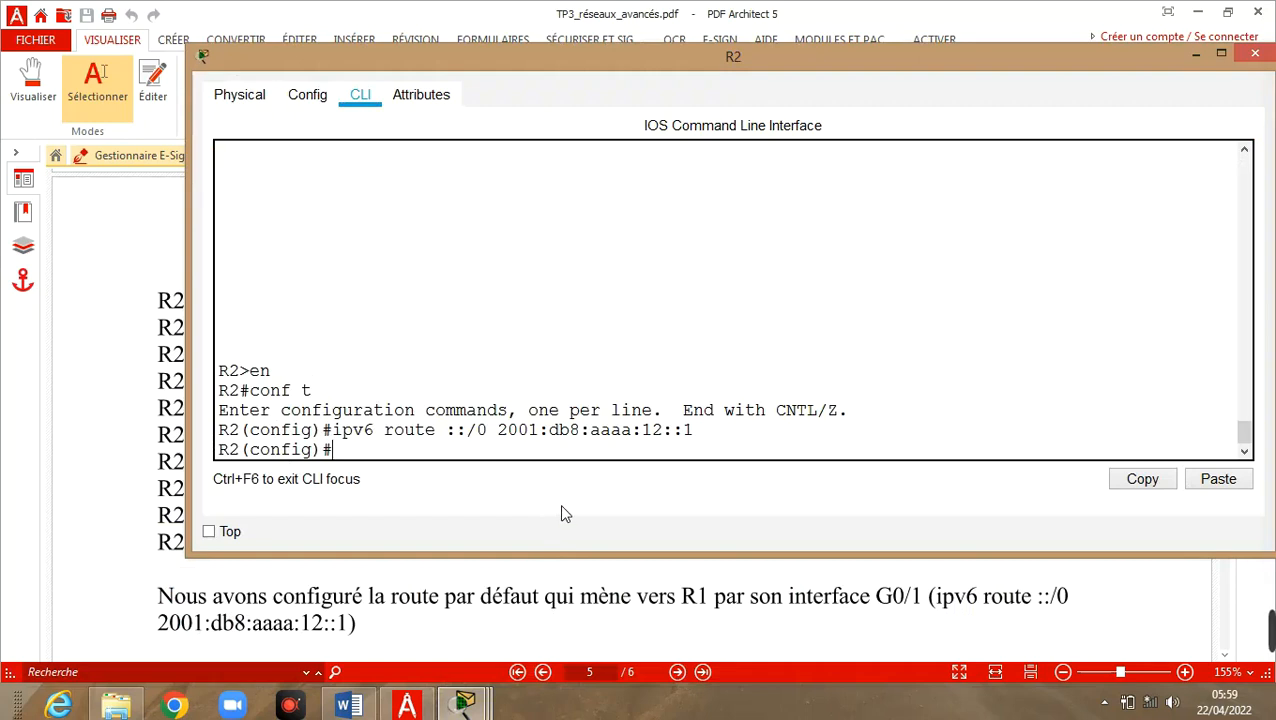
{"action": "type", "text": "show ip"}
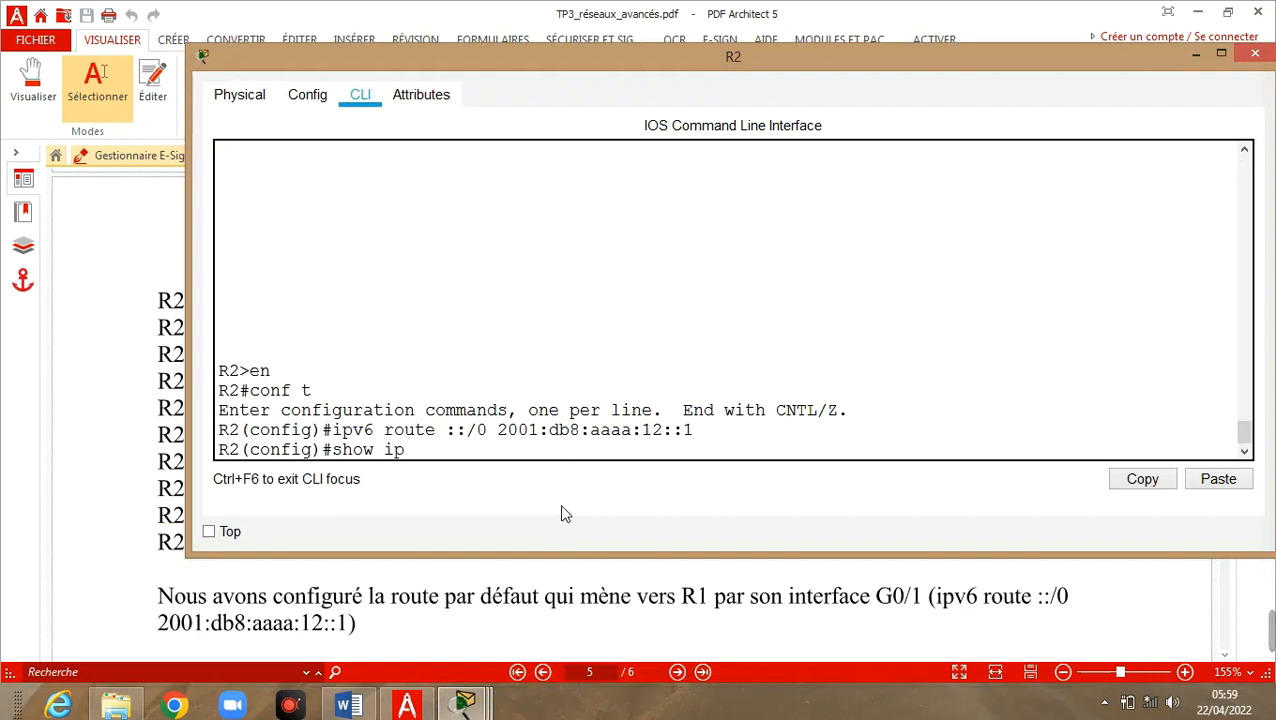
{"action": "type", "text": "v6 route"}
{"action": "key", "text": "Return"}
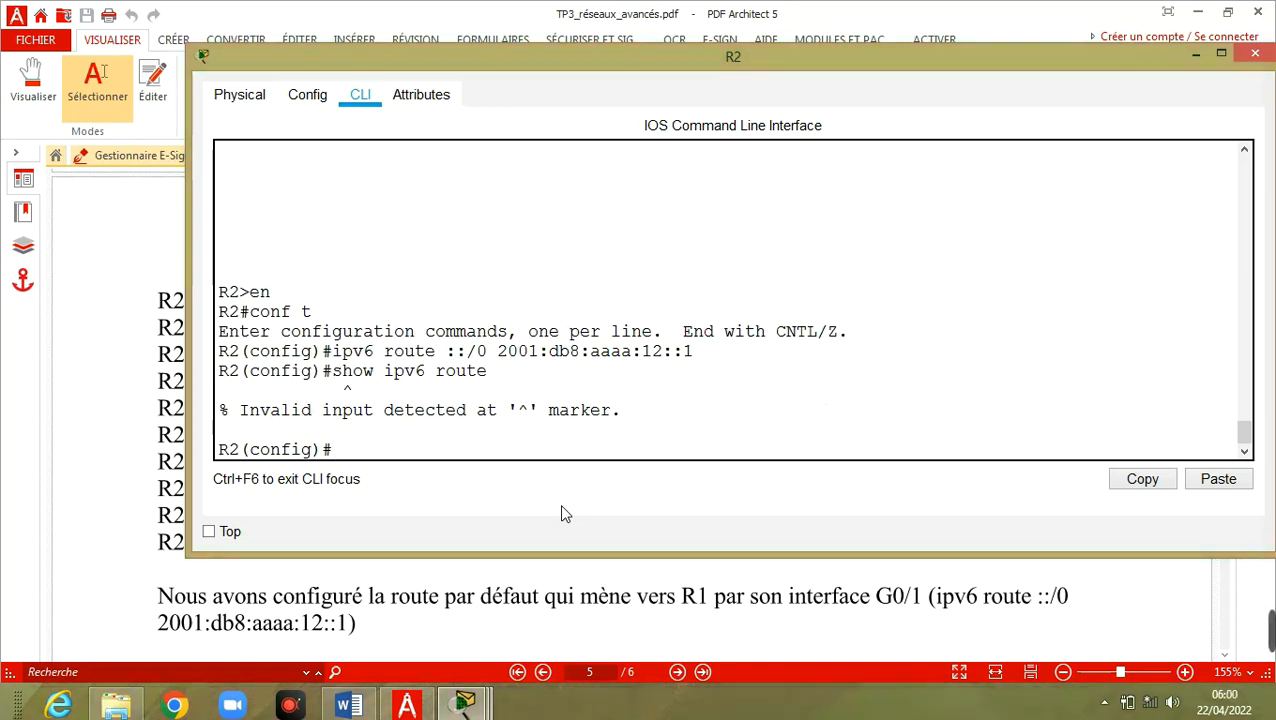
Exit to R2's privileged prompt and show its IPv6 routes, including static ::/0 via 2001:DB8:AAAA:12::1
{"action": "type", "text": "exit"}
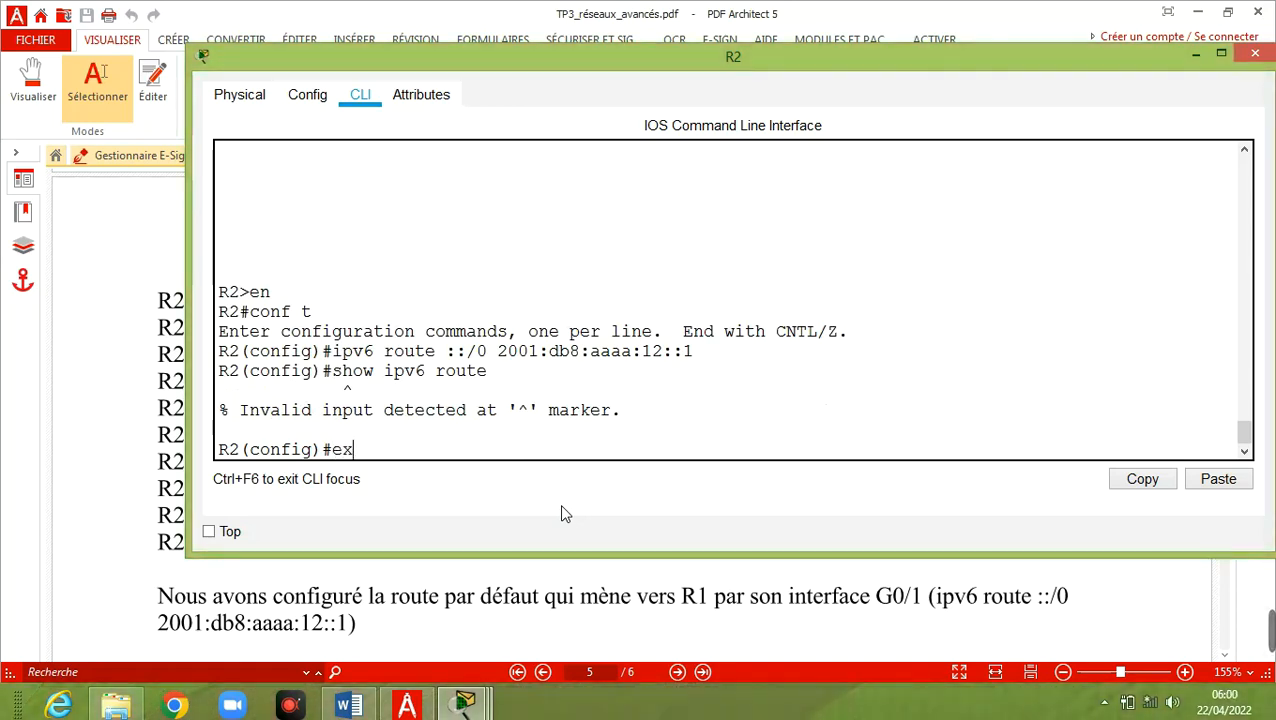
{"action": "key", "text": "Return"}
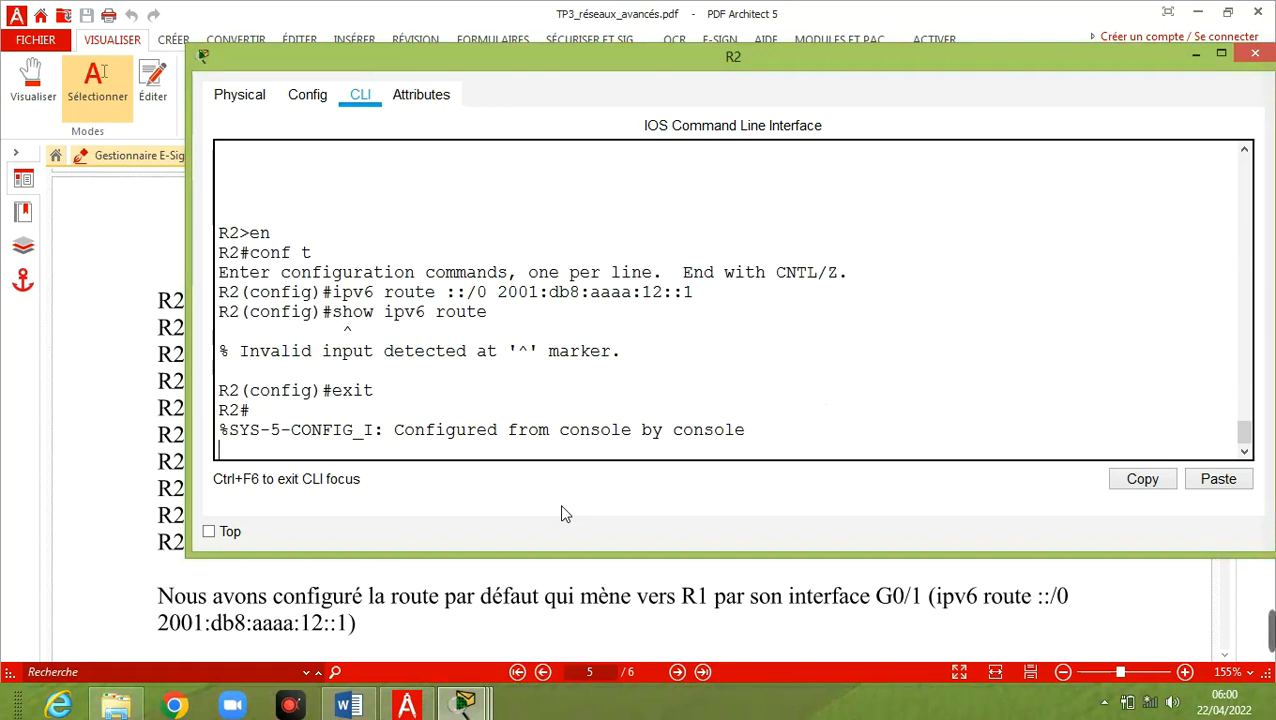
{"action": "key", "text": "Return"}
{"action": "key", "text": "Up"}
{"action": "key", "text": "Up"}
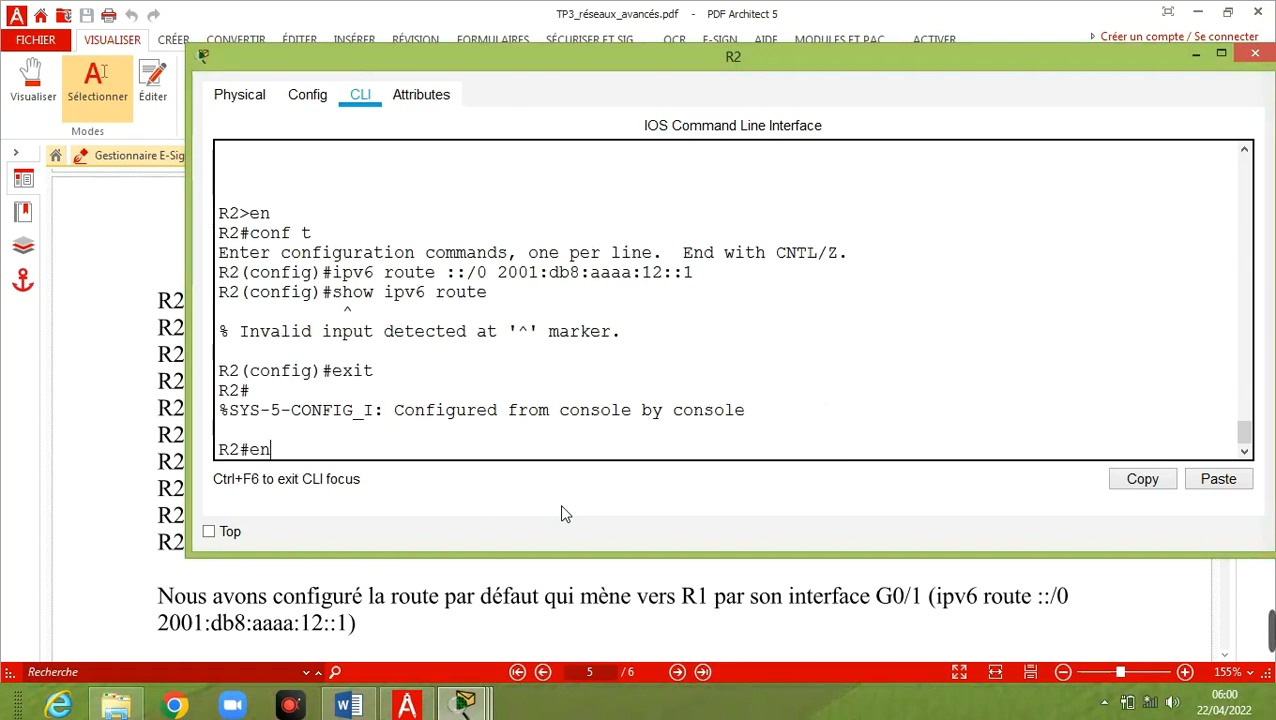
{"action": "key", "text": "BackSpace"}
{"action": "key", "text": "BackSpace"}
{"action": "type", "text": "show ipv6"}
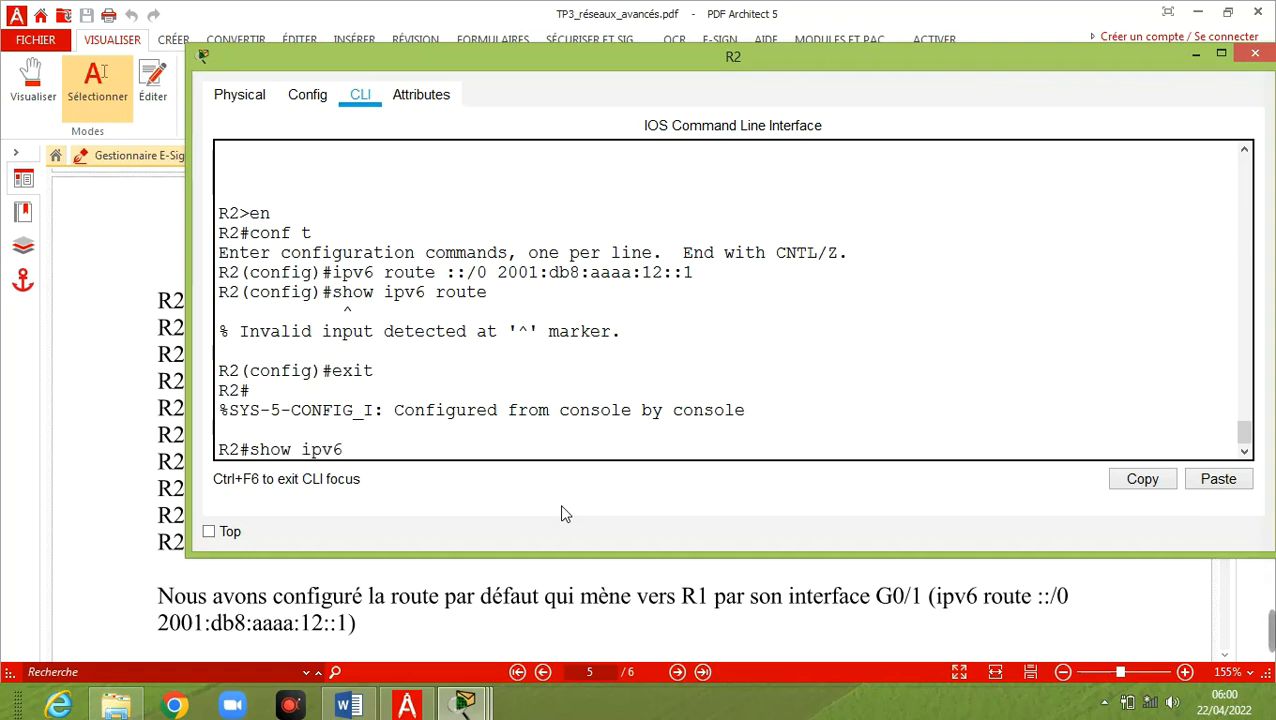
{"action": "type", "text": " route"}
{"action": "key", "text": "Return"}
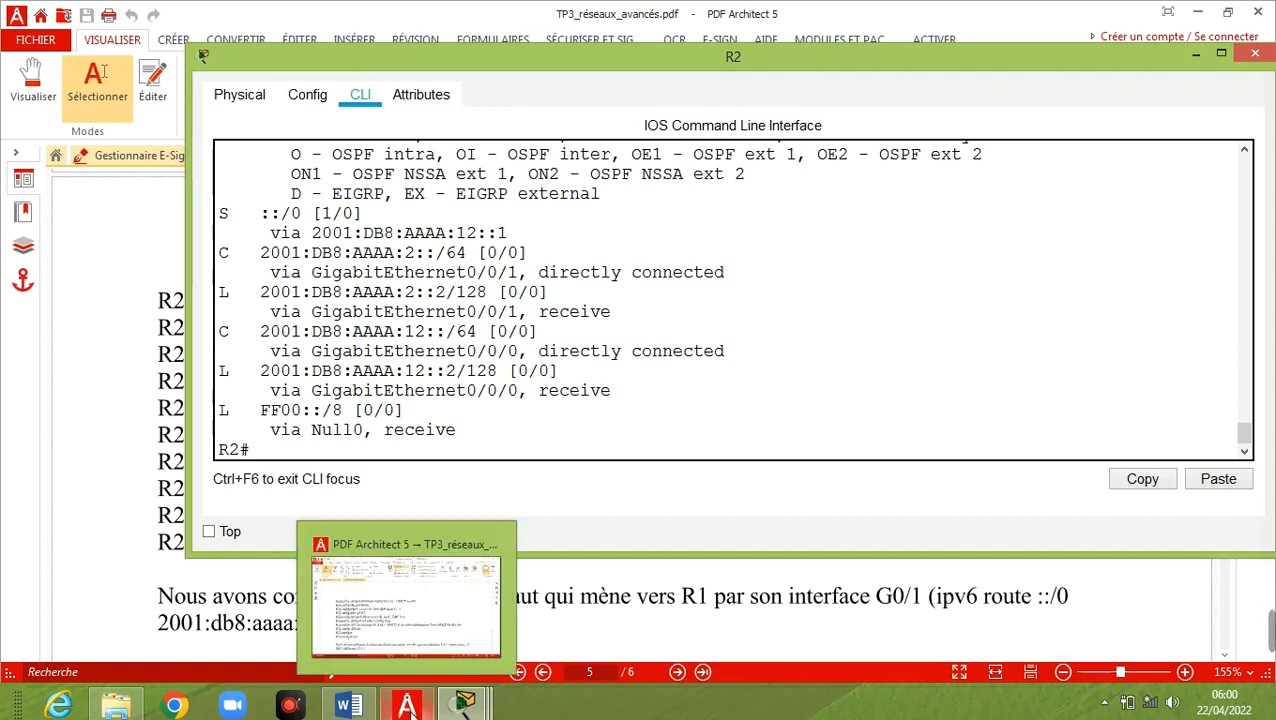
{"action": "mouse_move", "coordinate": [460, 705]}
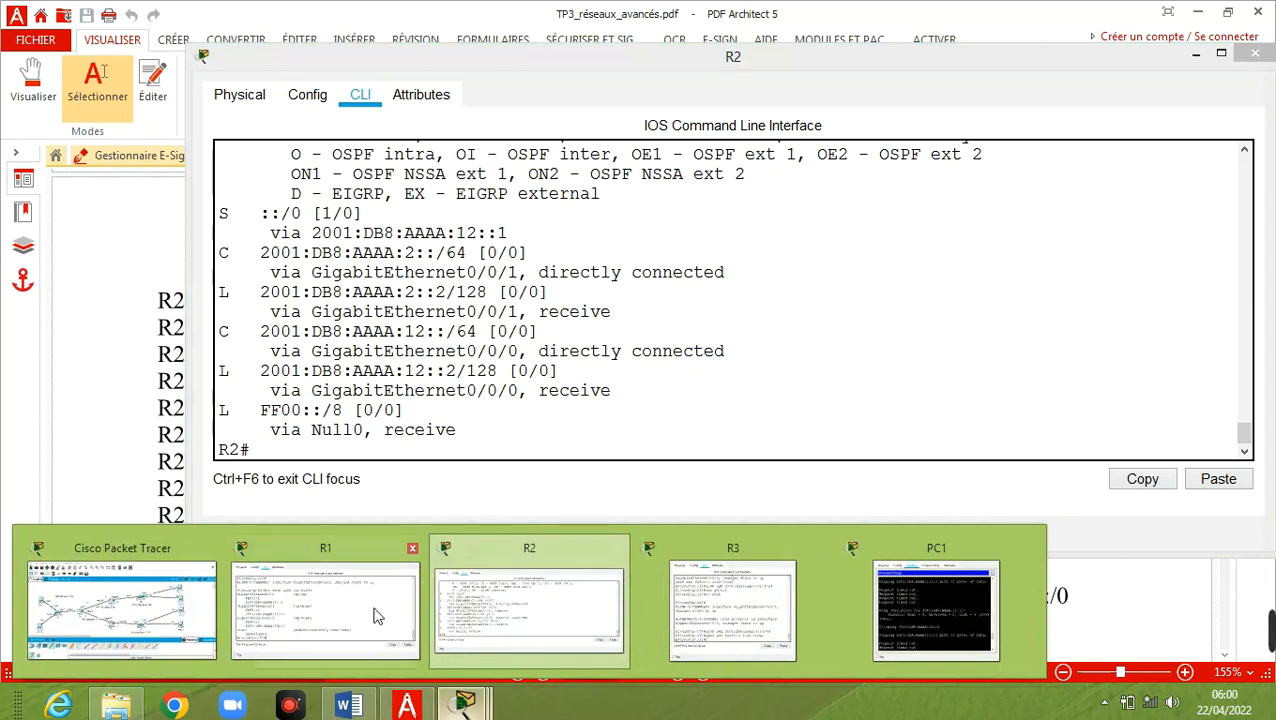
{"action": "left_click", "coordinate": [363, 612]}
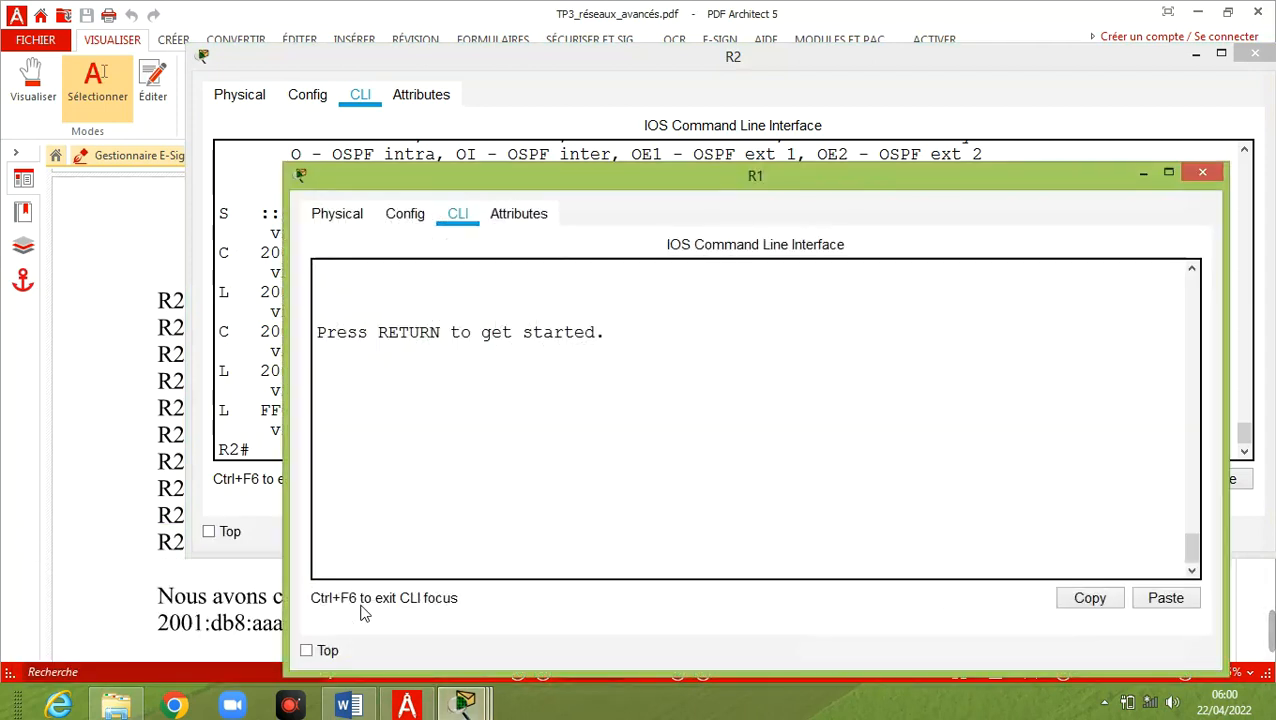
Enter privileged mode on R1 with en and run show ipv6 route
{"action": "left_click", "coordinate": [367, 518]}
{"action": "key", "text": "Return"}
{"action": "type", "text": "en"}
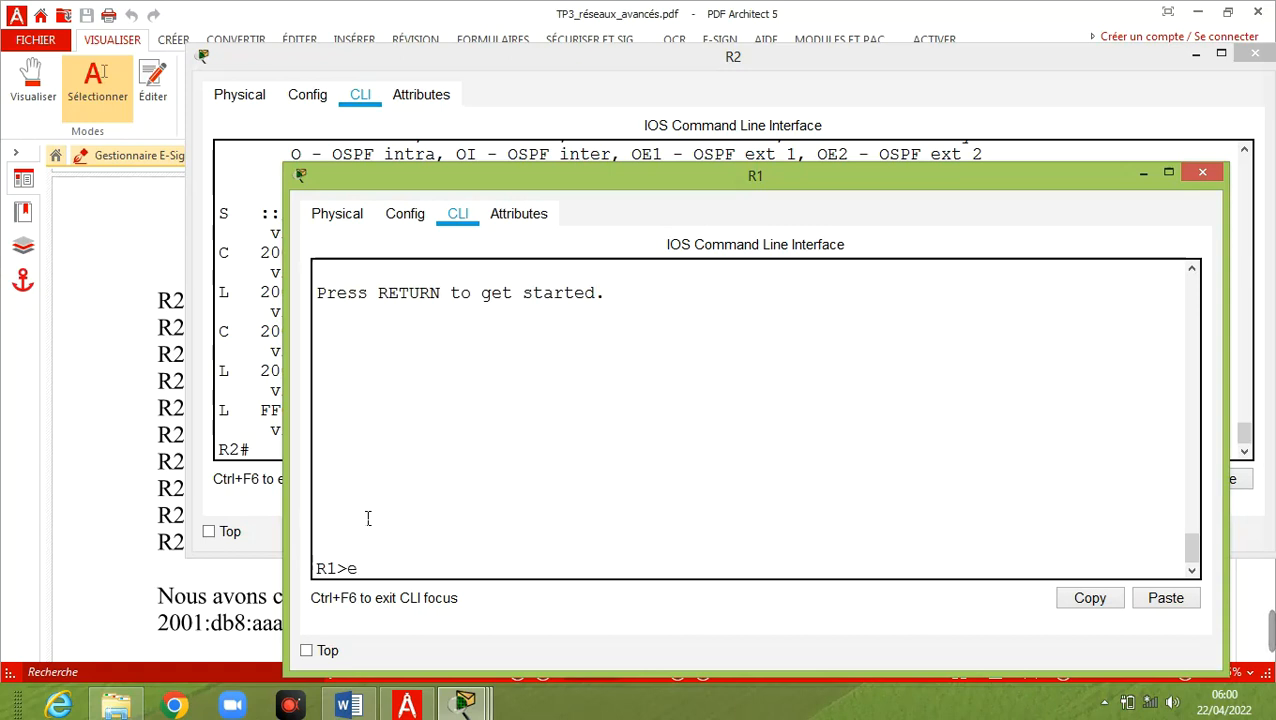
{"action": "key", "text": "Return"}
{"action": "type", "text": "show ipv6 route"}
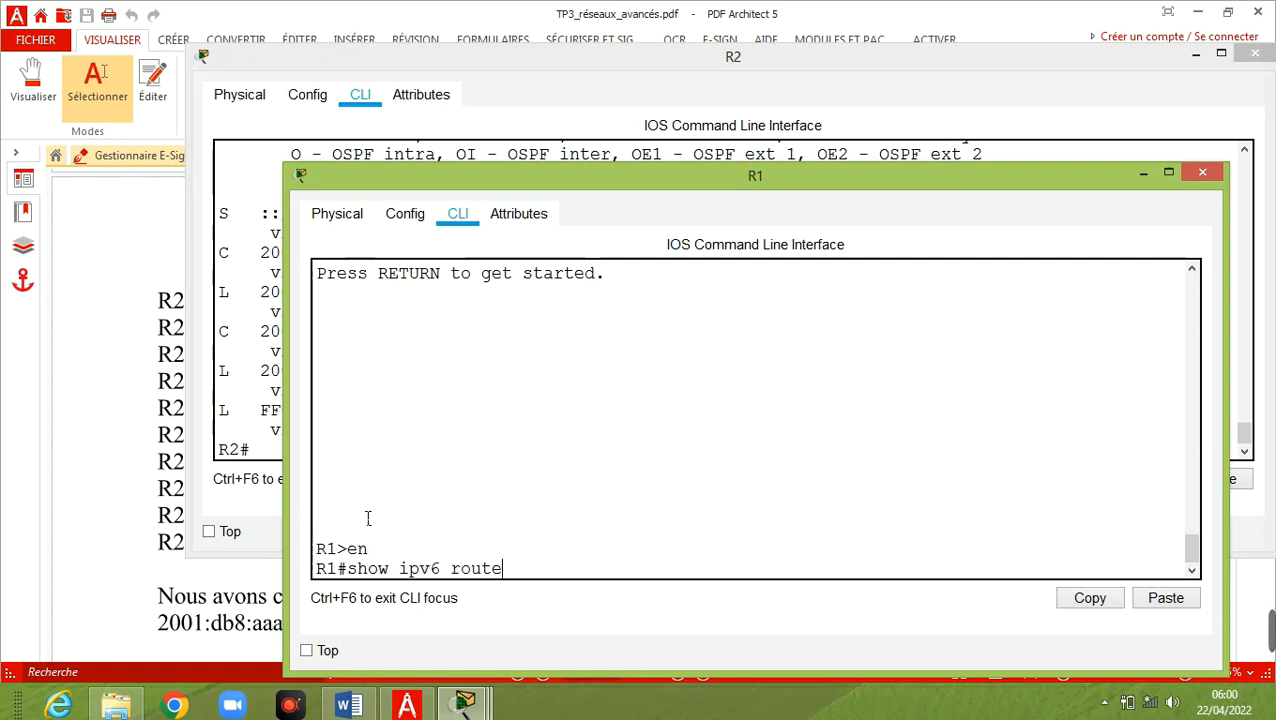
{"action": "key", "text": "Return"}
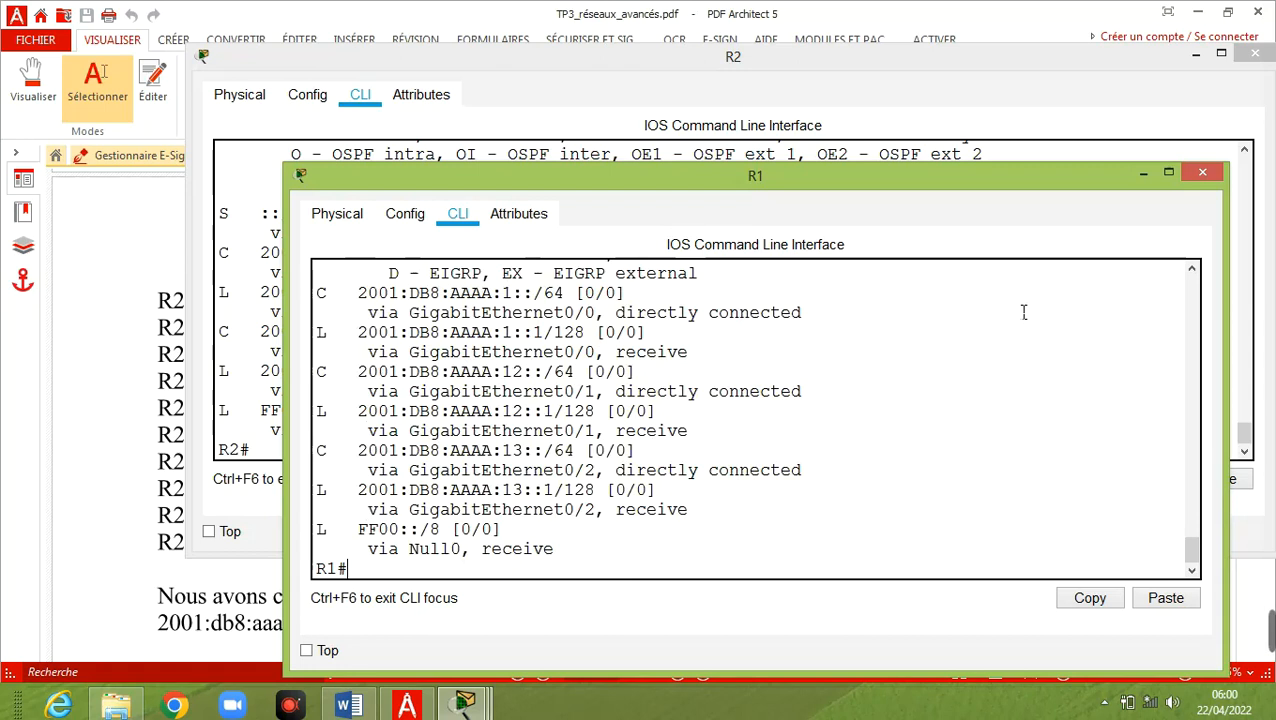
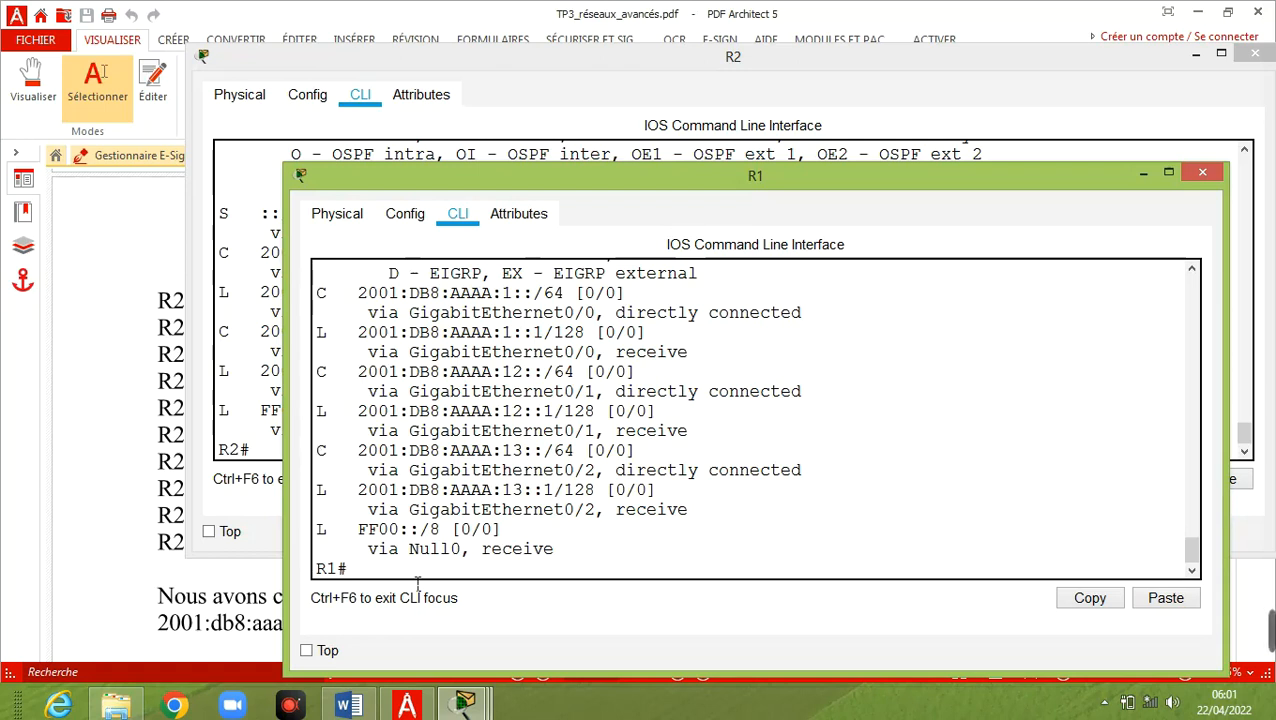
Bring the main Packet Tracer network topology window to the front
{"action": "left_click", "coordinate": [484, 709]}
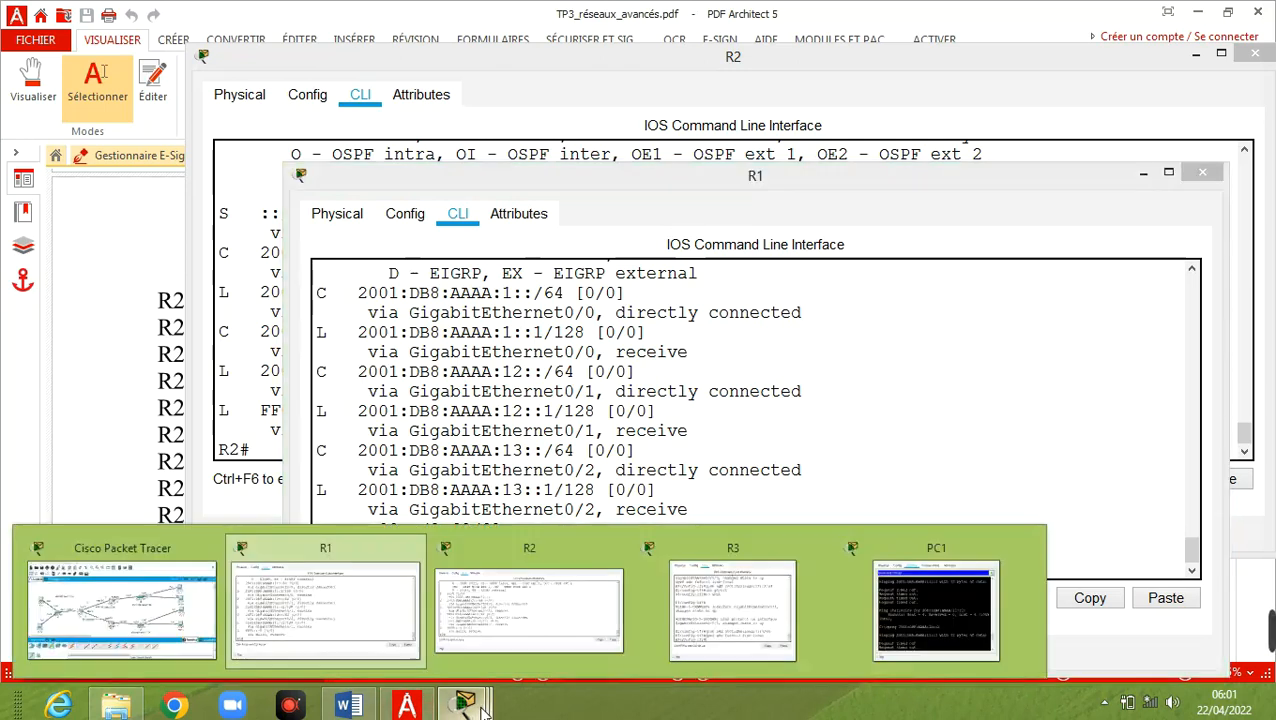
{"action": "left_click", "coordinate": [168, 606]}
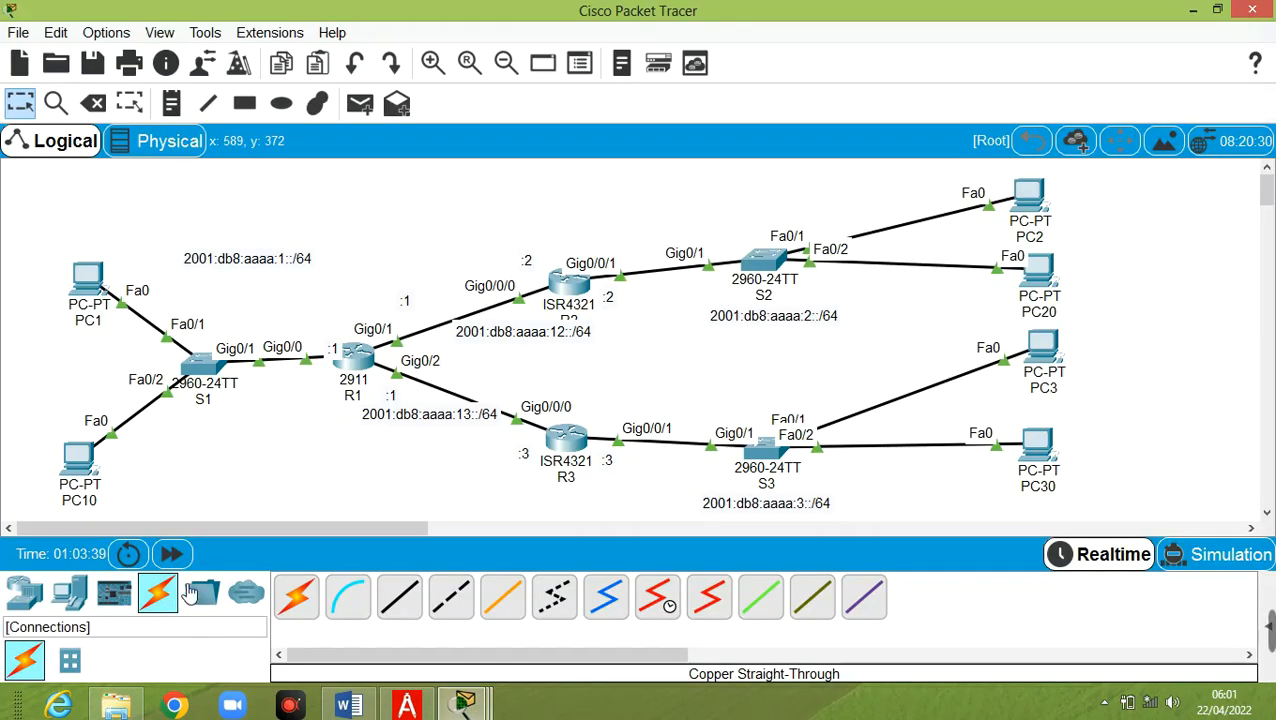
From PC1's command prompt, ping 2001:DB8:AAAA:12::2, which gets no replies
{"action": "left_click", "coordinate": [94, 272]}
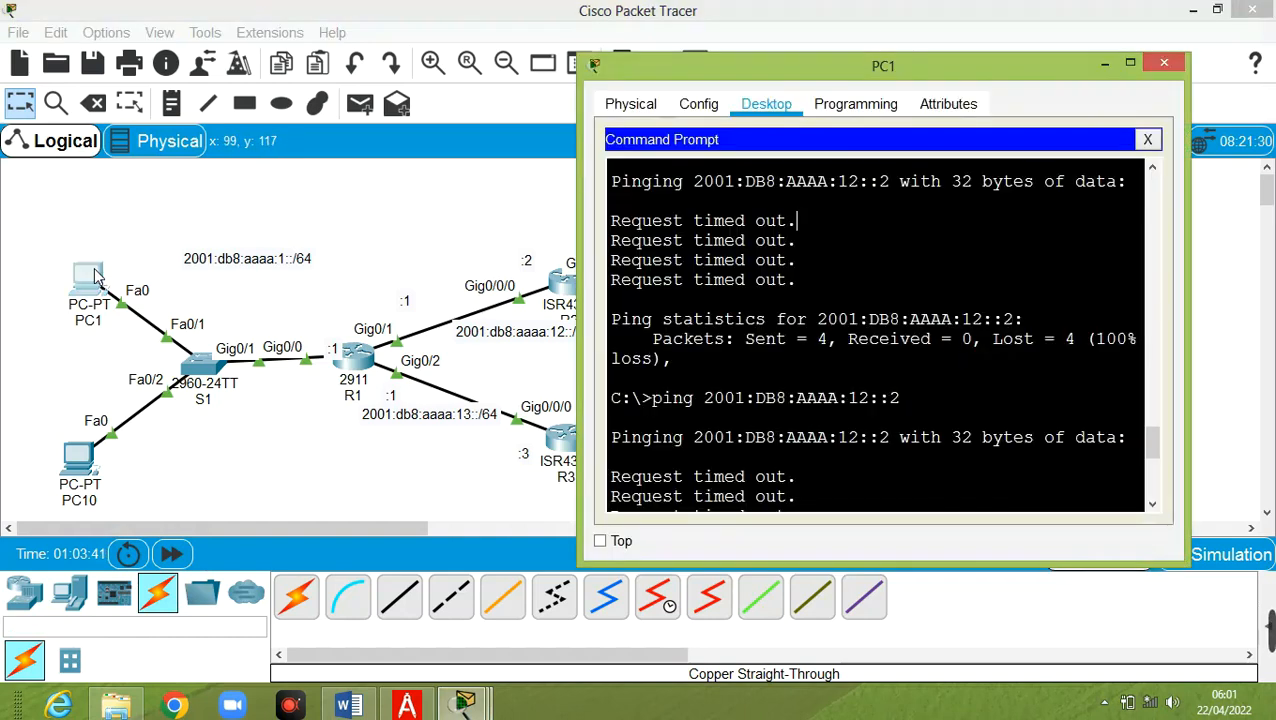
{"action": "scroll", "coordinate": [879, 511], "scroll_direction": "up", "scroll_amount": 1}
{"action": "scroll", "coordinate": [879, 511], "scroll_direction": "down", "scroll_amount": 3}
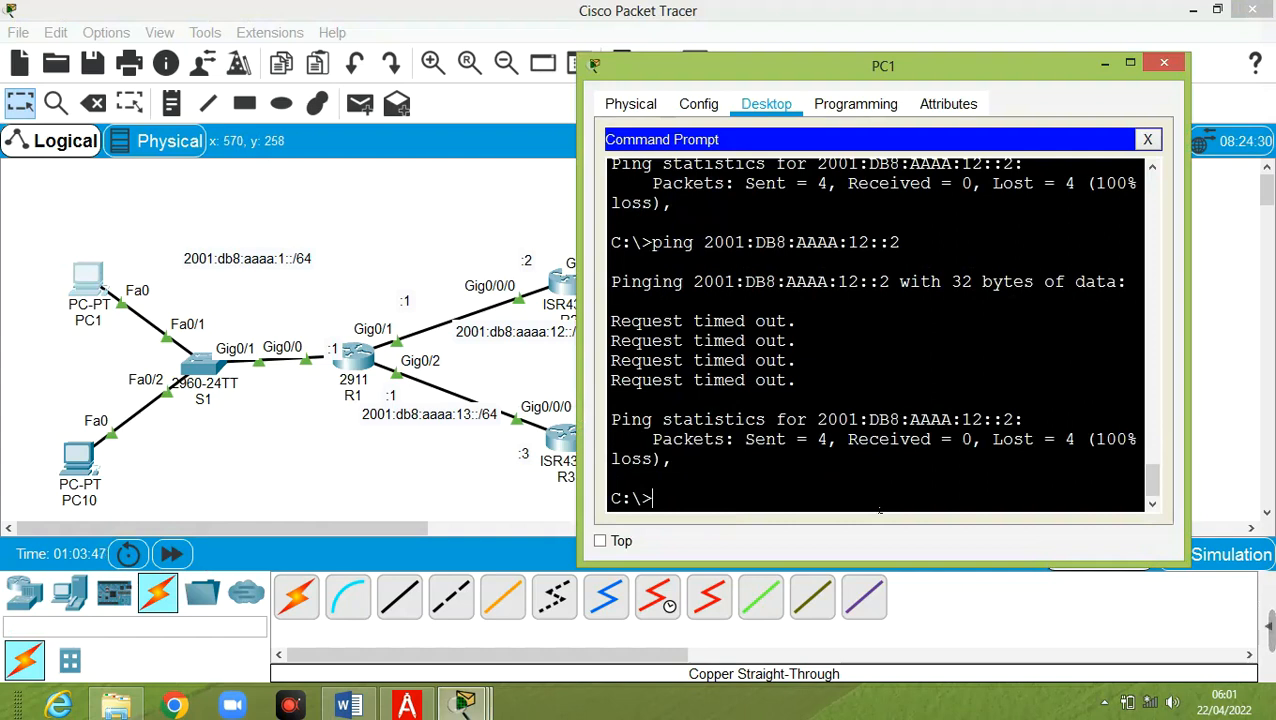
{"action": "type", "text": "ping"}
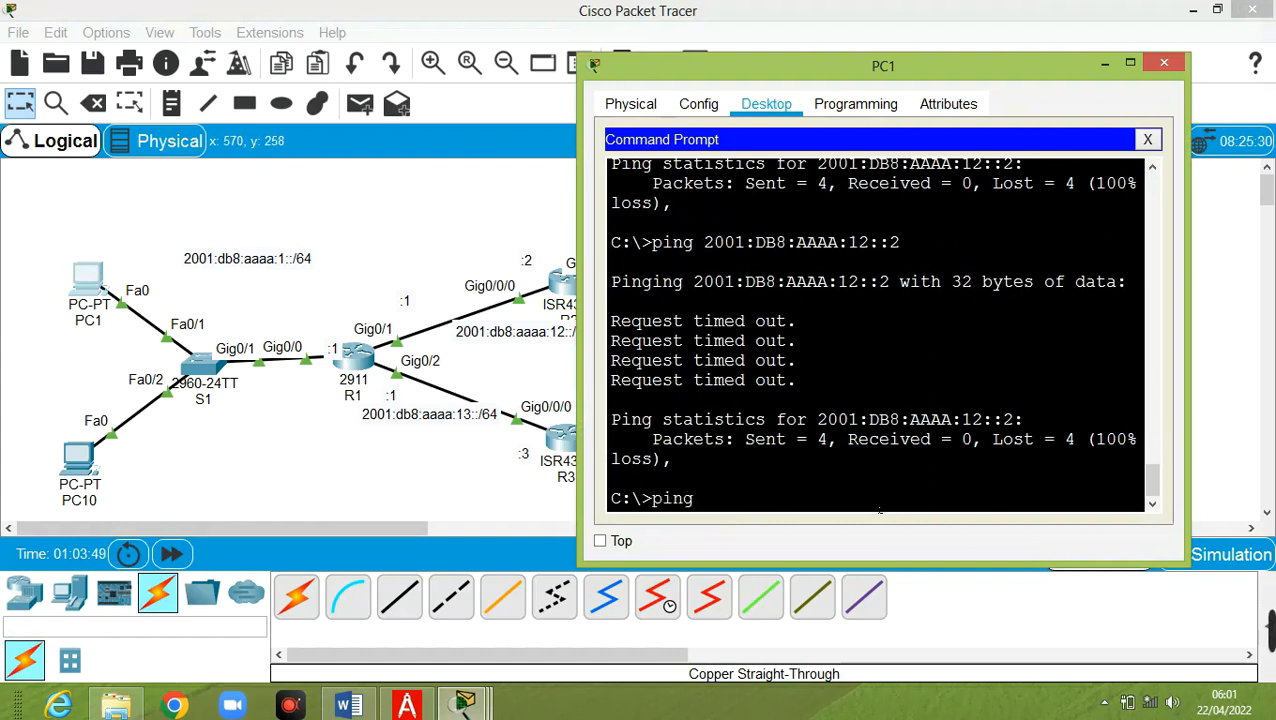
{"action": "key", "text": "BackSpace"}
{"action": "key", "text": "BackSpace"}
{"action": "key", "text": "BackSpace"}
{"action": "key", "text": "BackSpace"}
{"action": "key", "text": "BackSpace"}
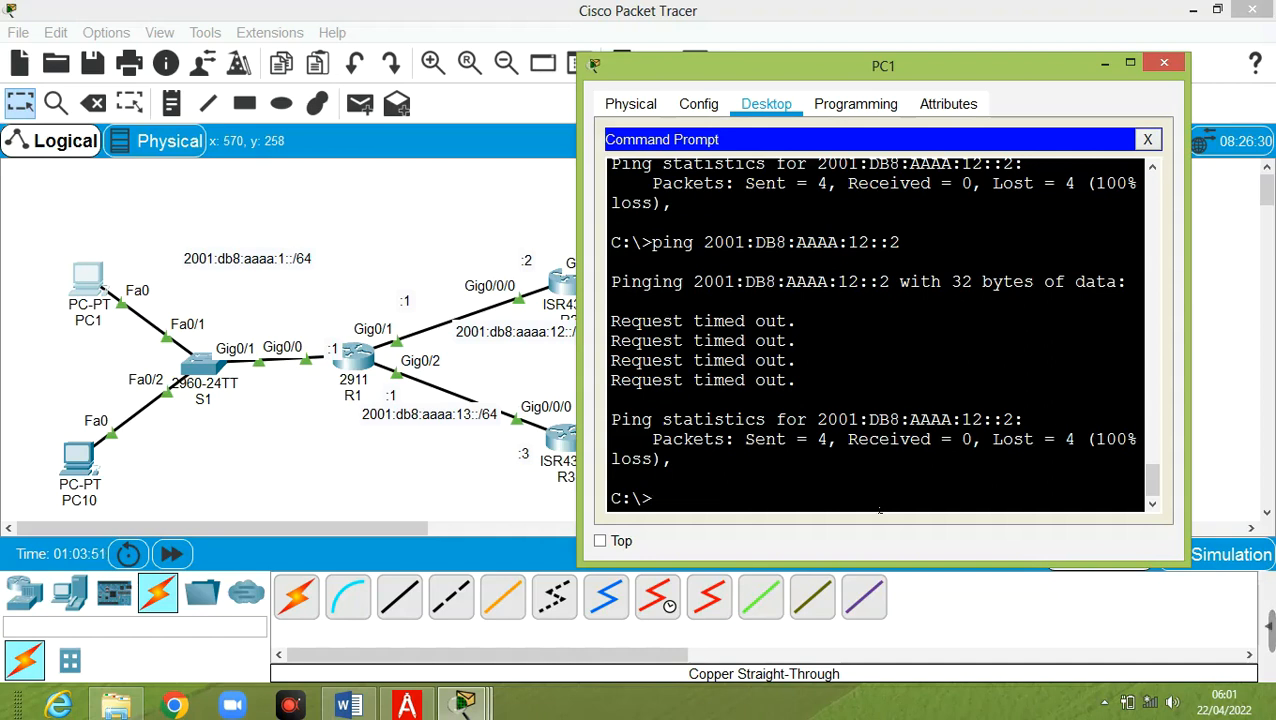
{"action": "key", "text": "Up"}
{"action": "key", "text": "Up"}
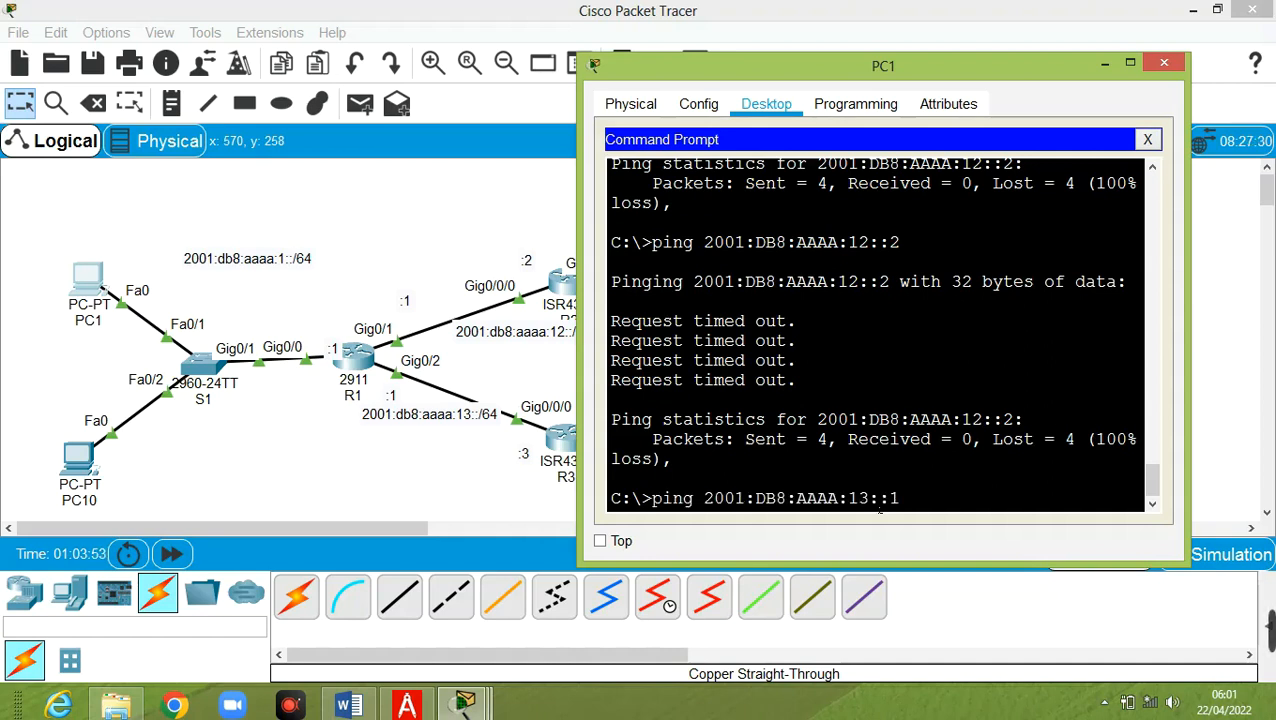
{"action": "key", "text": "Down"}
{"action": "key", "text": "Return"}
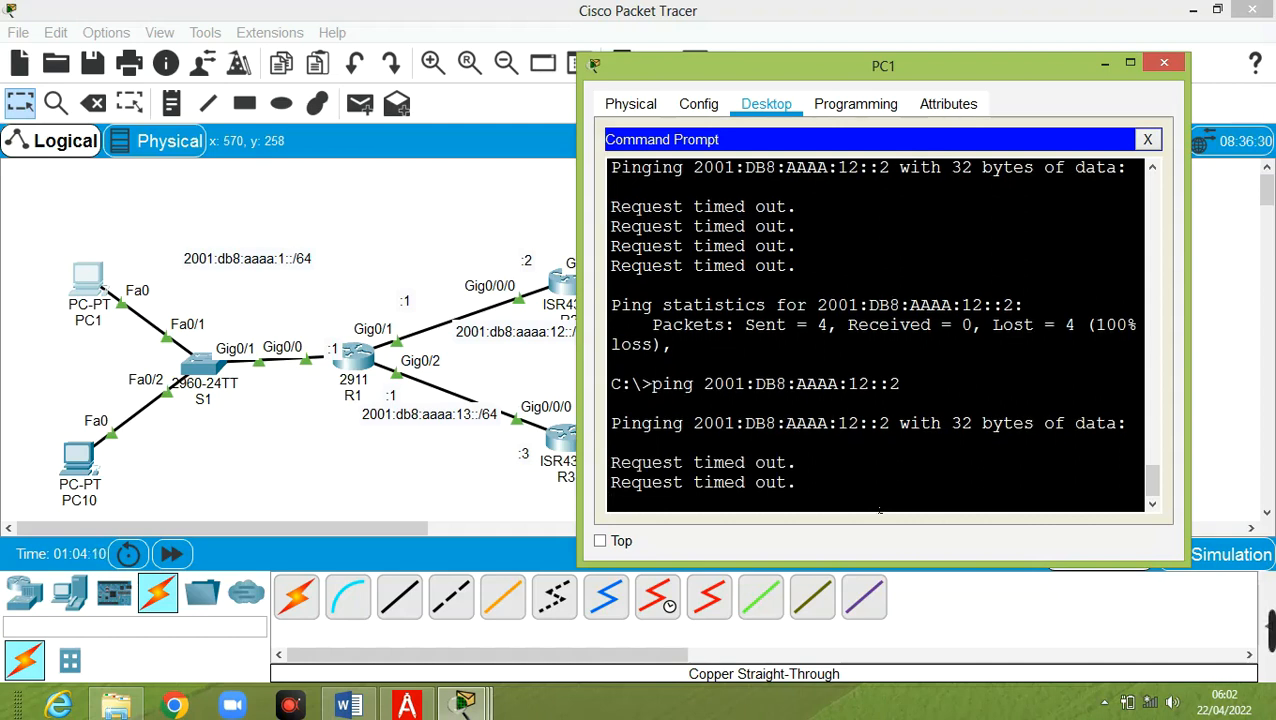
Stop that ping and ping 2001:DB8:AAAA:12::1 instead, which answers with 0% loss
{"action": "key", "text": "ctrl+c"}
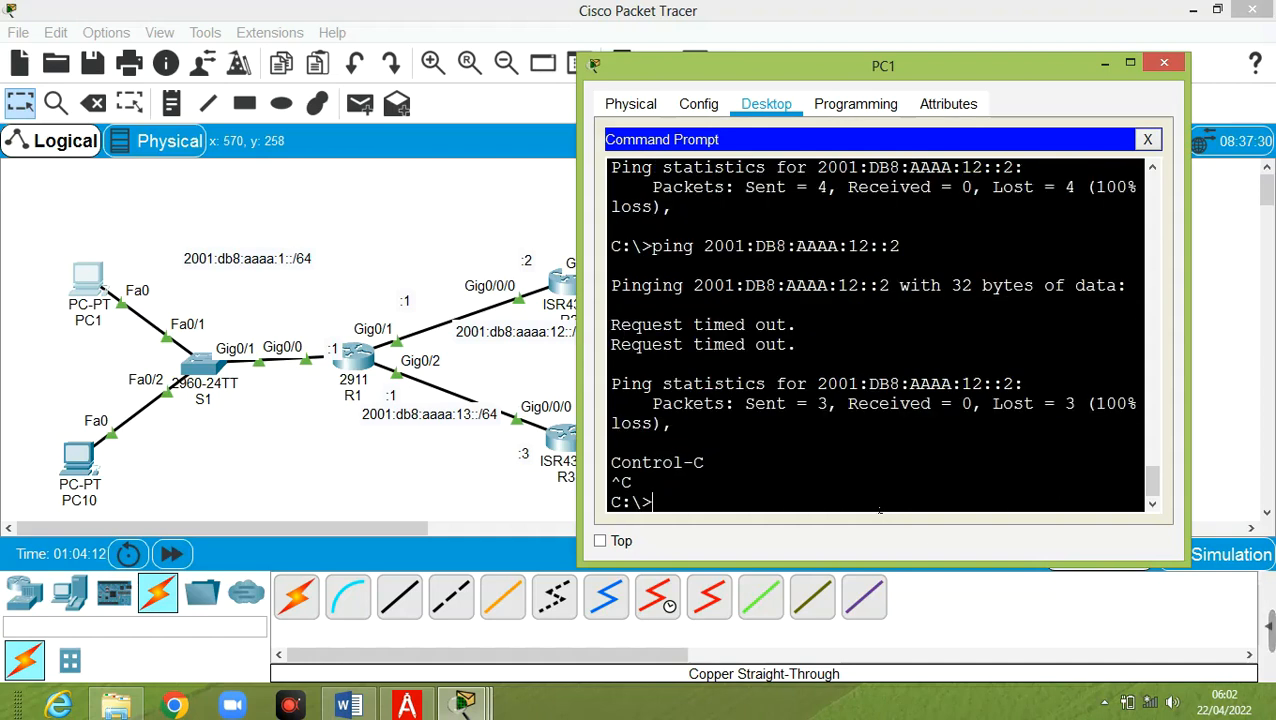
{"action": "key", "text": "Up"}
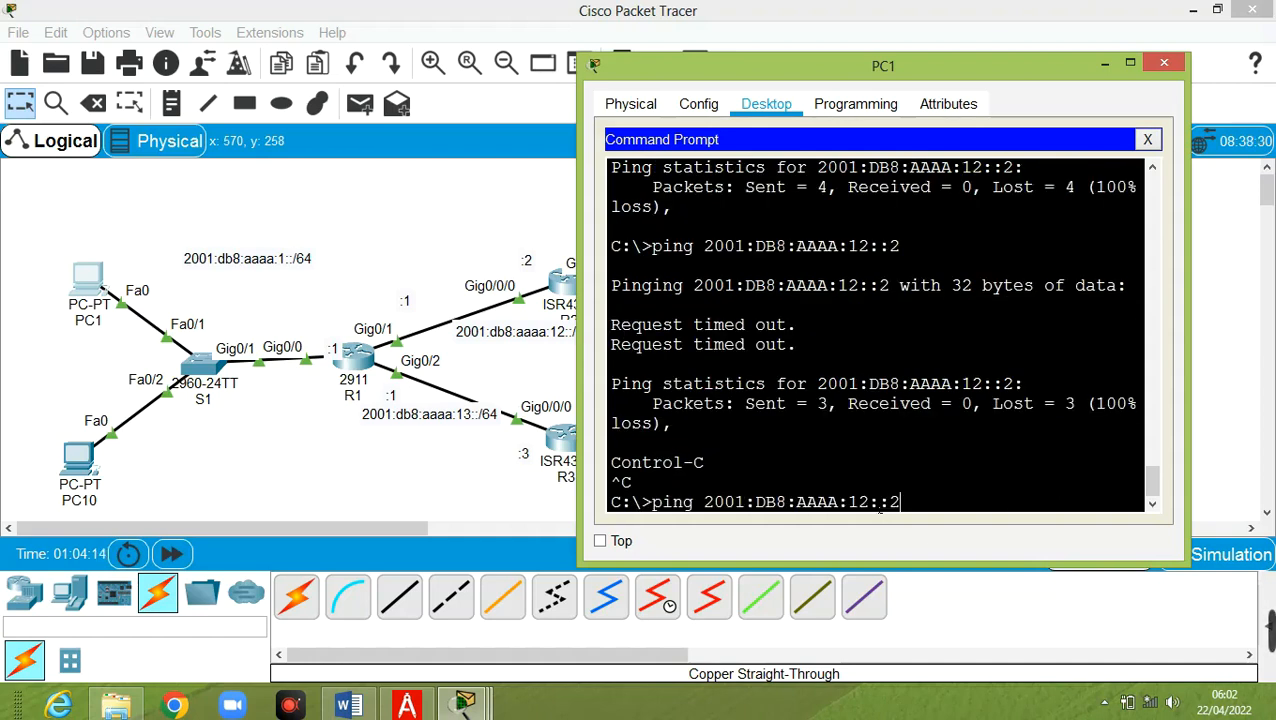
{"action": "key", "text": "BackSpace"}
{"action": "type", "text": "1"}
{"action": "key", "text": "Return"}
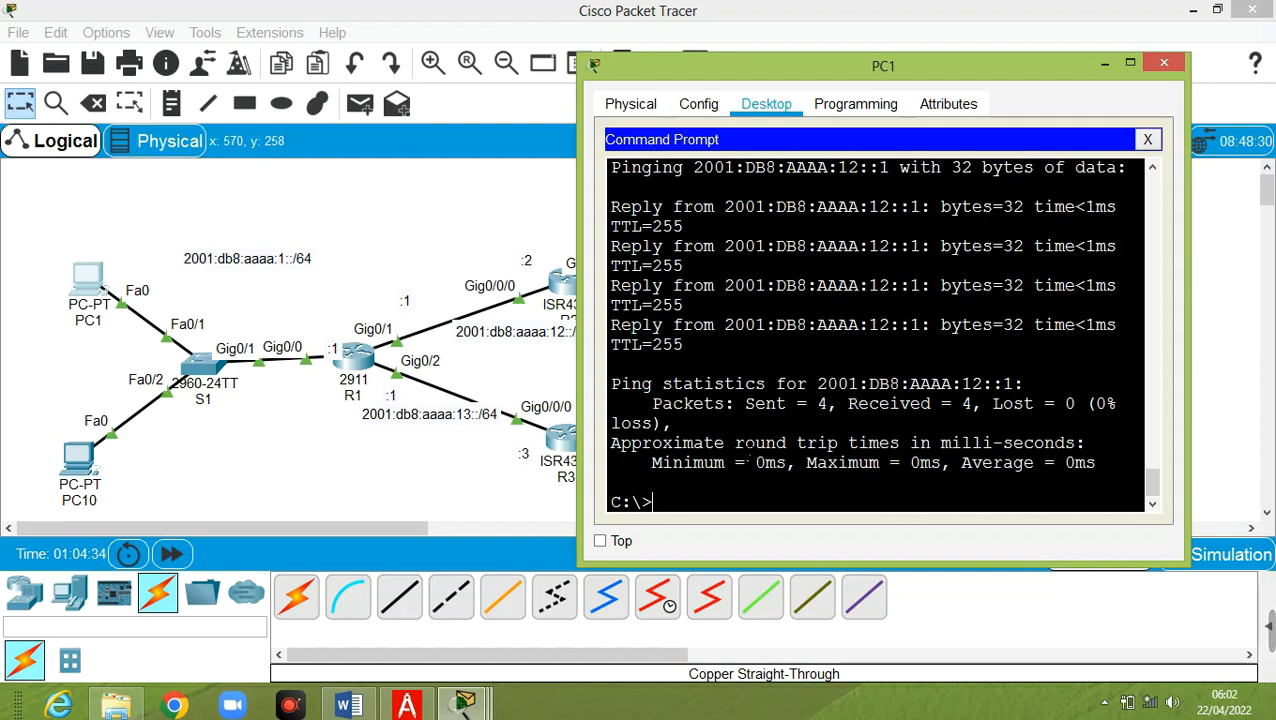
{"action": "left_click", "coordinate": [87, 283]}
In PC1's Settings, replace the IPv6 gateway FE80::1 with 2001:db8:aaaa:1::1
{"action": "left_click", "coordinate": [699, 104]}
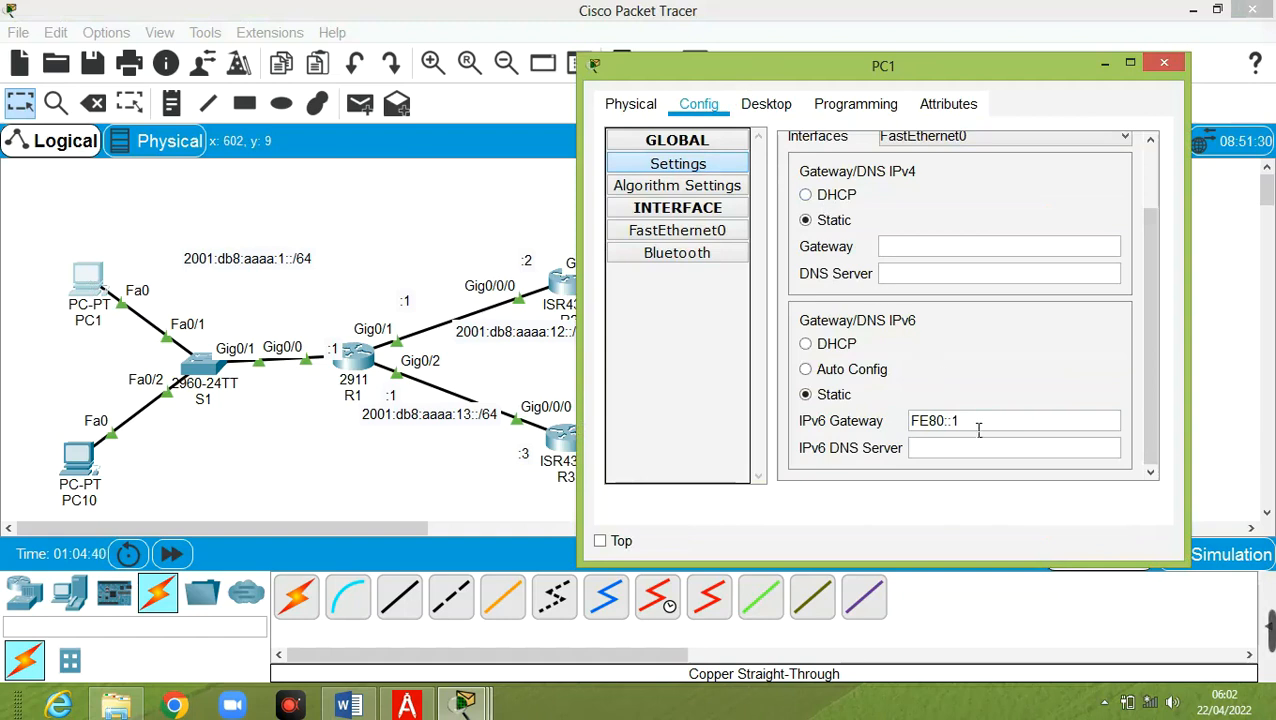
{"action": "left_click_drag", "start_coordinate": [977, 428], "coordinate": [900, 430]}
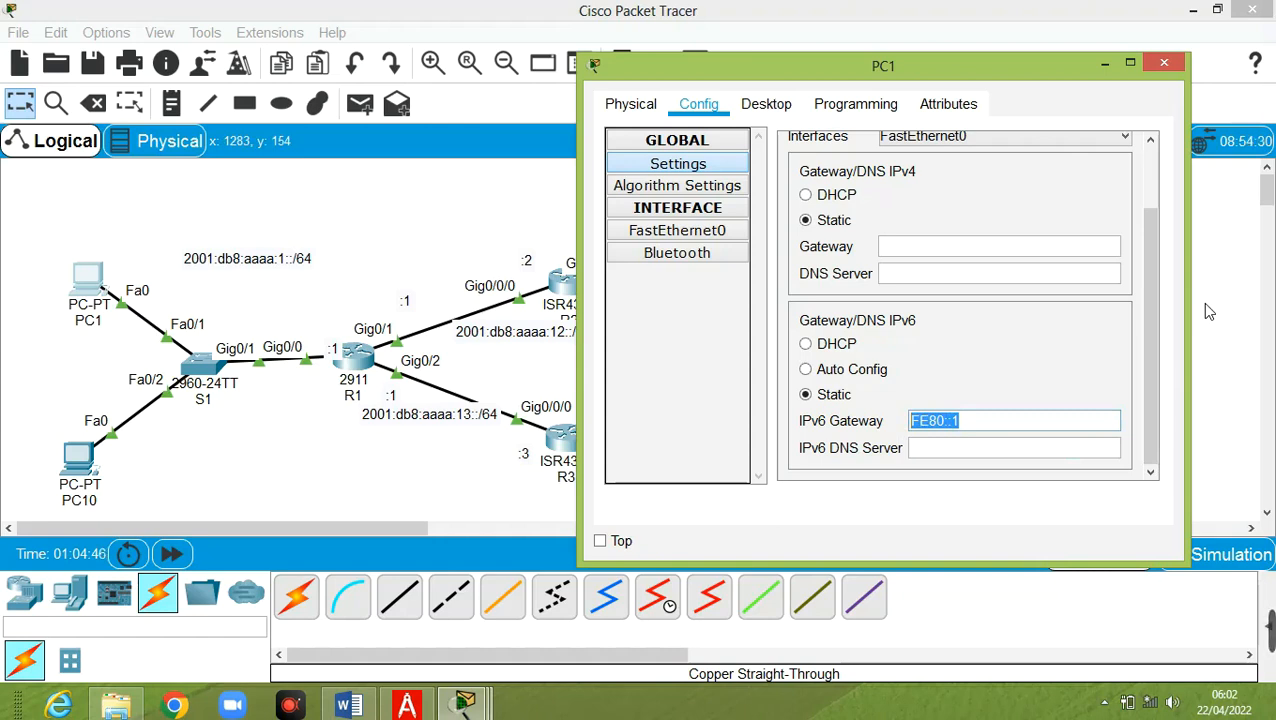
{"action": "type", "text": "200"}
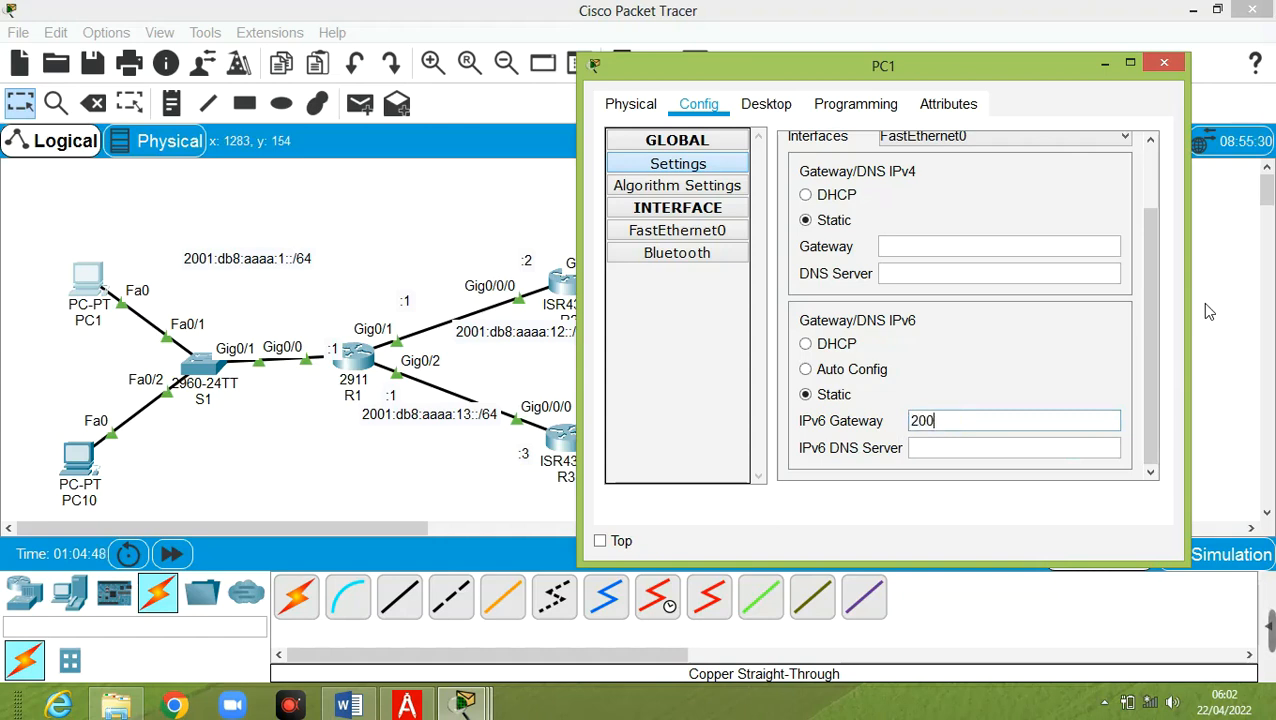
{"action": "type", "text": "1:db8:aaa"}
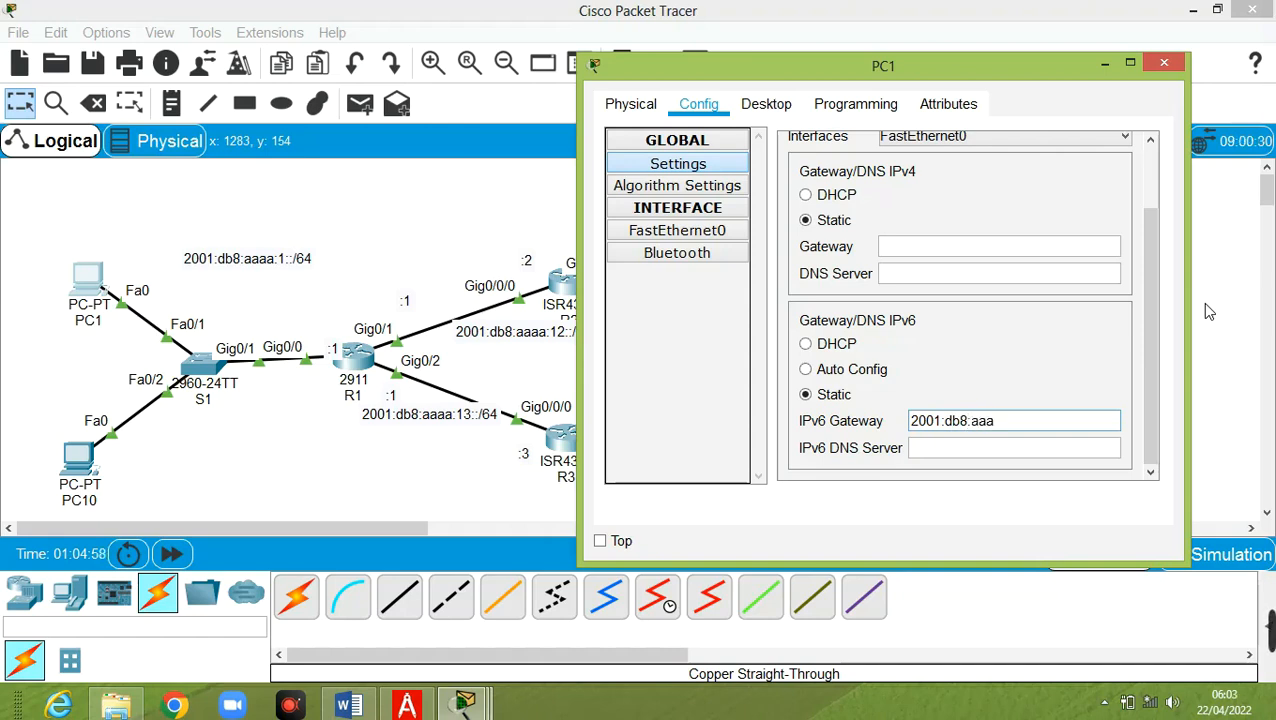
{"action": "type", "text": "a:1::1"}
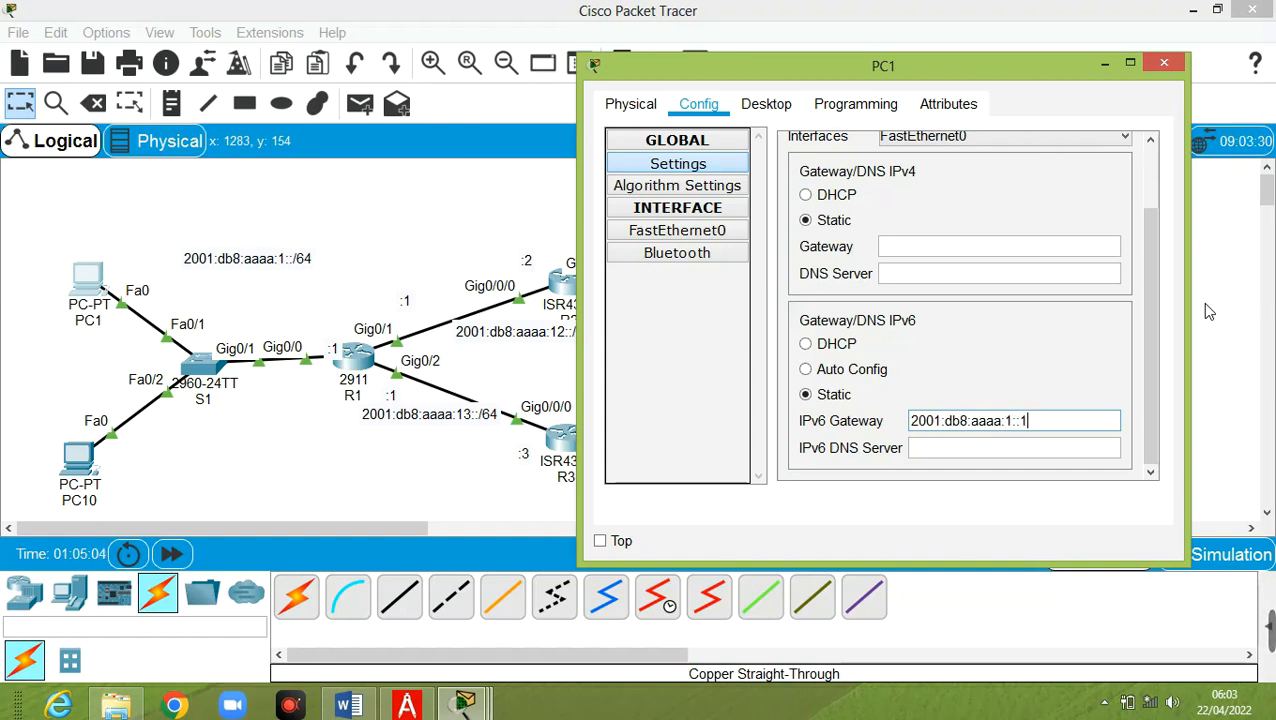
Rerun PC1's ping to 2001:DB8:AAAA:12::1, which still replies
{"action": "left_click", "coordinate": [760, 106]}
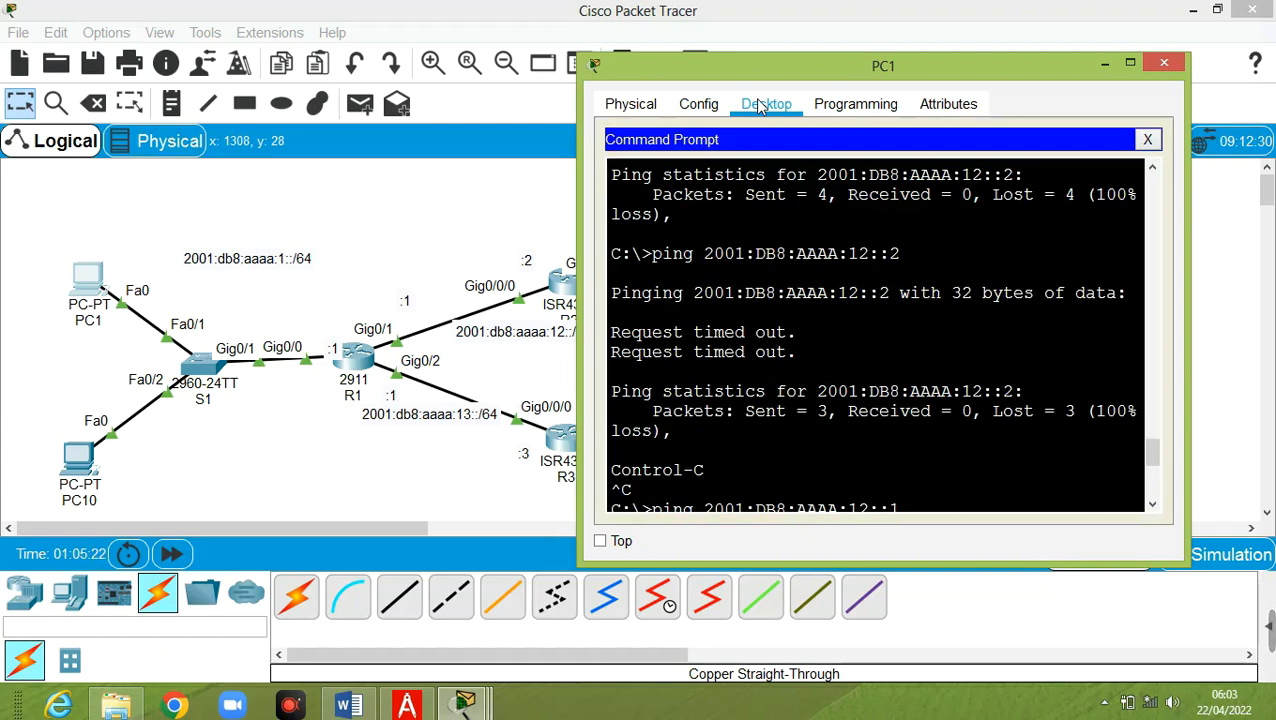
{"action": "key", "text": "Return"}
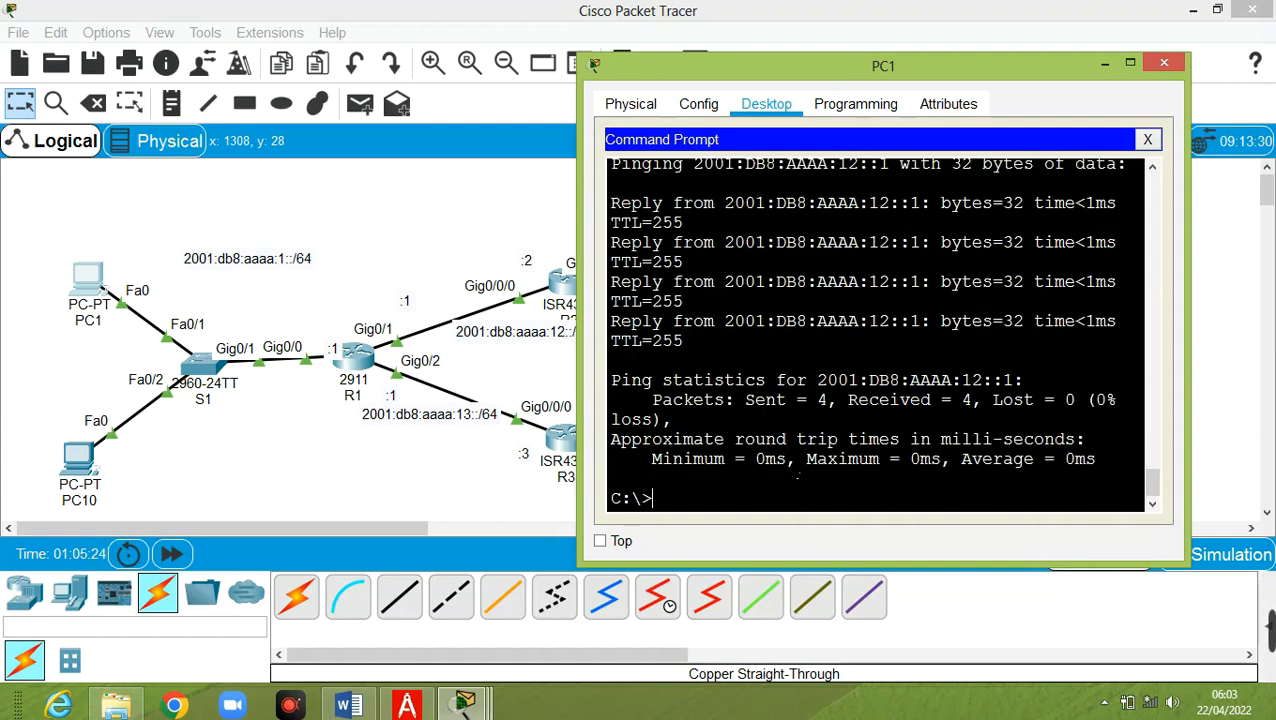
{"action": "key", "text": "Up"}
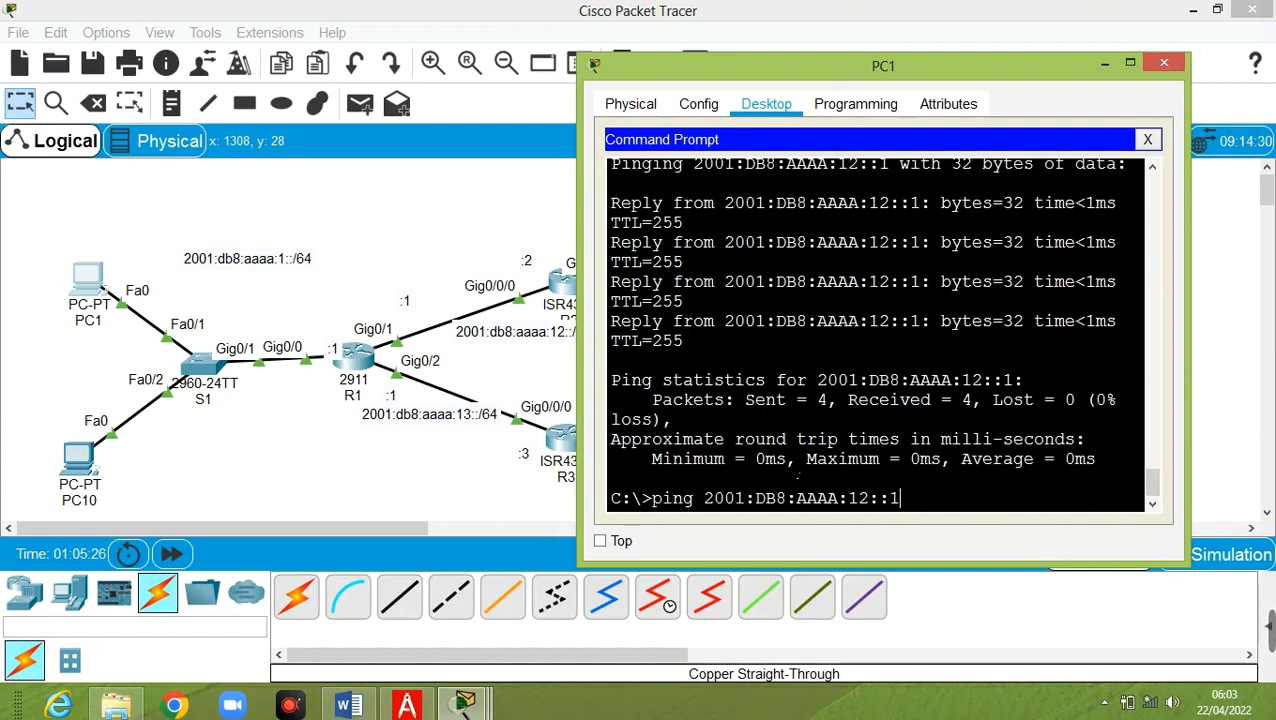
{"action": "key", "text": "Return"}
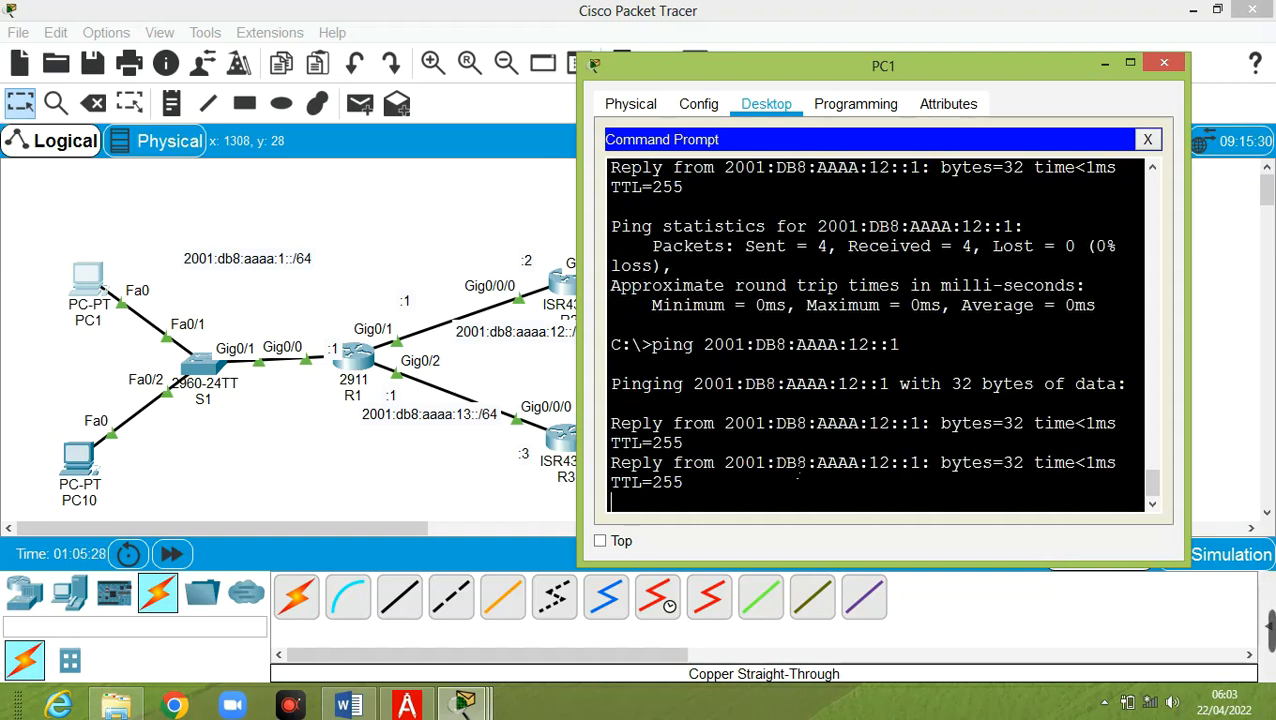
Ping 2001:DB8:AAAA:12::2 from PC1, which still times out, then bring up R1's CLI
{"action": "key", "text": "Up"}
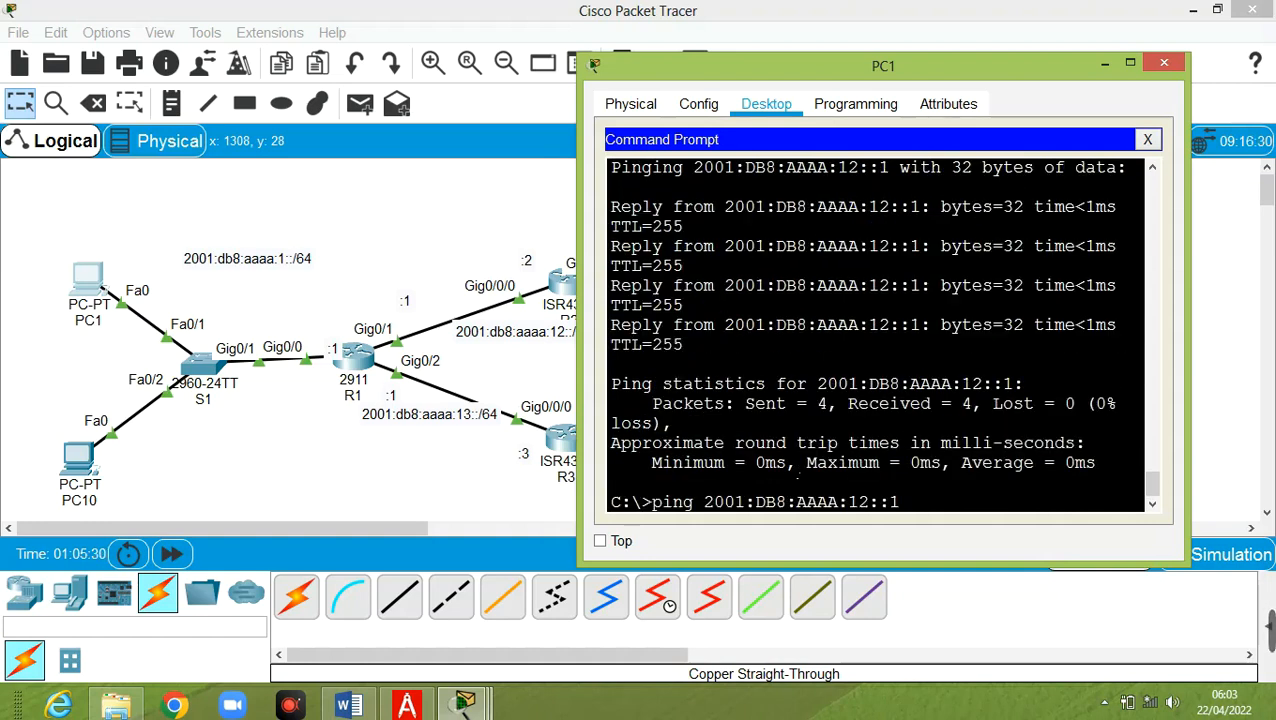
{"action": "key", "text": "BackSpace"}
{"action": "type", "text": "2"}
{"action": "key", "text": "Return"}
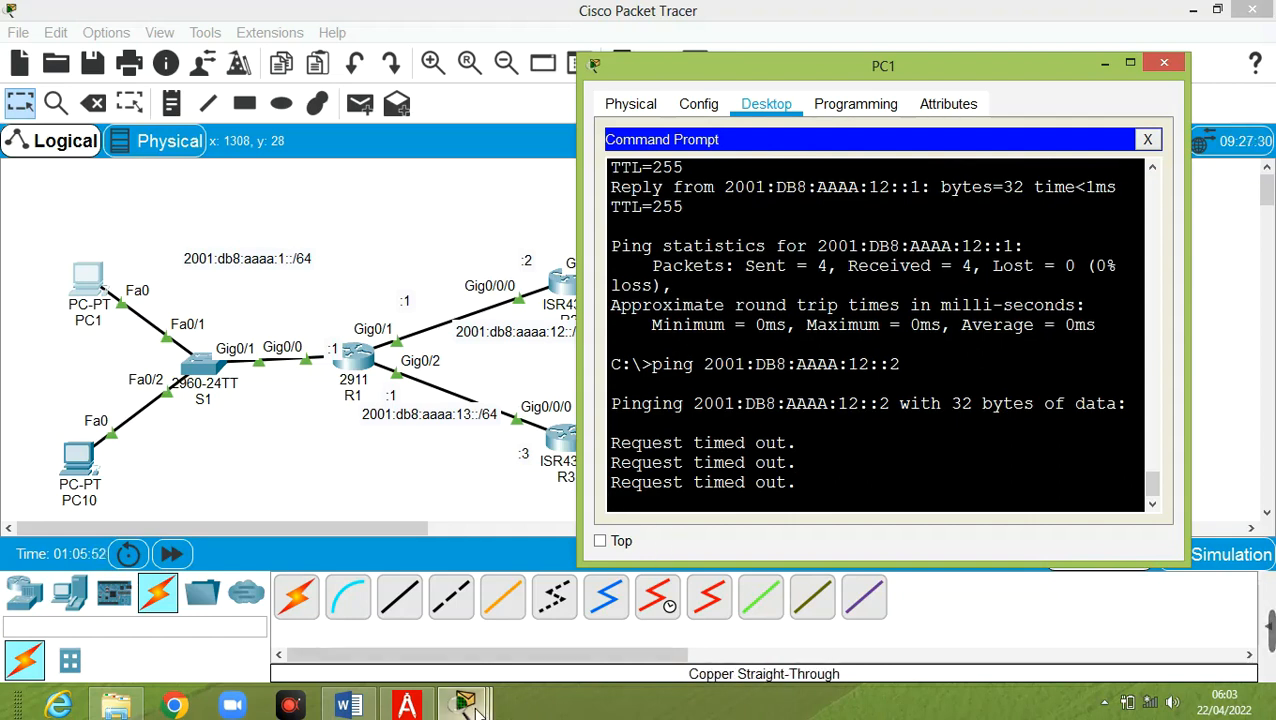
{"action": "mouse_move", "coordinate": [478, 712]}
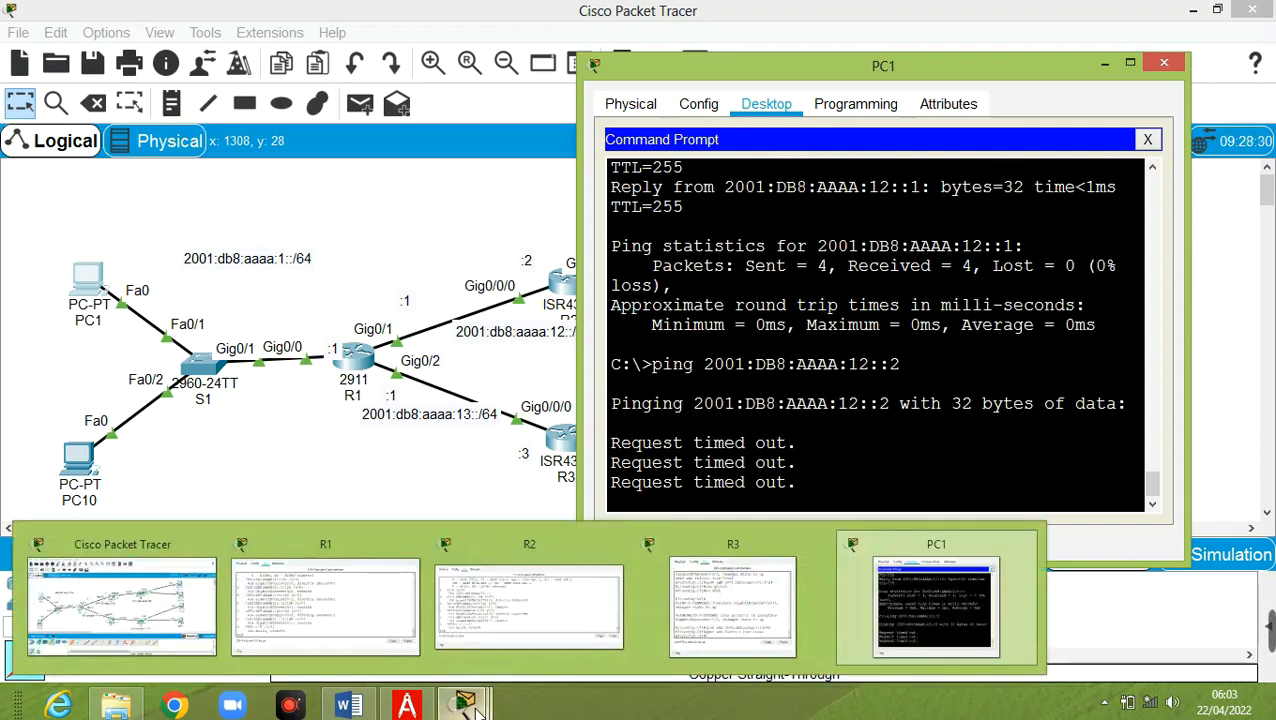
{"action": "left_click", "coordinate": [335, 613]}
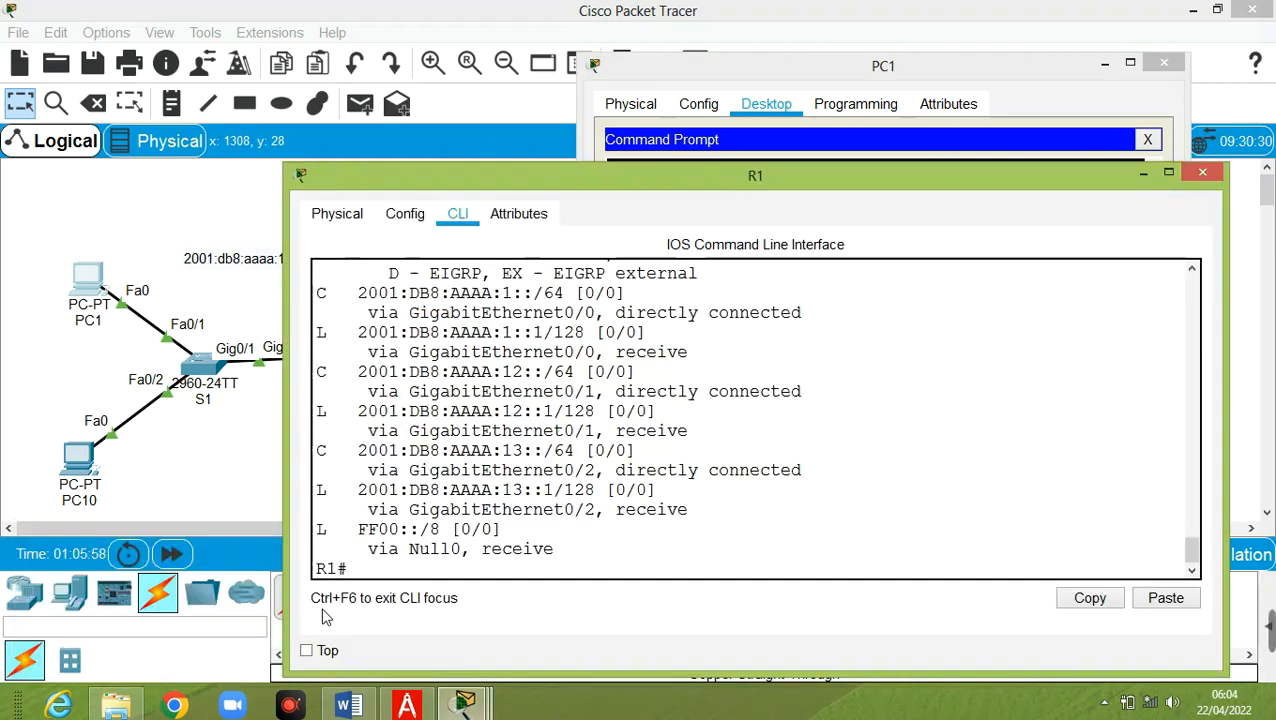
On R1, enter global configuration and enable ipv6 unicast-routing
{"action": "type", "text": "conf t"}
{"action": "key", "text": "Return"}
{"action": "type", "text": "ipv6 "}
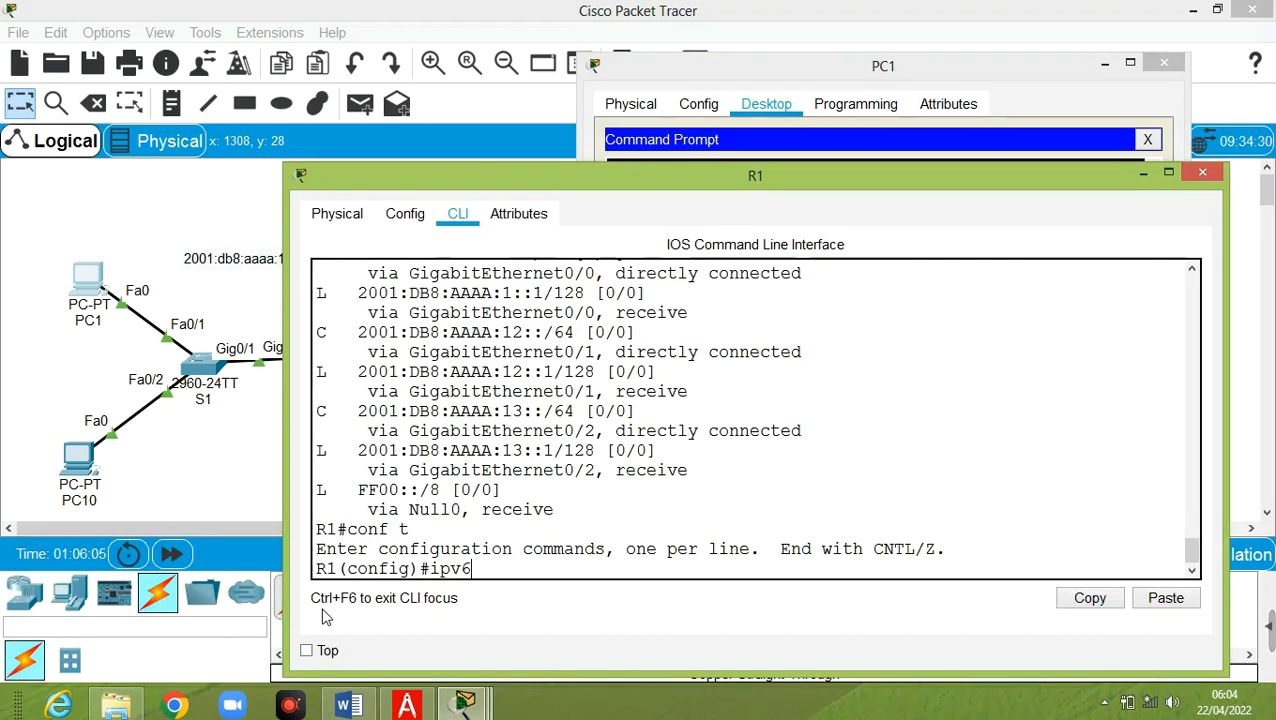
{"action": "type", "text": "unicast"}
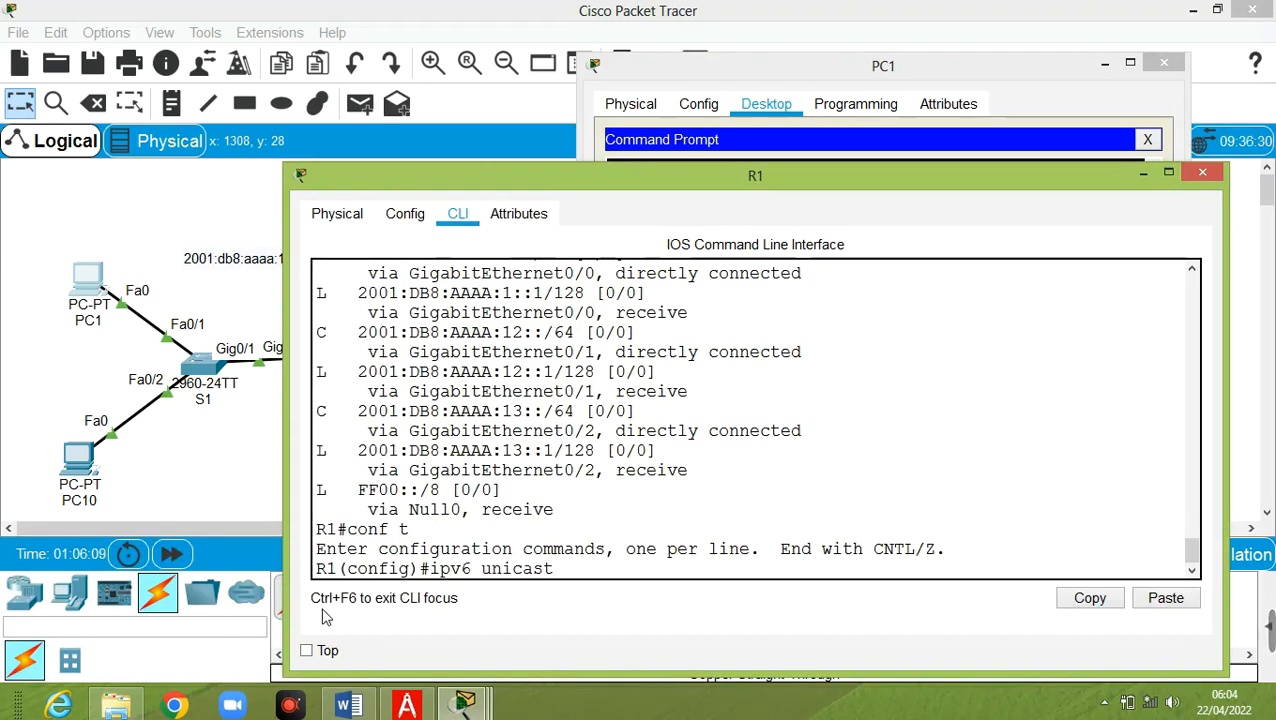
{"action": "type", "text": "-rout"}
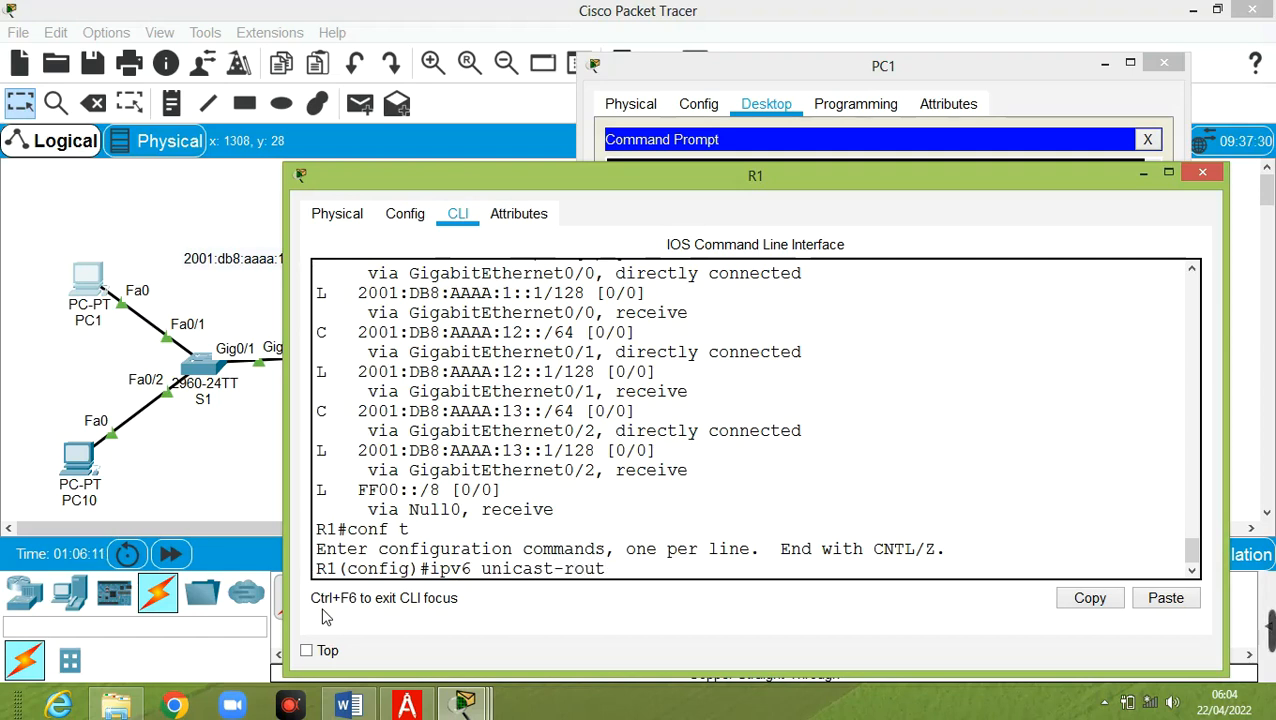
{"action": "type", "text": "ing"}
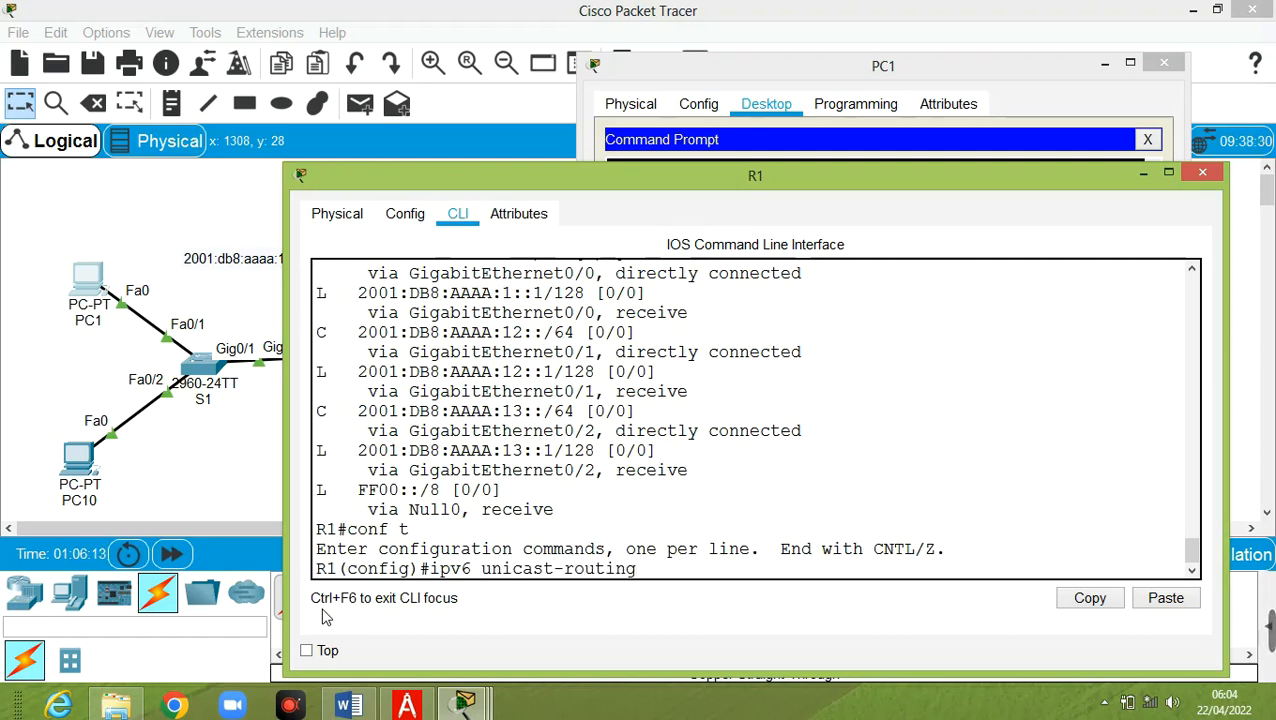
{"action": "key", "text": "Return"}
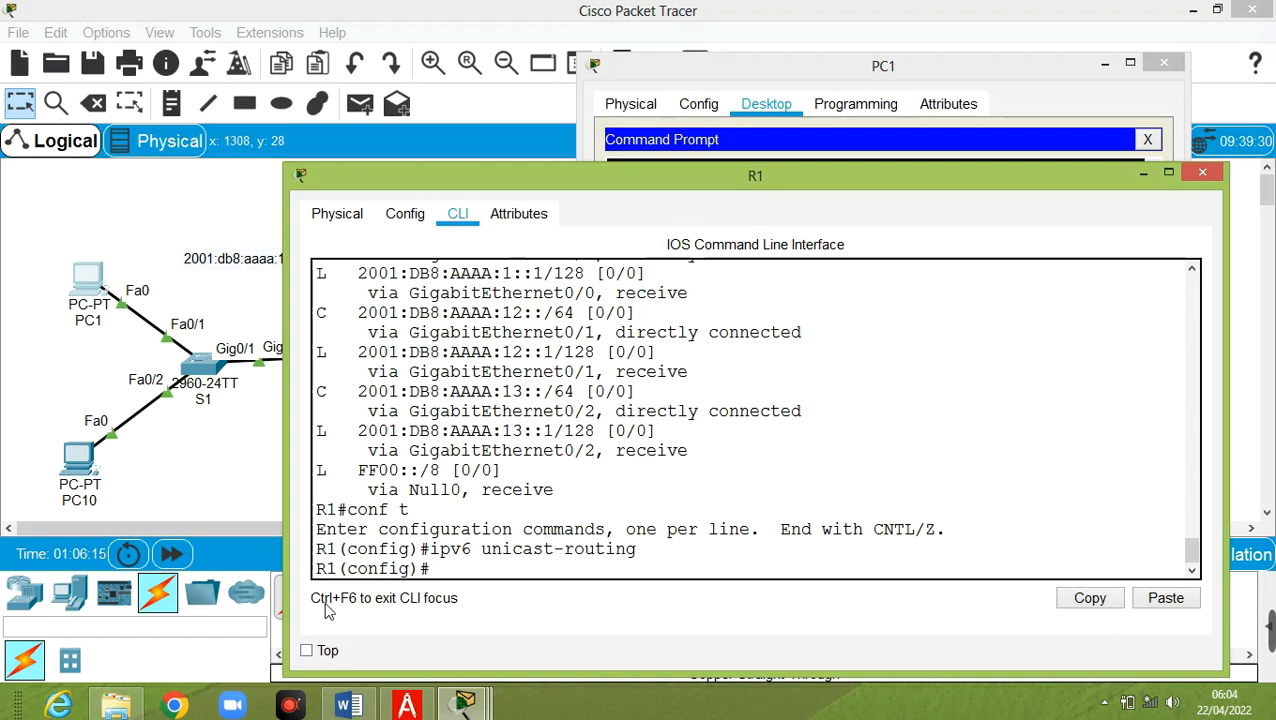
Rerun PC1's ping to 2001:DB8:AAAA:12::2, now with no loss, then type conf t on R2
{"action": "left_click", "coordinate": [82, 282]}
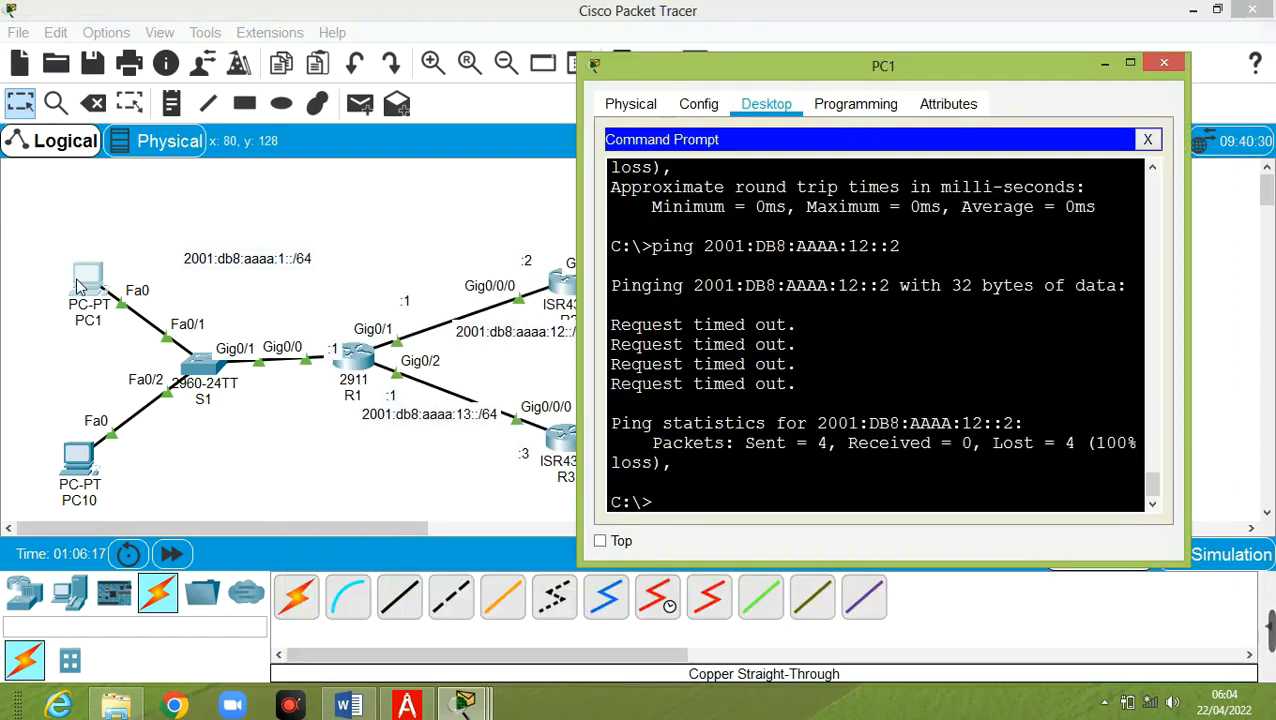
{"action": "key", "text": "Up"}
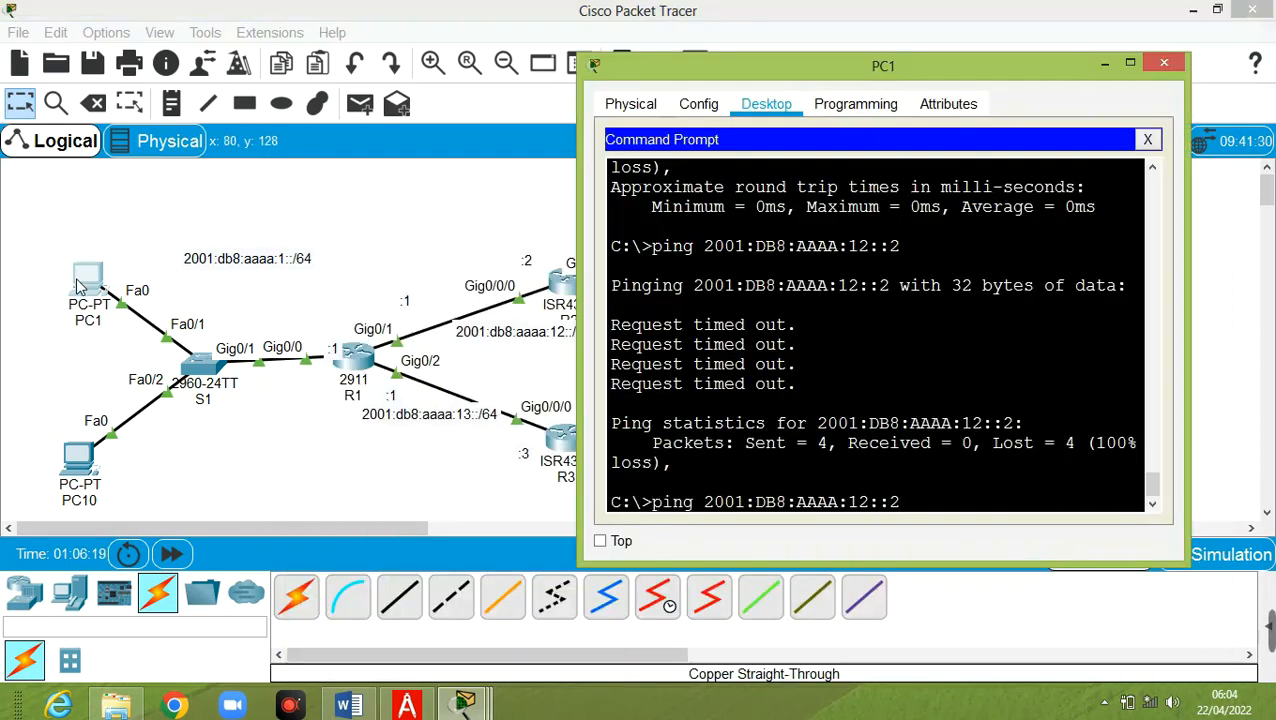
{"action": "key", "text": "Return"}
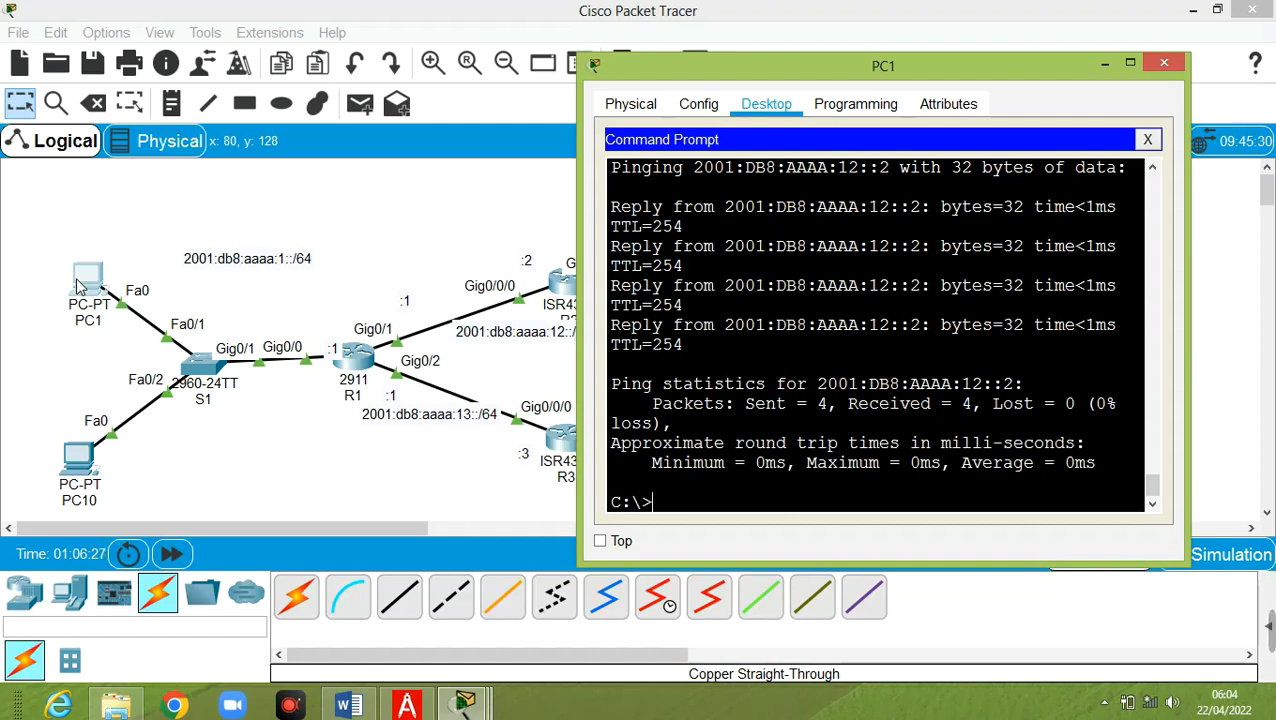
{"action": "left_click", "coordinate": [557, 284]}
{"action": "type", "text": "conf t"}
Enter global configuration mode on R2, abandoning a half-typed ipv6 unicast command
{"action": "key", "text": "Return"}
{"action": "type", "text": "ipv6"}
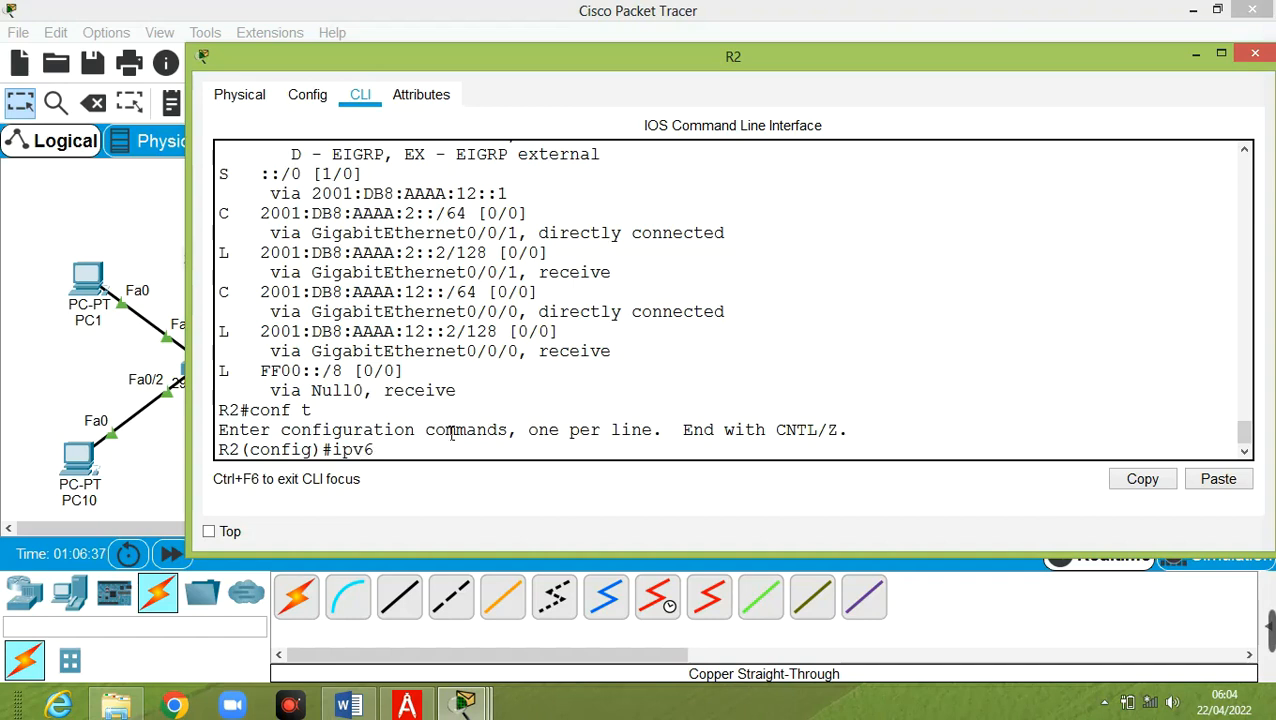
{"action": "type", "text": " unicat"}
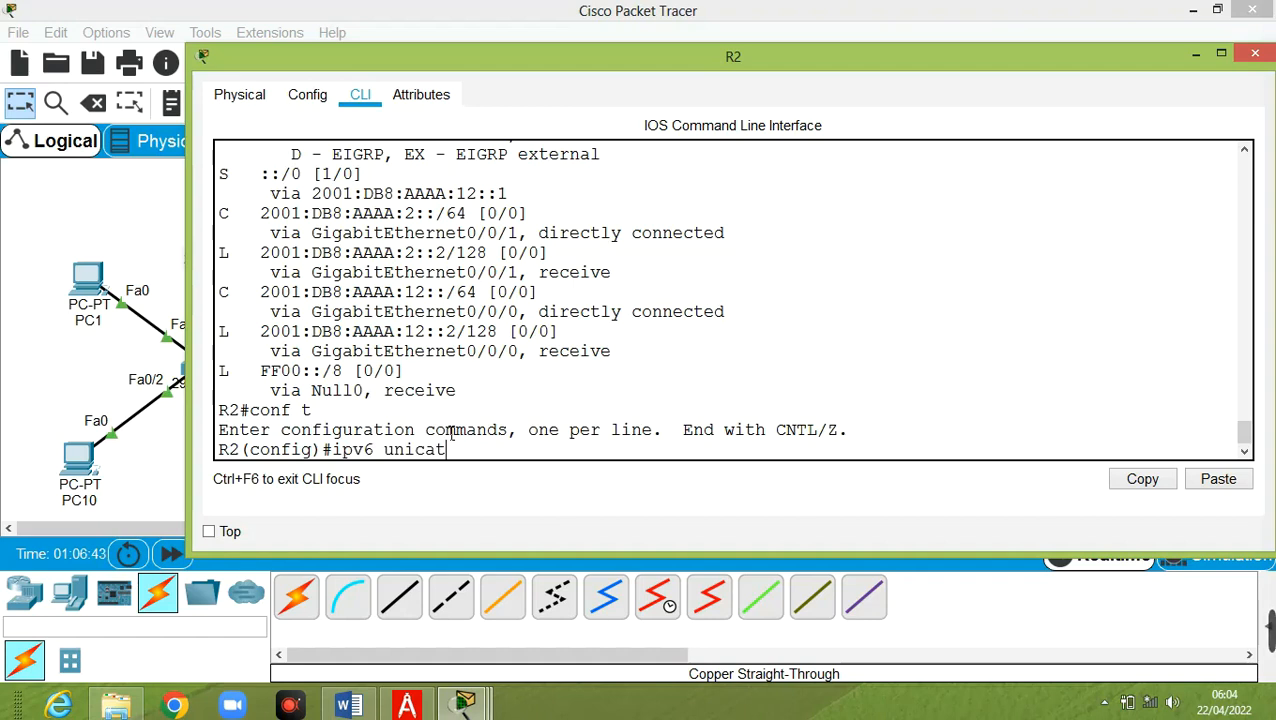
{"action": "key", "text": "BackSpace"}
{"action": "key", "text": "BackSpace"}
{"action": "key", "text": "BackSpace"}
{"action": "key", "text": "BackSpace"}
{"action": "key", "text": "BackSpace"}
{"action": "key", "text": "BackSpace"}
{"action": "key", "text": "BackSpace"}
{"action": "key", "text": "BackSpace"}
{"action": "key", "text": "BackSpace"}
{"action": "key", "text": "BackSpace"}
{"action": "key", "text": "BackSpace"}
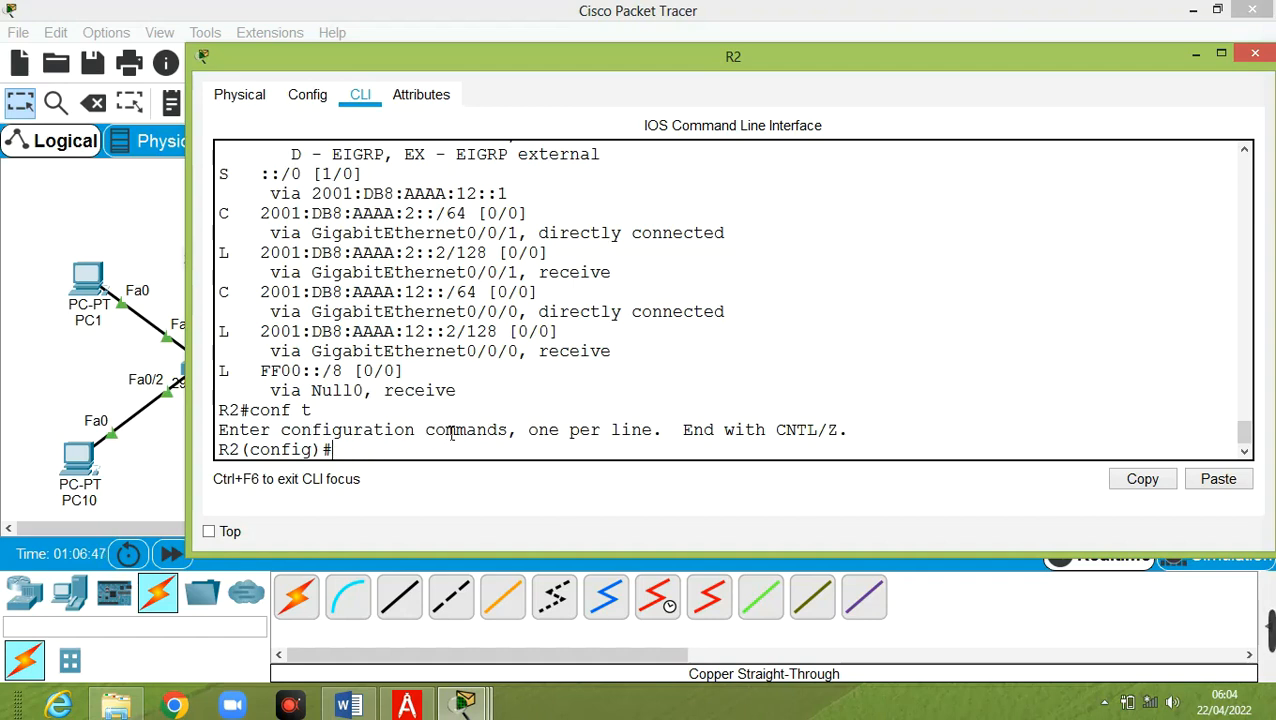
Open PC1's Config Settings, showing static IPv6 gateway 2001:DB8:AAAA:1::1
{"action": "left_click", "coordinate": [97, 226]}
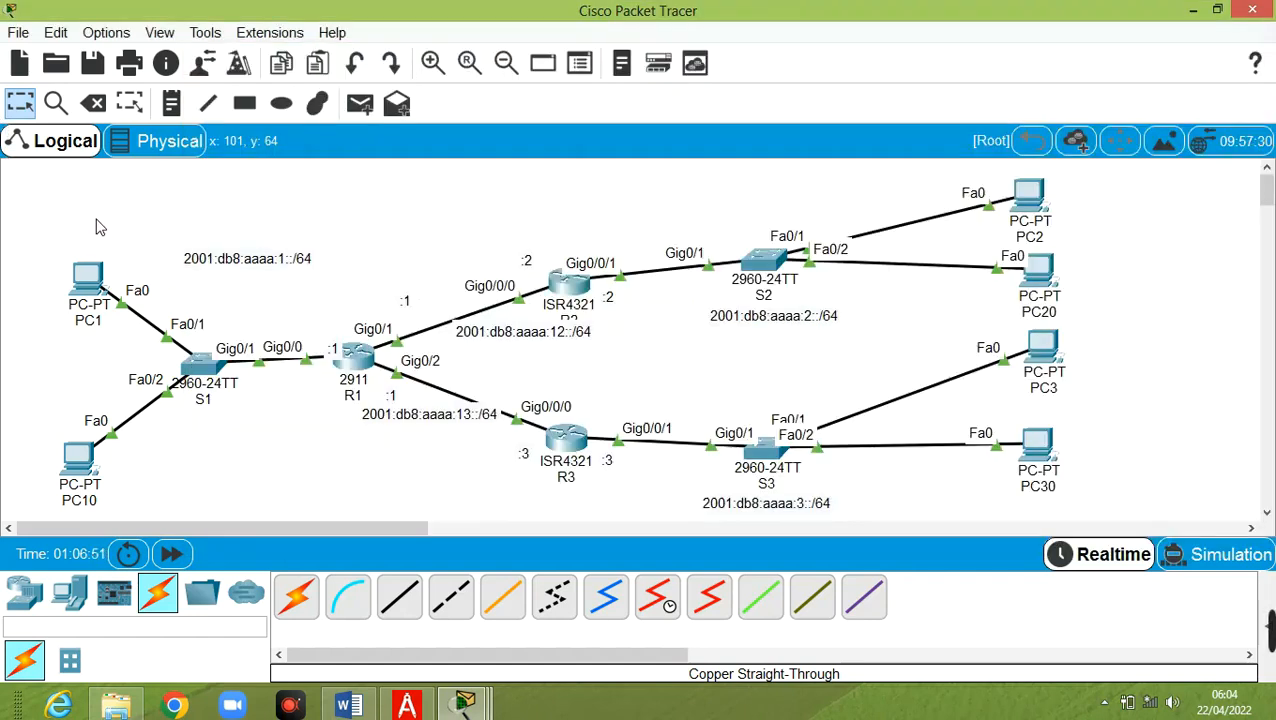
{"action": "left_click", "coordinate": [90, 287]}
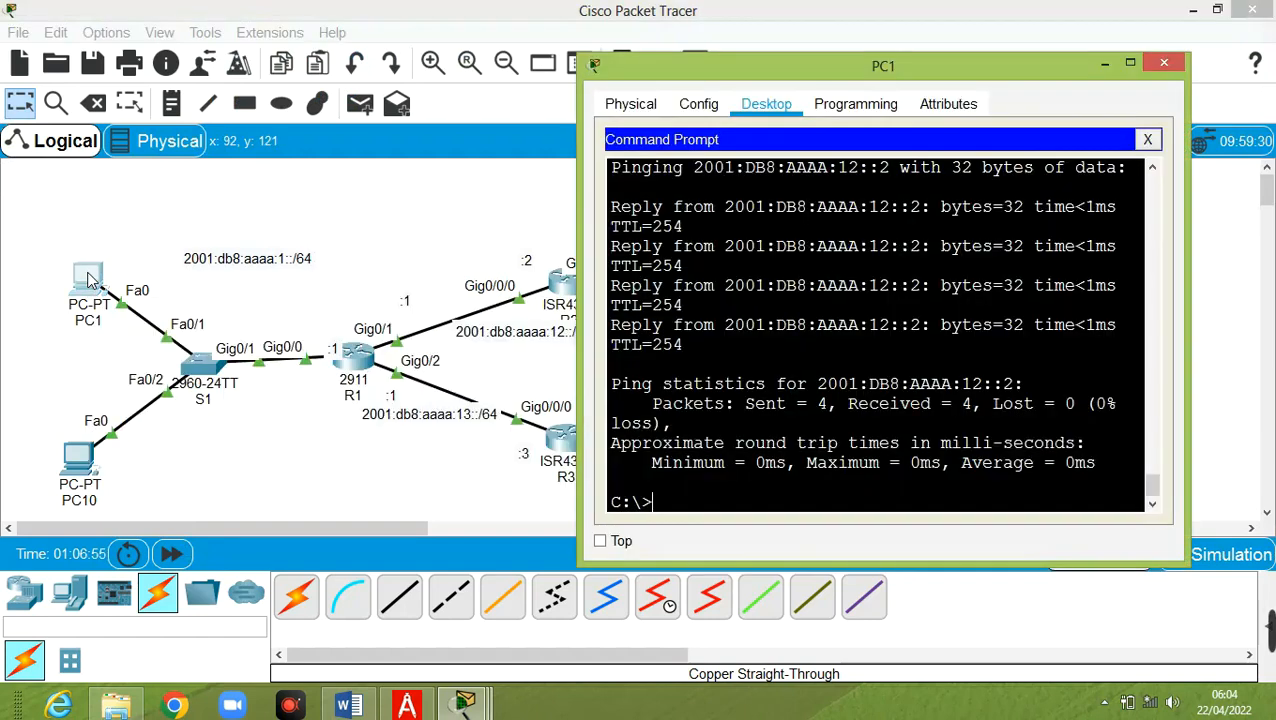
{"action": "left_click", "coordinate": [696, 104]}
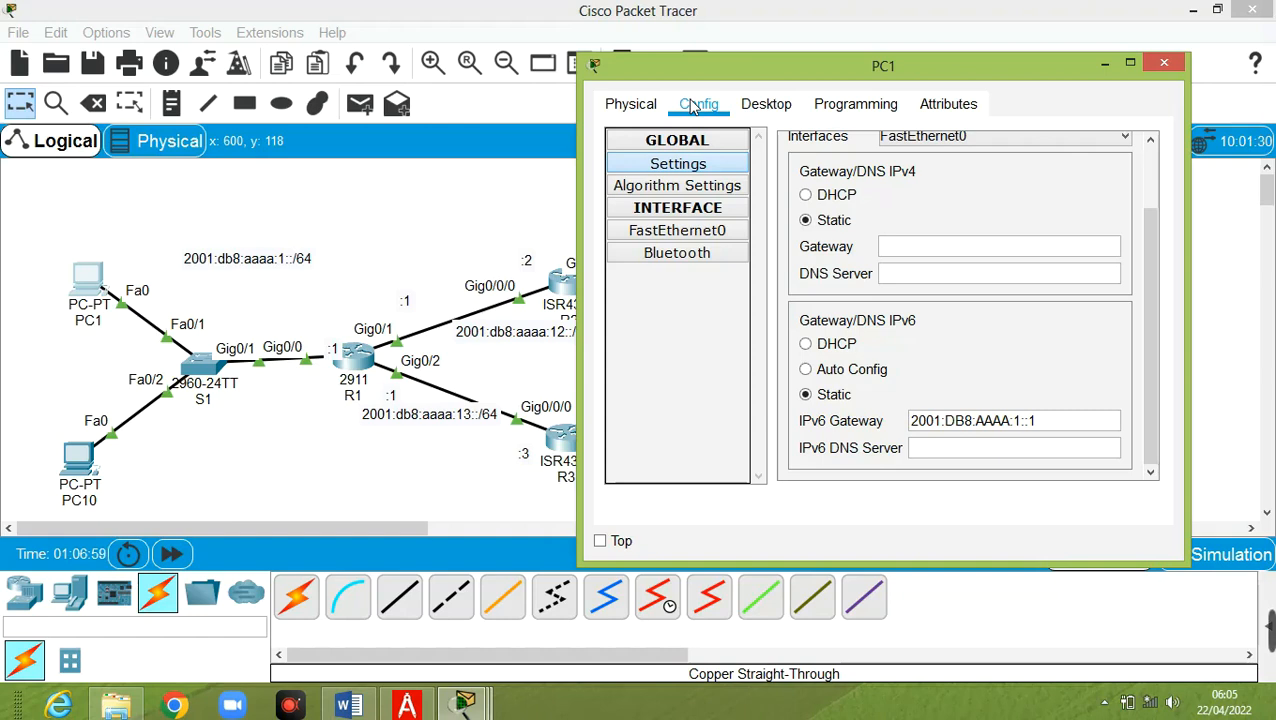
Switch PC1's IPv6 to Auto Config, getting 2001:DB8:AAAA:1:200:CFF:FEDE:C5A6/64 with gateway FE80::1
{"action": "left_click", "coordinate": [757, 104]}
{"action": "left_click", "coordinate": [1147, 151]}
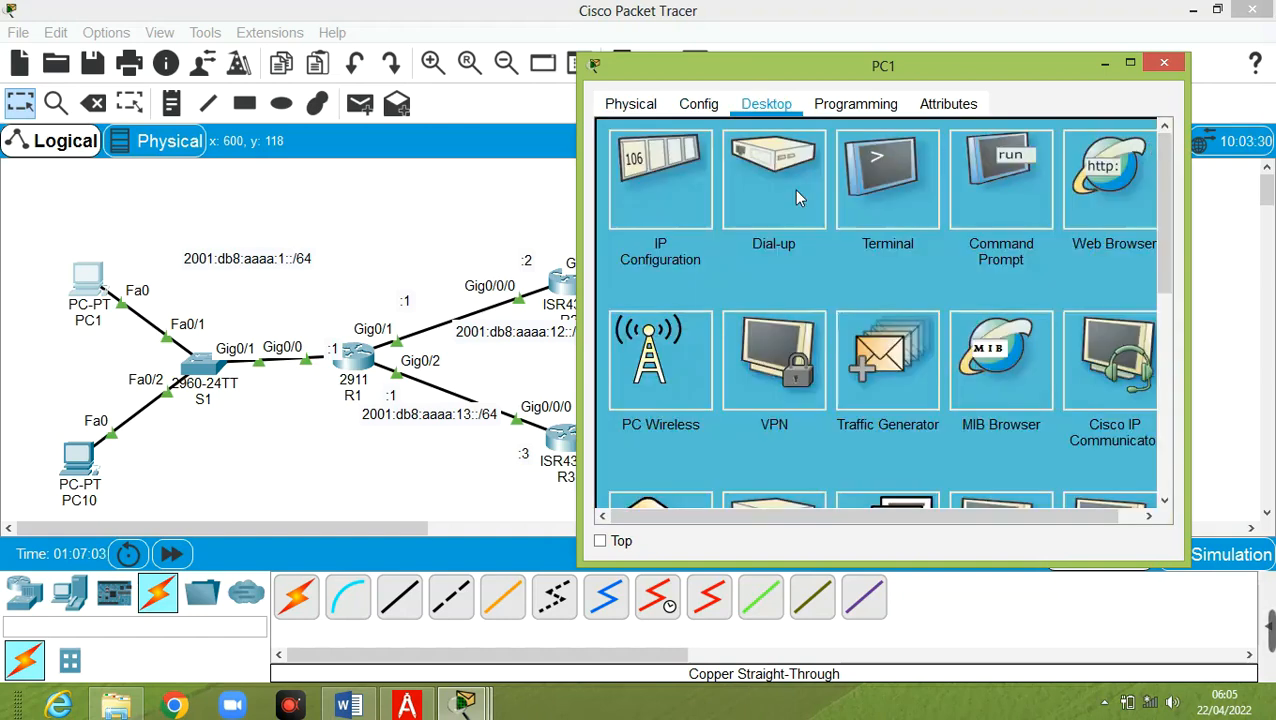
{"action": "left_click", "coordinate": [666, 224]}
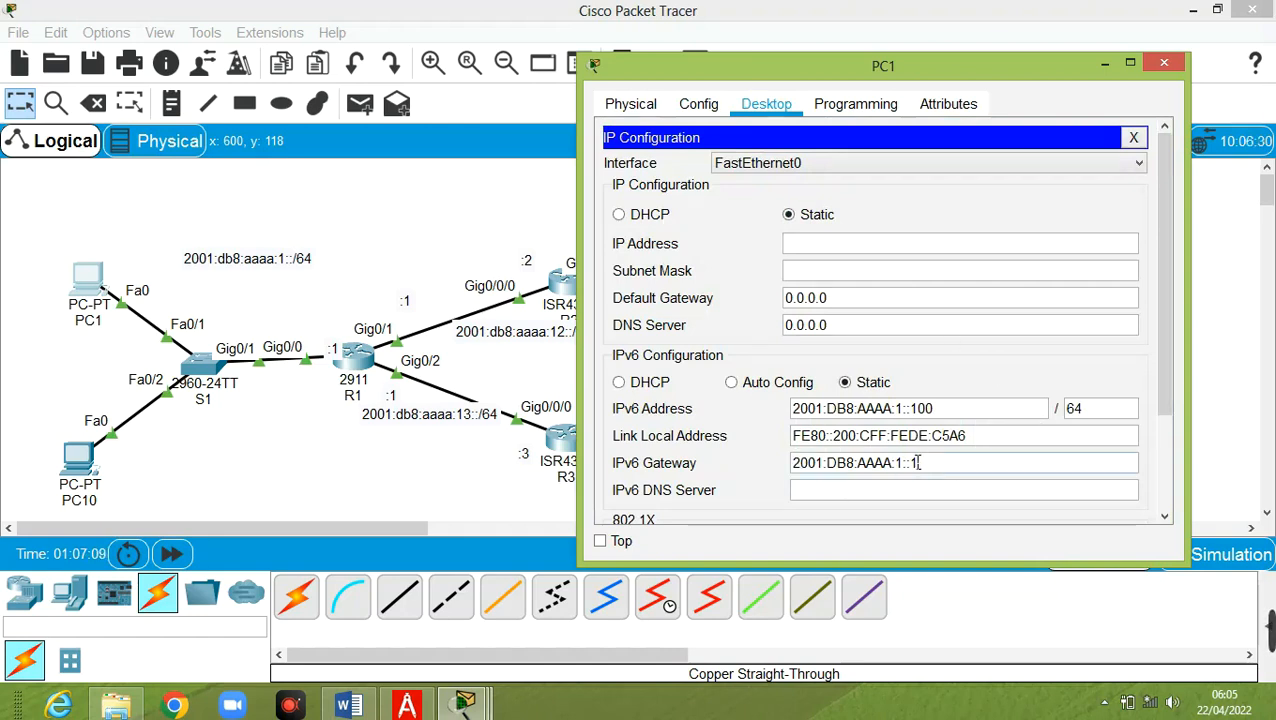
{"action": "left_click", "coordinate": [758, 384]}
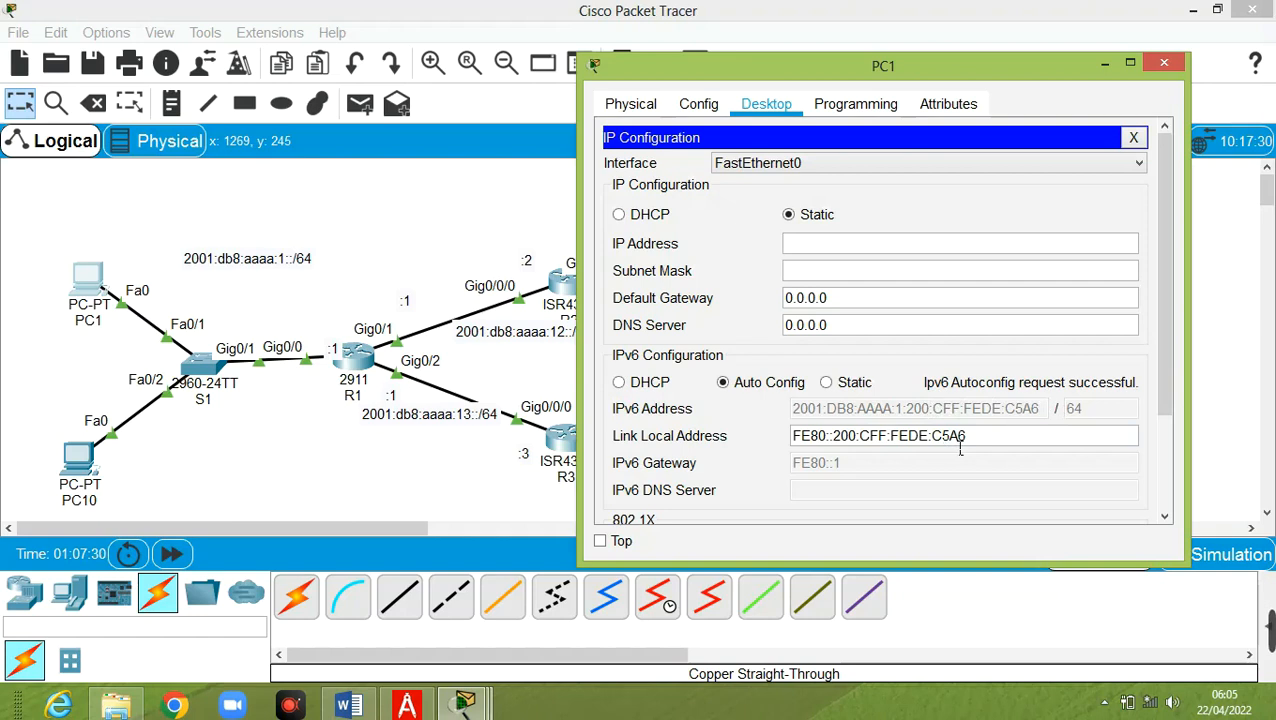
{"action": "left_click_drag", "start_coordinate": [845, 443], "coordinate": [975, 443]}
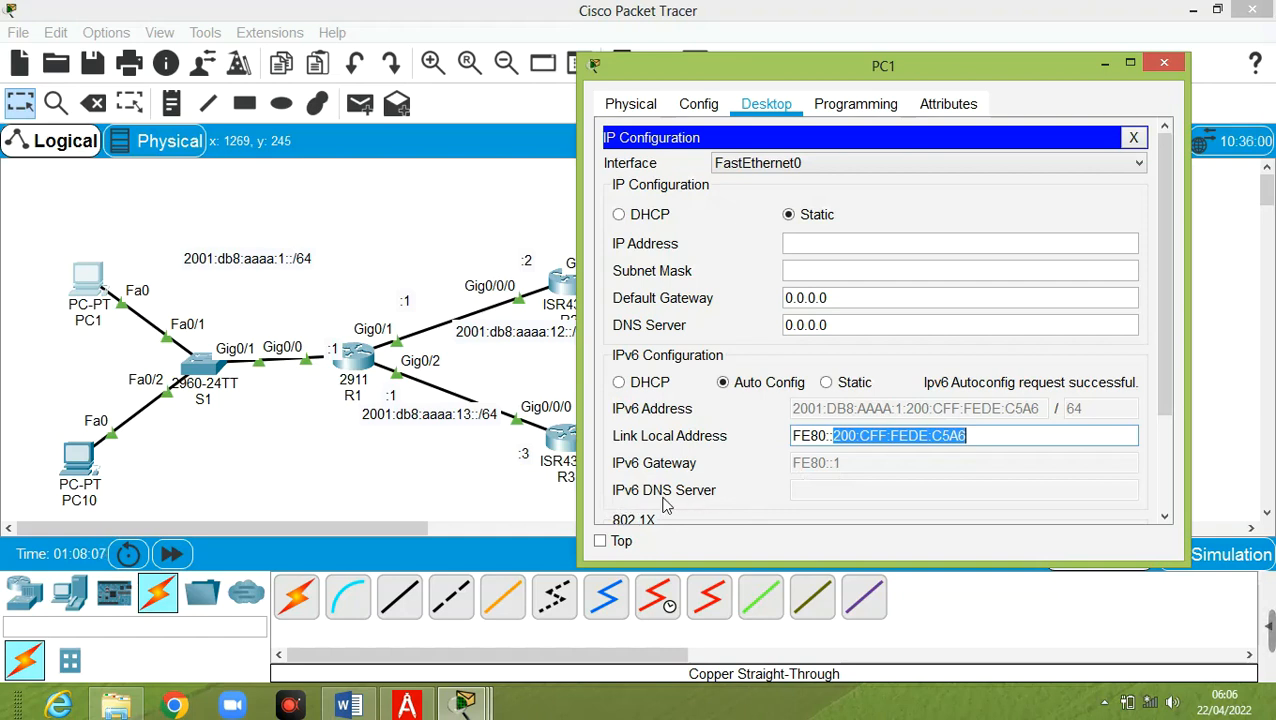
{"action": "left_click", "coordinate": [1131, 140]}
Run ipv6config /all in PC1's command prompt
{"action": "left_click", "coordinate": [1001, 180]}
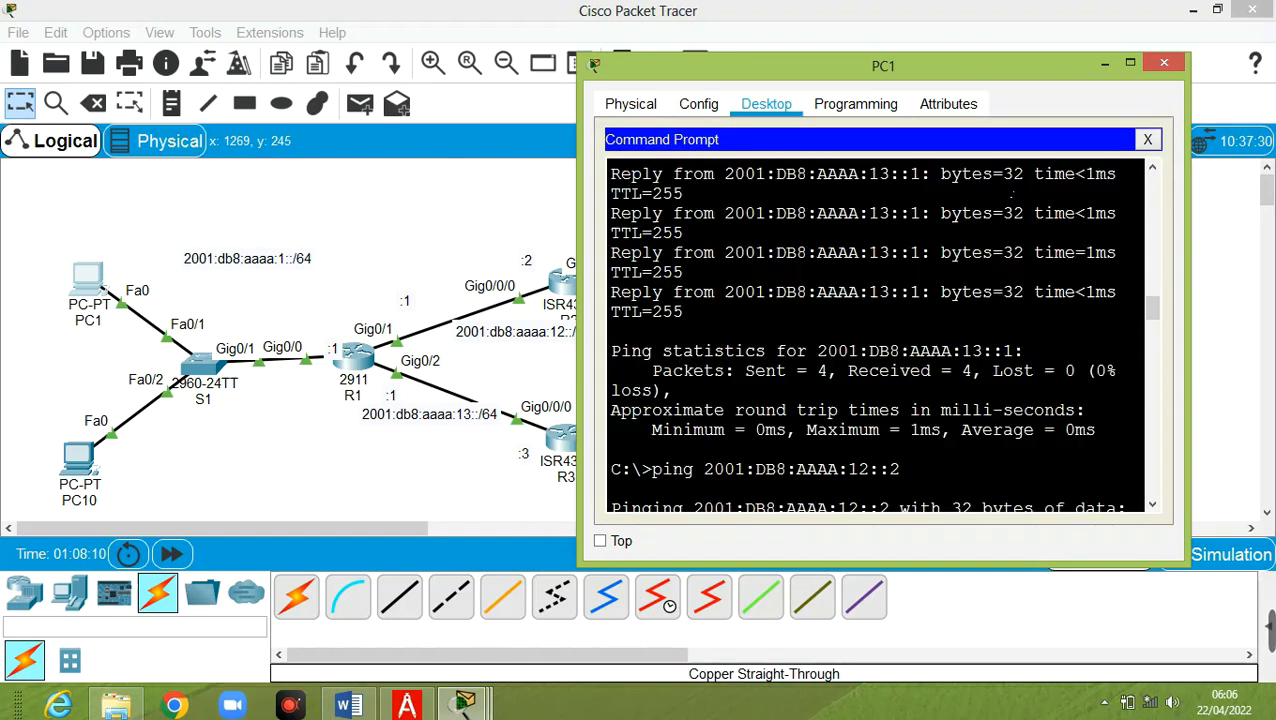
{"action": "scroll", "coordinate": [1010, 196], "scroll_direction": "down", "scroll_amount": 20}
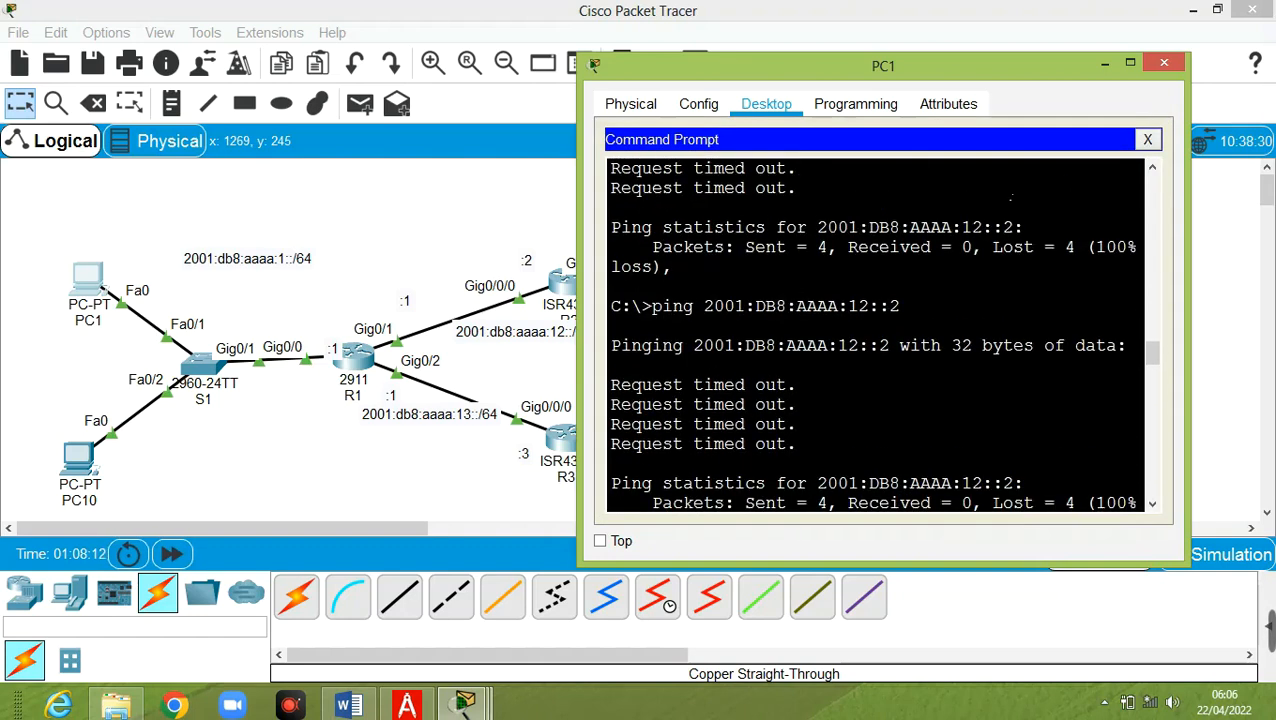
{"action": "scroll", "coordinate": [1012, 196], "scroll_direction": "down", "scroll_amount": 15}
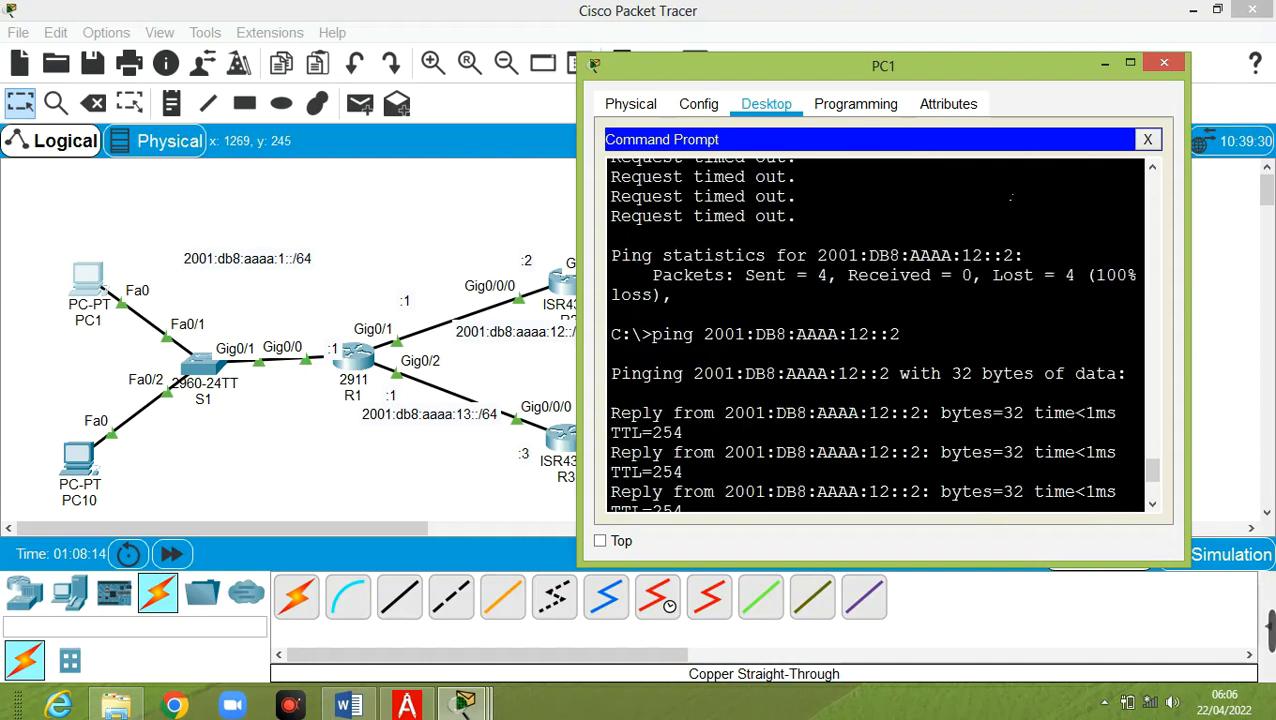
{"action": "type", "text": "ipv6"}
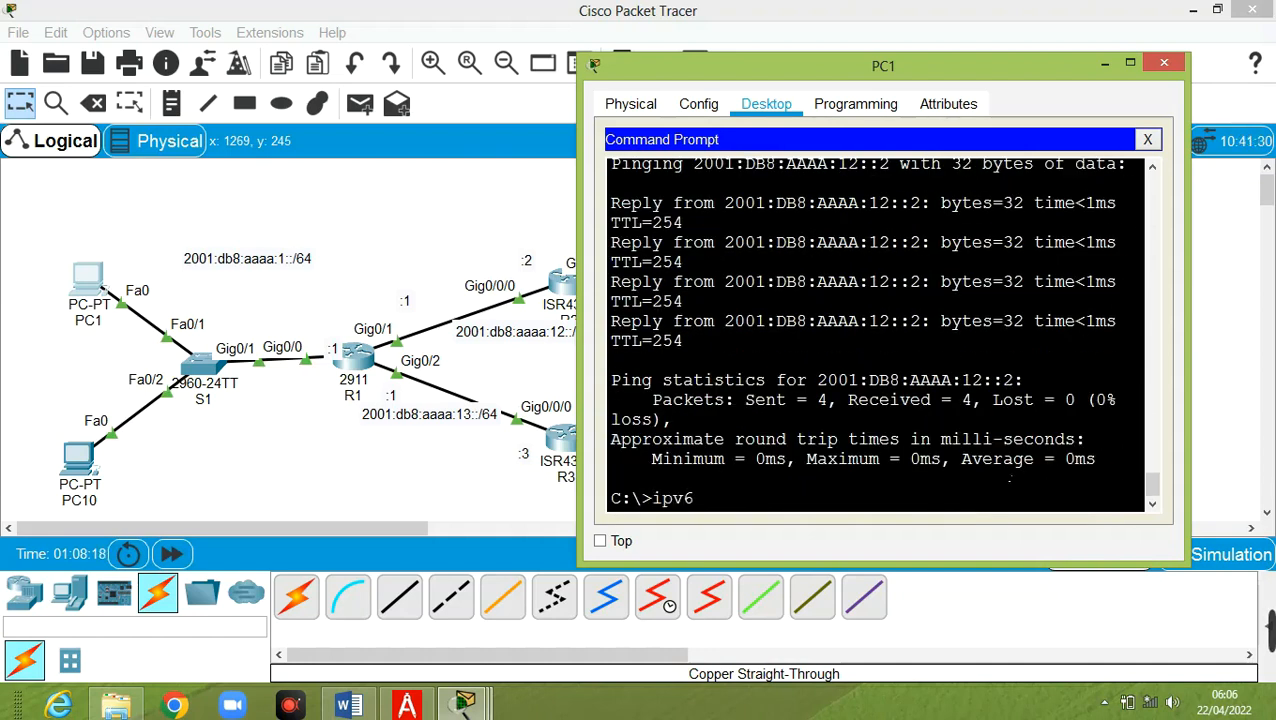
{"action": "type", "text": "config /all"}
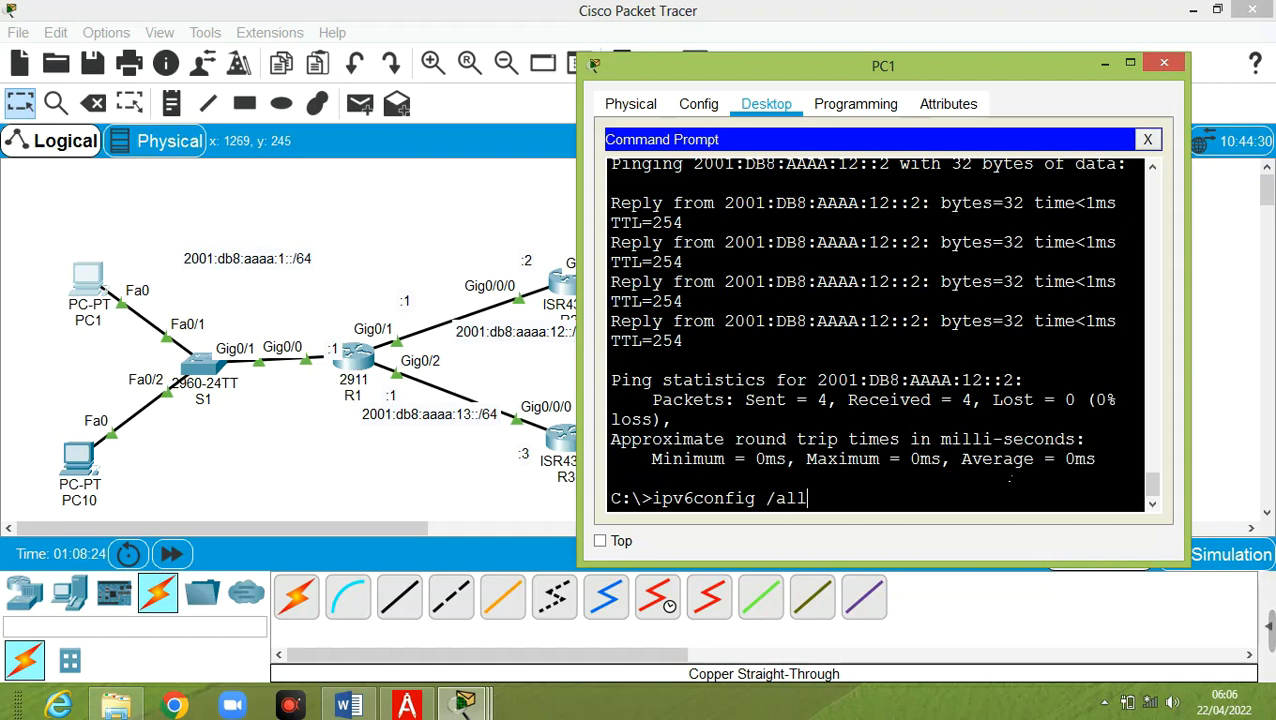
{"action": "key", "text": "Return"}
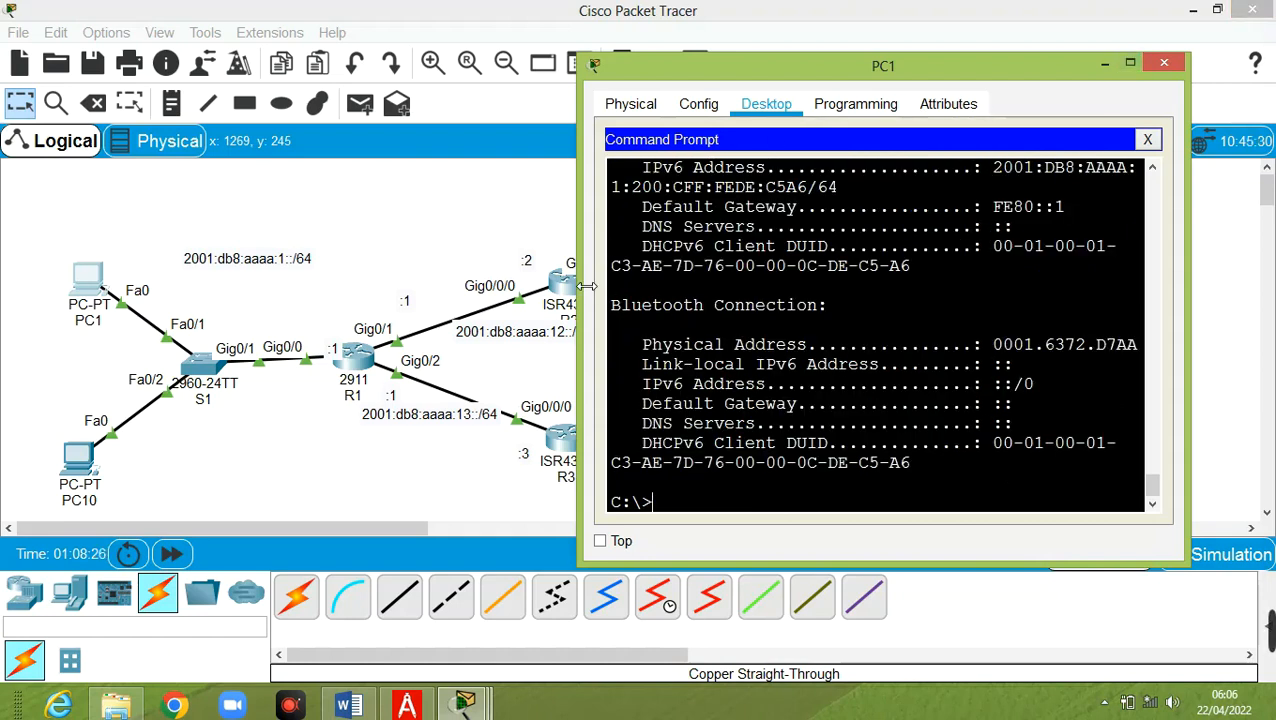
Widen PC1's window and highlight the autoconfigured IPv6 address in the output
{"action": "left_click_drag", "start_coordinate": [587, 287], "coordinate": [362, 287]}
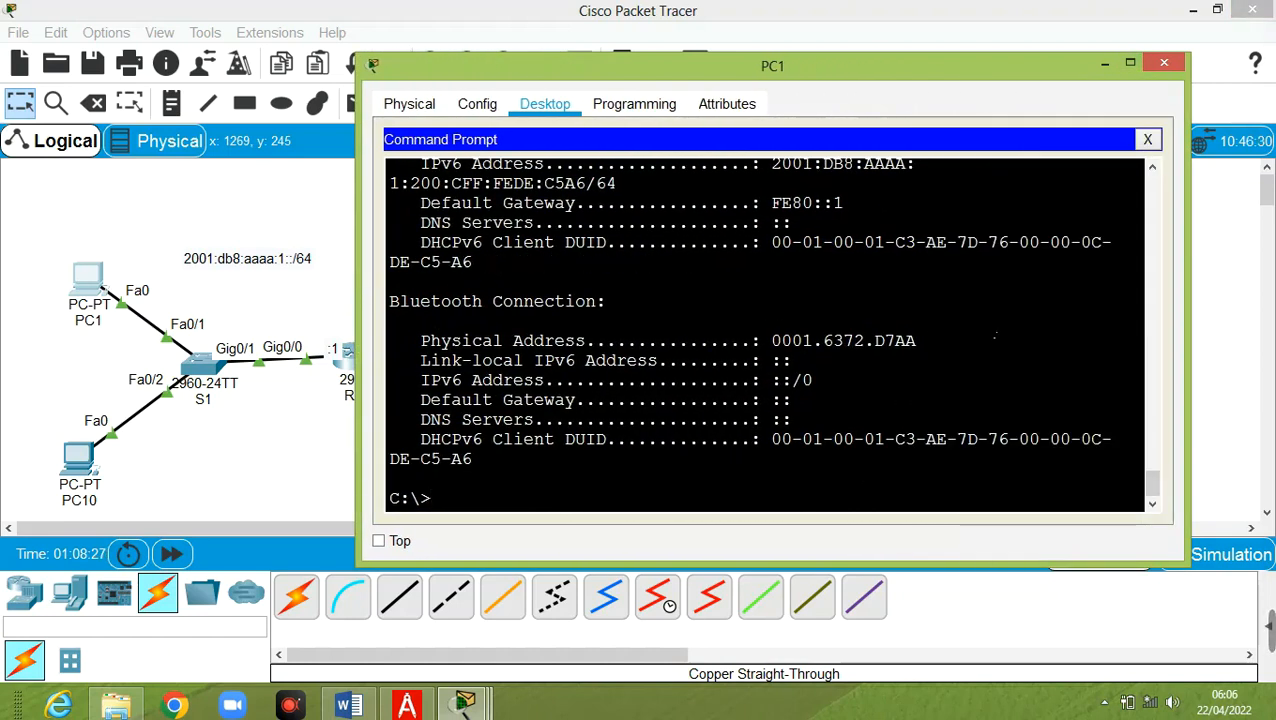
{"action": "scroll", "coordinate": [937, 337], "scroll_direction": "up", "scroll_amount": 2}
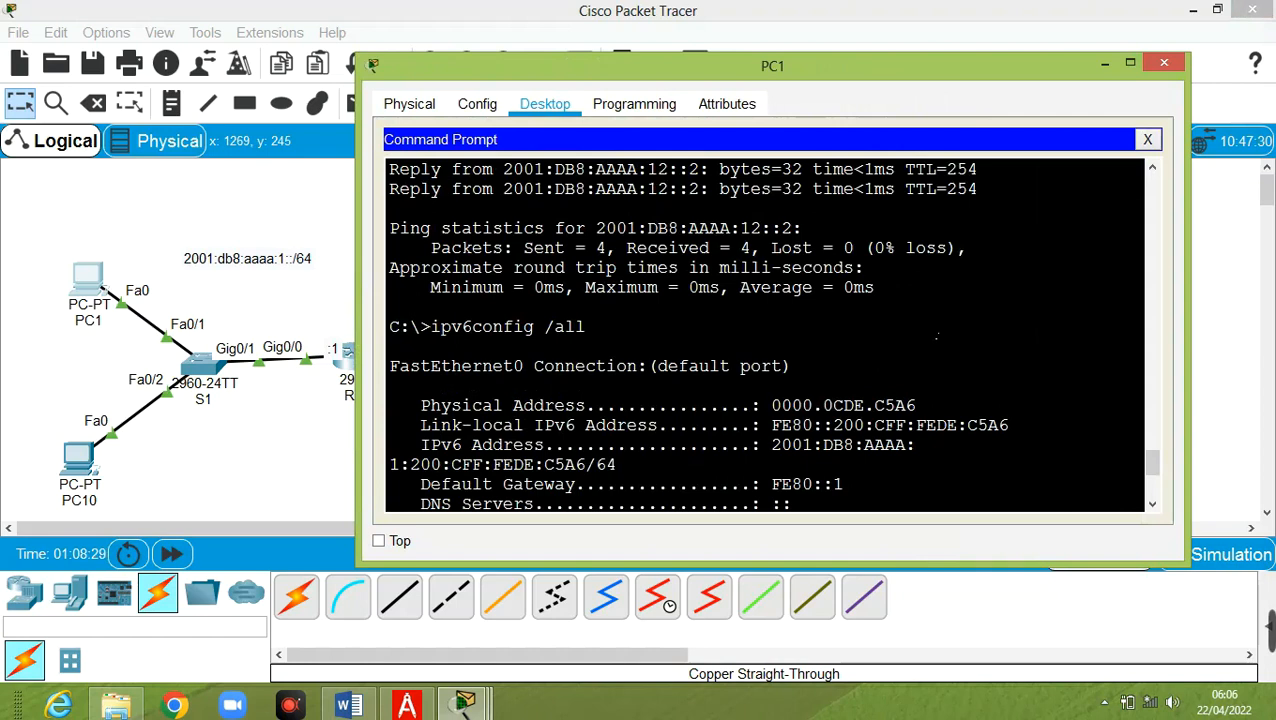
{"action": "scroll", "coordinate": [937, 337], "scroll_direction": "up", "scroll_amount": 5}
{"action": "scroll", "coordinate": [937, 337], "scroll_direction": "down", "scroll_amount": 6}
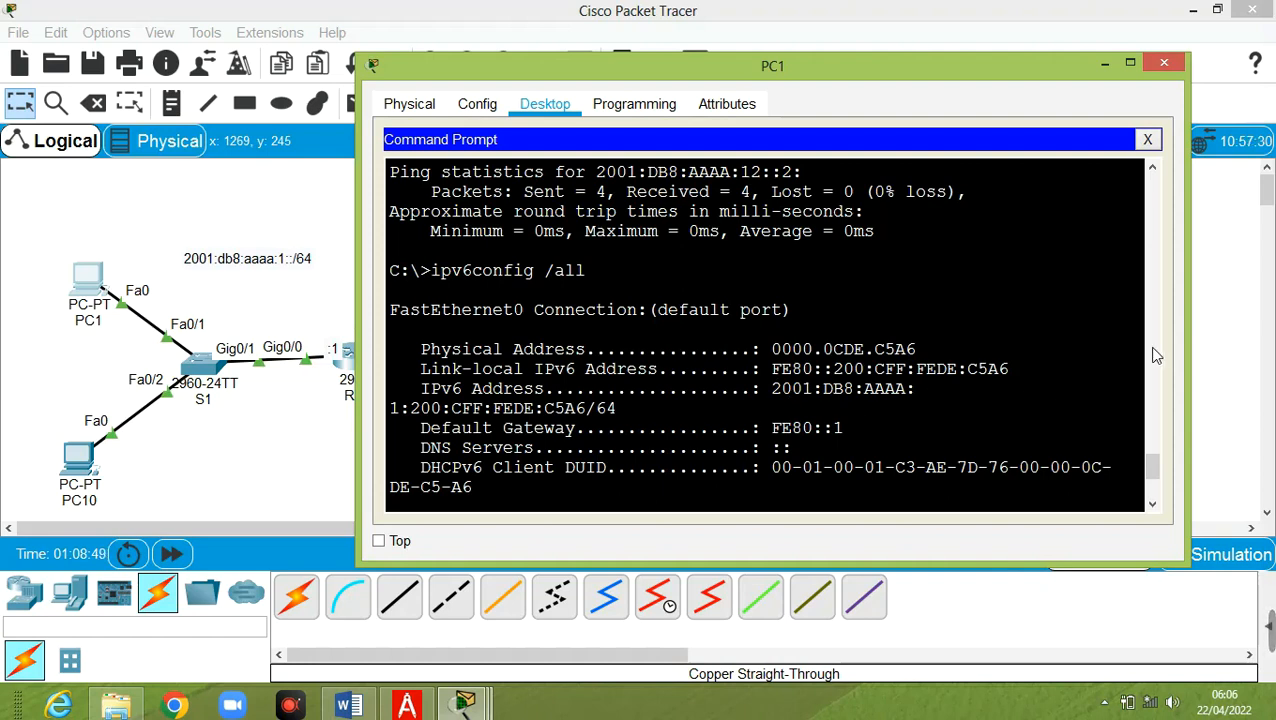
{"action": "left_click_drag", "start_coordinate": [371, 330], "coordinate": [113, 302]}
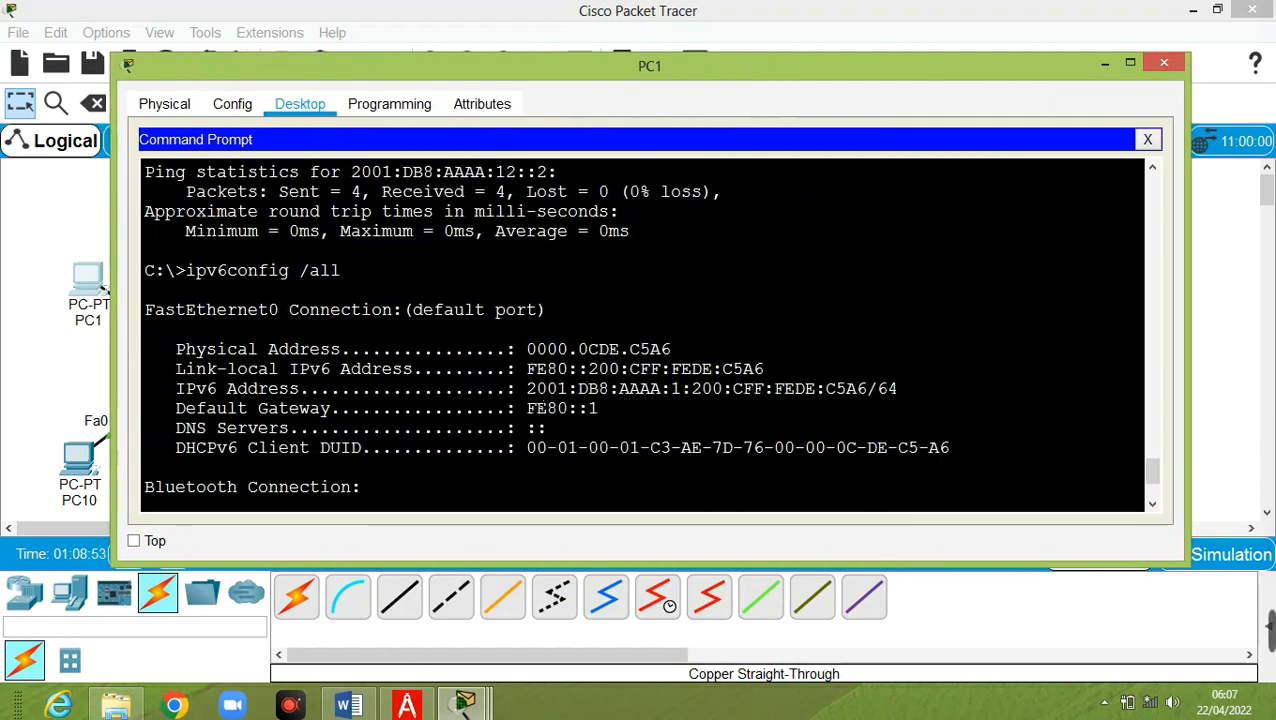
{"action": "left_click_drag", "start_coordinate": [525, 388], "coordinate": [905, 402]}
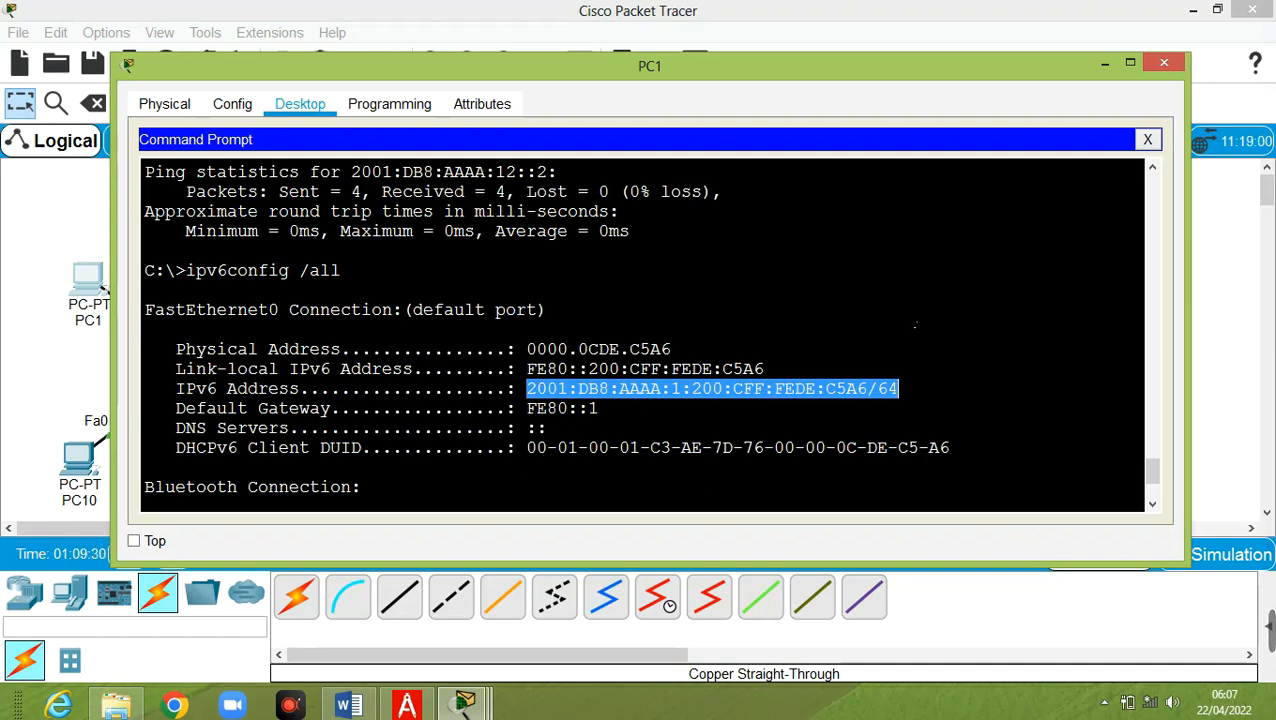
Switch PC10's IPv6 addressing to Auto Config in its IP Configuration
{"action": "left_click", "coordinate": [1105, 62]}
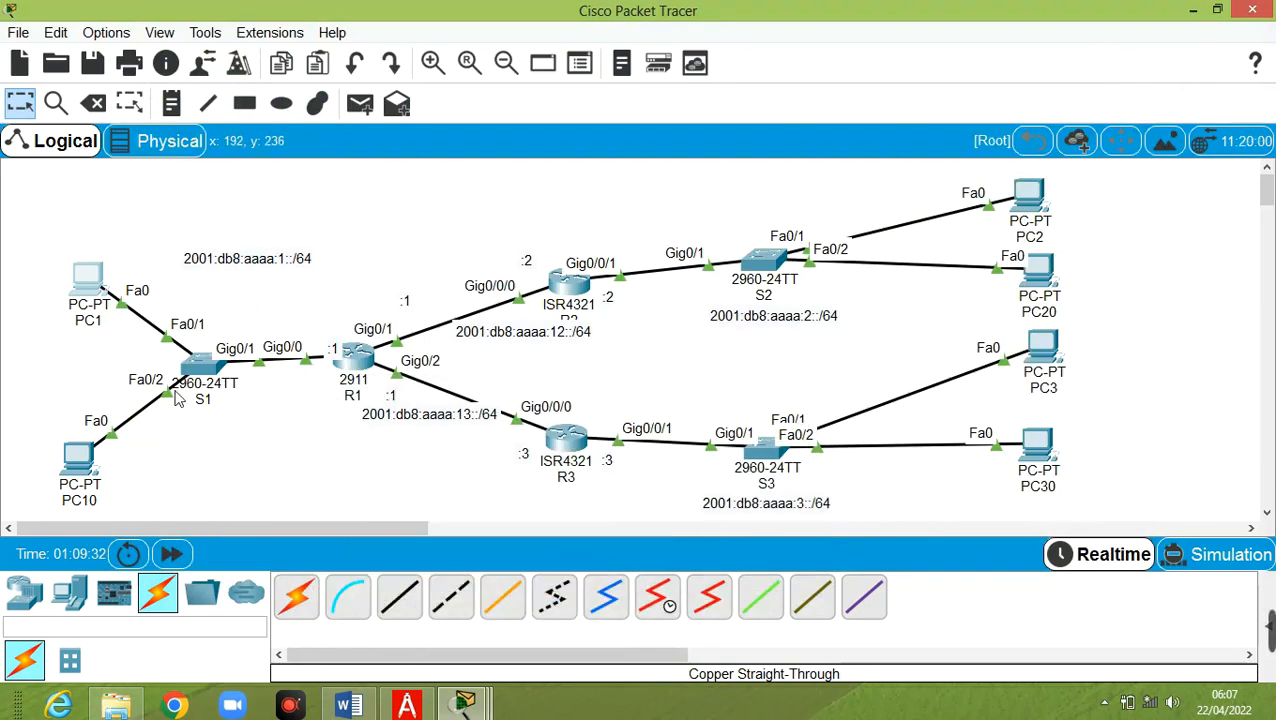
{"action": "left_click", "coordinate": [80, 457]}
{"action": "left_click", "coordinate": [526, 129]}
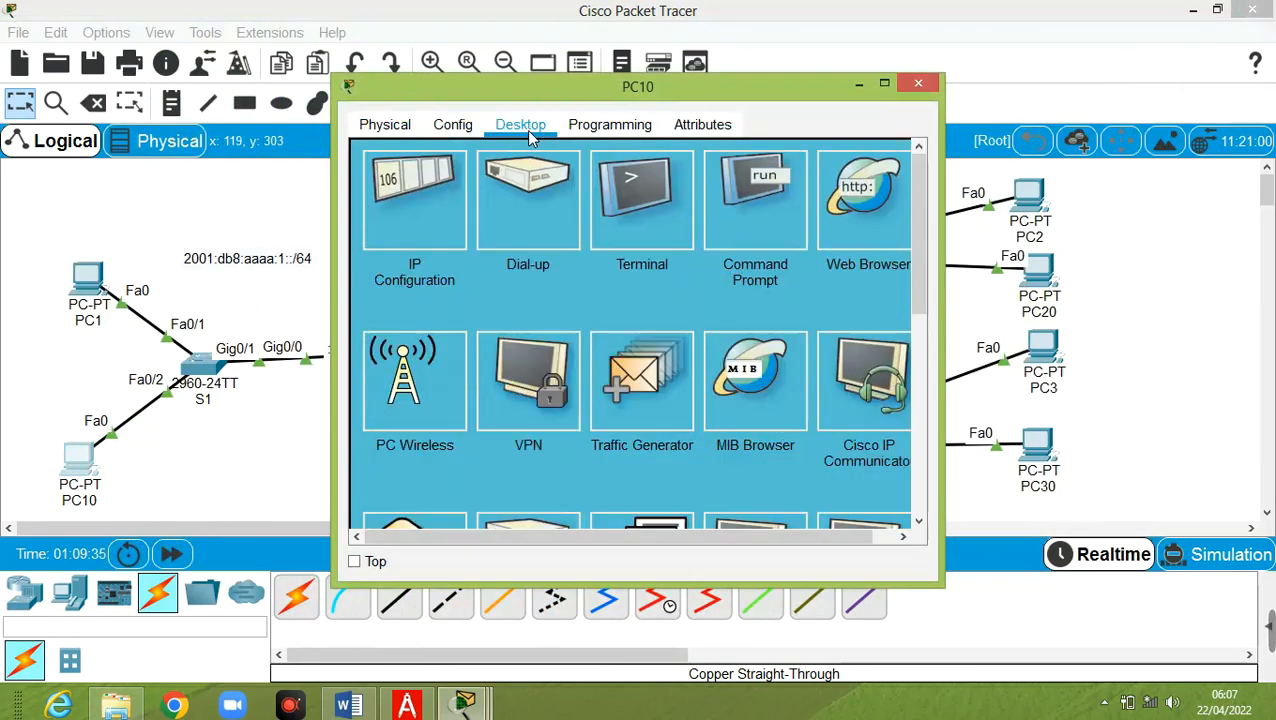
{"action": "left_click", "coordinate": [453, 197]}
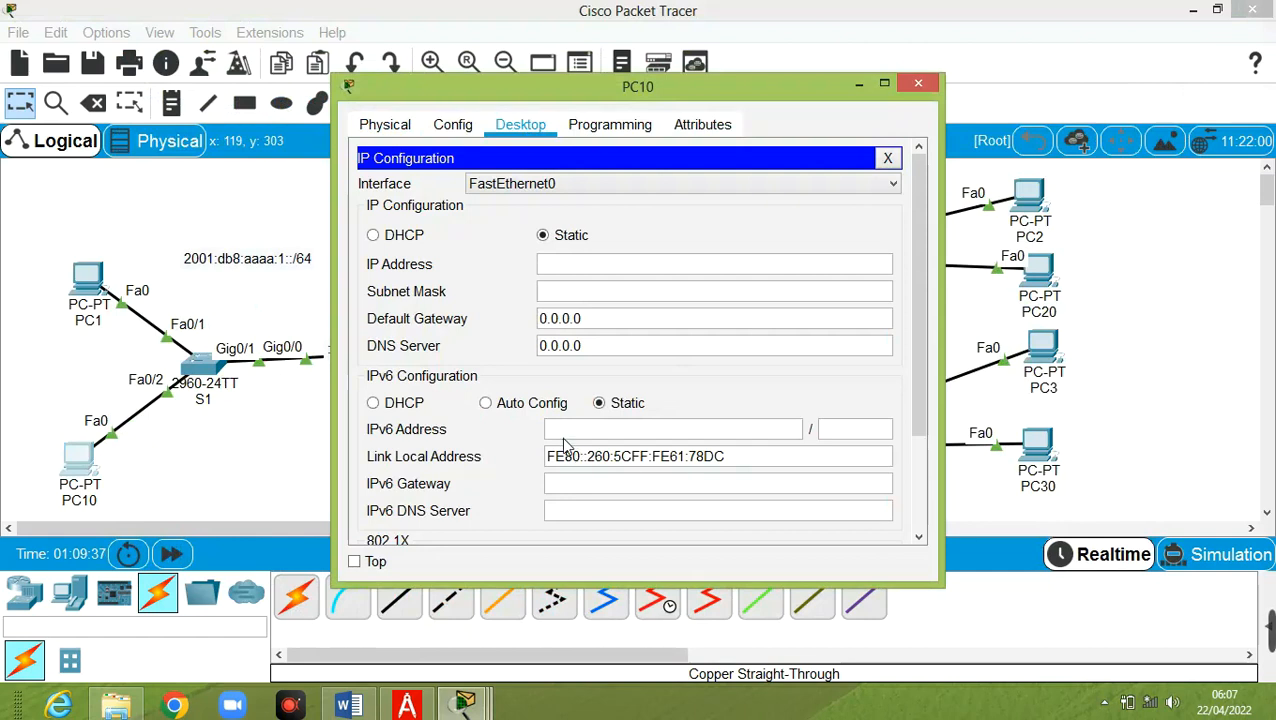
{"action": "left_click", "coordinate": [528, 404]}
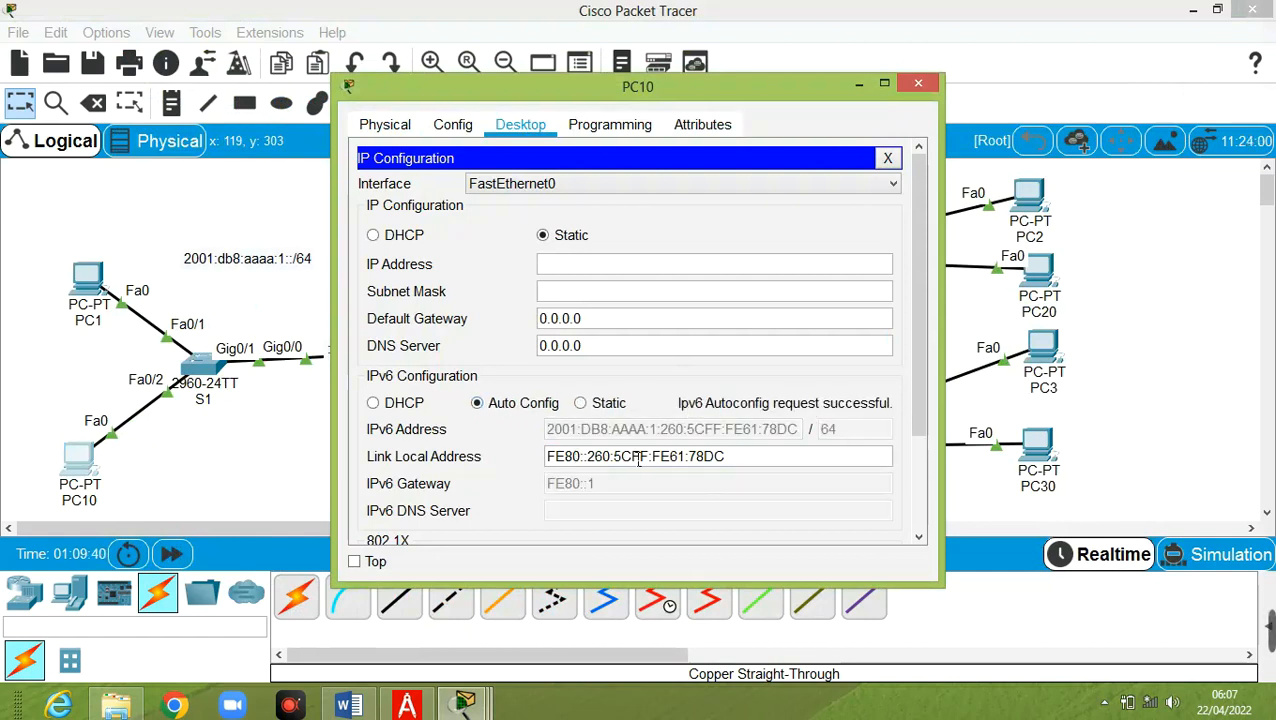
Copy PC10's link-local address and bring up PC1's command prompt
{"action": "left_click", "coordinate": [598, 461]}
{"action": "left_click_drag", "start_coordinate": [587, 458], "coordinate": [740, 461]}
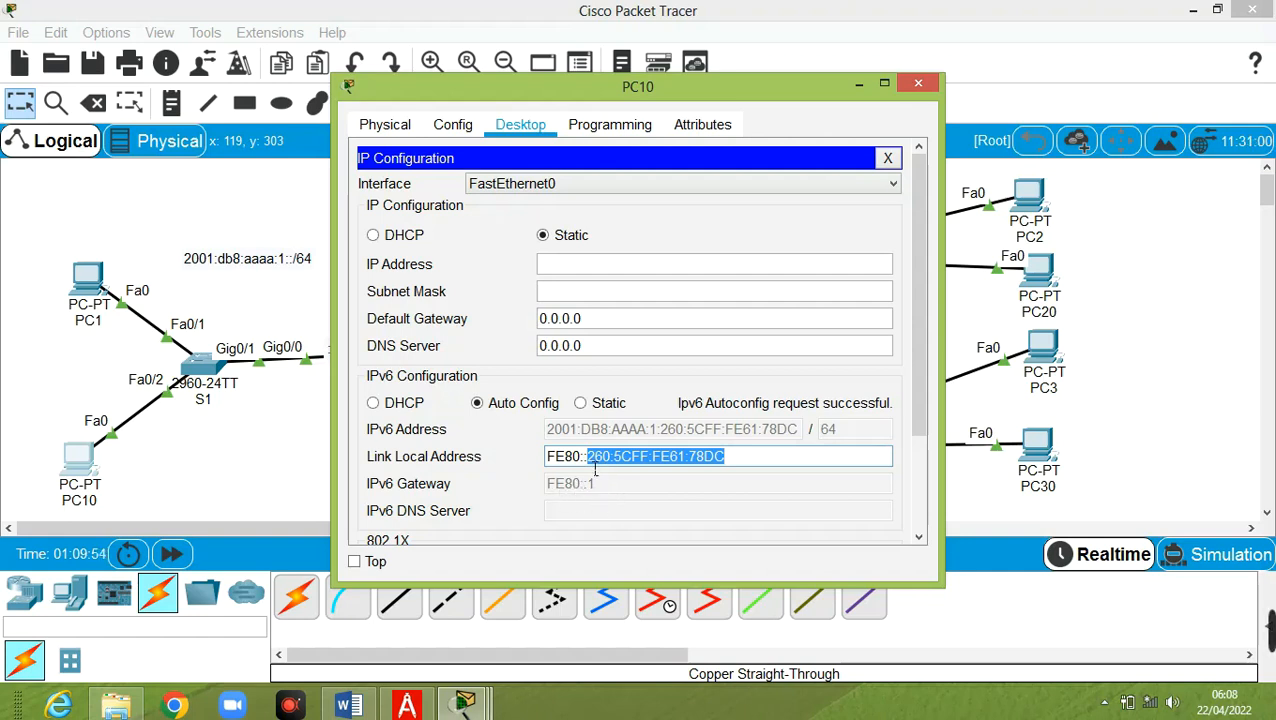
{"action": "left_click_drag", "start_coordinate": [765, 464], "coordinate": [520, 462]}
{"action": "right_click", "coordinate": [632, 462]}
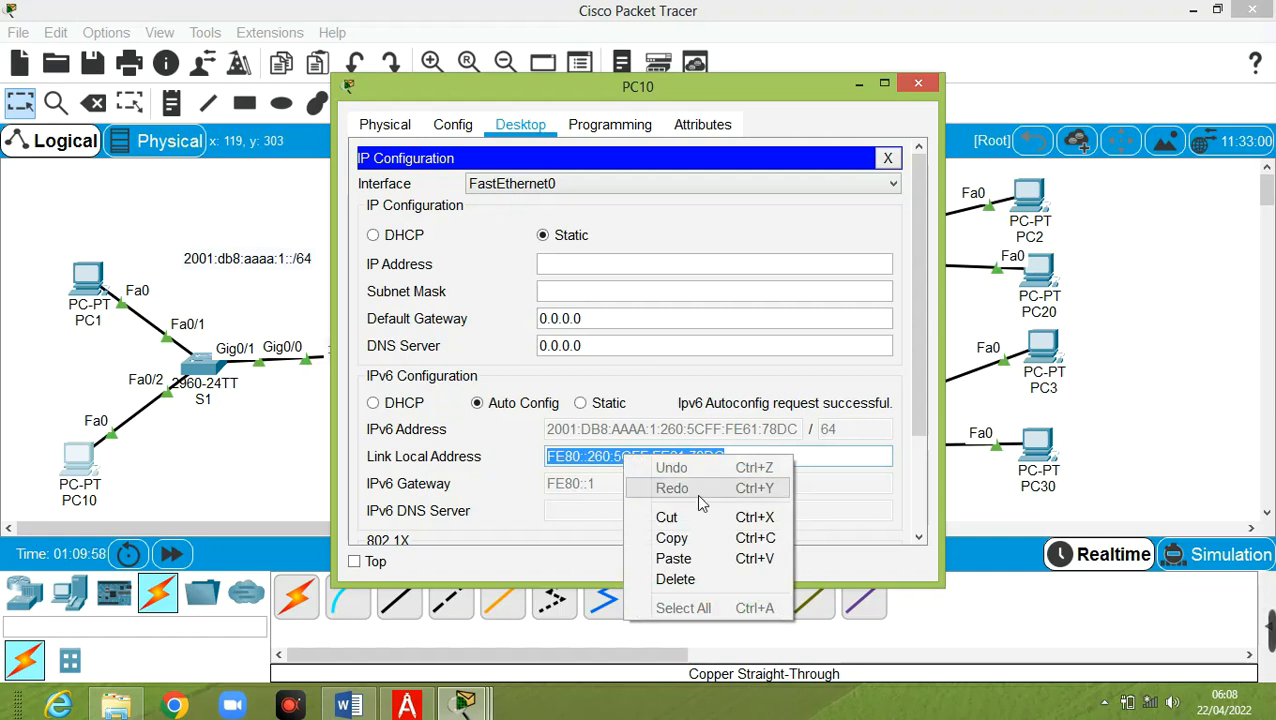
{"action": "left_click", "coordinate": [703, 537]}
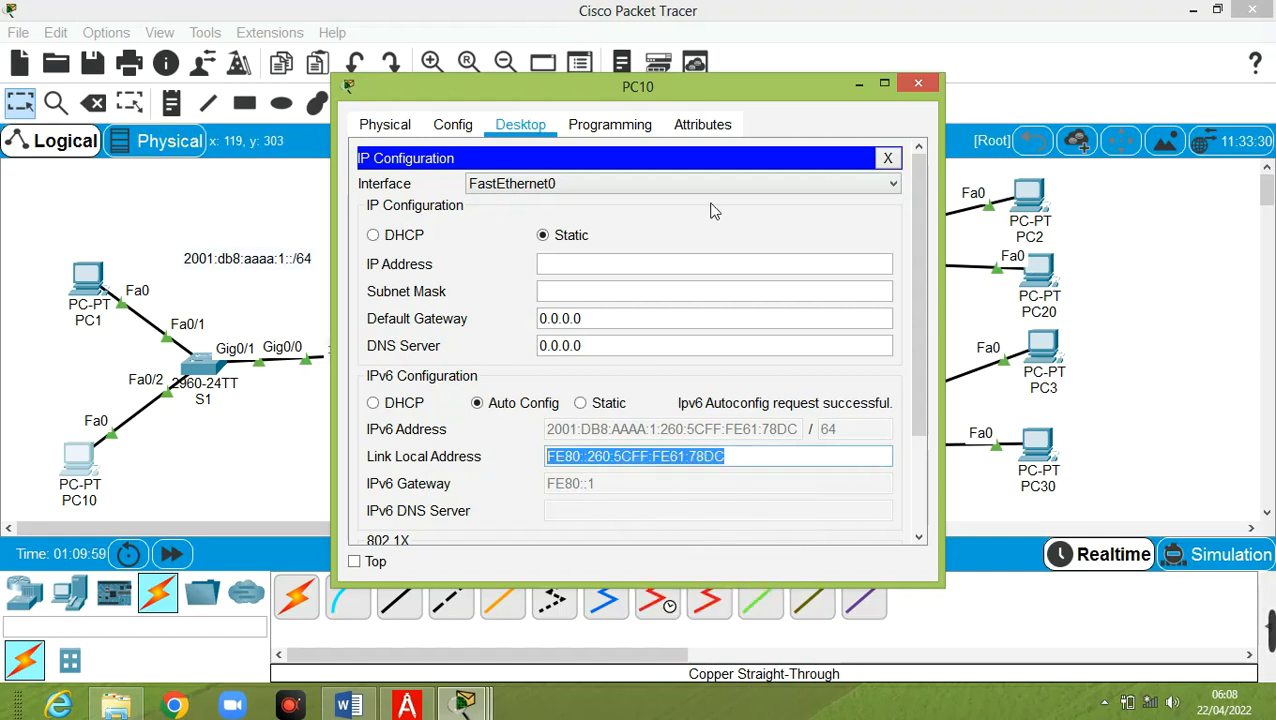
{"action": "left_click", "coordinate": [86, 285]}
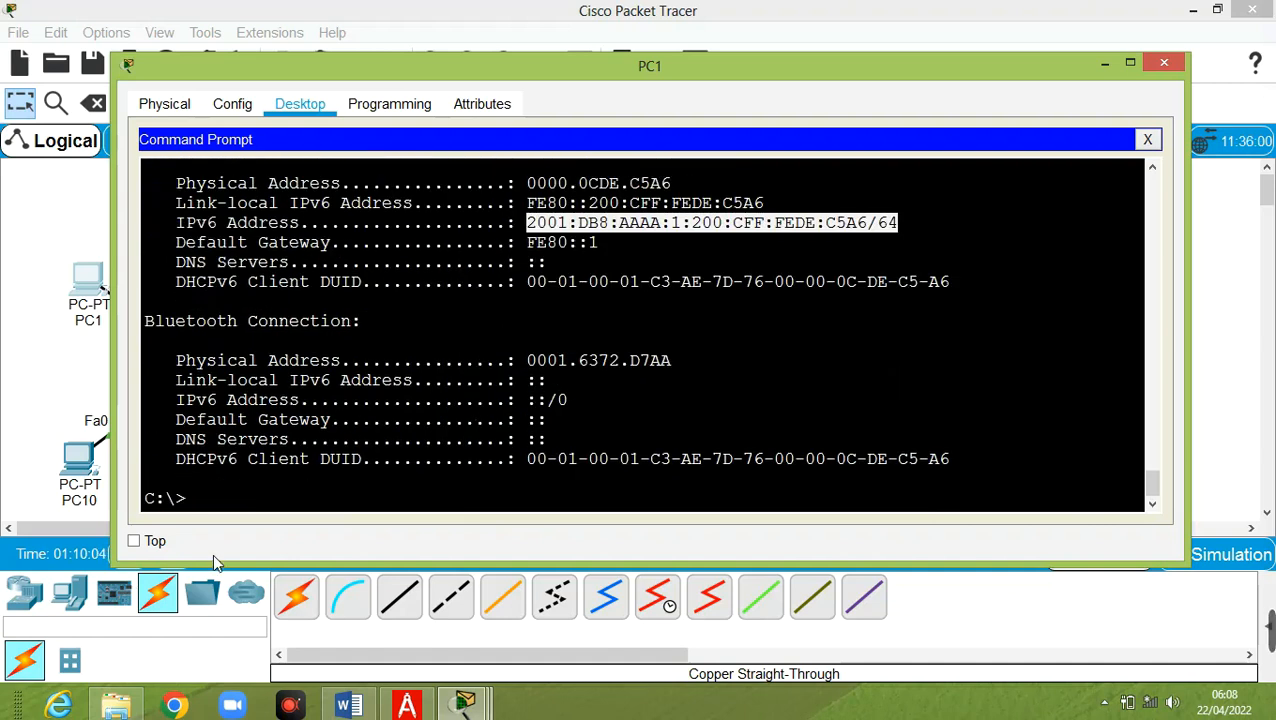
From PC1, ping PC10's pasted link-local address and get replies
{"action": "left_click", "coordinate": [243, 494]}
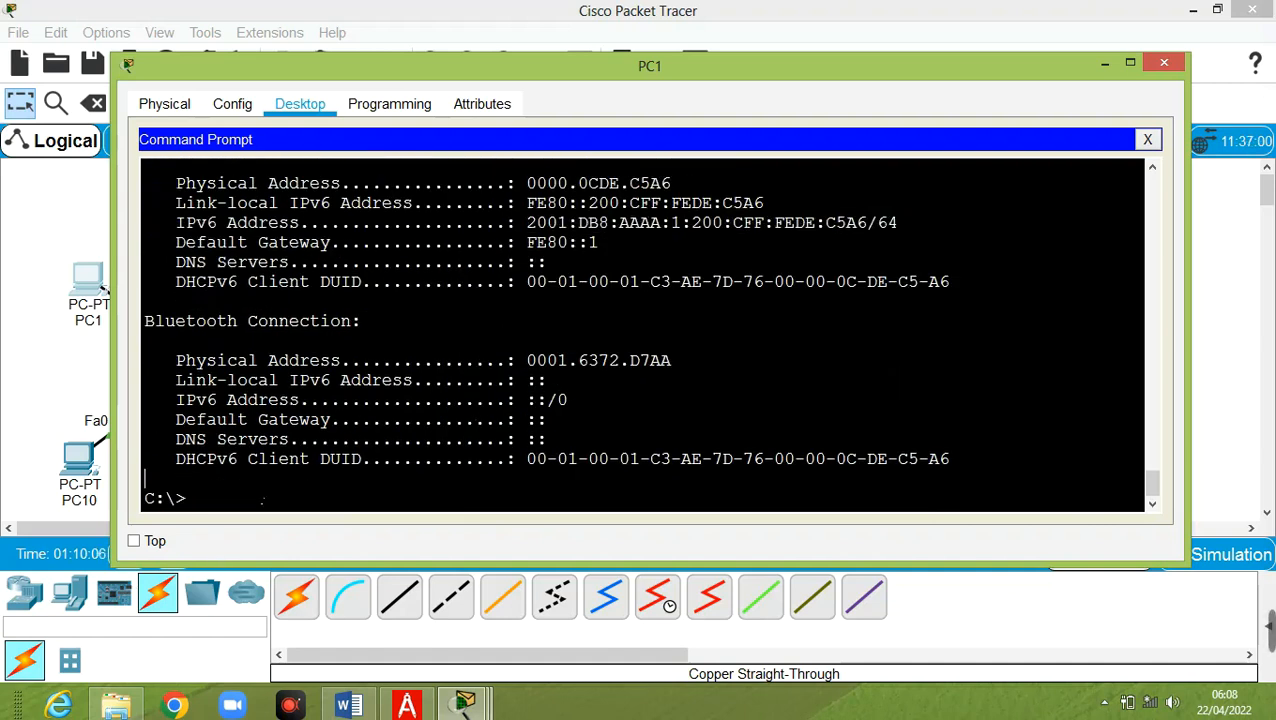
{"action": "type", "text": "ping"}
{"action": "right_click", "coordinate": [260, 504]}
{"action": "left_click", "coordinate": [306, 529]}
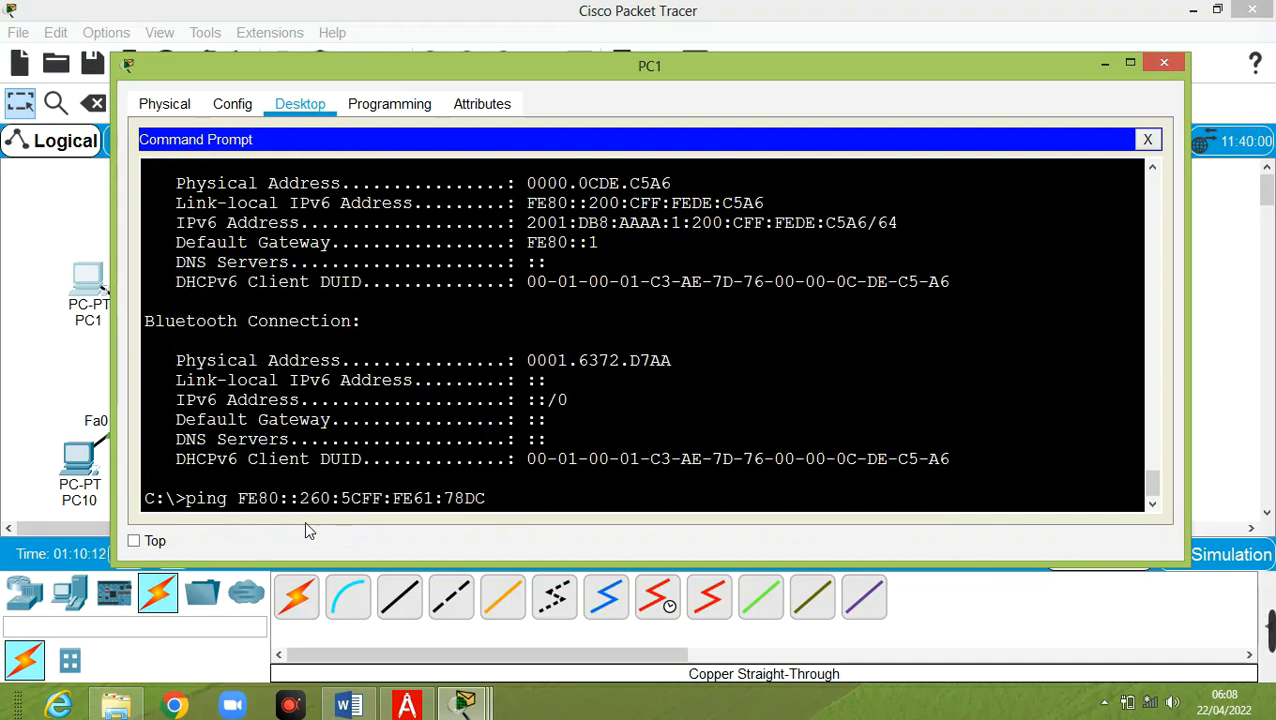
{"action": "left_click_drag", "start_coordinate": [532, 72], "coordinate": [606, 38]}
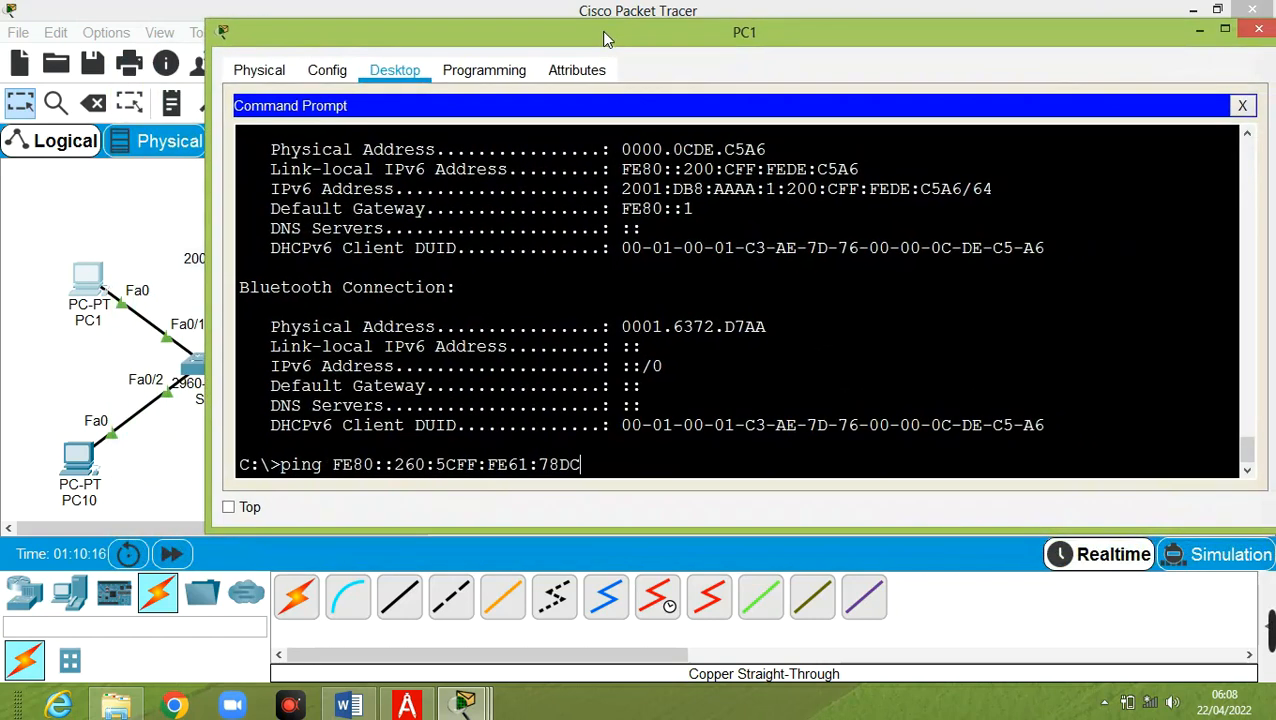
{"action": "key", "text": "Return"}
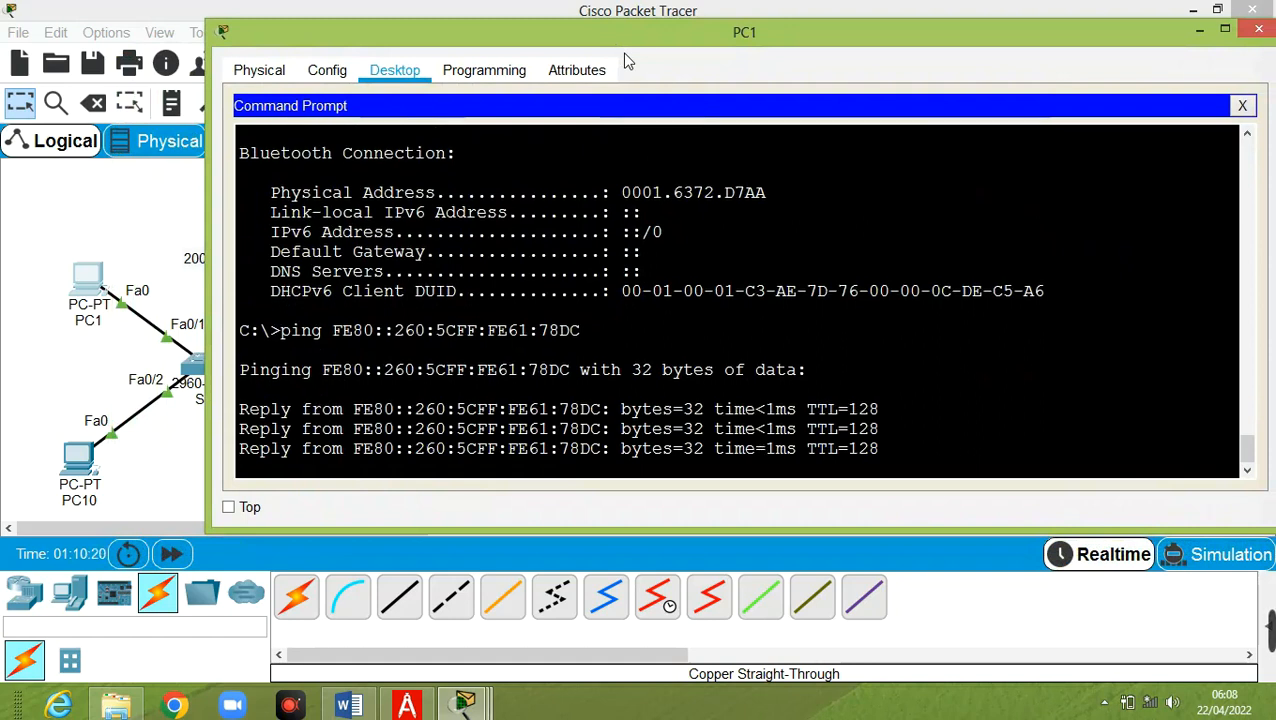
Ping gateway FE80::1 from PC1 with 0% loss, then minimize PC1's window
{"action": "key", "text": "Up"}
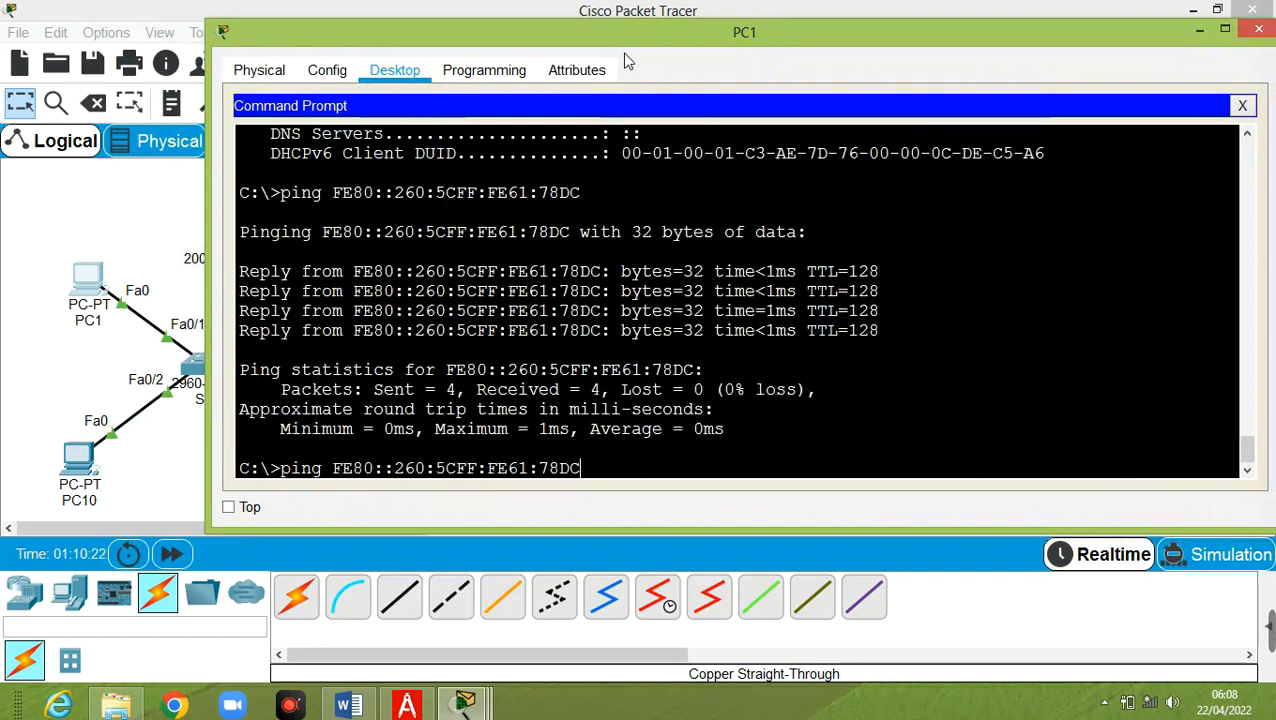
{"action": "key", "text": "BackSpace"}
{"action": "key", "text": "BackSpace"}
{"action": "key", "text": "BackSpace"}
{"action": "key", "text": "BackSpace"}
{"action": "key", "text": "BackSpace"}
{"action": "key", "text": "BackSpace"}
{"action": "key", "text": "BackSpace"}
{"action": "key", "text": "BackSpace"}
{"action": "key", "text": "BackSpace"}
{"action": "key", "text": "BackSpace"}
{"action": "key", "text": "BackSpace"}
{"action": "key", "text": "BackSpace"}
{"action": "key", "text": "BackSpace"}
{"action": "key", "text": "BackSpace"}
{"action": "key", "text": "BackSpace"}
{"action": "key", "text": "BackSpace"}
{"action": "key", "text": "BackSpace"}
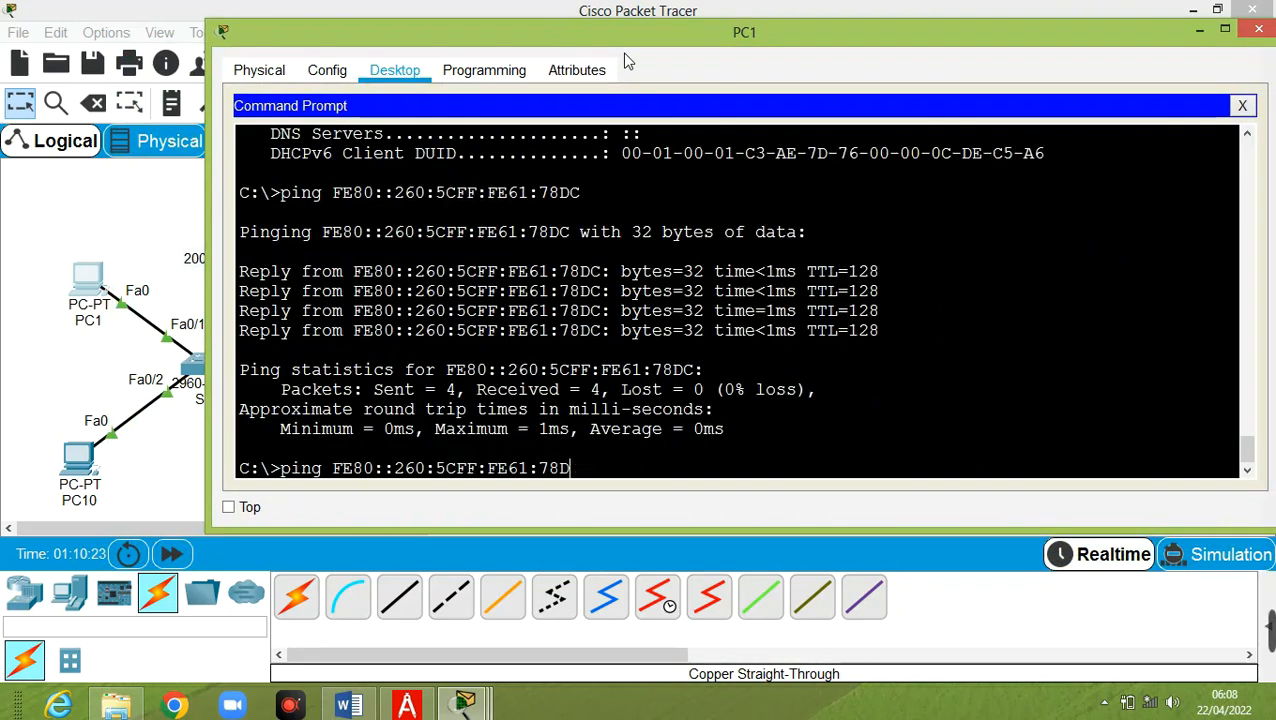
{"action": "key", "text": "BackSpace"}
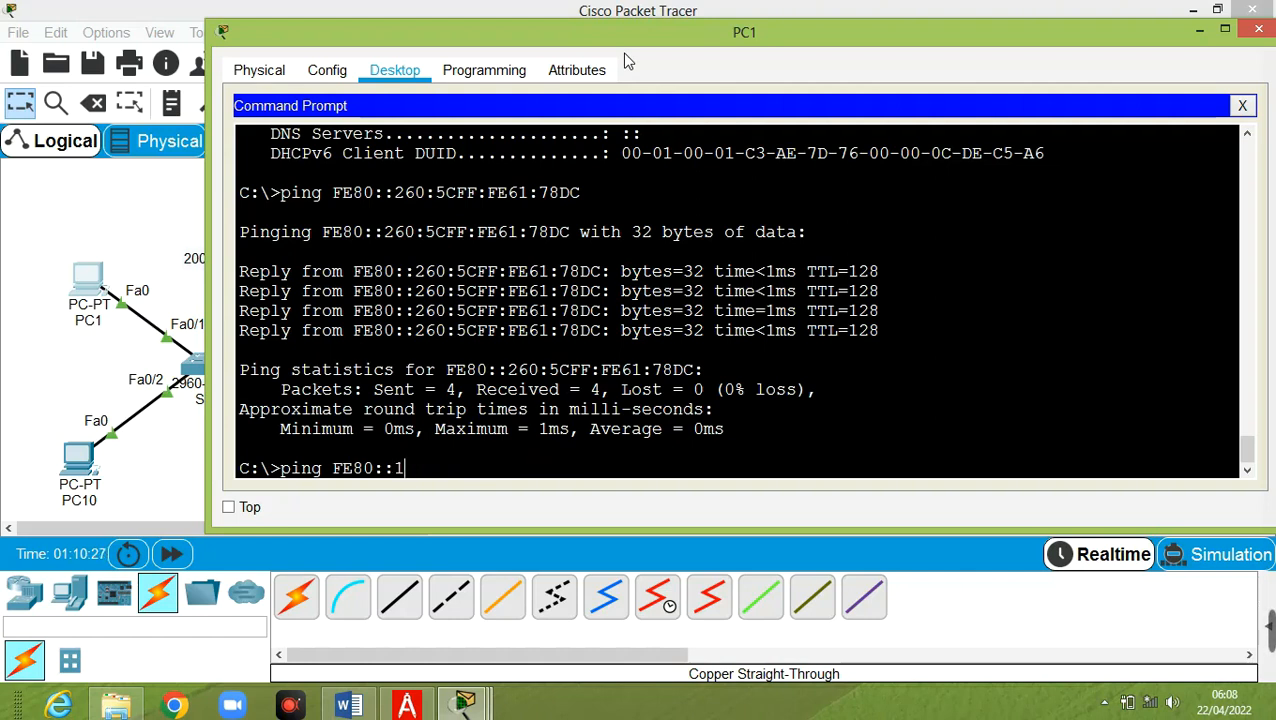
{"action": "type", "text": "1"}
{"action": "key", "text": "Return"}
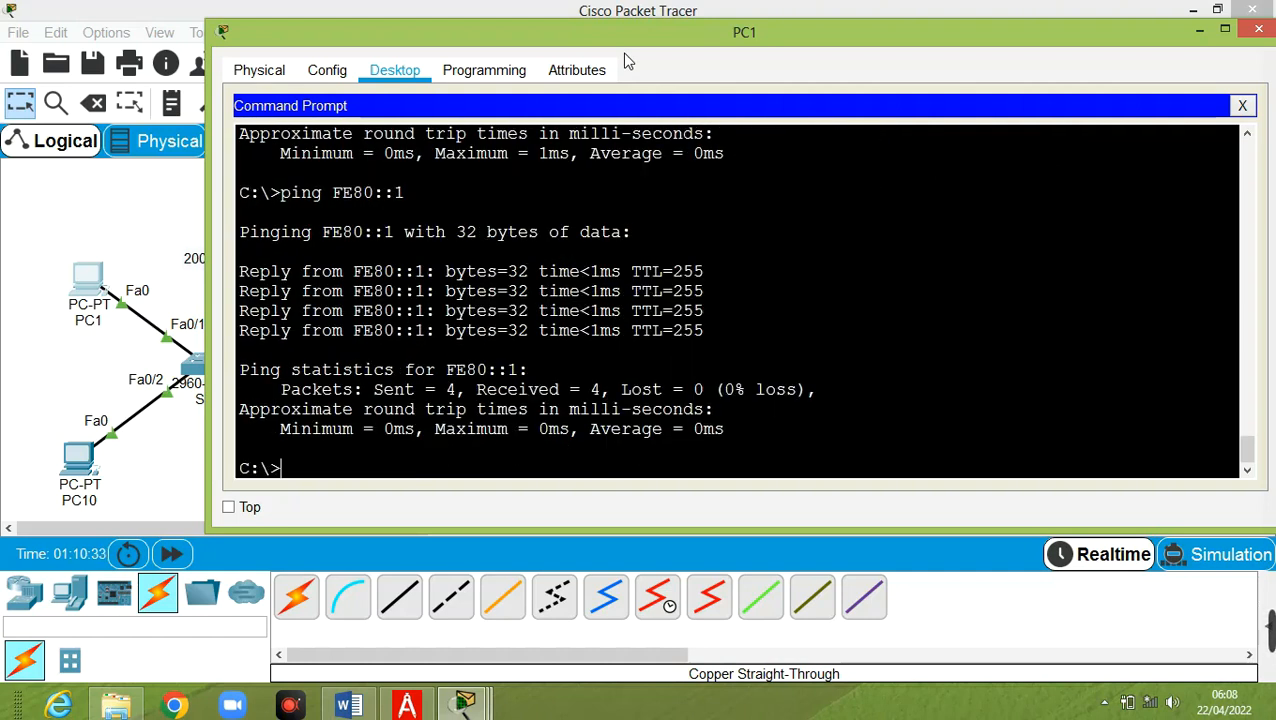
{"action": "left_click", "coordinate": [1200, 30]}
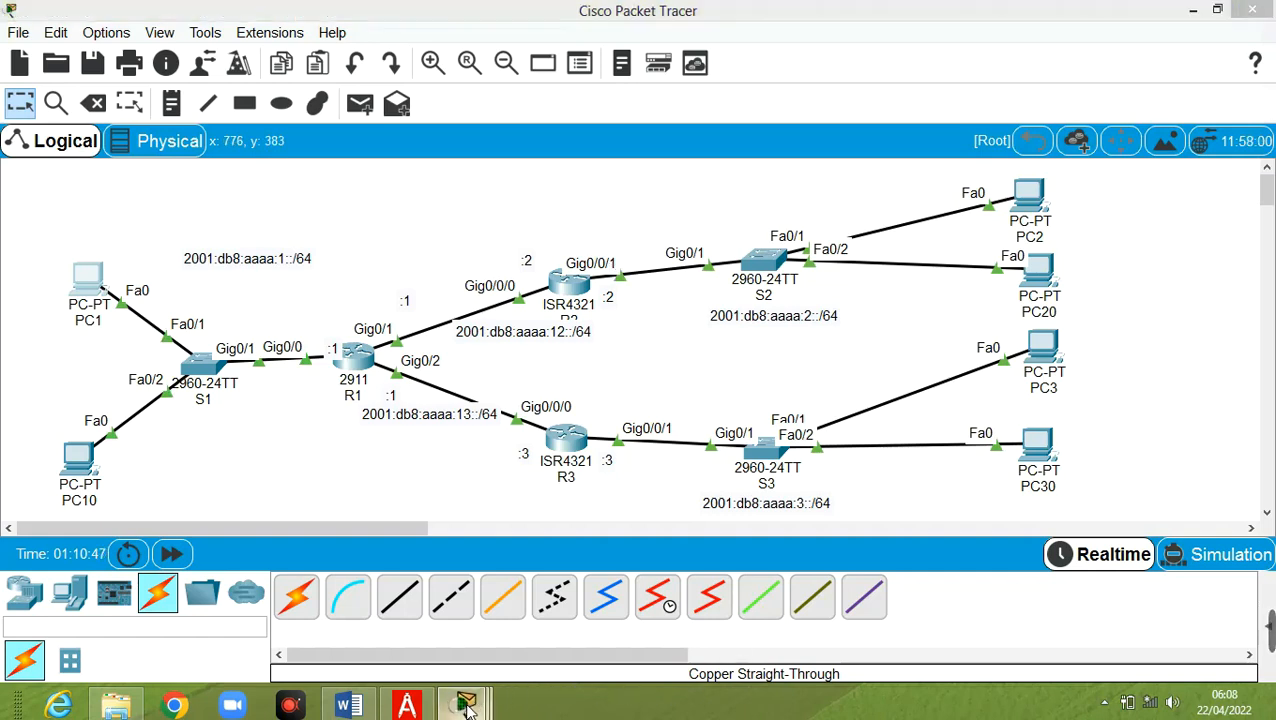
From PC1, ping FE80::2, which times out with 100% loss
{"action": "mouse_move", "coordinate": [472, 705]}
{"action": "left_click", "coordinate": [938, 622]}
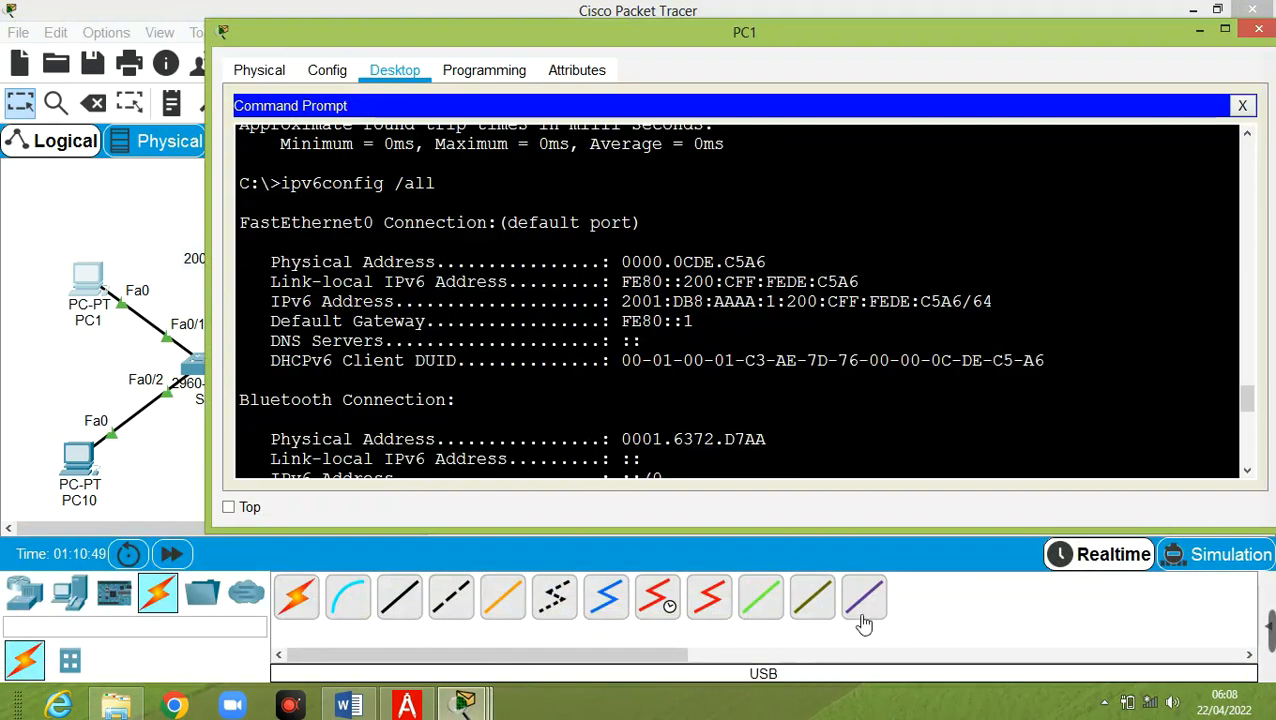
{"action": "scroll", "coordinate": [843, 457], "scroll_direction": "down", "scroll_amount": 12}
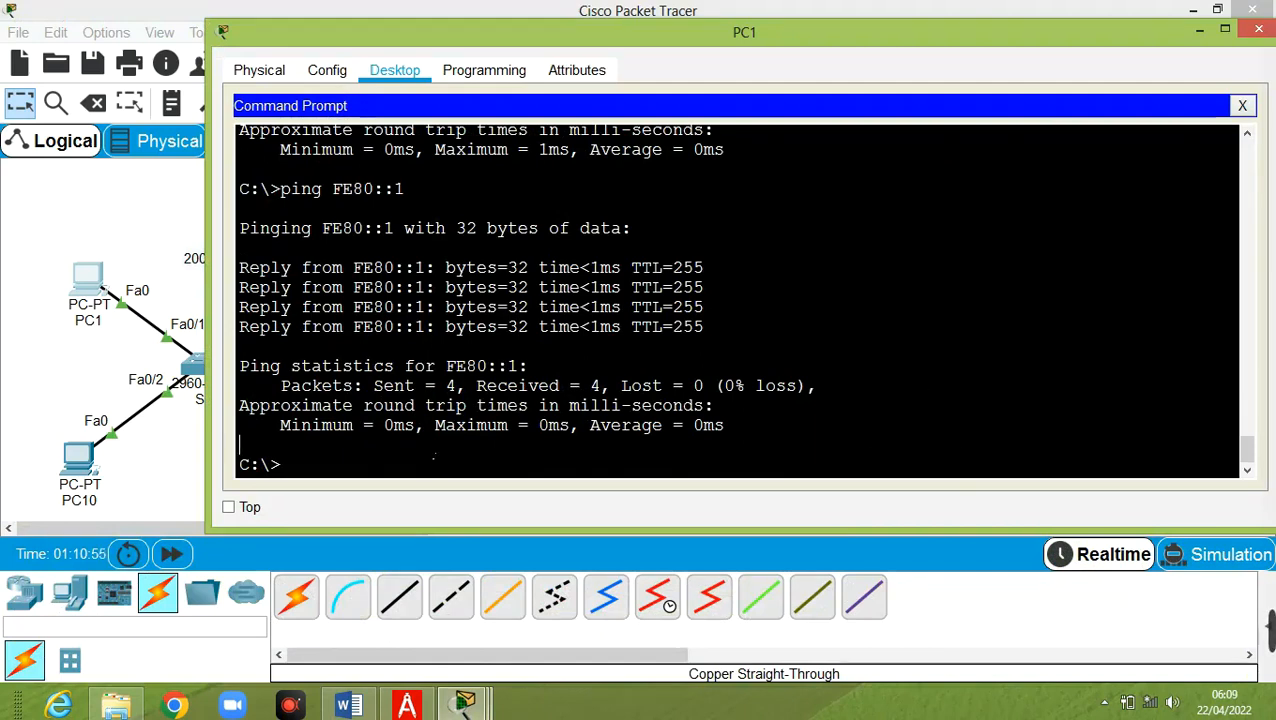
{"action": "key", "text": "Up"}
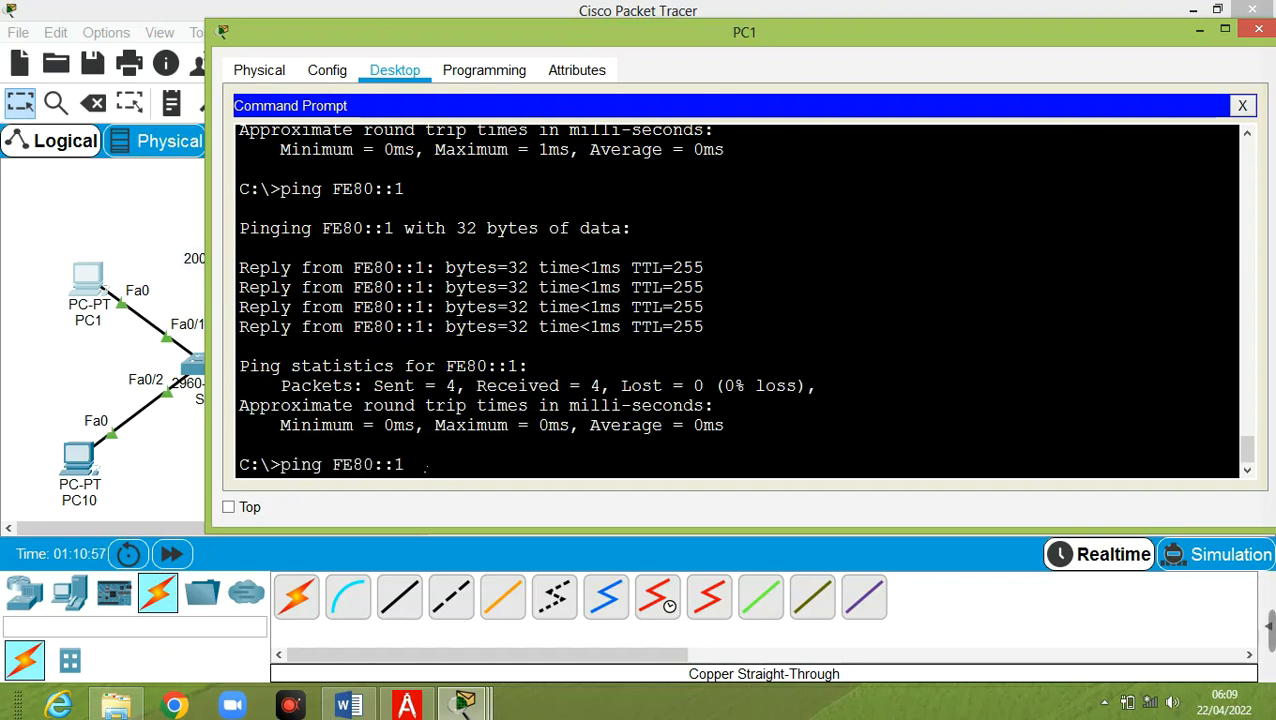
{"action": "type", "text": "2"}
{"action": "key", "text": "Return"}
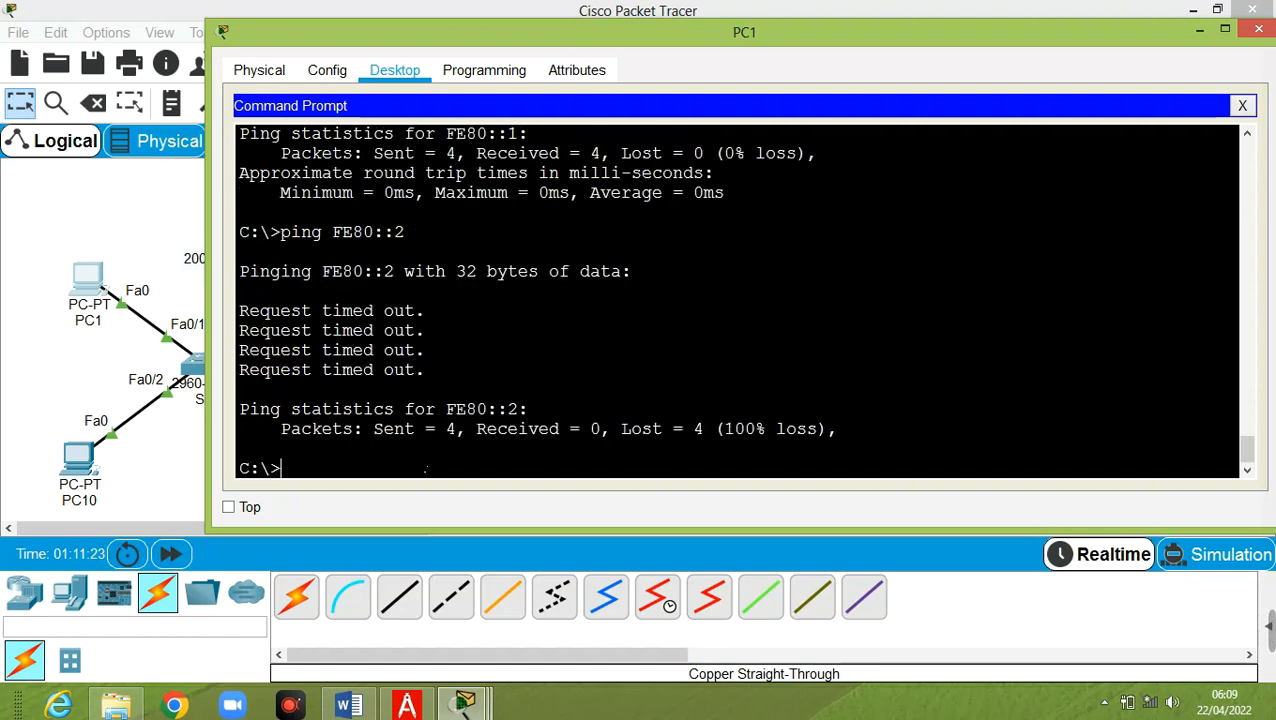
Ping 2001:DB8:AAAA:12::2 from PC1 and get 4 of 4 replies
{"action": "key", "text": "Up"}
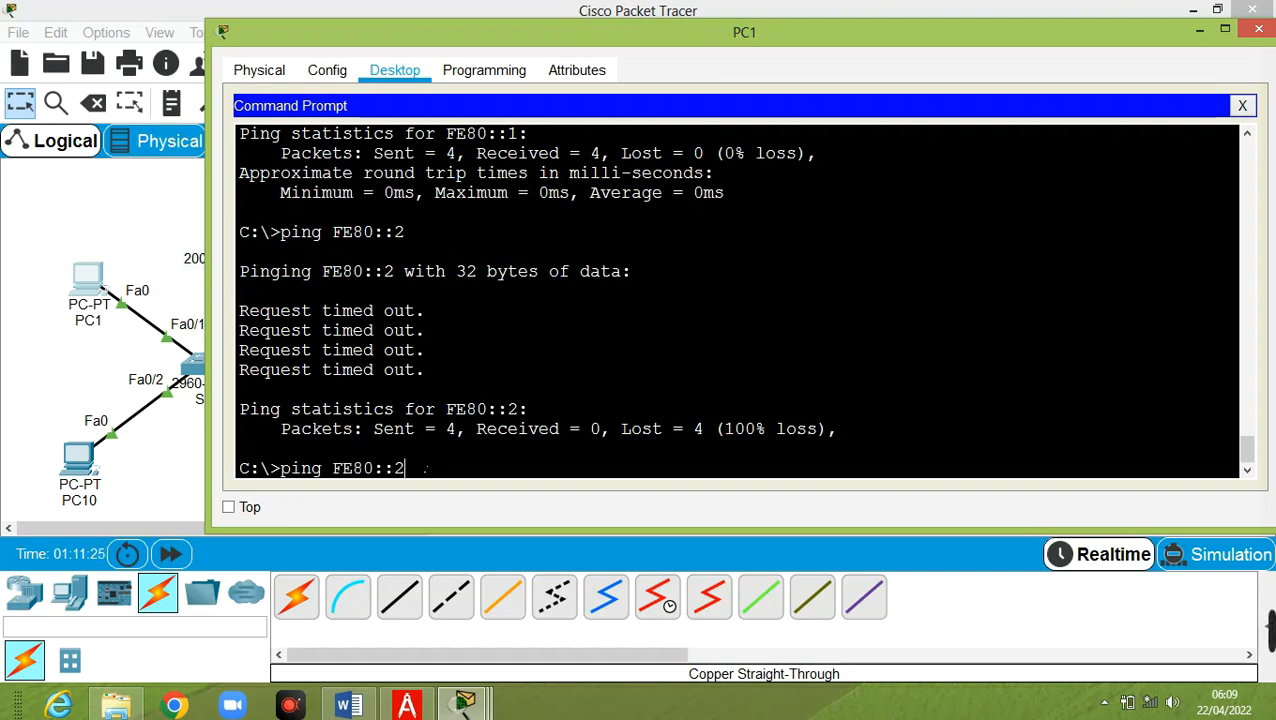
{"action": "key", "text": "BackSpace"}
{"action": "key", "text": "BackSpace"}
{"action": "key", "text": "BackSpace"}
{"action": "key", "text": "BackSpace"}
{"action": "key", "text": "BackSpace"}
{"action": "key", "text": "BackSpace"}
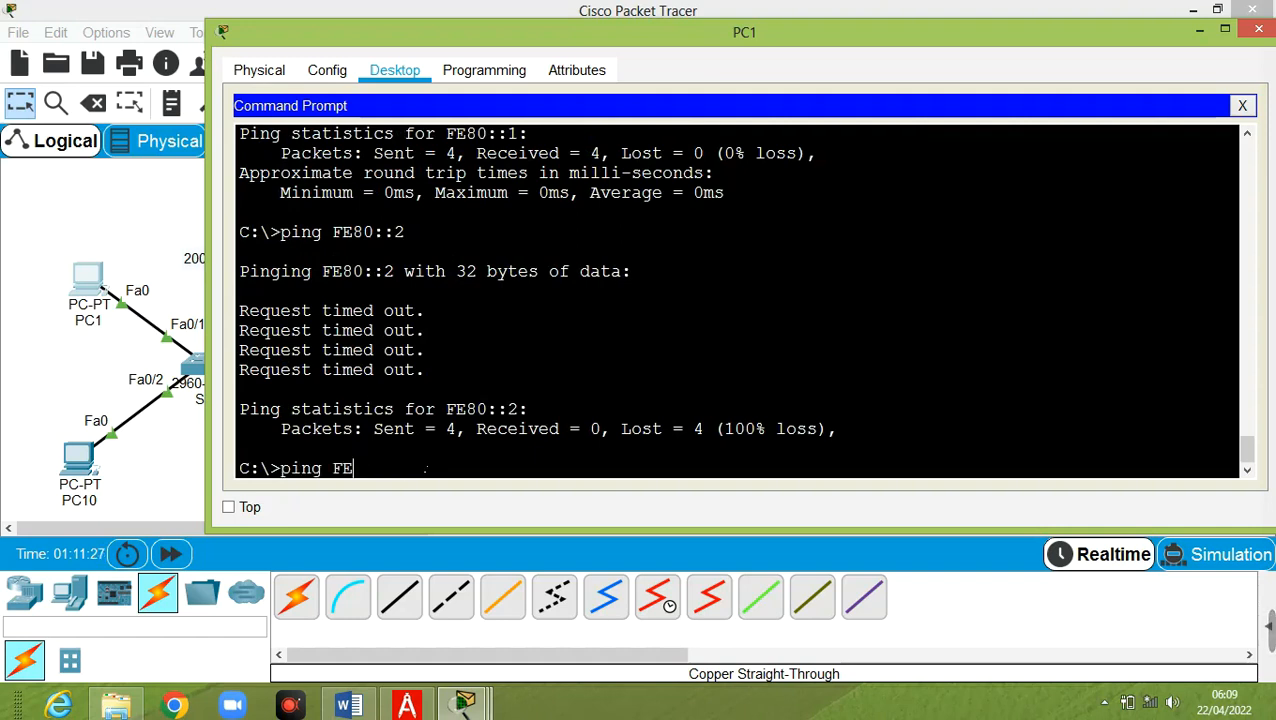
{"action": "key", "text": "BackSpace"}
{"action": "key", "text": "Up"}
{"action": "key", "text": "Up"}
{"action": "key", "text": "Up"}
{"action": "key", "text": "Up"}
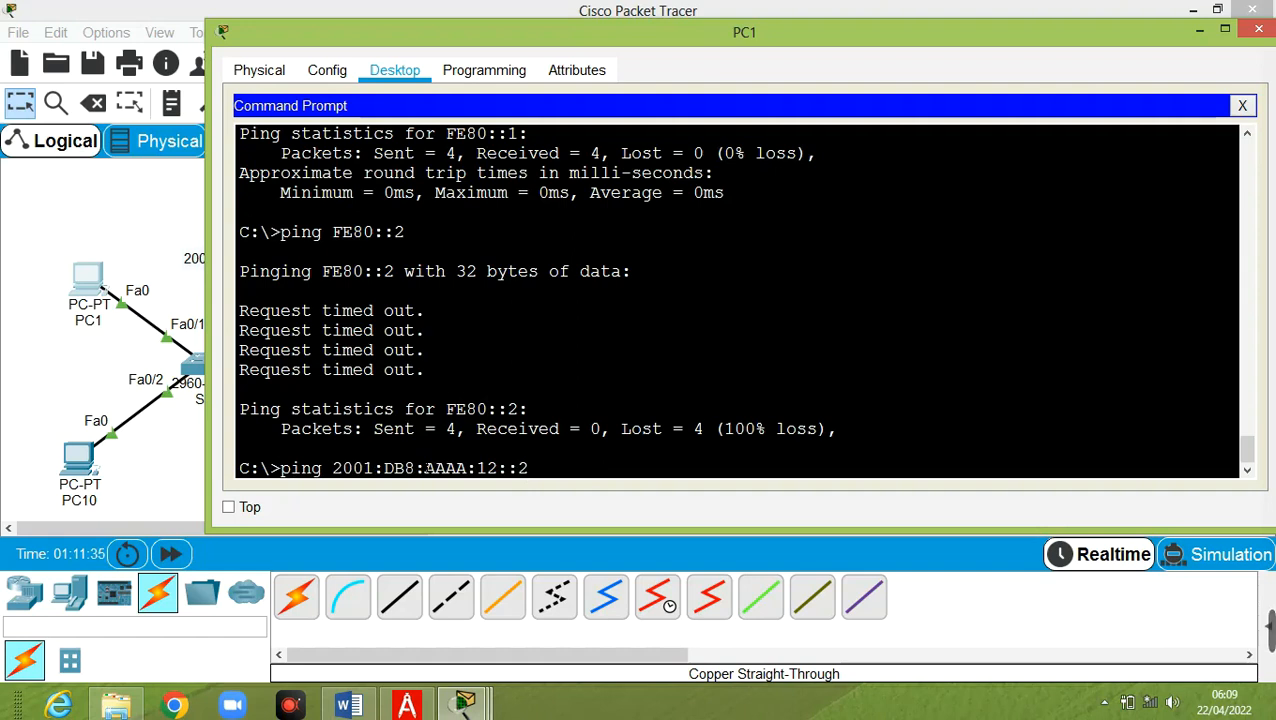
{"action": "key", "text": "Return"}
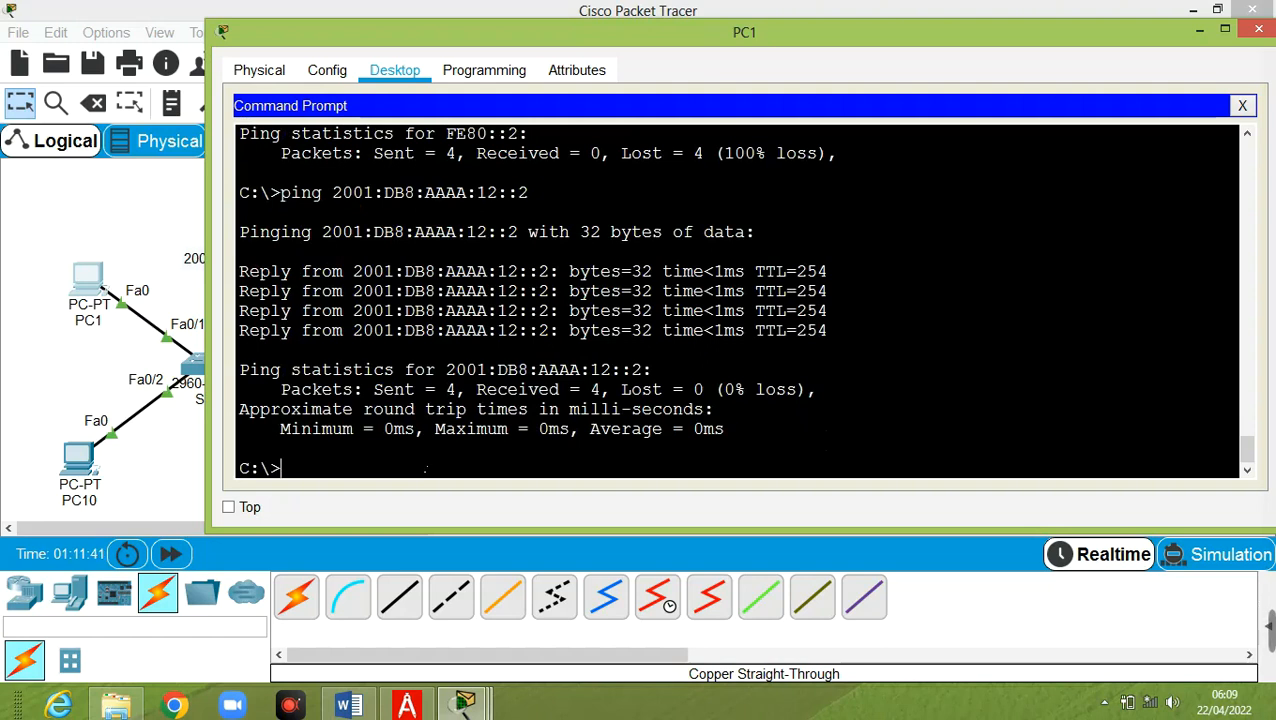
{"action": "key", "text": "Up"}
{"action": "key", "text": "Left"}
{"action": "key", "text": "Left"}
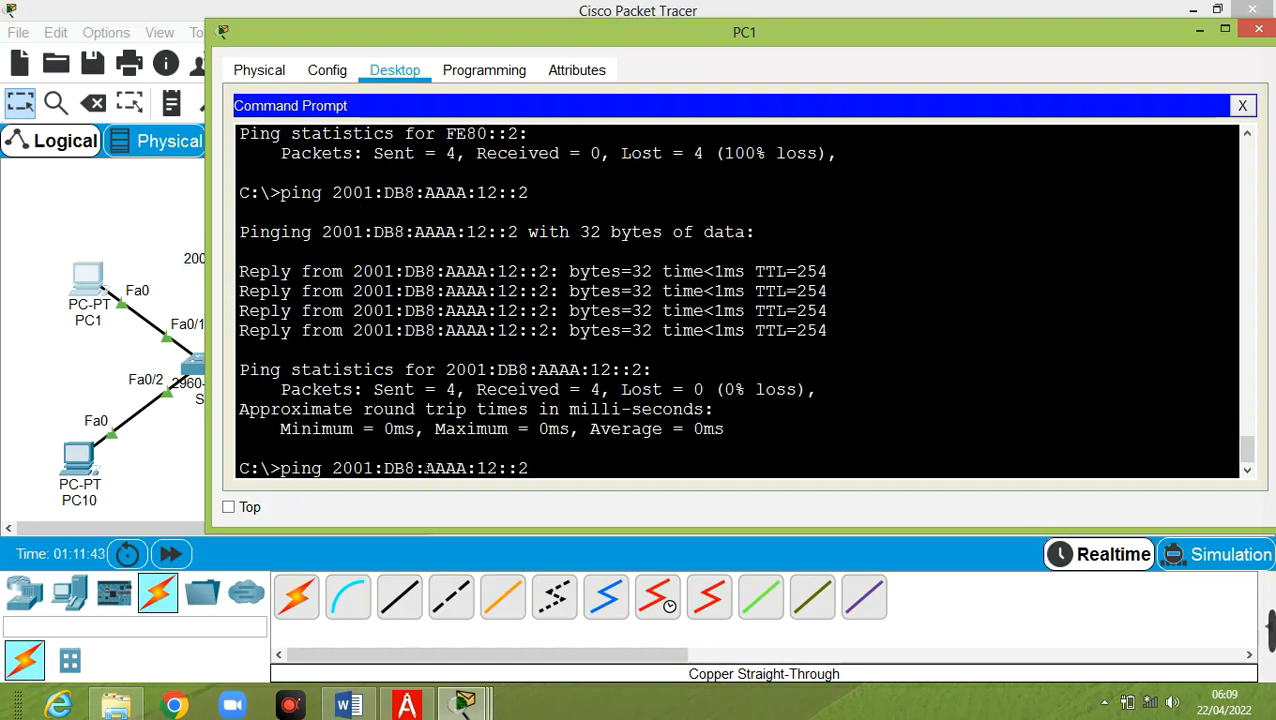
{"action": "left_click", "coordinate": [42, 336]}
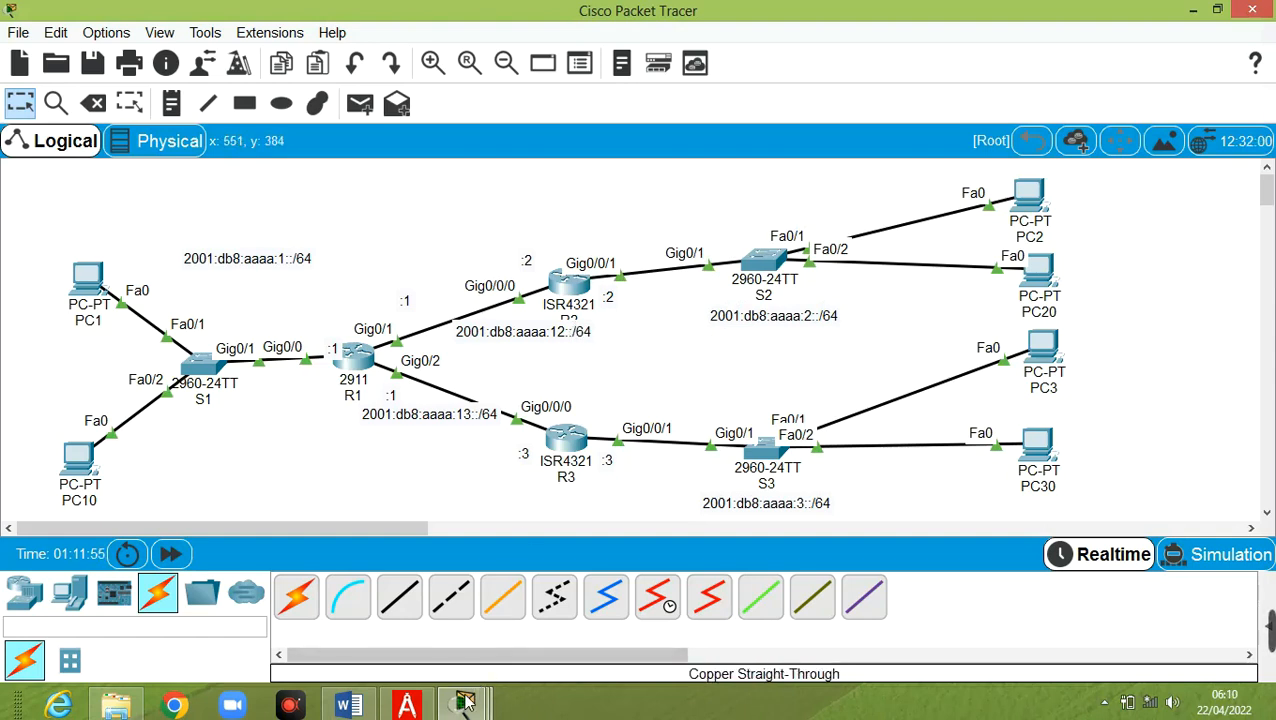
Ping 2001:DB8:AAAA:2::2 from PC1; R1 reports destination host unreachable
{"action": "mouse_move", "coordinate": [464, 705]}
{"action": "left_click", "coordinate": [920, 640]}
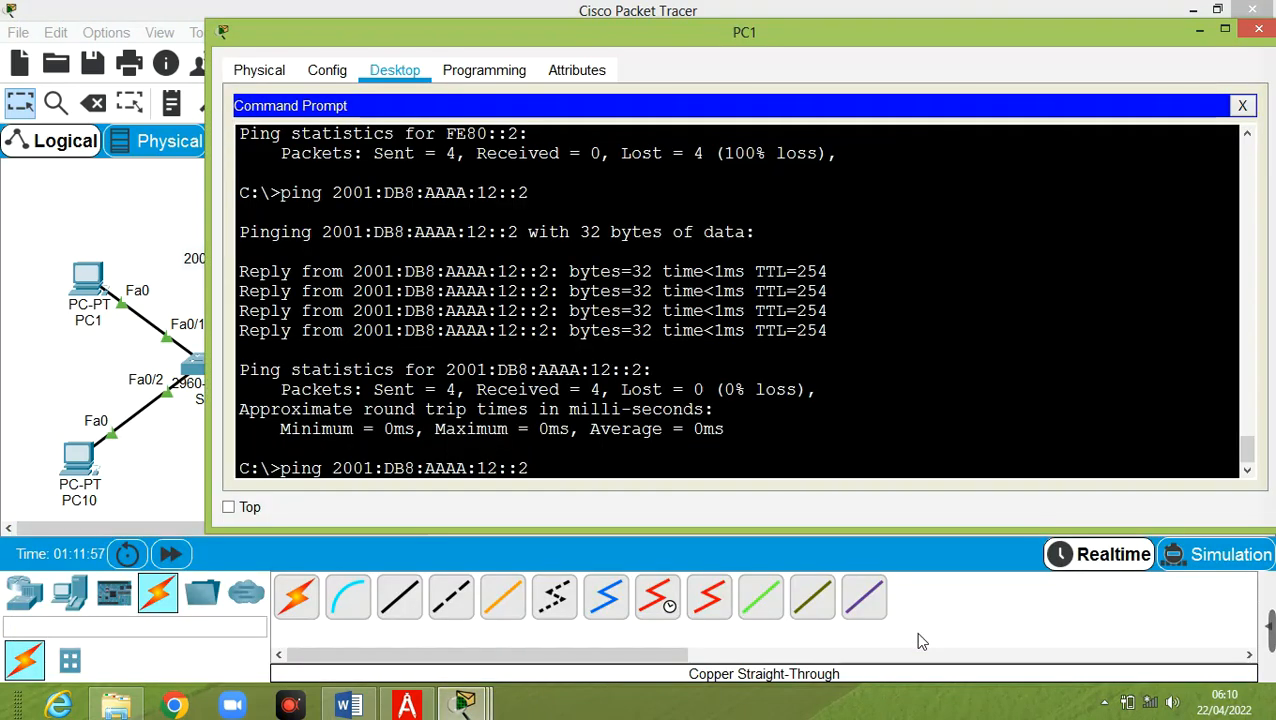
{"action": "key", "text": "BackSpace"}
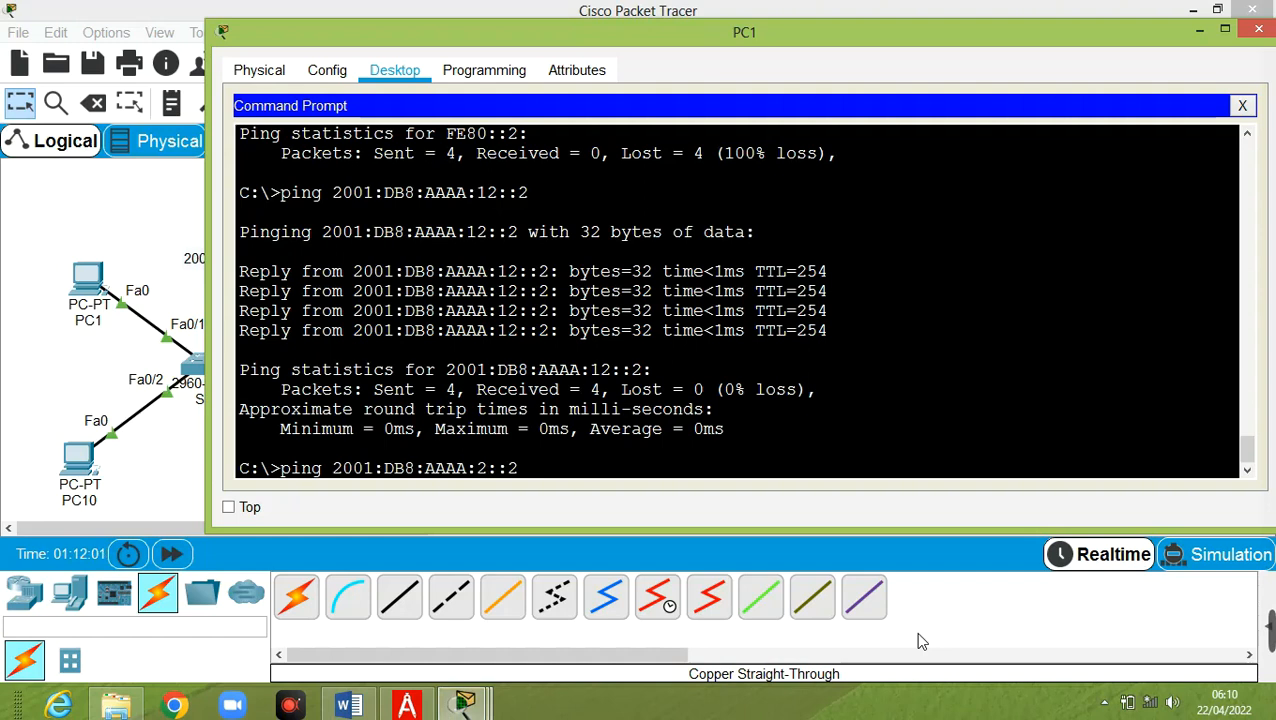
{"action": "key", "text": "Return"}
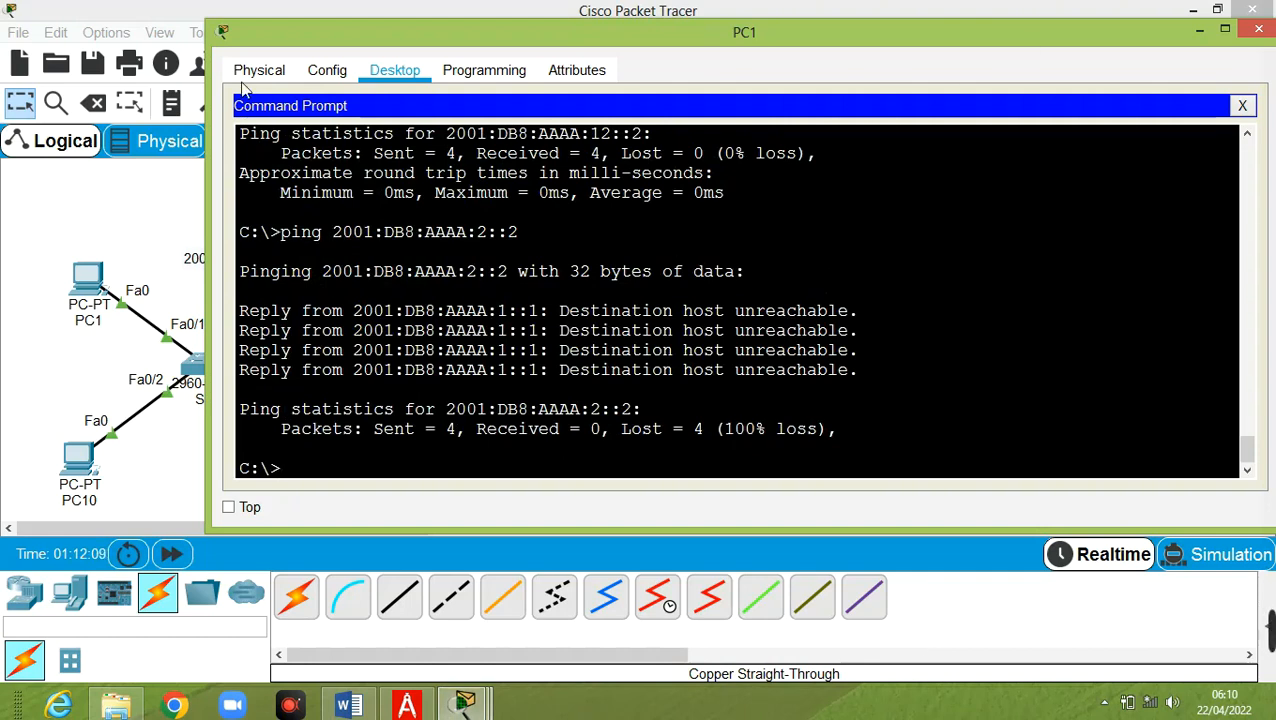
{"action": "left_click", "coordinate": [40, 245]}
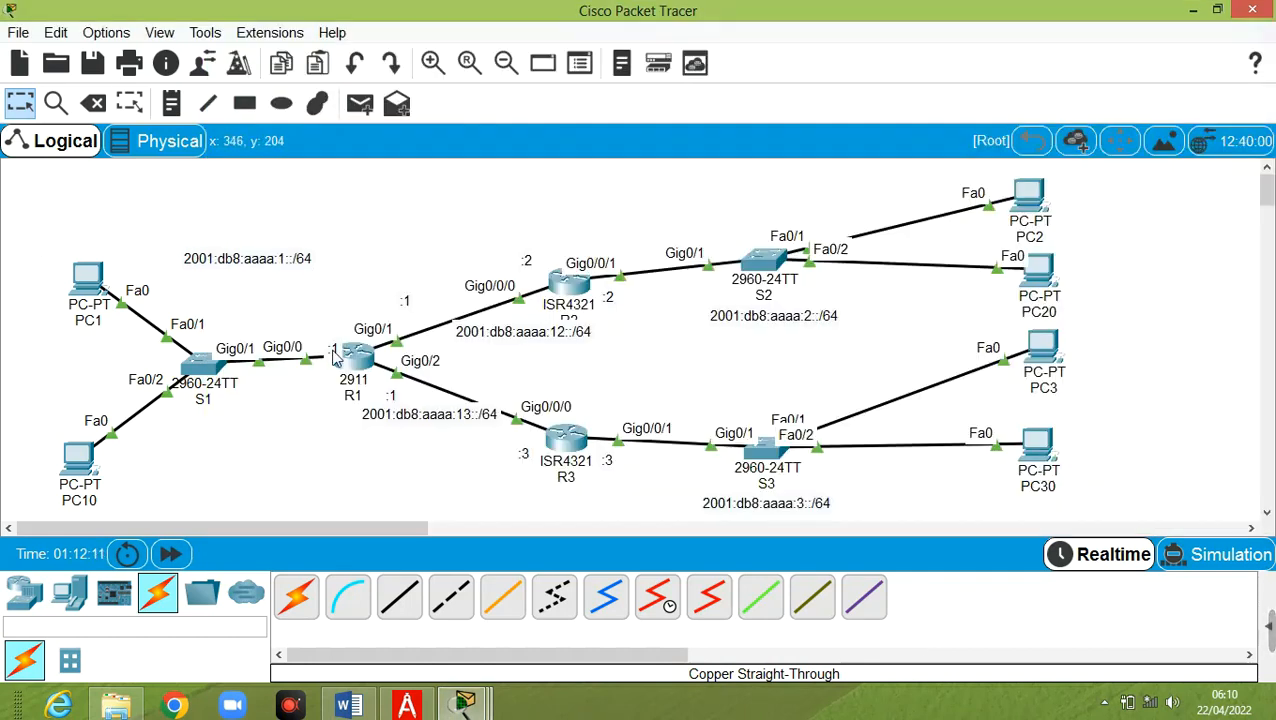
{"action": "mouse_move", "coordinate": [362, 360]}
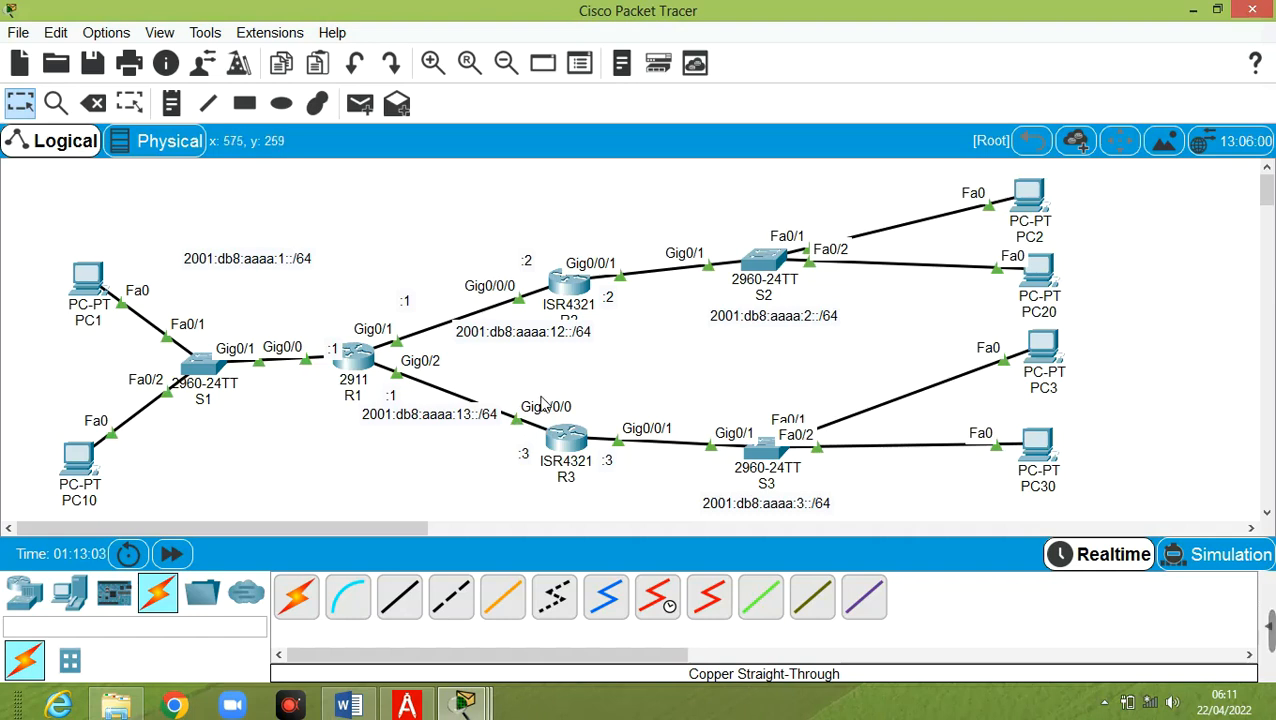
On R1, enter 'ipv6 route 2001:db8:aaaa:2::/64 fe80::2', which is rejected as lacking an interface
{"action": "left_click", "coordinate": [358, 360]}
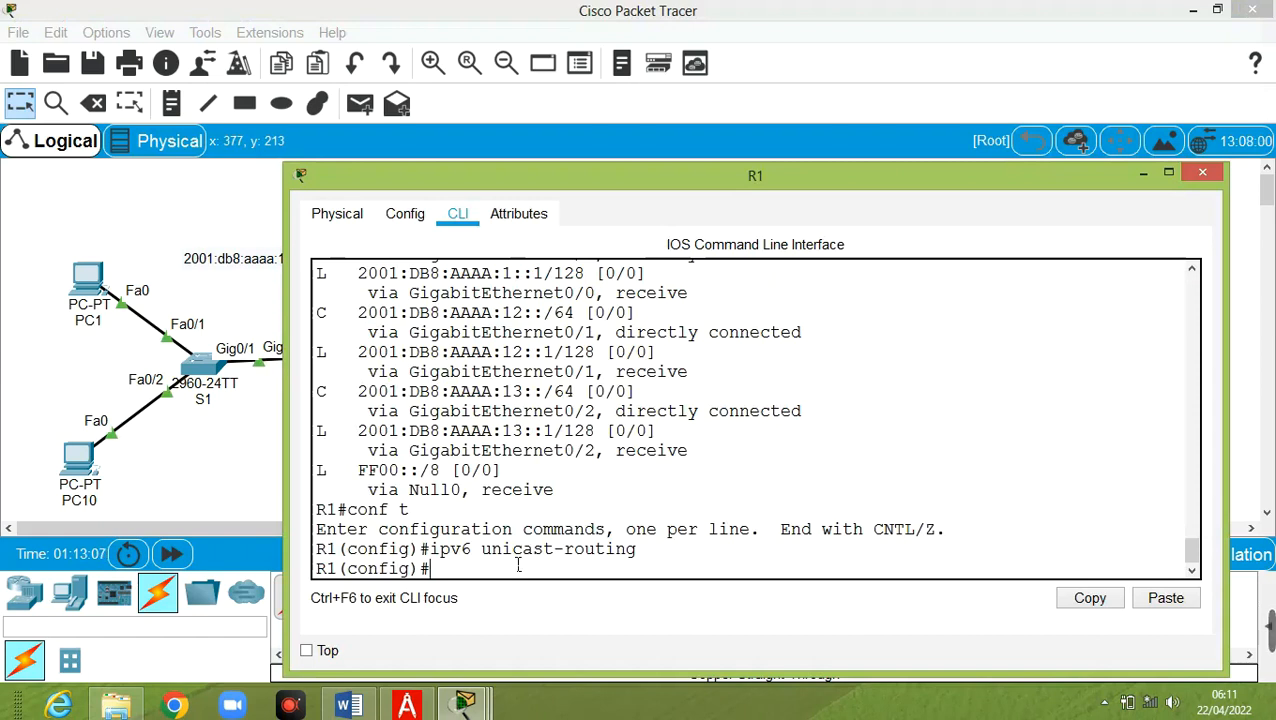
{"action": "type", "text": "ipv6 route"}
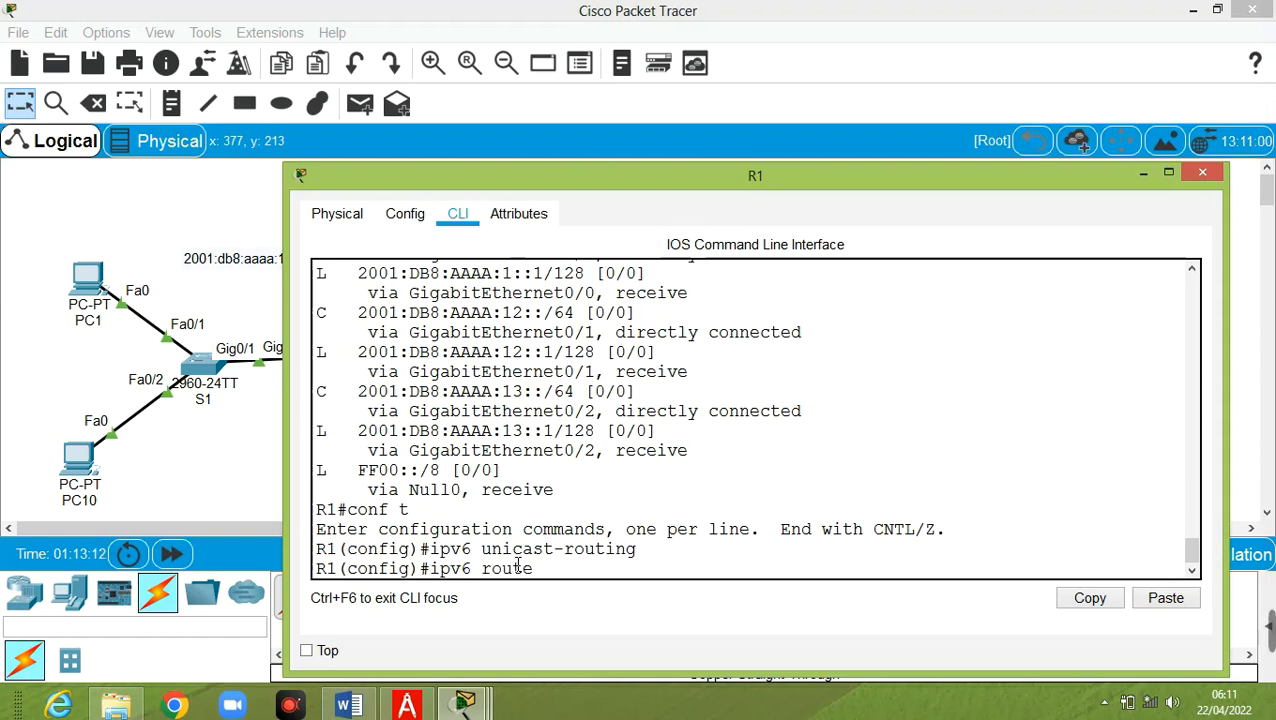
{"action": "type", "text": " 2000"}
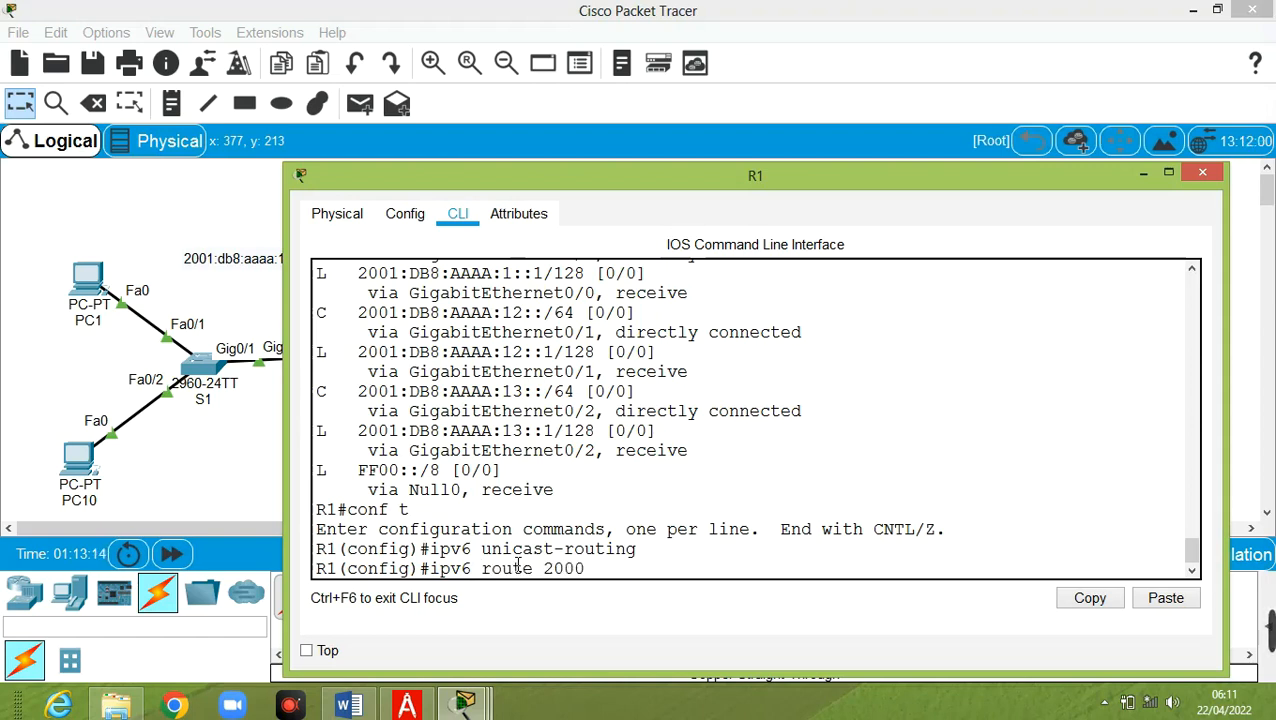
{"action": "key", "text": "BackSpace"}
{"action": "type", "text": "1:db8"}
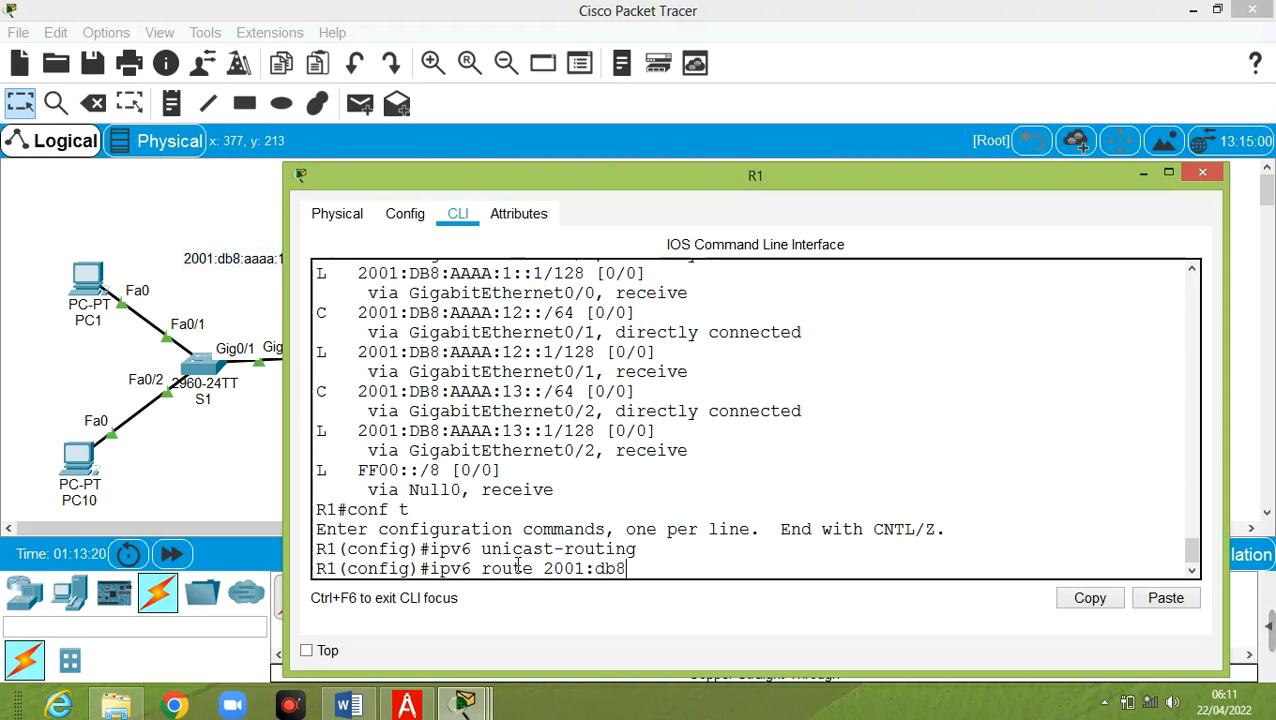
{"action": "type", "text": "::"}
{"action": "type", "text": ":"}
{"action": "type", "text": "aaaa"}
{"action": "type", "text": ":"}
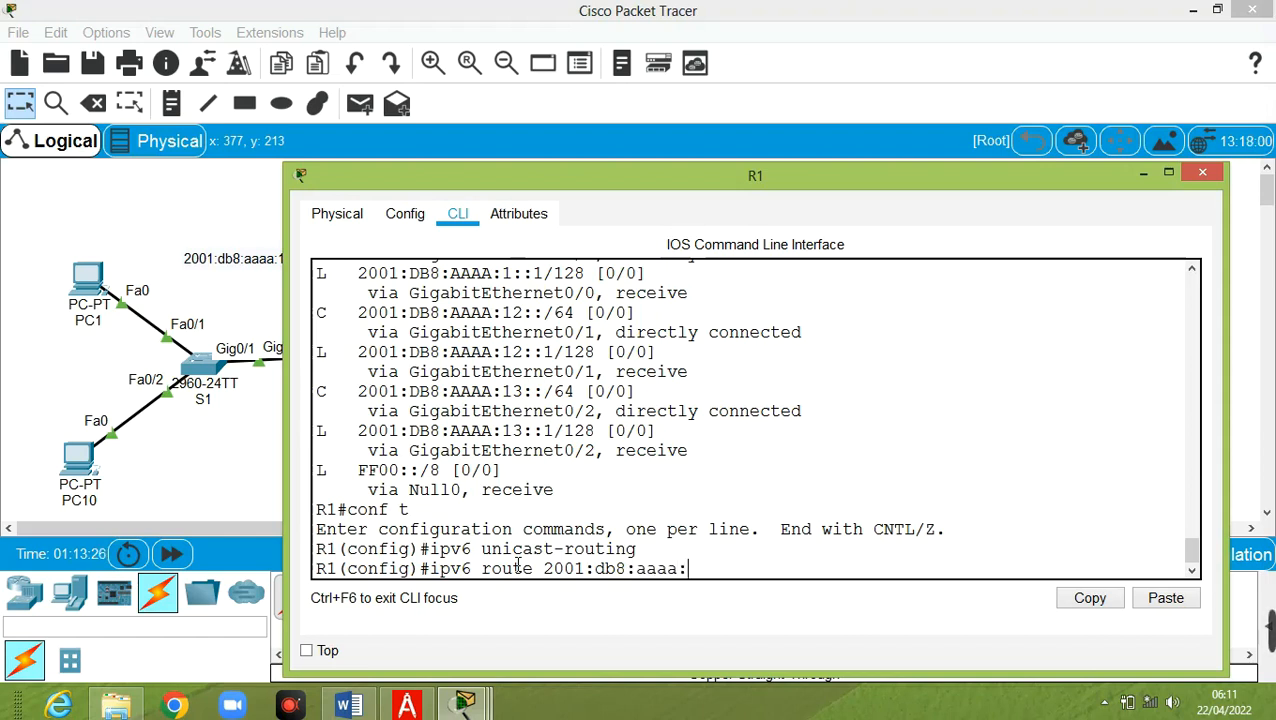
{"action": "type", "text": "2::/64"}
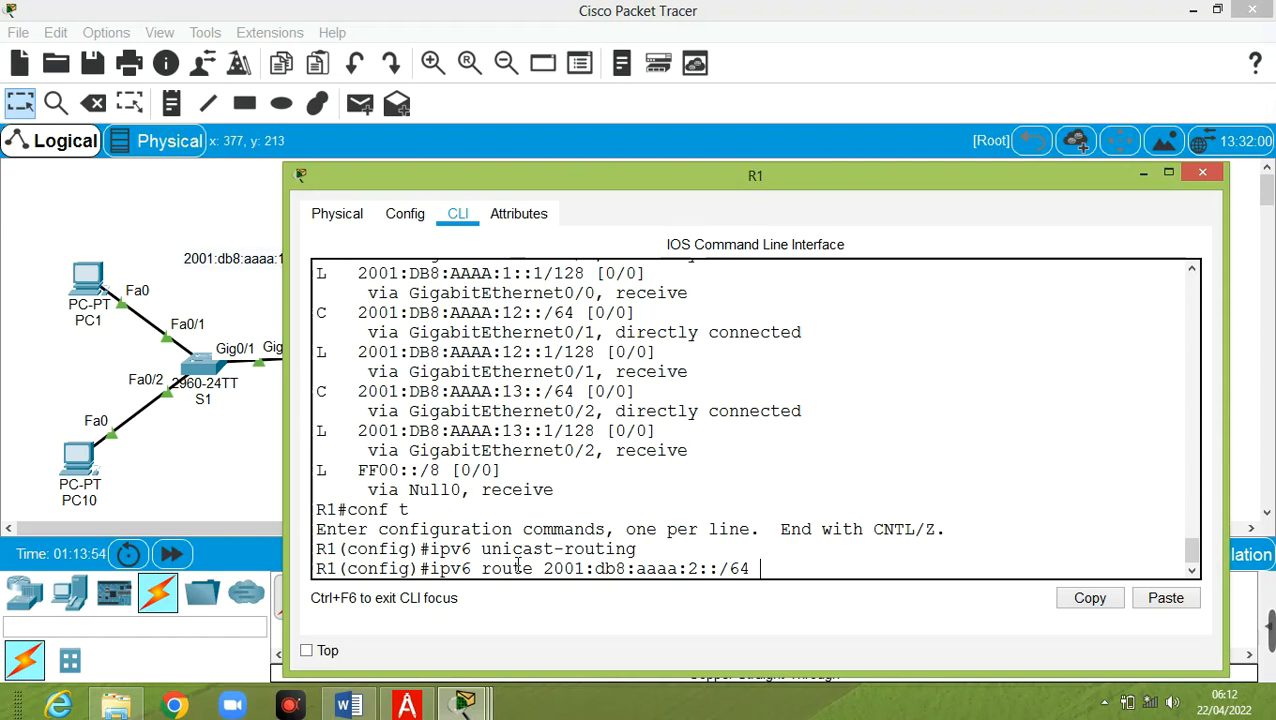
{"action": "left_click", "coordinate": [1143, 175]}
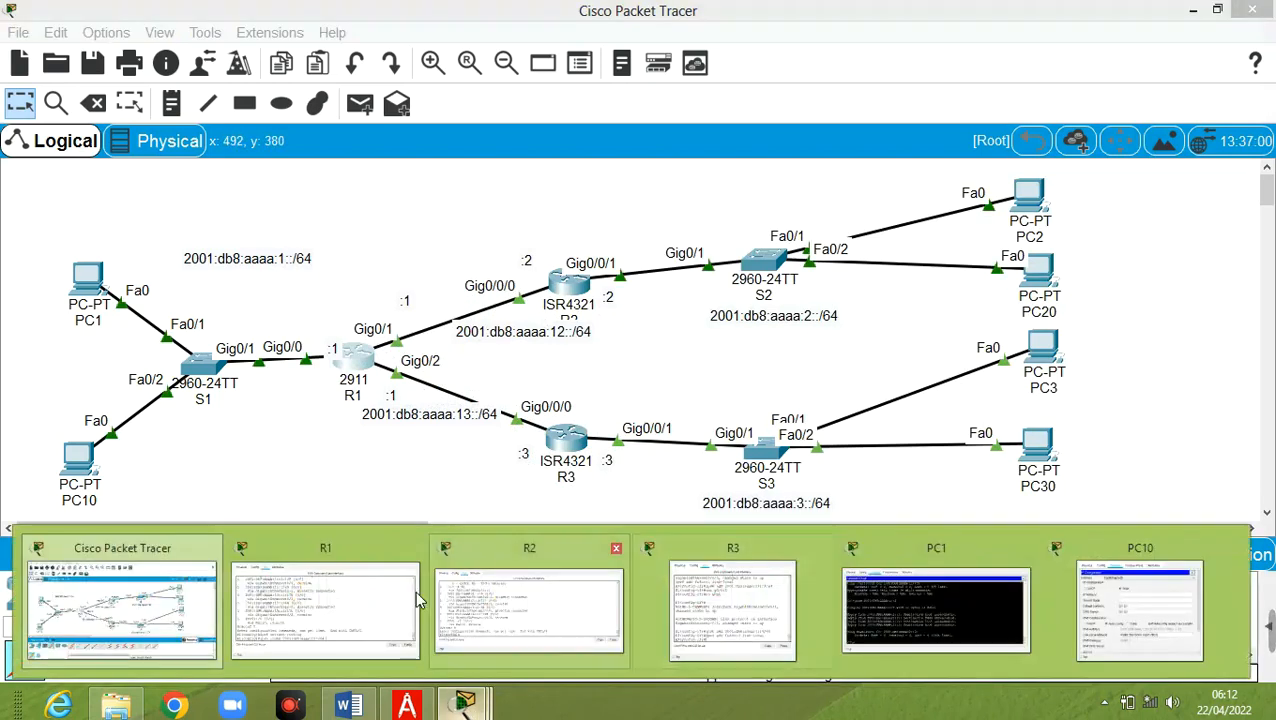
{"action": "left_click", "coordinate": [370, 616]}
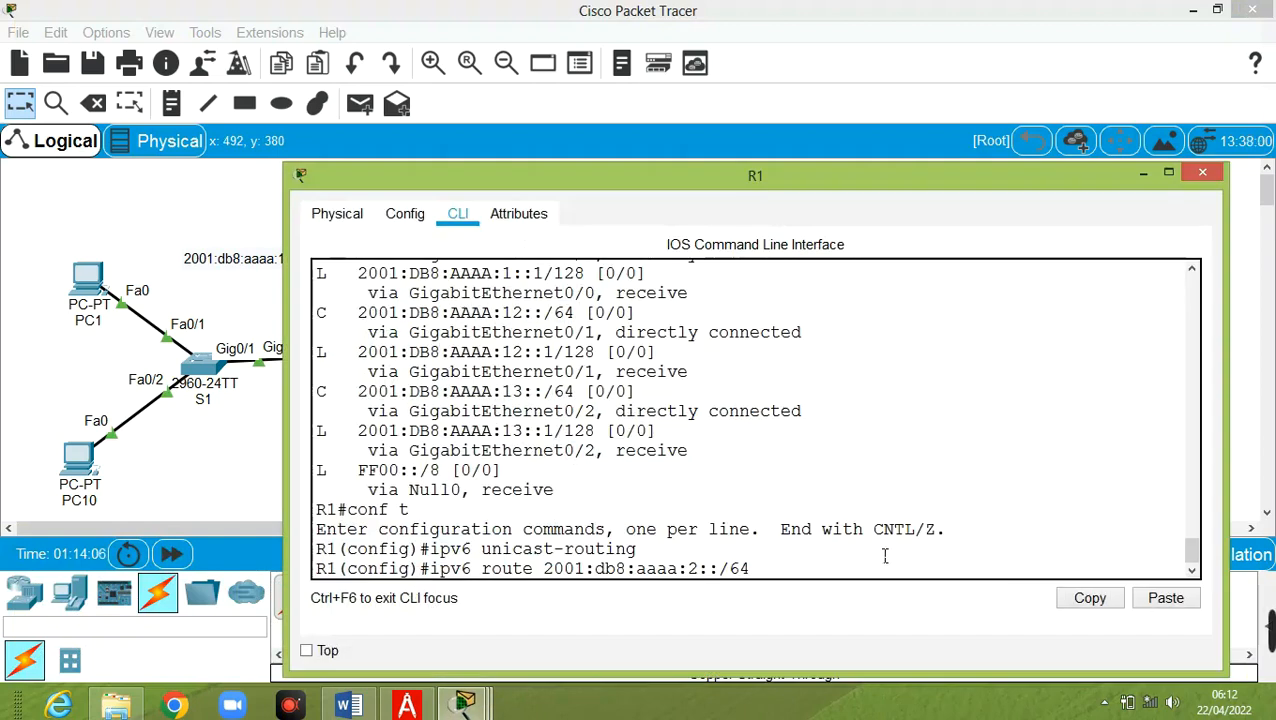
{"action": "type", "text": "fe80::2"}
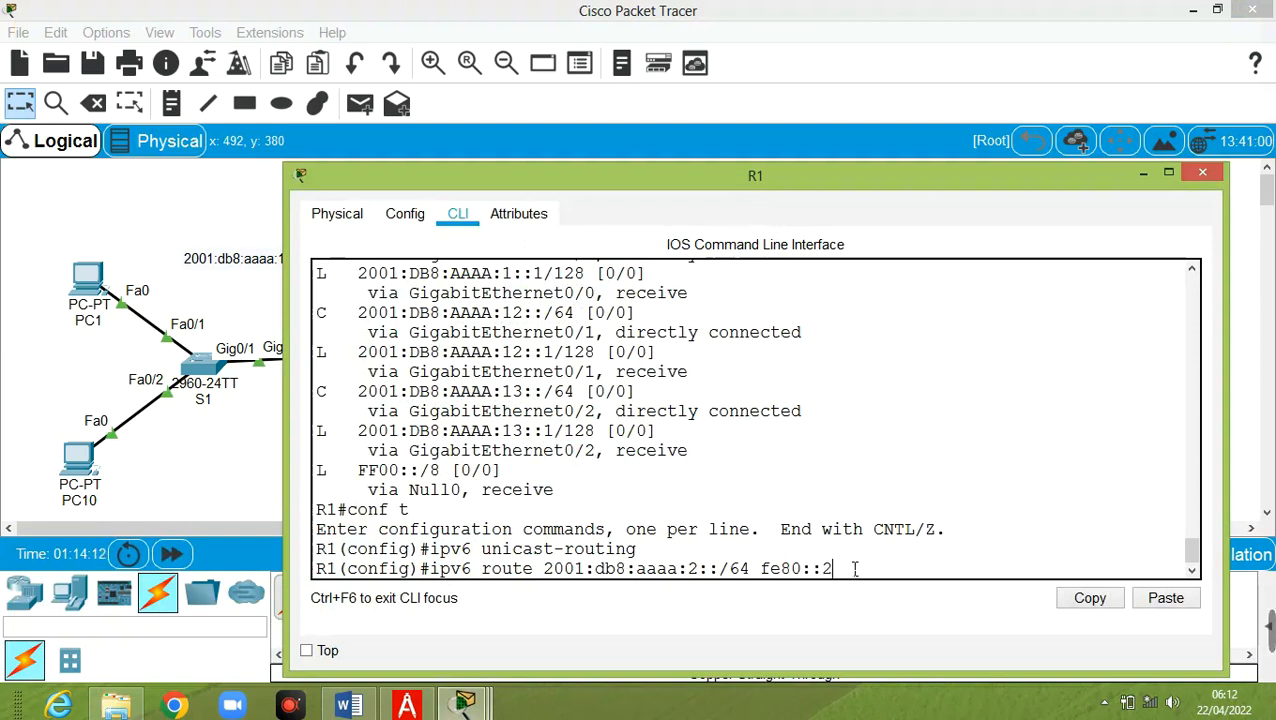
{"action": "key", "text": "Return"}
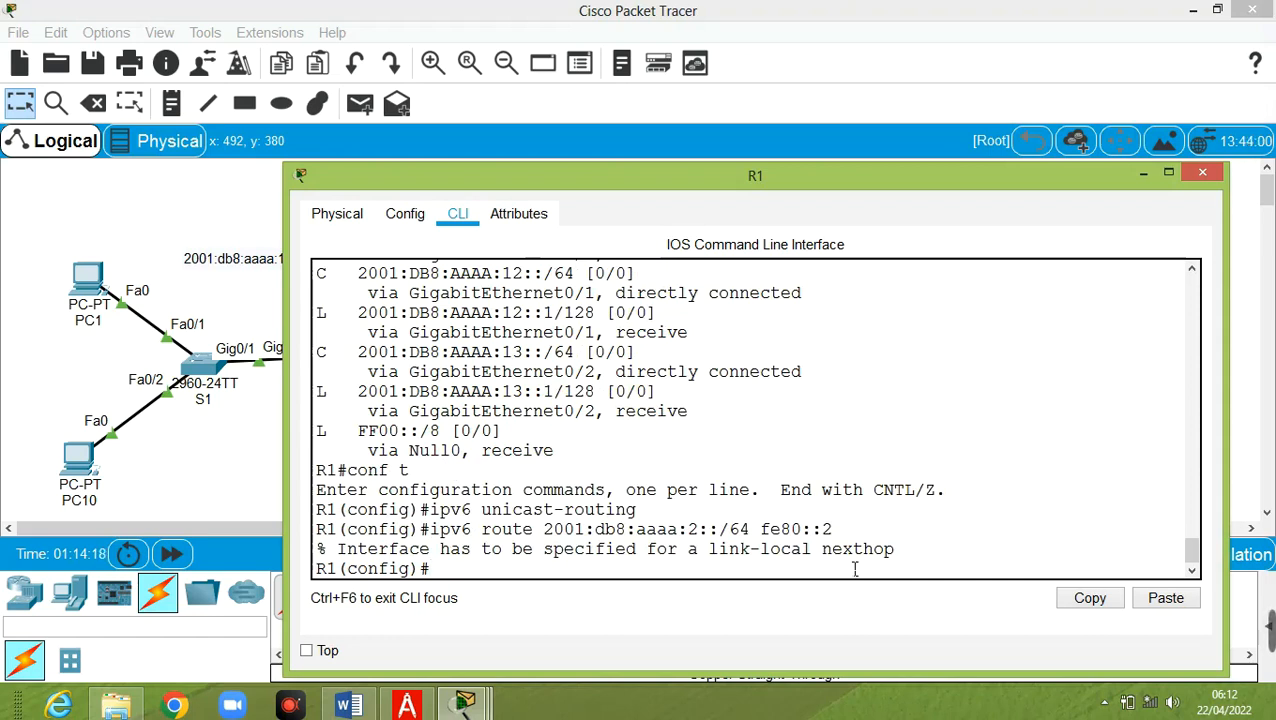
Re-enter R1's route to 2001:db8:aaaa:2::/64 with exit interface g0/1 and next hop fe80::2
{"action": "key", "text": "Up"}
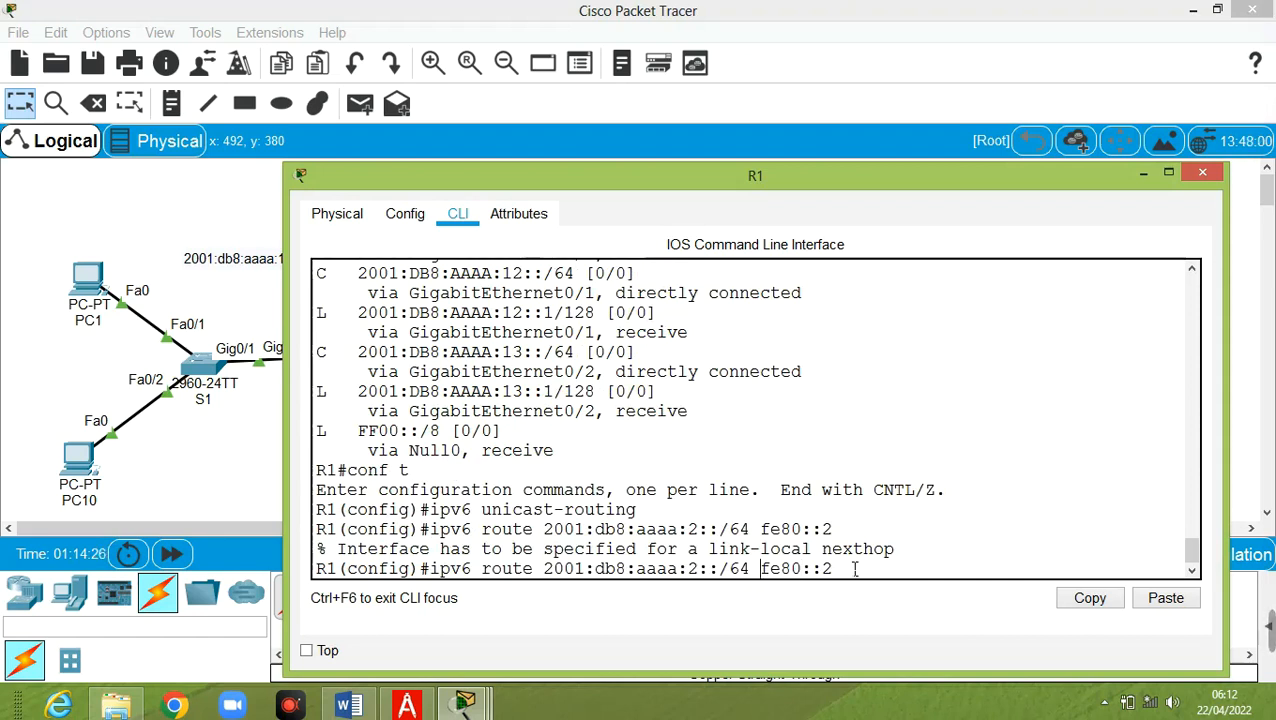
{"action": "type", "text": "g0/1"}
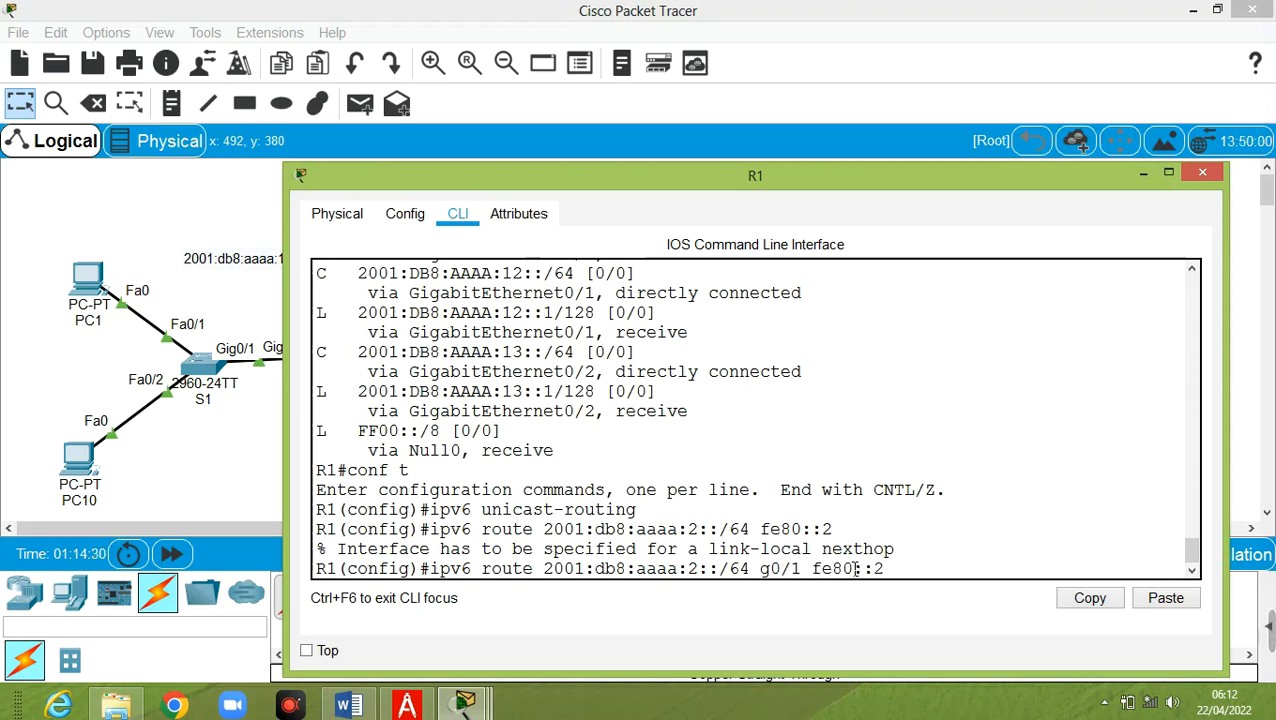
{"action": "key", "text": "Return"}
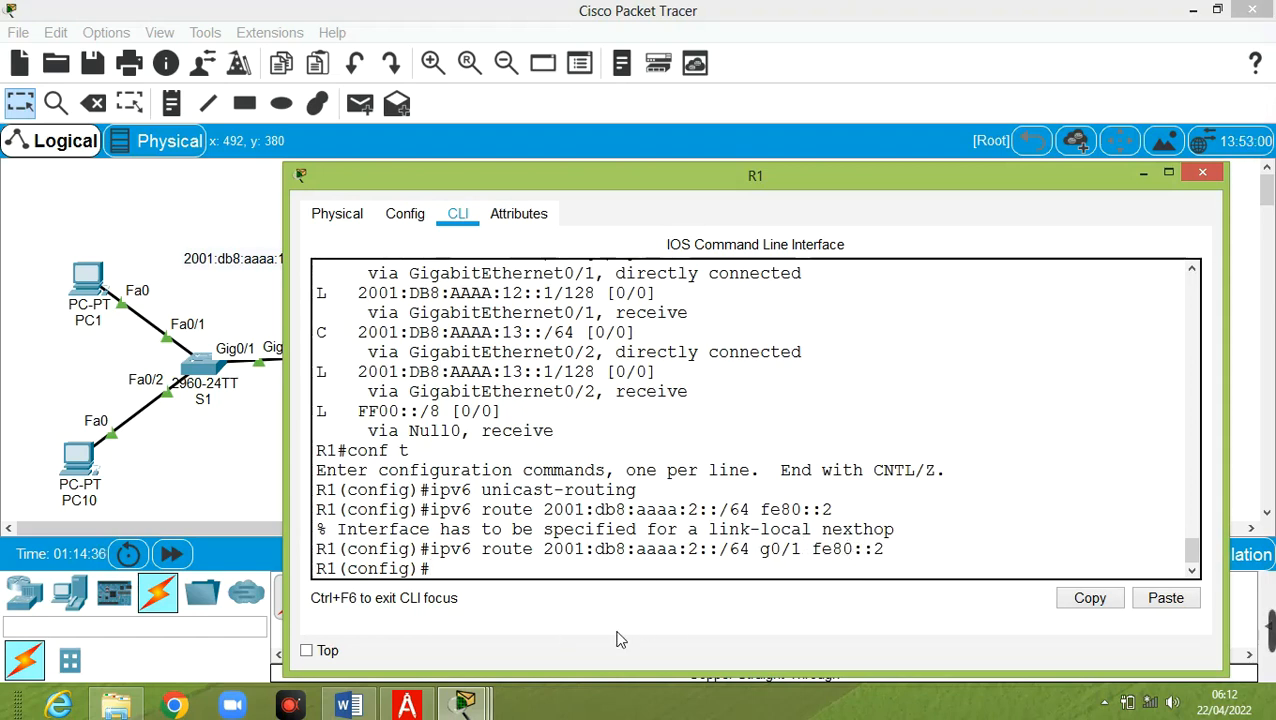
Rerun PC1's ping to 2001:DB8:AAAA:2::2, now getting all four replies
{"action": "mouse_move", "coordinate": [477, 700]}
{"action": "left_click", "coordinate": [898, 604]}
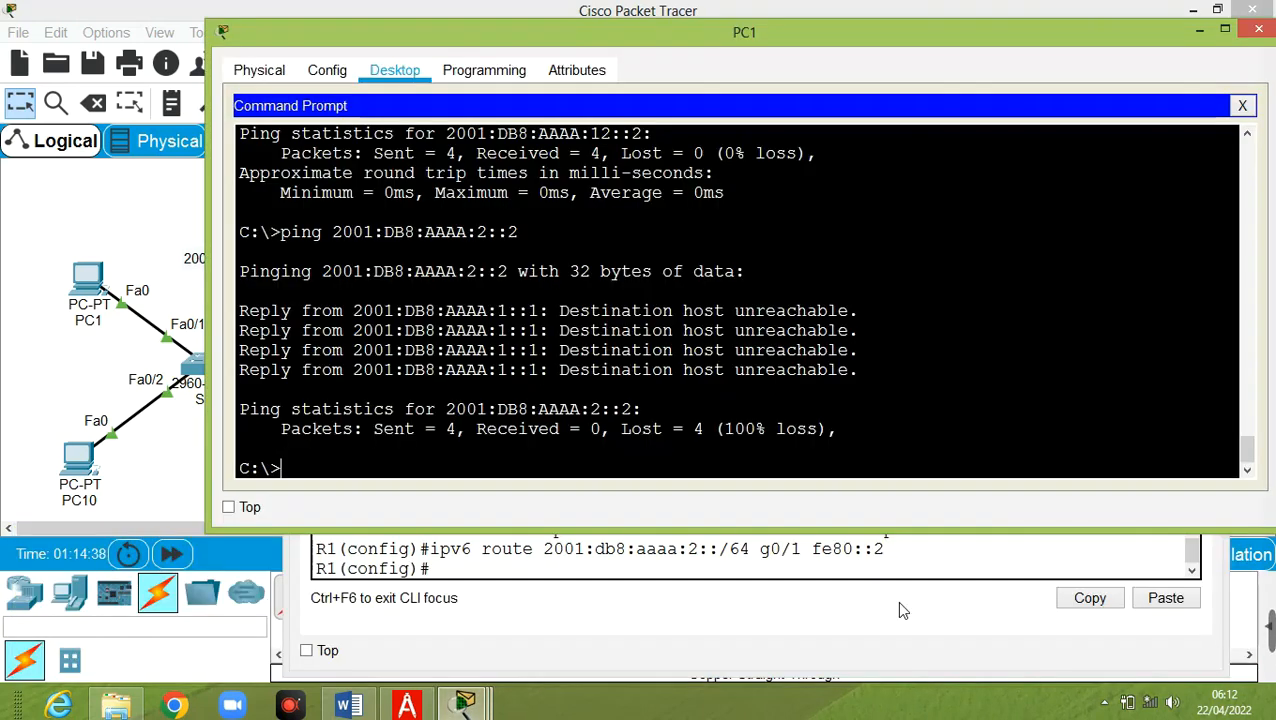
{"action": "key", "text": "Up"}
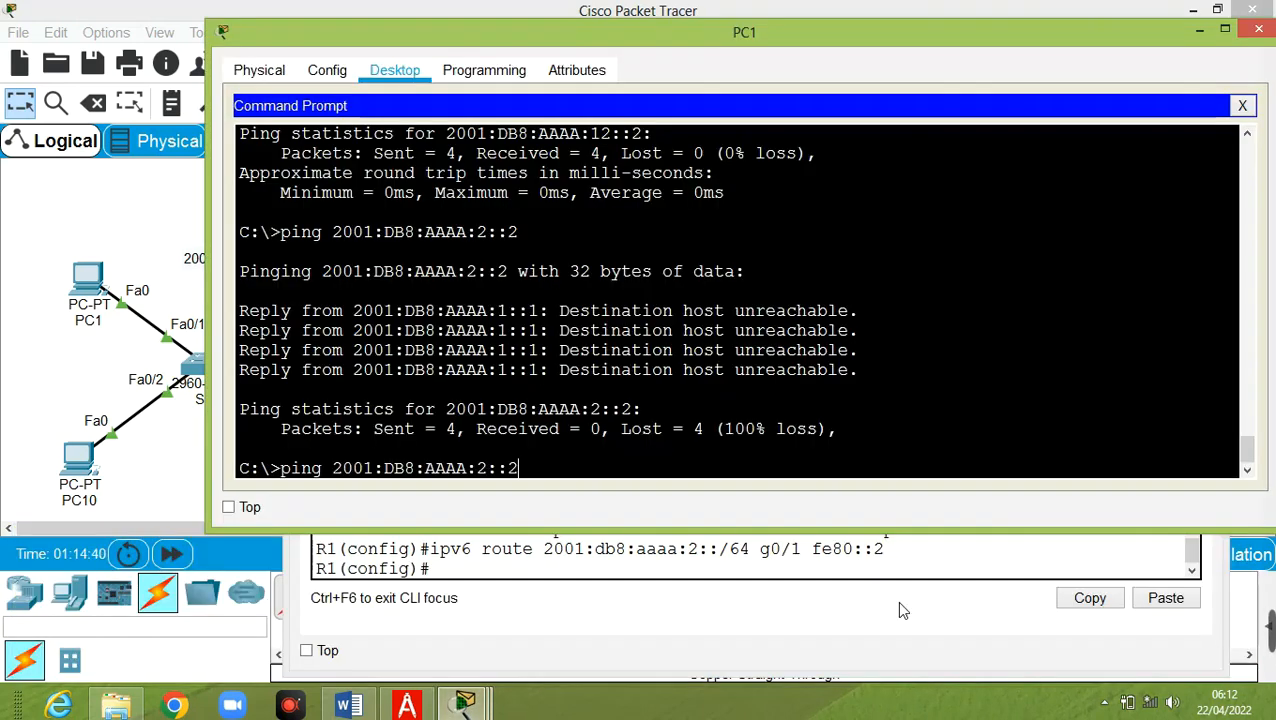
{"action": "key", "text": "Return"}
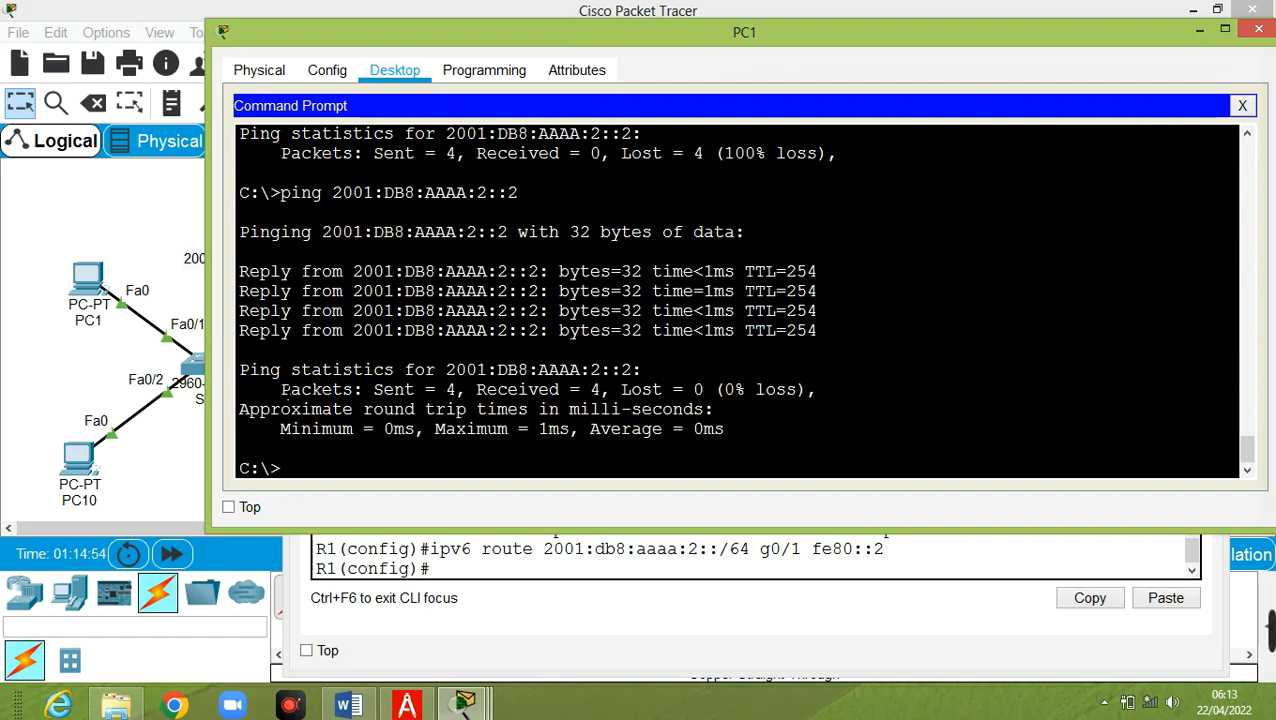
{"action": "left_click", "coordinate": [128, 236]}
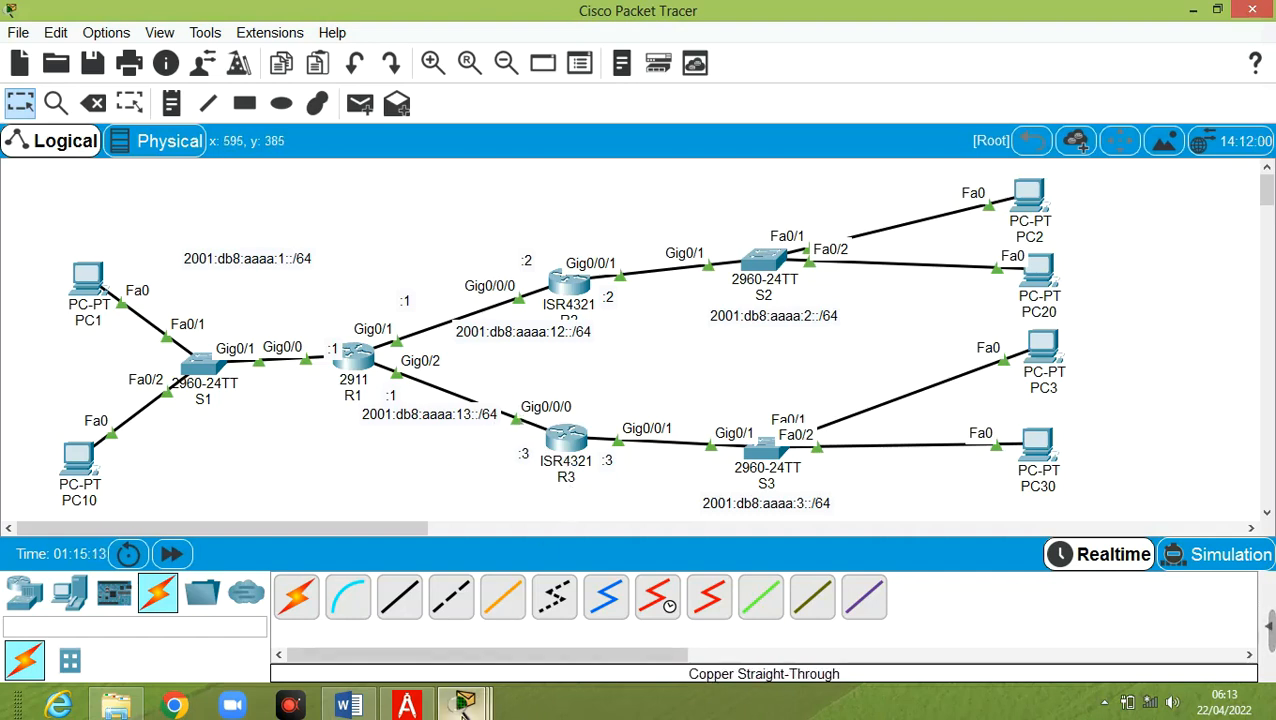
On R1, add 'ipv6 route 2001:db8:aaaa:3::/64 2001:db8:aaaa:13::3'
{"action": "mouse_move", "coordinate": [468, 698]}
{"action": "left_click", "coordinate": [378, 630]}
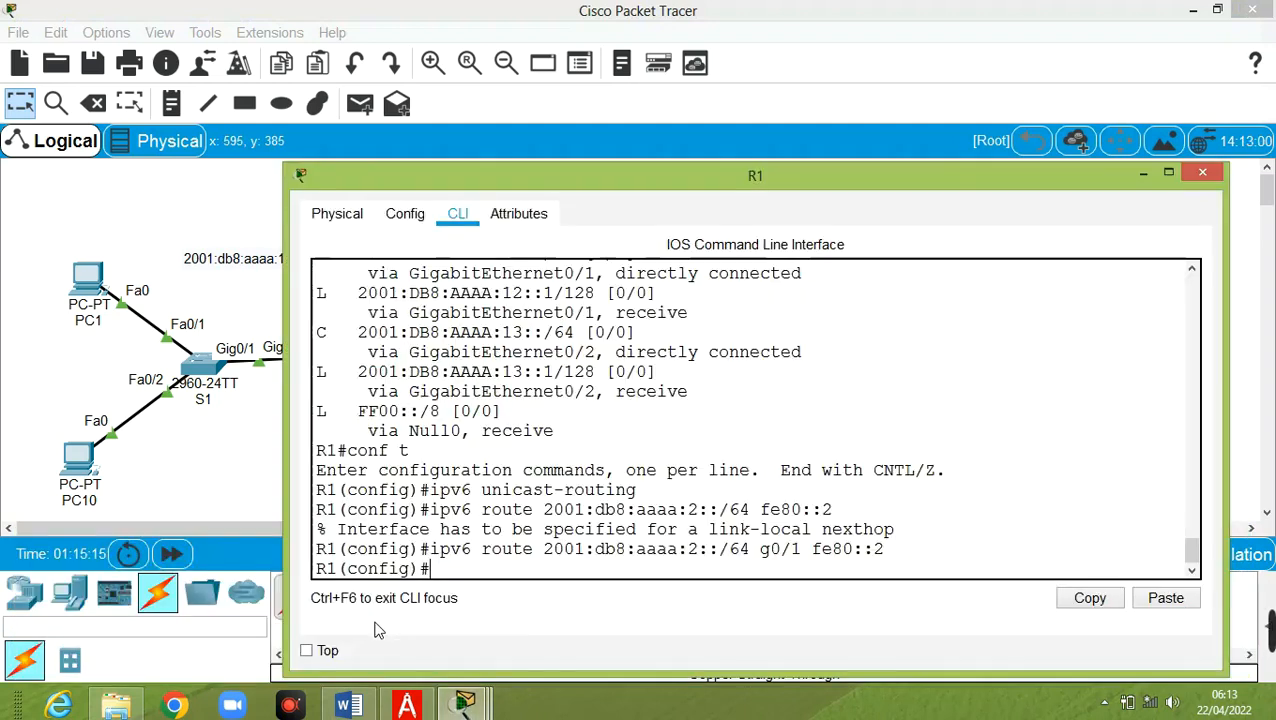
{"action": "key", "text": "Up"}
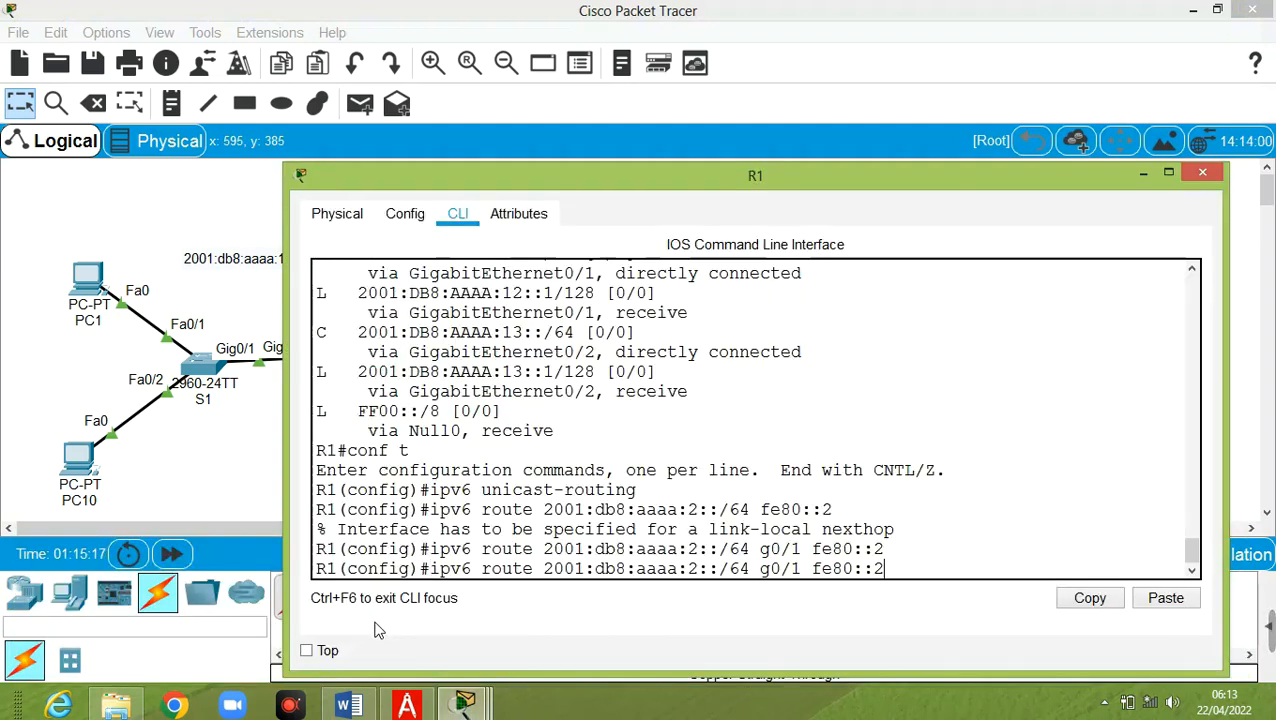
{"action": "key", "text": "Left"}
{"action": "key", "text": "Left"}
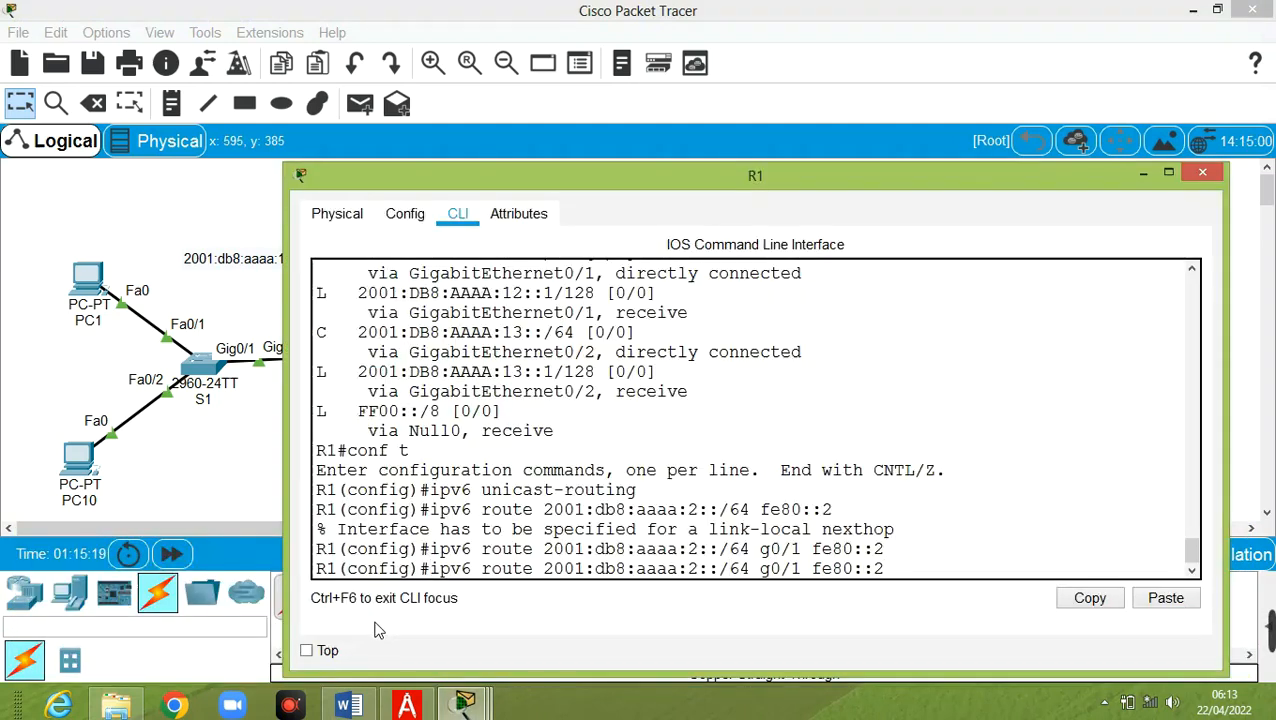
{"action": "key", "text": "BackSpace"}
{"action": "type", "text": "3"}
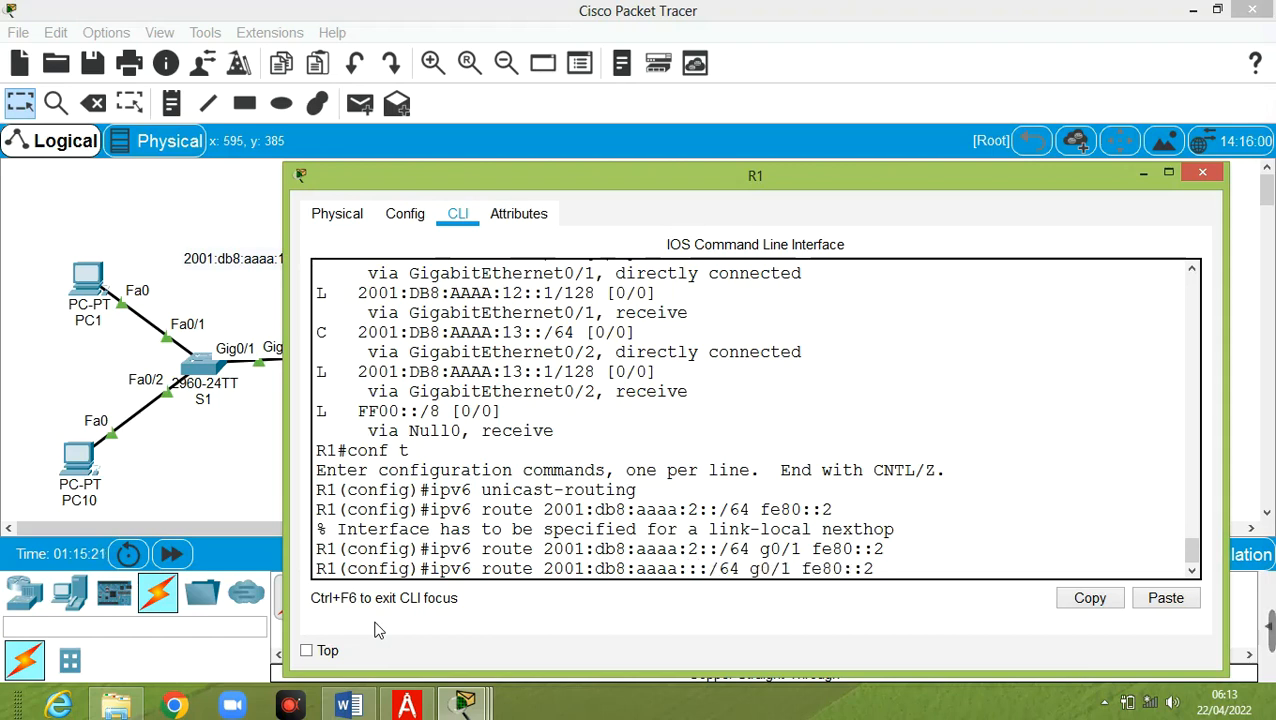
{"action": "key", "text": "Right"}
{"action": "key", "text": "Right"}
{"action": "key", "text": "Right"}
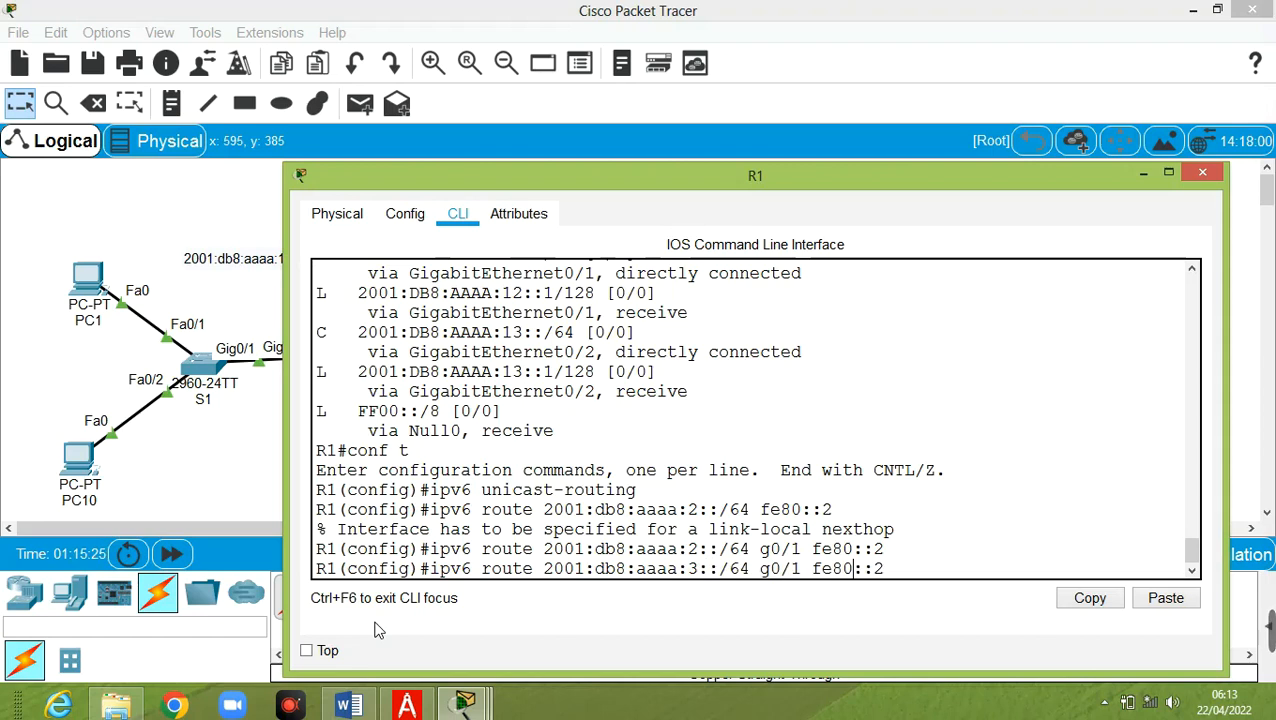
{"action": "key", "text": "Delete"}
{"action": "key", "text": "BackSpace"}
{"action": "key", "text": "BackSpace"}
{"action": "key", "text": "BackSpace"}
{"action": "key", "text": "BackSpace"}
{"action": "key", "text": "BackSpace"}
{"action": "key", "text": "BackSpace"}
{"action": "key", "text": "BackSpace"}
{"action": "key", "text": "BackSpace"}
{"action": "key", "text": "BackSpace"}
{"action": "key", "text": "BackSpace"}
{"action": "key", "text": "BackSpace"}
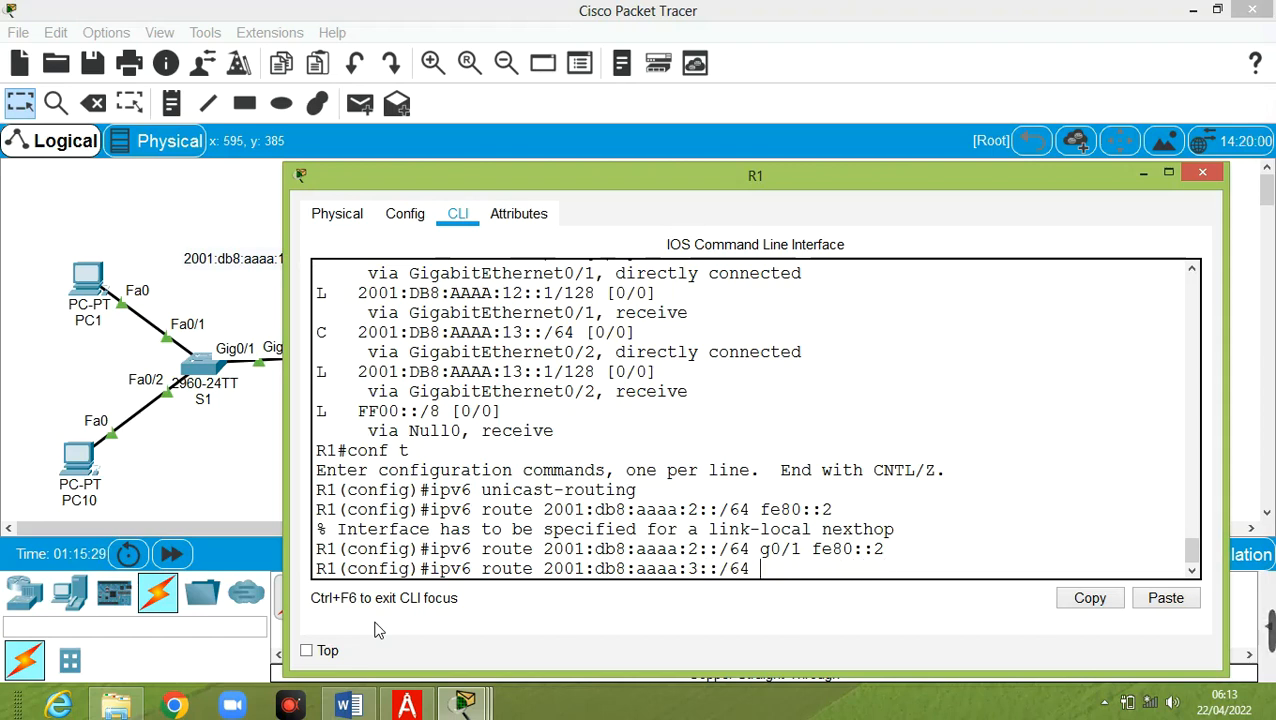
{"action": "type", "text": "2001:db8"}
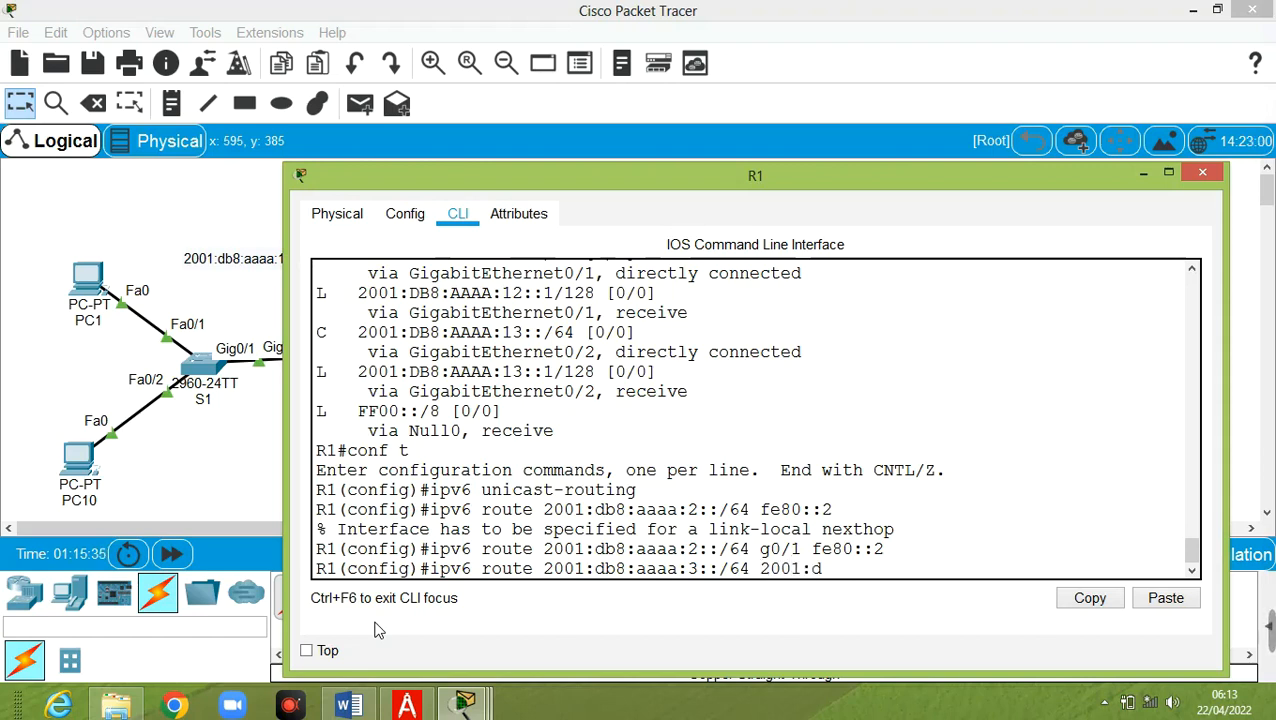
{"action": "type", "text": ":aaaa"}
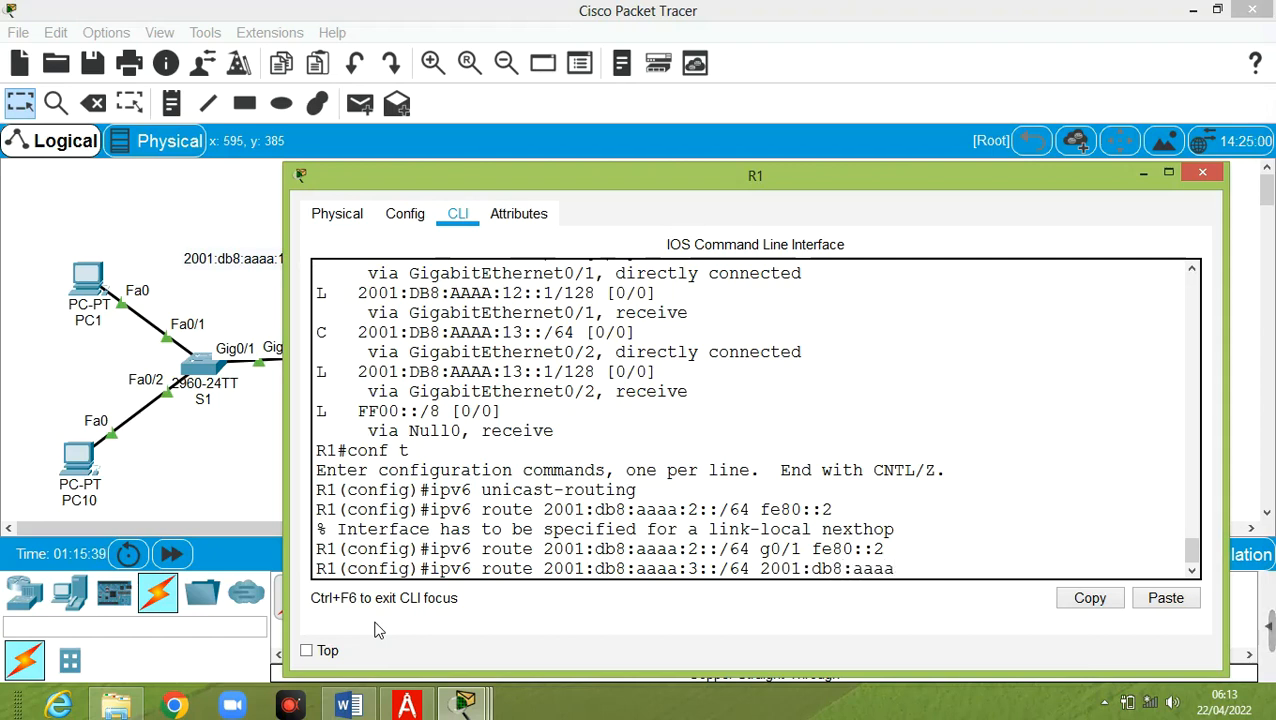
{"action": "type", "text": ":13::3"}
{"action": "key", "text": "Return"}
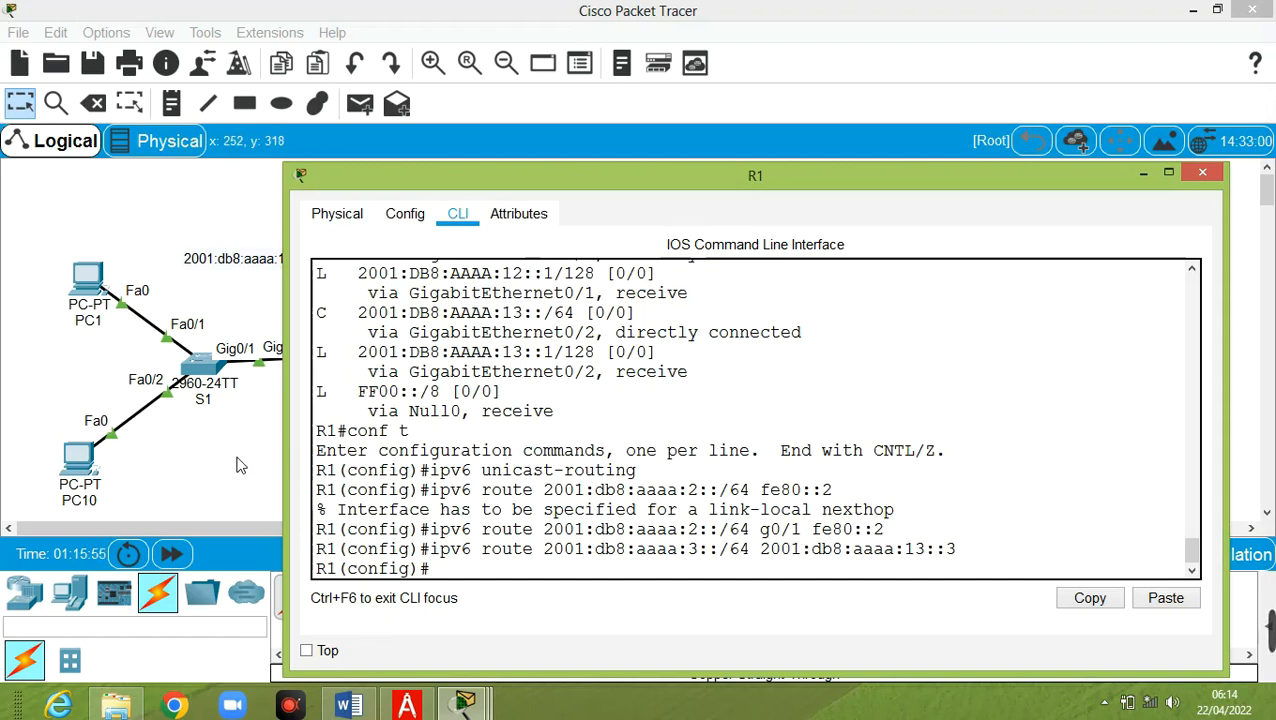
{"action": "left_click", "coordinate": [72, 292]}
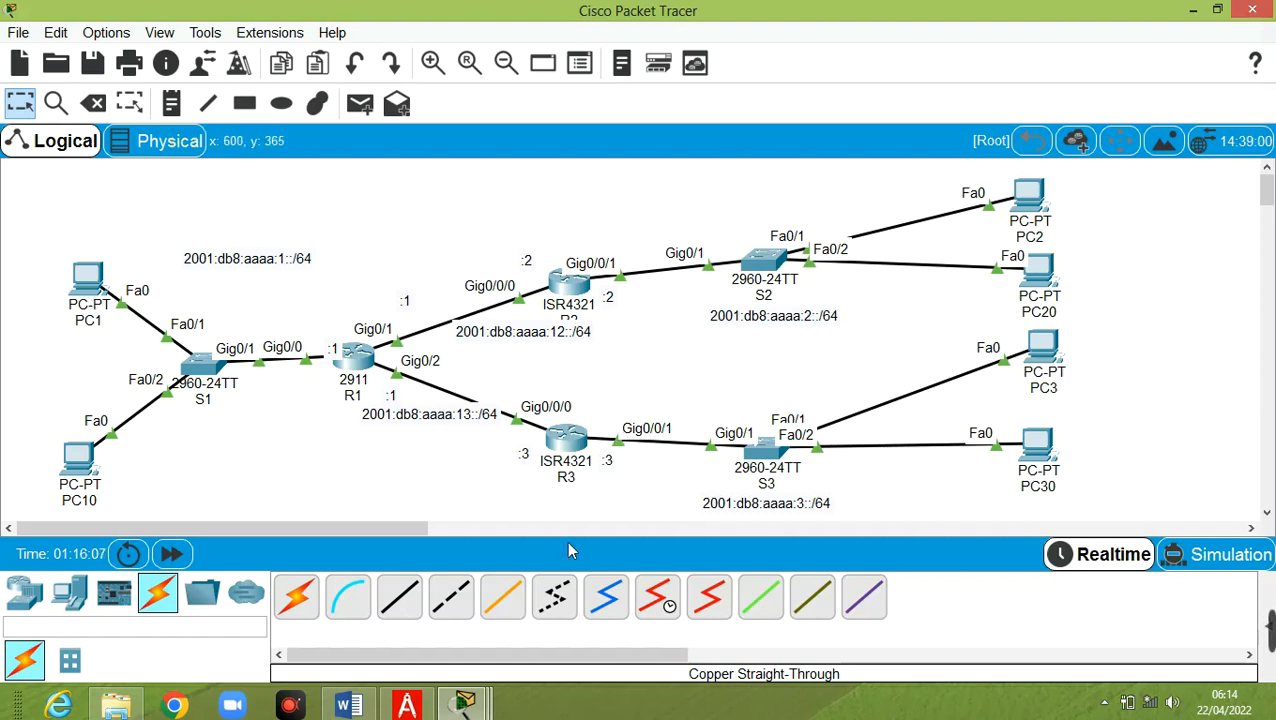
From PC1, ping 2001:DB8:AAAA:13::3 and watch the requests time out
{"action": "left_click", "coordinate": [465, 705]}
{"action": "left_click", "coordinate": [886, 599]}
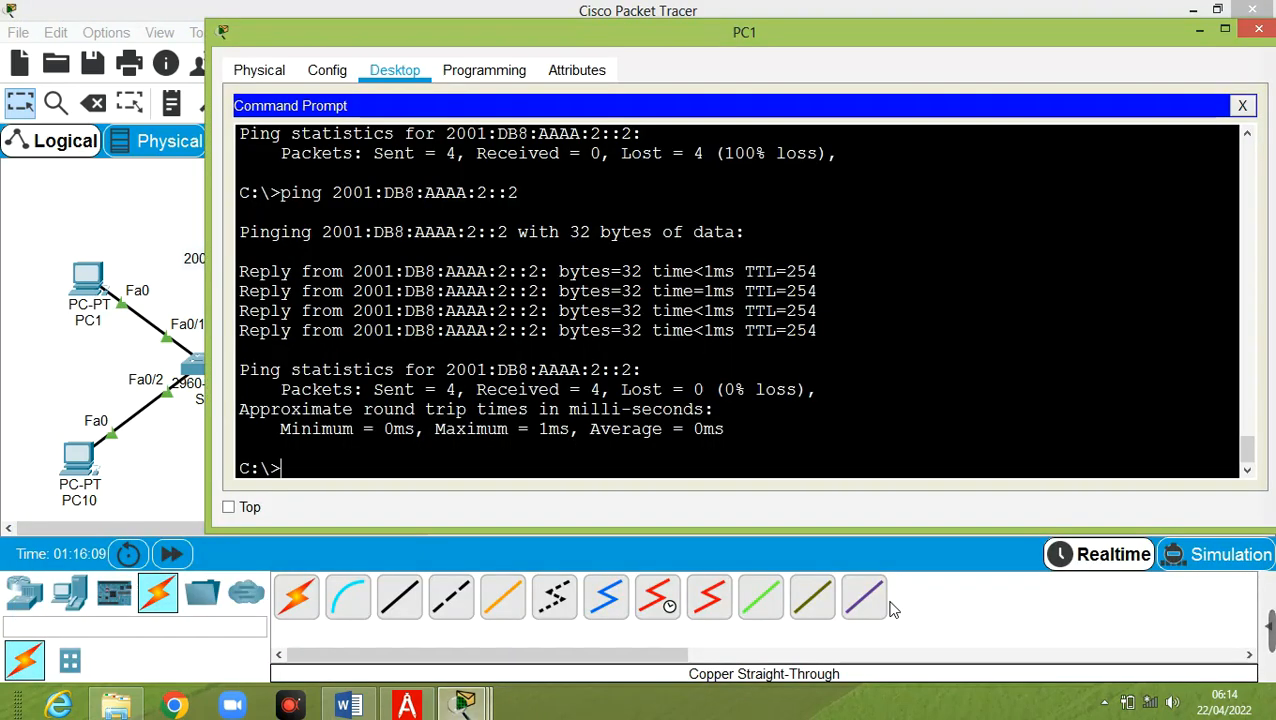
{"action": "key", "text": "Up"}
{"action": "key", "text": "Up"}
{"action": "key", "text": "Up"}
{"action": "key", "text": "Up"}
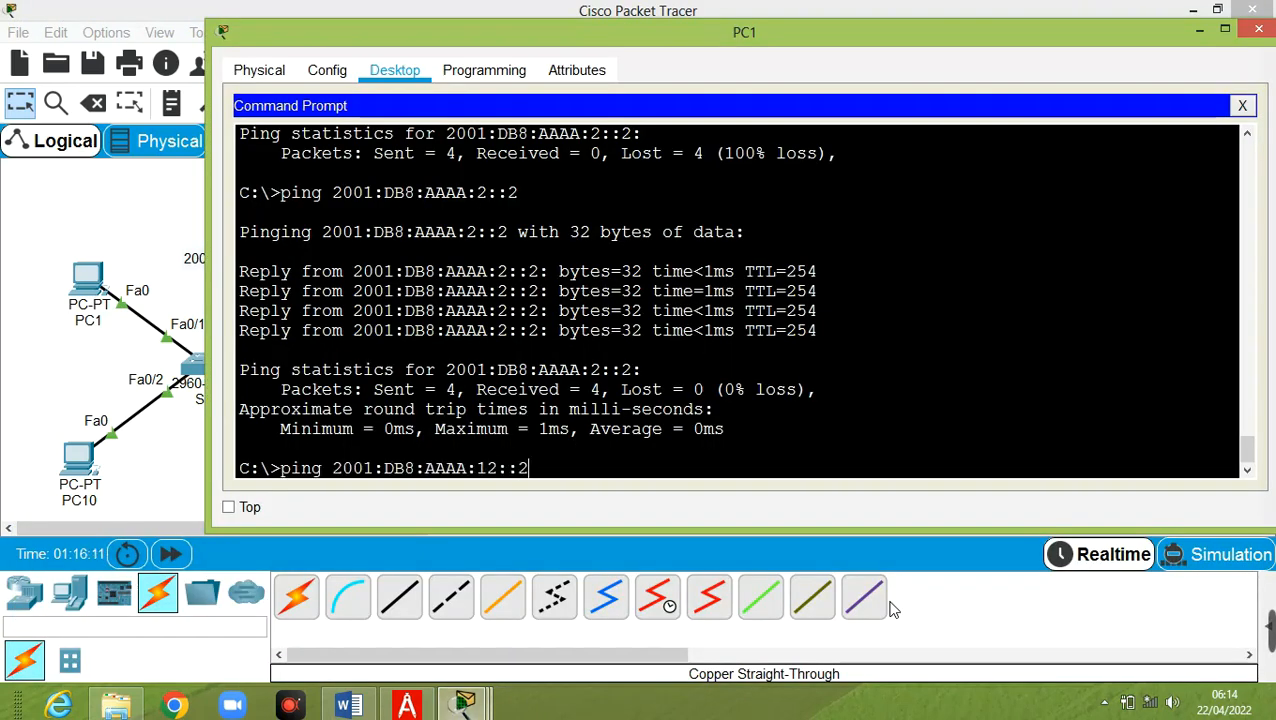
{"action": "key", "text": "Up"}
{"action": "key", "text": "Up"}
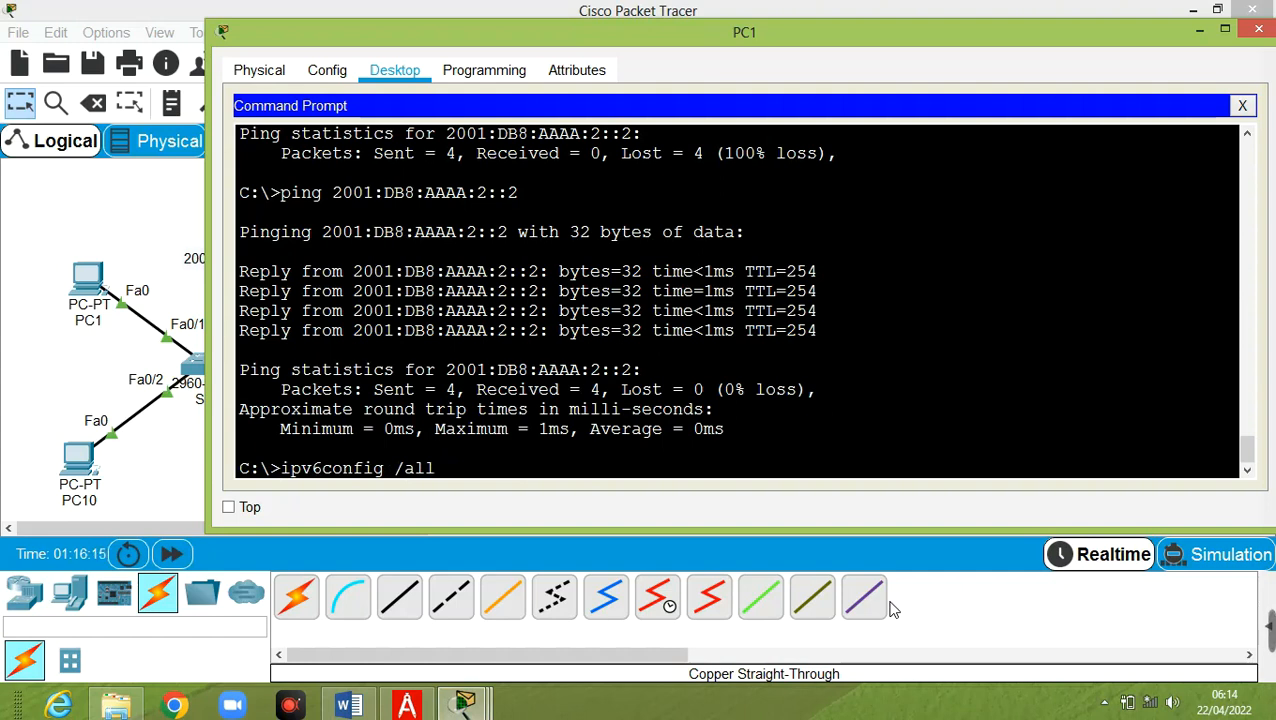
{"action": "key", "text": "Down"}
{"action": "key", "text": "Down"}
{"action": "key", "text": "Down"}
{"action": "key", "text": "Down"}
{"action": "key", "text": "Left"}
{"action": "key", "text": "BackSpace"}
{"action": "type", "text": "3"}
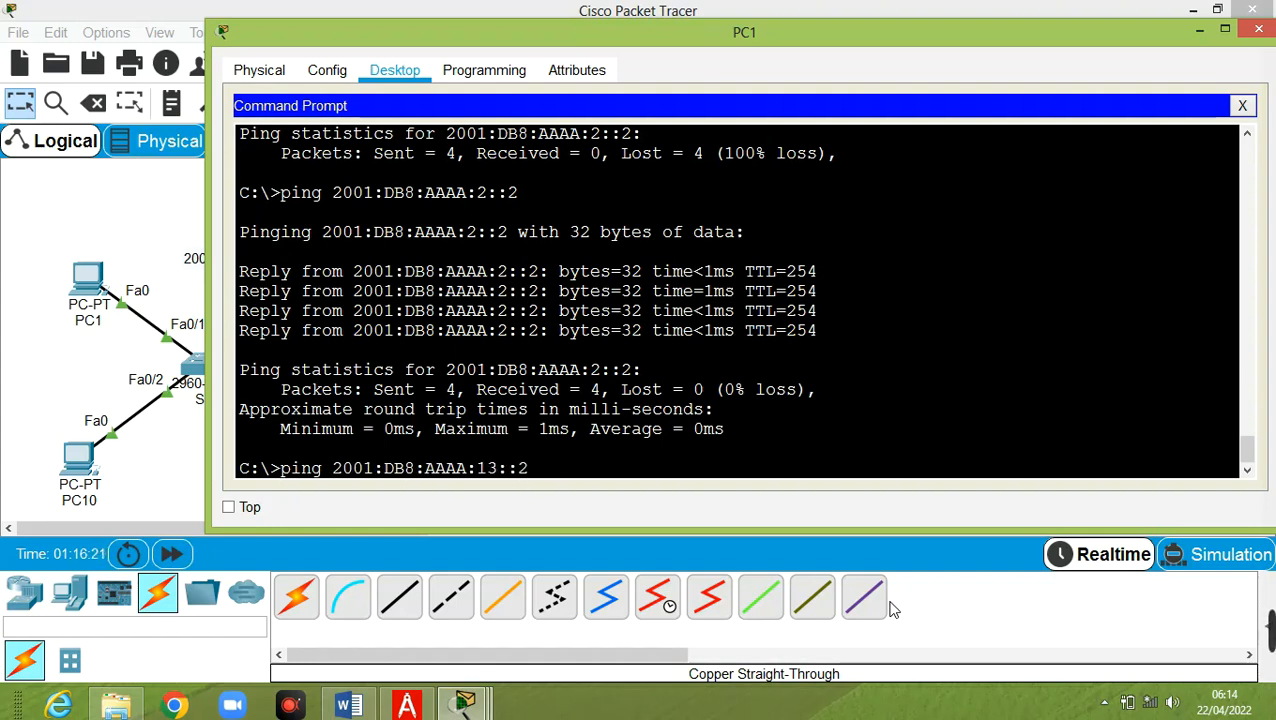
{"action": "key", "text": "BackSpace"}
{"action": "type", "text": "3"}
{"action": "left_click_drag", "start_coordinate": [1046, 43], "coordinate": [767, 499]}
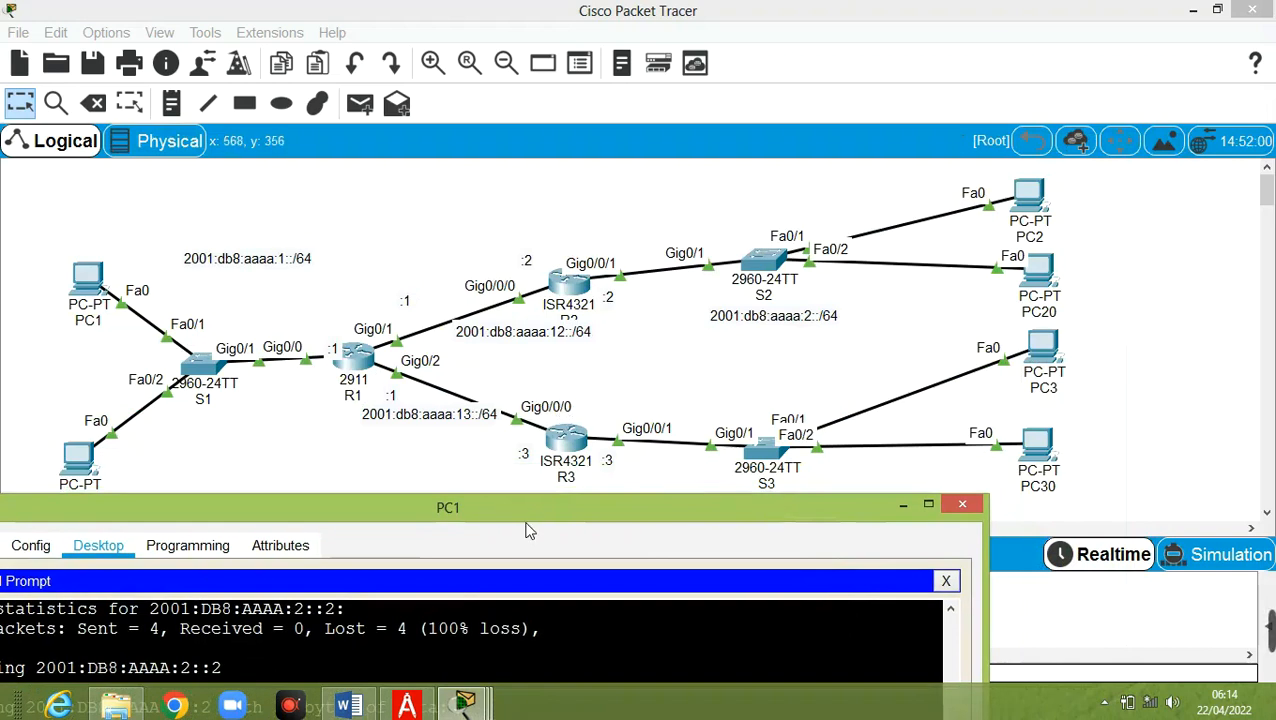
{"action": "left_click_drag", "start_coordinate": [529, 515], "coordinate": [813, 70]}
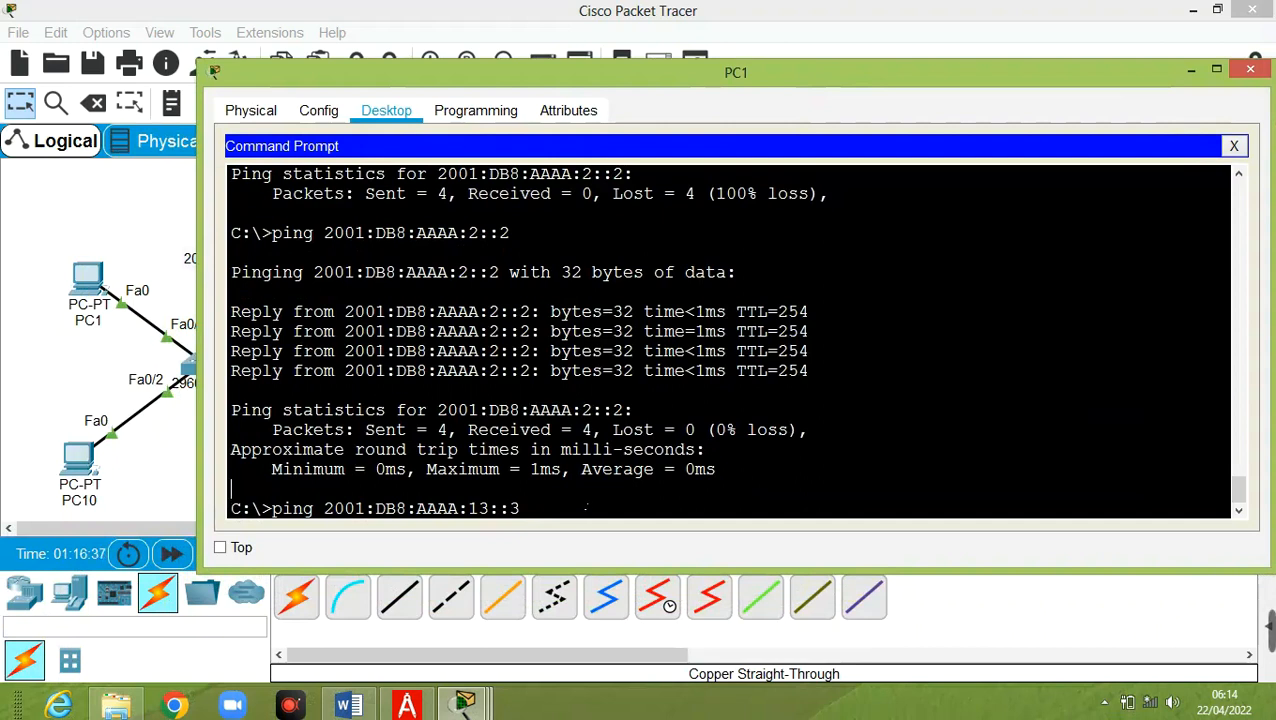
{"action": "key", "text": "Return"}
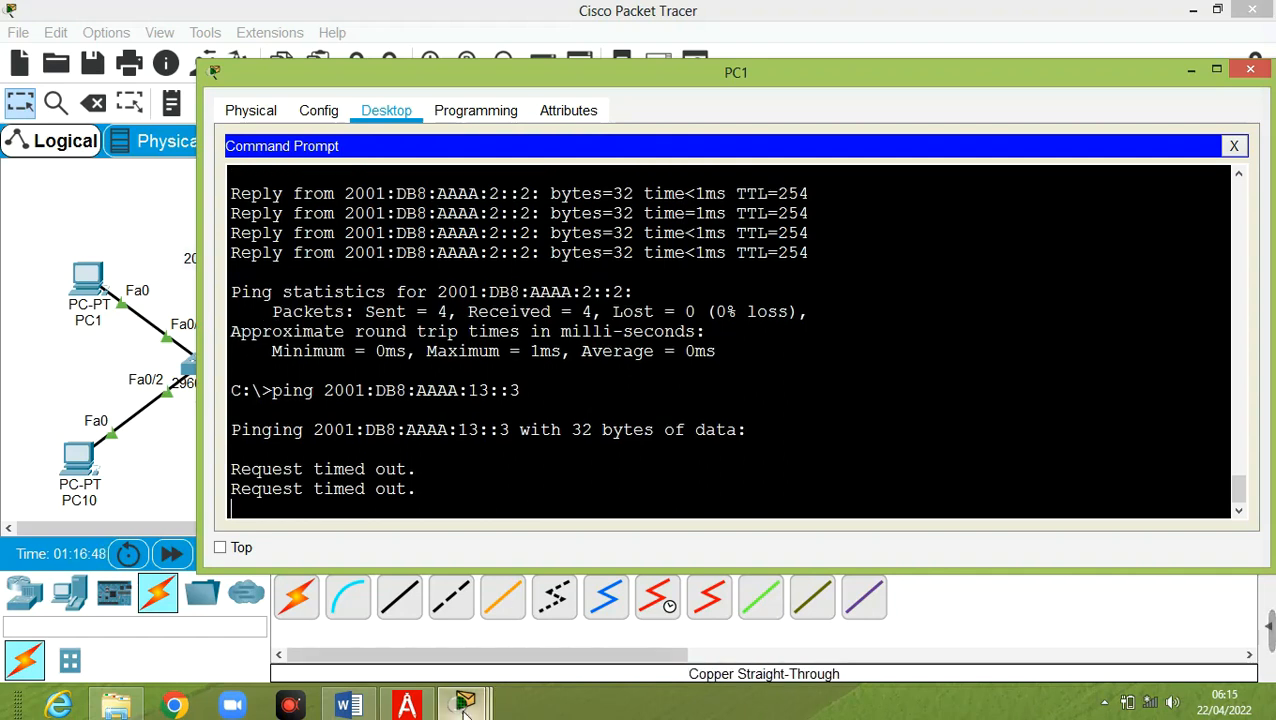
On R3's console, enter privileged mode and then global configuration mode
{"action": "mouse_move", "coordinate": [465, 705]}
{"action": "left_click", "coordinate": [733, 610]}
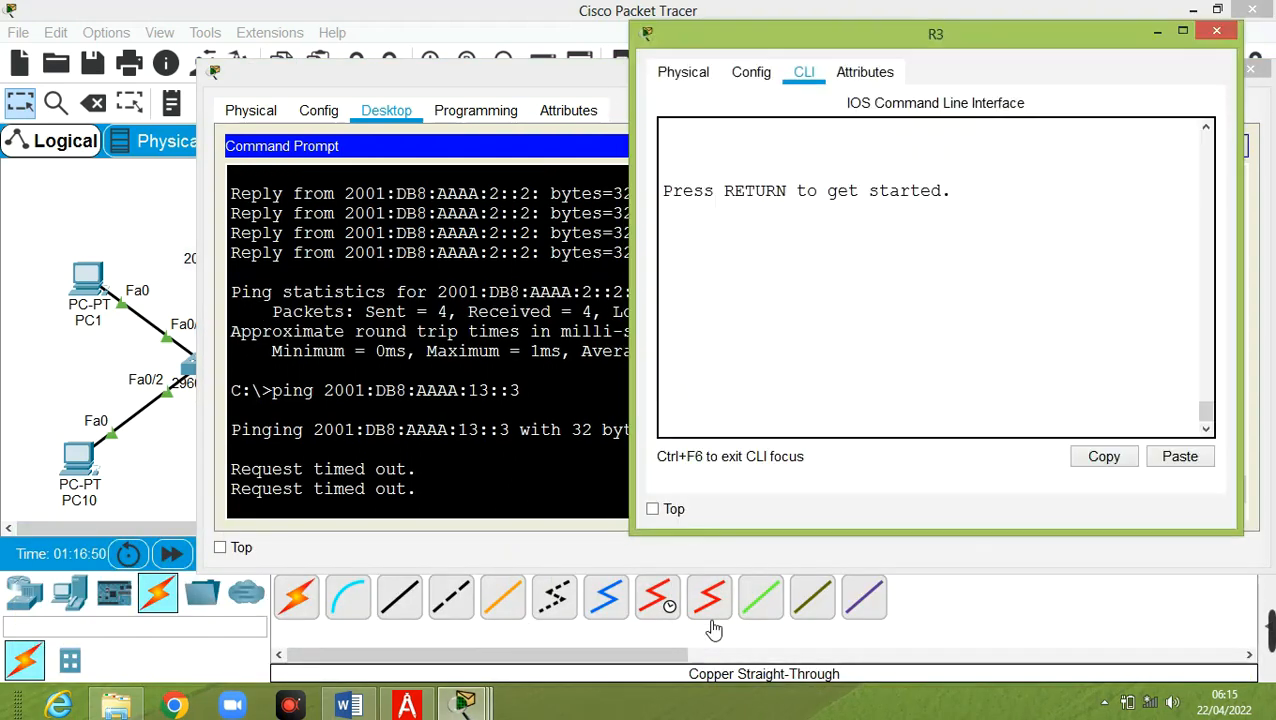
{"action": "left_click", "coordinate": [748, 289]}
{"action": "key", "text": "Return"}
{"action": "type", "text": "en"}
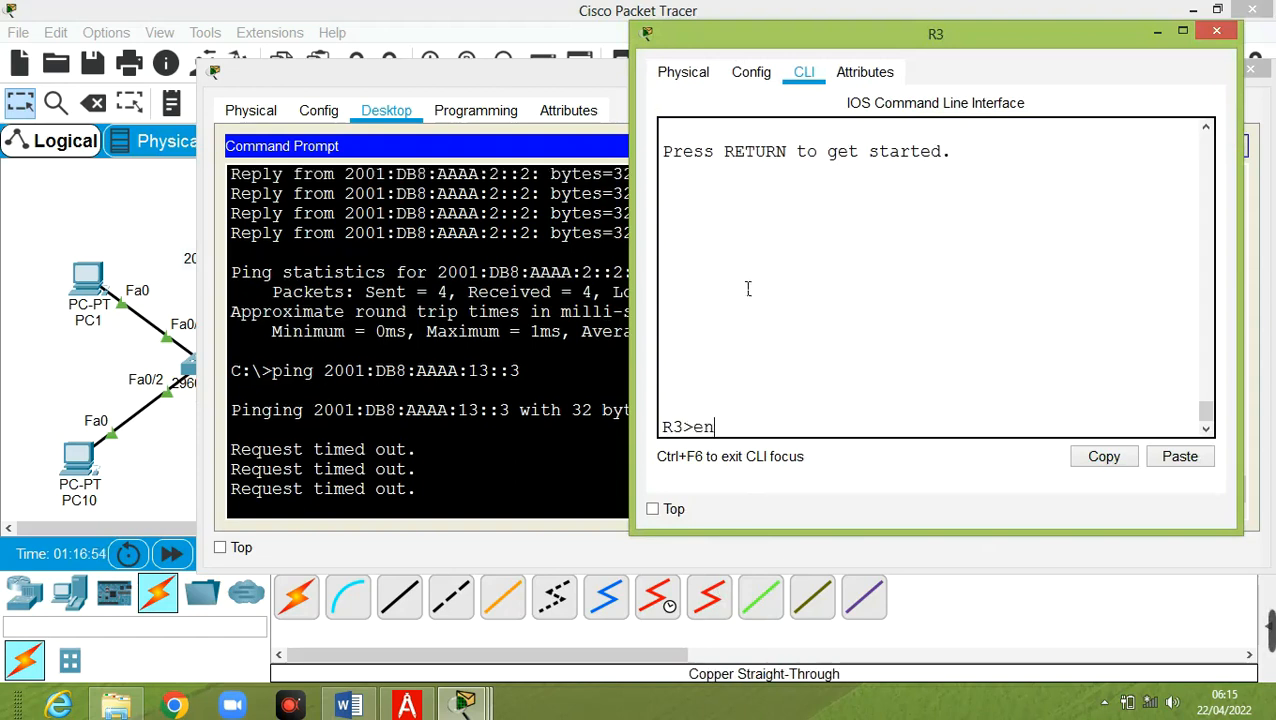
{"action": "key", "text": "Return"}
{"action": "type", "text": "con"}
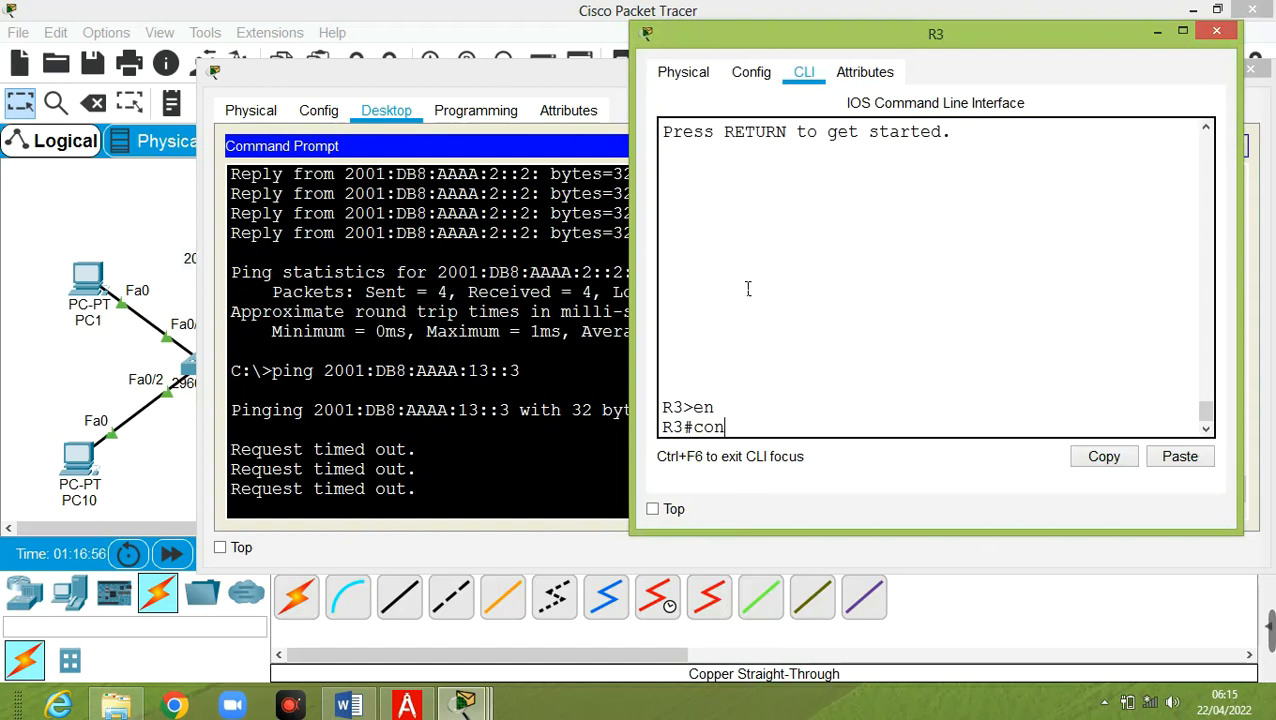
{"action": "type", "text": "f t"}
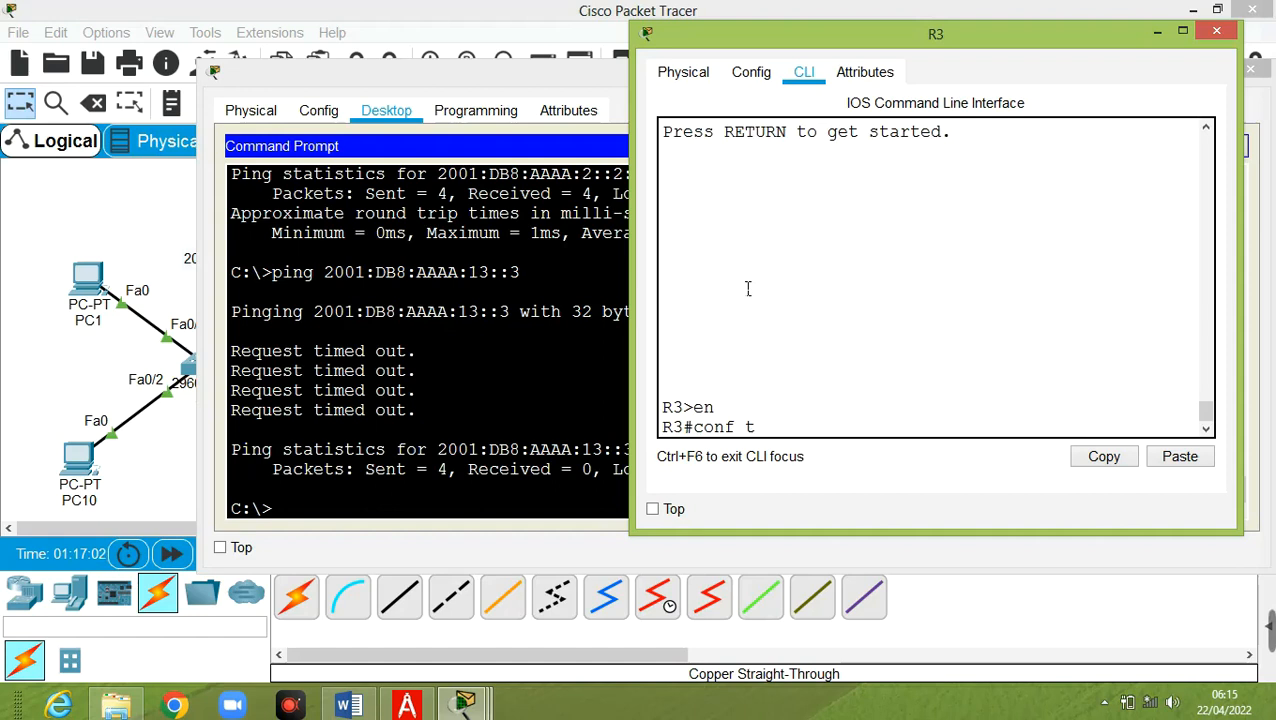
{"action": "key", "text": "Return"}
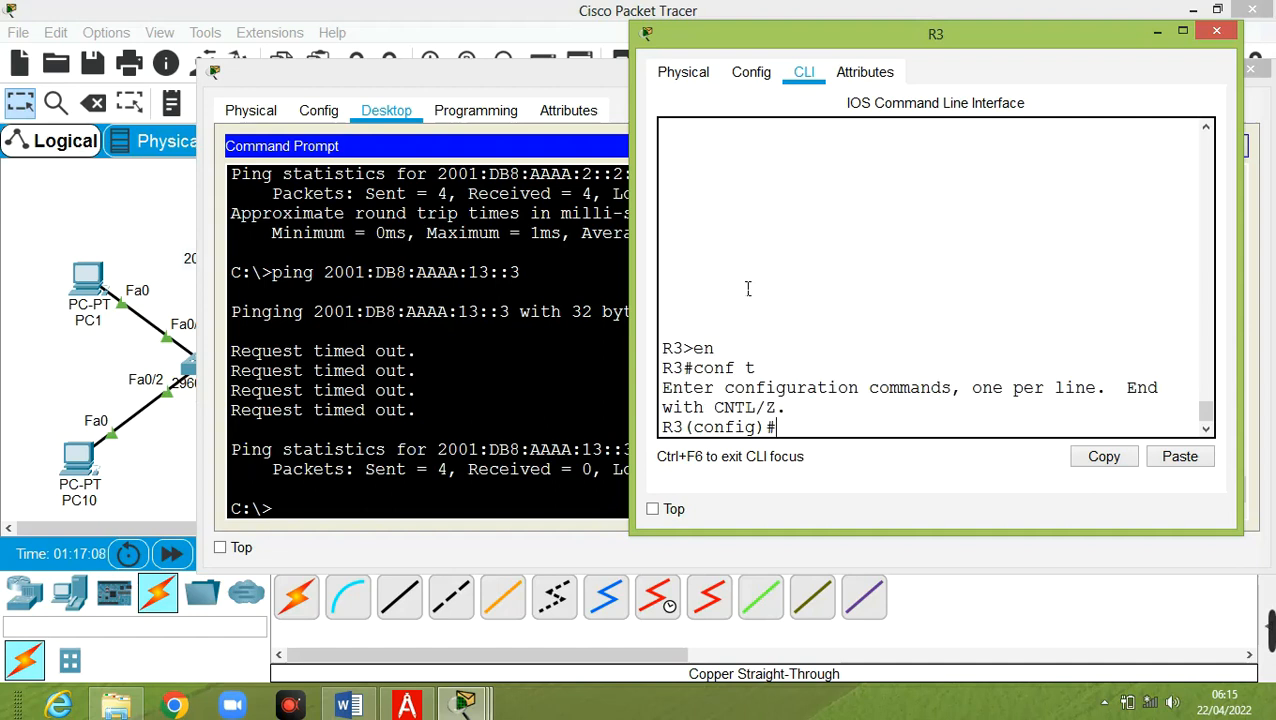
Exit config, view R3's IPv6 routing table (connected and local only), and re-enter config mode
{"action": "type", "text": "exit"}
{"action": "key", "text": "Return"}
{"action": "key", "text": "Return"}
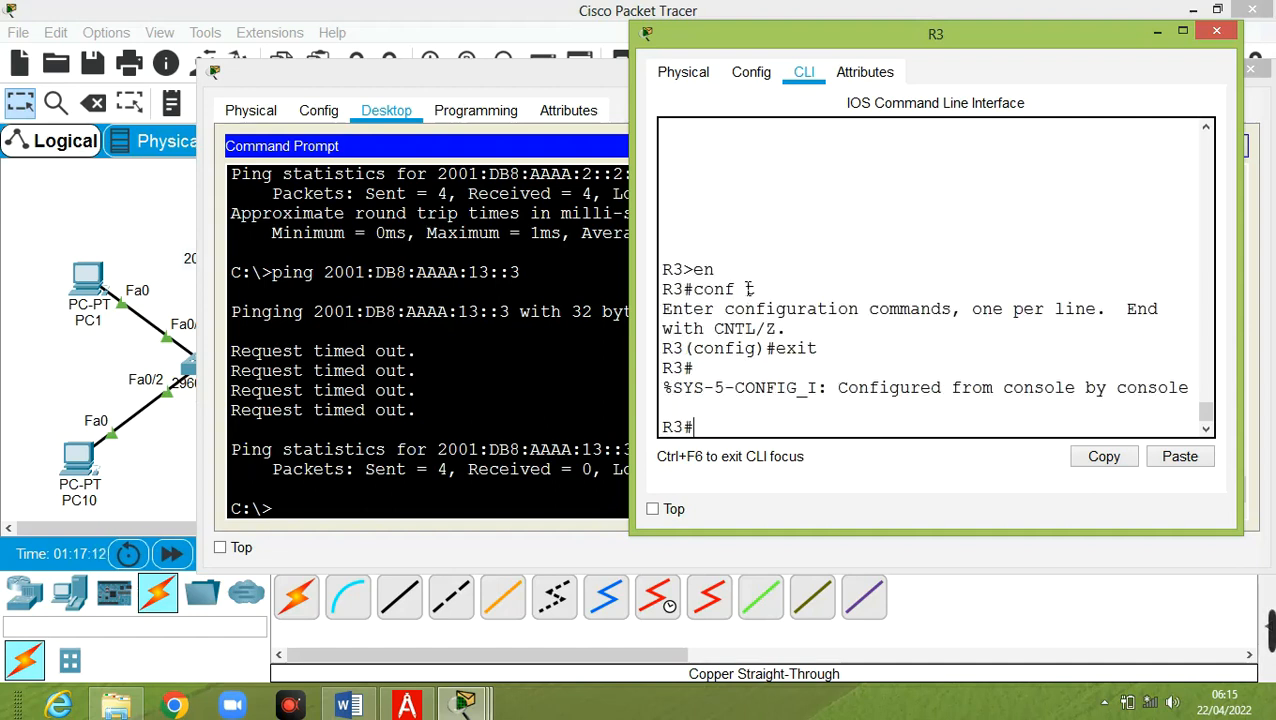
{"action": "type", "text": "show ipv6"}
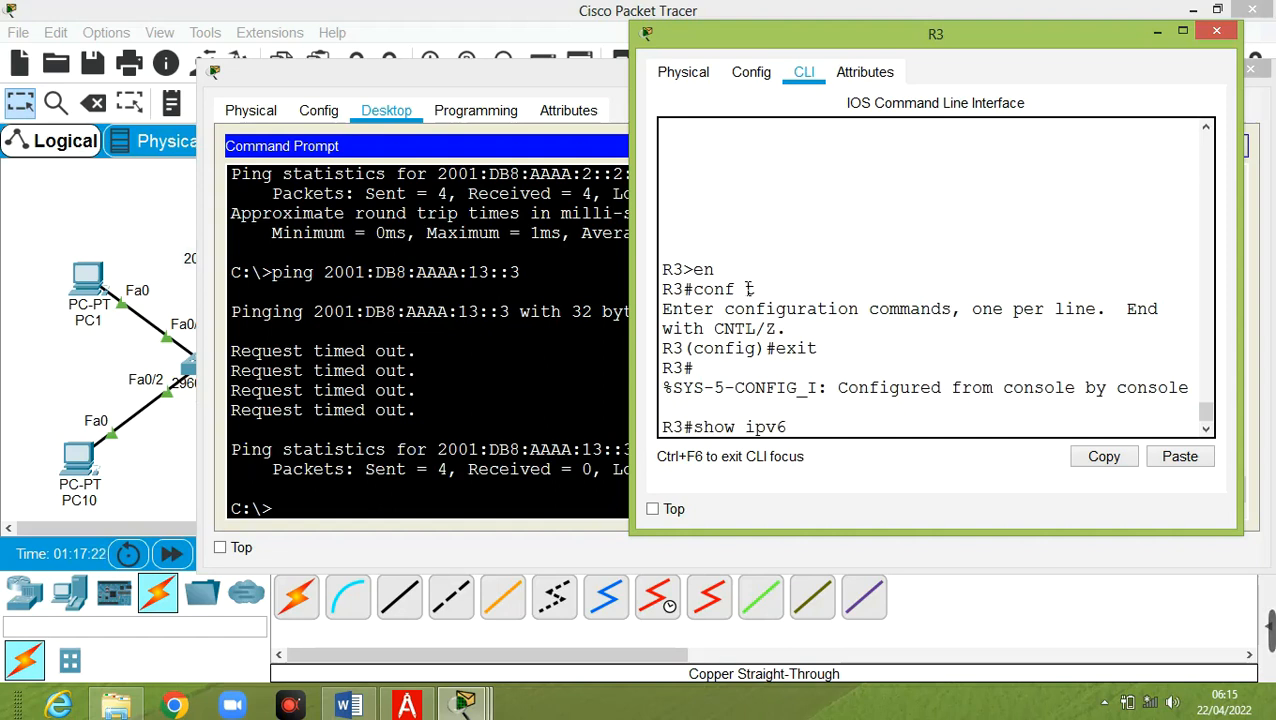
{"action": "type", "text": "route"}
{"action": "key", "text": "Return"}
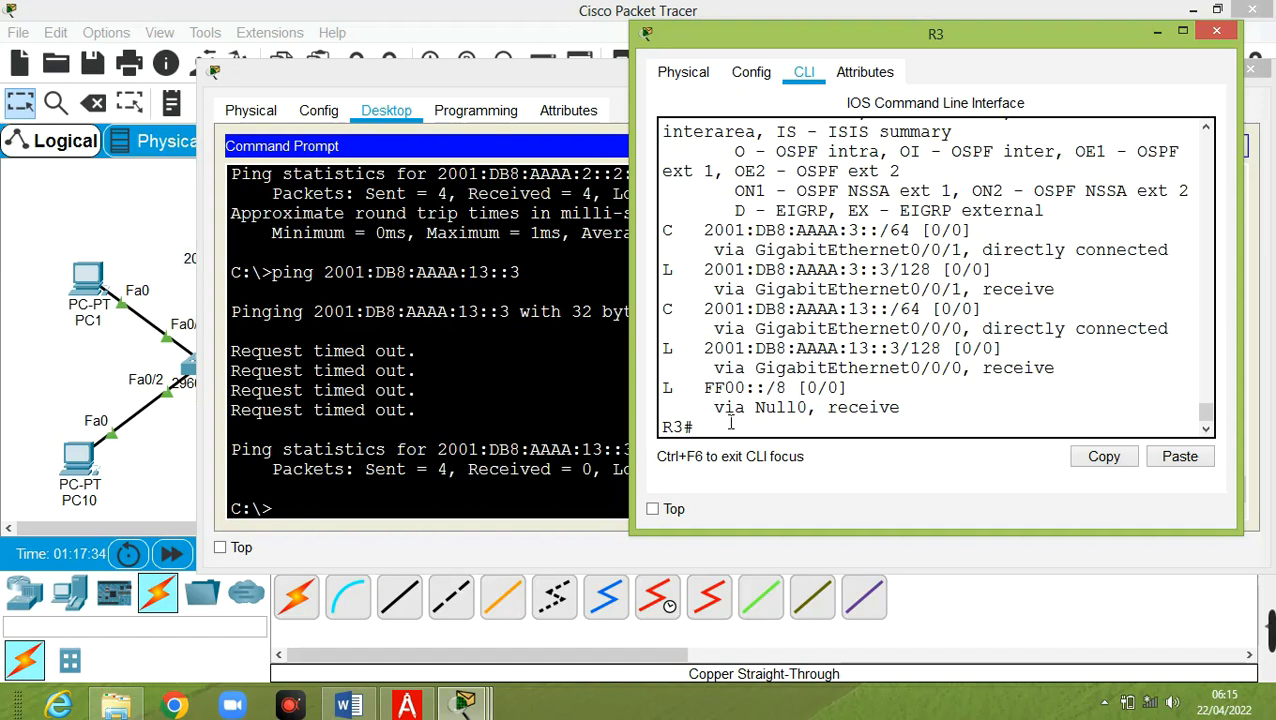
{"action": "type", "text": "conf t"}
{"action": "key", "text": "Return"}
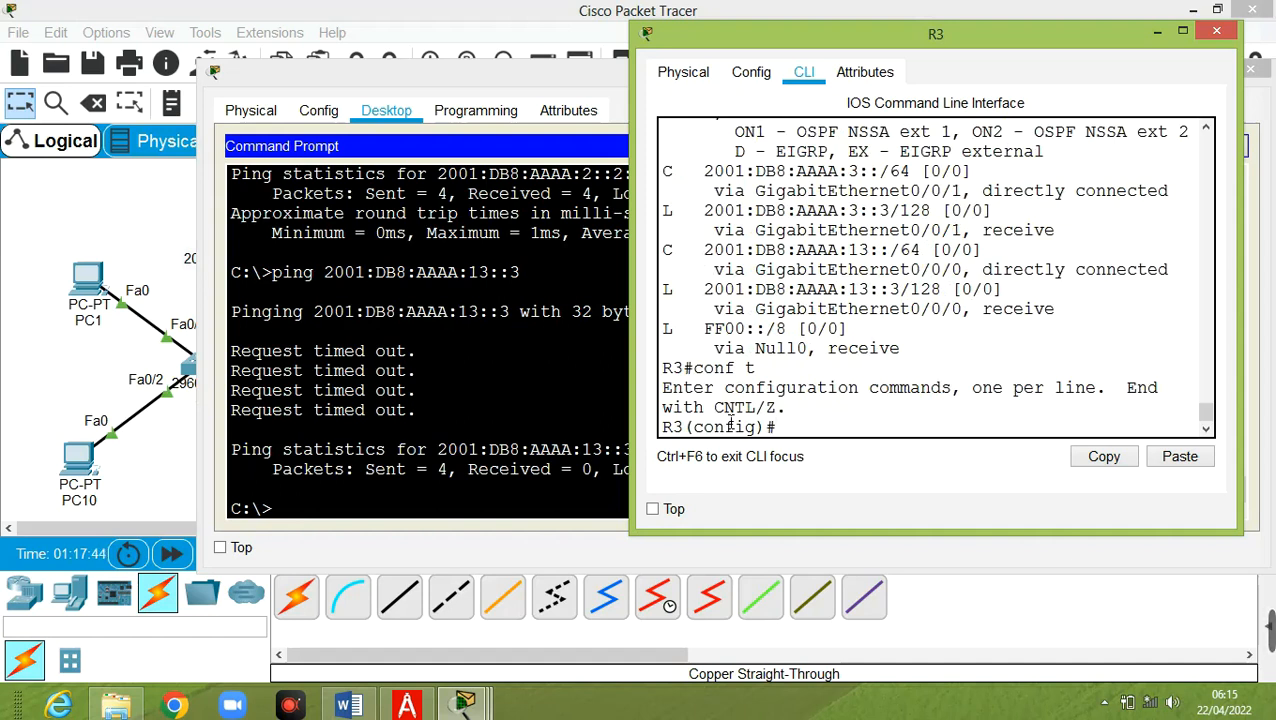
On R3, enter 'ipv6 route ::/0 g0/0/0 fe80::1' as the default route
{"action": "type", "text": "ipv6 route "}
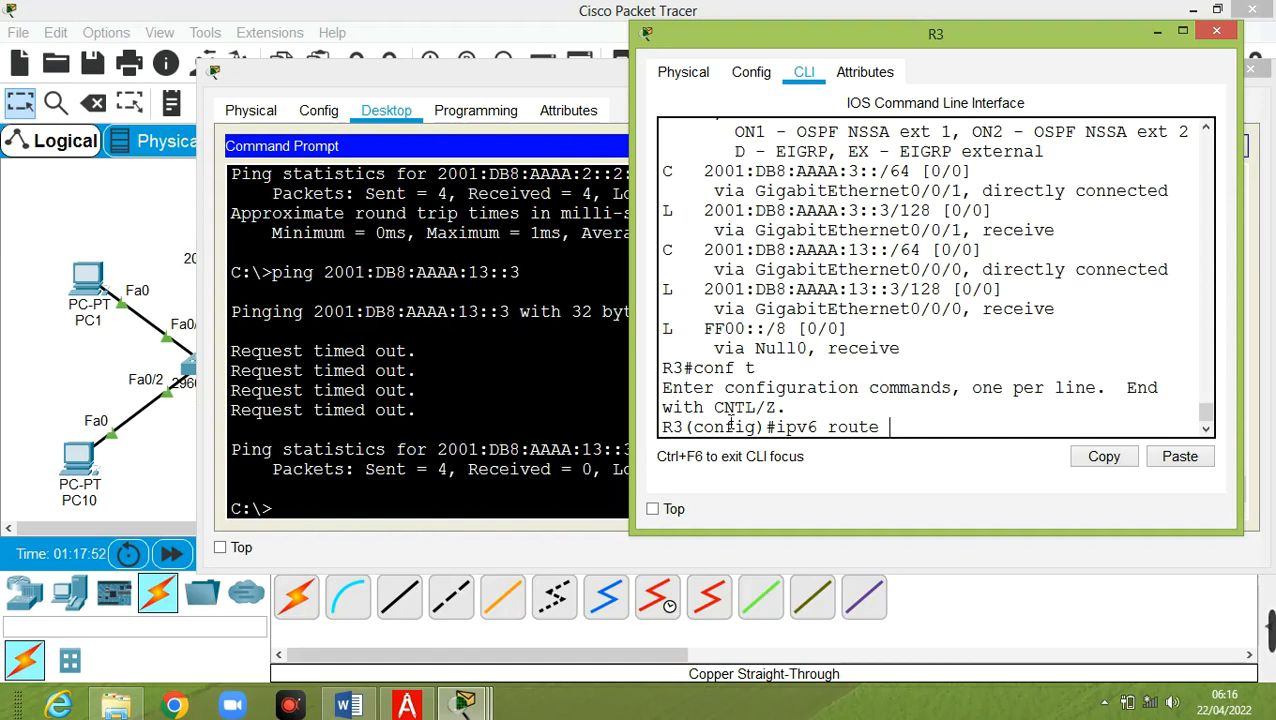
{"action": "type", "text": "::/0"}
{"action": "left_click", "coordinate": [156, 453]}
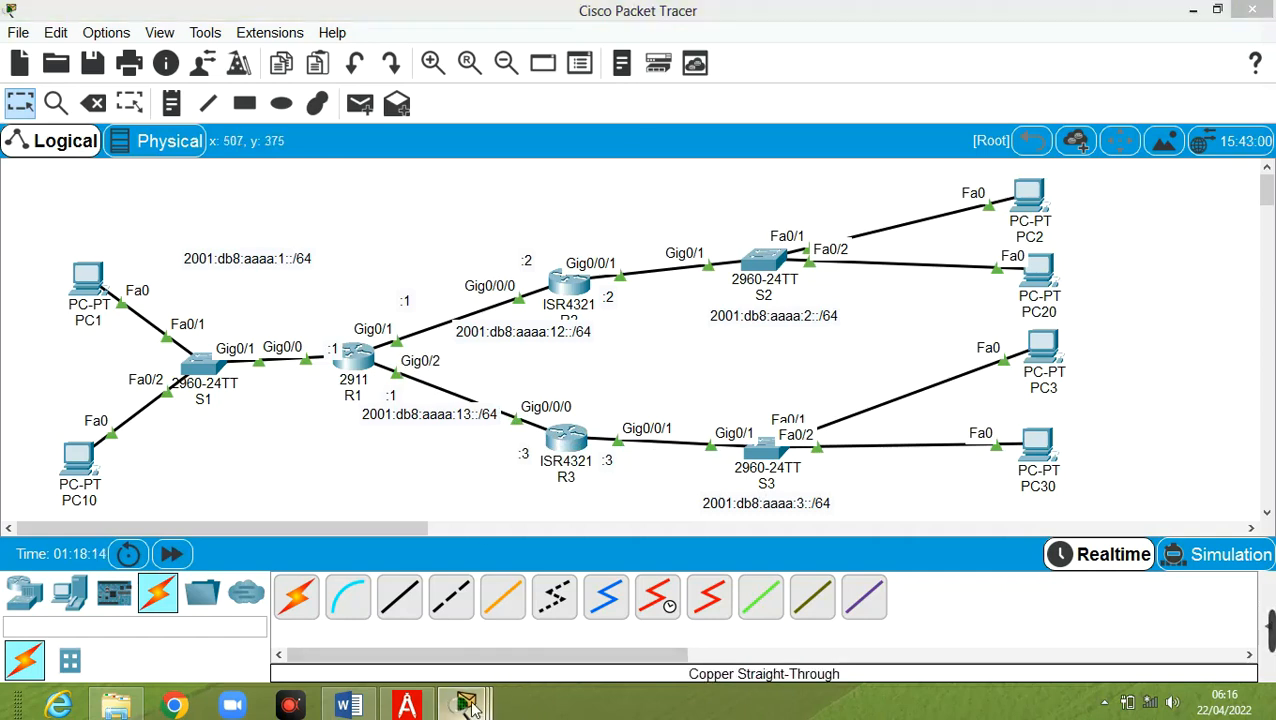
{"action": "mouse_move", "coordinate": [468, 703]}
{"action": "left_click", "coordinate": [686, 634]}
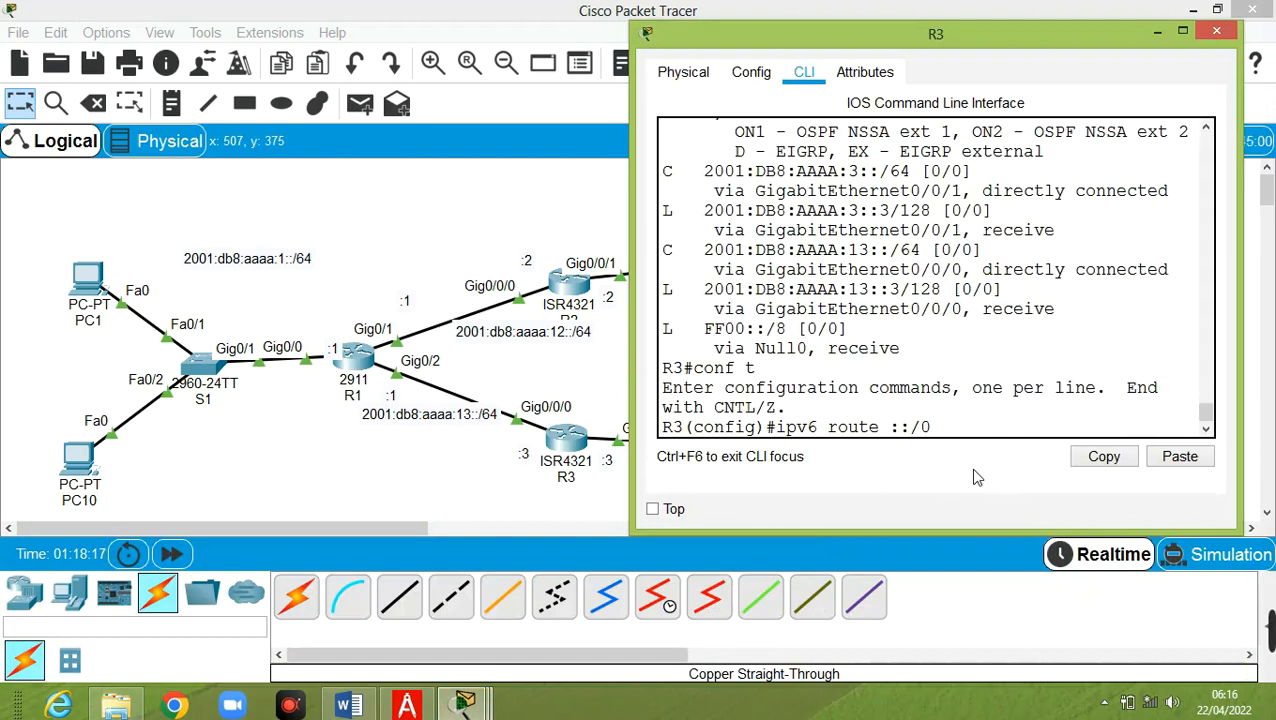
{"action": "type", "text": "g0/0/0"}
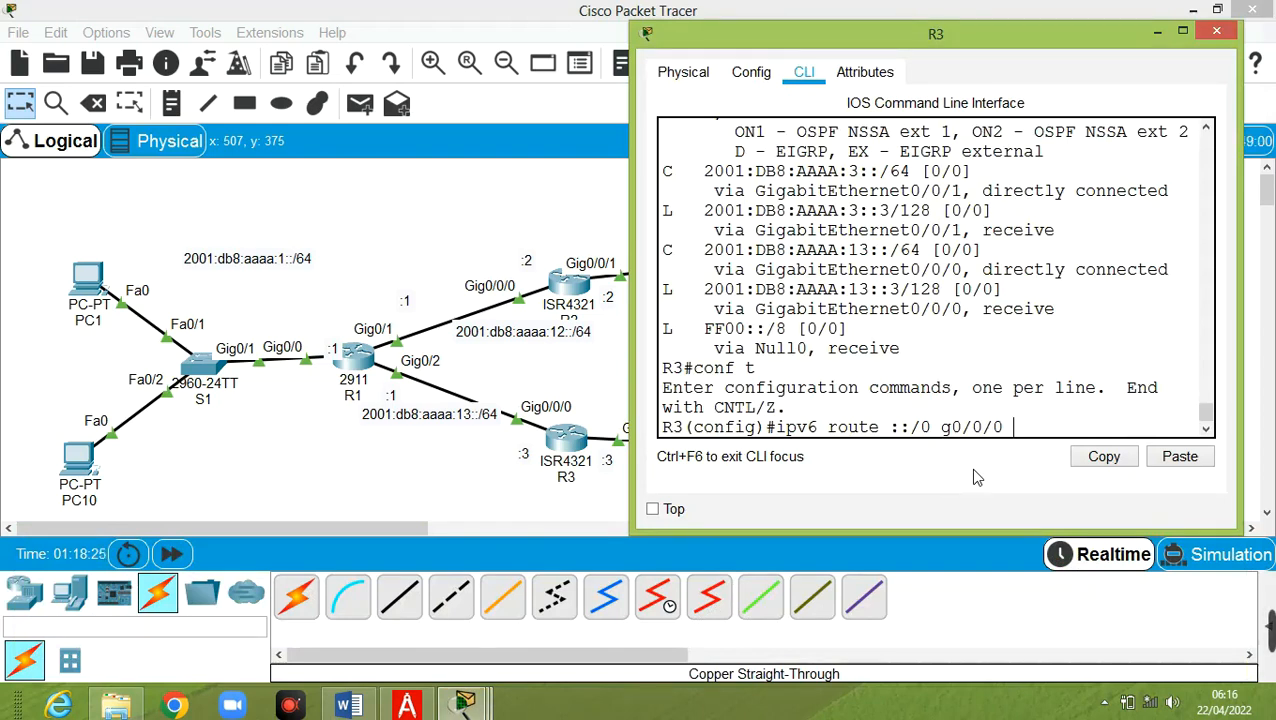
{"action": "type", "text": " fe80::"}
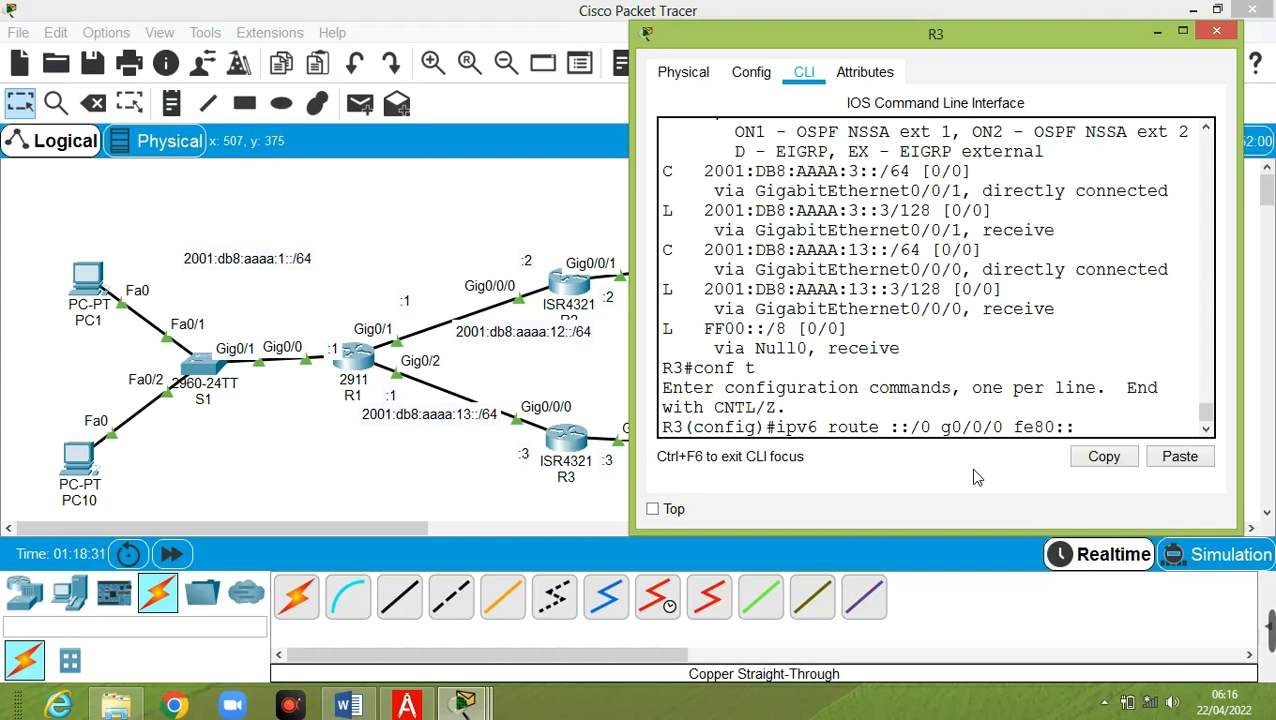
{"action": "type", "text": "1"}
{"action": "key", "text": "Return"}
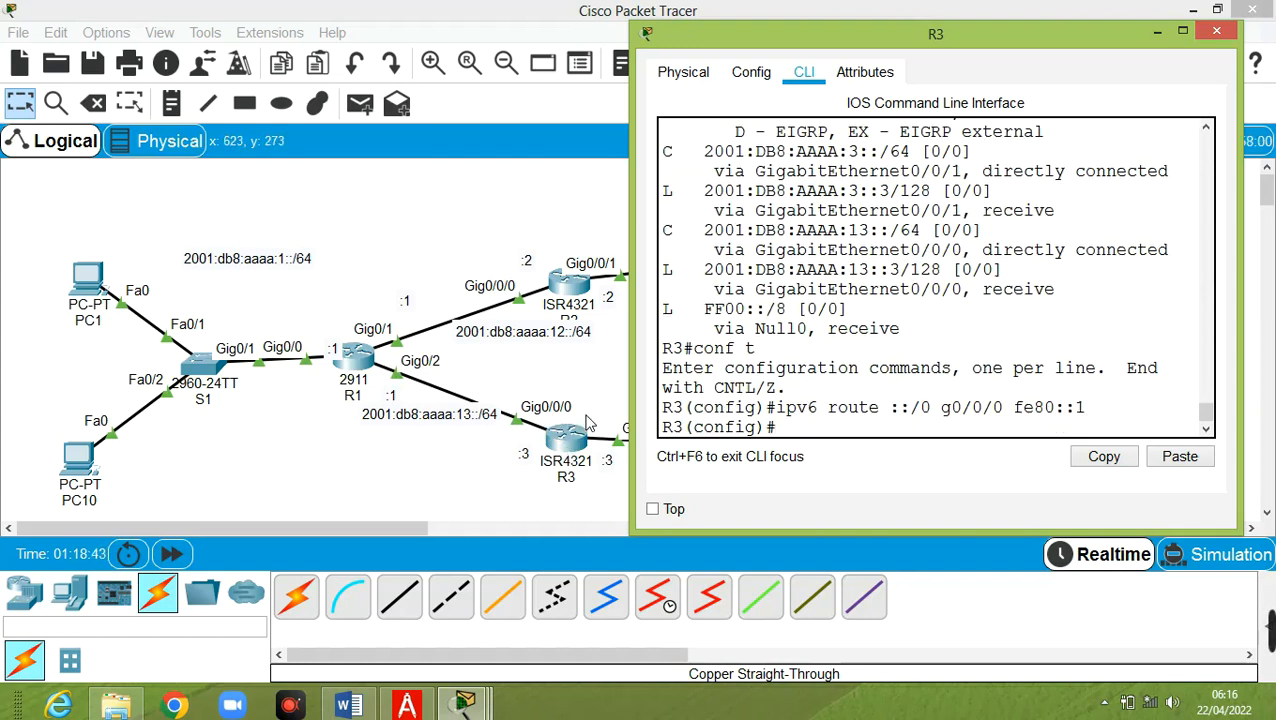
Rerun PC1's ping to 2001:DB8:AAAA:13::3, now answered with 0% loss
{"action": "mouse_move", "coordinate": [463, 705]}
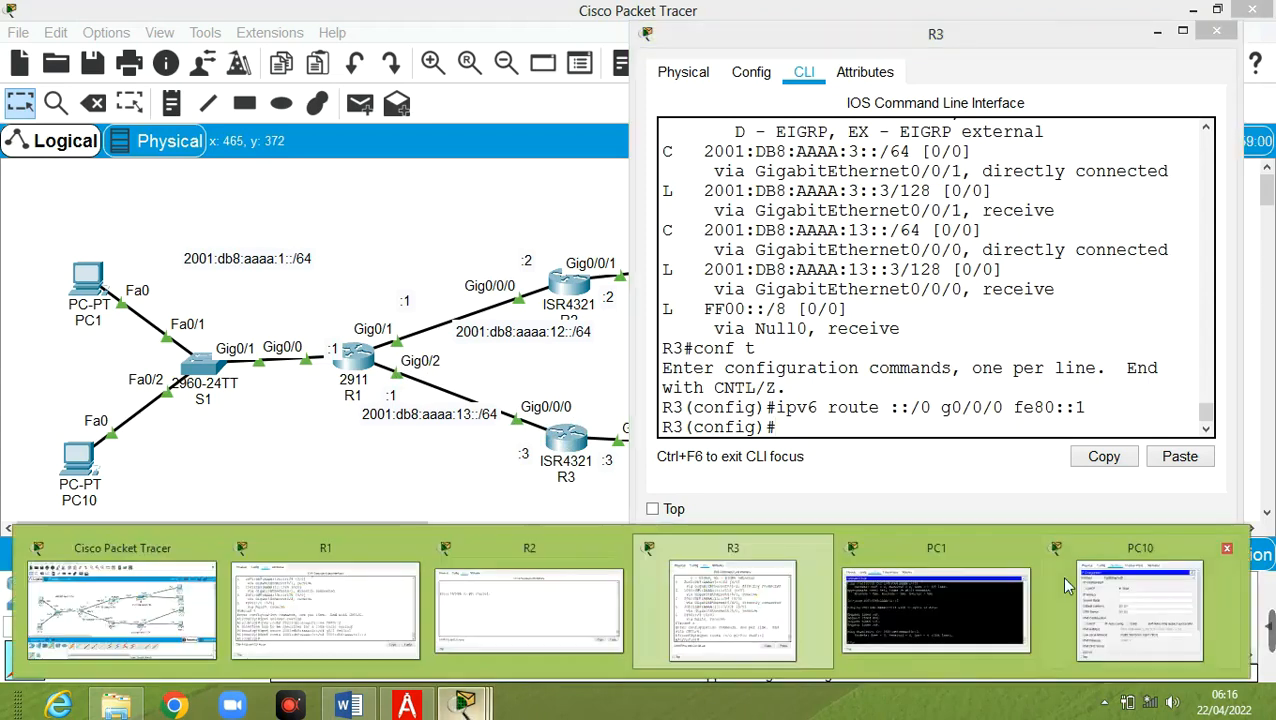
{"action": "left_click", "coordinate": [976, 608]}
{"action": "key", "text": "Up"}
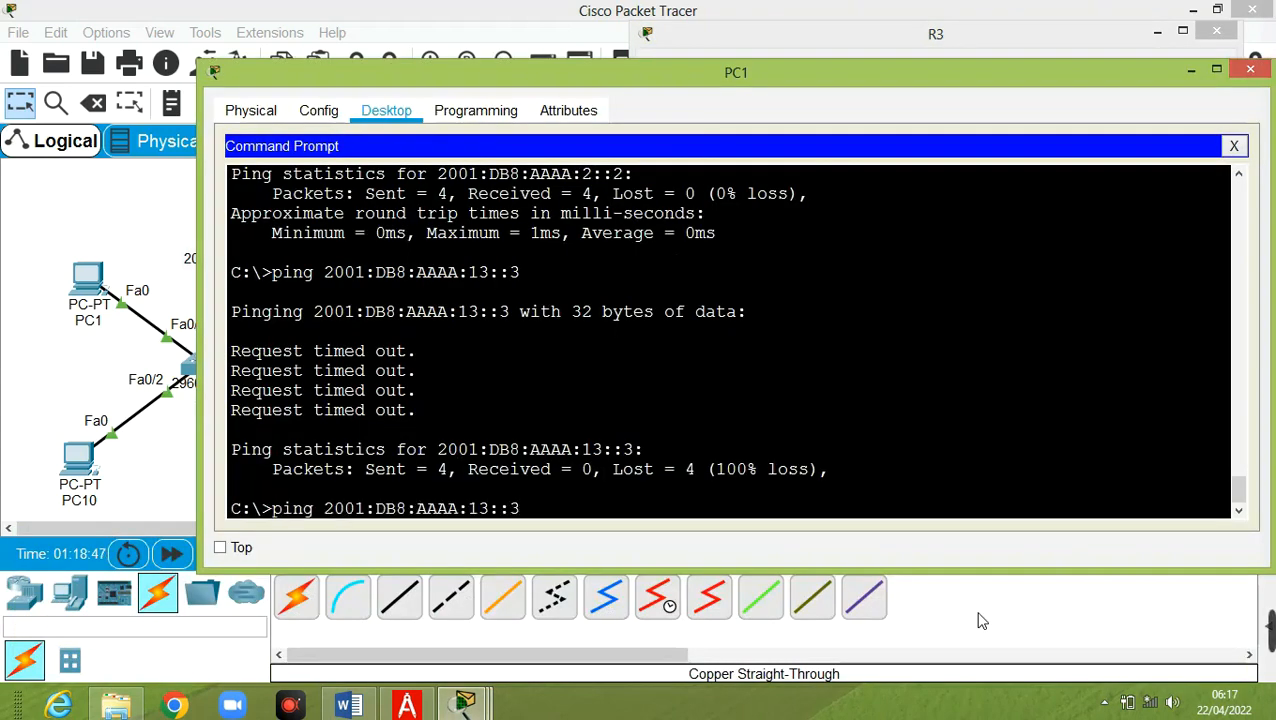
{"action": "key", "text": "Return"}
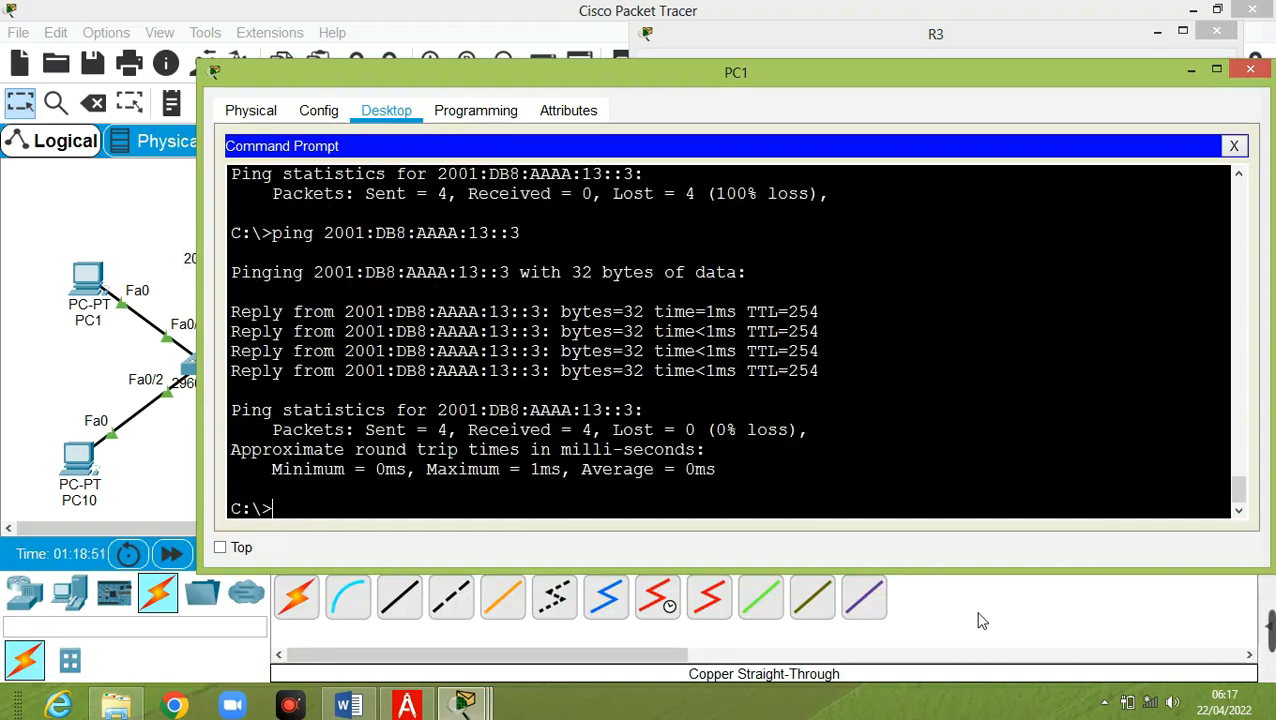
Ping 2001:DB8:AAAA:3::3 from PC1 and get replies with 0% loss
{"action": "key", "text": "Up"}
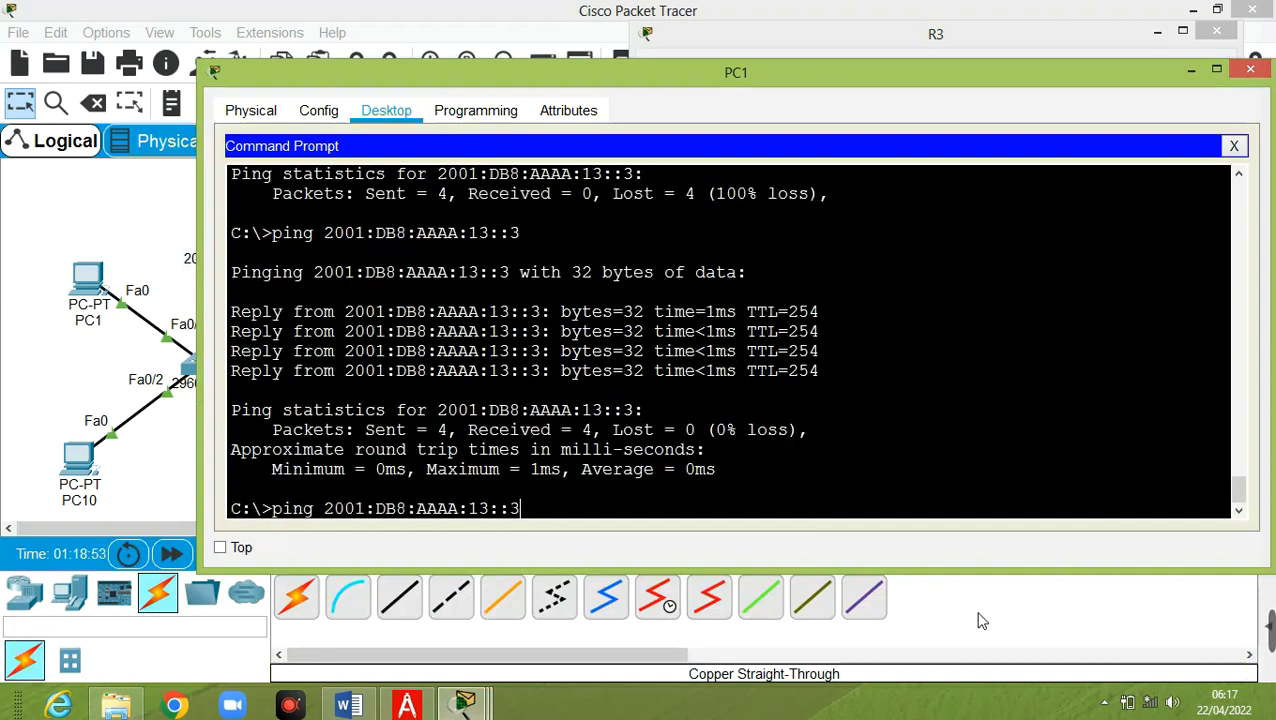
{"action": "key", "text": "Left"}
{"action": "key", "text": "BackSpace"}
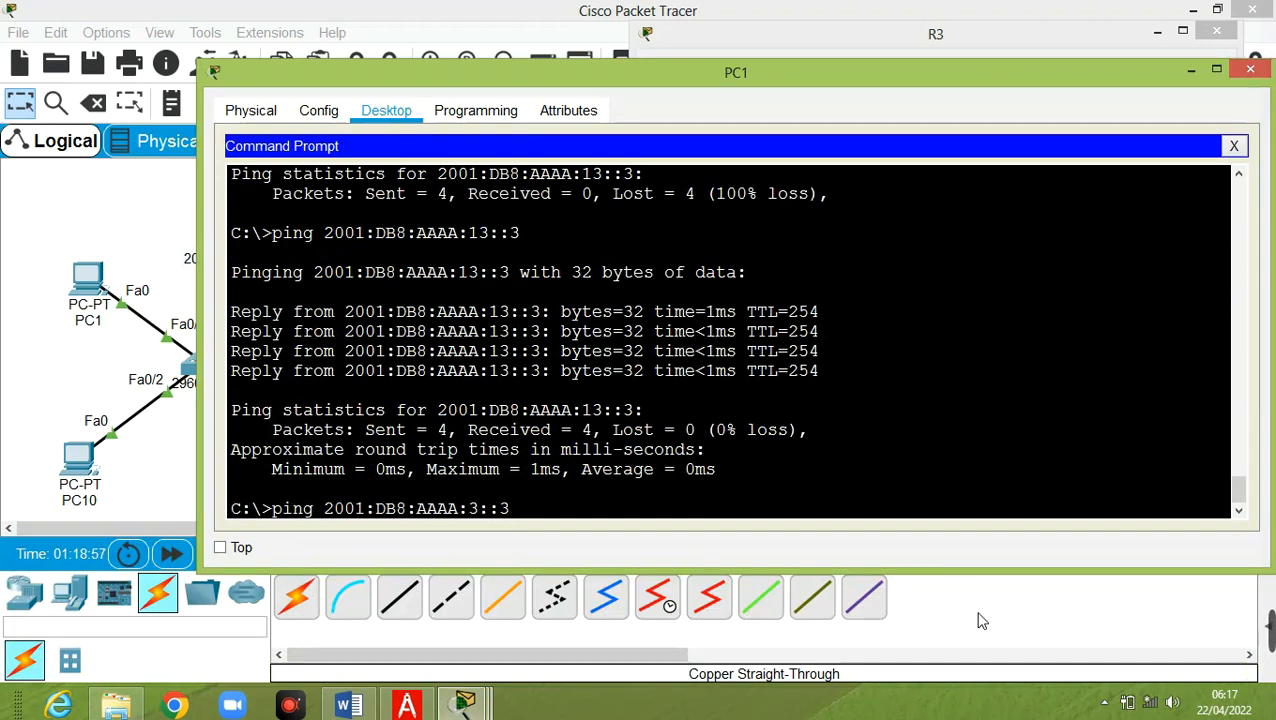
{"action": "left_click", "coordinate": [187, 181]}
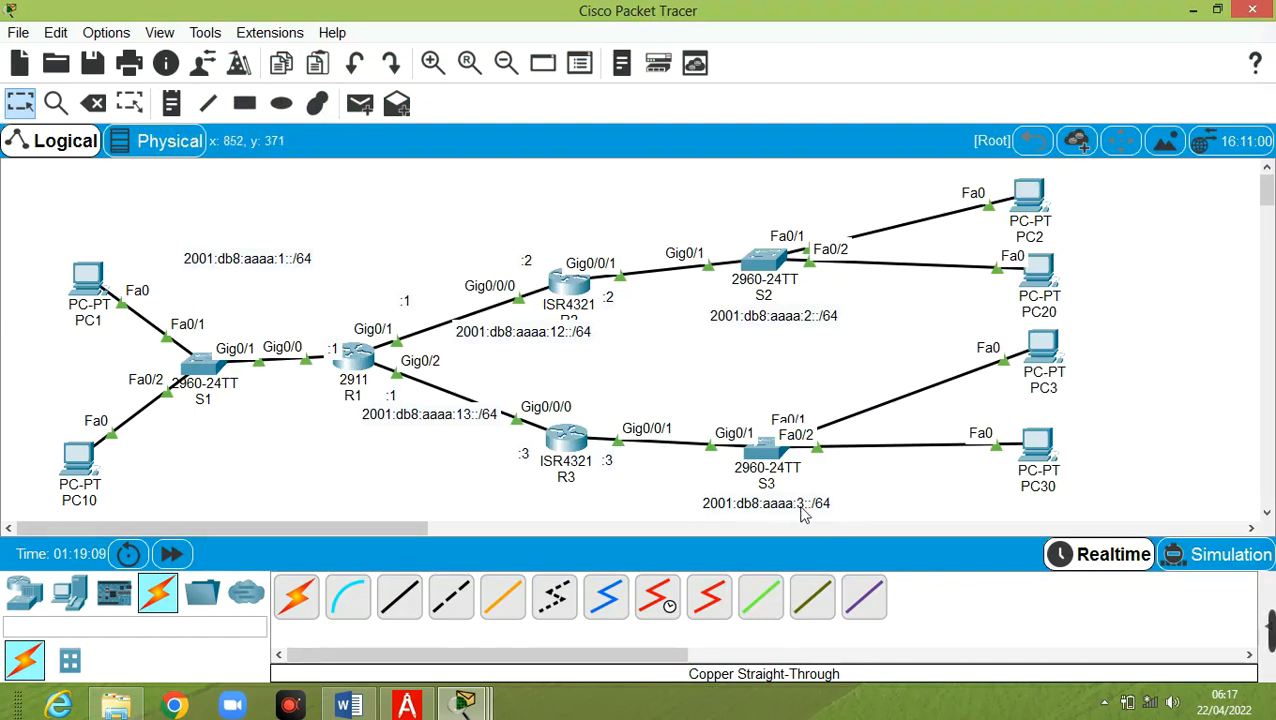
{"action": "left_click", "coordinate": [464, 705]}
{"action": "left_click", "coordinate": [868, 645]}
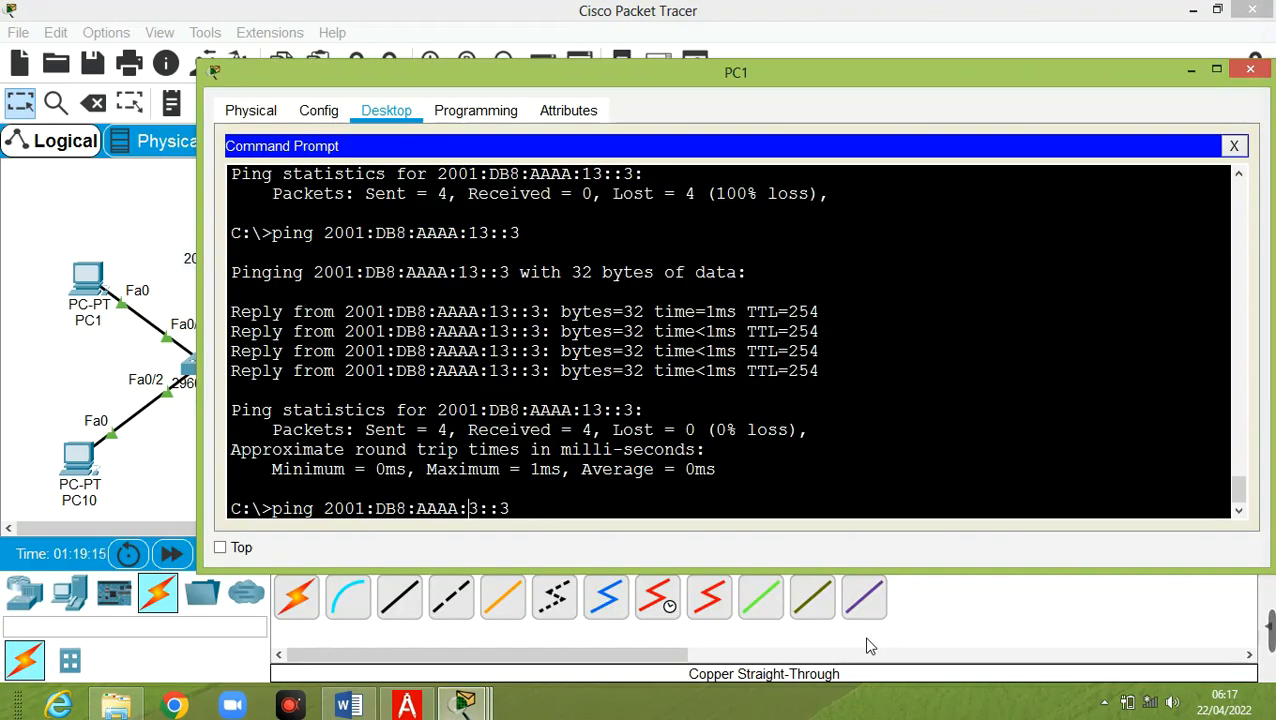
{"action": "key", "text": "Return"}
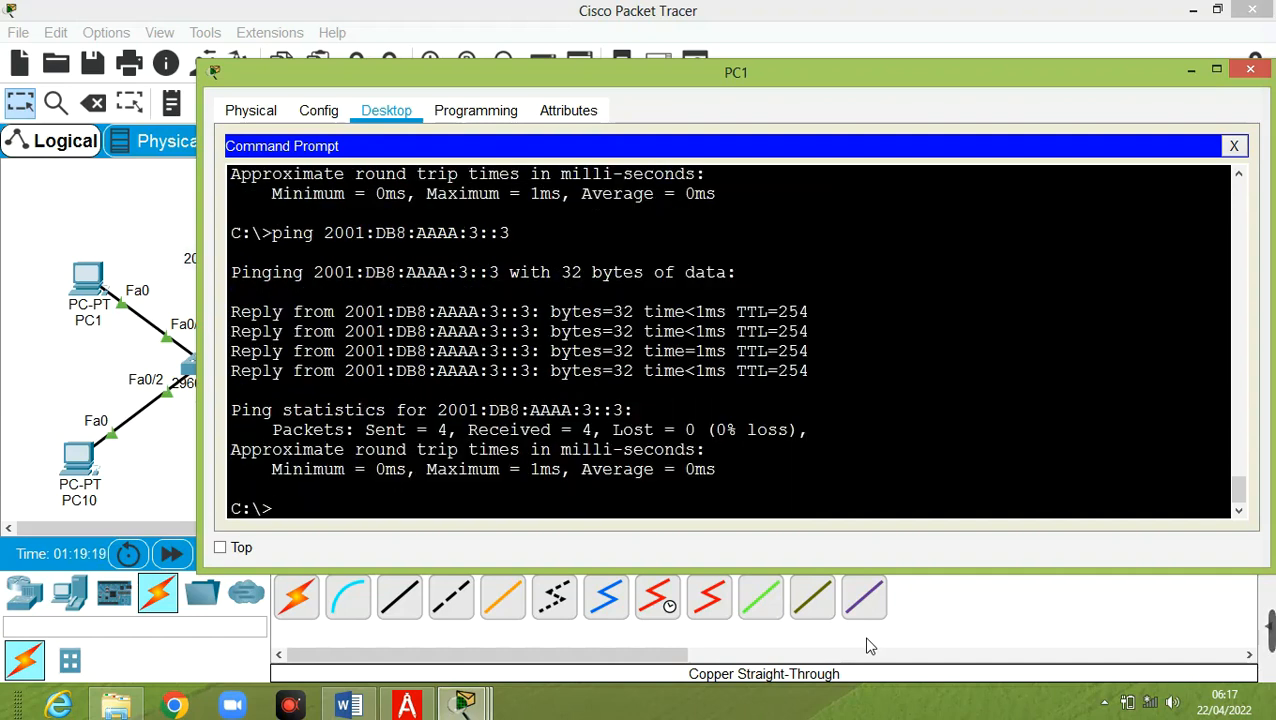
{"action": "left_click", "coordinate": [88, 205]}
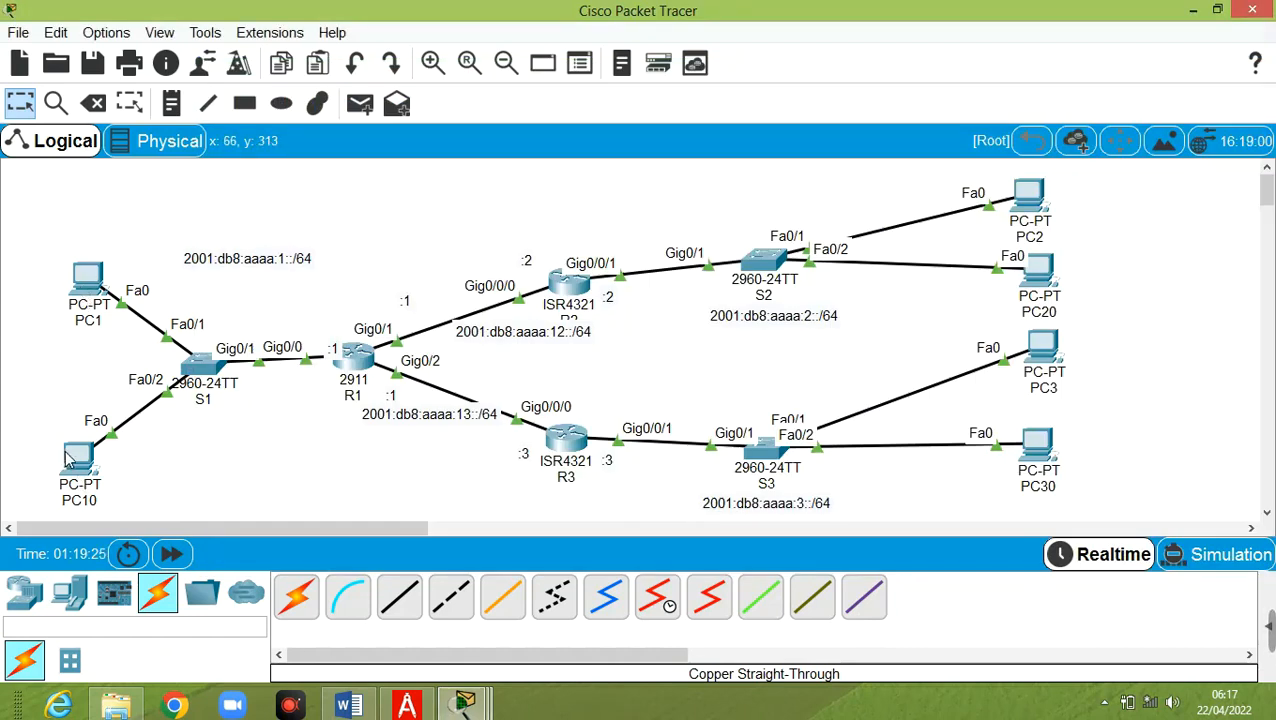
Open PC2's device window from the topology after viewing the PC1 and PC10 info
{"action": "mouse_move", "coordinate": [90, 270]}
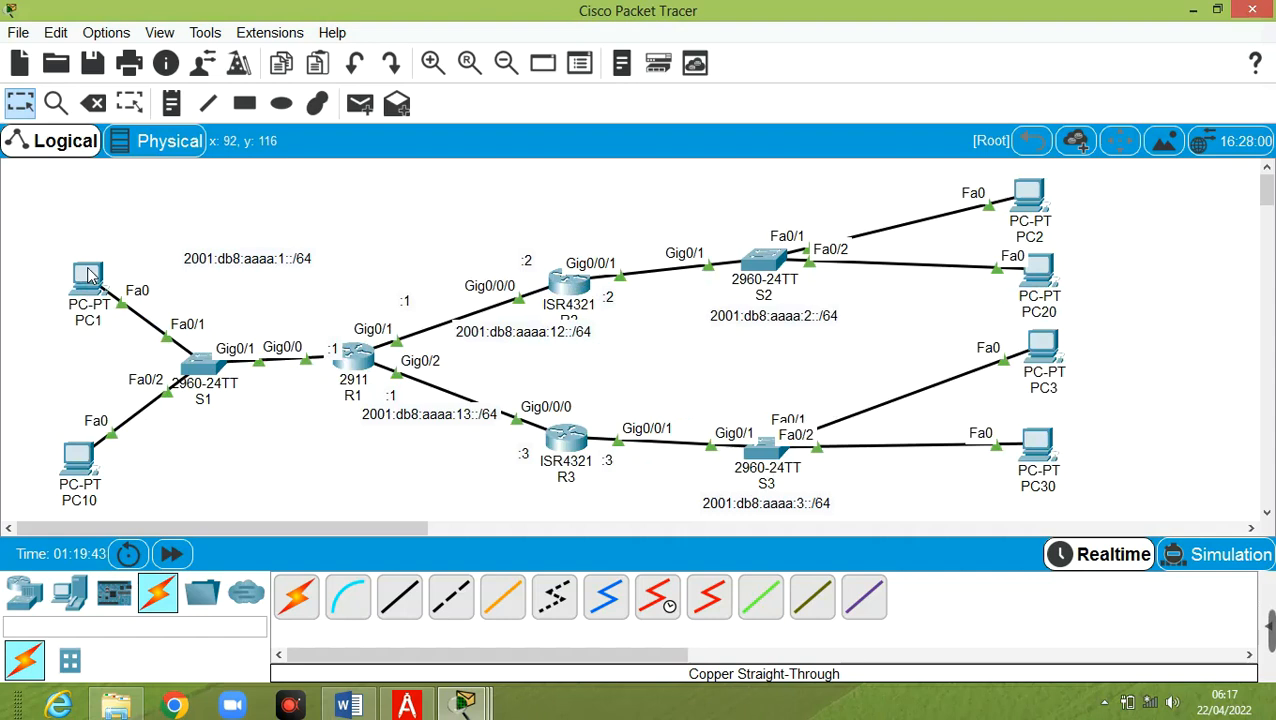
{"action": "mouse_move", "coordinate": [87, 455]}
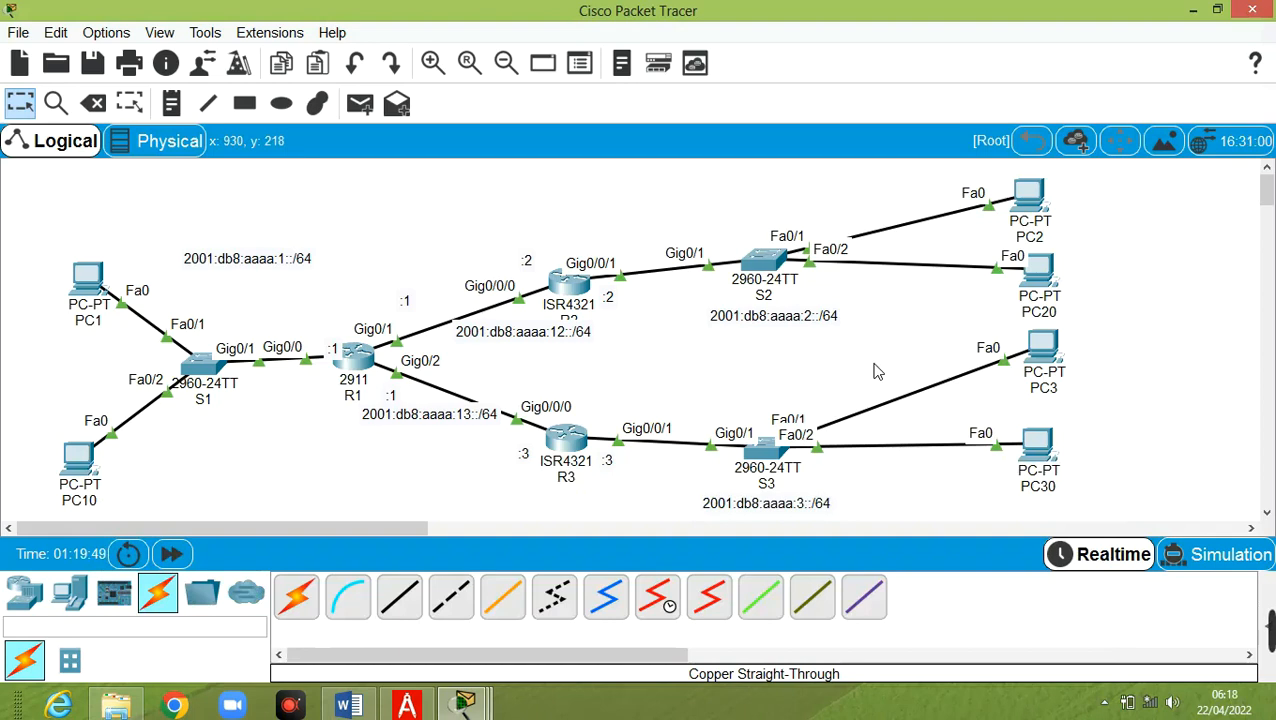
{"action": "left_click", "coordinate": [1035, 197]}
Set PC2's IP Configuration to IPv6 Auto Config, then minimize PC2's window
{"action": "left_click", "coordinate": [521, 126]}
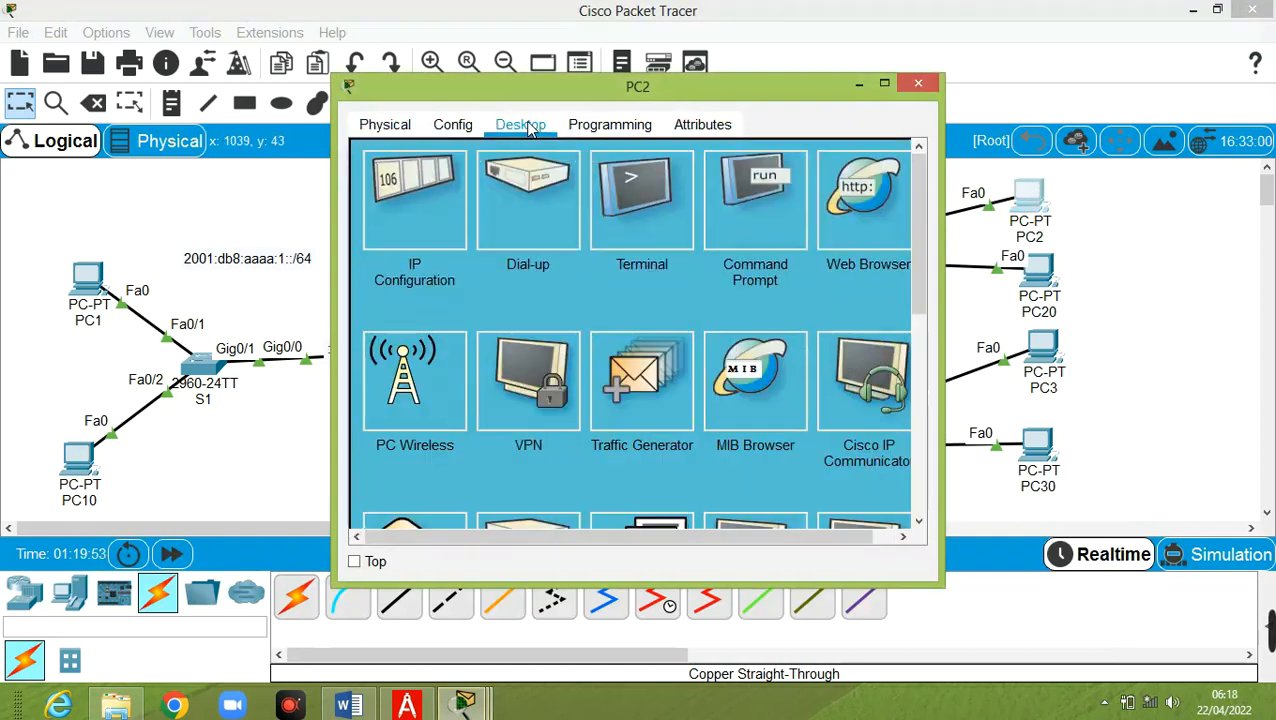
{"action": "left_click", "coordinate": [414, 185]}
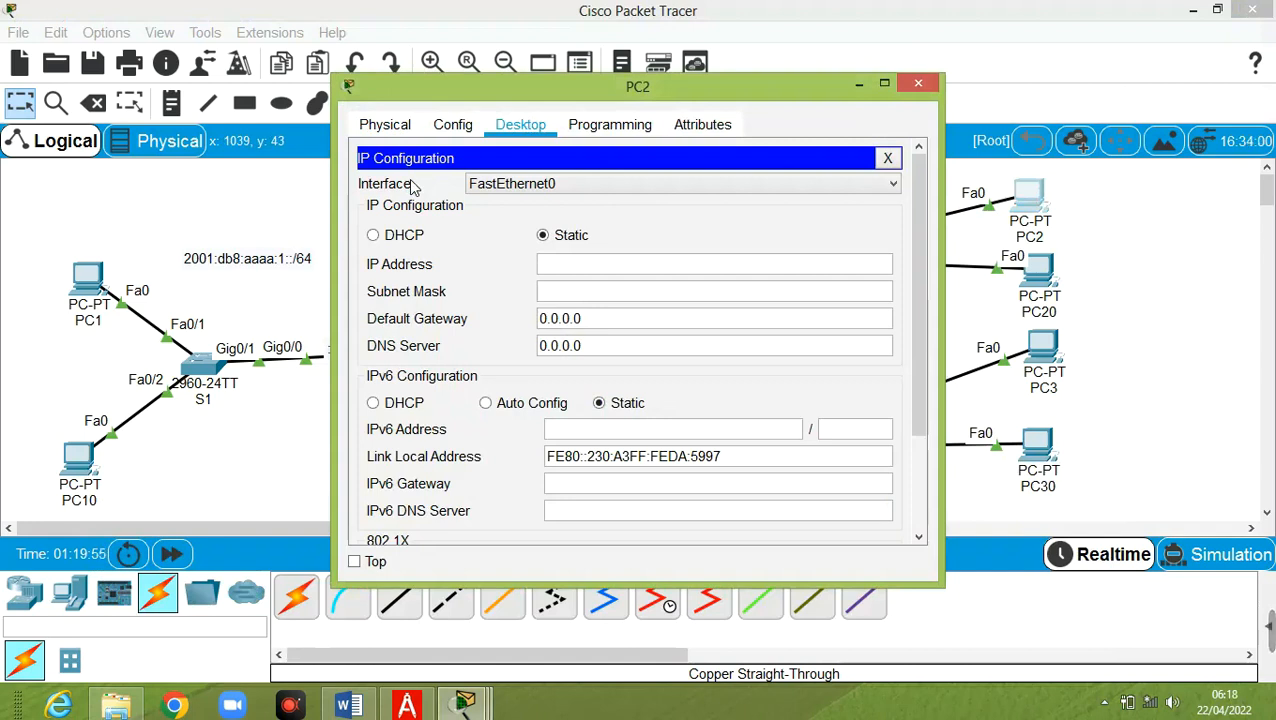
{"action": "left_click", "coordinate": [530, 403]}
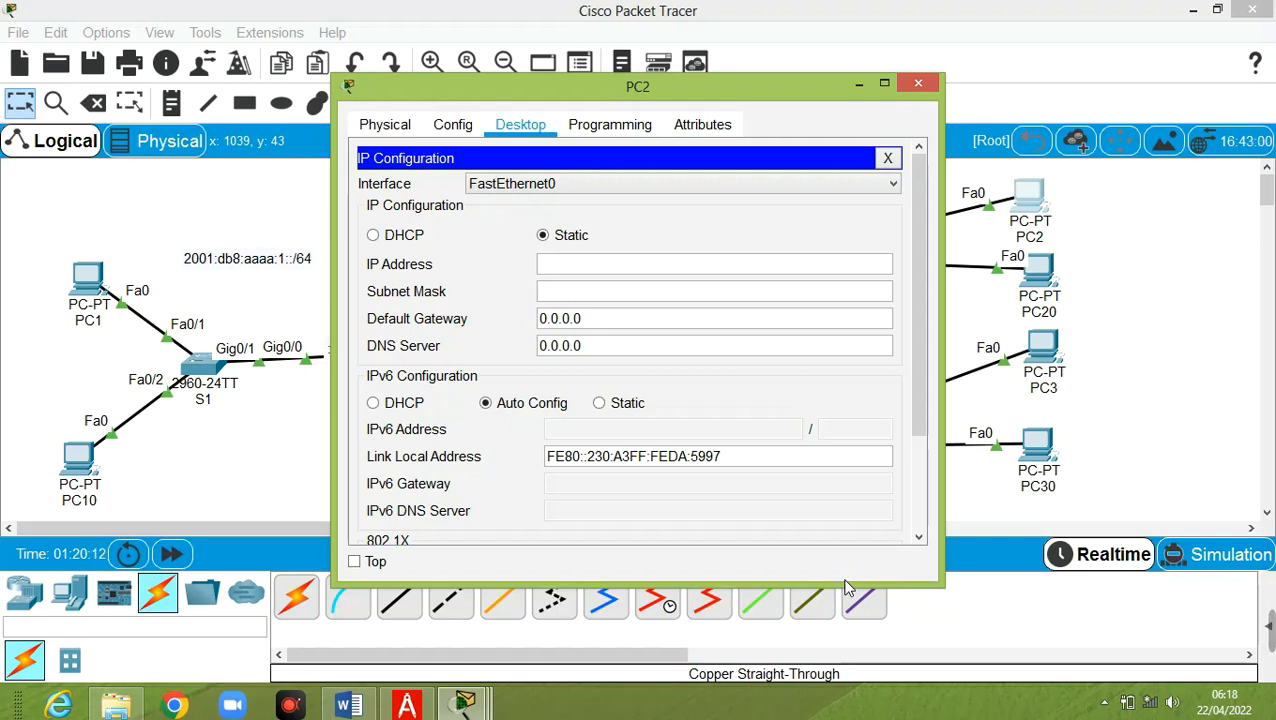
{"action": "left_click", "coordinate": [858, 88]}
In R2's CLI, use en and conf t, then enable ipv6 unicast-routing
{"action": "left_click", "coordinate": [577, 288]}
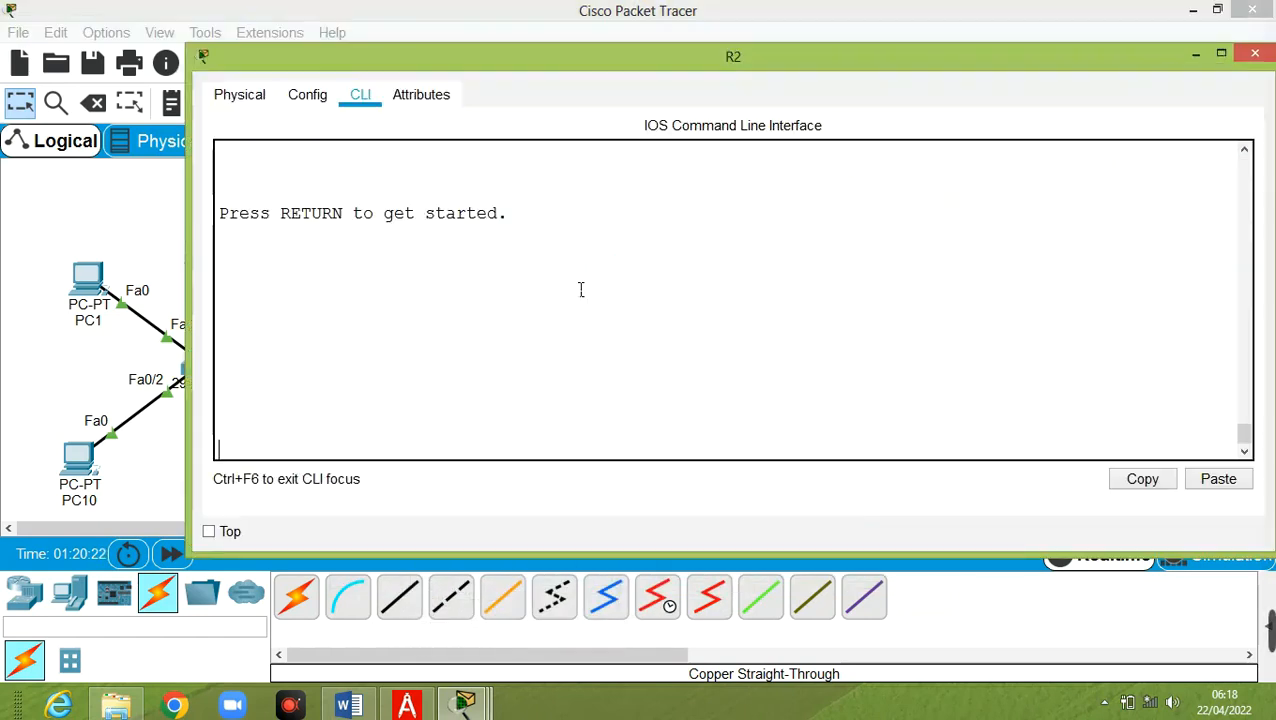
{"action": "key", "text": "Return"}
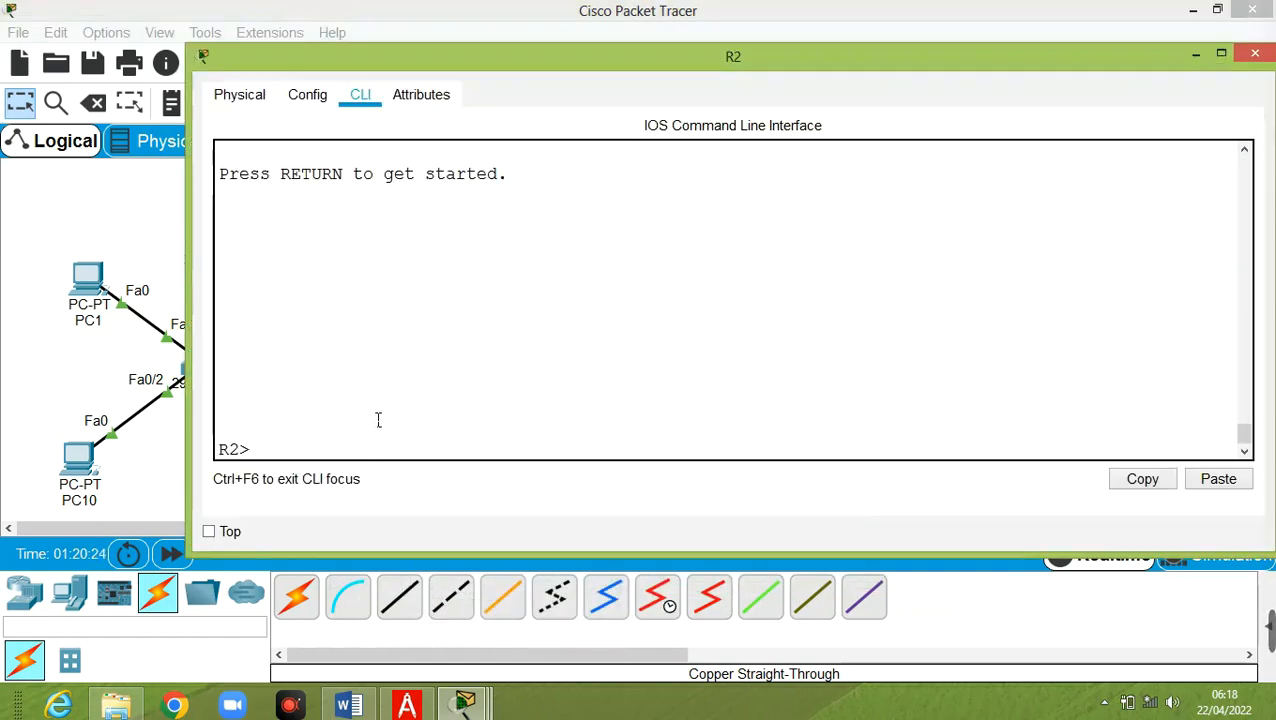
{"action": "type", "text": "en"}
{"action": "key", "text": "Return"}
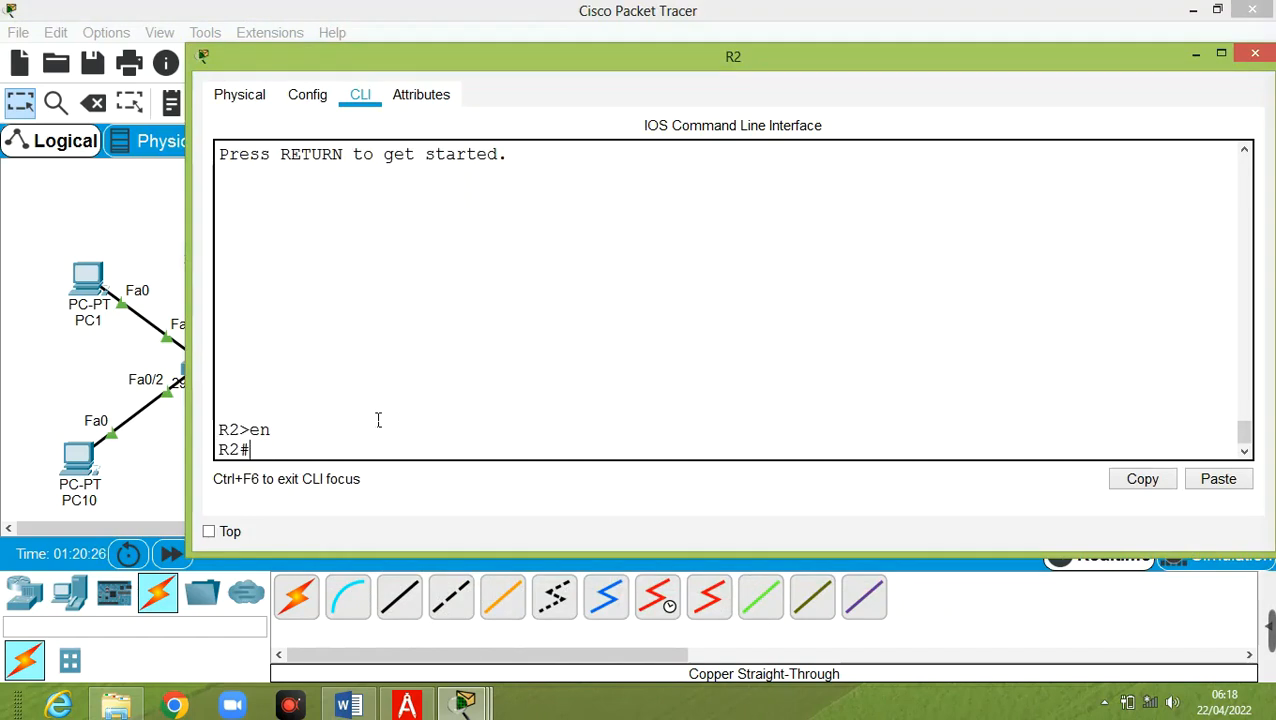
{"action": "type", "text": "conf t"}
{"action": "key", "text": "Return"}
{"action": "type", "text": "ipv6 unicast-routing"}
{"action": "key", "text": "Return"}
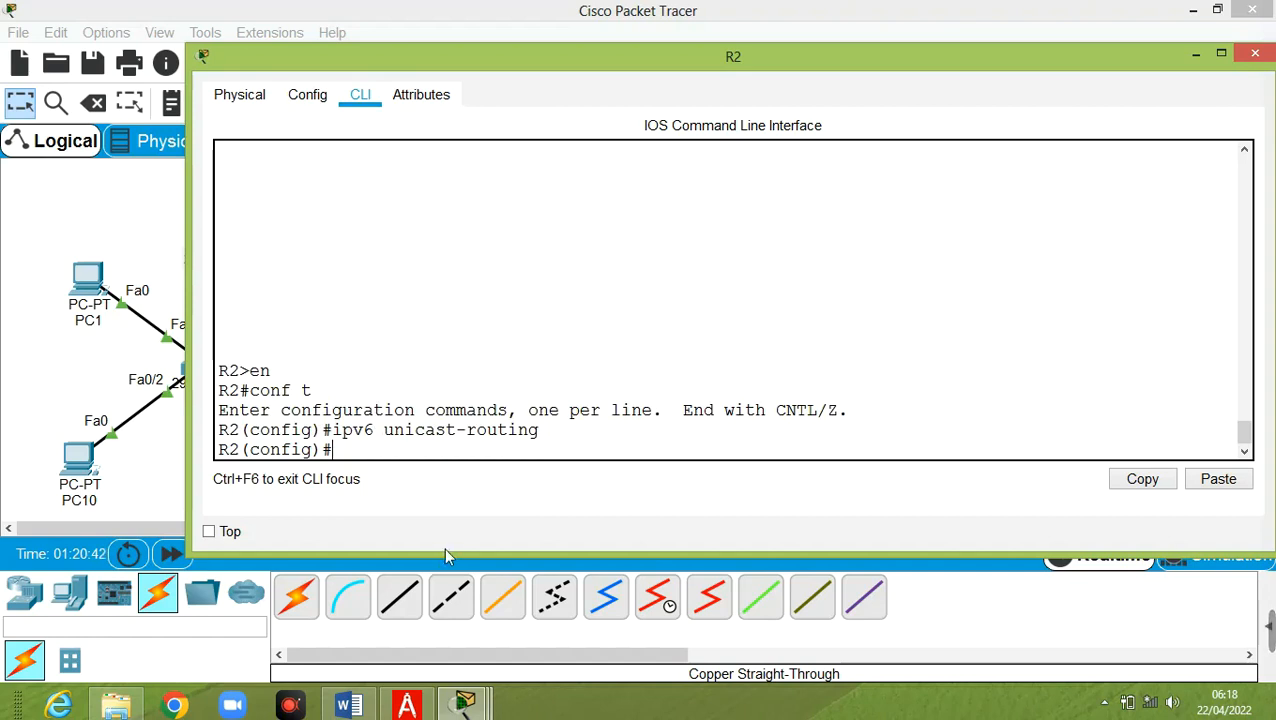
{"action": "mouse_move", "coordinate": [465, 705]}
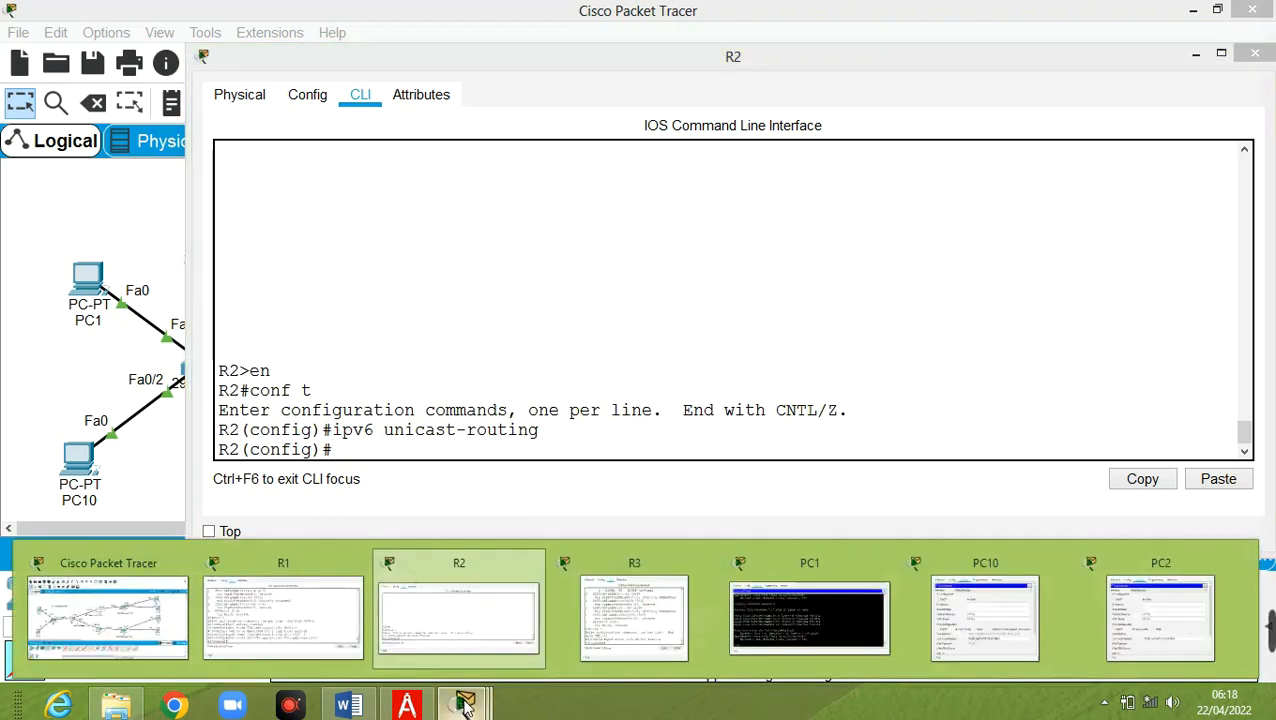
Toggle PC2's IPv6 setting to Static and back to Auto Config so it requests an address again
{"action": "left_click", "coordinate": [1176, 608]}
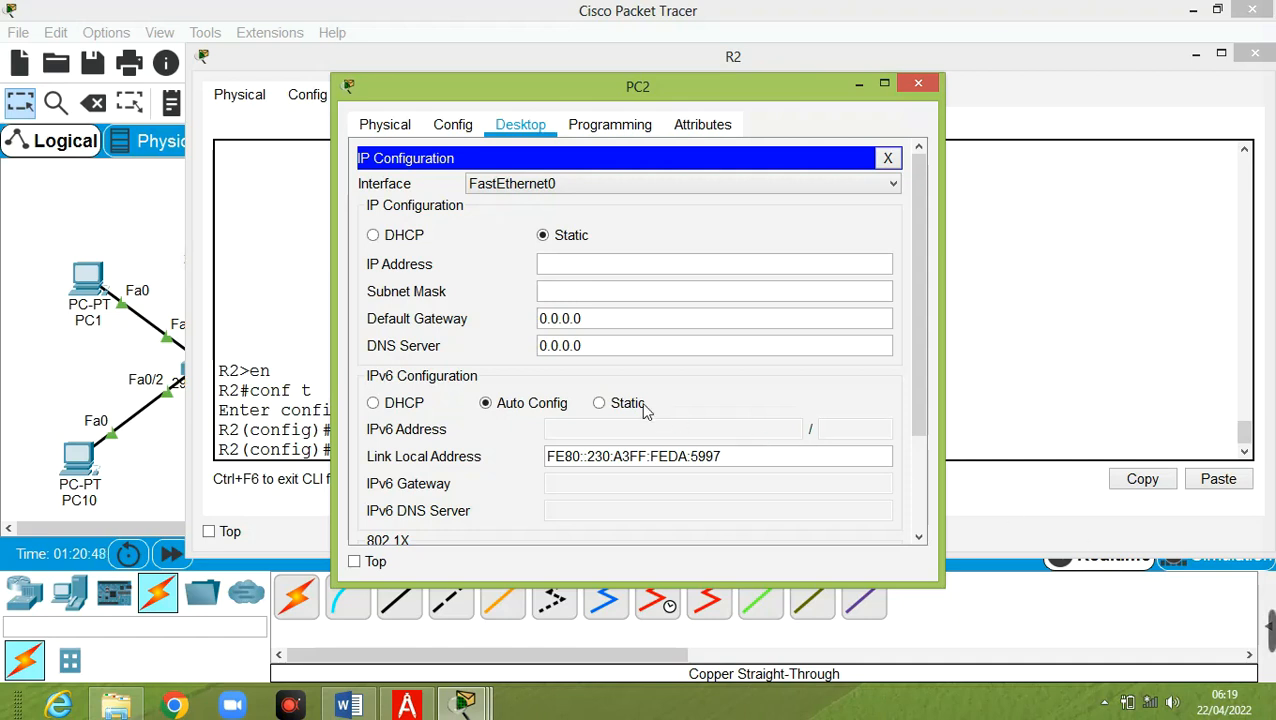
{"action": "left_click", "coordinate": [598, 402]}
{"action": "left_click", "coordinate": [533, 403]}
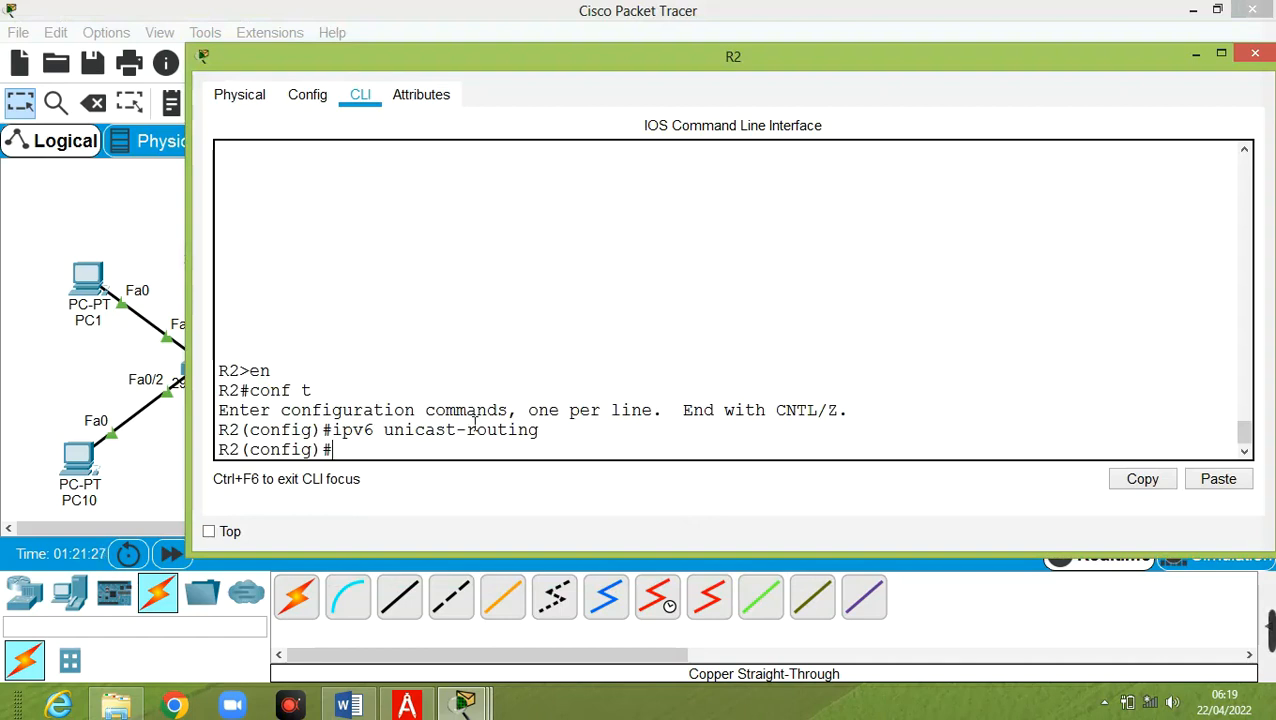
Create DHCPv6 pool SLAAC_DHCPv6 on R2 and type its dns-server 2001:db8:aaaa:100::100 entry
{"action": "type", "text": "ipv6 dhcp"}
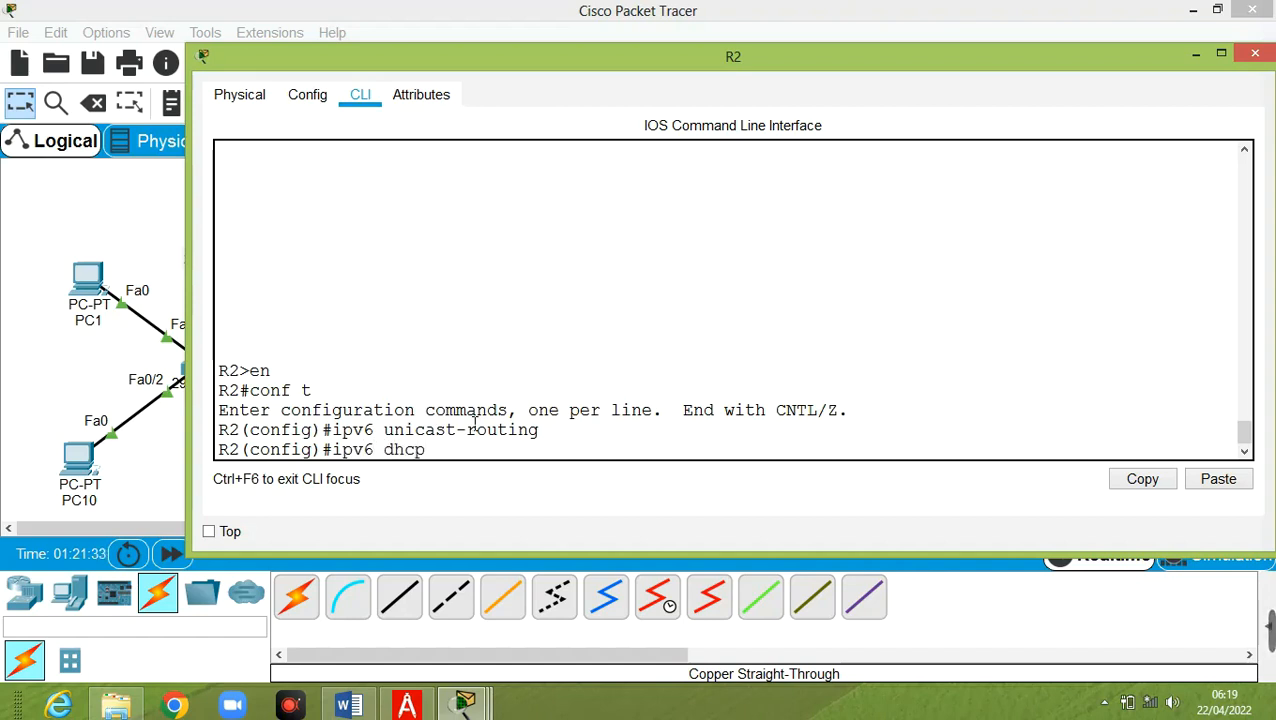
{"action": "type", "text": " pool SLA"}
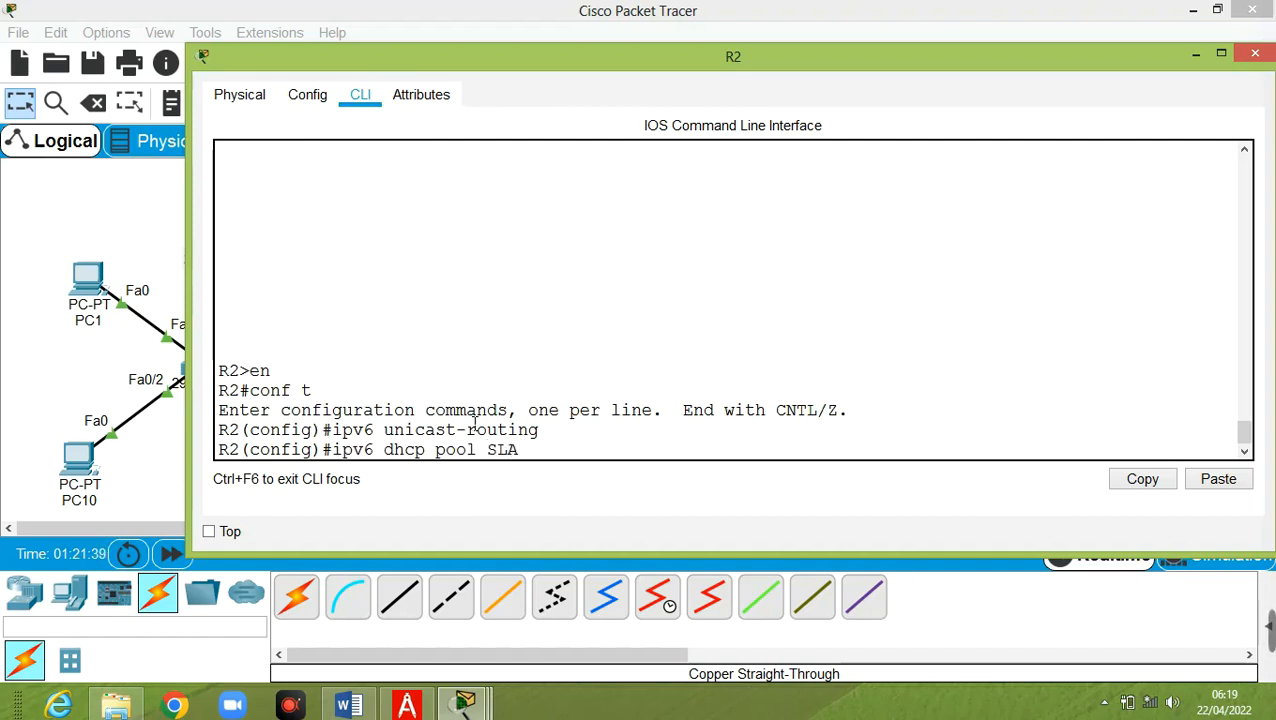
{"action": "type", "text": "AC_D"}
{"action": "type", "text": "HC"}
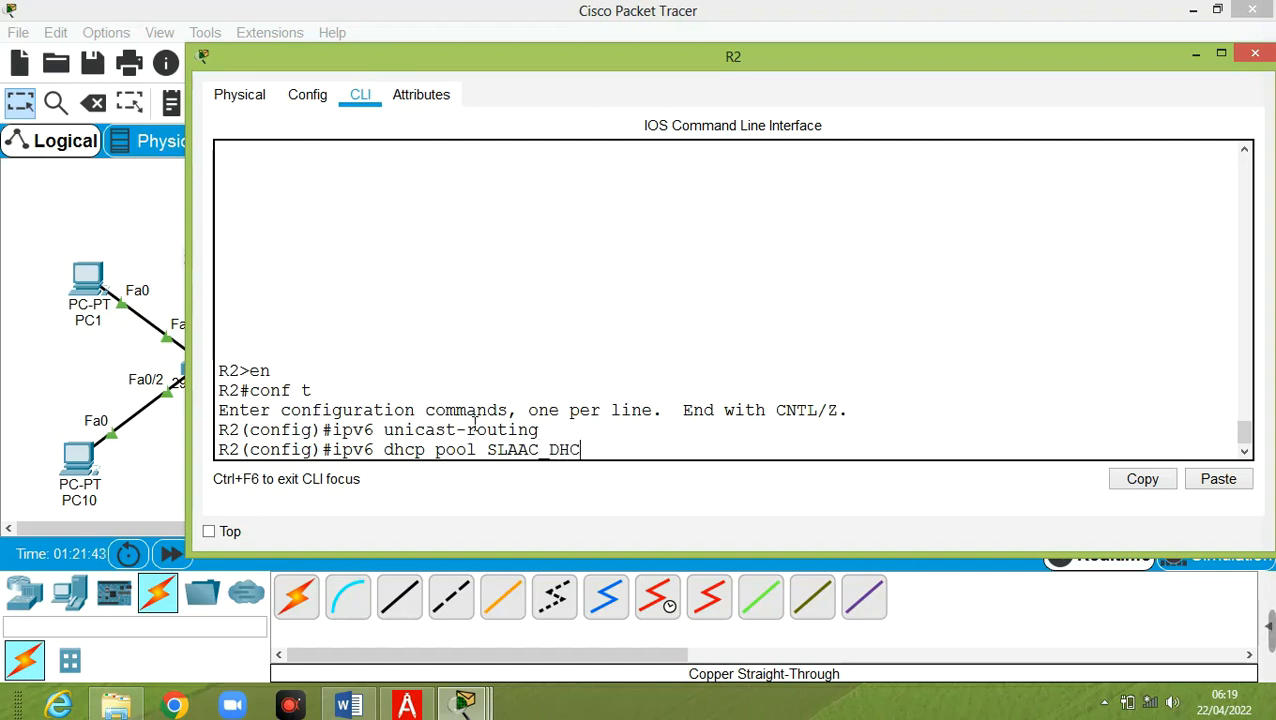
{"action": "type", "text": "Pv6"}
{"action": "key", "text": "Return"}
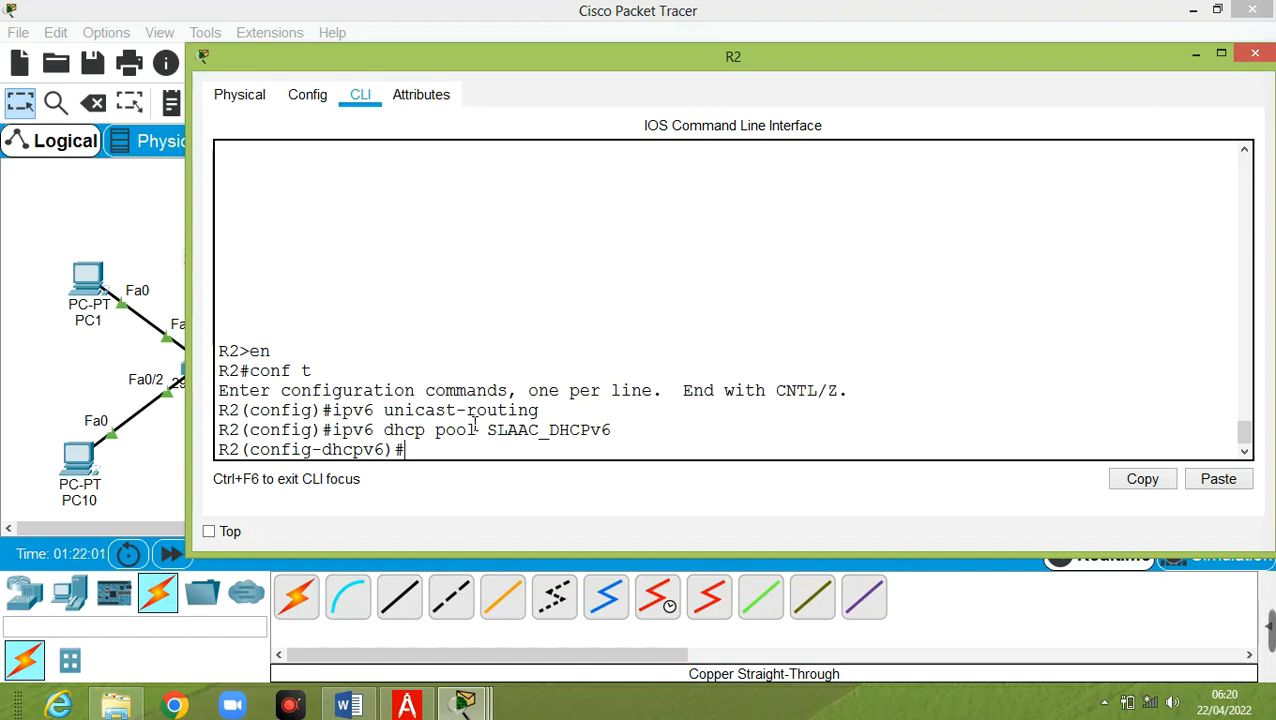
{"action": "type", "text": "dns-server "}
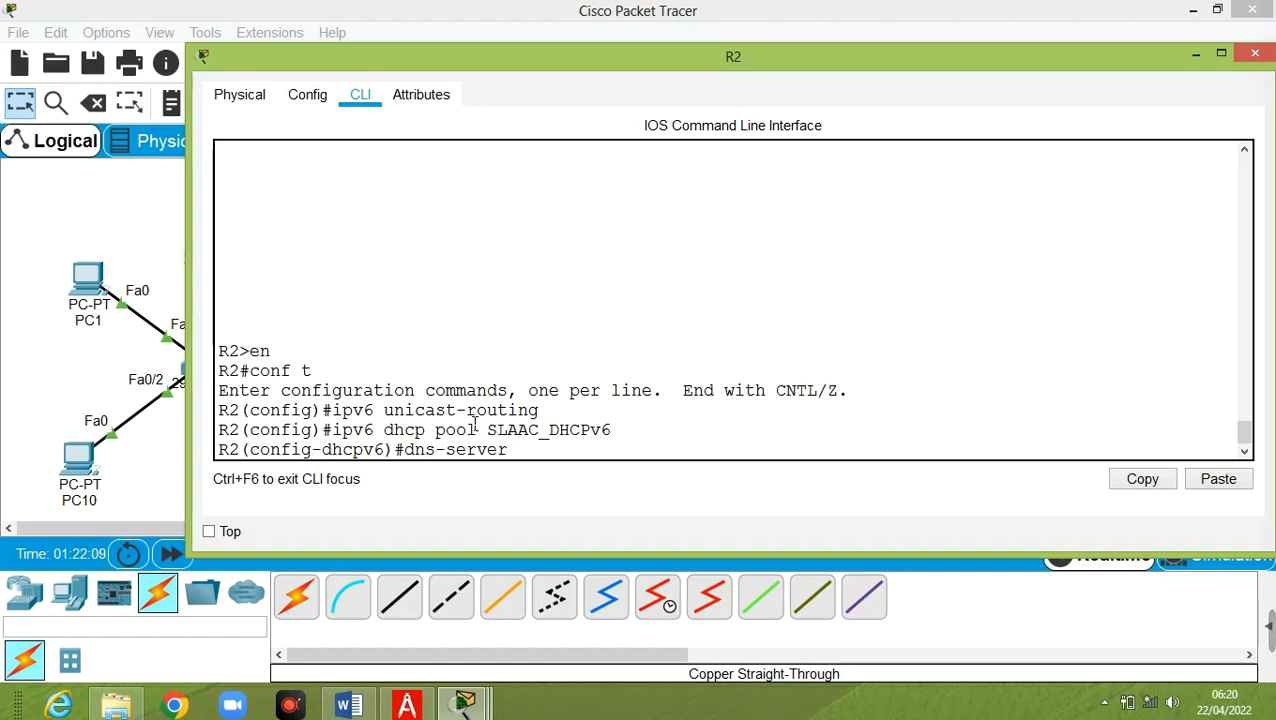
{"action": "type", "text": "2001:db8"}
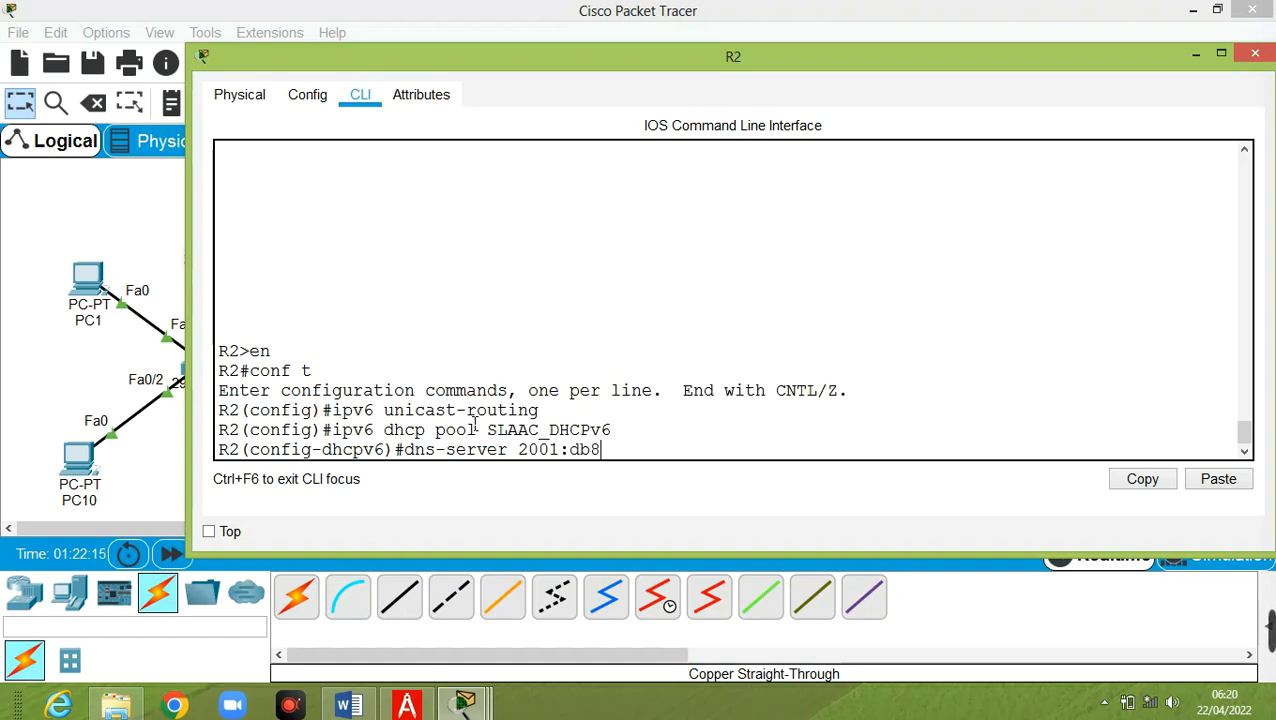
{"action": "type", "text": ":aaaa"}
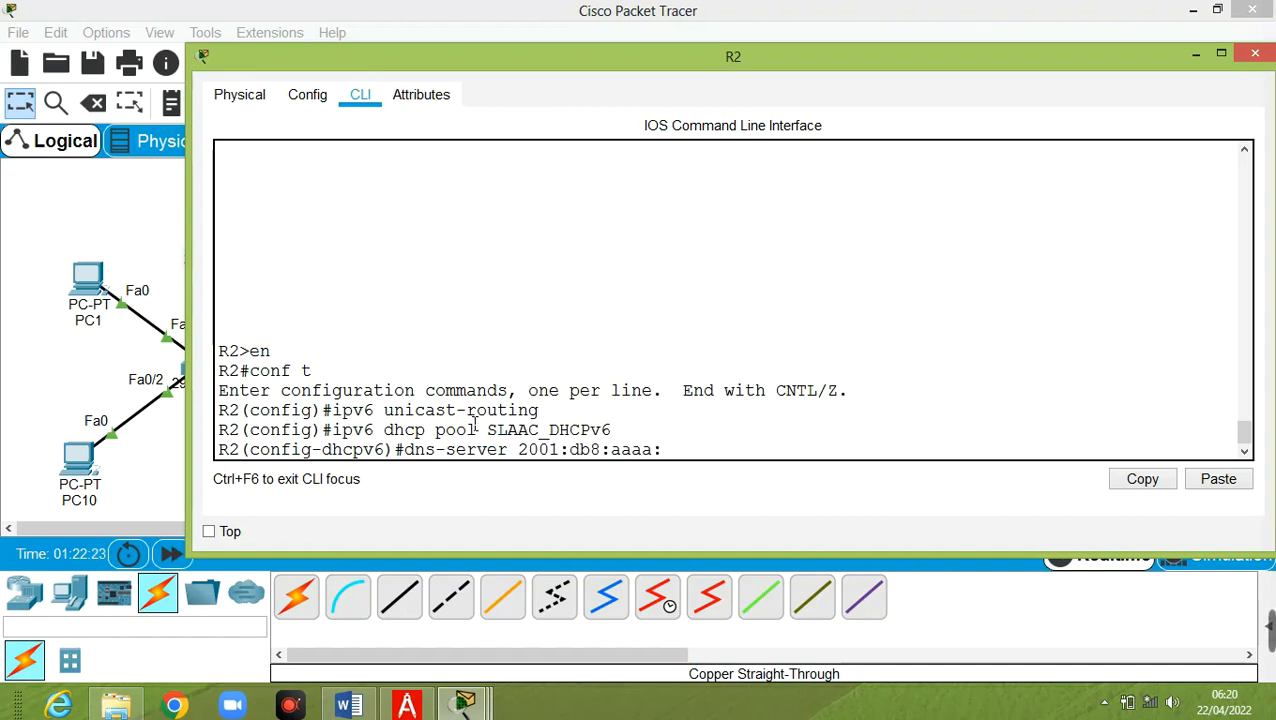
{"action": "type", "text": ":100:100"}
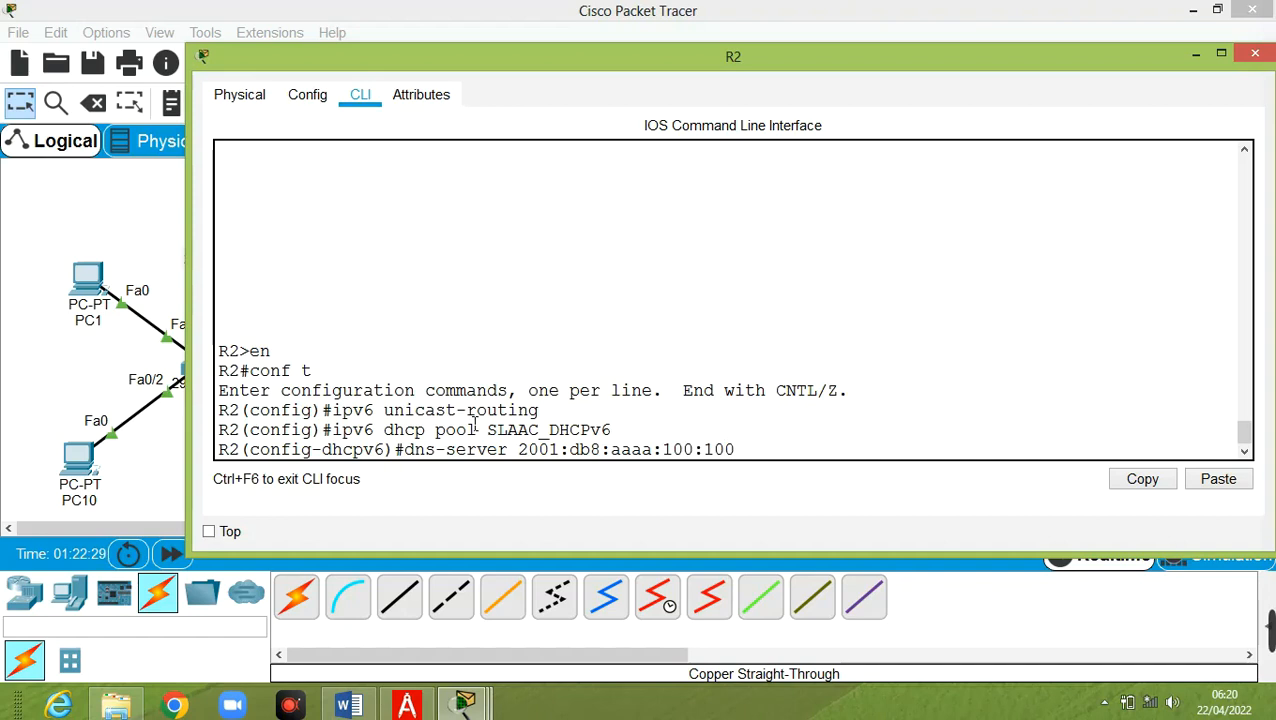
{"action": "type", "text": ":"}
{"action": "left_click", "coordinate": [788, 452]}
Apply the DNS server and enter a domain name of SLAAC_DHCPv6.com using the copied pool name
{"action": "key", "text": "Return"}
{"action": "type", "text": "dm"}
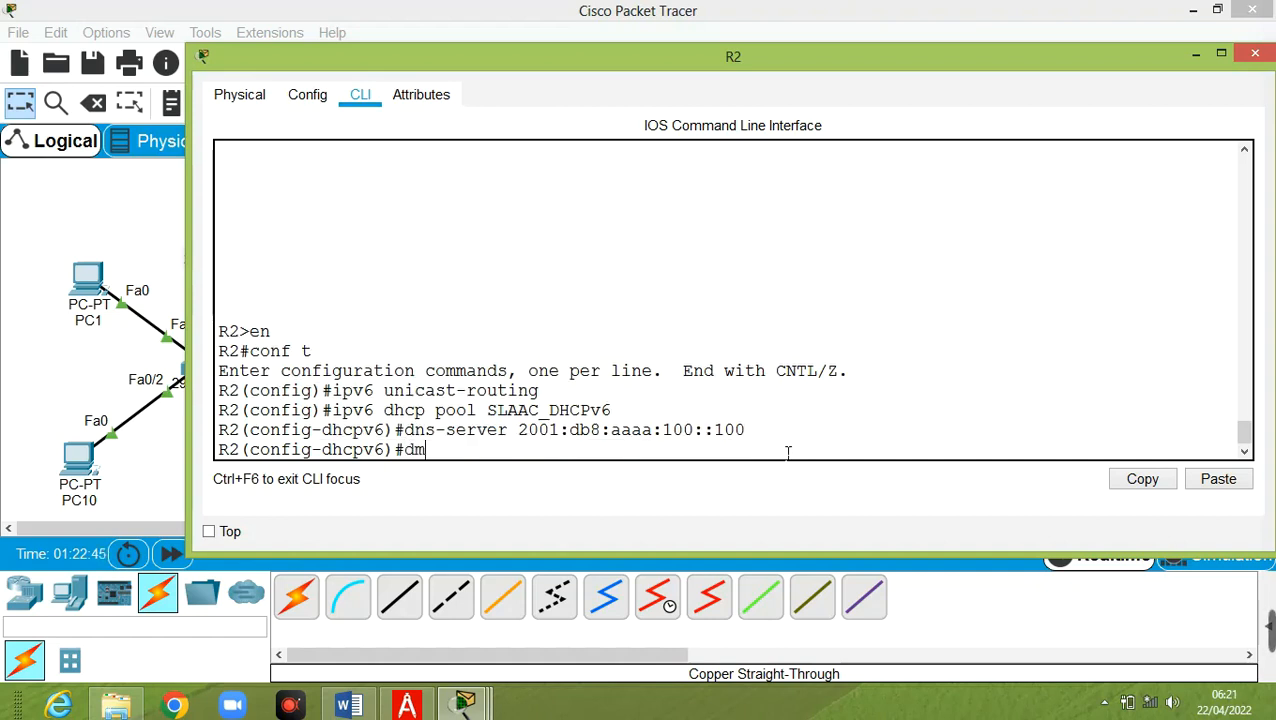
{"action": "type", "text": "ian-name"}
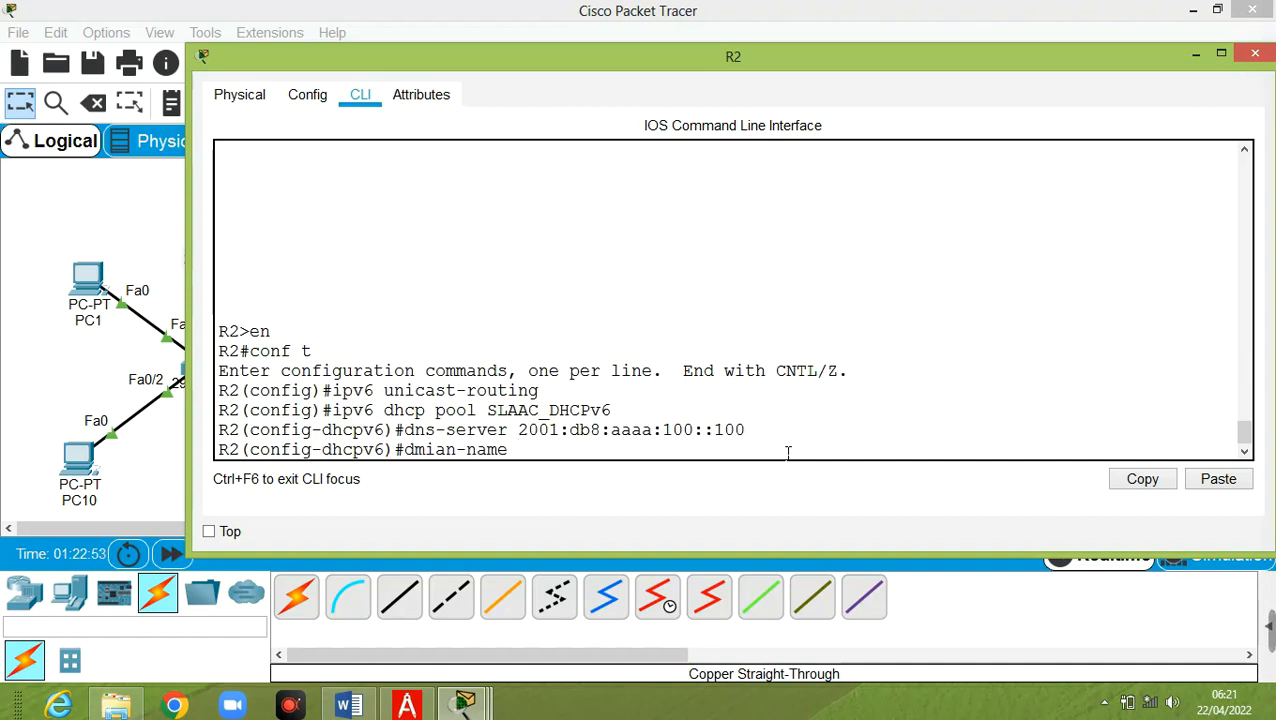
{"action": "left_click_drag", "start_coordinate": [490, 412], "coordinate": [612, 413]}
{"action": "right_click", "coordinate": [606, 415]}
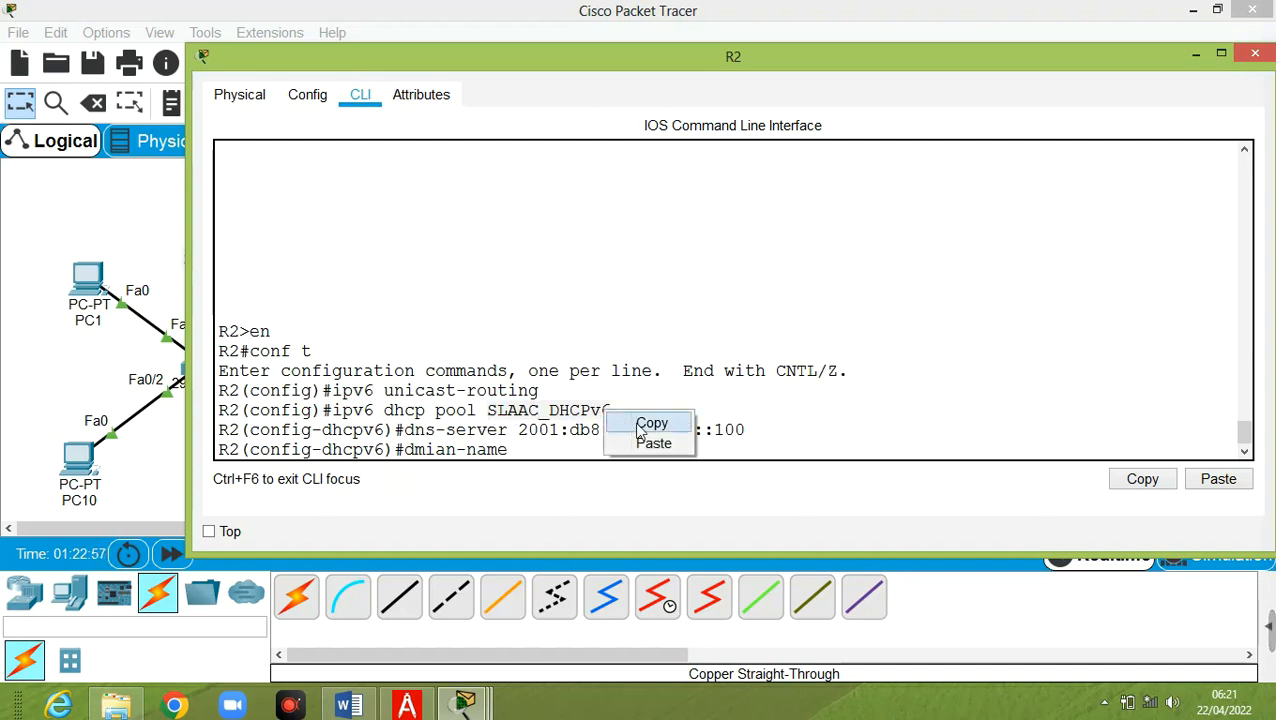
{"action": "left_click", "coordinate": [648, 423]}
{"action": "left_click", "coordinate": [592, 454]}
{"action": "right_click", "coordinate": [587, 455]}
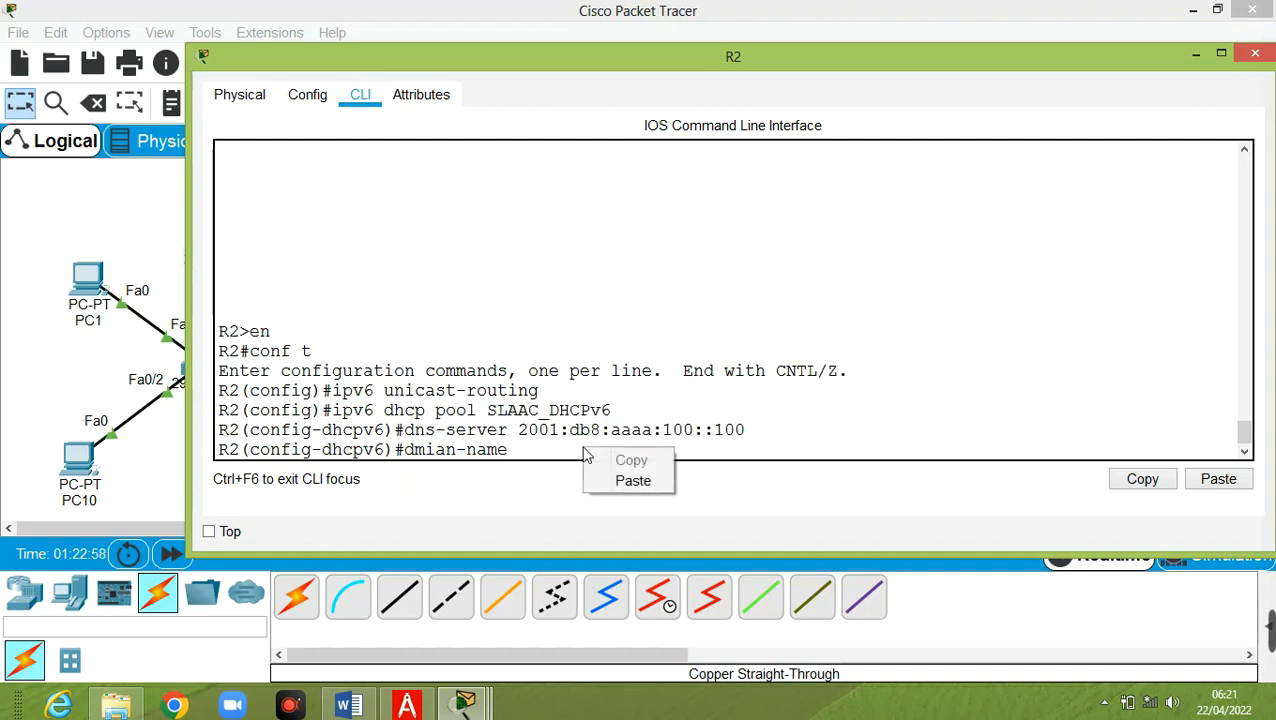
{"action": "left_click", "coordinate": [631, 480]}
{"action": "type", "text": ".com"}
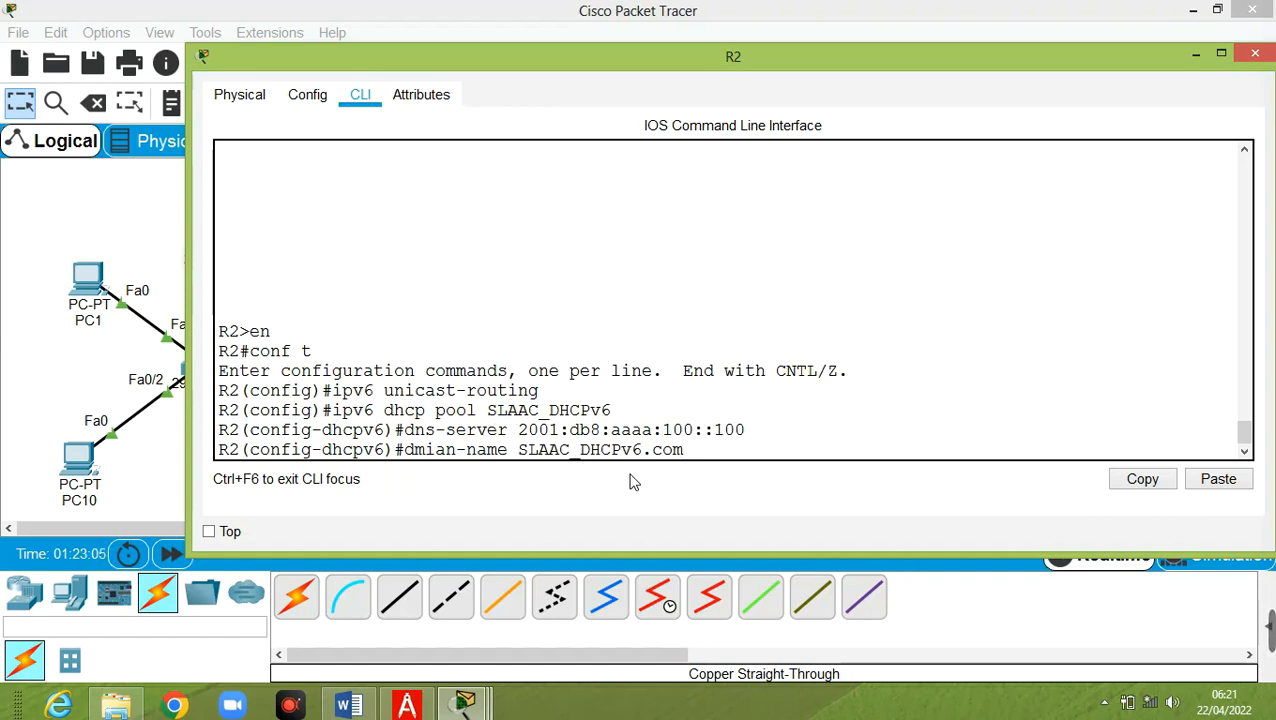
{"action": "key", "text": "Return"}
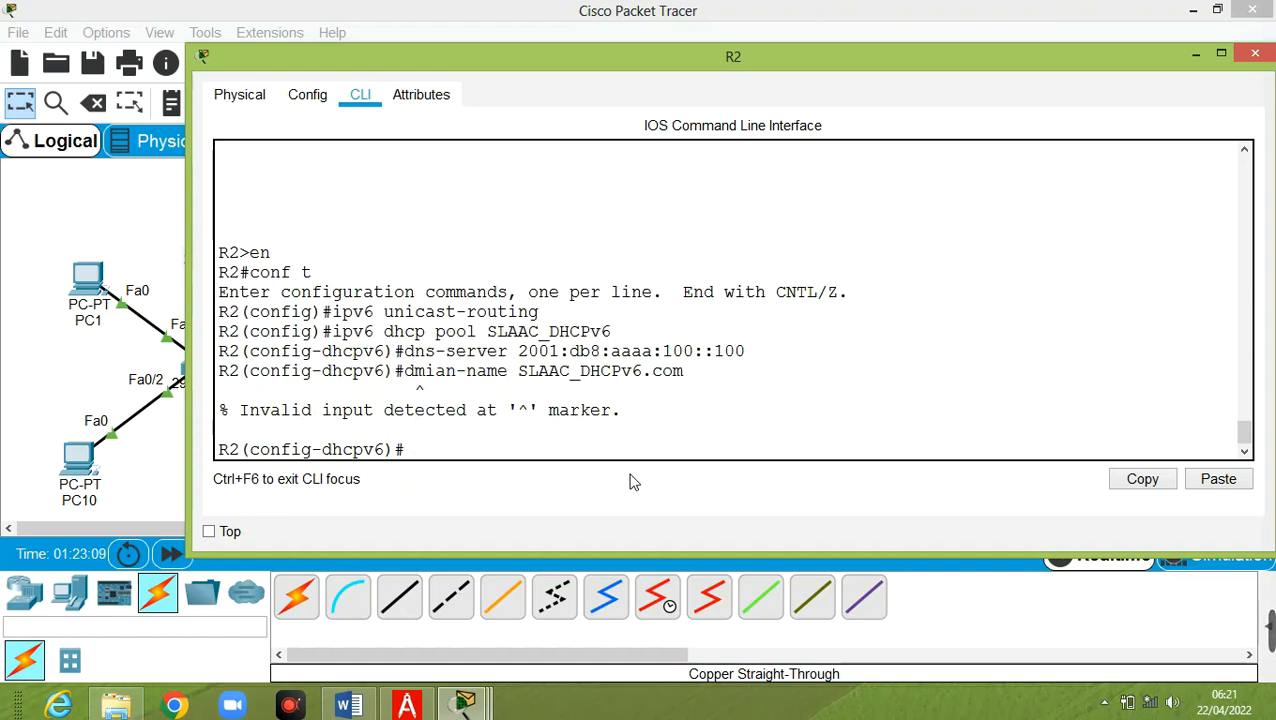
Fix the misspelled domain-name keyword, apply SLAAC_DHCPv6.com, and exit pool configuration
{"action": "key", "text": "Up"}
{"action": "key", "text": "Left"}
{"action": "key", "text": "Left"}
{"action": "key", "text": "Left"}
{"action": "key", "text": "Left"}
{"action": "key", "text": "Left"}
{"action": "key", "text": "Left"}
{"action": "key", "text": "Left"}
{"action": "key", "text": "Left"}
{"action": "key", "text": "Left"}
{"action": "key", "text": "Left"}
{"action": "key", "text": "Left"}
{"action": "key", "text": "Left"}
{"action": "key", "text": "Left"}
{"action": "key", "text": "Left"}
{"action": "key", "text": "Left"}
{"action": "key", "text": "Left"}
{"action": "key", "text": "Left"}
{"action": "key", "text": "Left"}
{"action": "key", "text": "Left"}
{"action": "key", "text": "Left"}
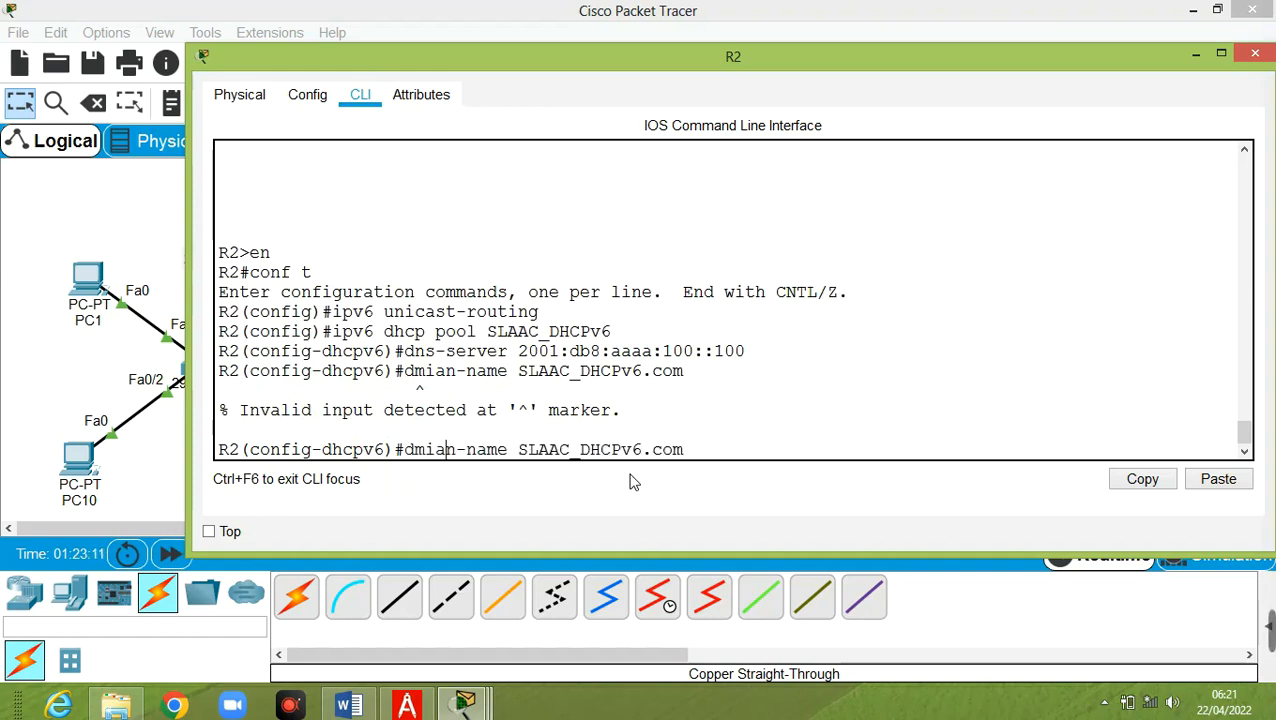
{"action": "type", "text": "o"}
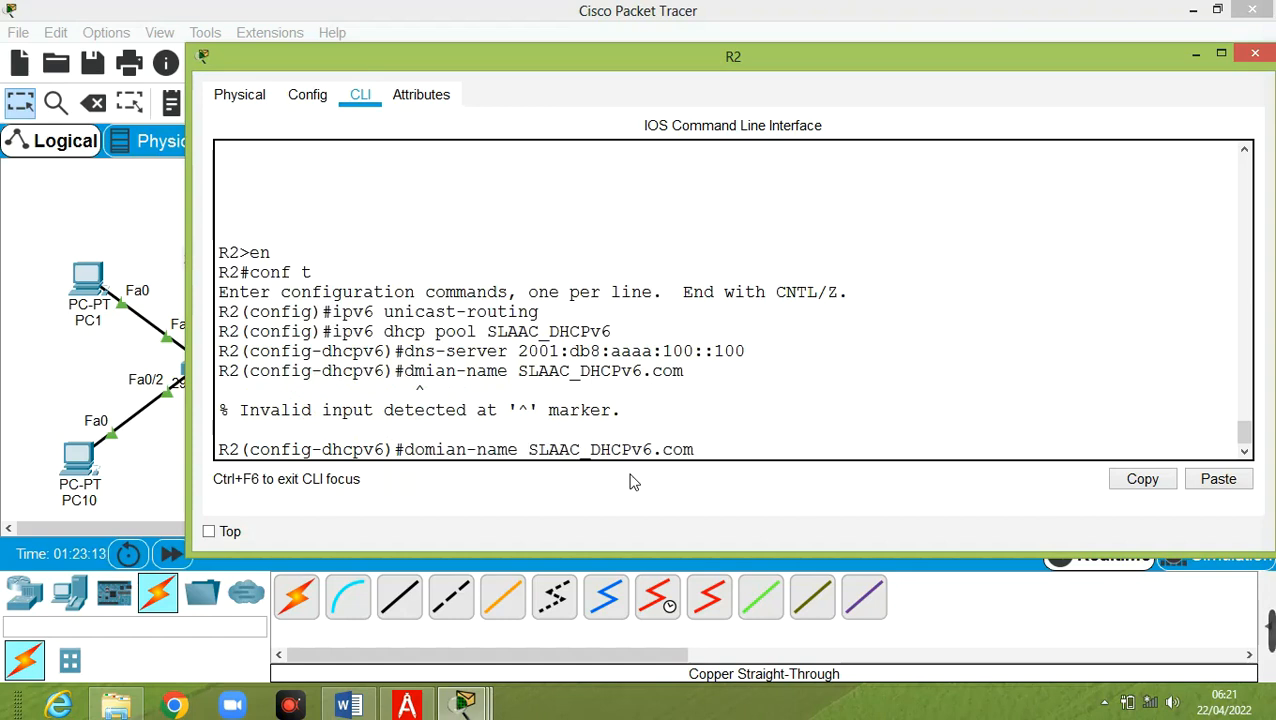
{"action": "key", "text": "Right"}
{"action": "key", "text": "BackSpace"}
{"action": "key", "text": "BackSpace"}
{"action": "type", "text": "ai"}
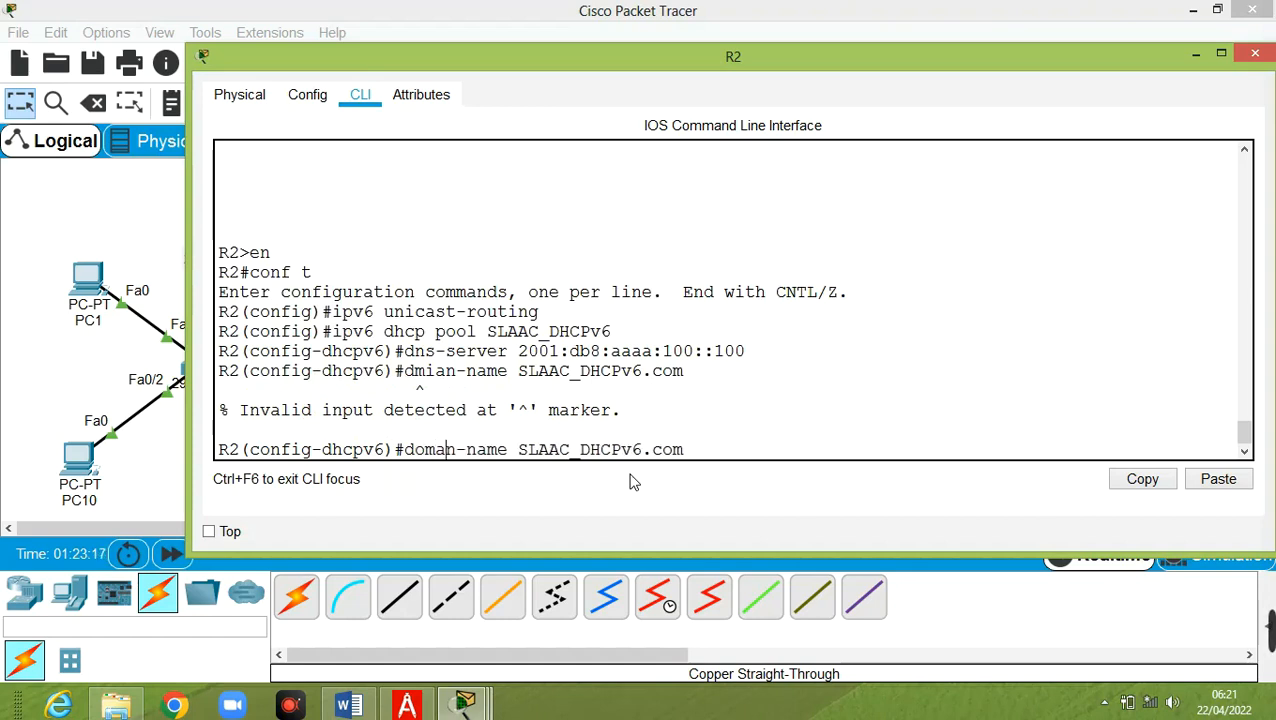
{"action": "key", "text": "Return"}
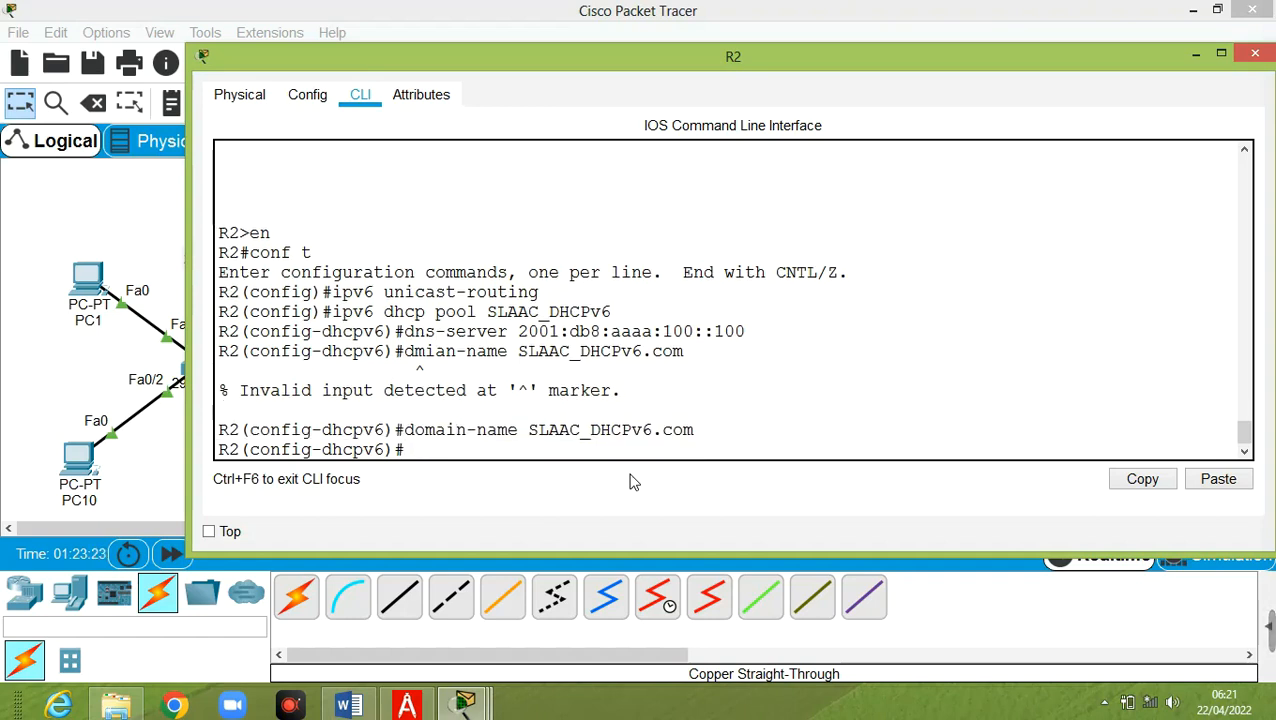
{"action": "type", "text": "exit"}
{"action": "key", "text": "Return"}
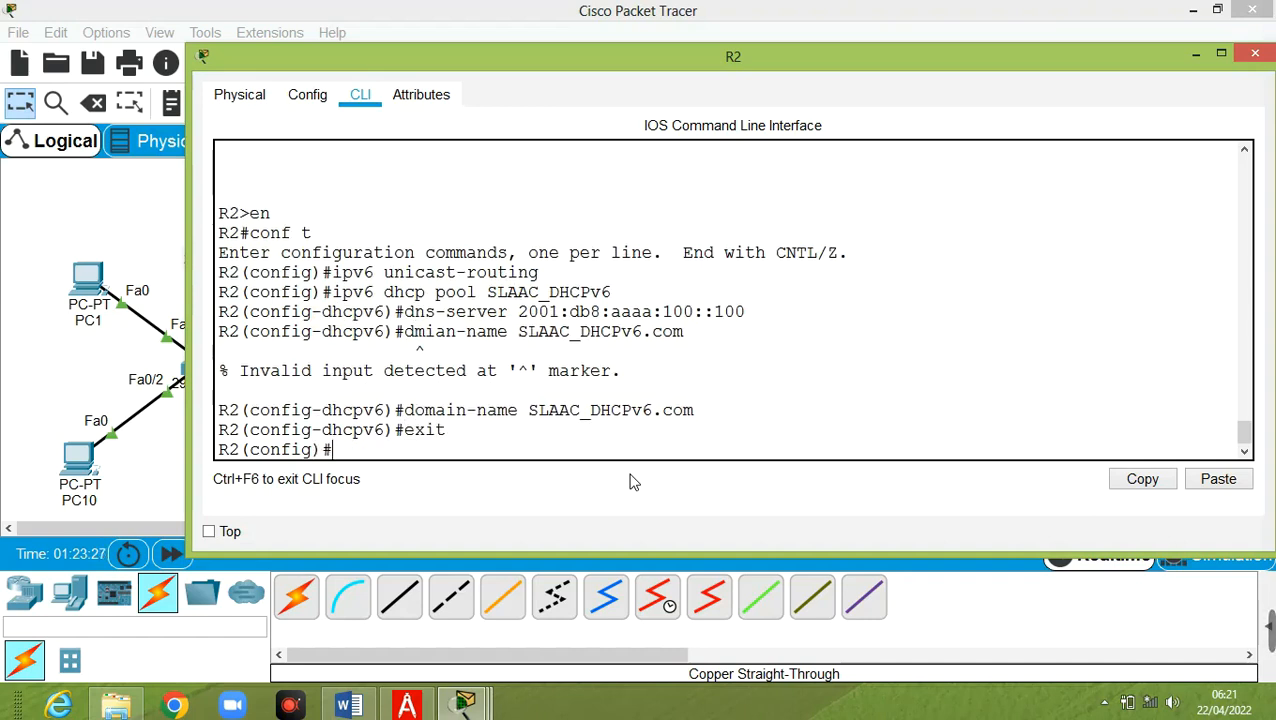
{"action": "type", "text": "int g"}
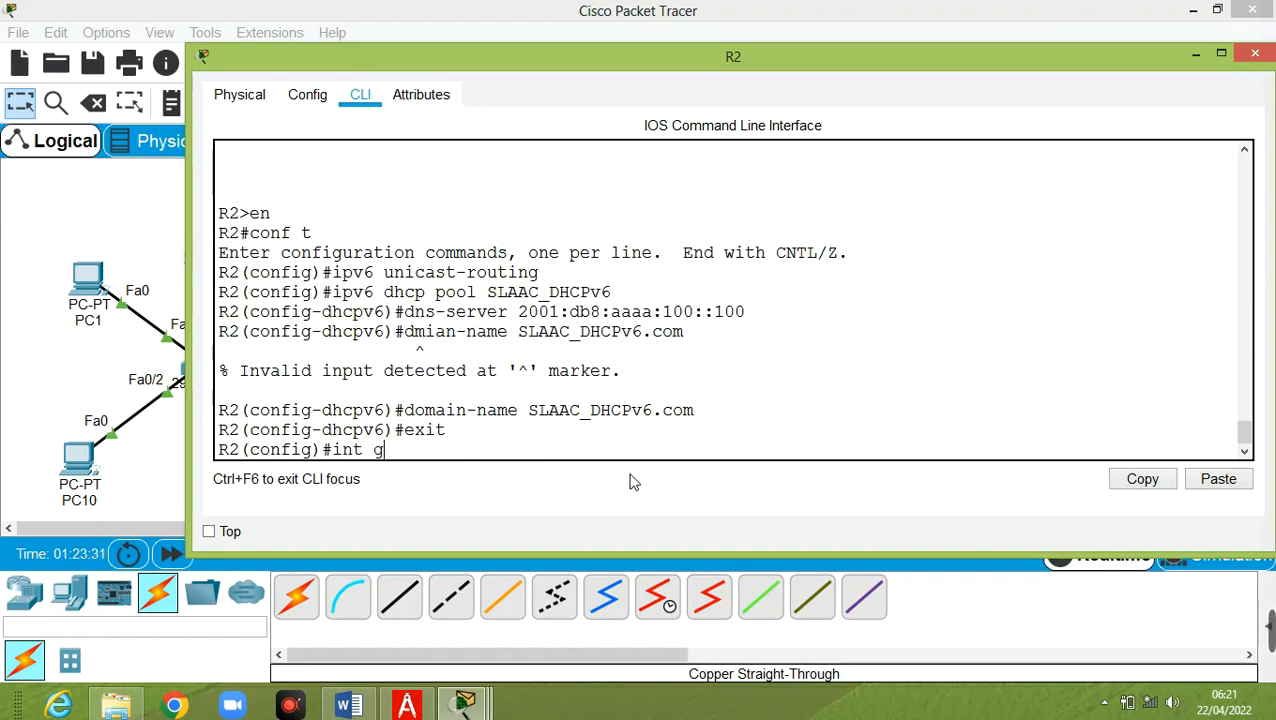
{"action": "type", "text": "0/0/1"}
Enter interface g0/0/1 and apply ipv6 dhcp server SLAAC_DHCPv6 by editing the recalled pool command
{"action": "left_click", "coordinate": [16, 338]}
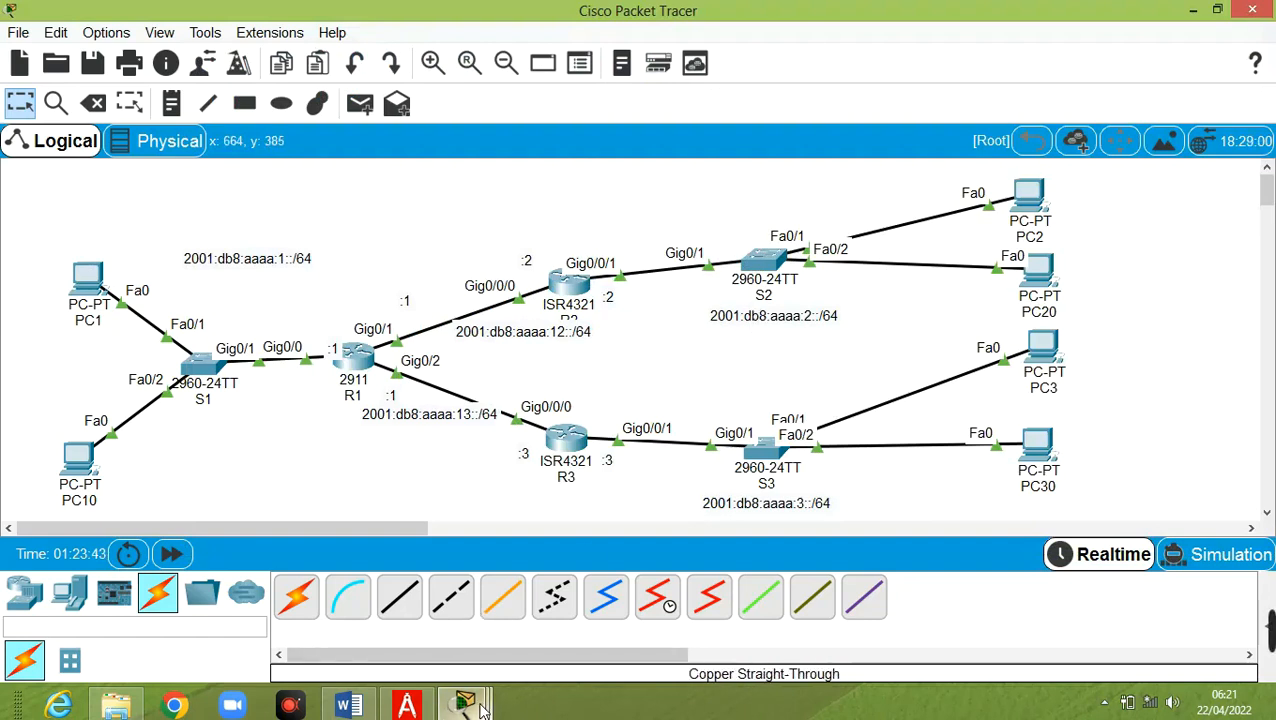
{"action": "mouse_move", "coordinate": [481, 708]}
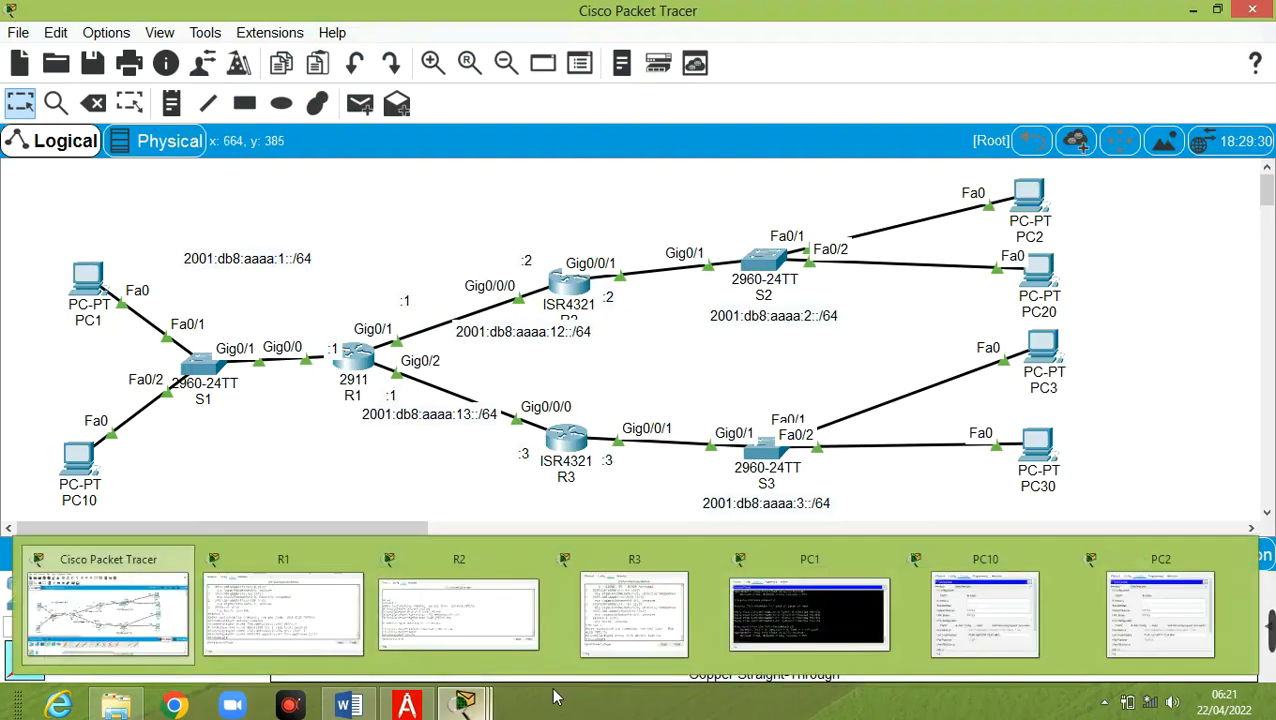
{"action": "left_click", "coordinate": [458, 590]}
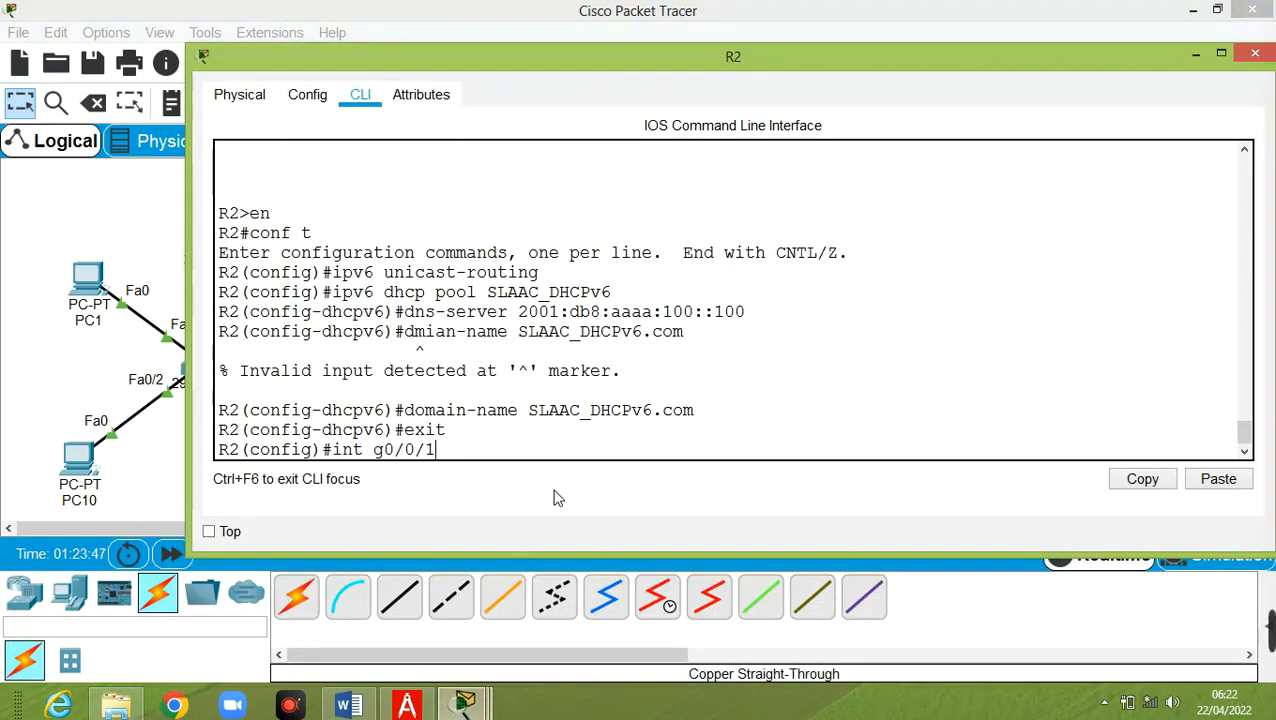
{"action": "key", "text": "Return"}
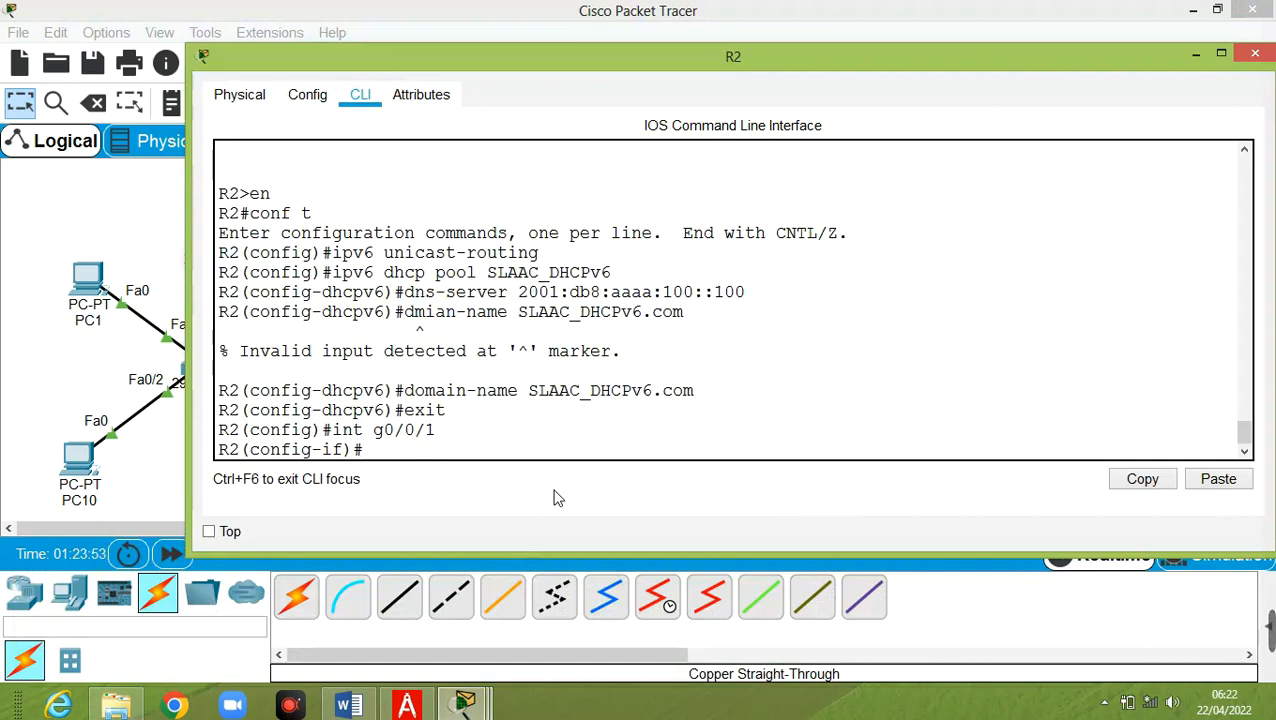
{"action": "key", "text": "Up"}
{"action": "key", "text": "Up"}
{"action": "key", "text": "Up"}
{"action": "key", "text": "Up"}
{"action": "key", "text": "Up"}
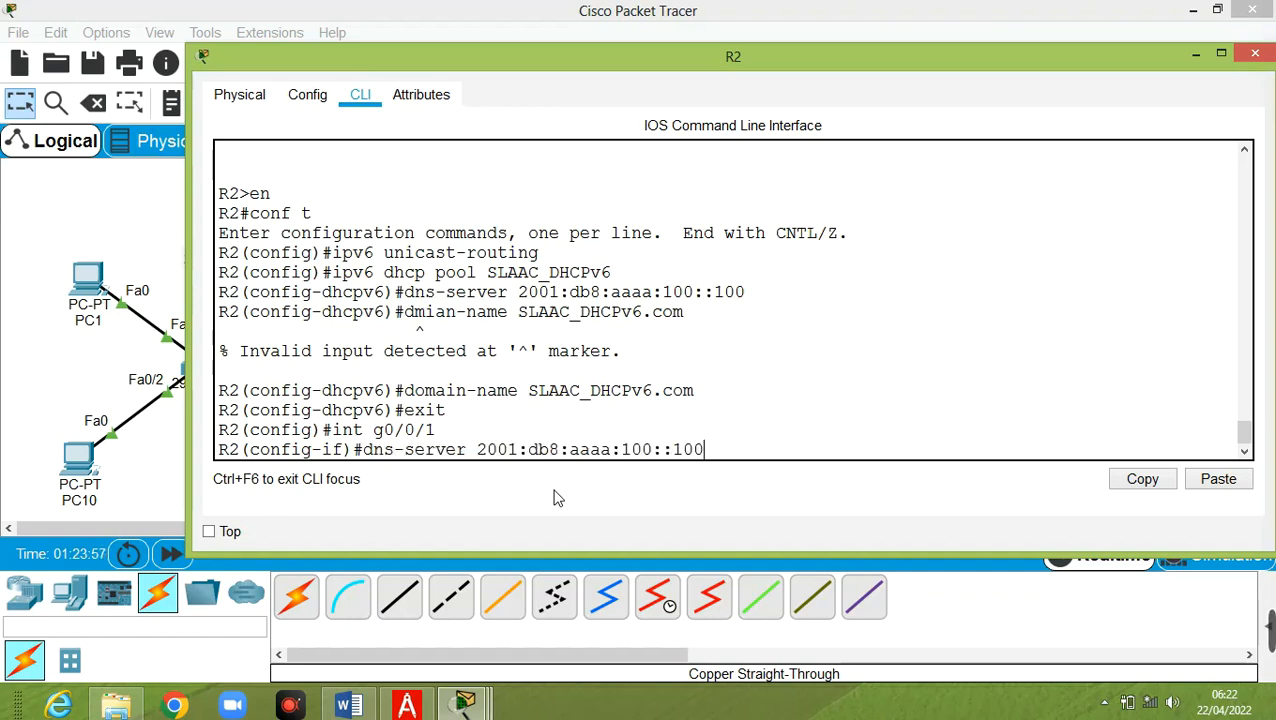
{"action": "key", "text": "Up"}
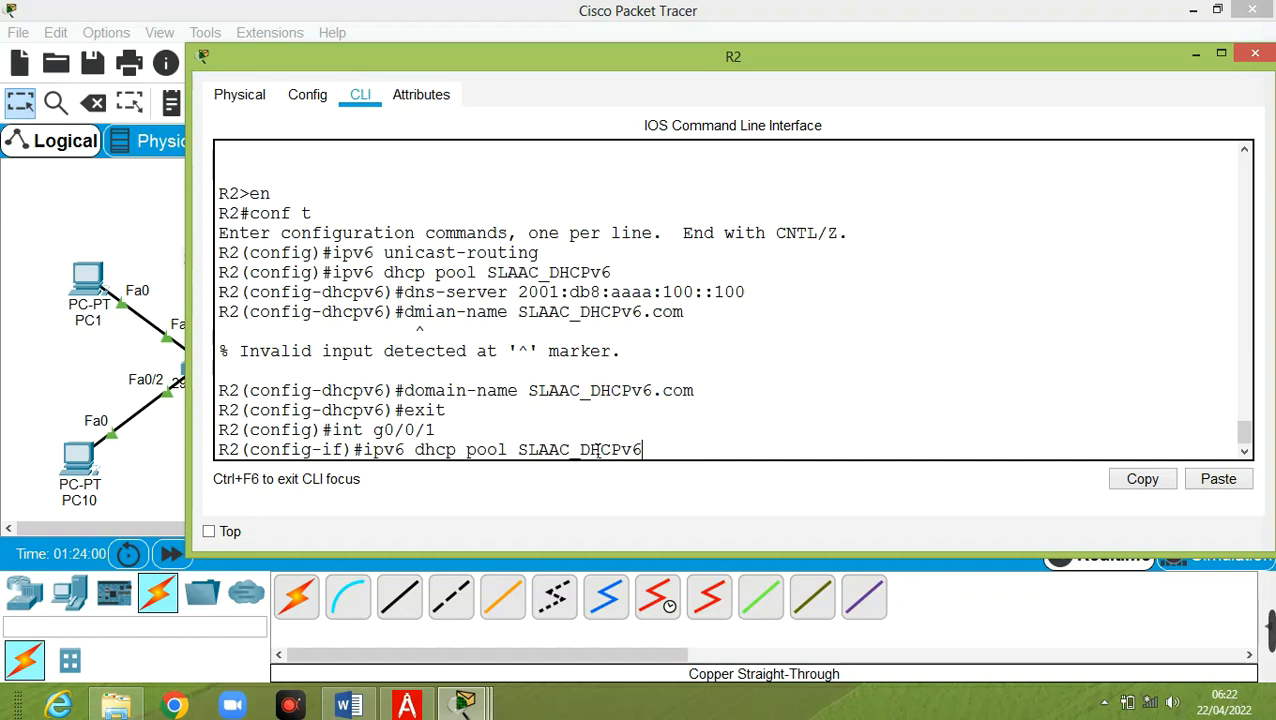
{"action": "key", "text": "Left"}
{"action": "key", "text": "Left"}
{"action": "key", "text": "Left"}
{"action": "key", "text": "BackSpace"}
{"action": "key", "text": "BackSpace"}
{"action": "key", "text": "BackSpace"}
{"action": "key", "text": "BackSpace"}
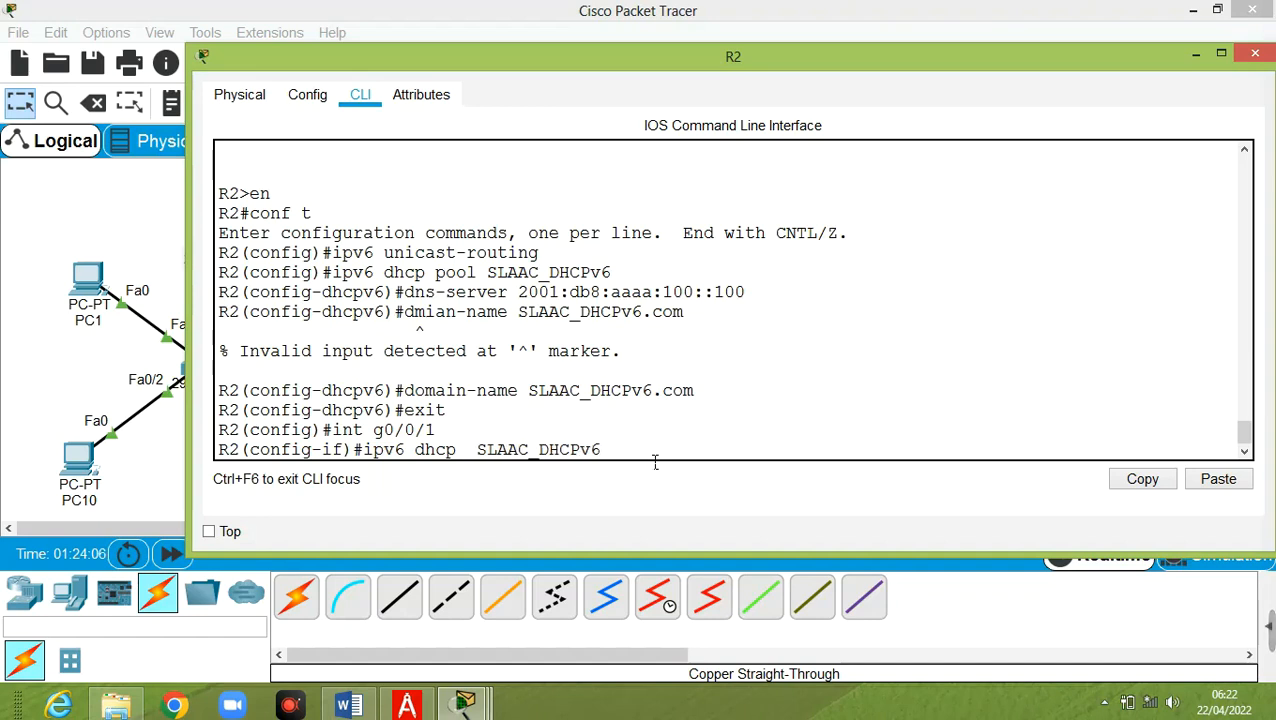
{"action": "type", "text": "server"}
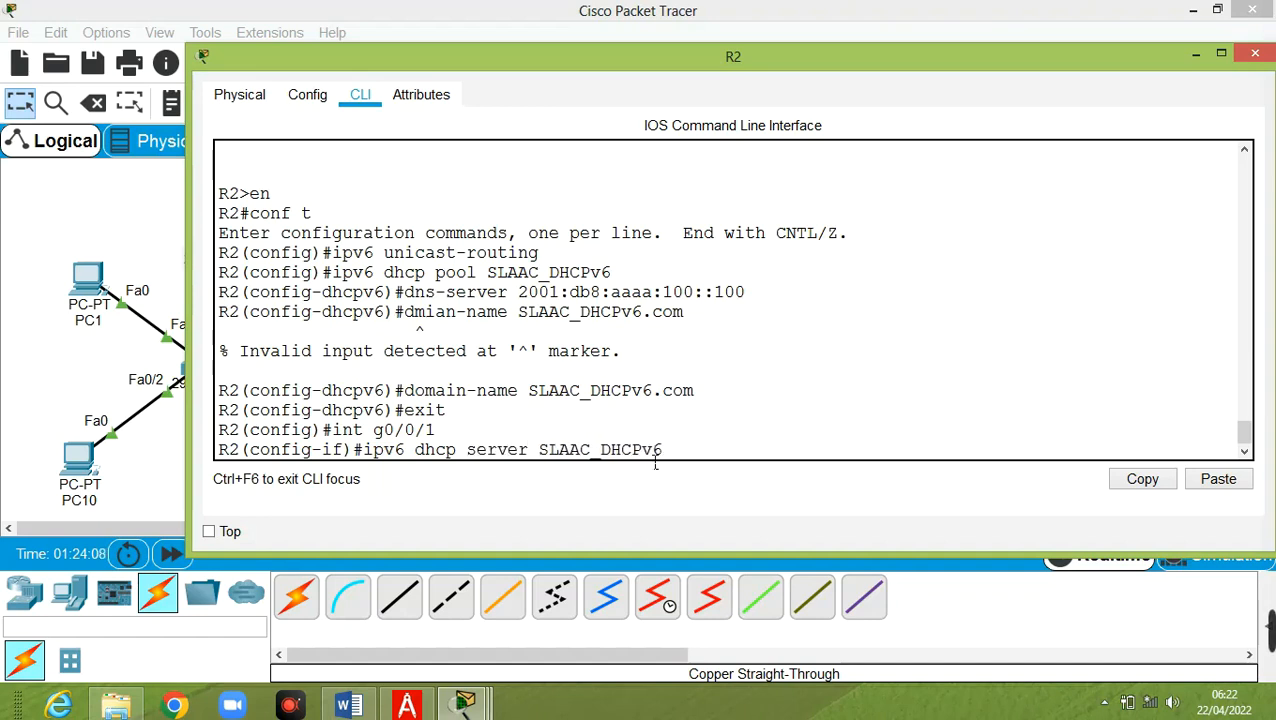
{"action": "key", "text": "Return"}
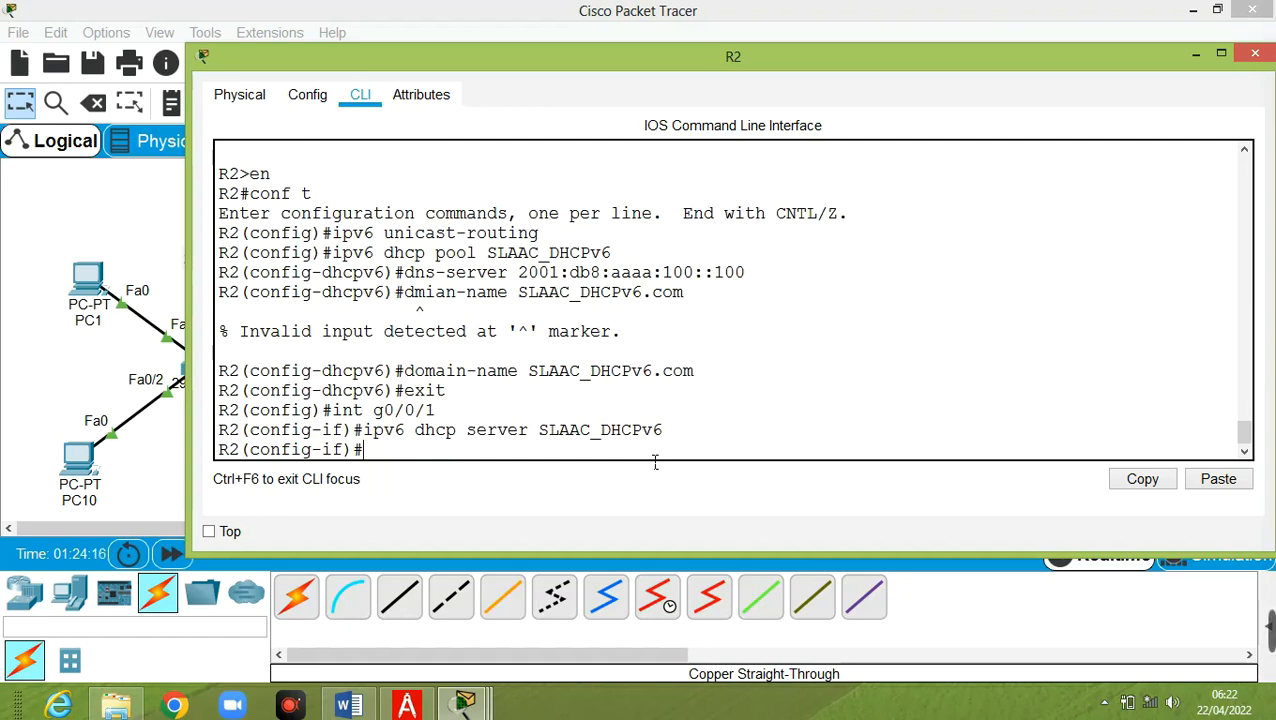
Apply ipv6 nd other-config-flag on G0/0/1 and exit back to the R2# prompt
{"action": "type", "text": "ipv6 nd"}
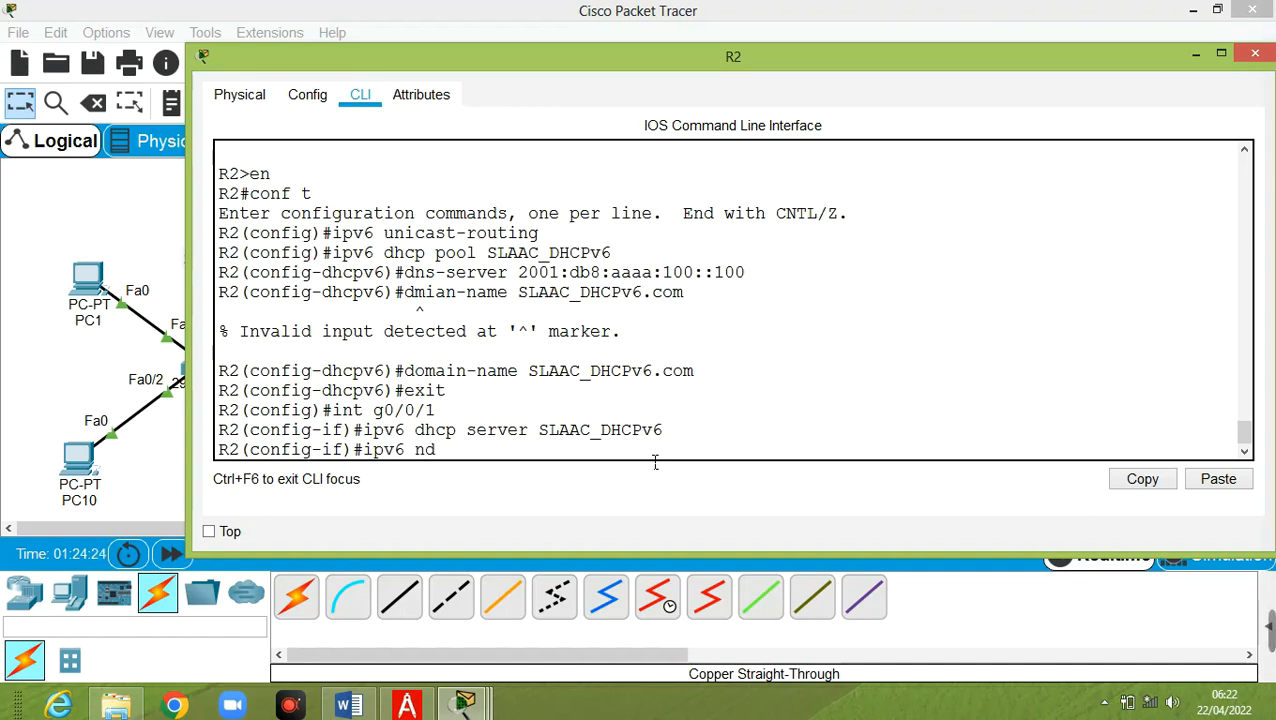
{"action": "type", "text": " othe"}
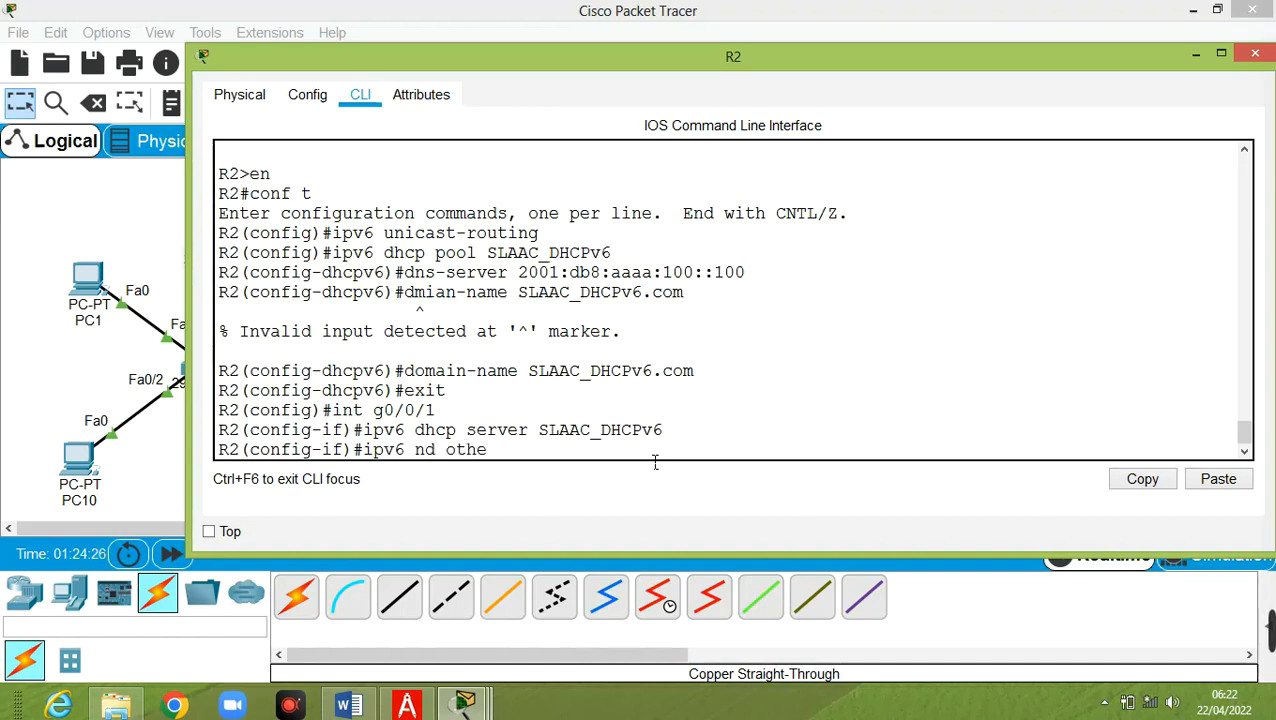
{"action": "type", "text": "r-co"}
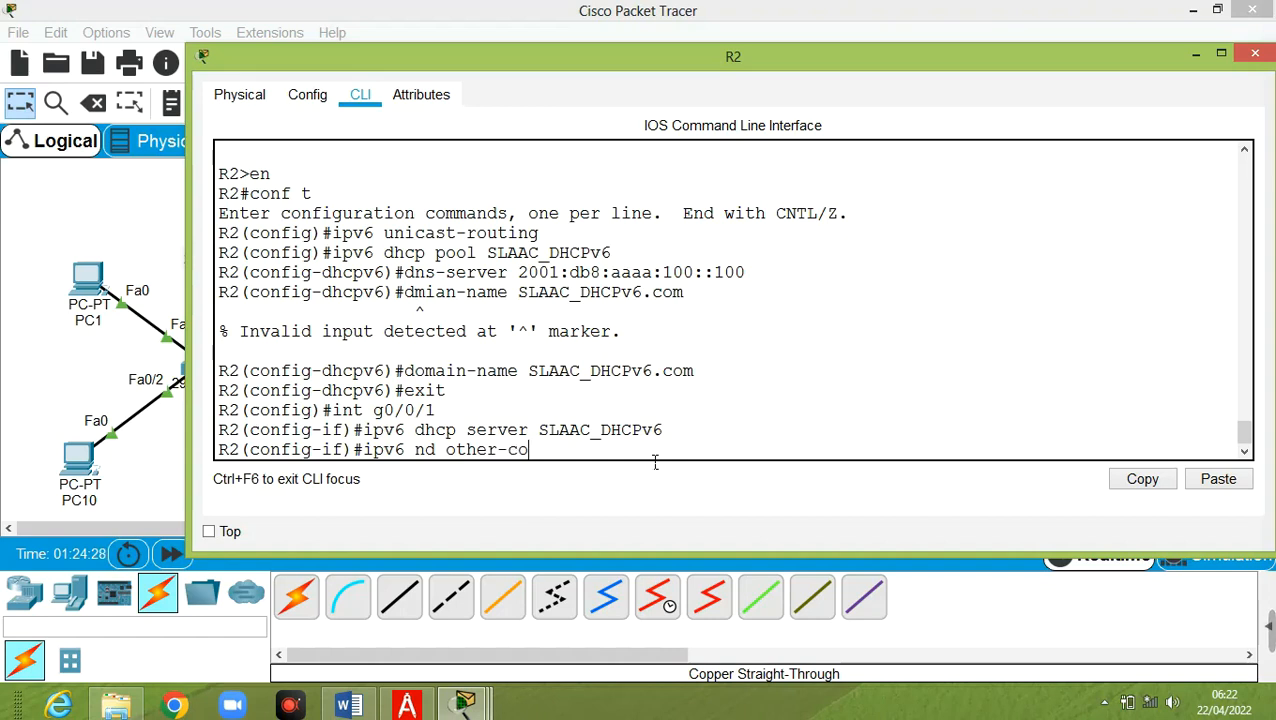
{"action": "type", "text": "nfig"}
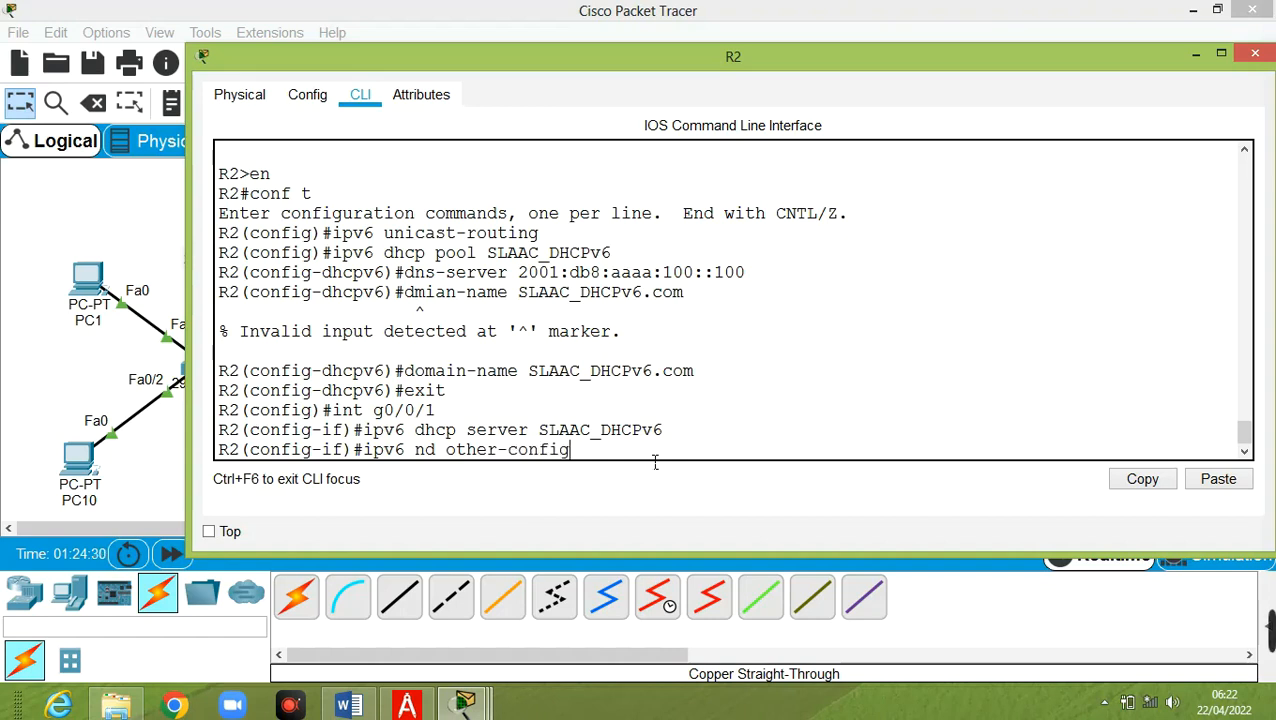
{"action": "type", "text": "-fl"}
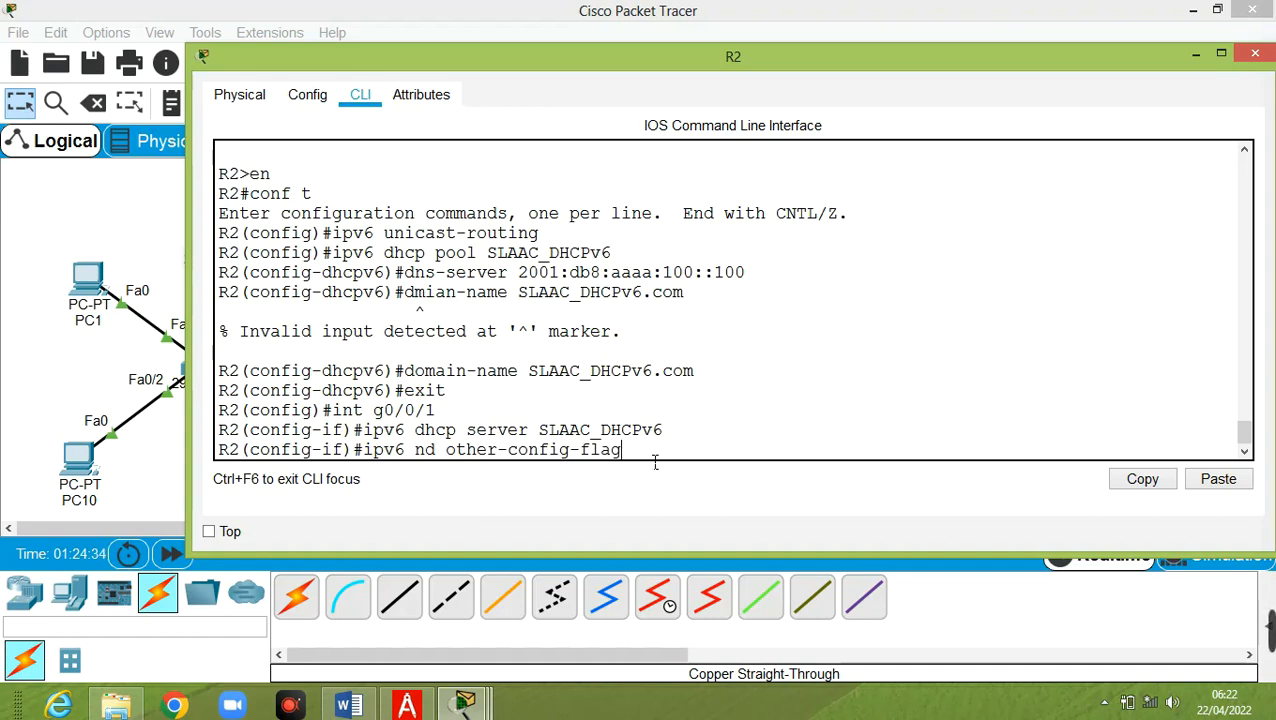
{"action": "type", "text": "ag"}
{"action": "key", "text": "Return"}
{"action": "type", "text": "exi"}
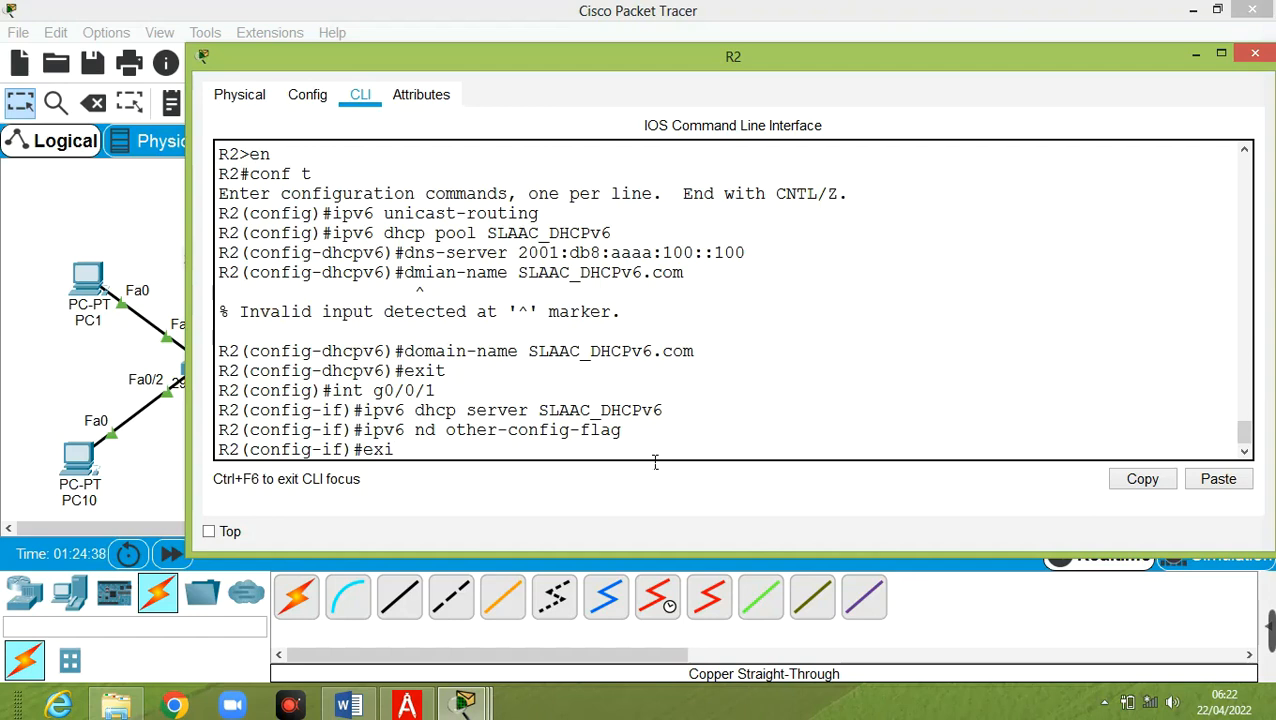
{"action": "type", "text": "t"}
{"action": "key", "text": "Return"}
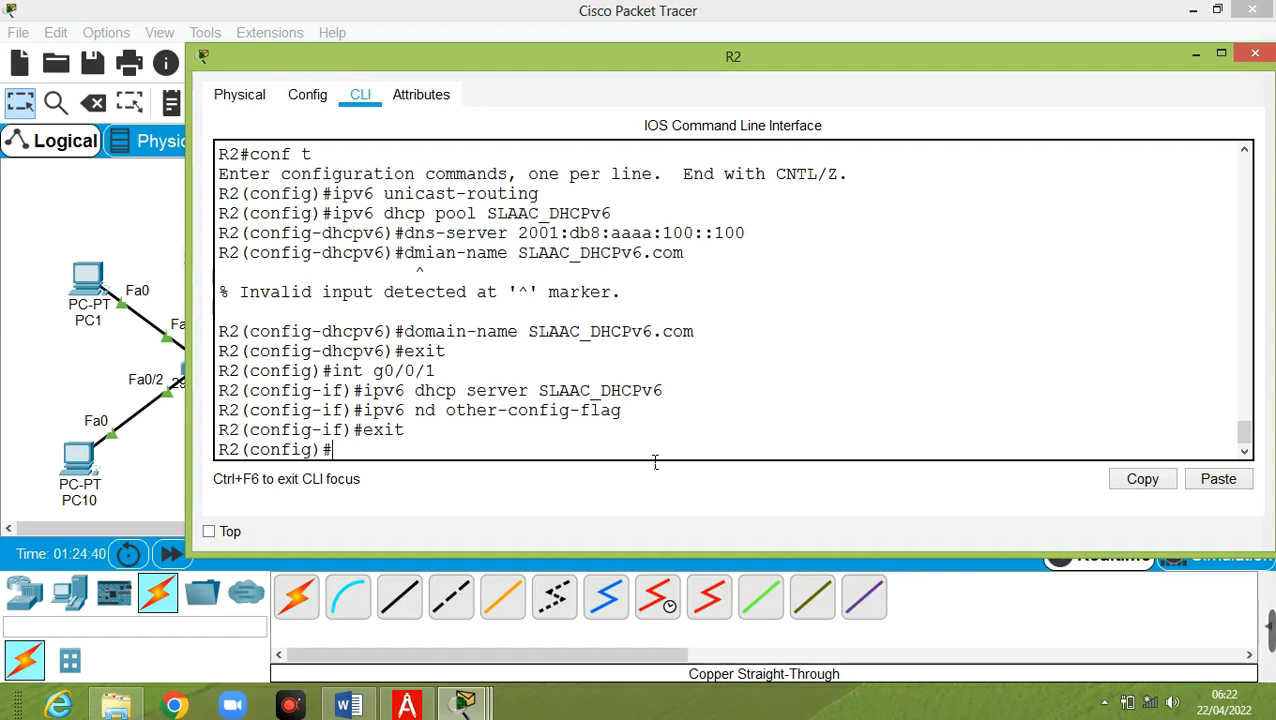
{"action": "type", "text": "exit"}
{"action": "key", "text": "Return"}
{"action": "key", "text": "Return"}
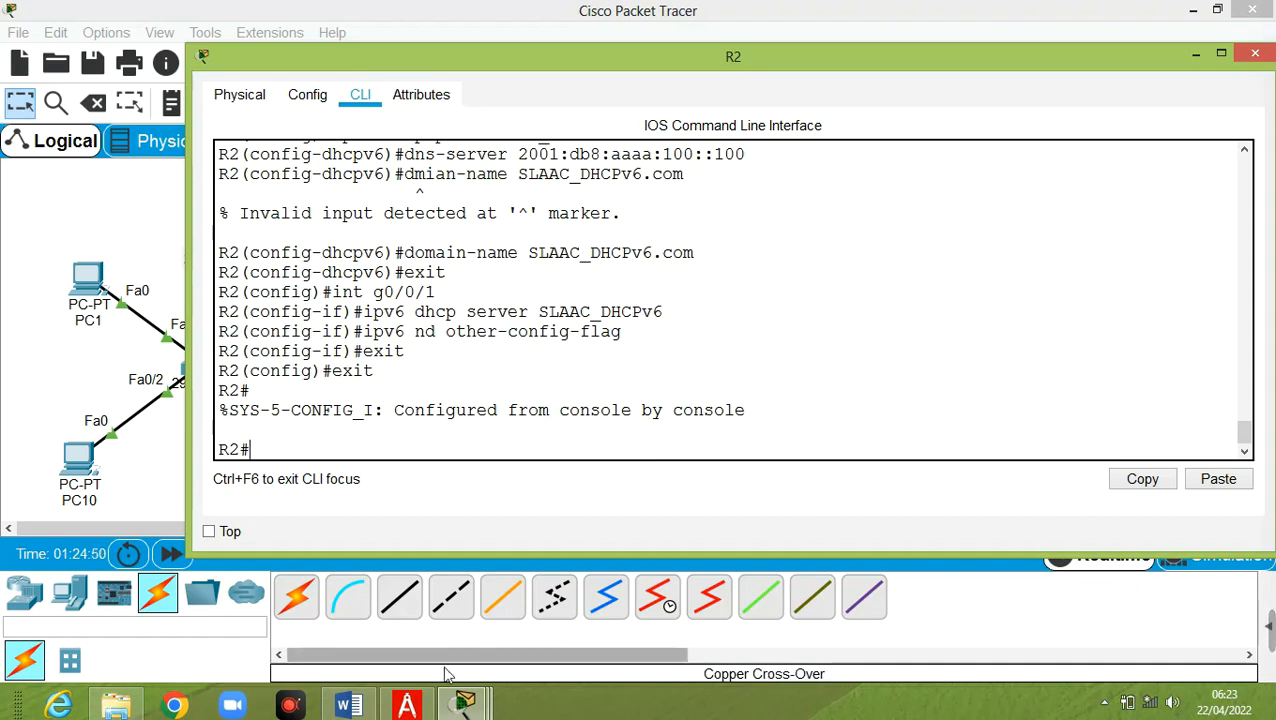
Copy the 'show ipv6 dhcp pool' command from page 6 of TP3_réseaux_avancés.pdf
{"action": "left_click", "coordinate": [407, 704]}
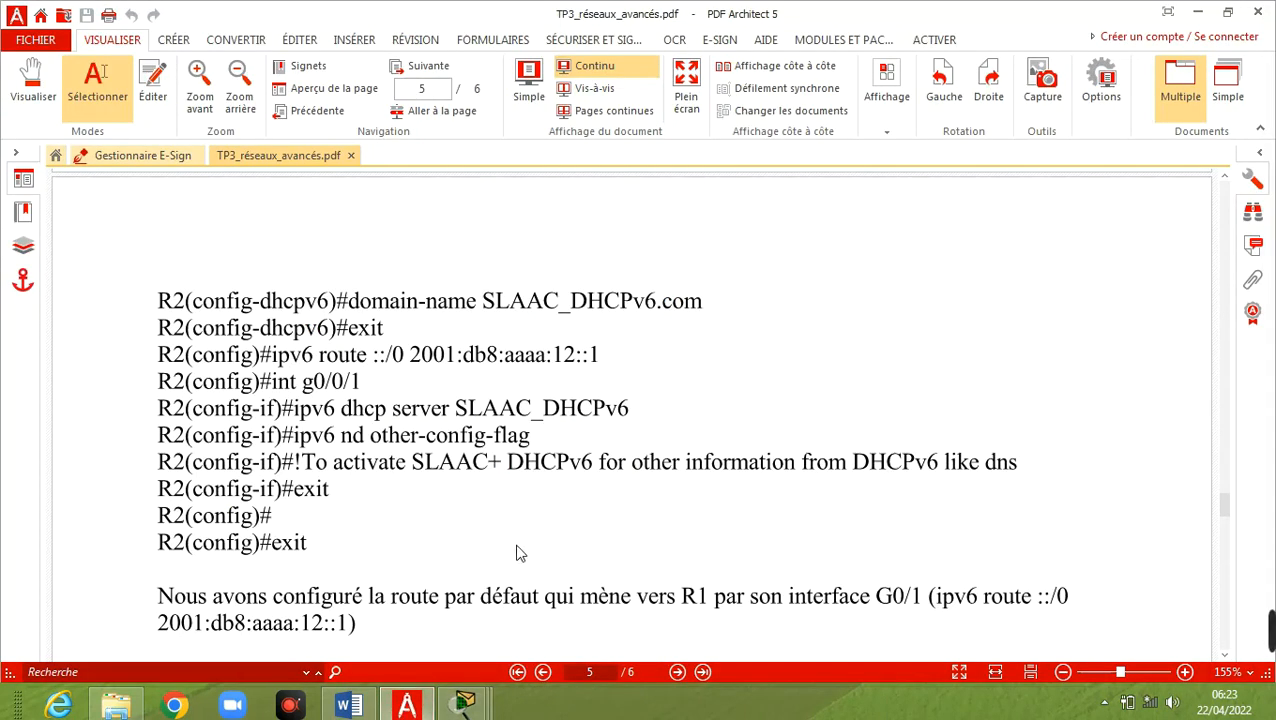
{"action": "scroll", "coordinate": [518, 553], "scroll_direction": "up", "scroll_amount": 4}
{"action": "scroll", "coordinate": [515, 545], "scroll_direction": "down", "scroll_amount": 10}
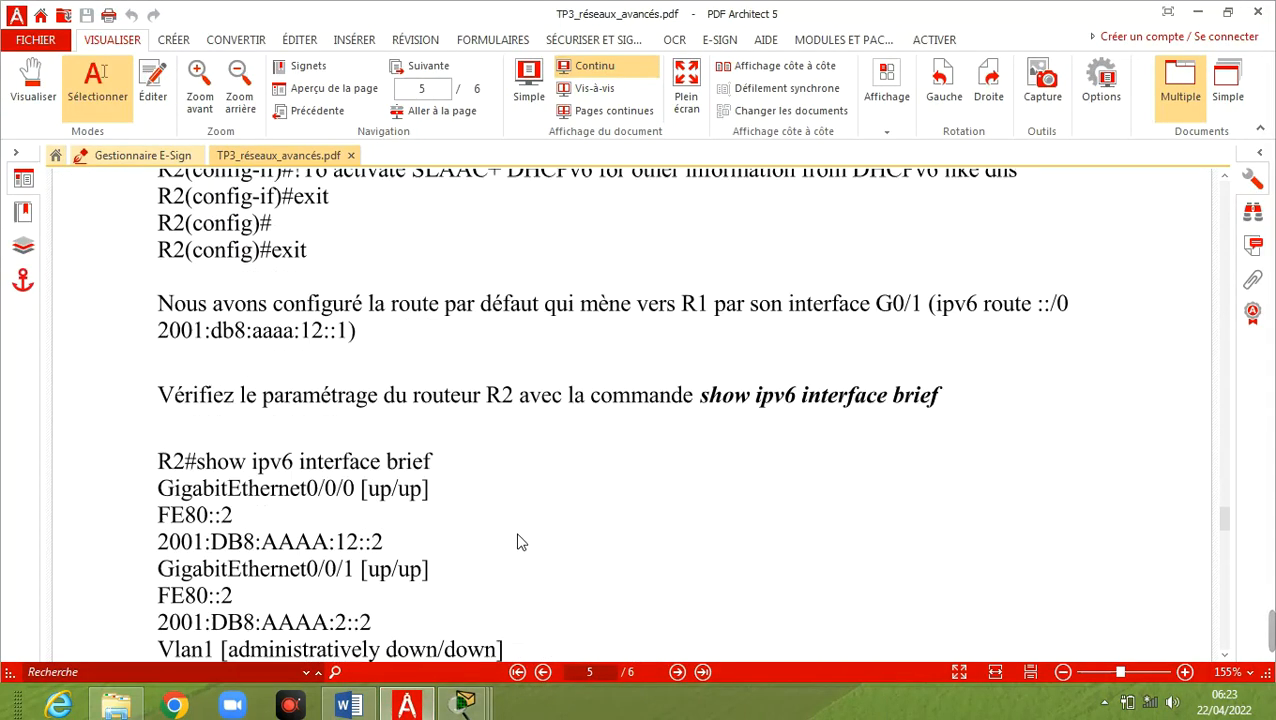
{"action": "scroll", "coordinate": [525, 537], "scroll_direction": "down", "scroll_amount": 15}
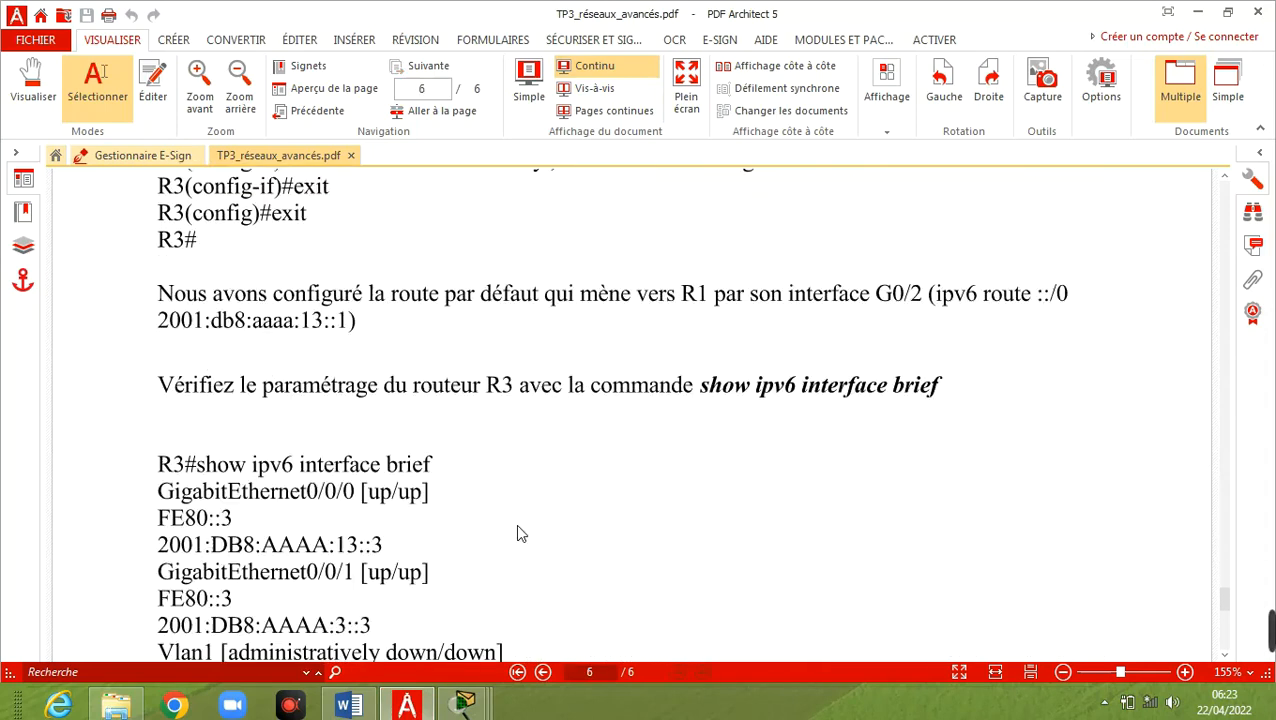
{"action": "scroll", "coordinate": [518, 528], "scroll_direction": "down", "scroll_amount": 5}
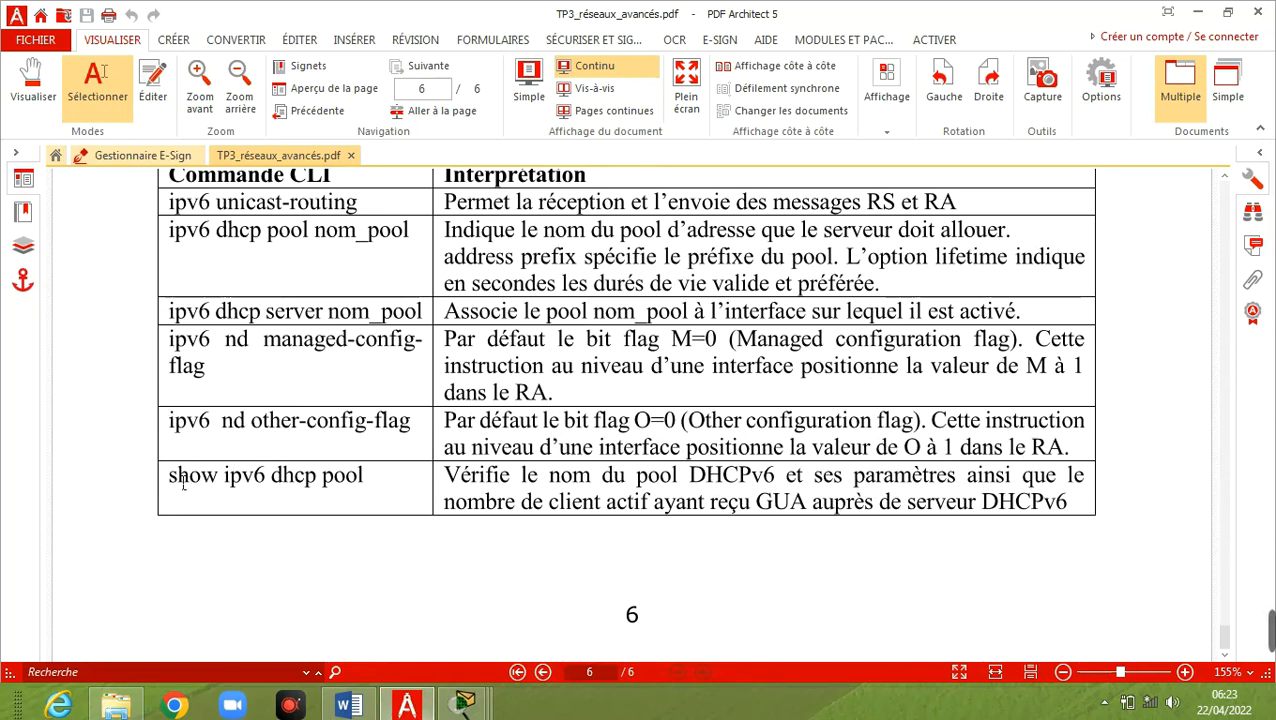
{"action": "left_click_drag", "start_coordinate": [178, 481], "coordinate": [372, 481]}
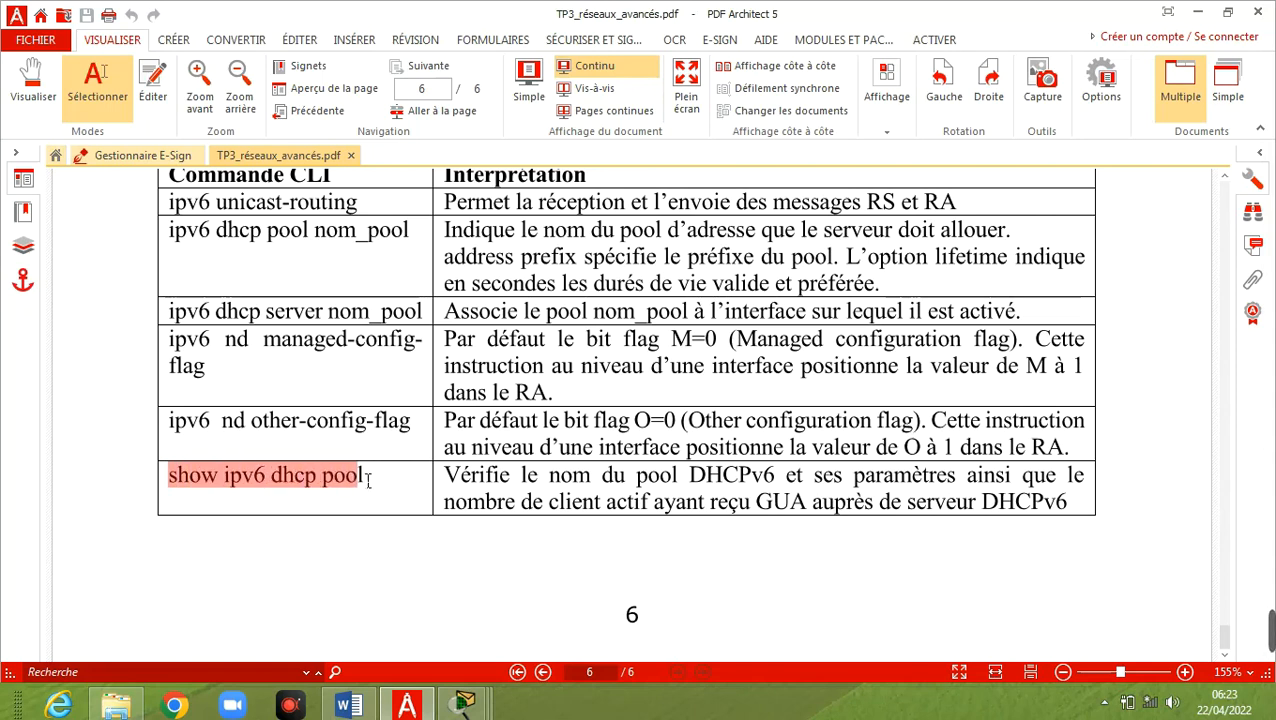
{"action": "right_click", "coordinate": [317, 480]}
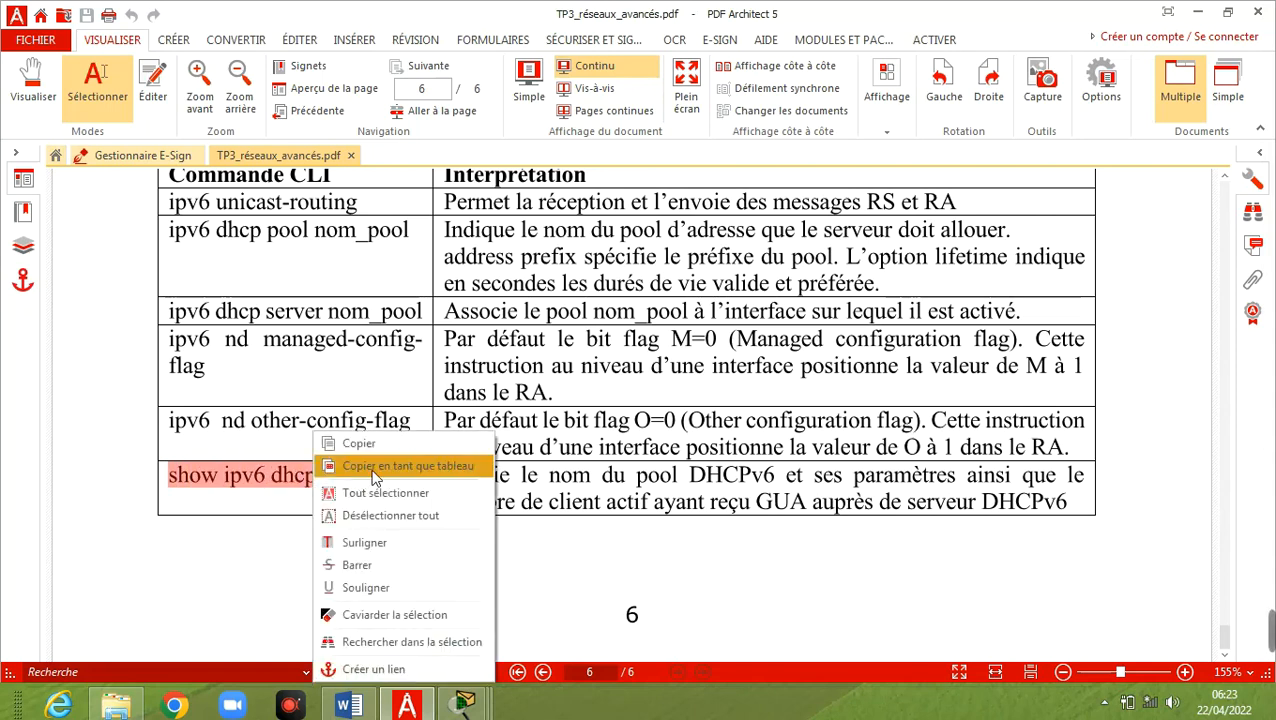
{"action": "left_click", "coordinate": [398, 447]}
Run show ipv6 dhcp pool on R2, checking DNS 2001:DB8:AAAA:100::100 and domain SLAAC_DHCPv6.com
{"action": "mouse_move", "coordinate": [464, 705]}
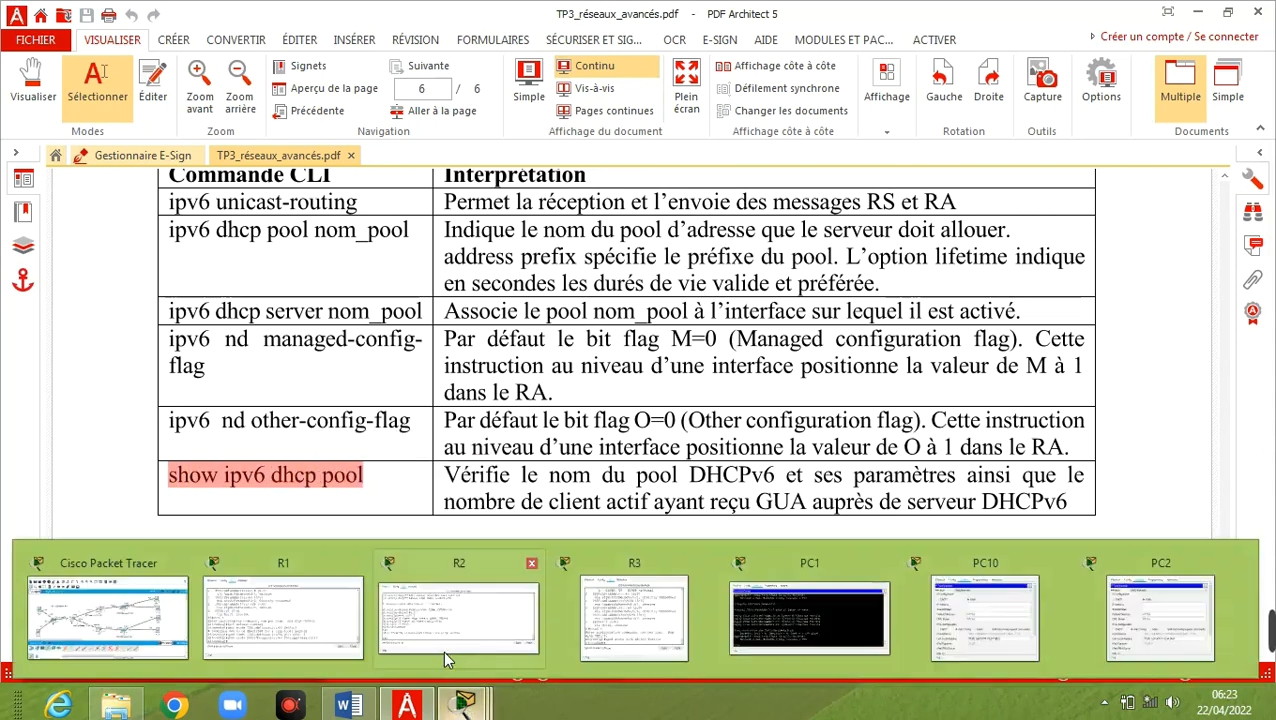
{"action": "left_click", "coordinate": [427, 636]}
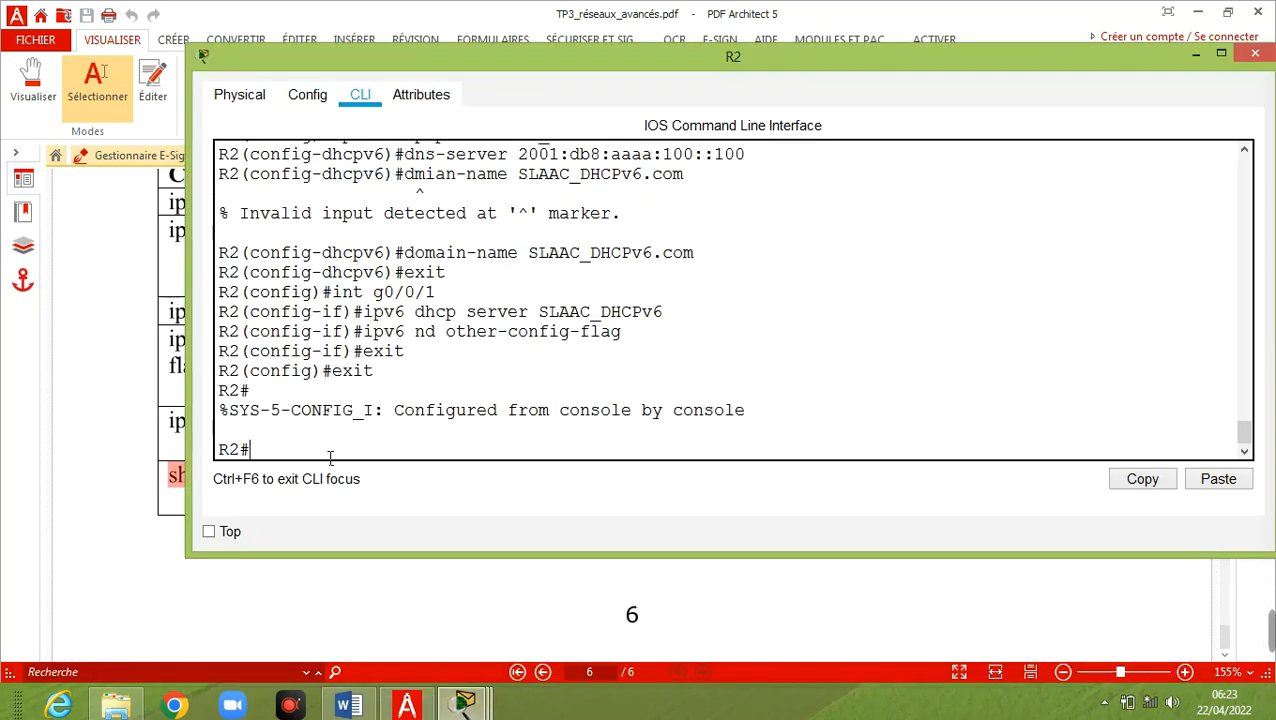
{"action": "right_click", "coordinate": [322, 450]}
{"action": "left_click", "coordinate": [371, 484]}
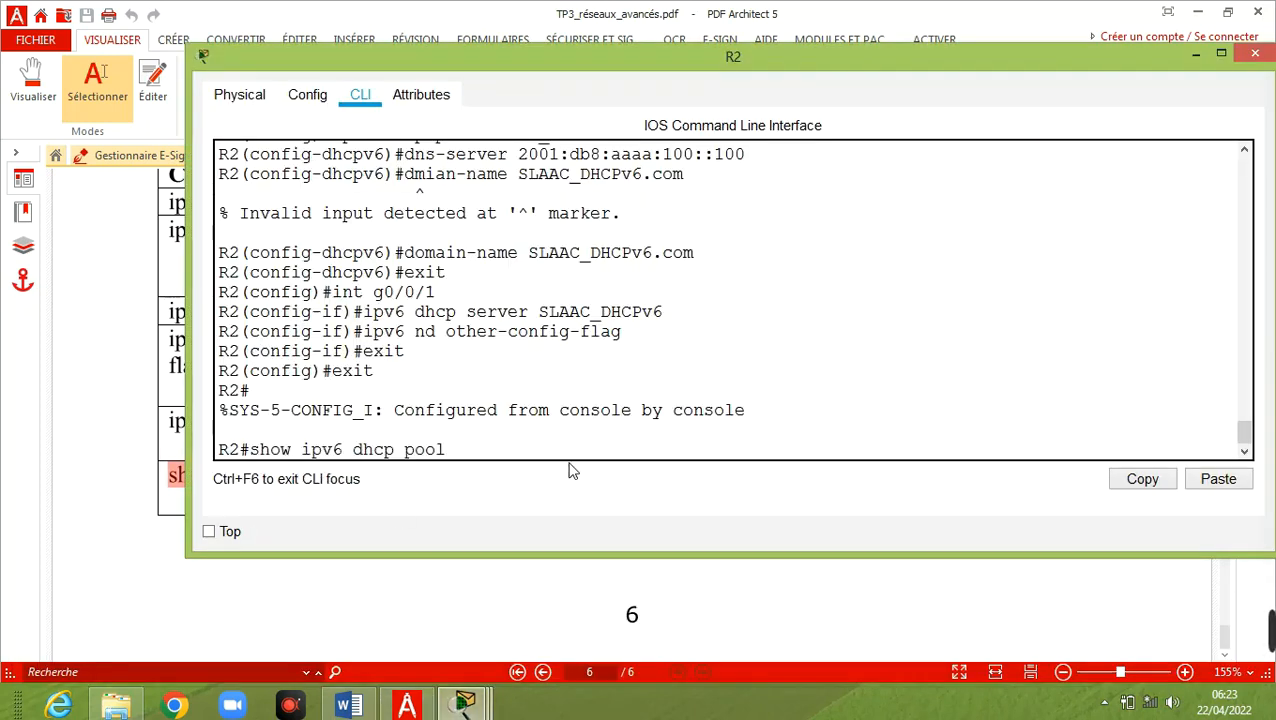
{"action": "key", "text": "Return"}
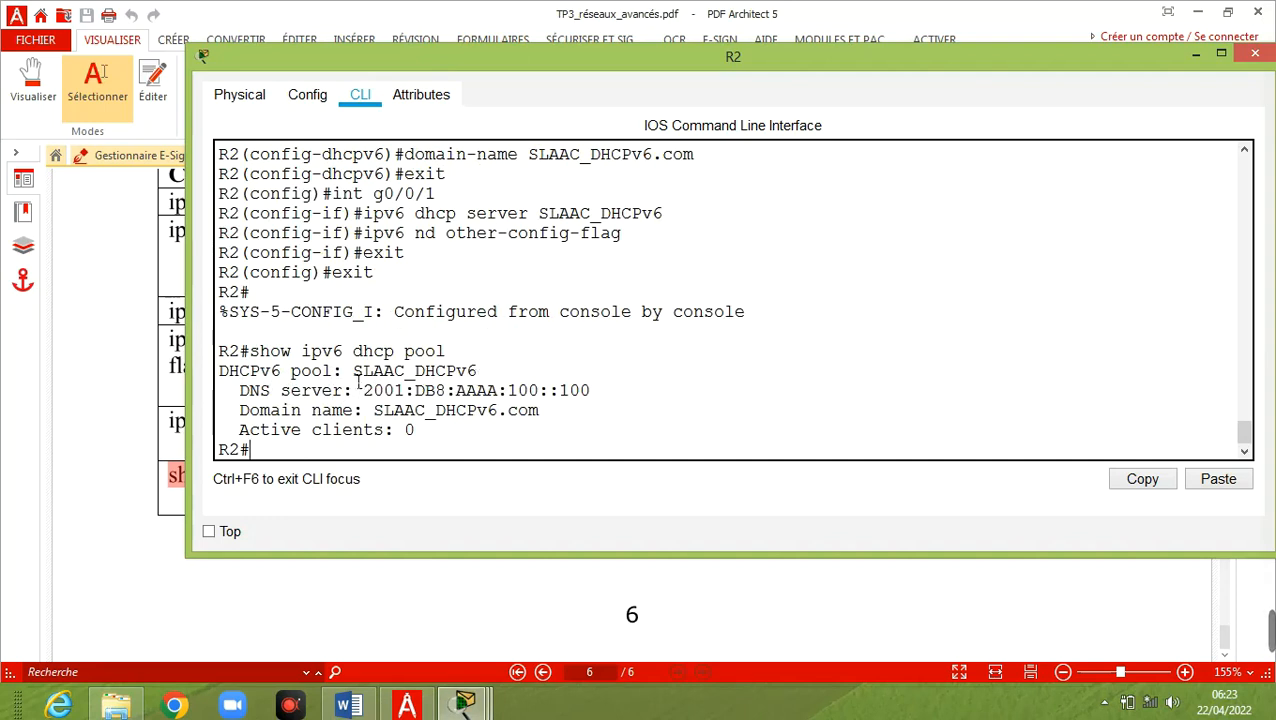
{"action": "left_click_drag", "start_coordinate": [357, 378], "coordinate": [488, 381]}
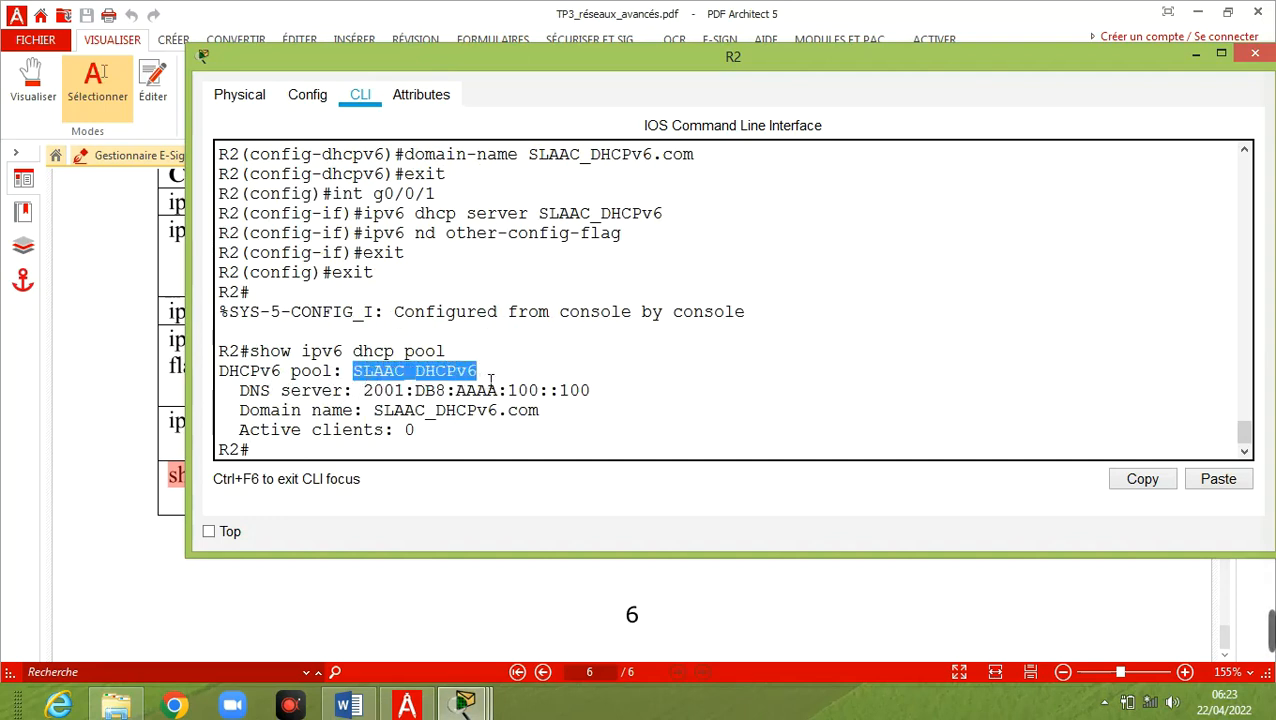
{"action": "left_click_drag", "start_coordinate": [366, 397], "coordinate": [600, 392]}
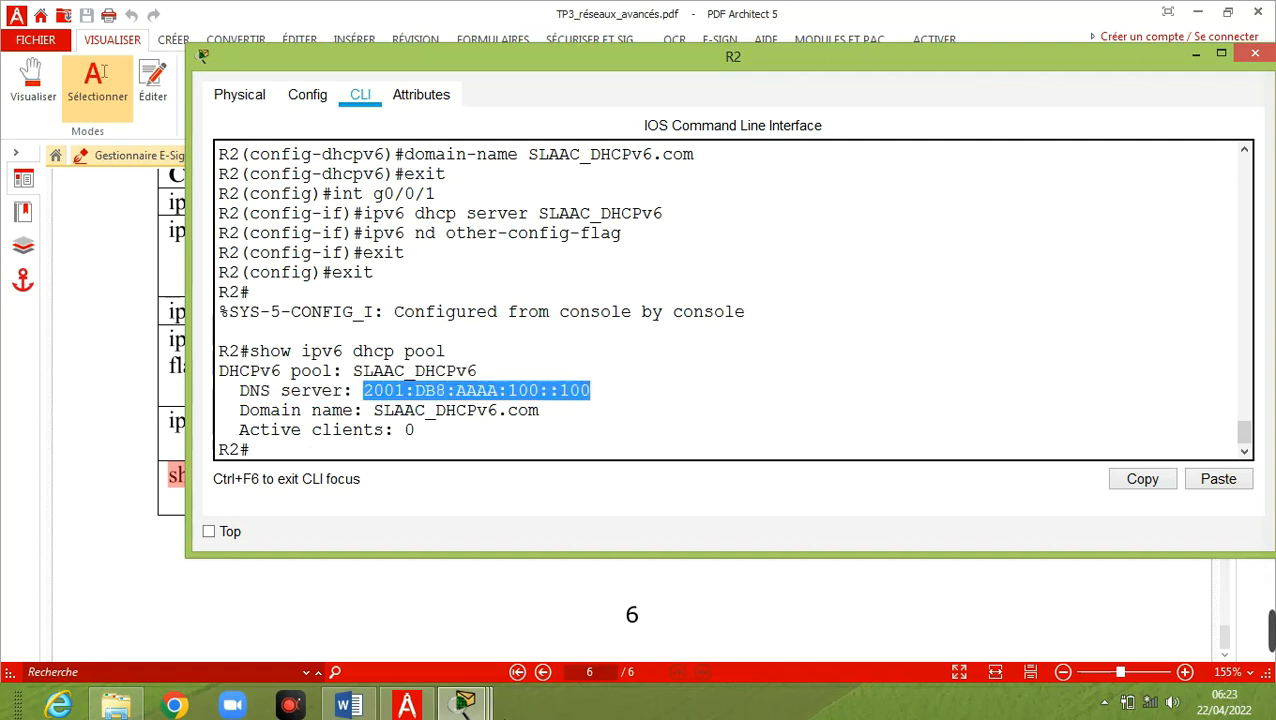
{"action": "left_click", "coordinate": [447, 708]}
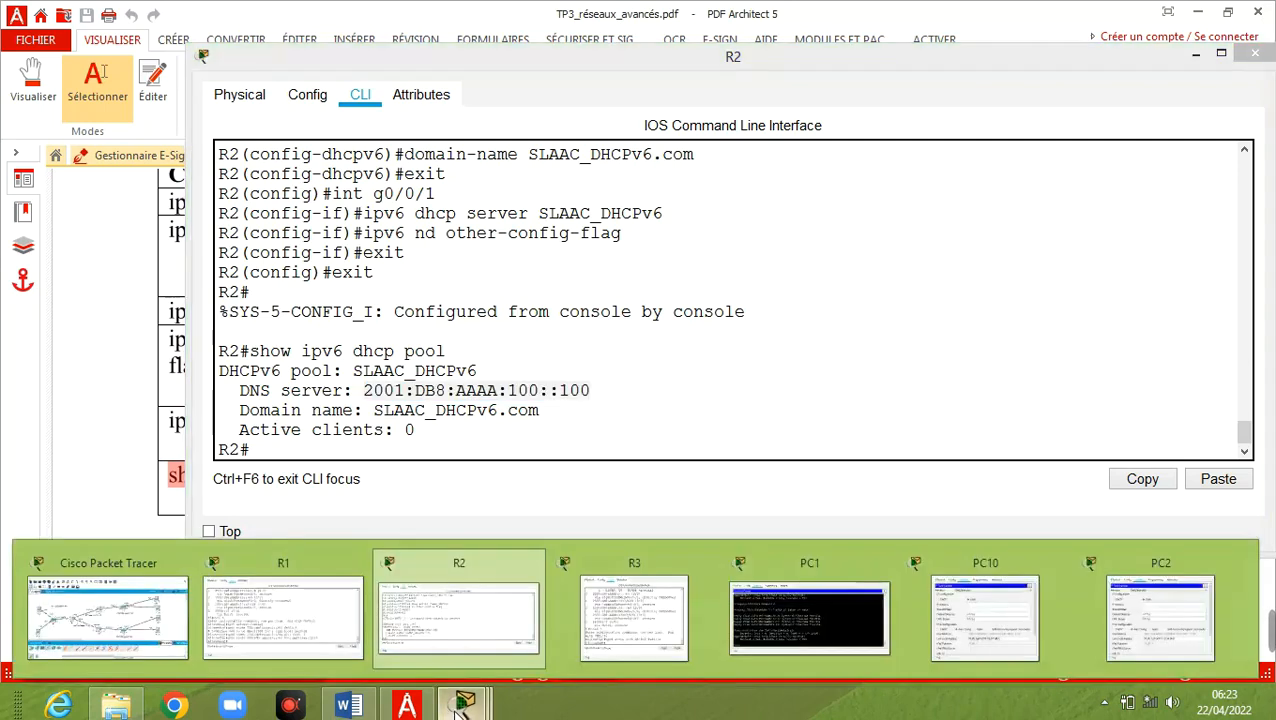
Switch PC2's IPv6 from Static back to Auto Config to refetch DNS 2001:DB8:AAAA:100::100
{"action": "left_click", "coordinate": [1125, 628]}
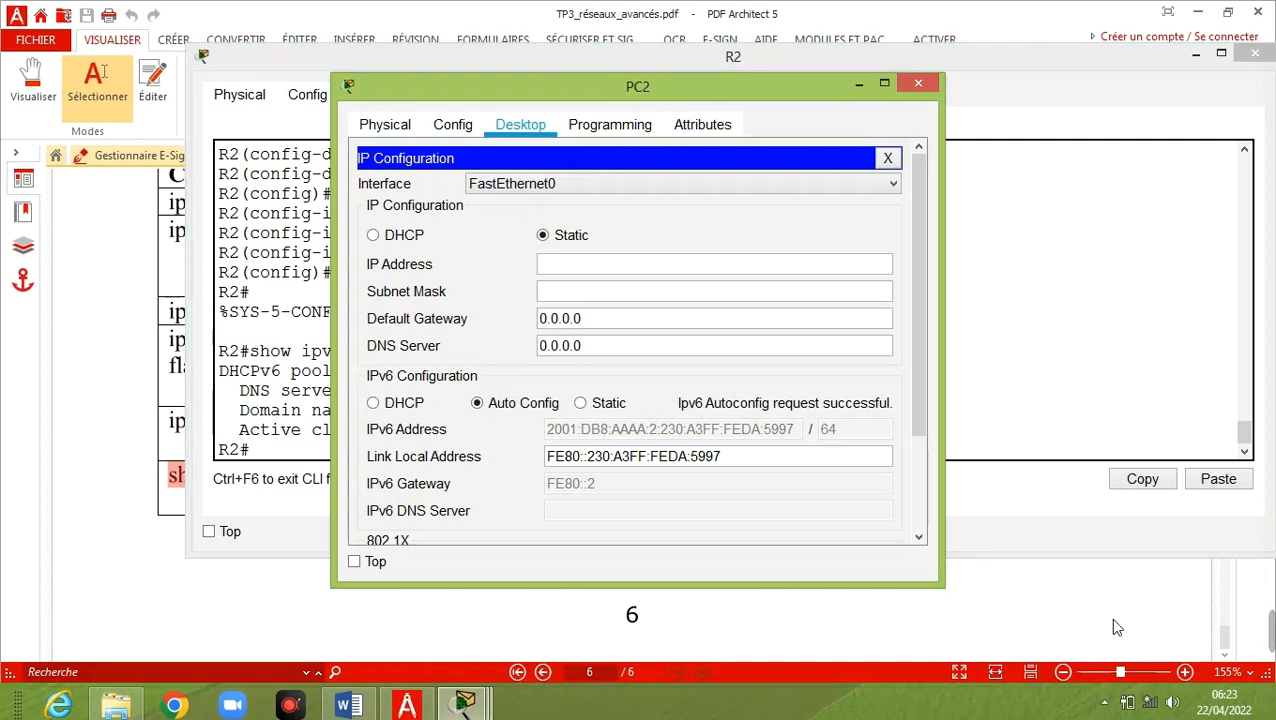
{"action": "left_click", "coordinate": [583, 403]}
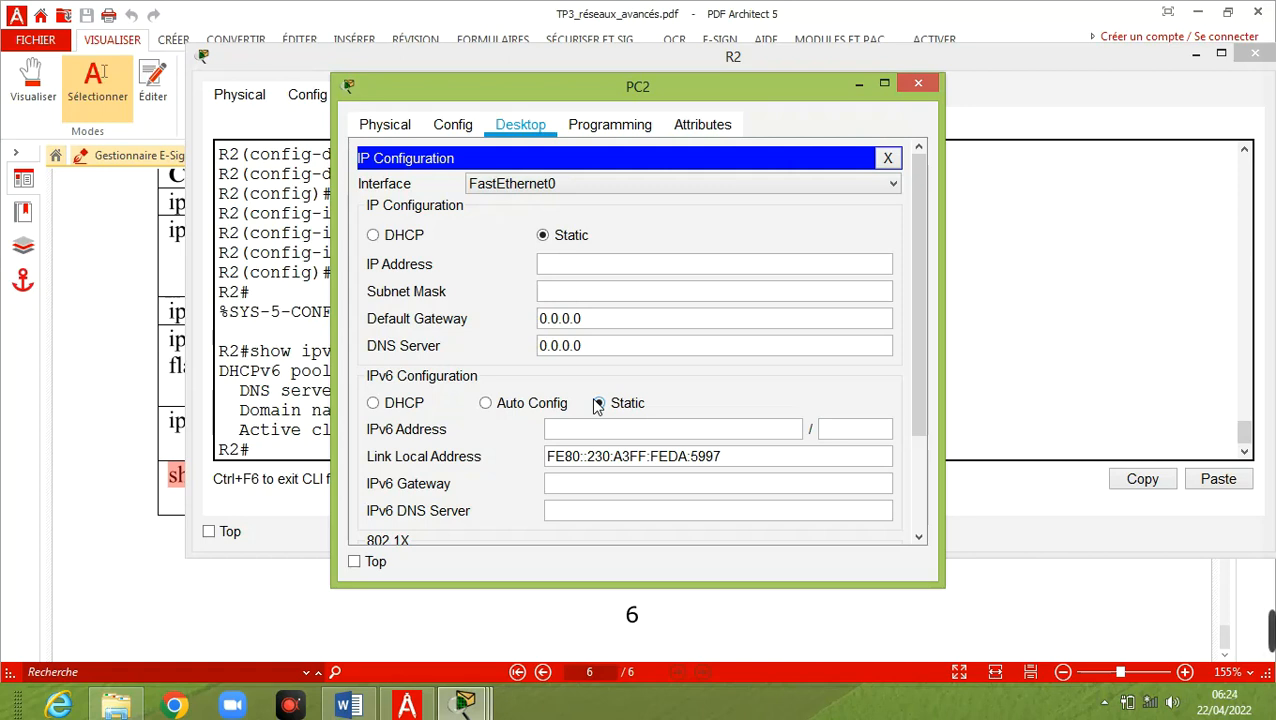
{"action": "left_click", "coordinate": [522, 406]}
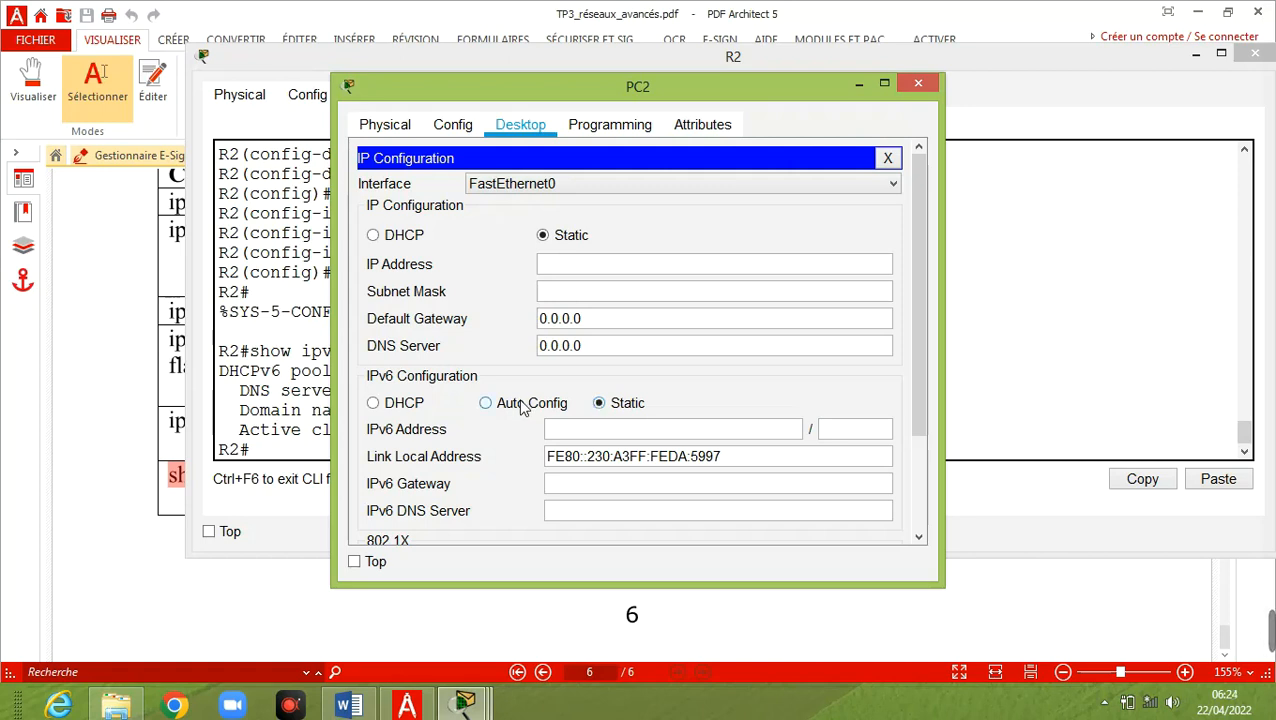
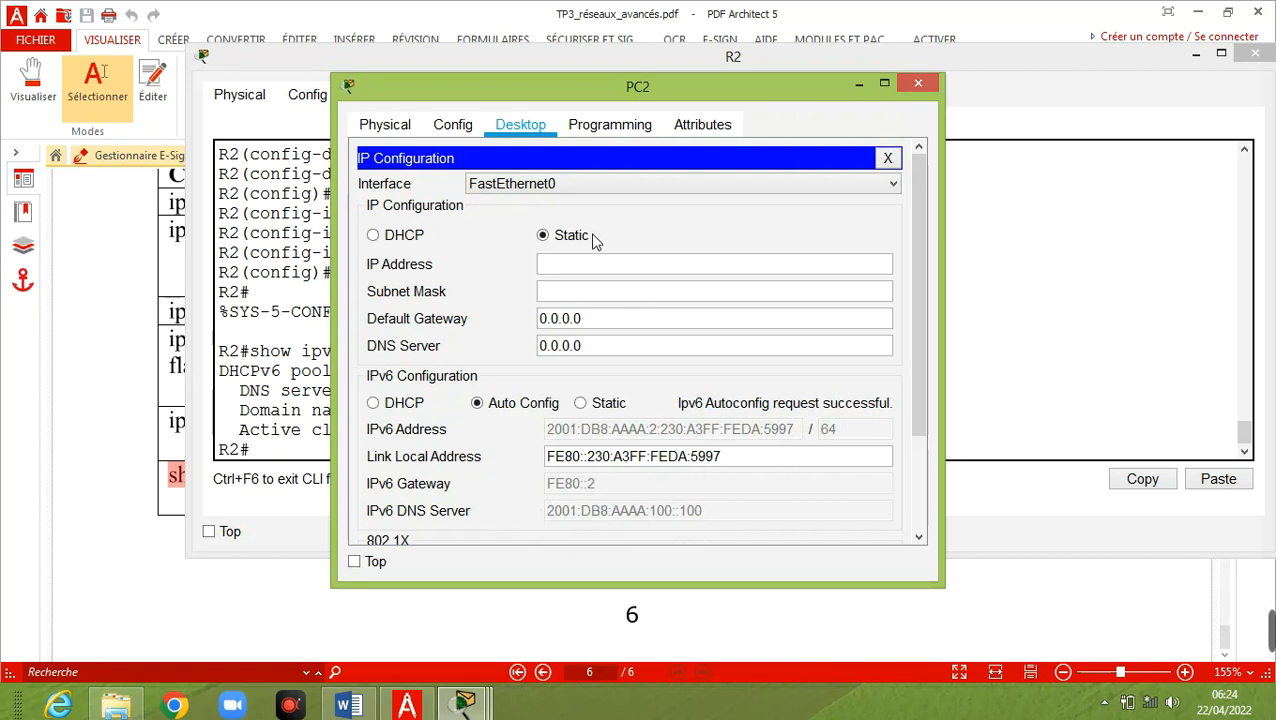
Minimize PC2, bring the main topology forward and open PC20's configuration window
{"action": "left_click", "coordinate": [856, 86]}
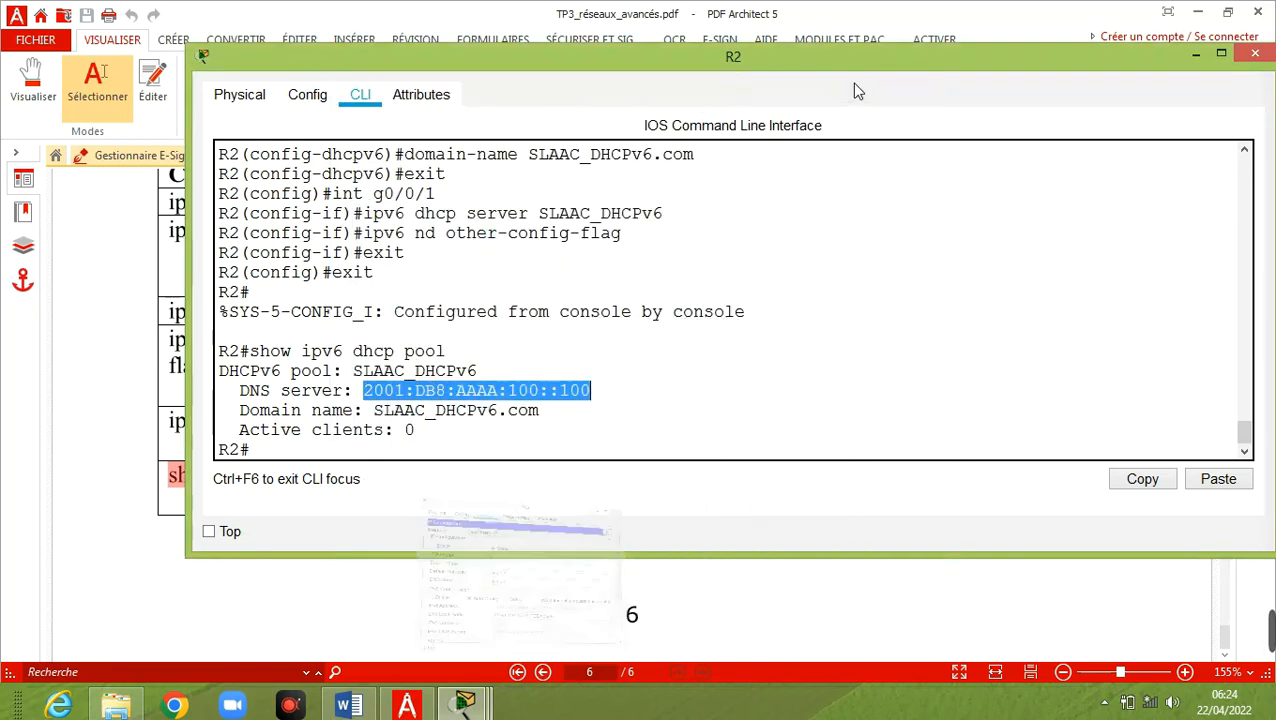
{"action": "left_click", "coordinate": [464, 706]}
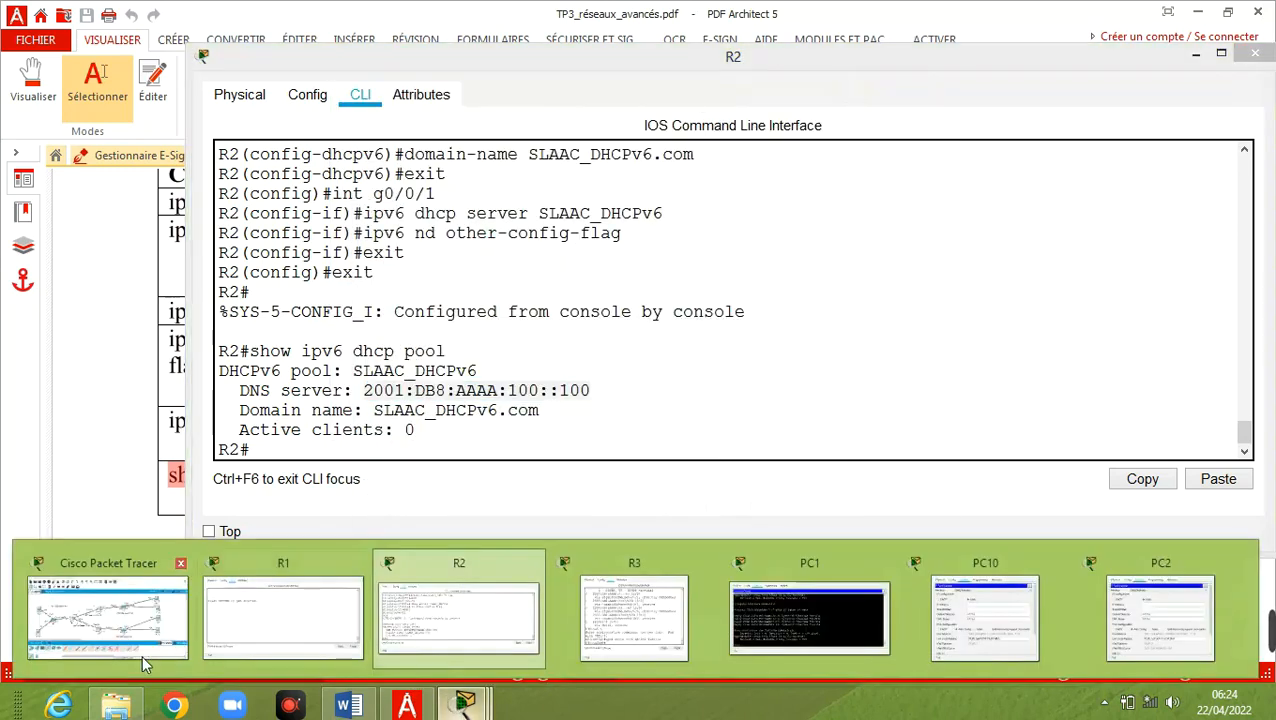
{"action": "left_click", "coordinate": [113, 625]}
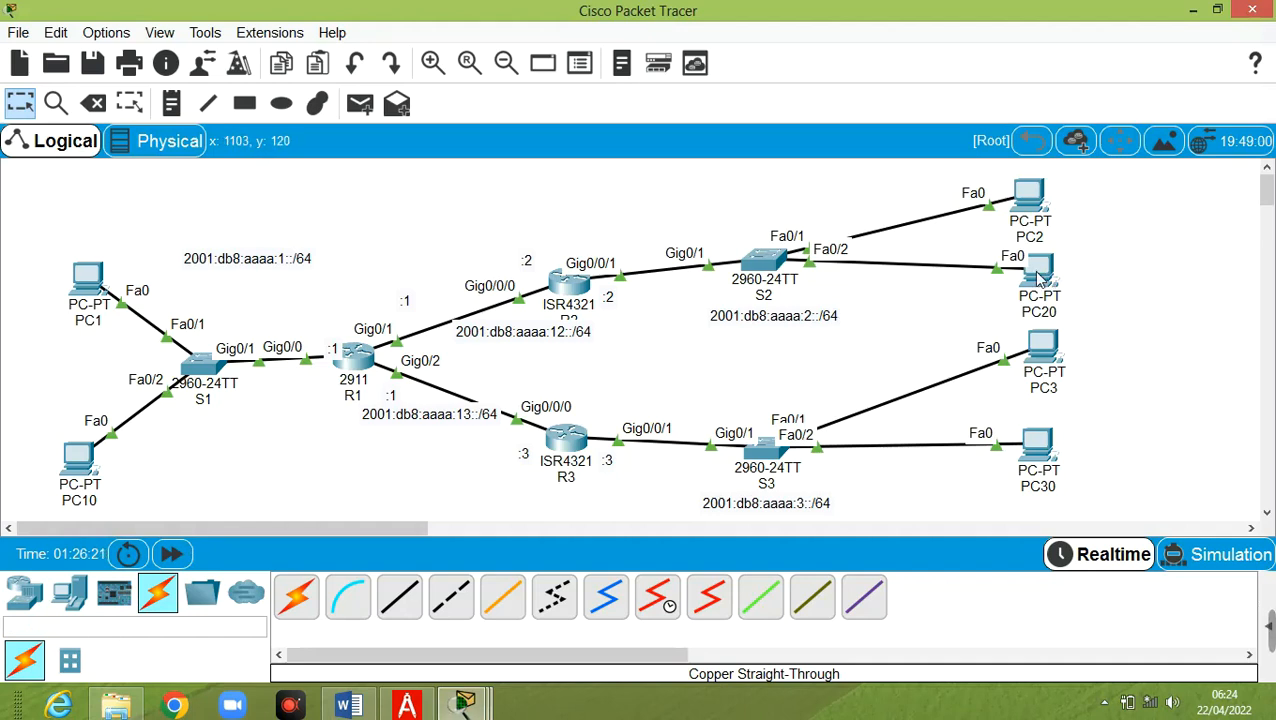
{"action": "left_click", "coordinate": [1040, 278]}
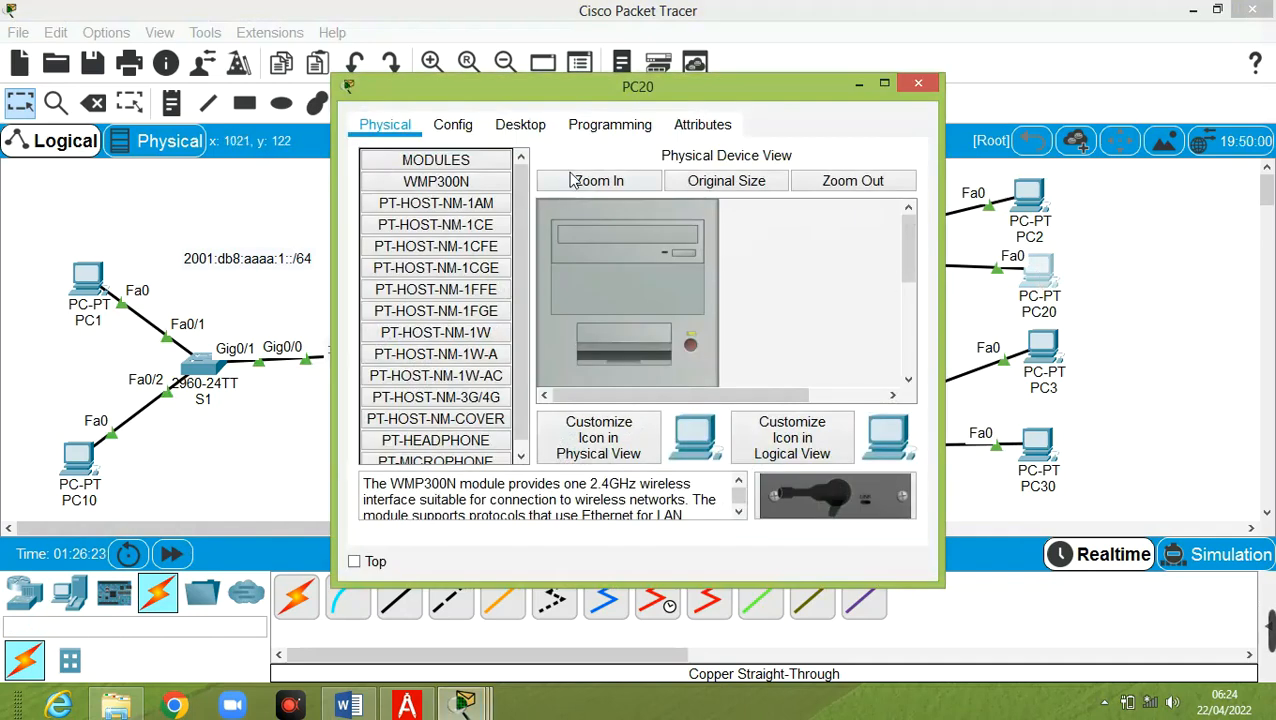
Set PC20's IPv6 to Auto Config to get a 2001:DB8:AAAA:2::/64 address, FE80::2 gateway and DNS
{"action": "left_click", "coordinate": [513, 126]}
{"action": "left_click", "coordinate": [398, 230]}
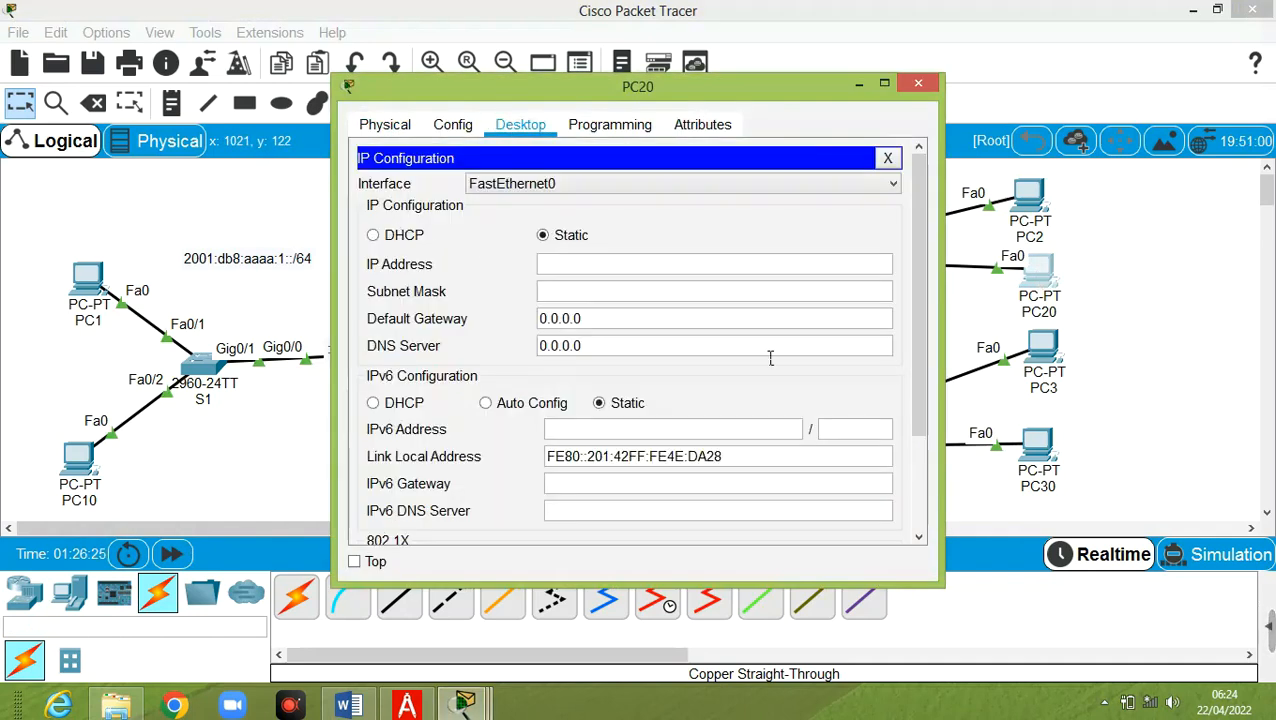
{"action": "left_click", "coordinate": [507, 408]}
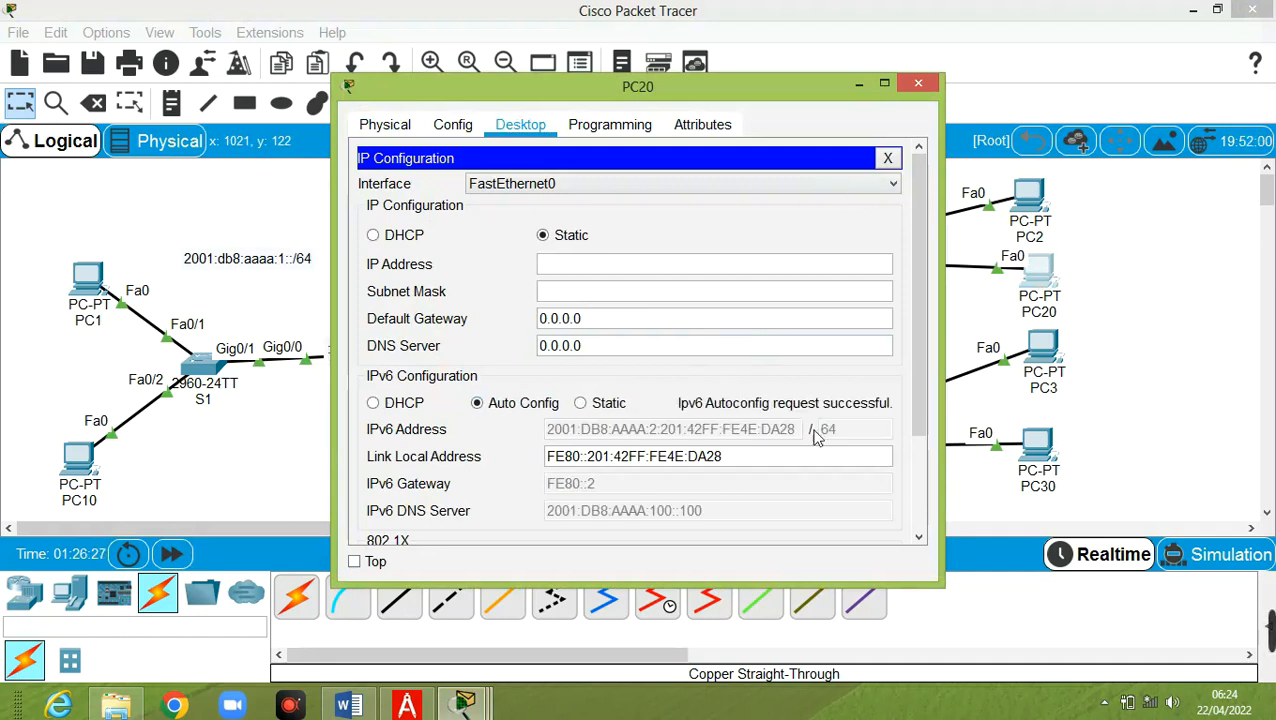
{"action": "left_click_drag", "start_coordinate": [940, 458], "coordinate": [1090, 452]}
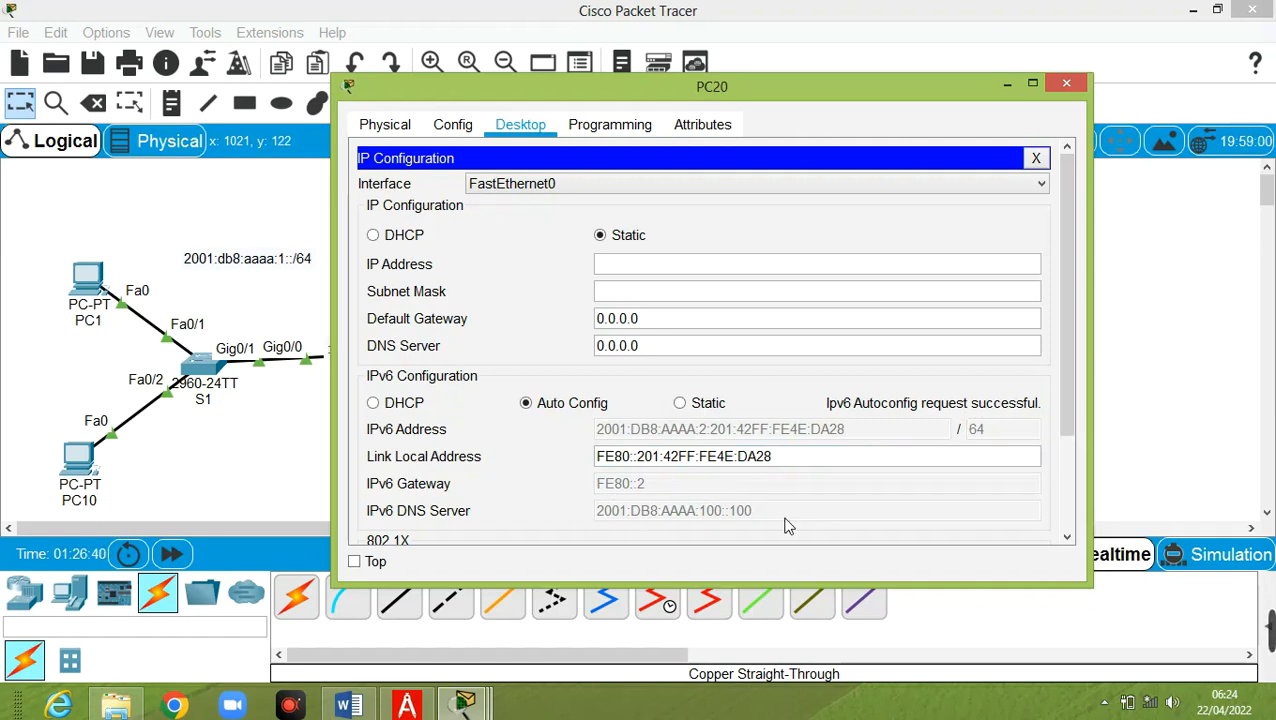
Run ipv6config /all in PC20's command prompt and widen the window to read the output
{"action": "left_click", "coordinate": [1037, 160]}
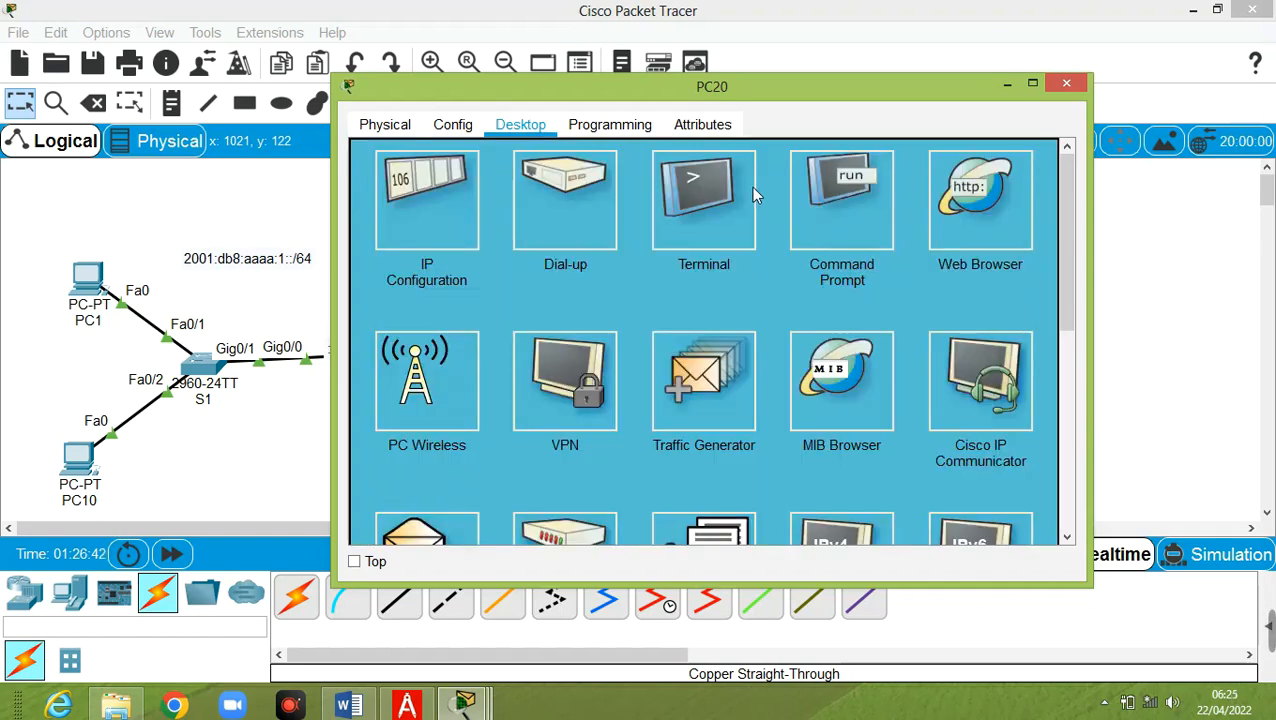
{"action": "left_click", "coordinate": [855, 200]}
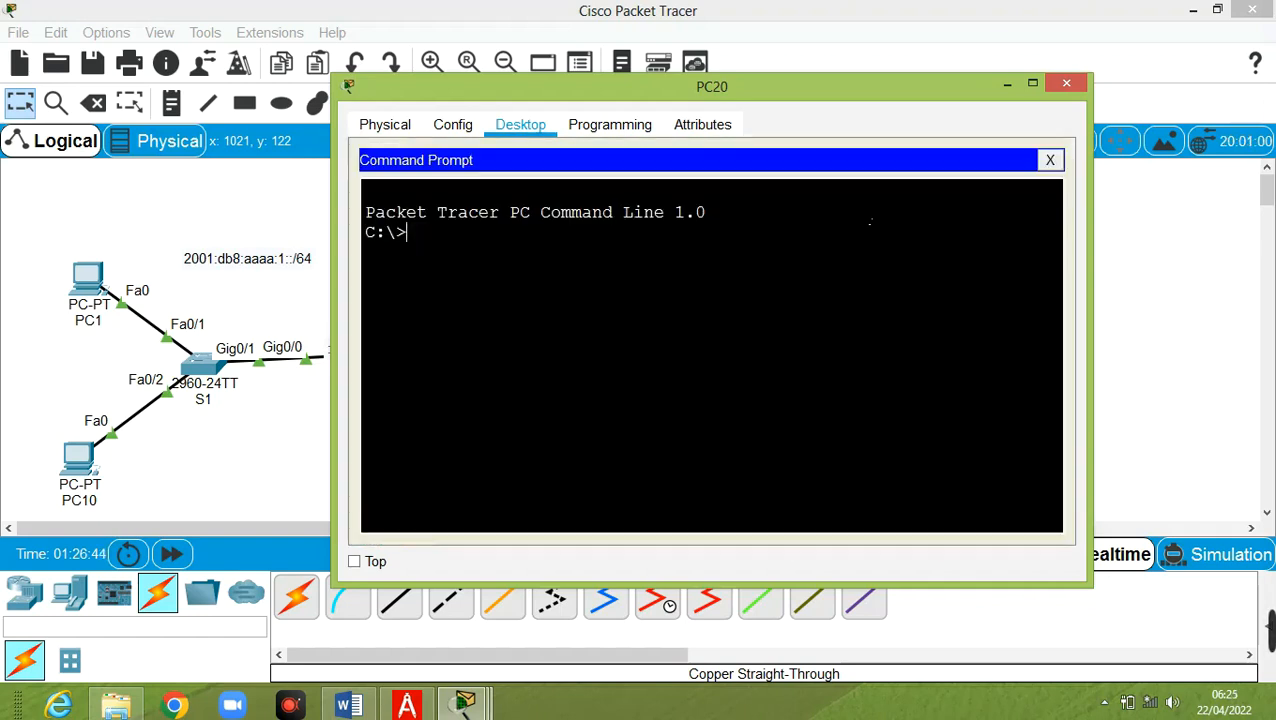
{"action": "type", "text": "ipv6 c"}
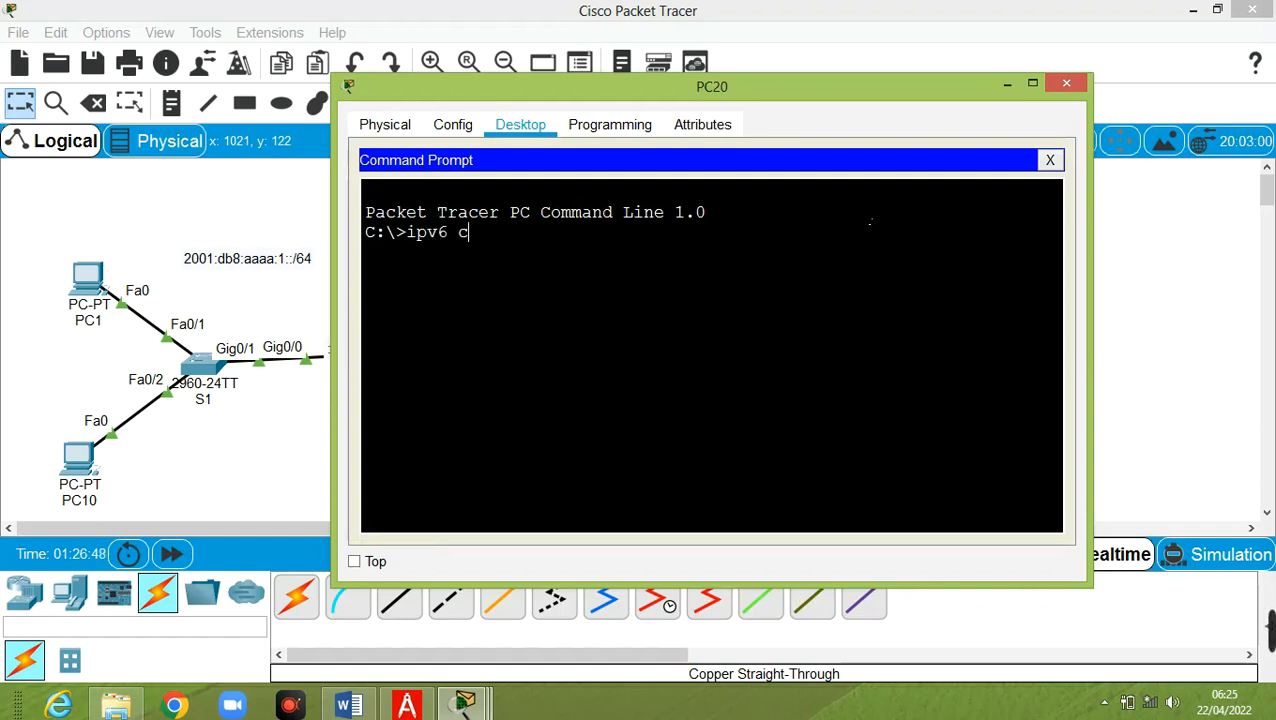
{"action": "type", "text": "onfig"}
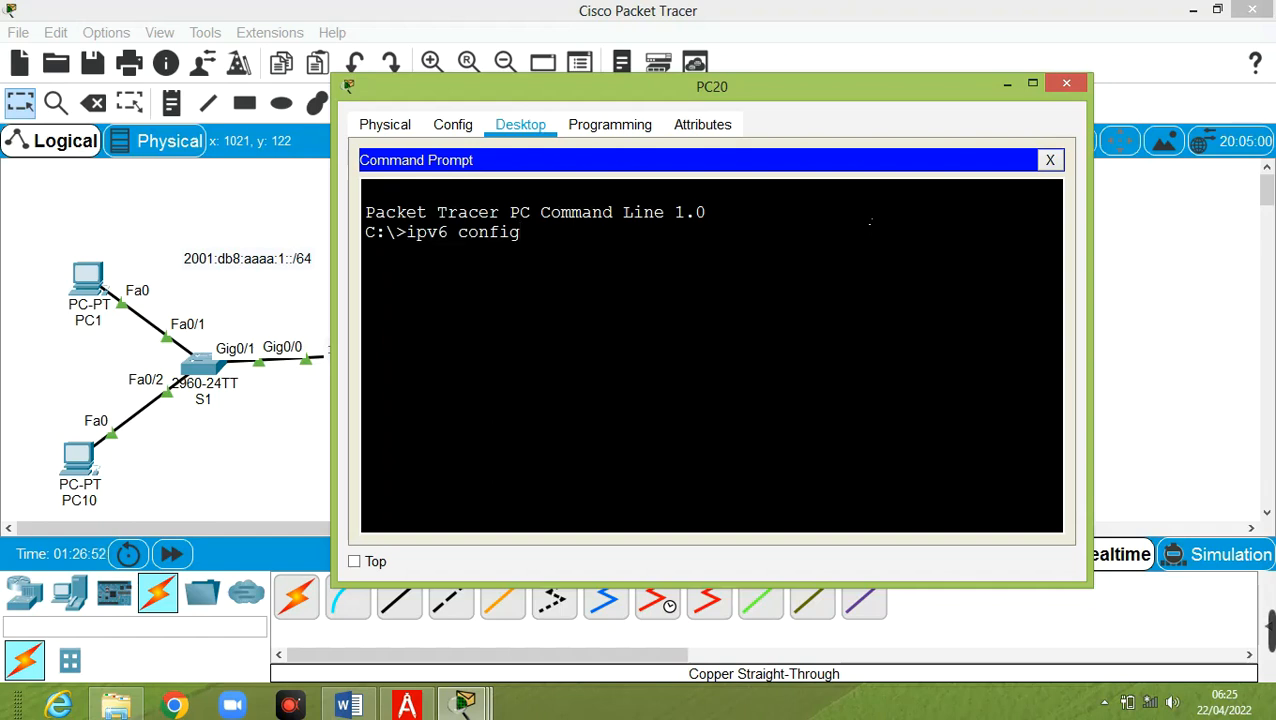
{"action": "key", "text": "Left"}
{"action": "key", "text": "Left"}
{"action": "key", "text": "Left"}
{"action": "key", "text": "Left"}
{"action": "key", "text": "Left"}
{"action": "key", "text": "Left"}
{"action": "key", "text": "BackSpace"}
{"action": "key", "text": "Right"}
{"action": "key", "text": "Right"}
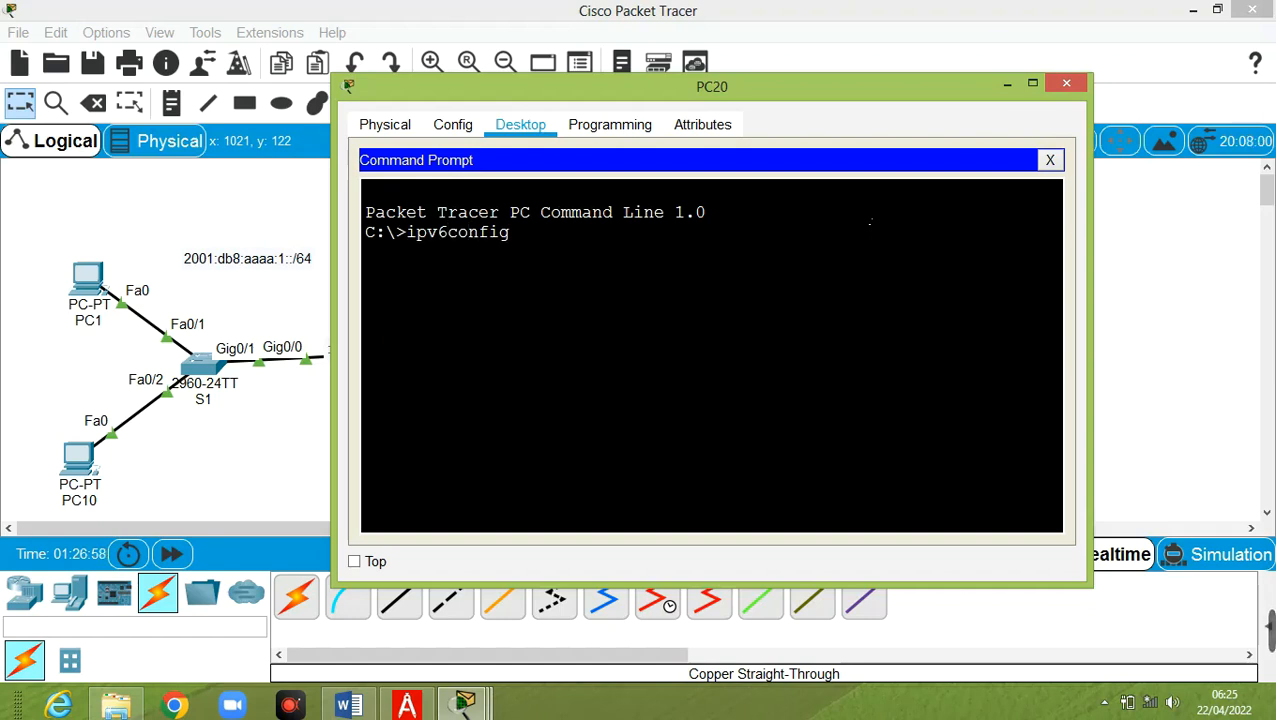
{"action": "type", "text": "/all"}
{"action": "key", "text": "Return"}
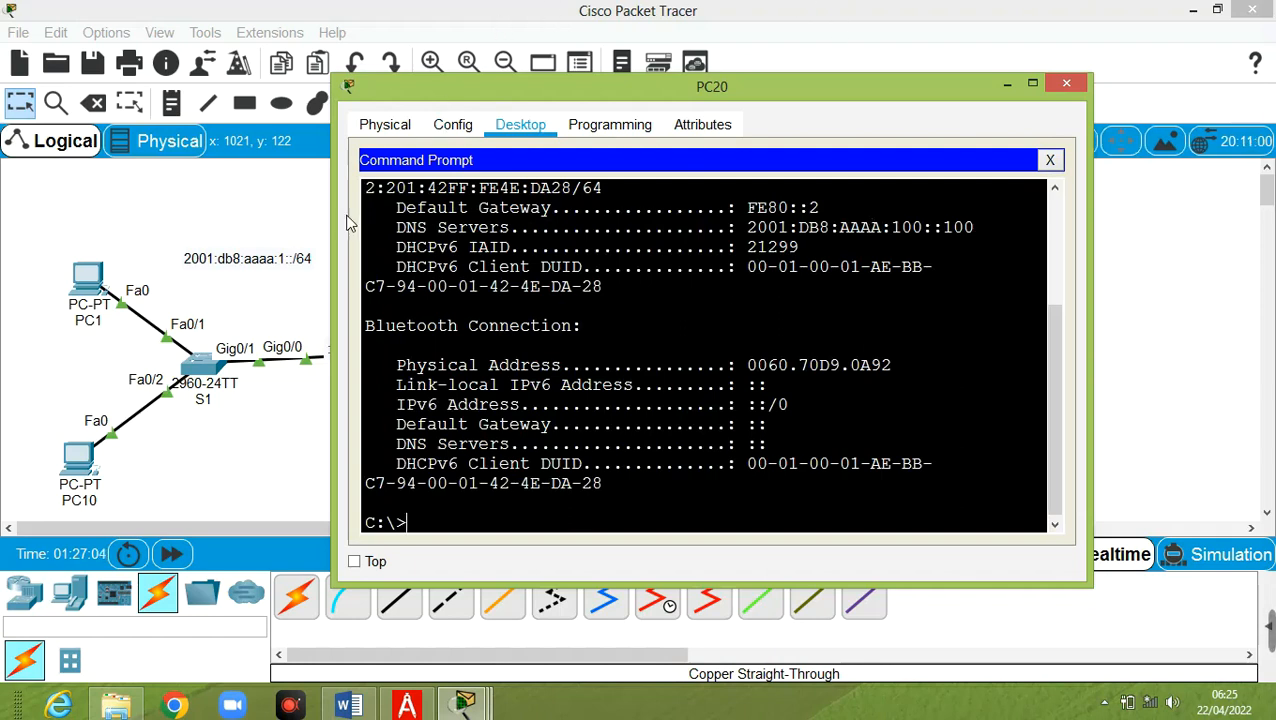
{"action": "left_click_drag", "start_coordinate": [334, 228], "coordinate": [104, 228]}
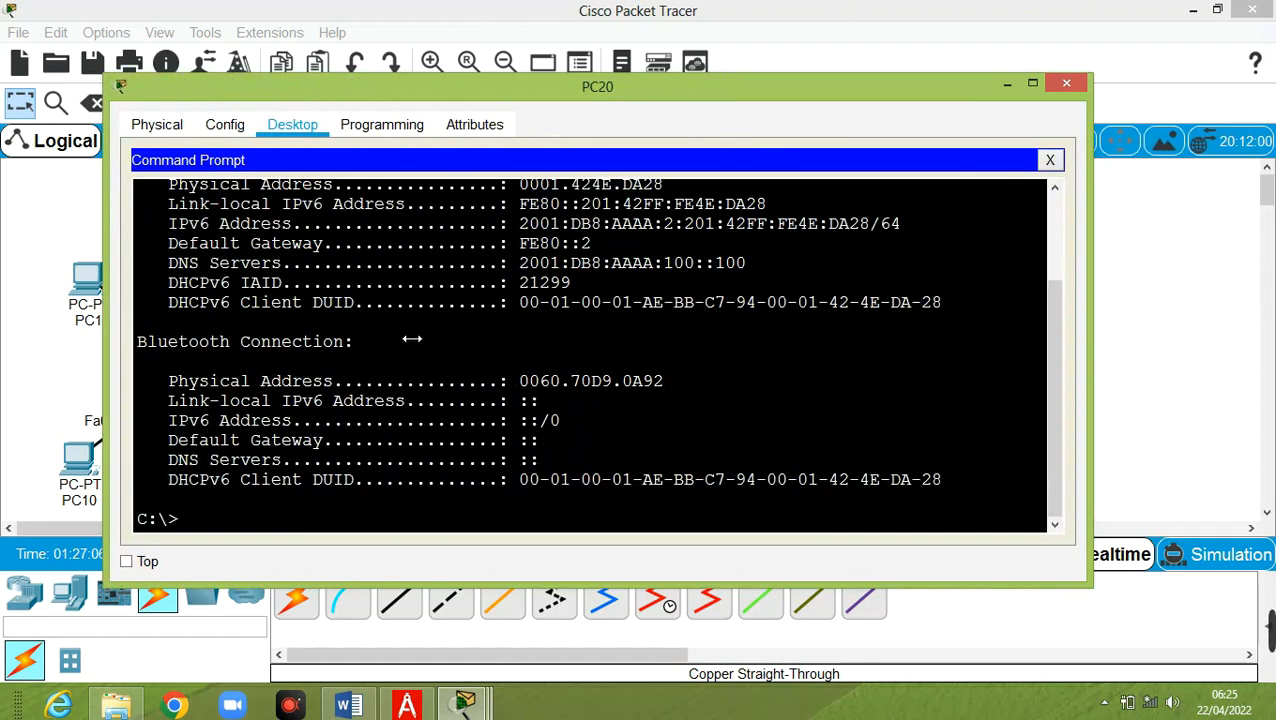
{"action": "scroll", "coordinate": [413, 336], "scroll_direction": "up", "scroll_amount": 2}
{"action": "scroll", "coordinate": [413, 336], "scroll_direction": "up", "scroll_amount": 1}
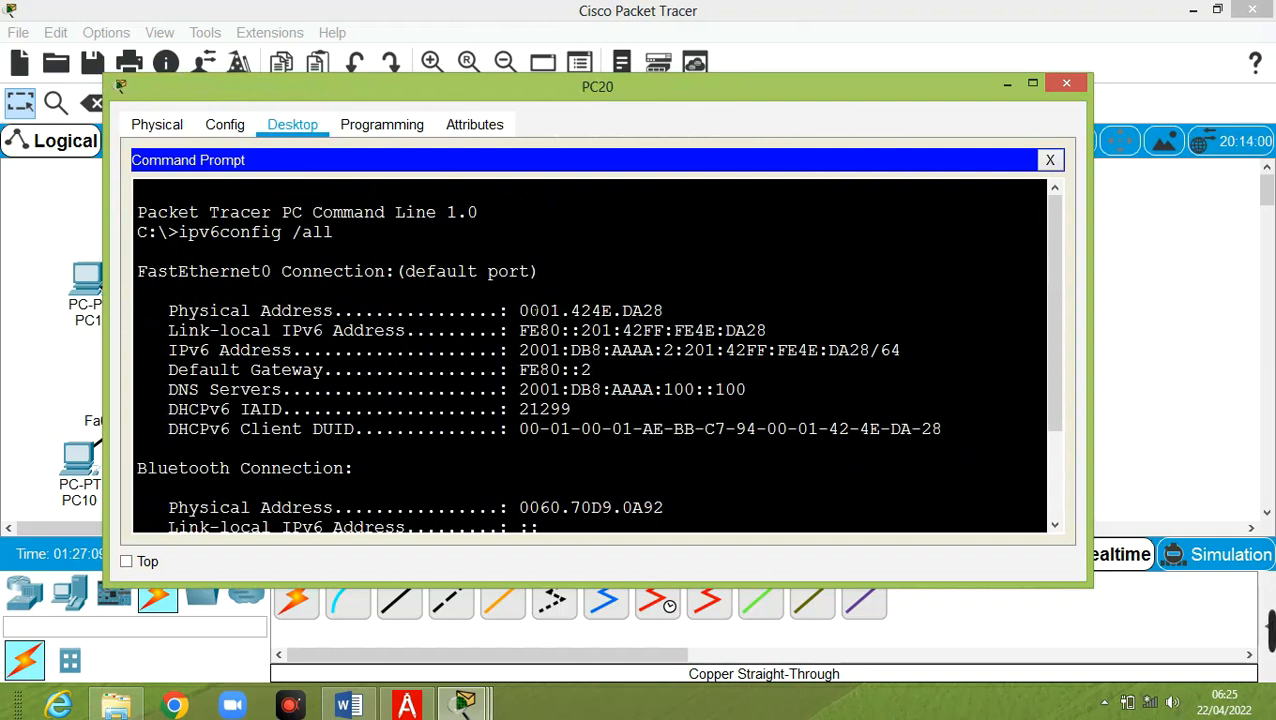
Review PC20's physical address, link-local, IPv6 address, FE80::2 gateway and DNS 2001:DB8:AAAA:100::100
{"action": "left_click_drag", "start_coordinate": [520, 311], "coordinate": [664, 311]}
{"action": "left_click_drag", "start_coordinate": [579, 330], "coordinate": [767, 330]}
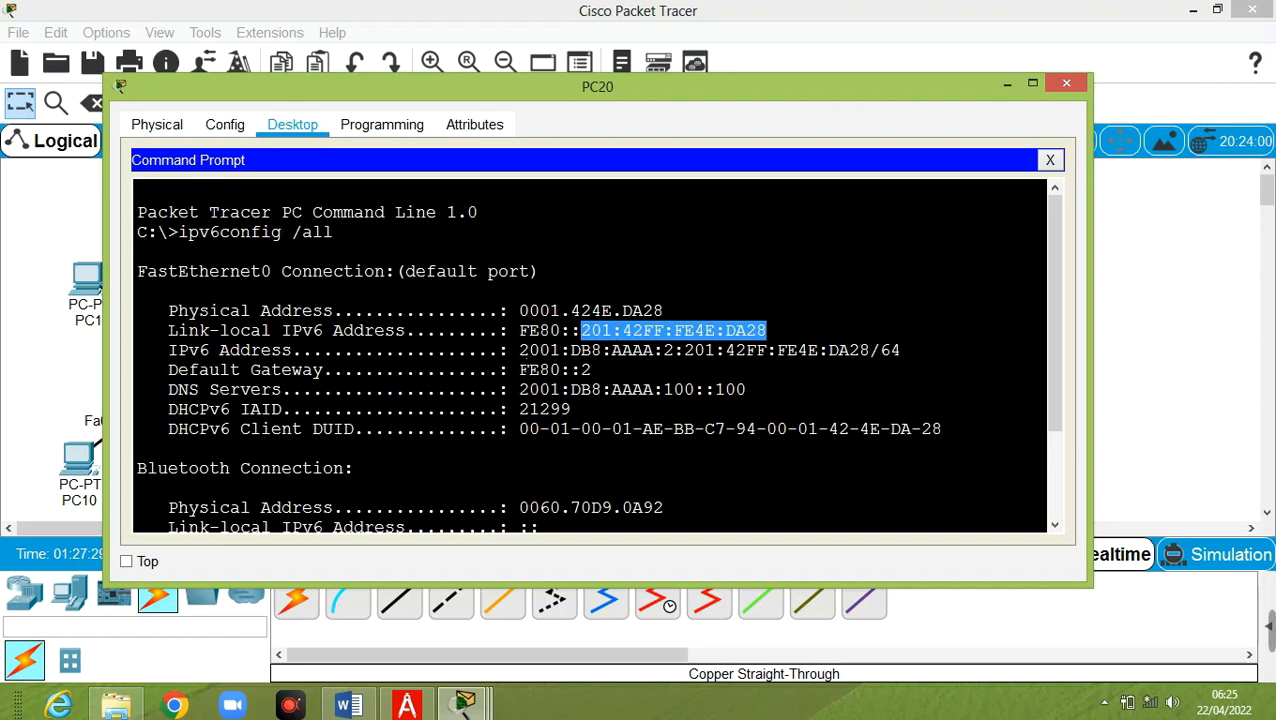
{"action": "left_click_drag", "start_coordinate": [519, 350], "coordinate": [675, 351]}
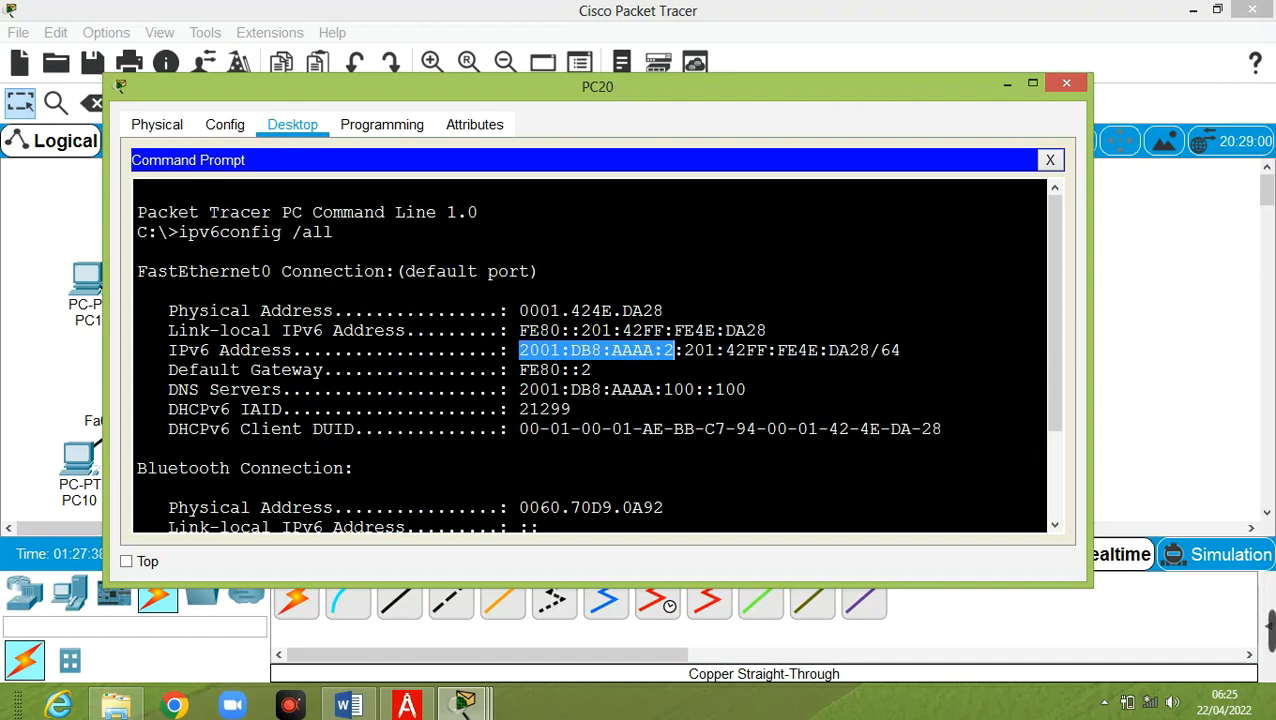
{"action": "left_click_drag", "start_coordinate": [684, 350], "coordinate": [871, 350]}
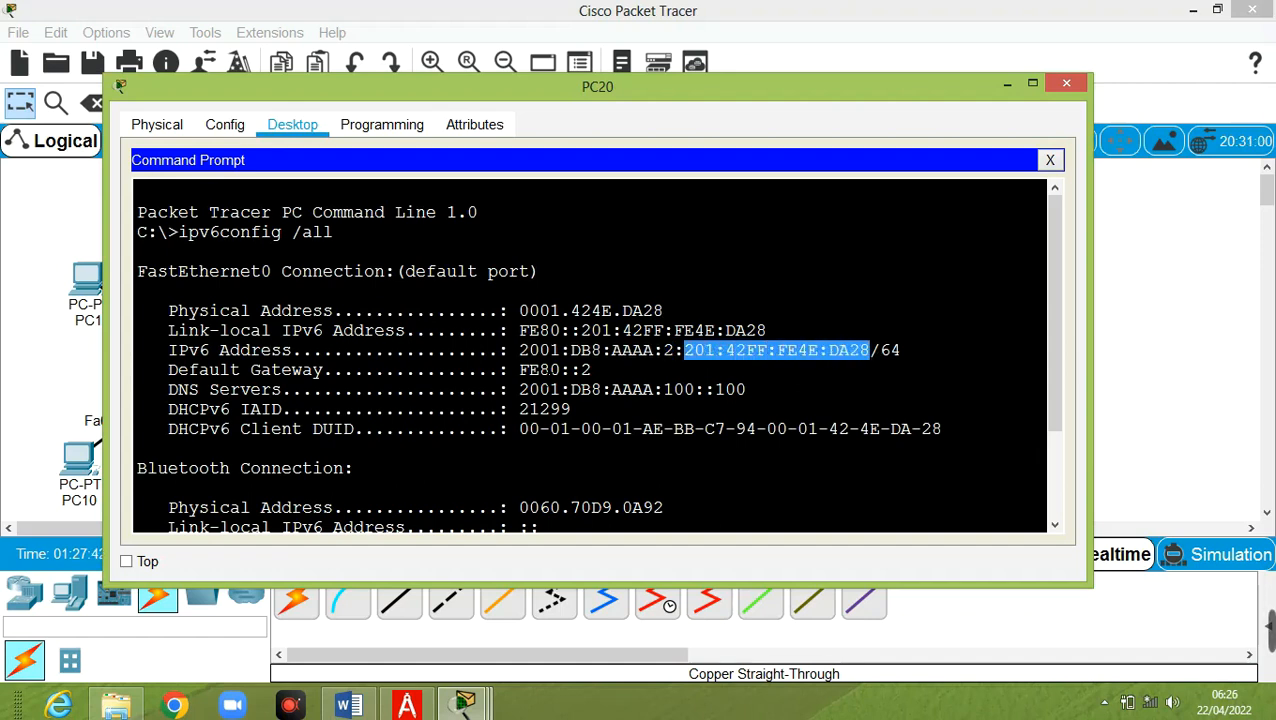
{"action": "left_click_drag", "start_coordinate": [519, 370], "coordinate": [600, 370]}
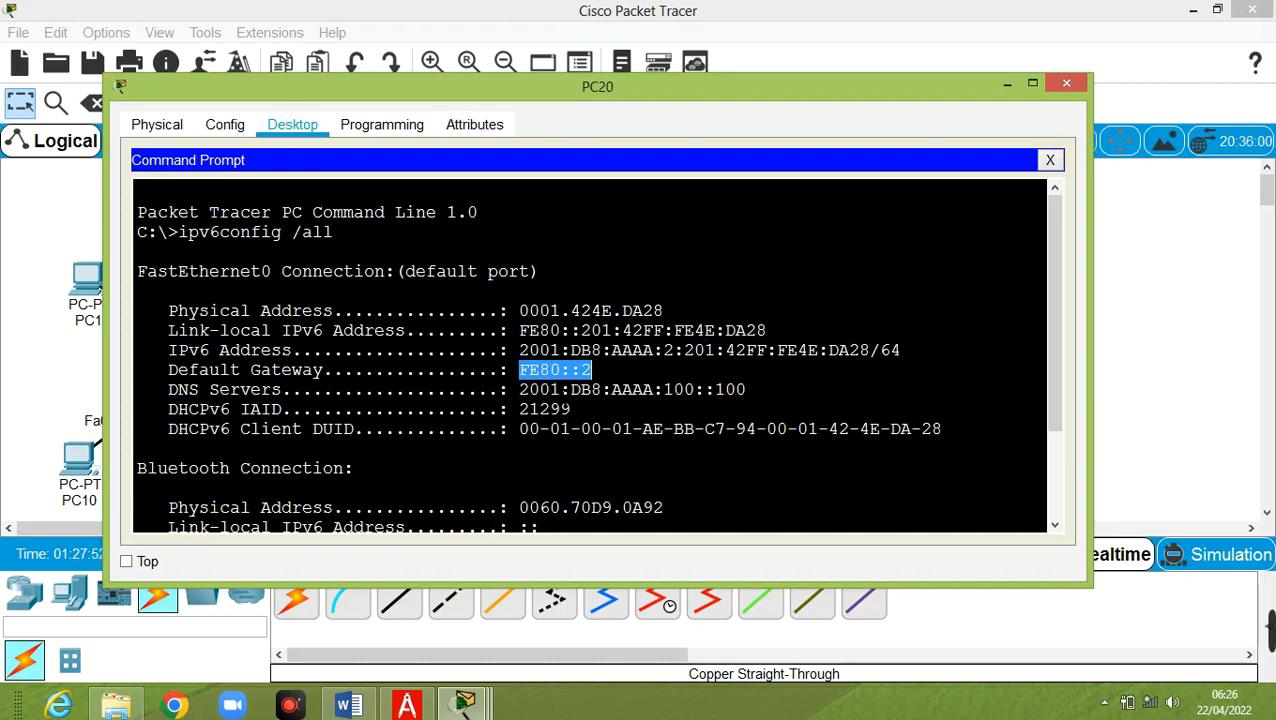
{"action": "left_click_drag", "start_coordinate": [518, 389], "coordinate": [748, 391]}
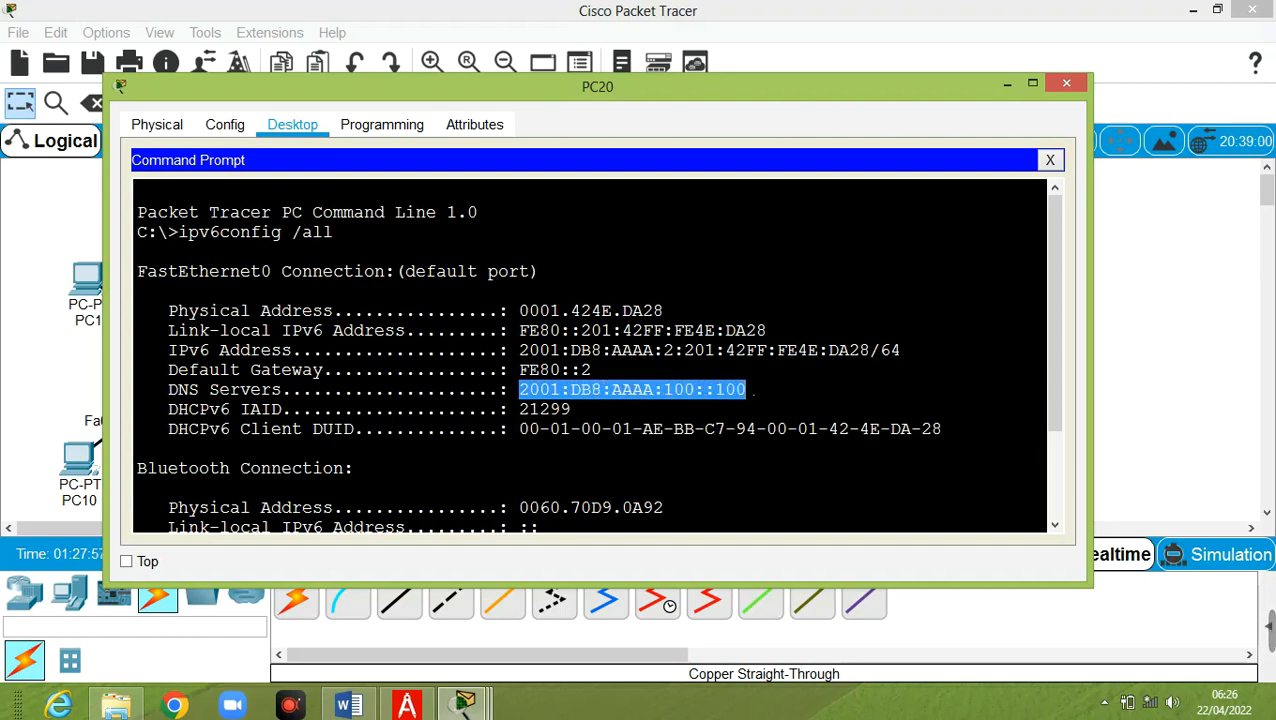
{"action": "scroll", "coordinate": [755, 393], "scroll_direction": "down", "scroll_amount": 2}
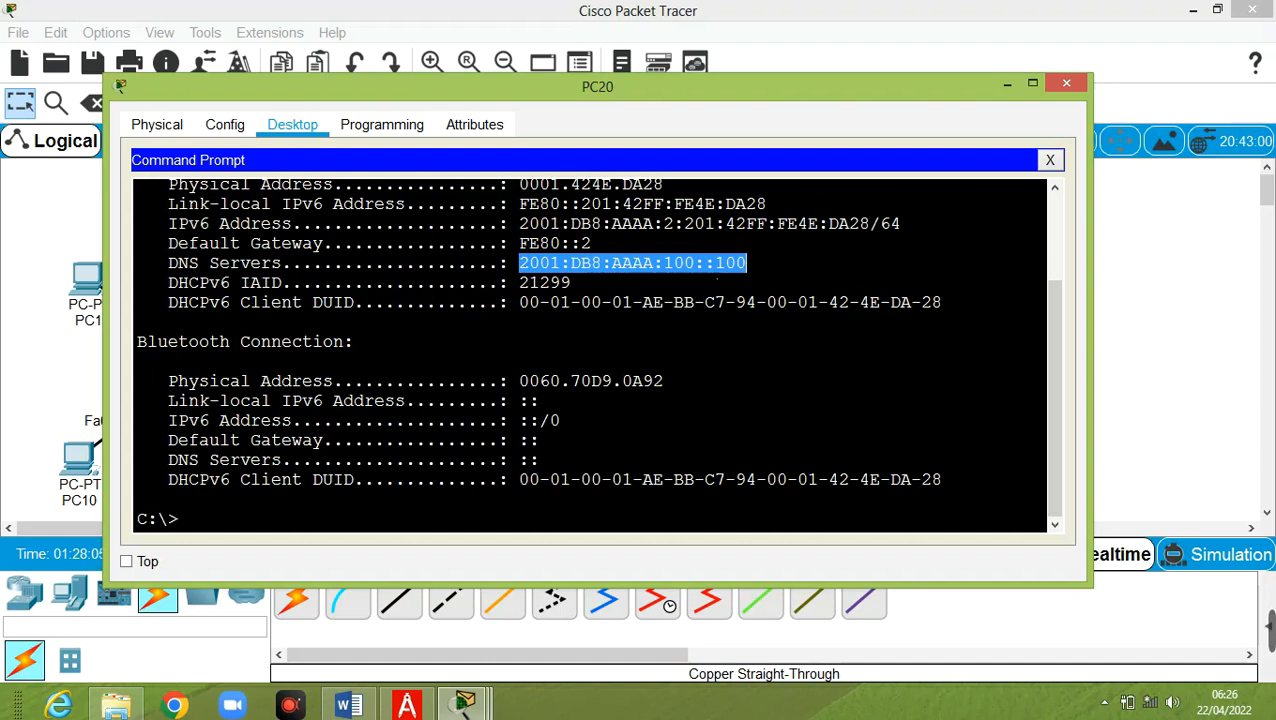
{"action": "scroll", "coordinate": [598, 354], "scroll_direction": "up", "scroll_amount": 1}
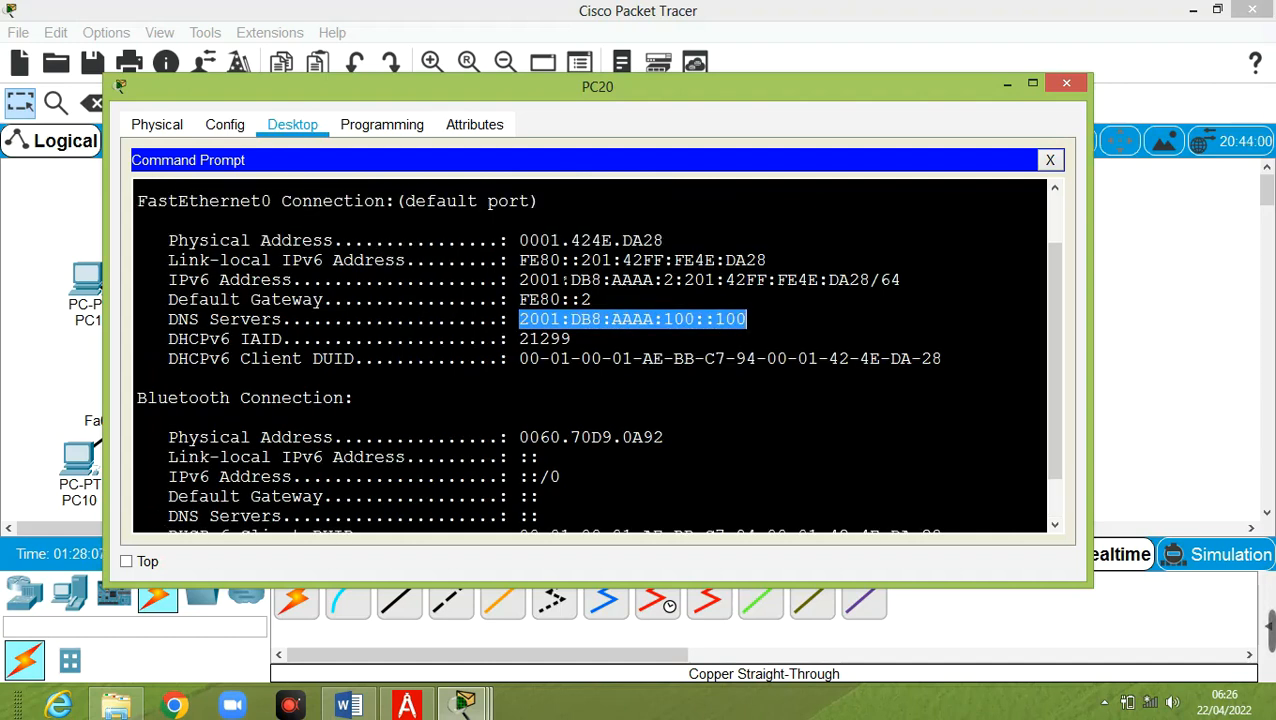
Copy PC20's IPv6 address 2001:DB8:AAAA:2:201:42FF:FE4E:DA28
{"action": "left_click_drag", "start_coordinate": [519, 280], "coordinate": [868, 280]}
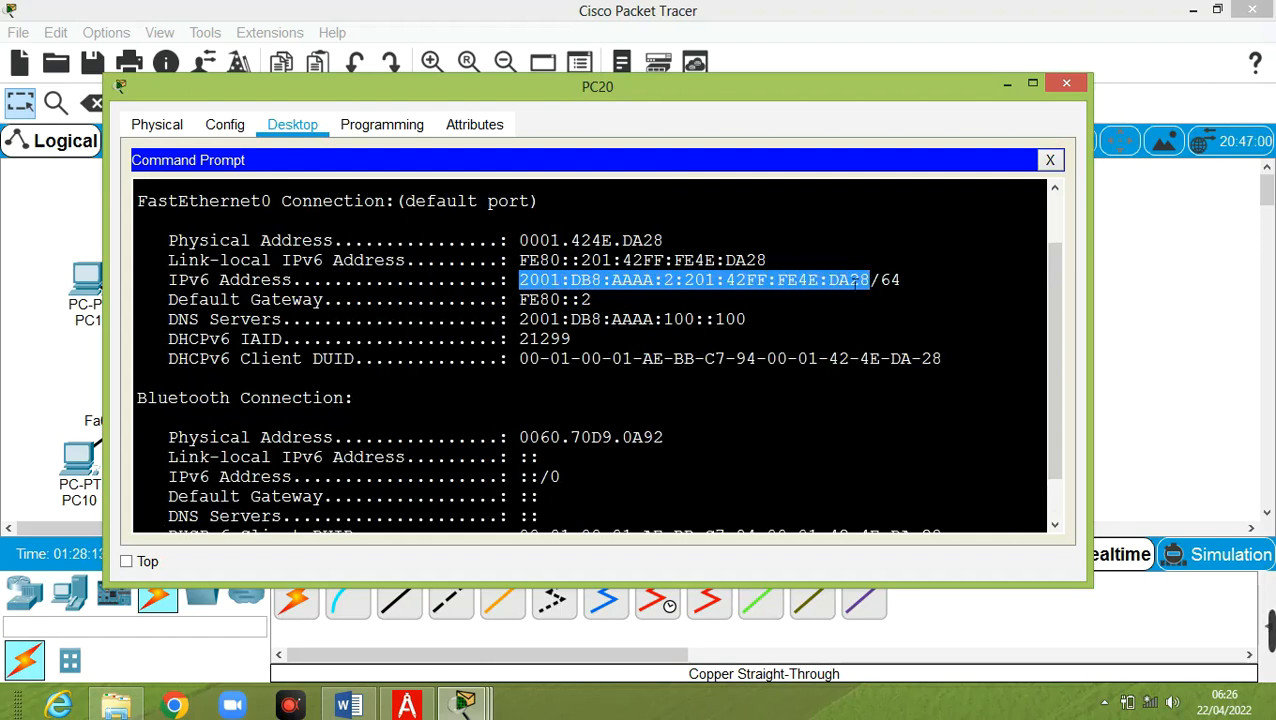
{"action": "right_click", "coordinate": [848, 285]}
{"action": "left_click", "coordinate": [893, 290]}
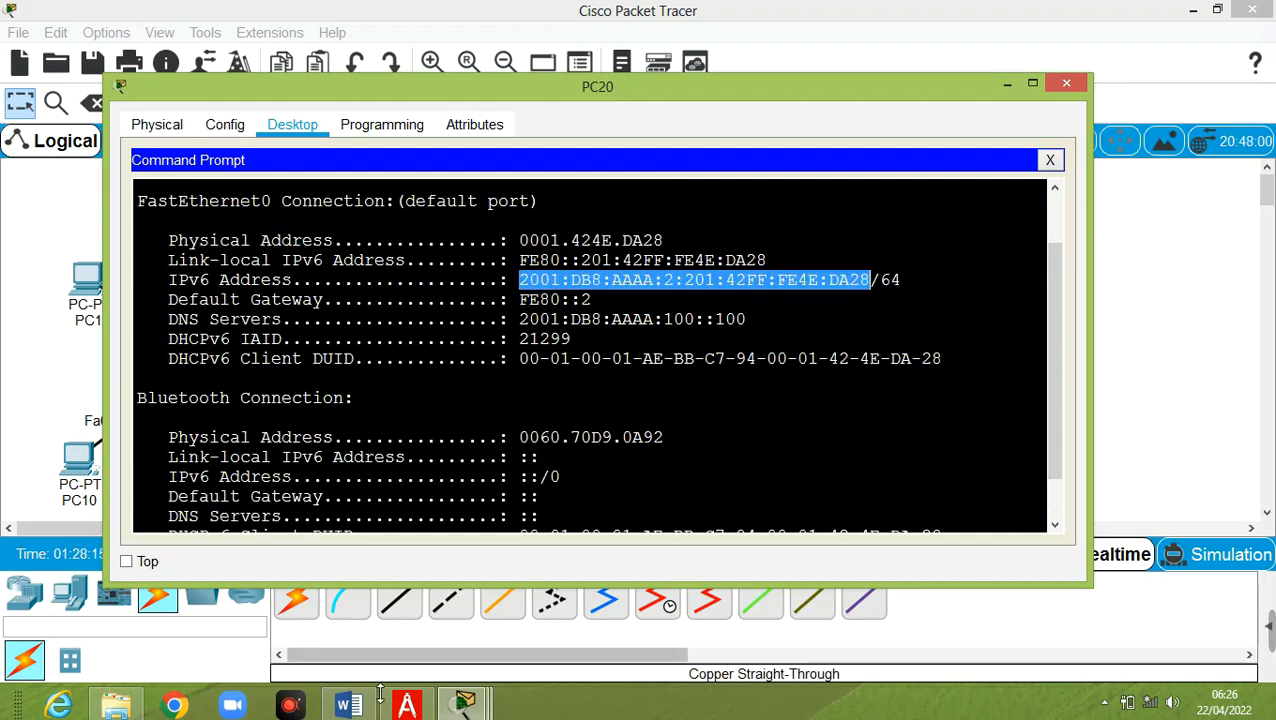
{"action": "left_click", "coordinate": [463, 705]}
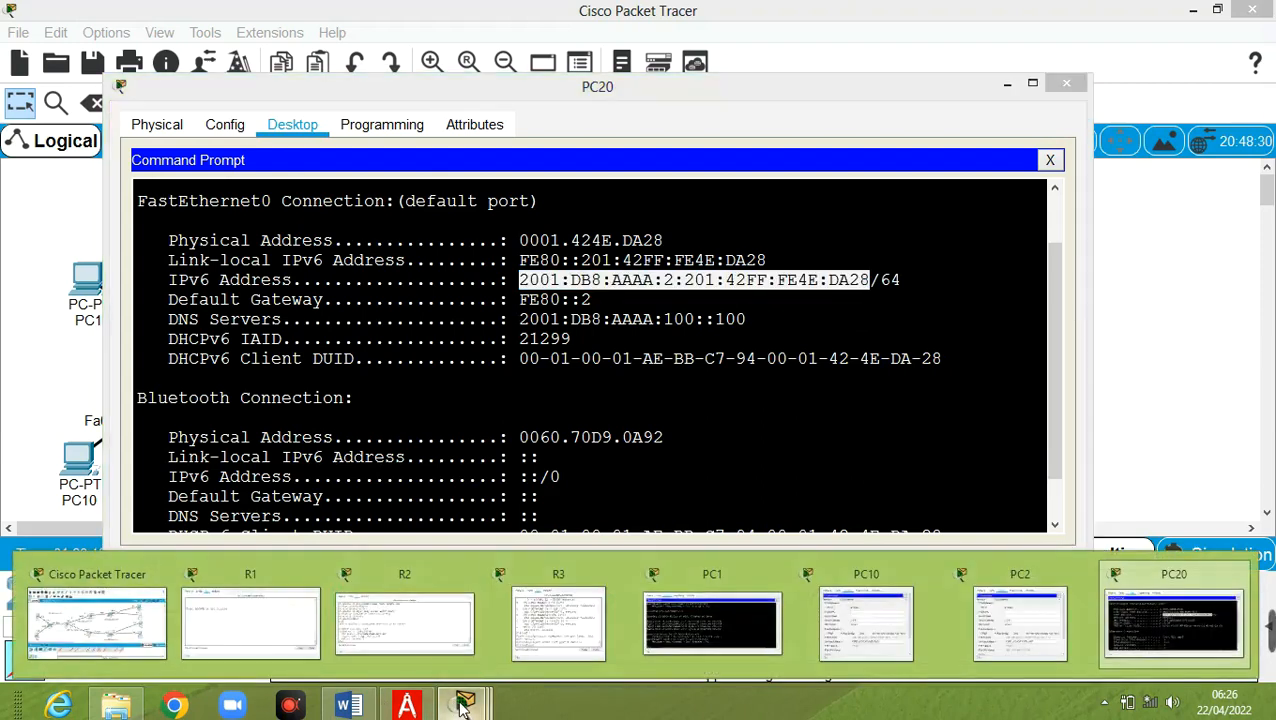
From PC1's prompt, ping the pasted 2001:DB8:AAAA:2:201:42FF:FE4E:DA28, getting four replies with 0% loss
{"action": "left_click", "coordinate": [700, 610]}
{"action": "type", "text": "ping"}
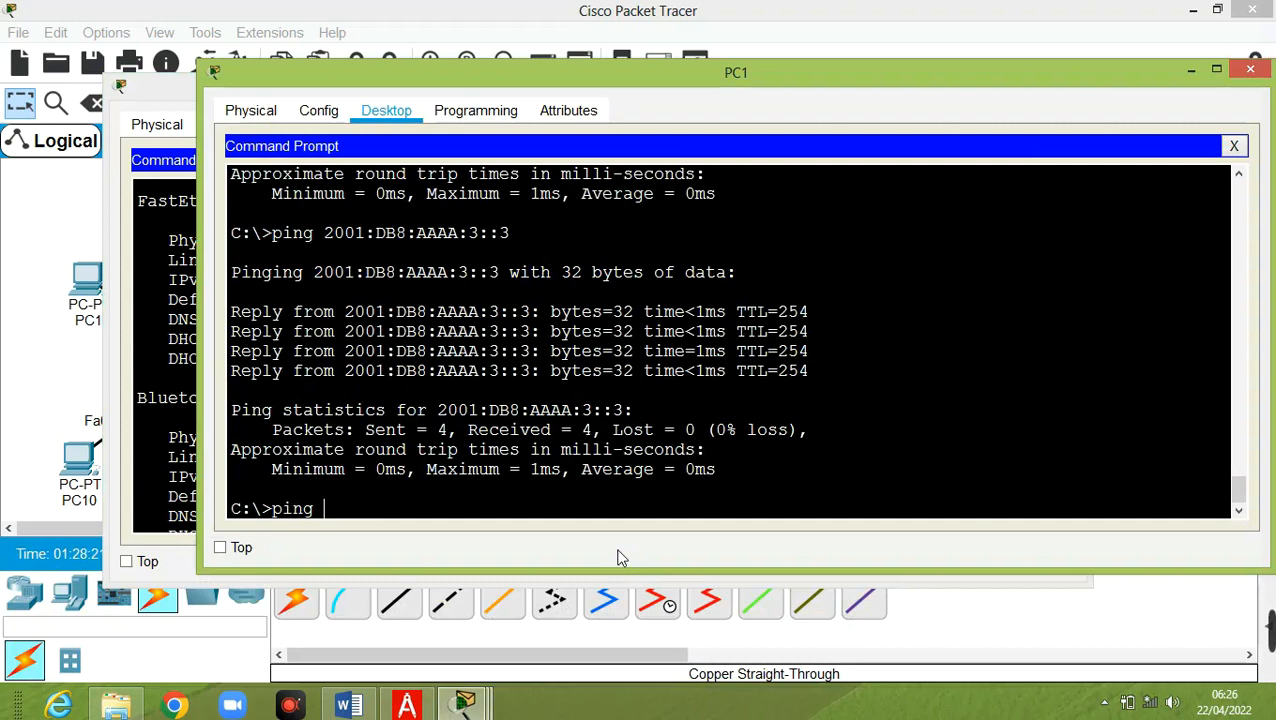
{"action": "right_click", "coordinate": [377, 510]}
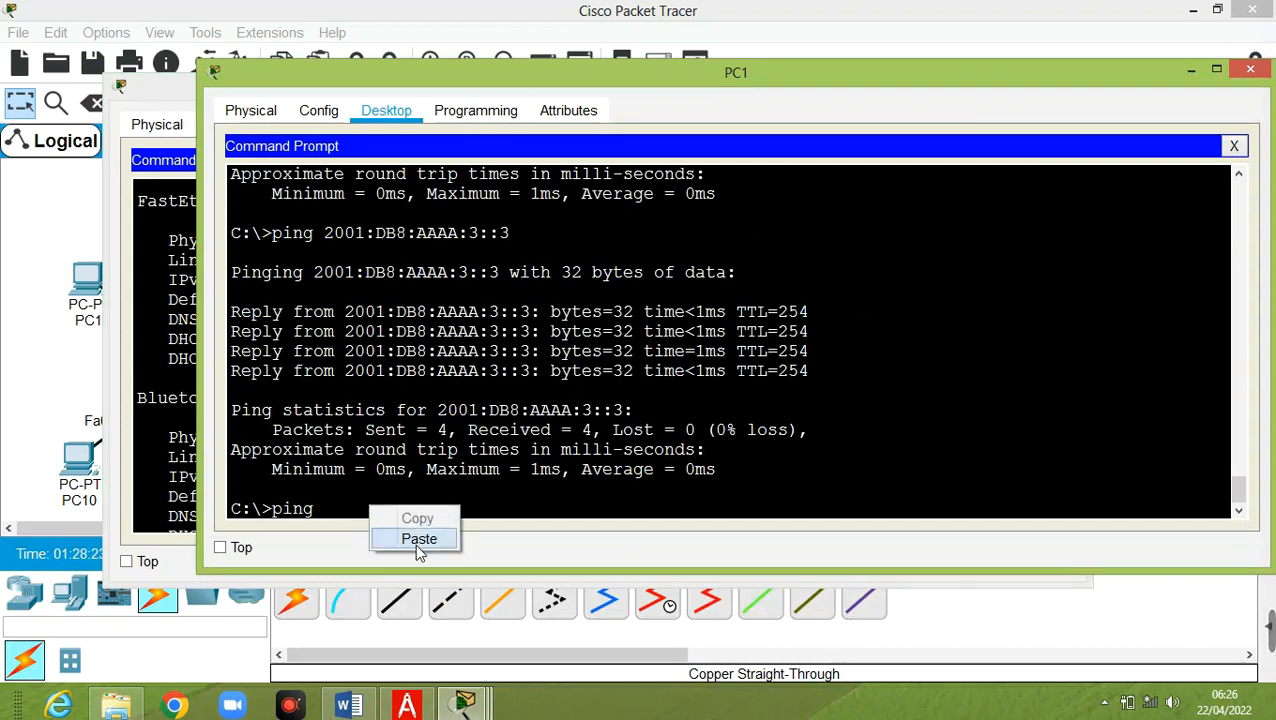
{"action": "left_click", "coordinate": [418, 540]}
{"action": "key", "text": "Return"}
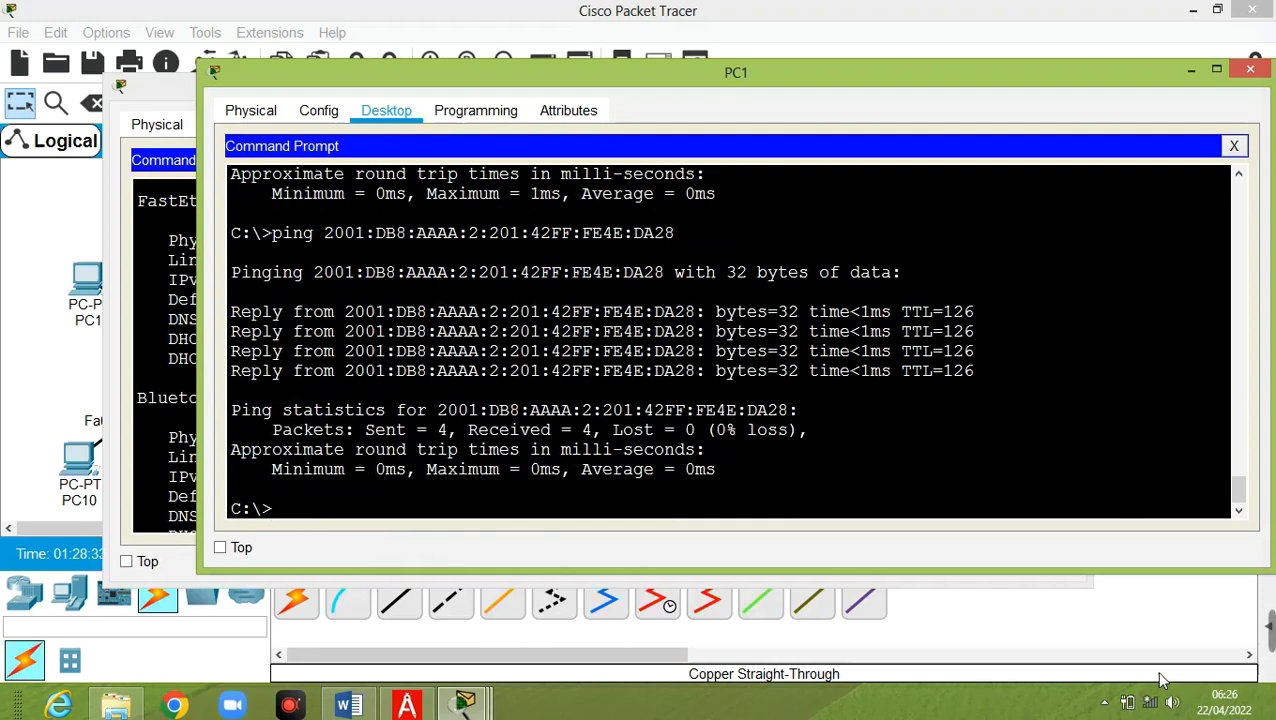
{"action": "mouse_move", "coordinate": [465, 704]}
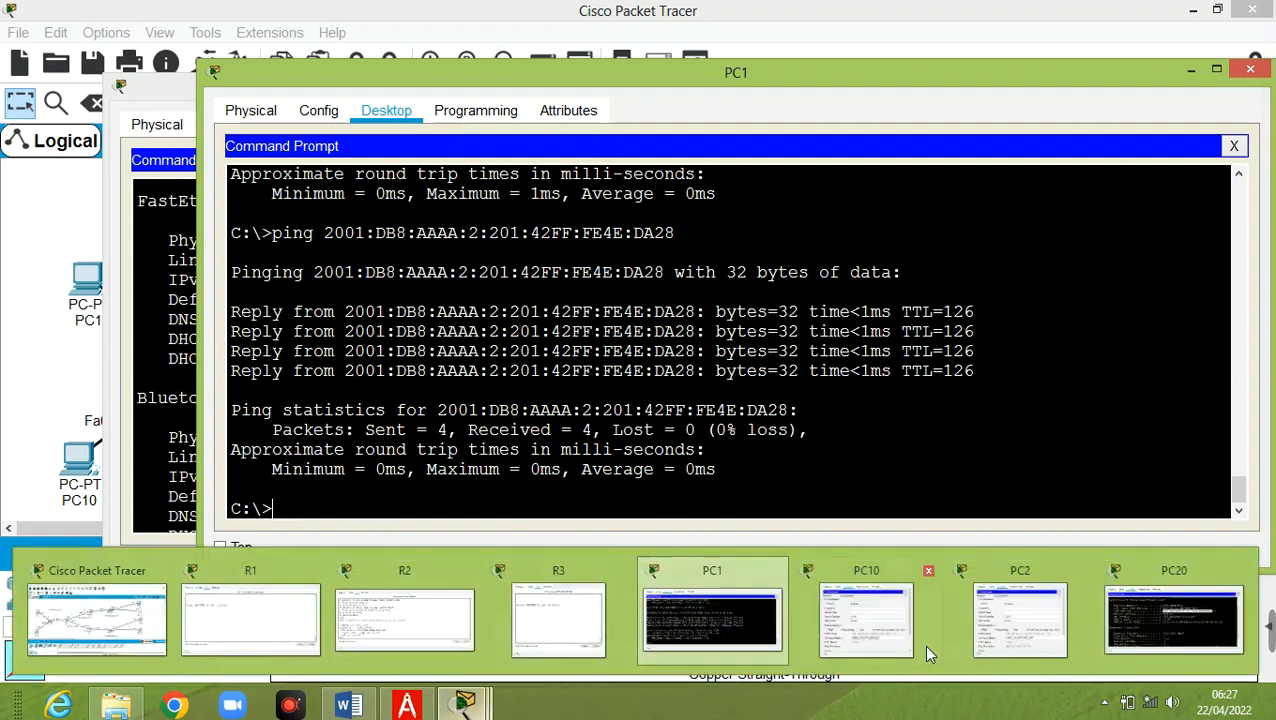
From PC2's command prompt, ping 2001:DB8:AAAA:2:201:42FF:FE4E:DA28 and receive all four replies
{"action": "left_click", "coordinate": [1005, 645]}
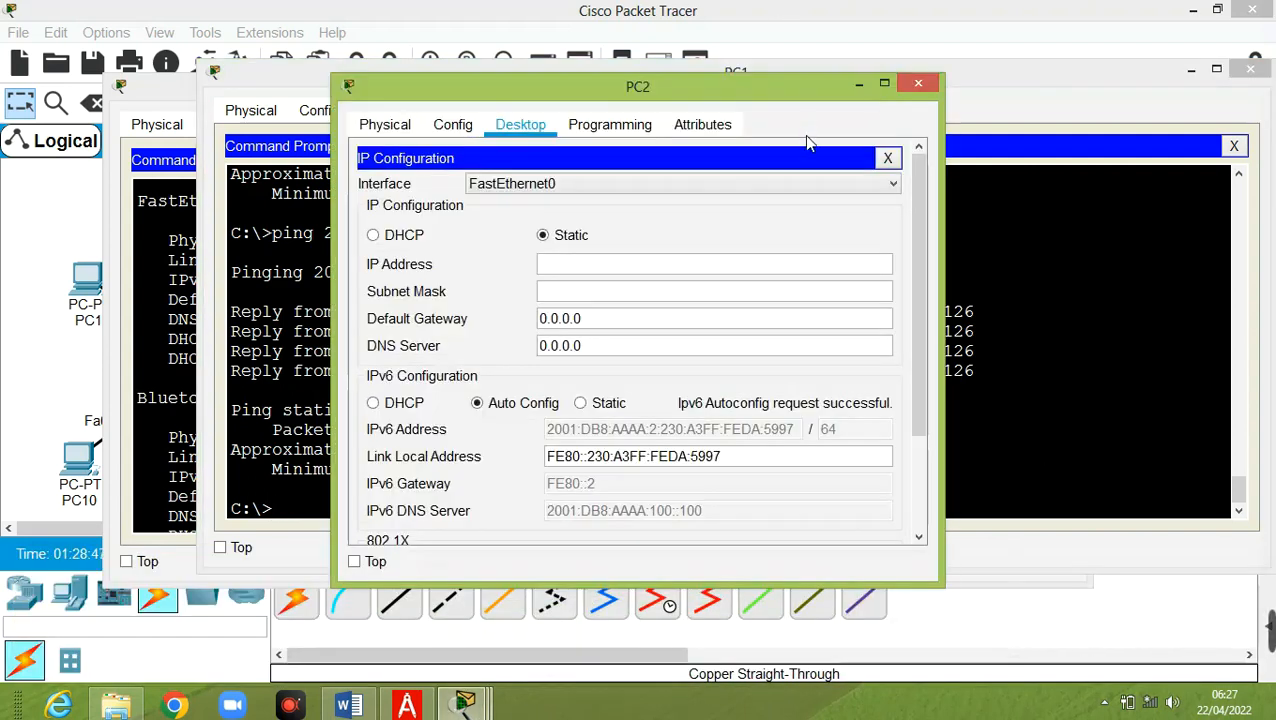
{"action": "left_click", "coordinate": [886, 158]}
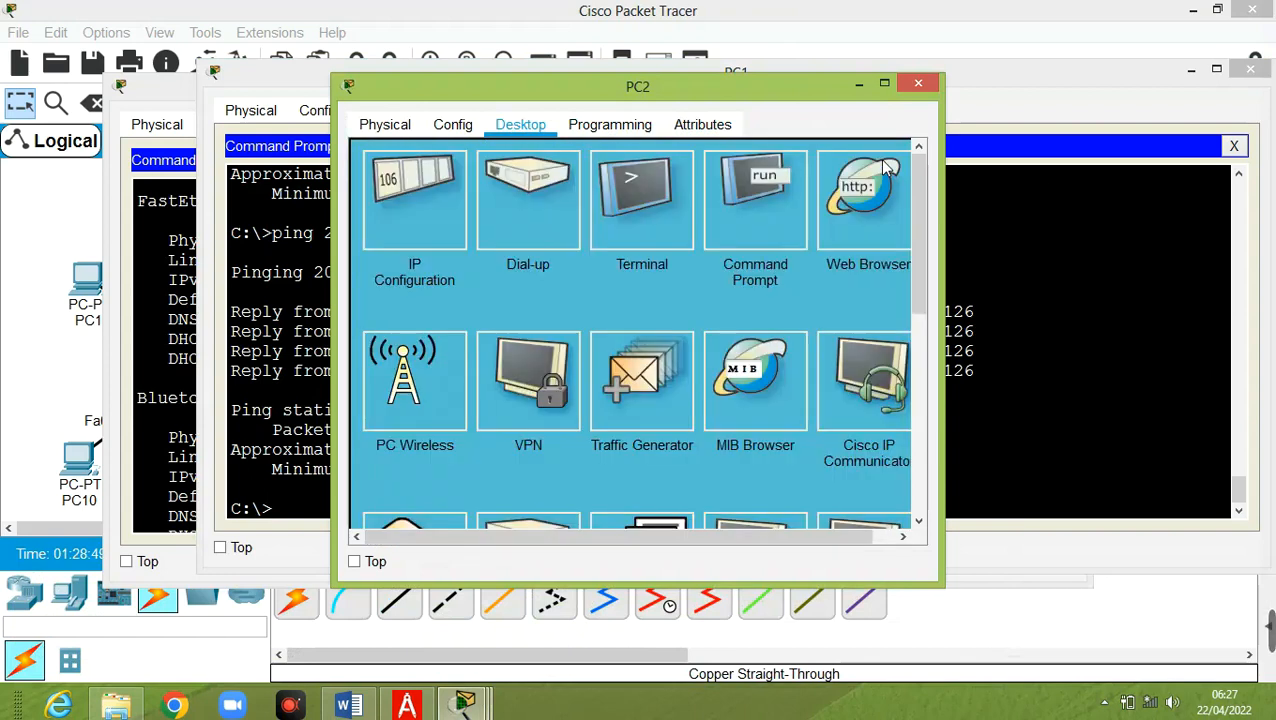
{"action": "left_click", "coordinate": [755, 200]}
{"action": "right_click", "coordinate": [537, 245]}
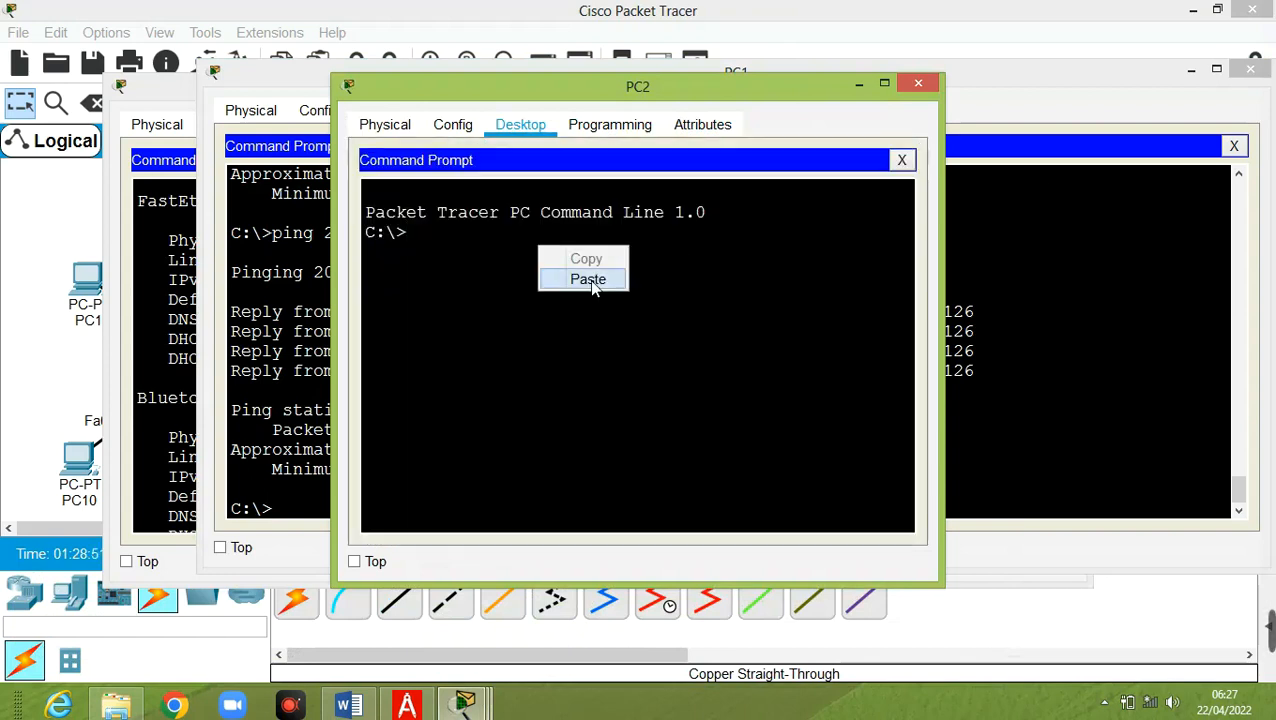
{"action": "left_click", "coordinate": [588, 279]}
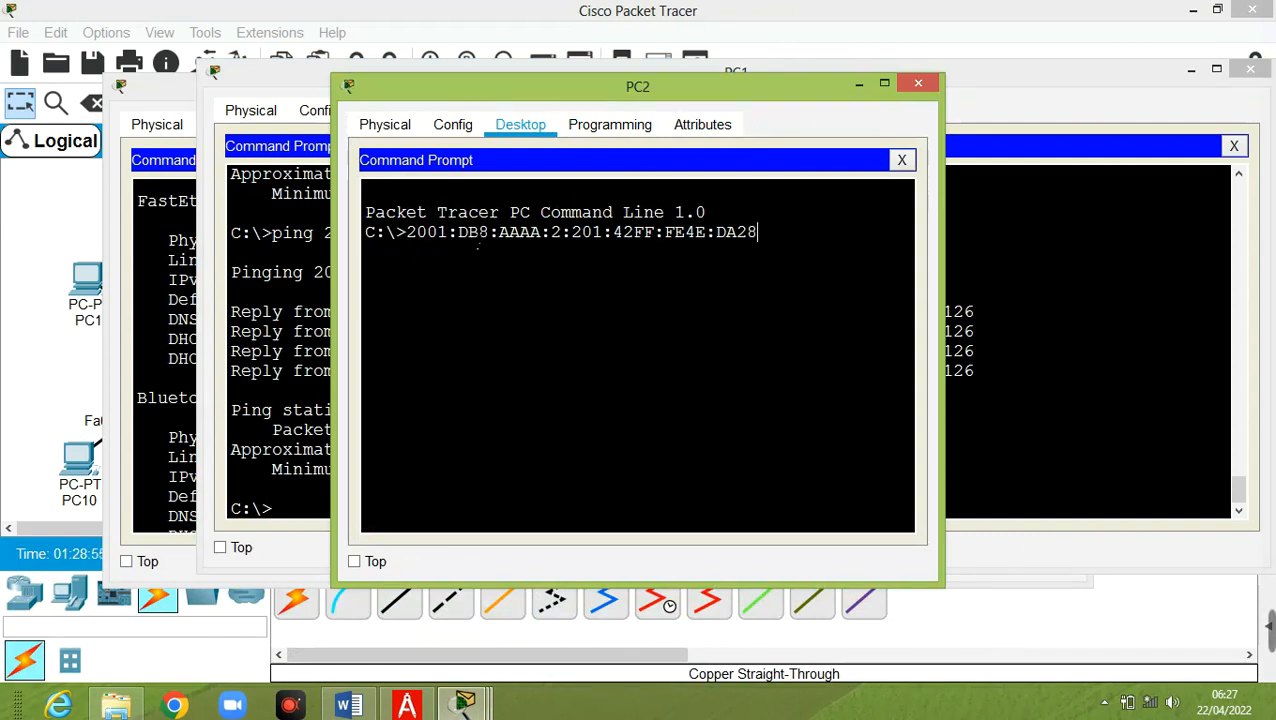
{"action": "key", "text": "ctrl+z"}
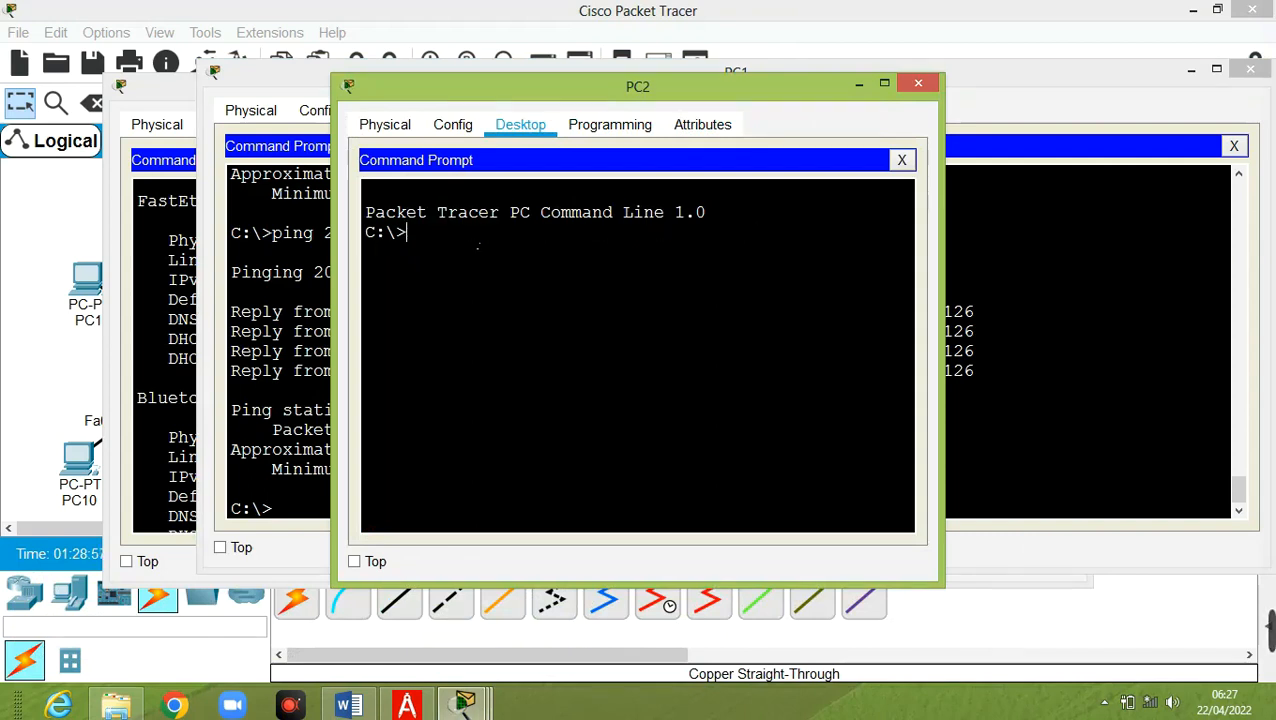
{"action": "type", "text": "ping"}
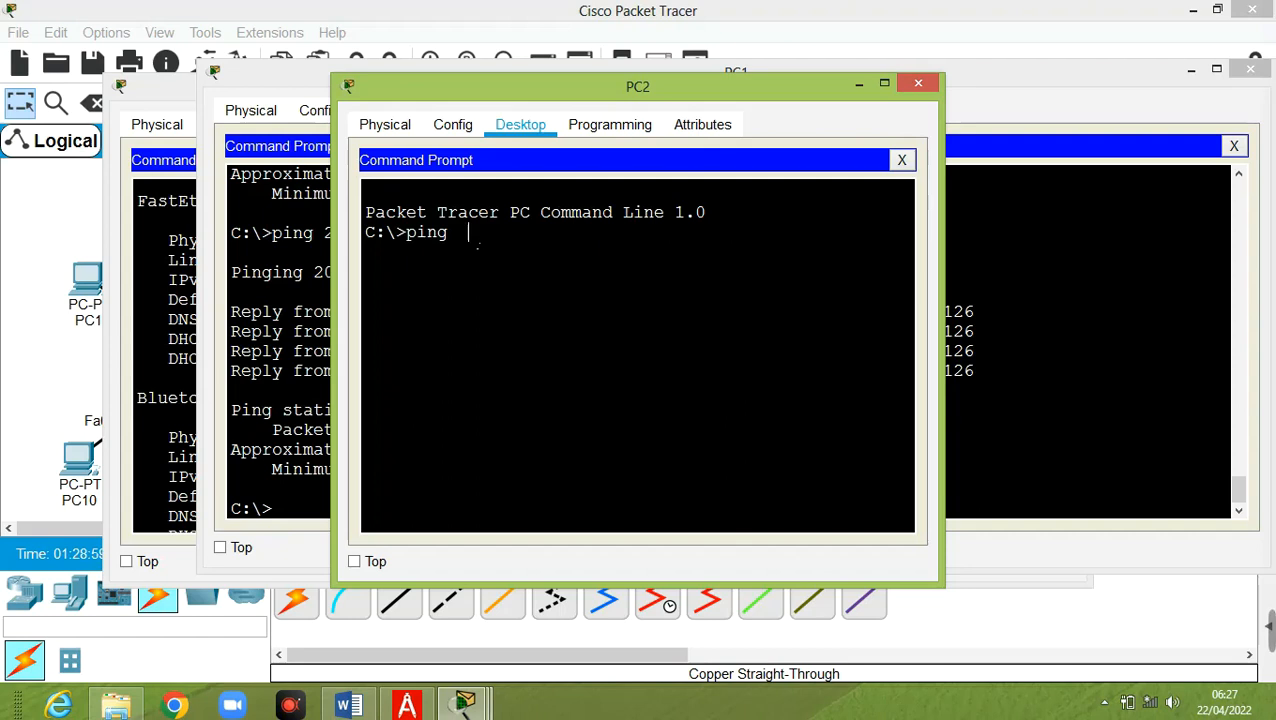
{"action": "right_click", "coordinate": [471, 236]}
{"action": "left_click", "coordinate": [524, 267]}
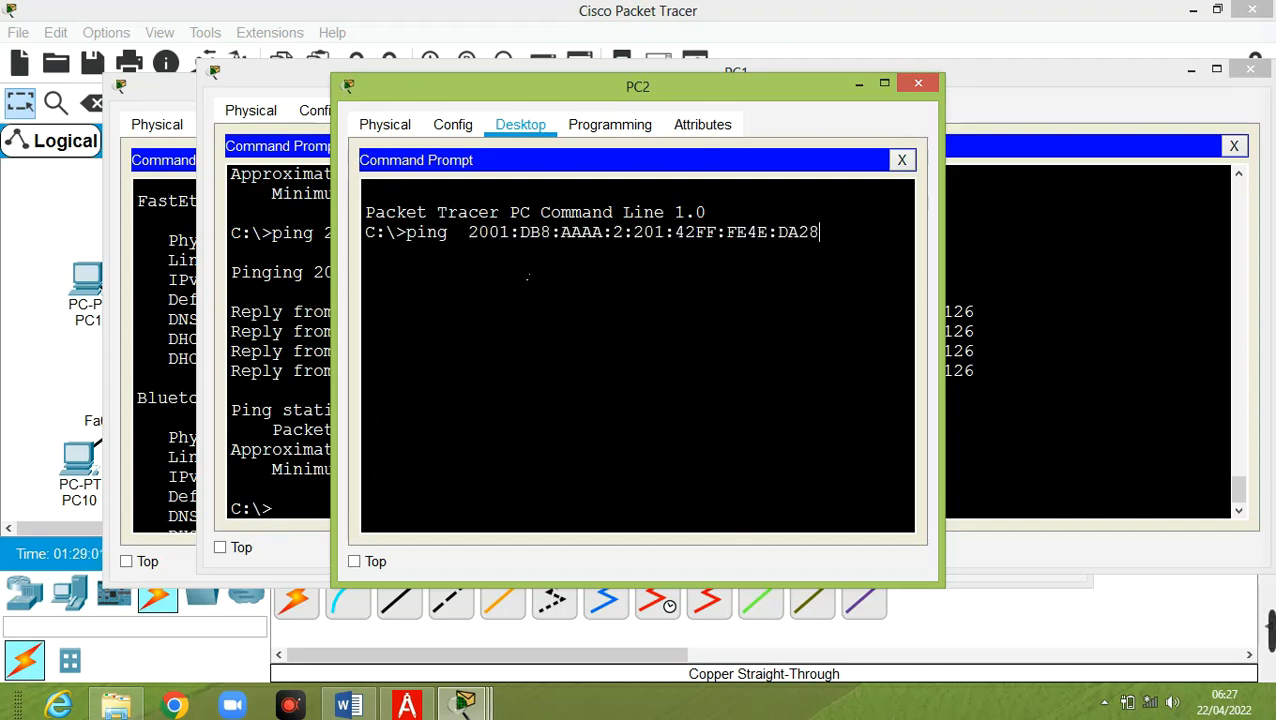
{"action": "key", "text": "Return"}
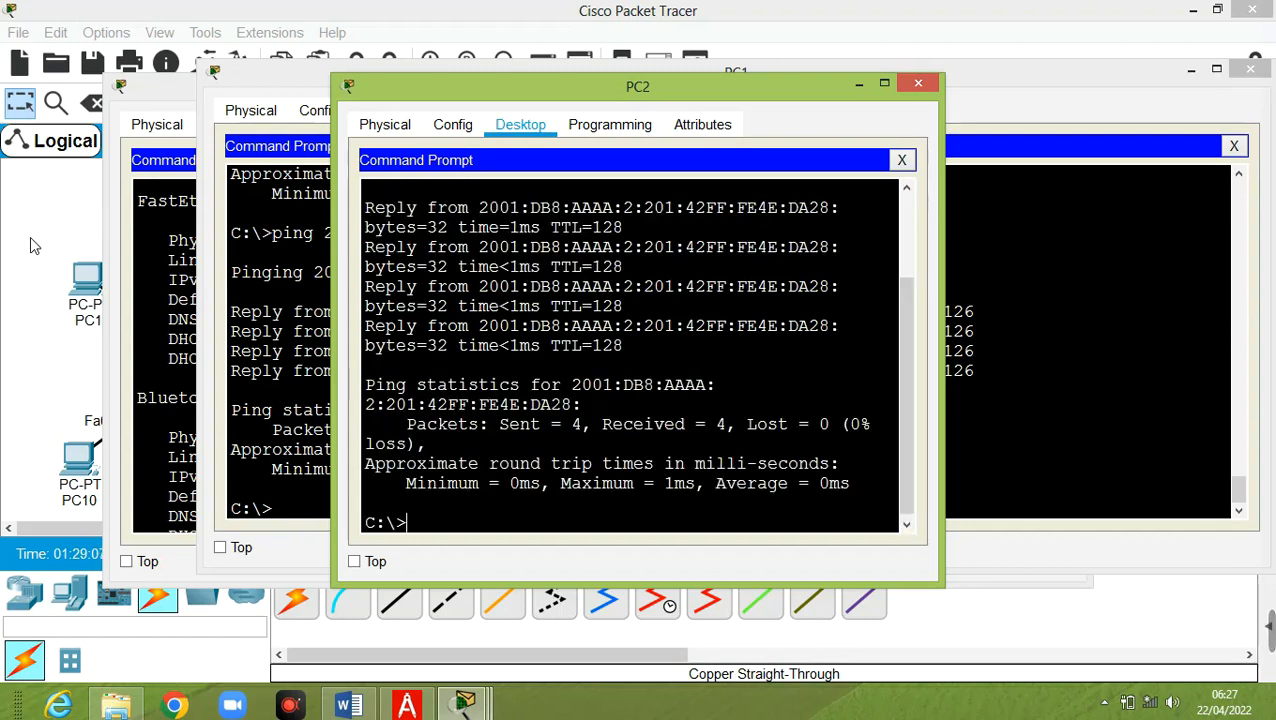
Return to the topology, open PC10 and close its IP Configuration panel
{"action": "left_click", "coordinate": [2, 288]}
{"action": "left_click", "coordinate": [76, 450]}
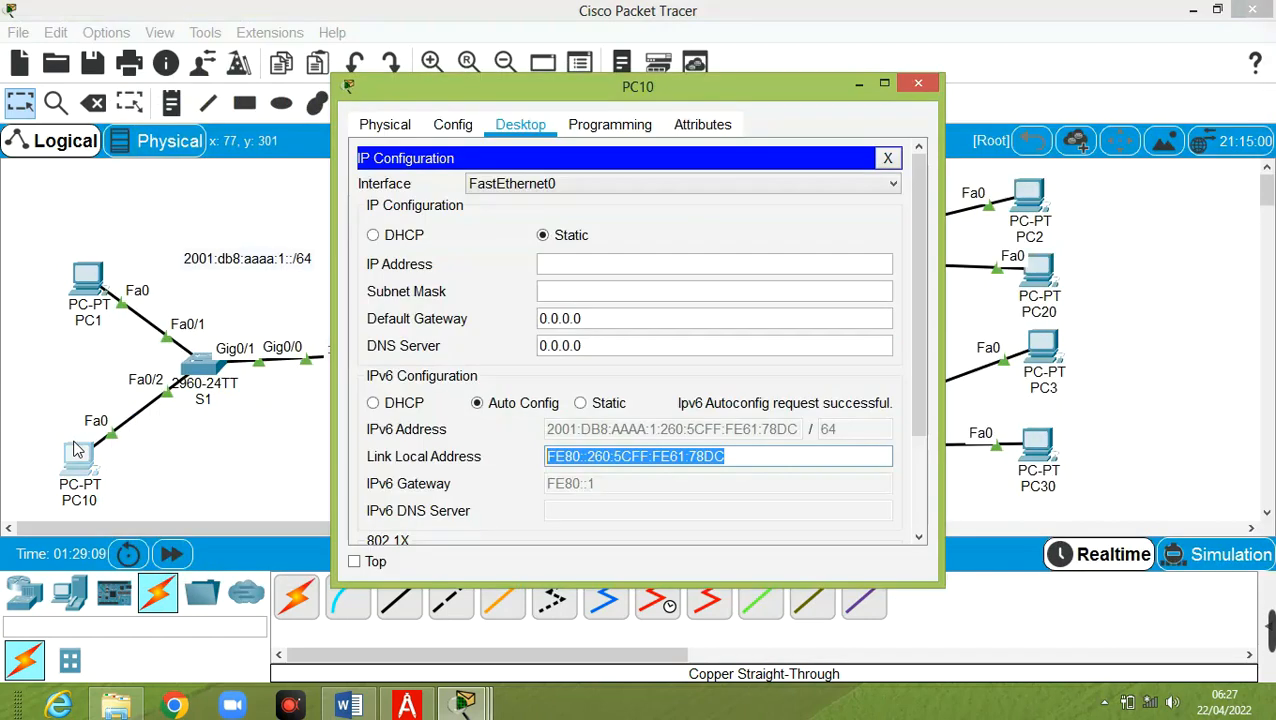
{"action": "left_click", "coordinate": [890, 160]}
From PC10, ping 2001:DB8:AAAA:2:201:42FF:FE4E:DA28 with 0% loss, then close PC10's window
{"action": "left_click", "coordinate": [745, 232]}
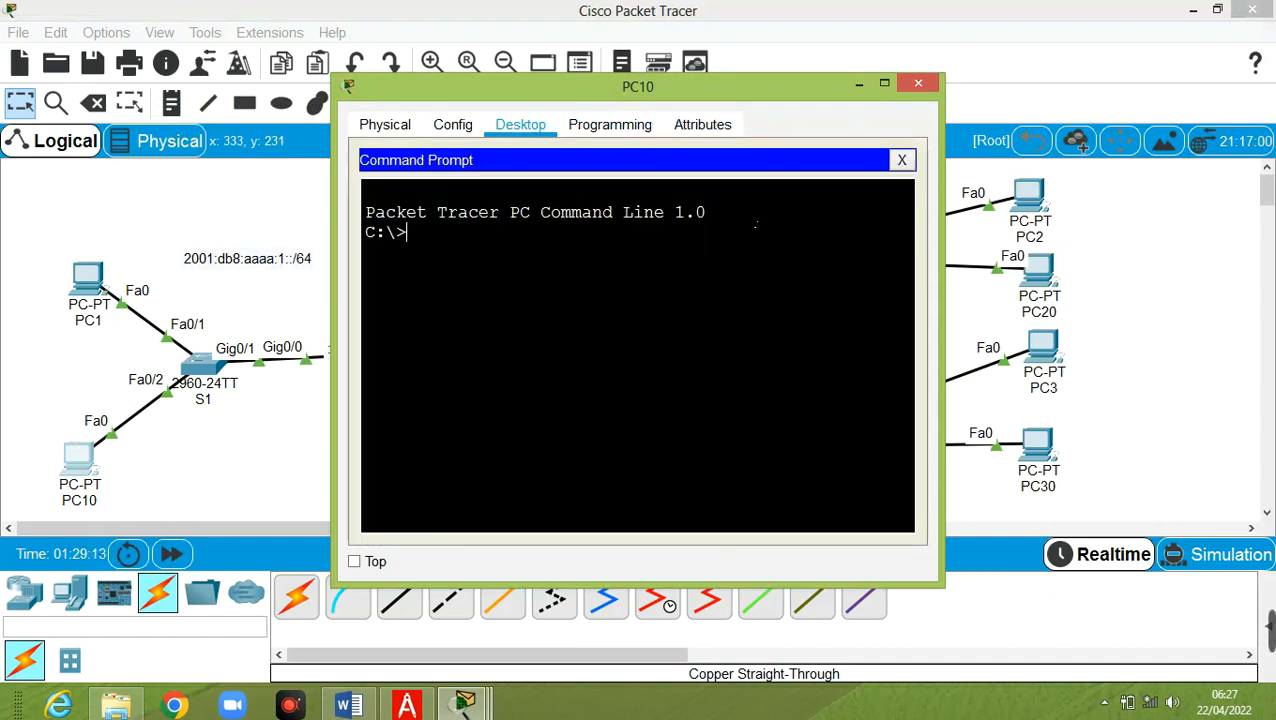
{"action": "type", "text": "ping"}
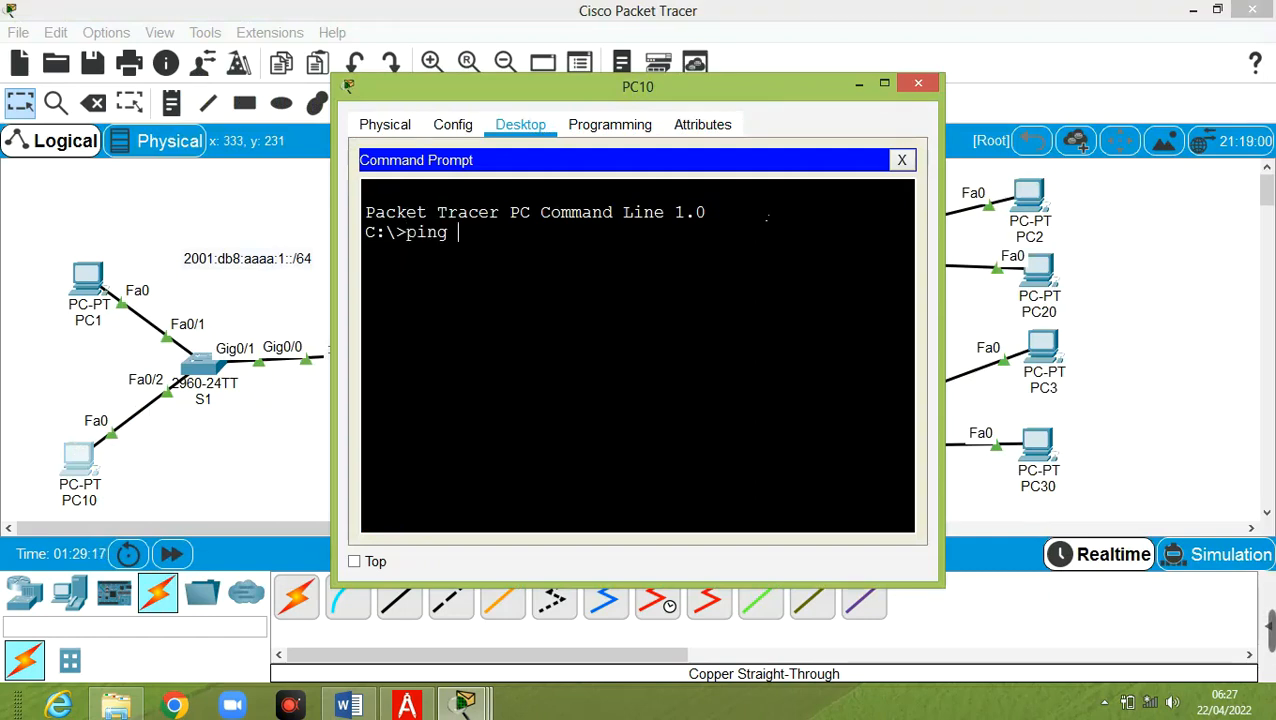
{"action": "right_click", "coordinate": [700, 245]}
{"action": "left_click", "coordinate": [748, 278]}
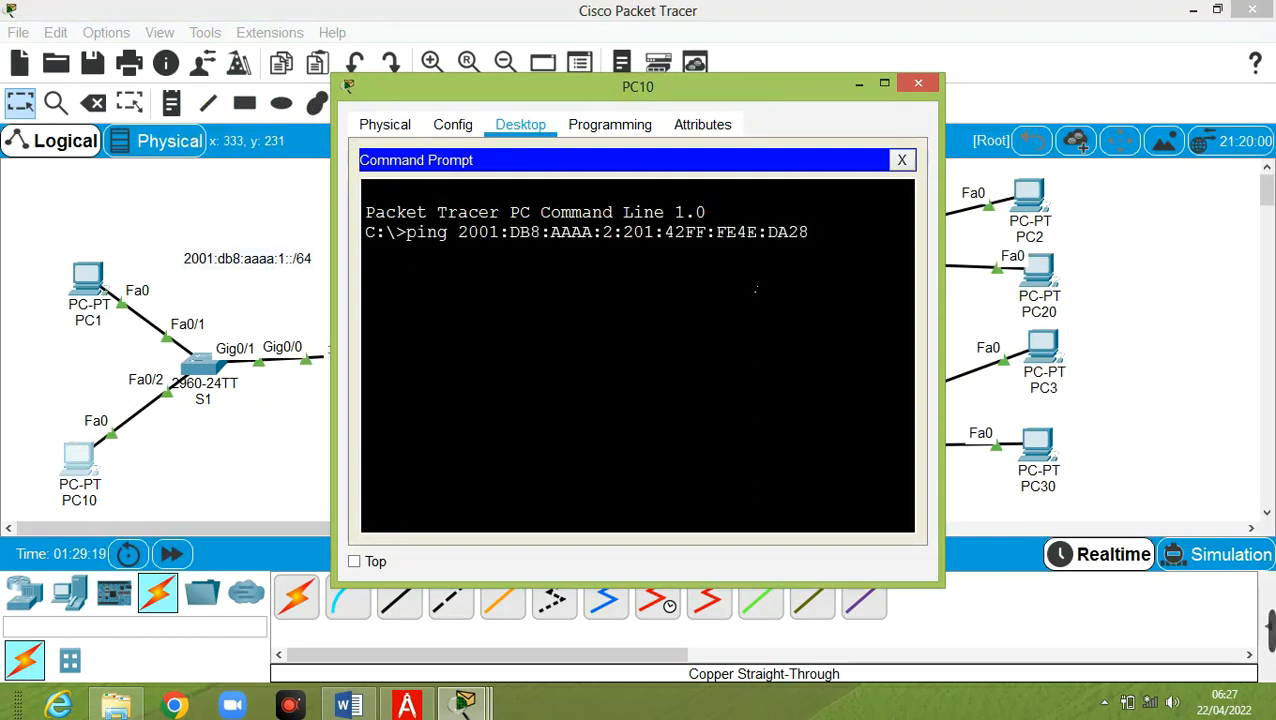
{"action": "key", "text": "Return"}
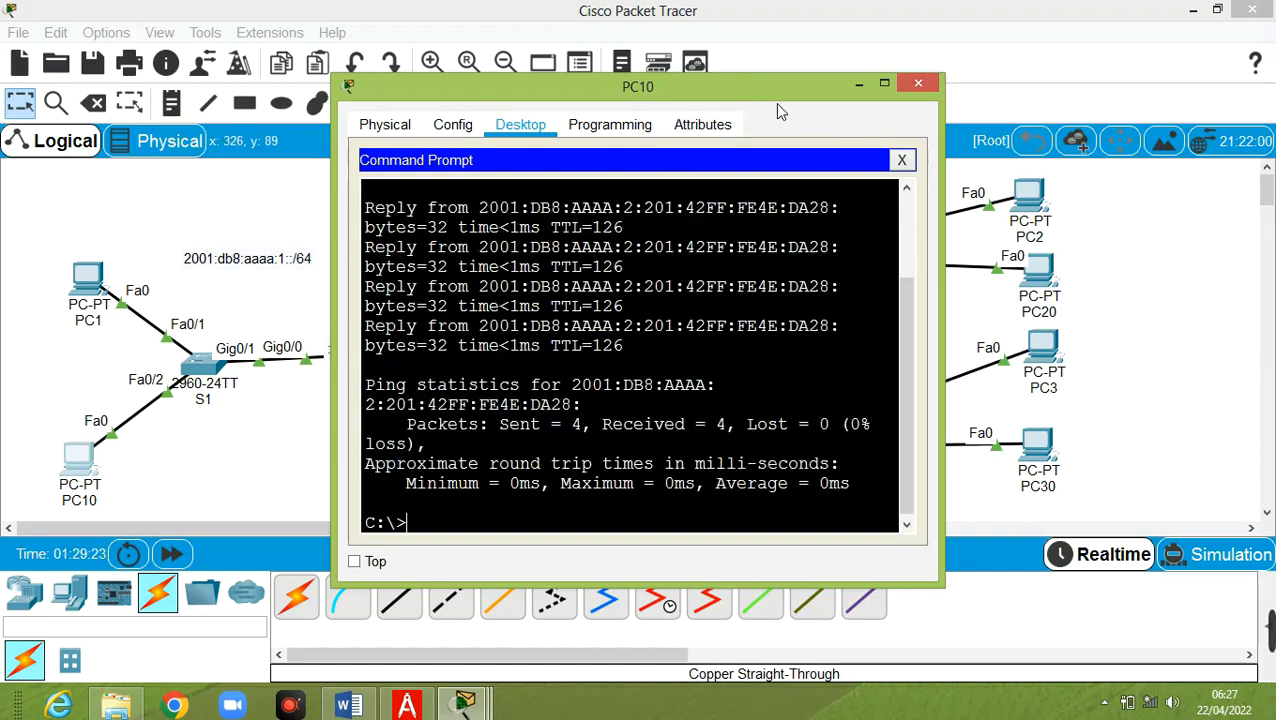
{"action": "left_click", "coordinate": [918, 83]}
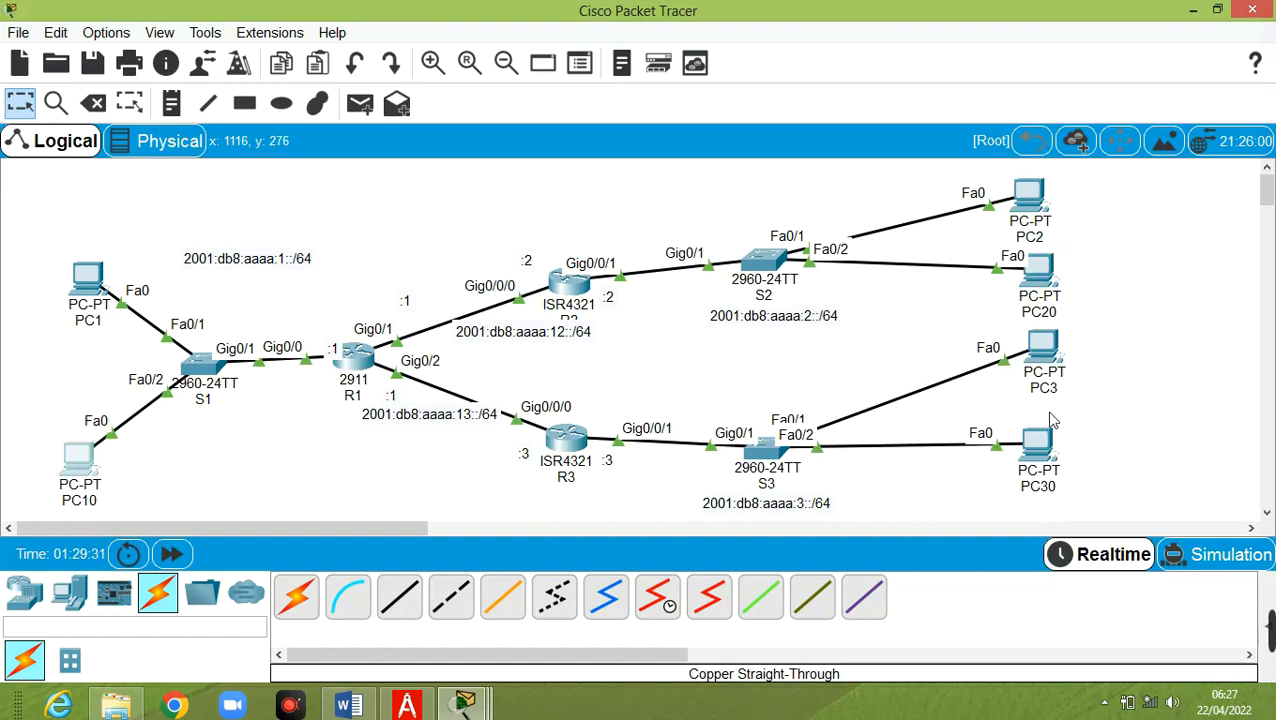
{"action": "left_click", "coordinate": [1044, 344]}
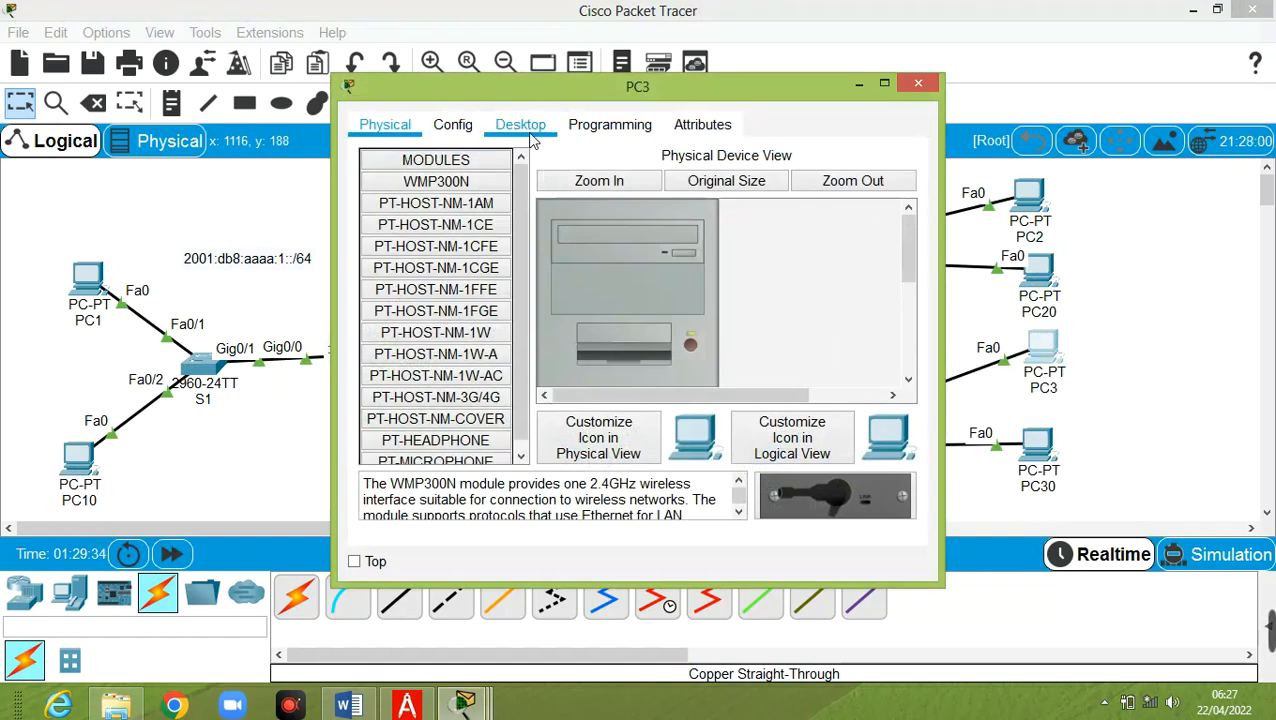
Switch PC3's IPv6 from Static to Auto Config in IP Configuration and widen the window
{"action": "left_click", "coordinate": [528, 130]}
{"action": "left_click", "coordinate": [434, 192]}
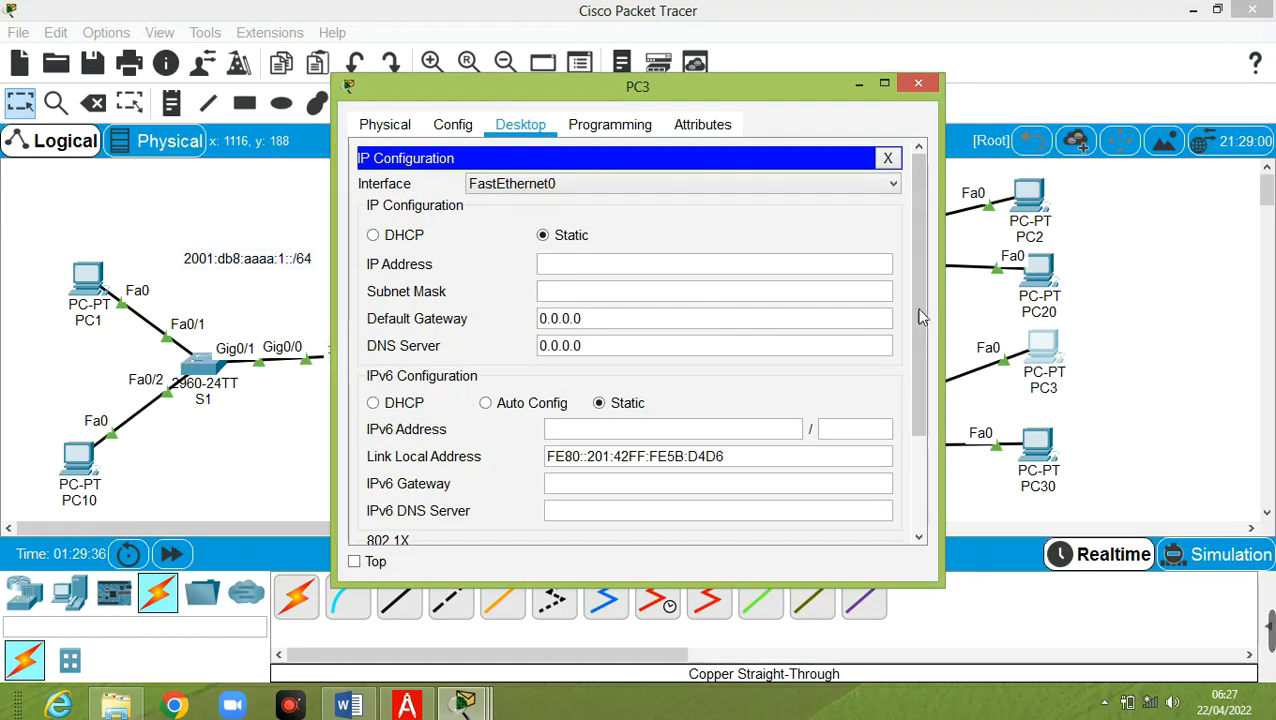
{"action": "left_click_drag", "start_coordinate": [920, 408], "coordinate": [923, 540]}
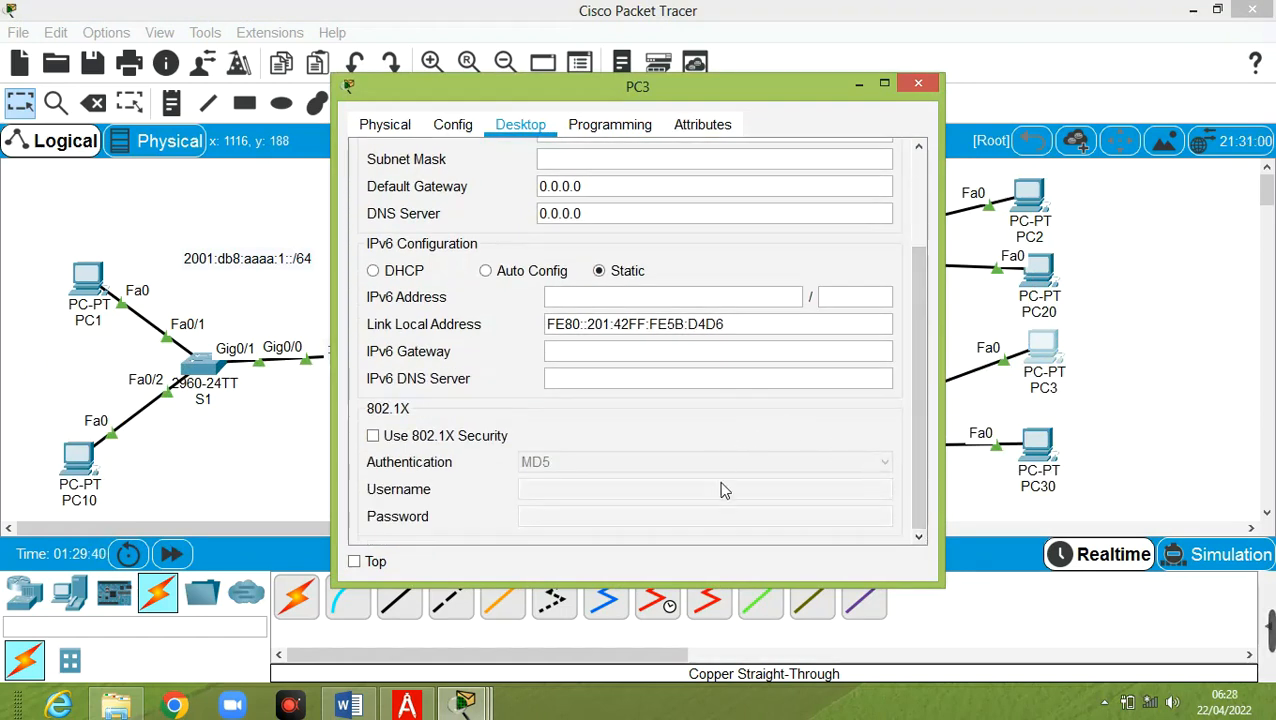
{"action": "left_click", "coordinate": [528, 274]}
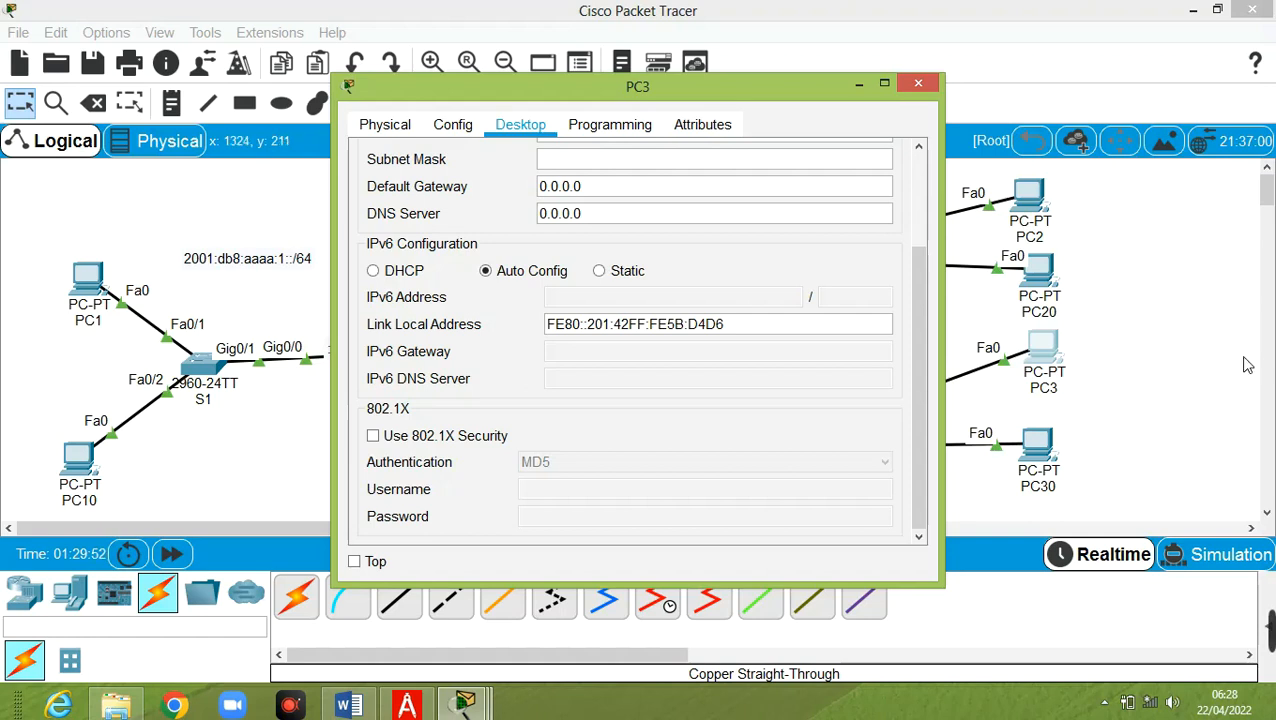
{"action": "left_click_drag", "start_coordinate": [342, 271], "coordinate": [166, 271]}
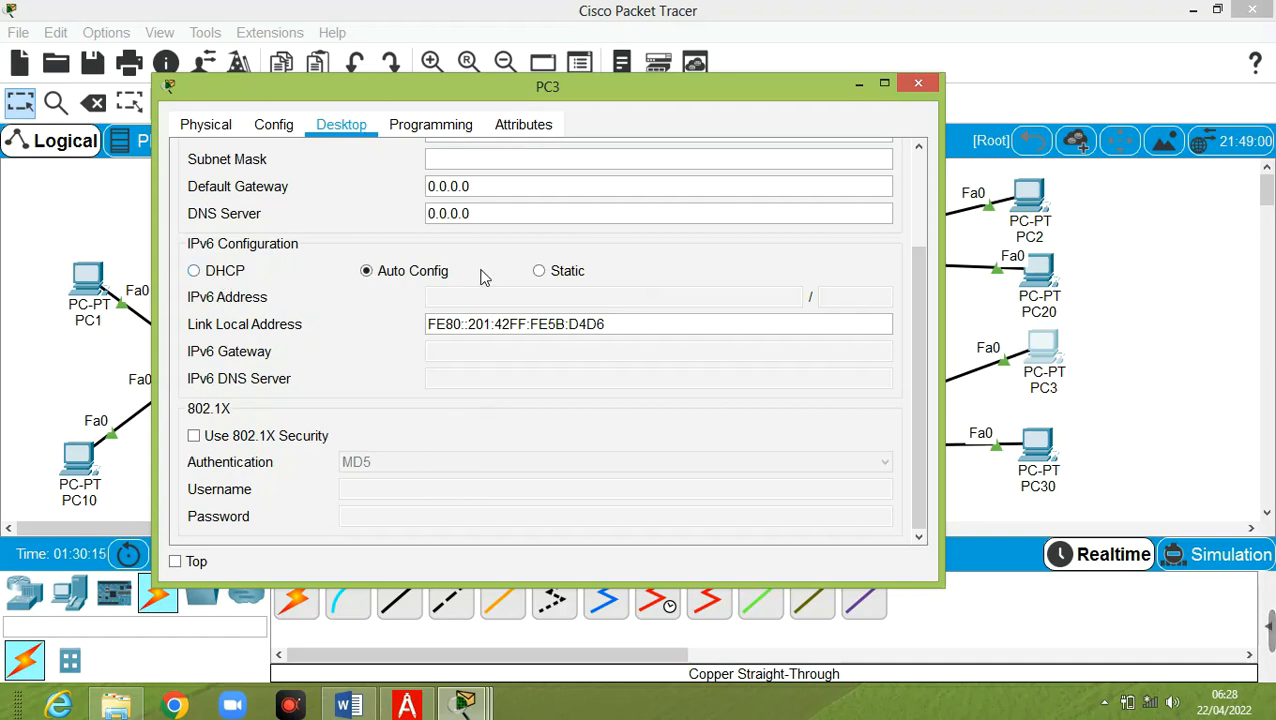
Try Static and DHCP on PC3, settling on Auto Config with only link-local FE80::201:42FF:FE5B:D4D6
{"action": "left_click", "coordinate": [541, 271]}
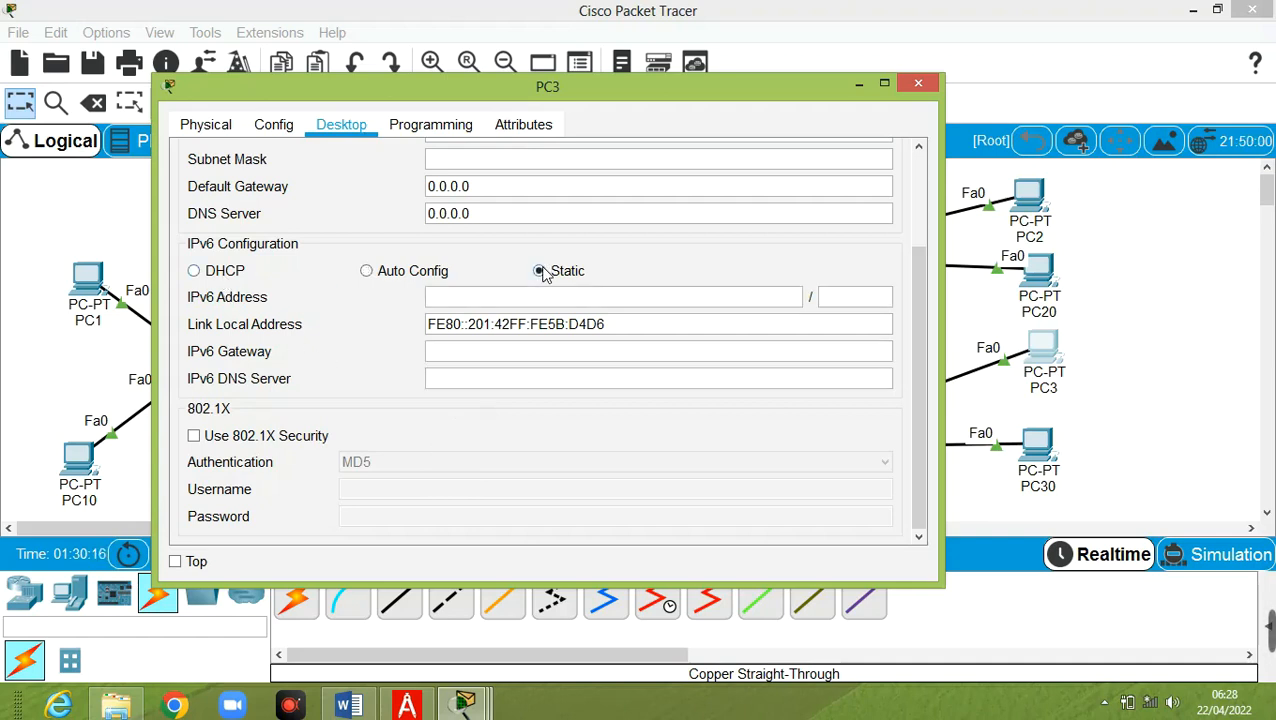
{"action": "left_click", "coordinate": [402, 274]}
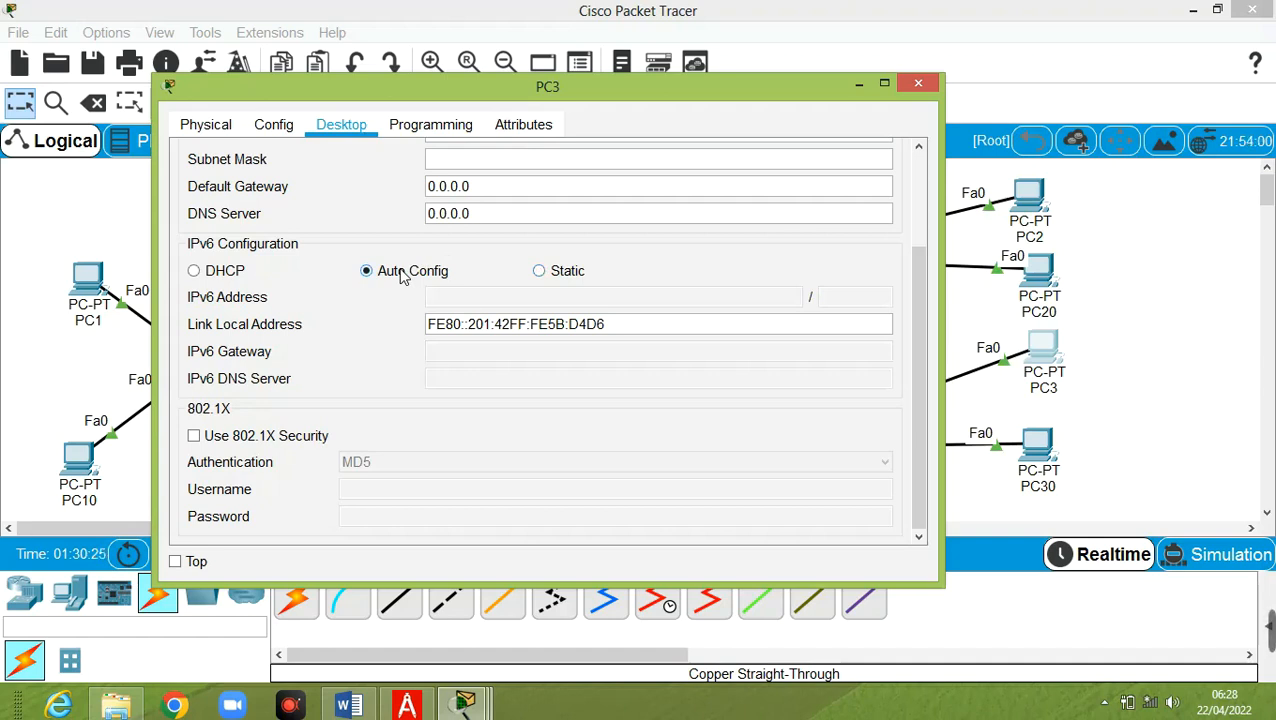
{"action": "left_click", "coordinate": [229, 272]}
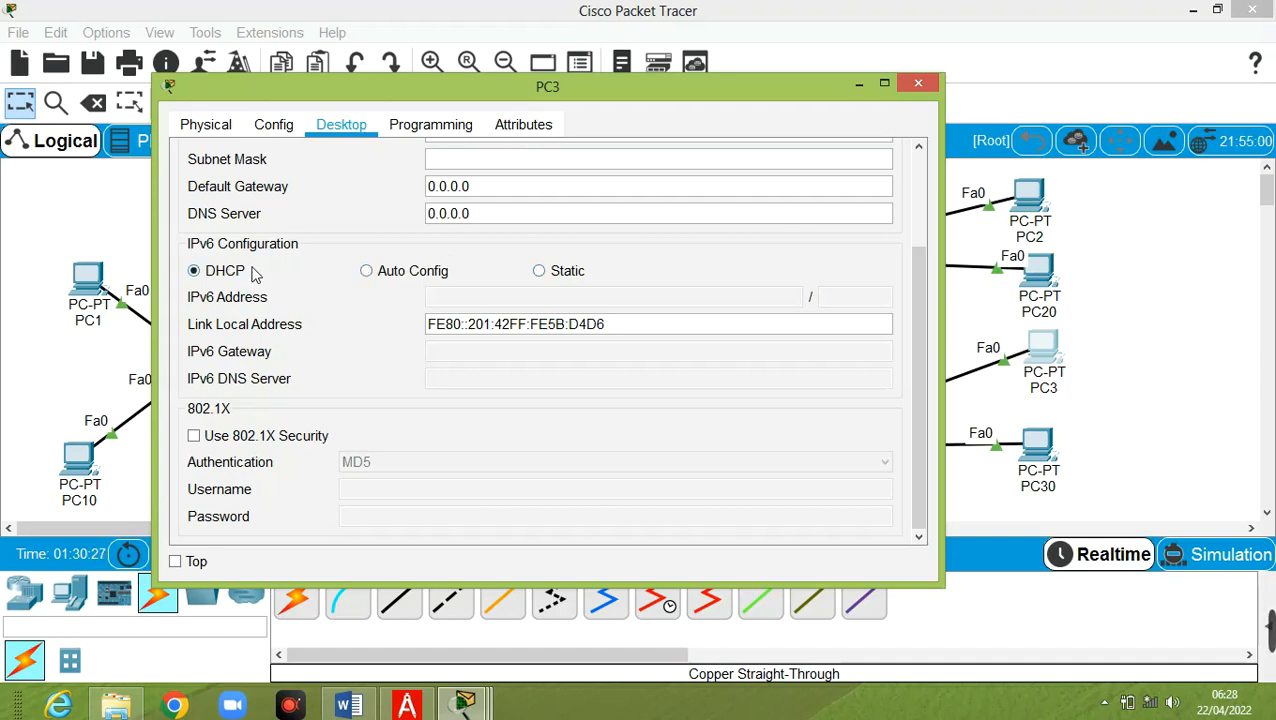
{"action": "left_click", "coordinate": [396, 276]}
{"action": "left_click", "coordinate": [226, 276]}
{"action": "left_click", "coordinate": [389, 277]}
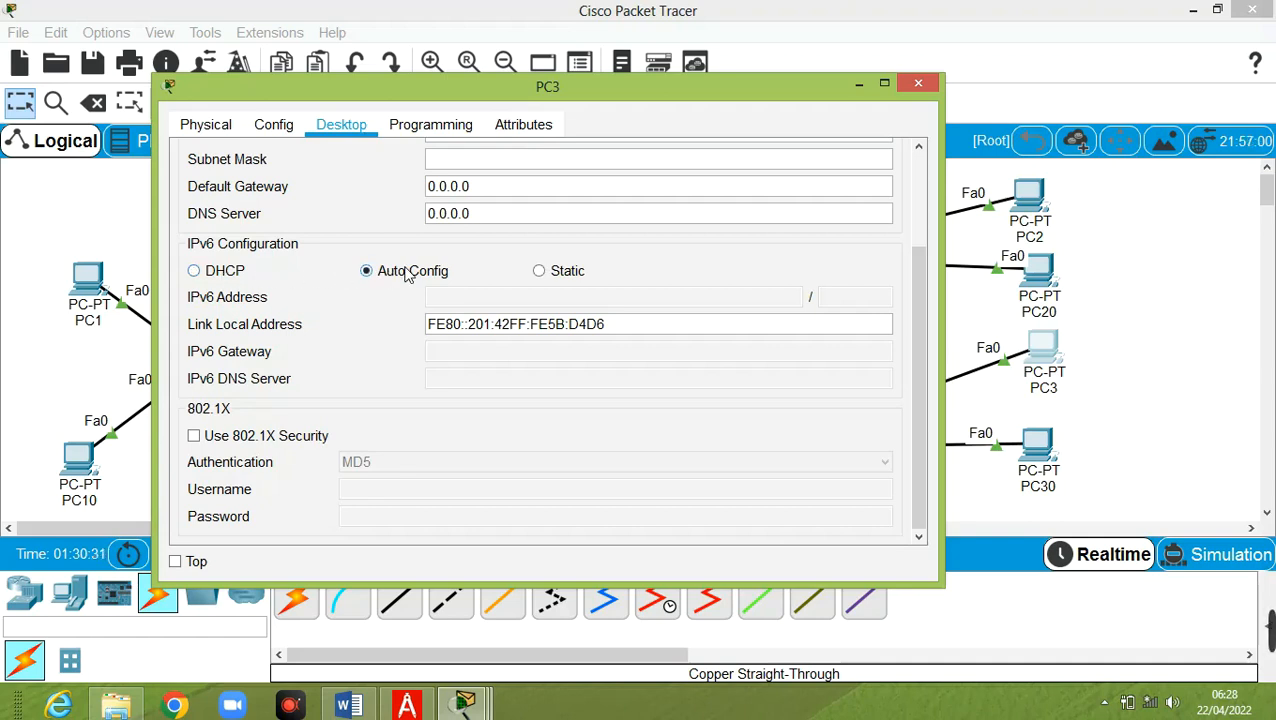
{"action": "mouse_move", "coordinate": [418, 705]}
{"action": "mouse_move", "coordinate": [464, 700]}
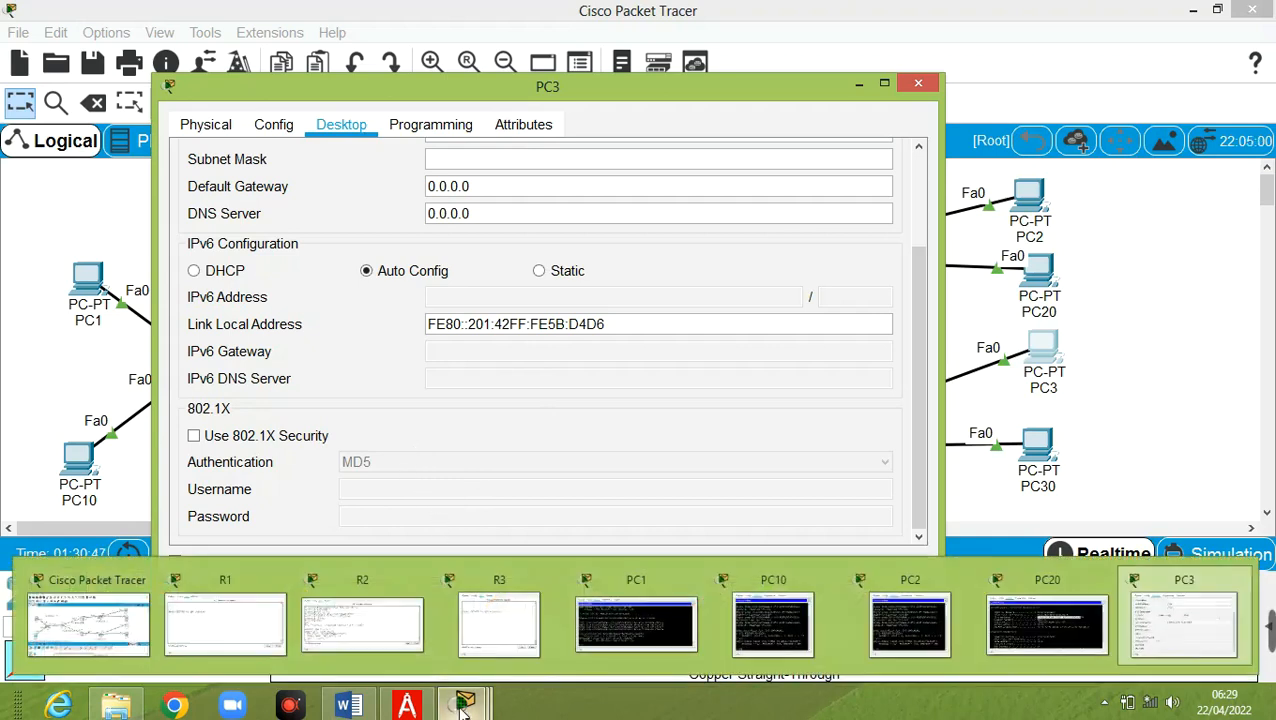
In R3's CLI, enter enable and conf t, then run ipv6 unicast-routing
{"action": "left_click", "coordinate": [482, 626]}
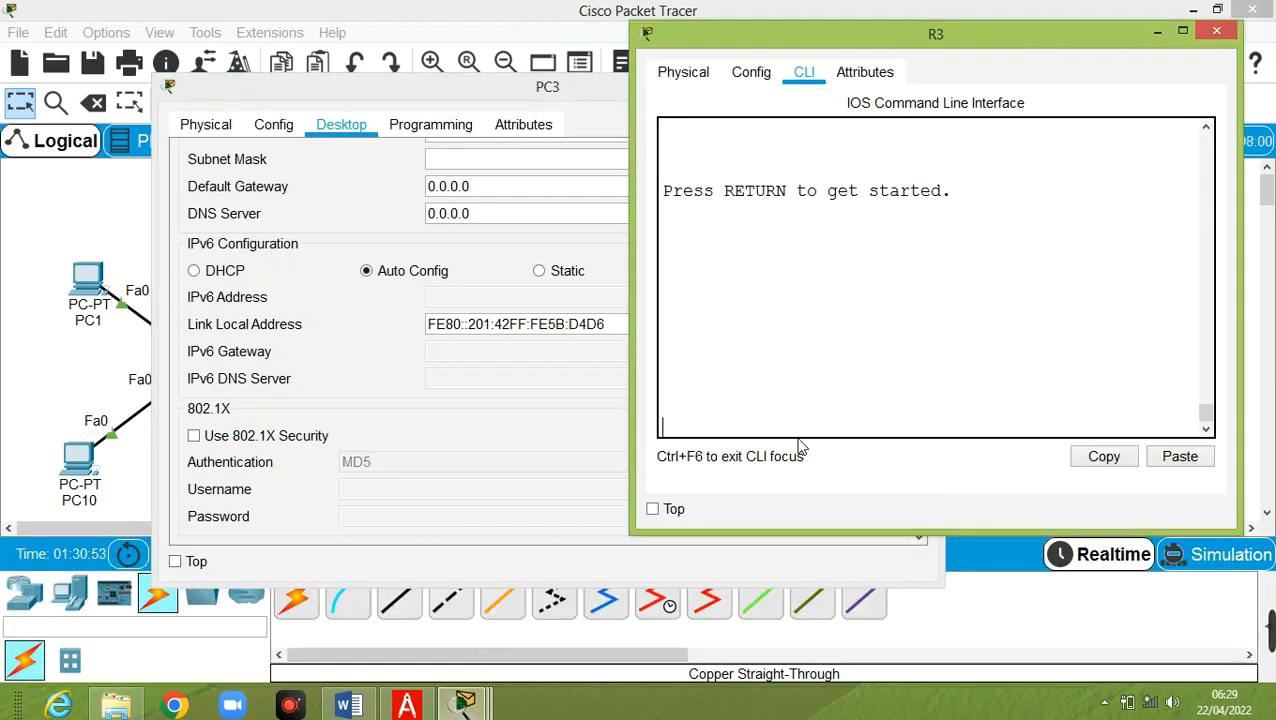
{"action": "key", "text": "Return"}
{"action": "type", "text": "en"}
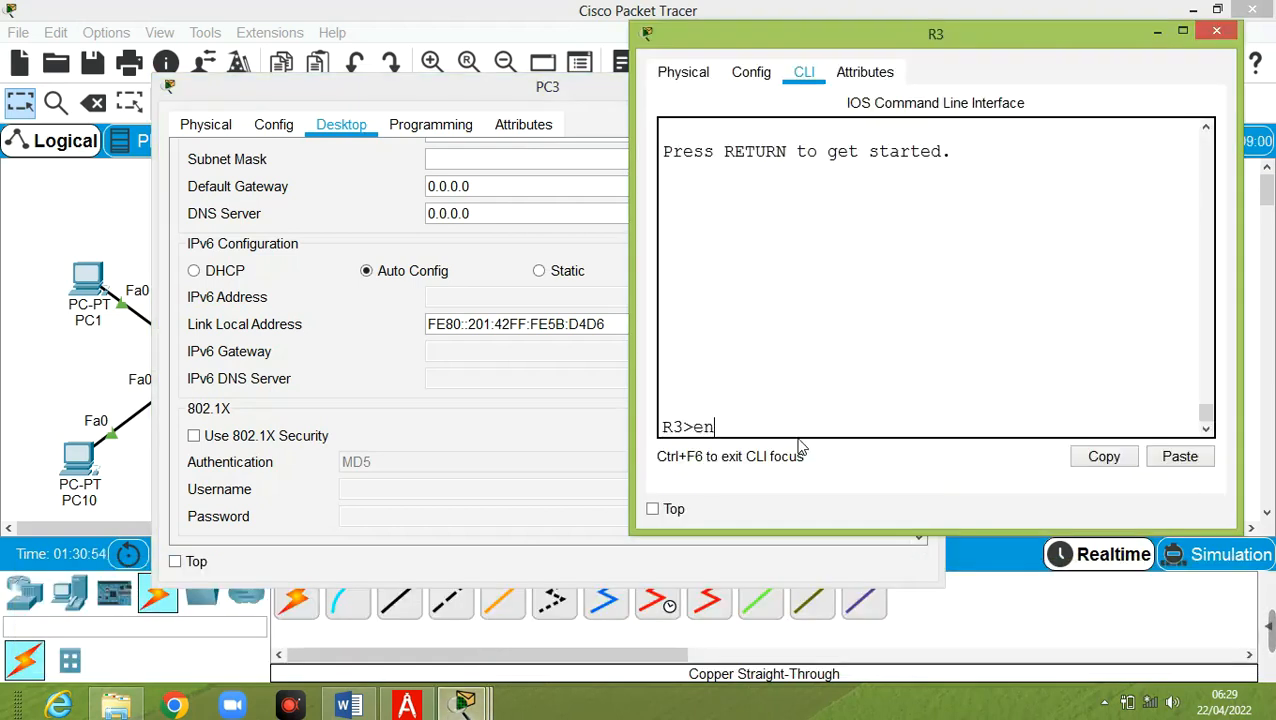
{"action": "key", "text": "Return"}
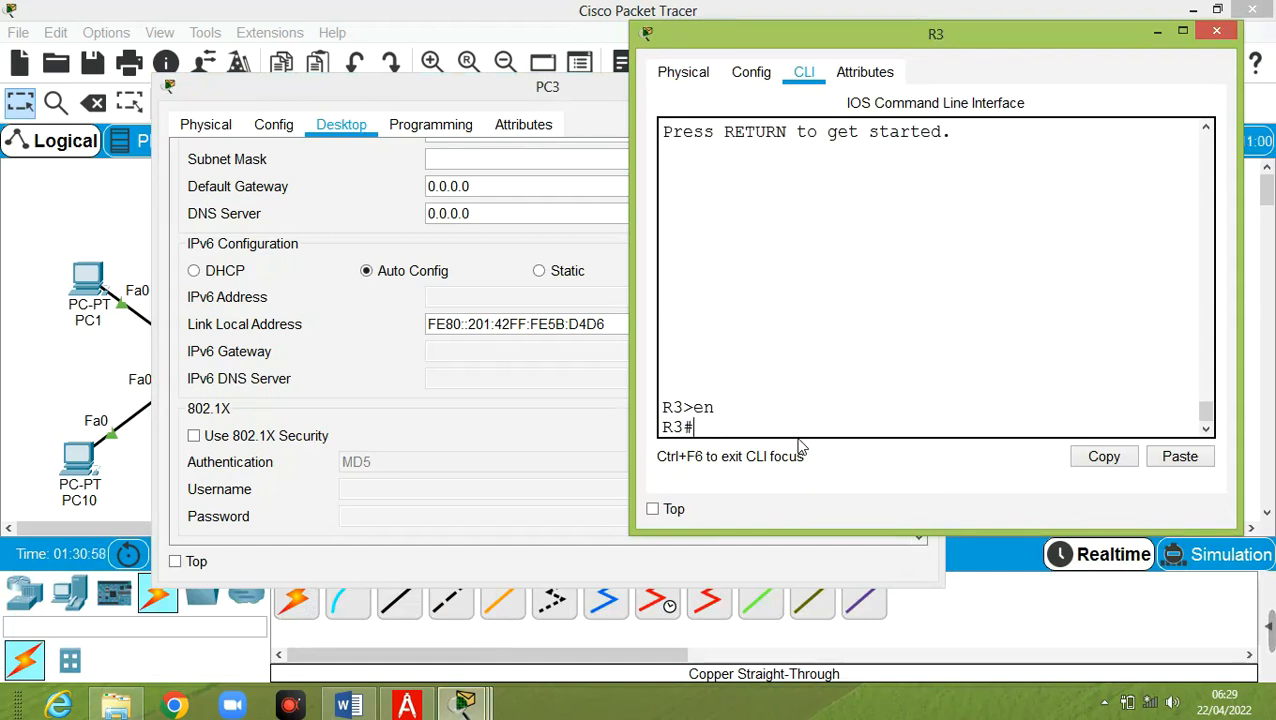
{"action": "type", "text": "conf t"}
{"action": "key", "text": "Return"}
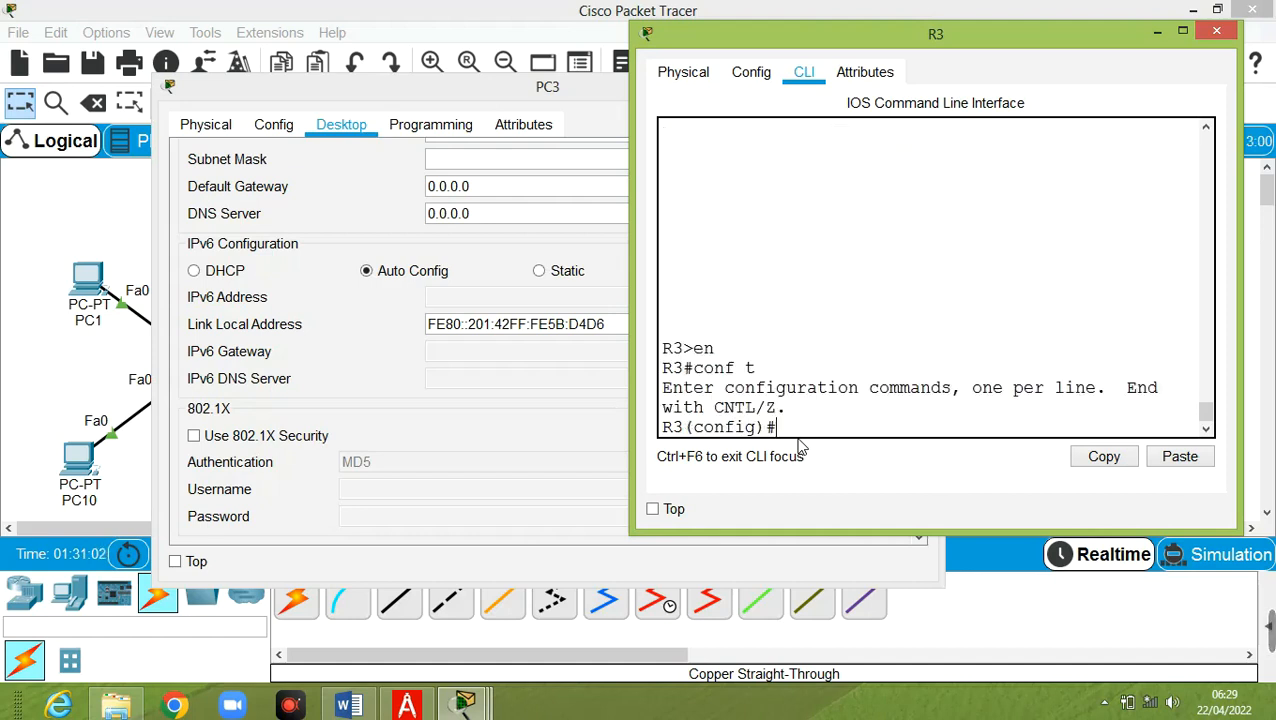
{"action": "type", "text": "ipv6 un"}
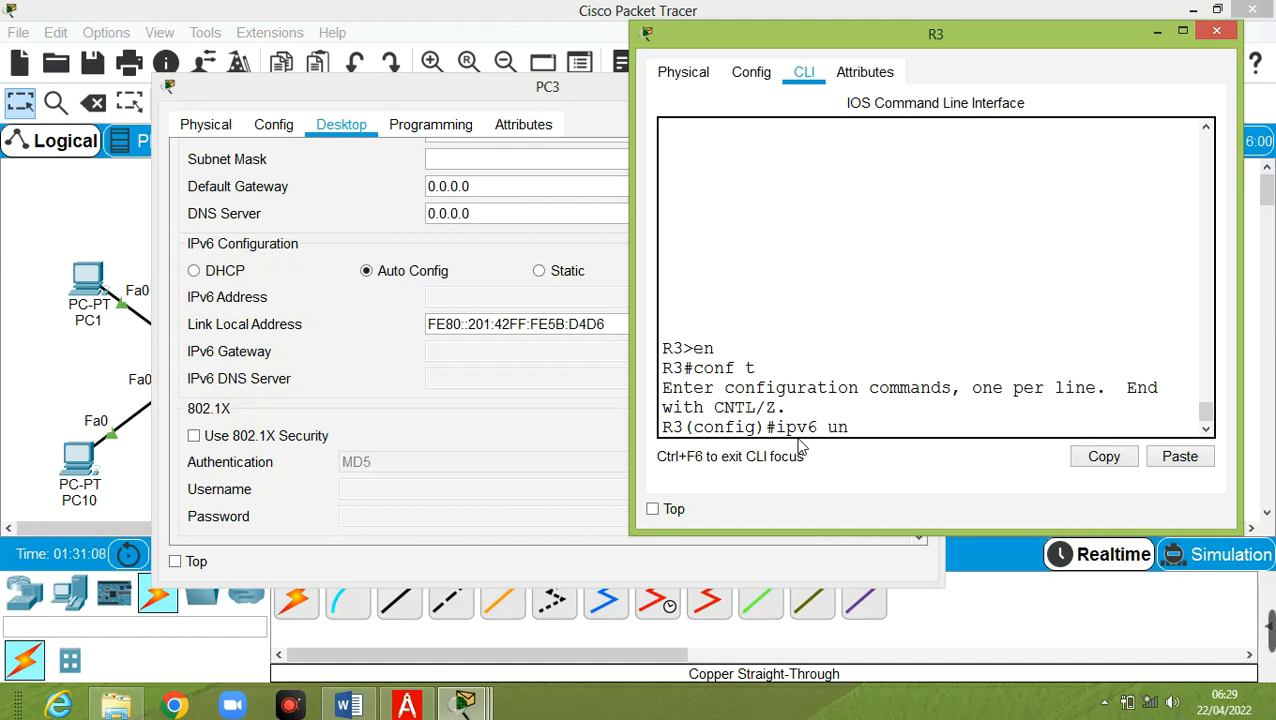
{"action": "type", "text": "icast-routing"}
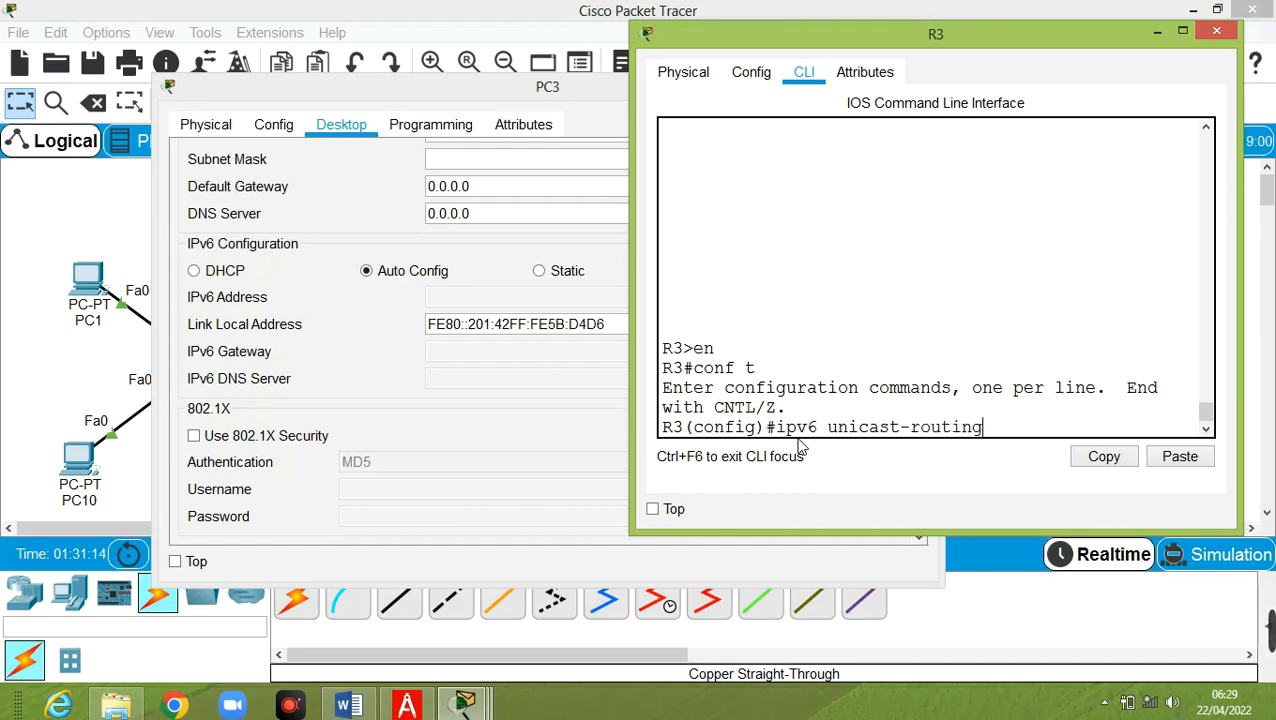
{"action": "key", "text": "Return"}
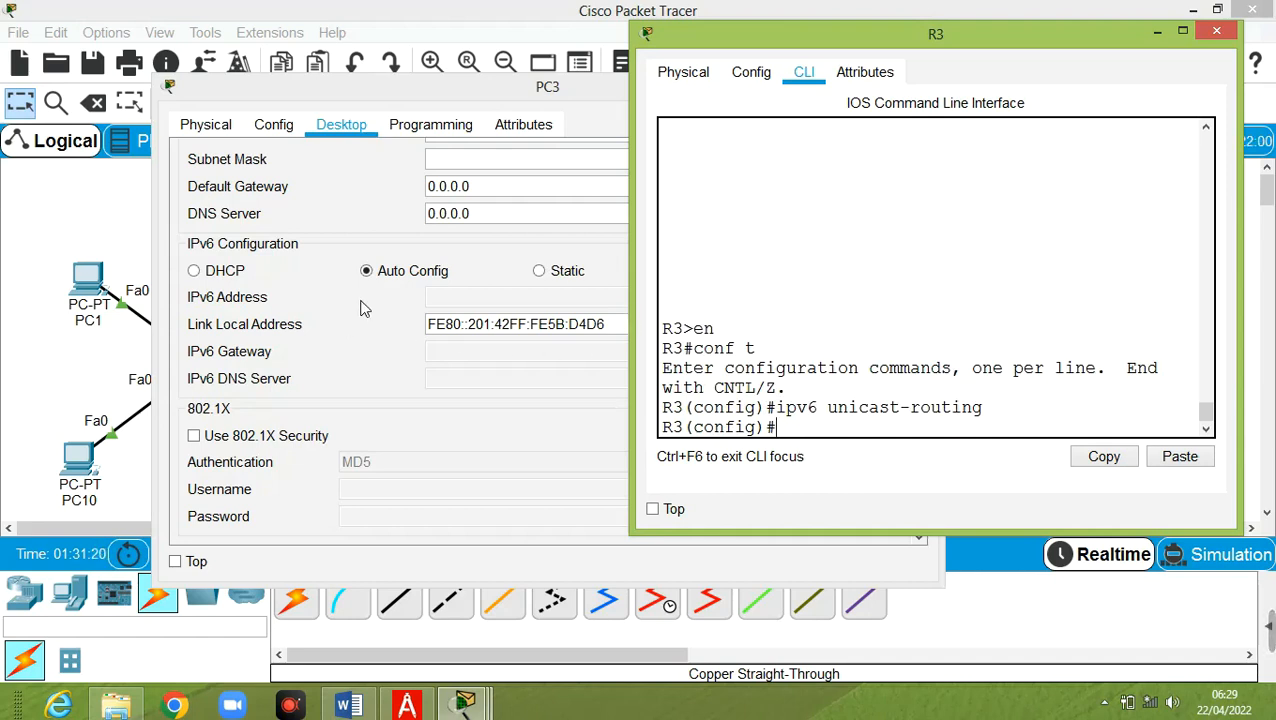
Cycle PC3 through Static and Auto Config, set its IPv6 to DHCP, then minimize PC3
{"action": "left_click", "coordinate": [363, 89]}
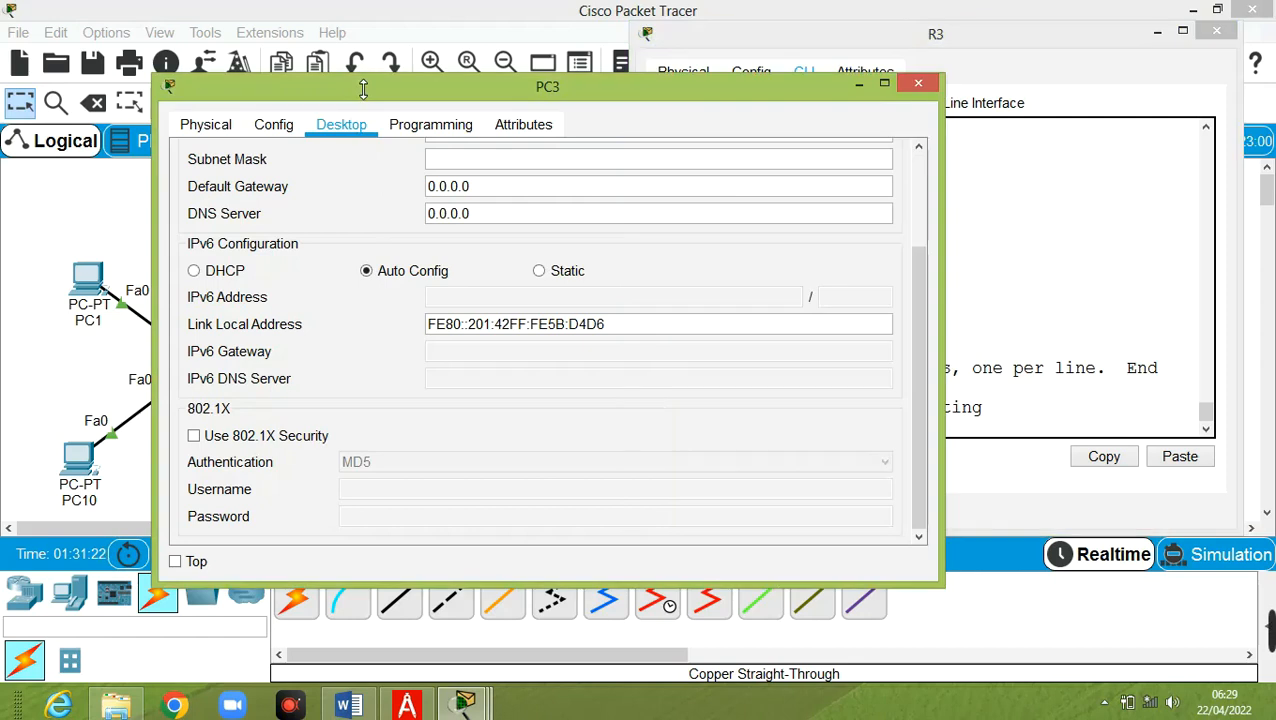
{"action": "left_click", "coordinate": [550, 275]}
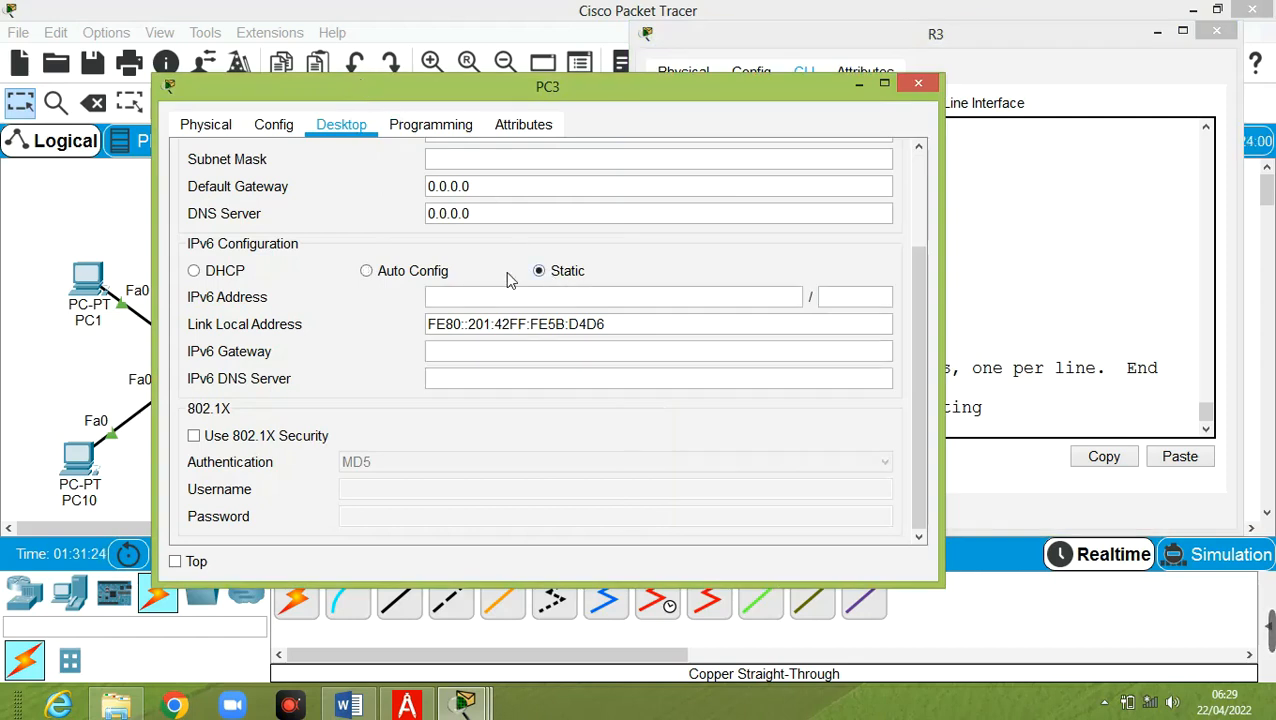
{"action": "left_click", "coordinate": [428, 272]}
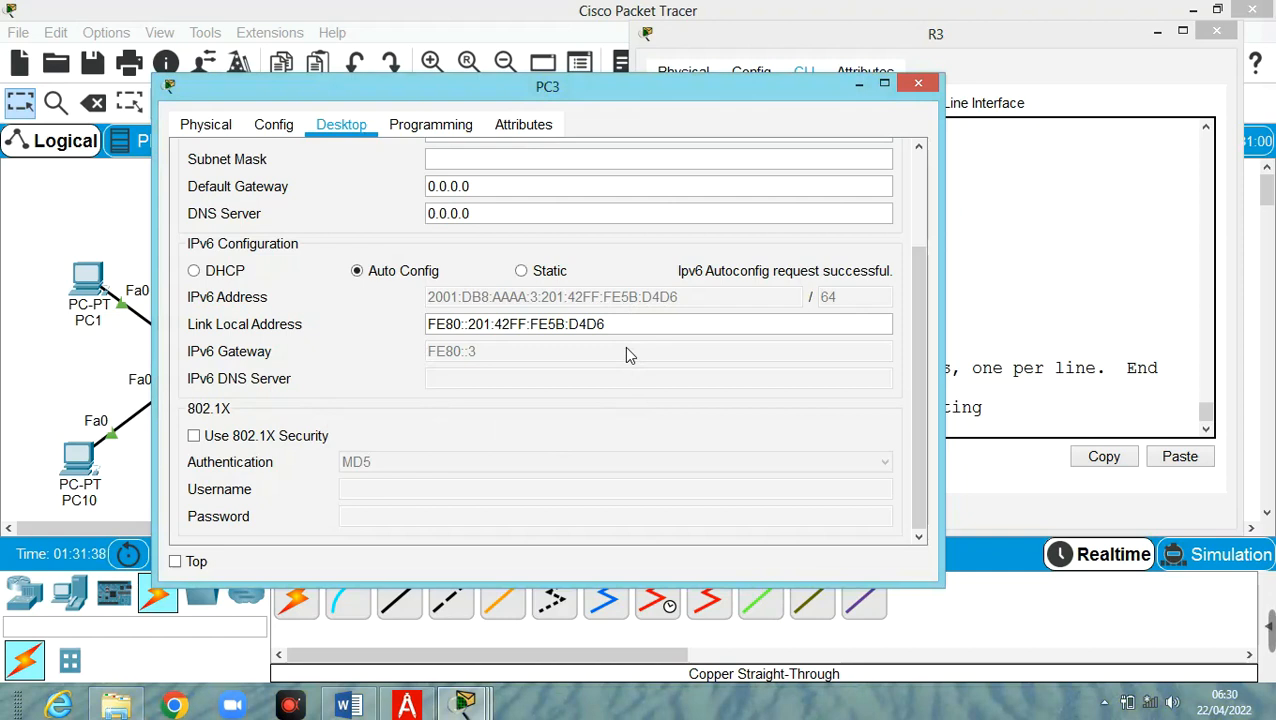
{"action": "left_click", "coordinate": [664, 326]}
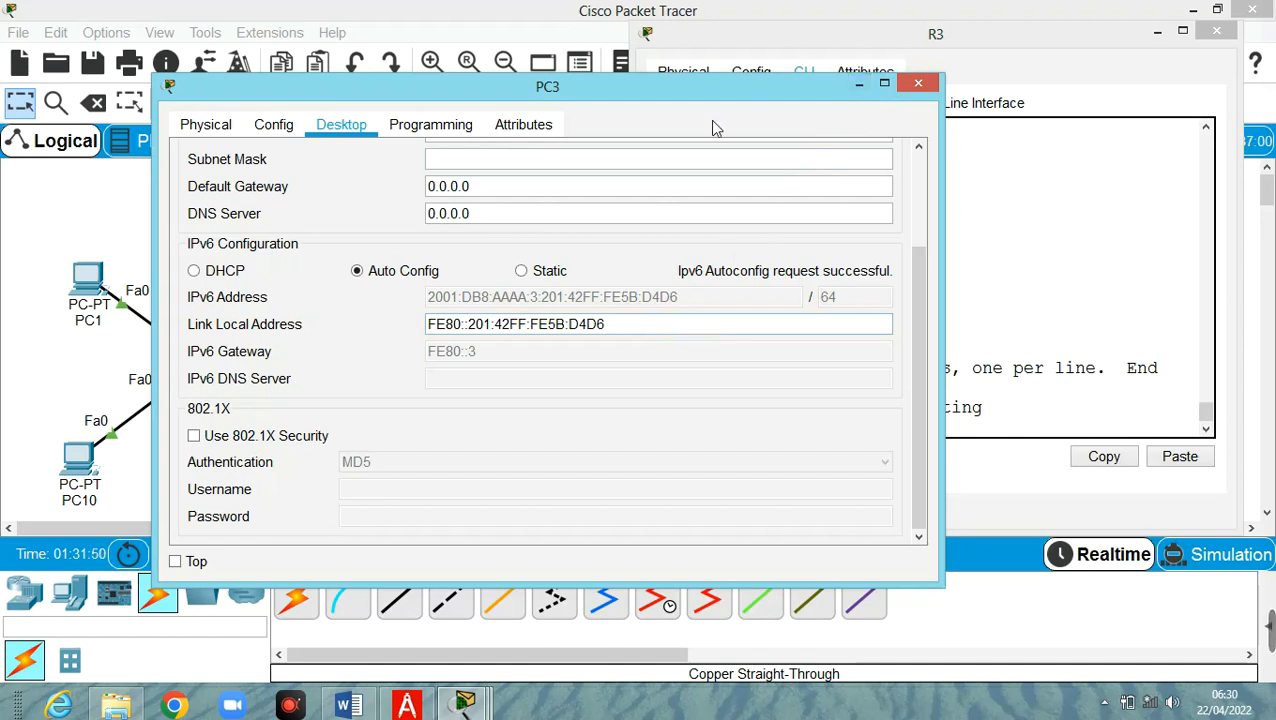
{"action": "left_click", "coordinate": [213, 272]}
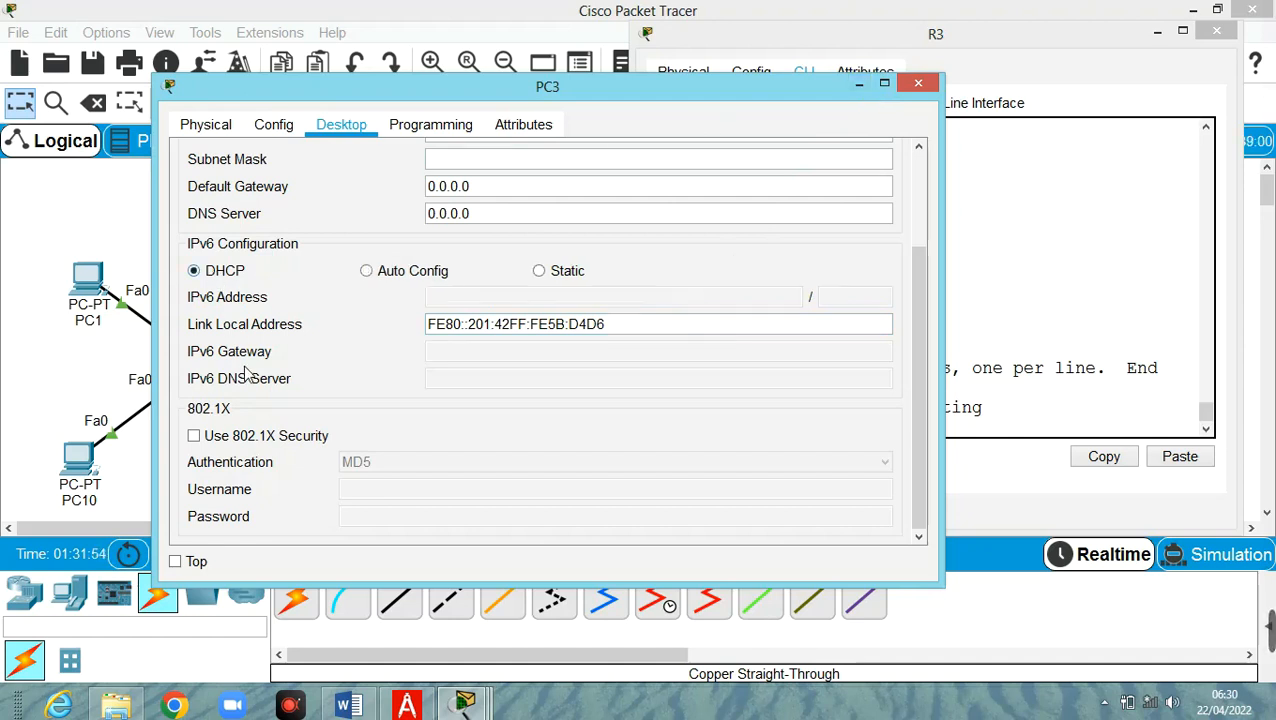
{"action": "left_click", "coordinate": [860, 85]}
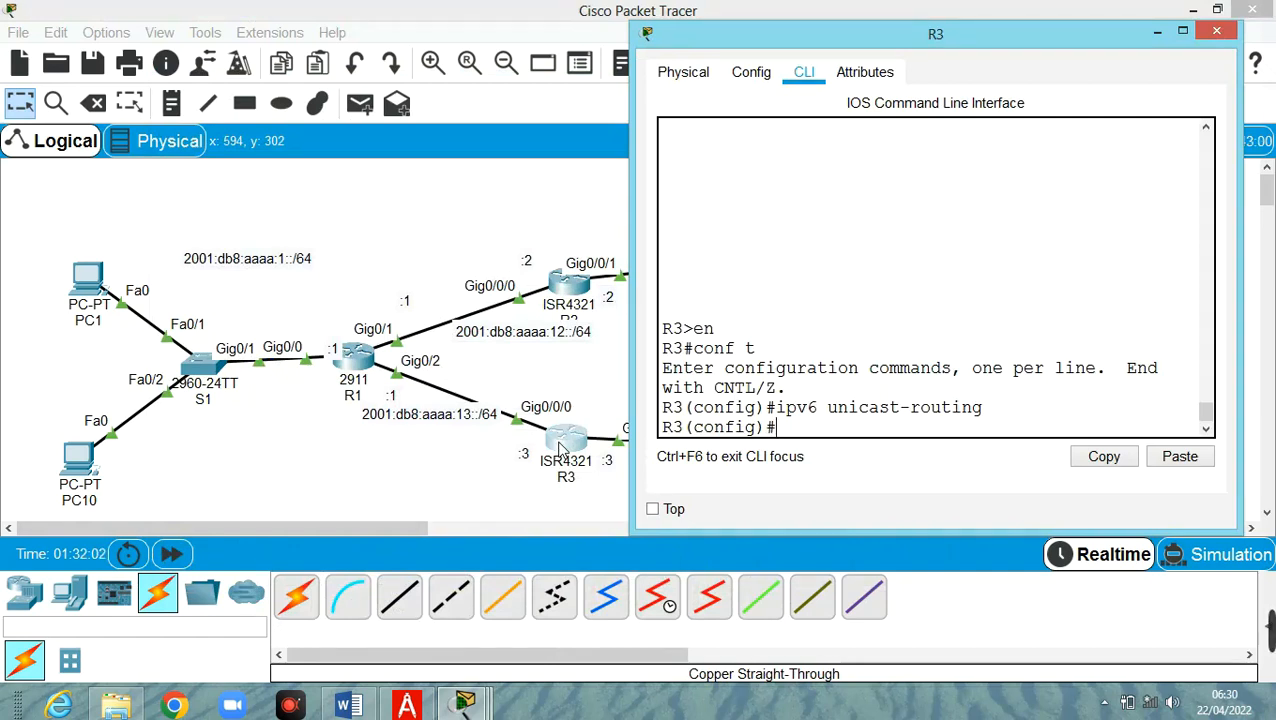
On R3, create the STTEFUL DHCPv6 pool, begin its address prefix command, and bring up the lab PDF
{"action": "type", "text": "pv6 dhcp"}
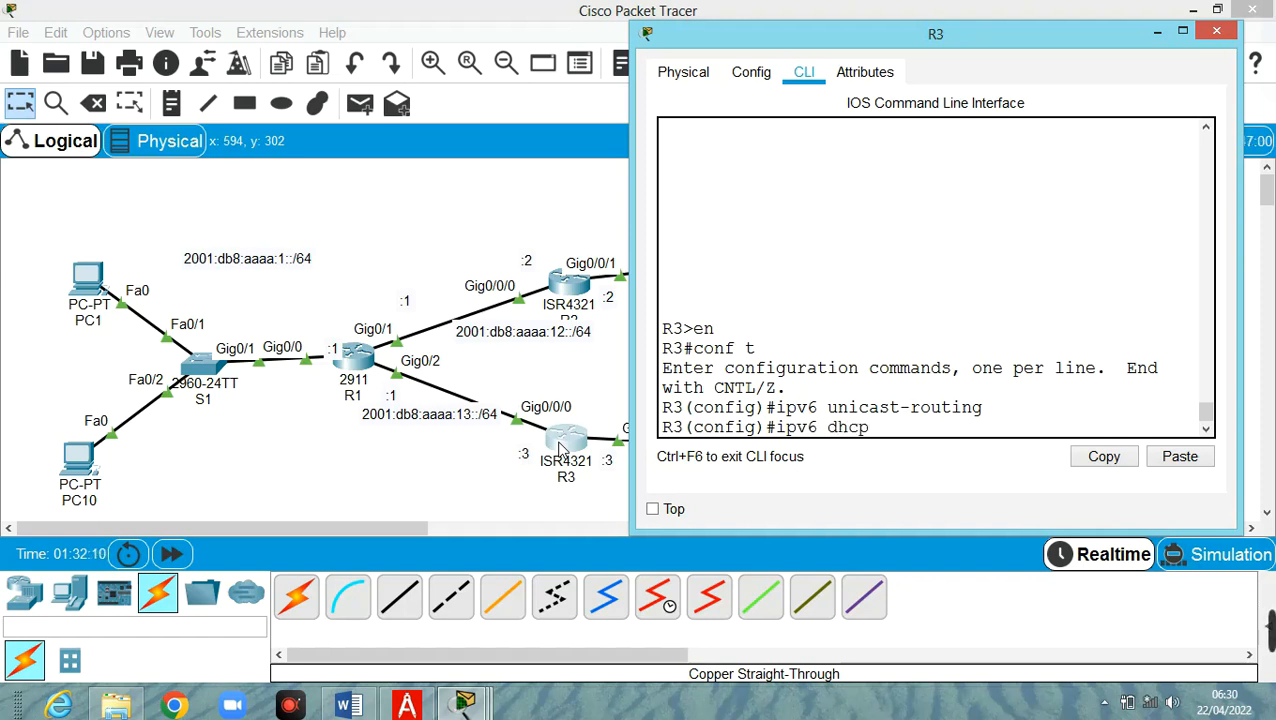
{"action": "type", "text": " pool STTEFUL"}
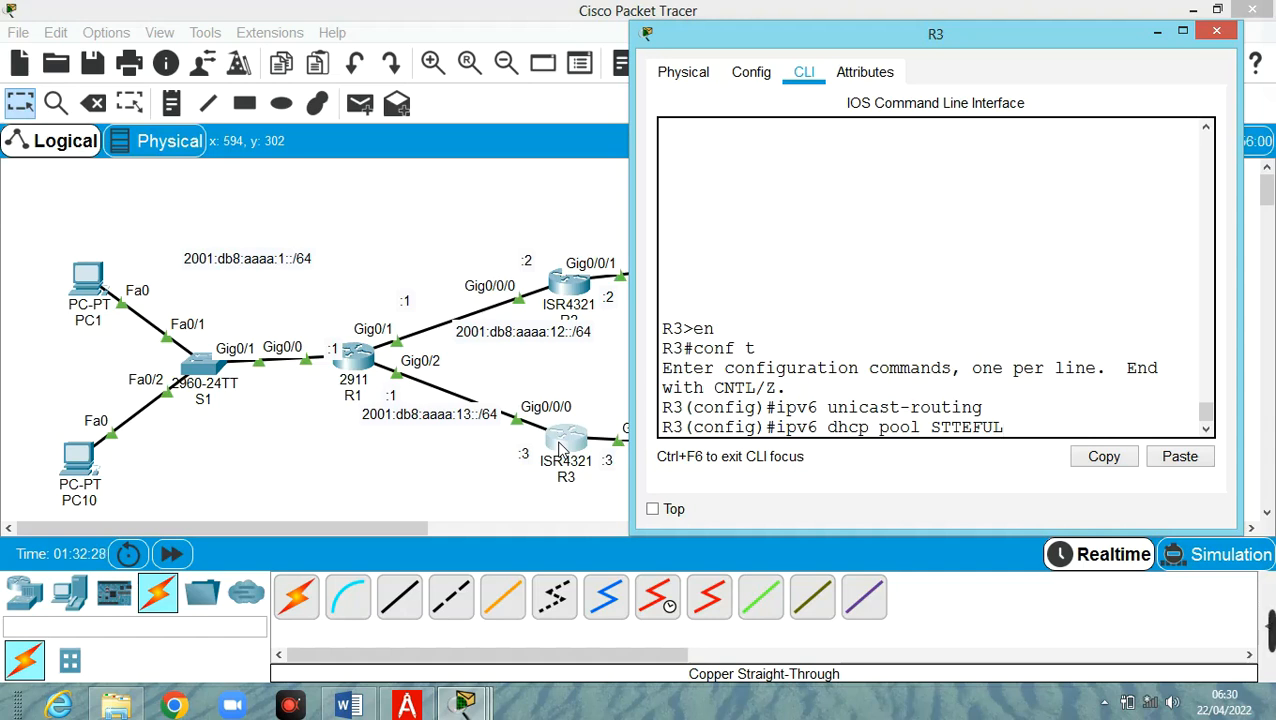
{"action": "key", "text": "Return"}
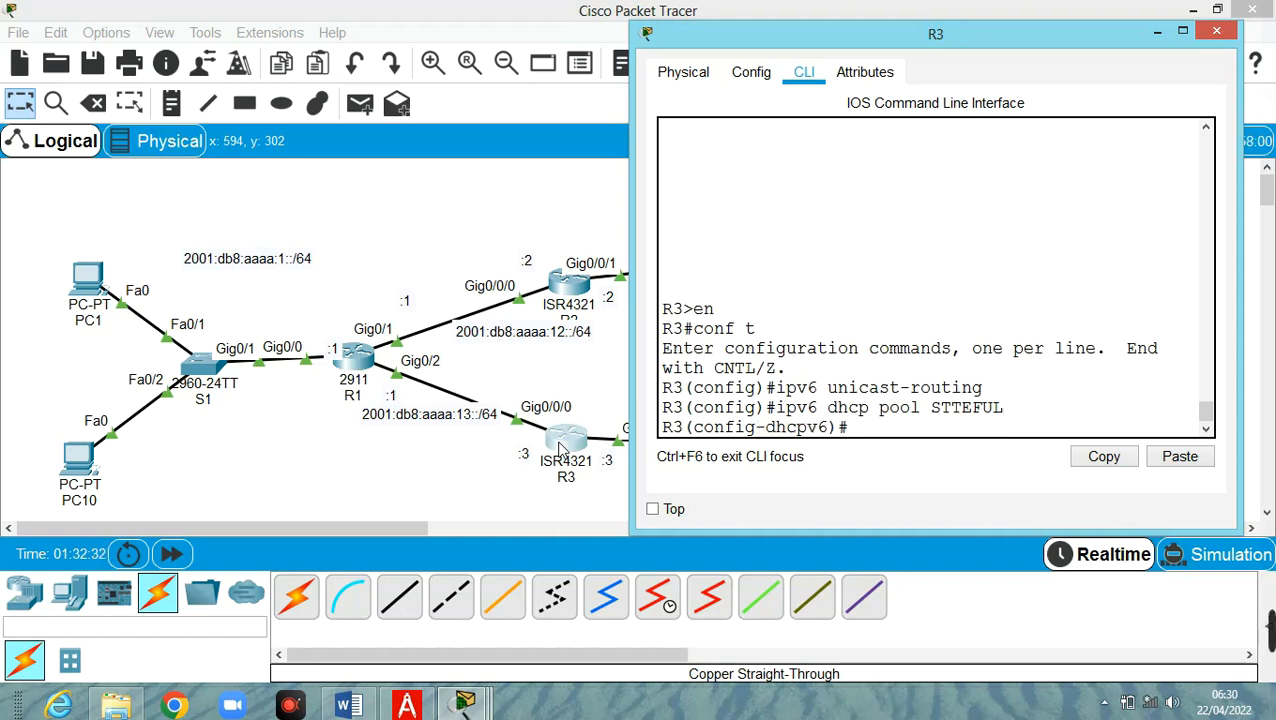
{"action": "type", "text": "add prefi"}
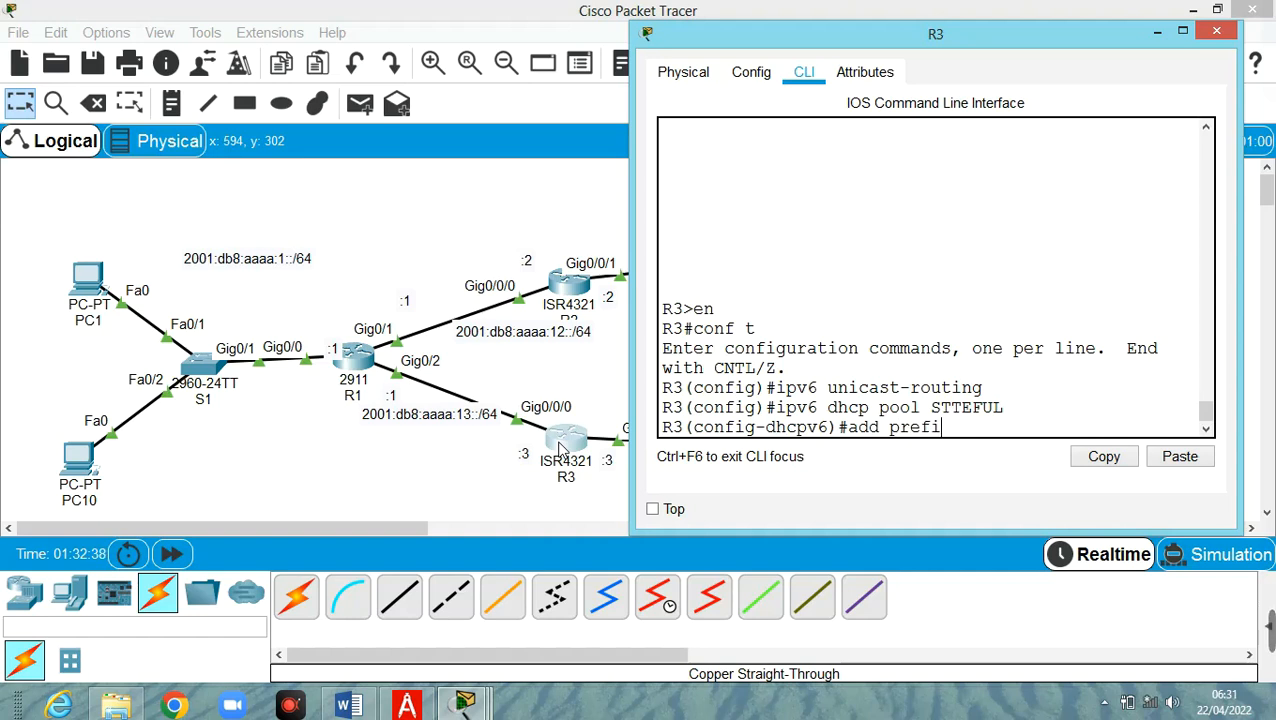
{"action": "type", "text": "xe"}
{"action": "left_click", "coordinate": [407, 705]}
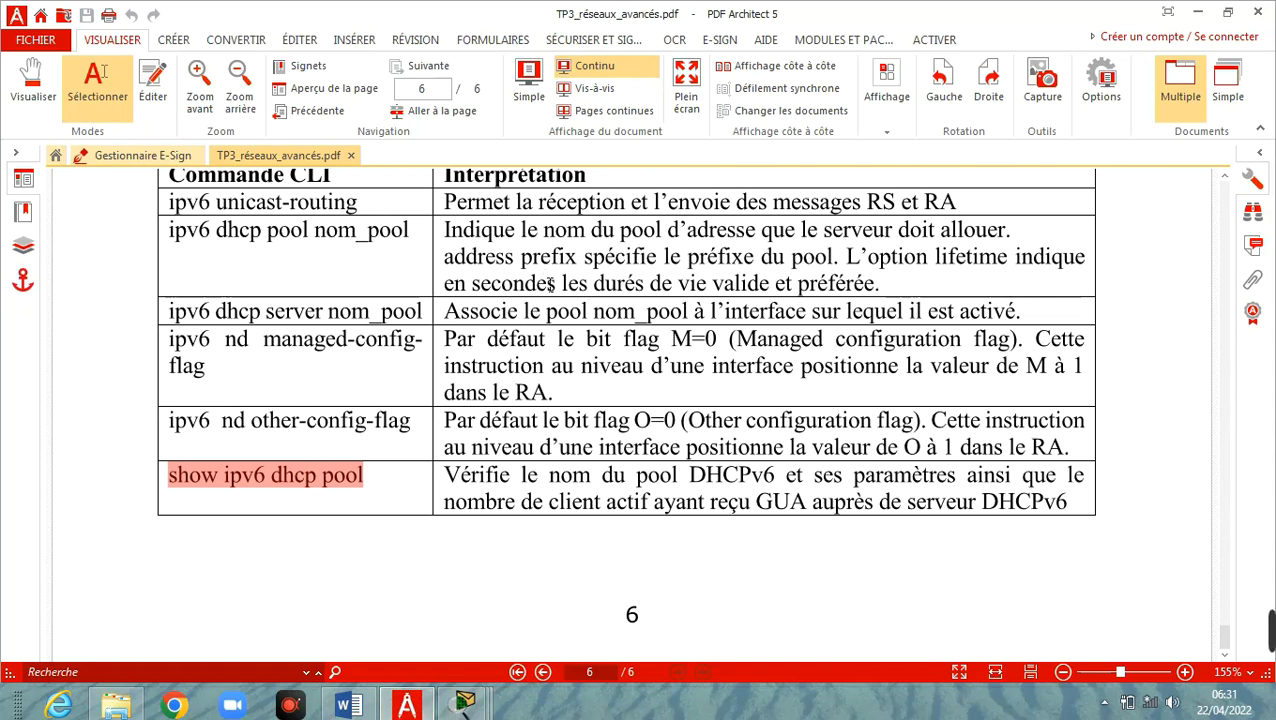
Scroll the lab PDF up to R3's config-dhcpv6 commands showing address prefix 2001:db8:aaaa:3::/64
{"action": "left_click", "coordinate": [597, 253]}
{"action": "scroll", "coordinate": [600, 252], "scroll_direction": "up", "scroll_amount": 2}
{"action": "scroll", "coordinate": [603, 253], "scroll_direction": "up", "scroll_amount": 18}
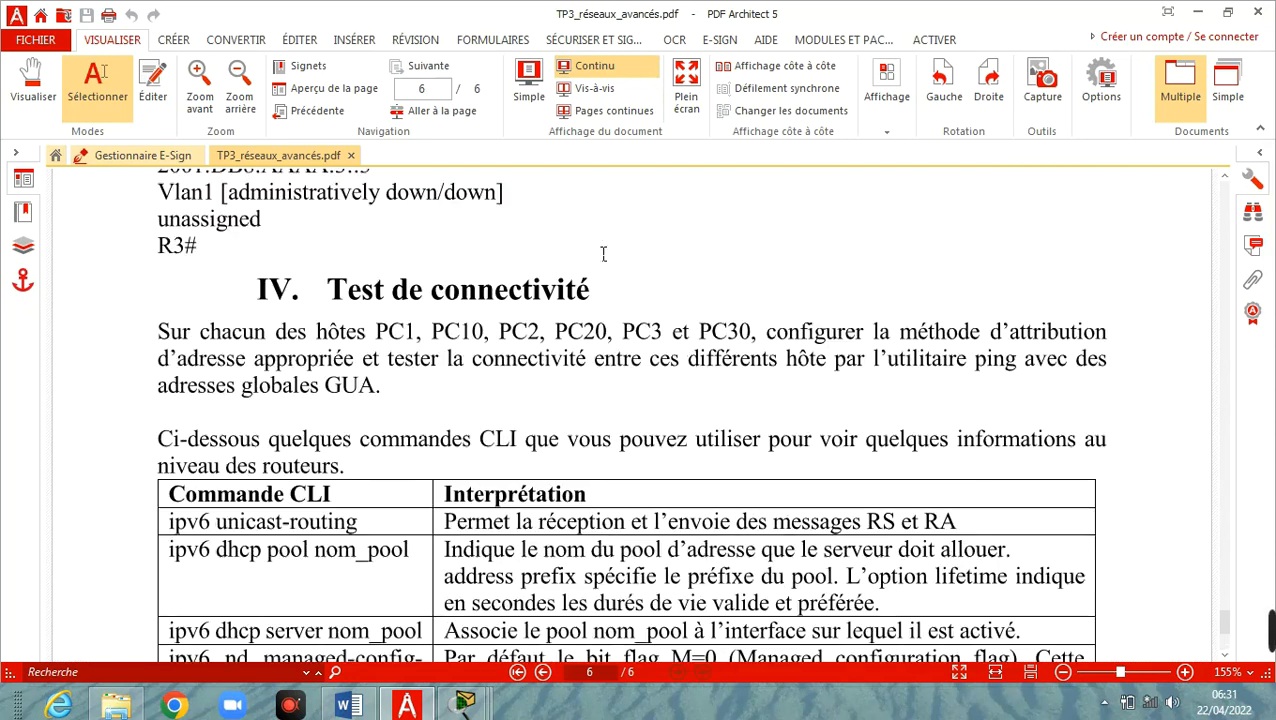
{"action": "scroll", "coordinate": [603, 253], "scroll_direction": "up", "scroll_amount": 1}
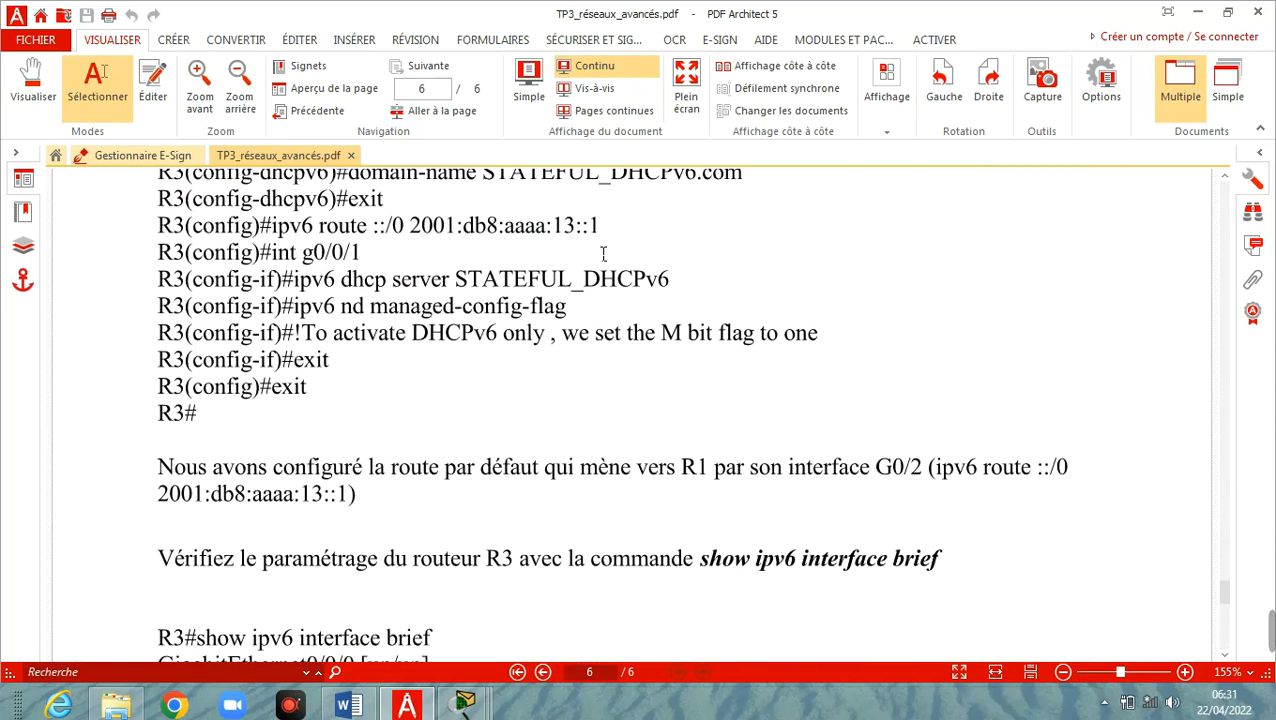
{"action": "scroll", "coordinate": [603, 253], "scroll_direction": "up", "scroll_amount": 2}
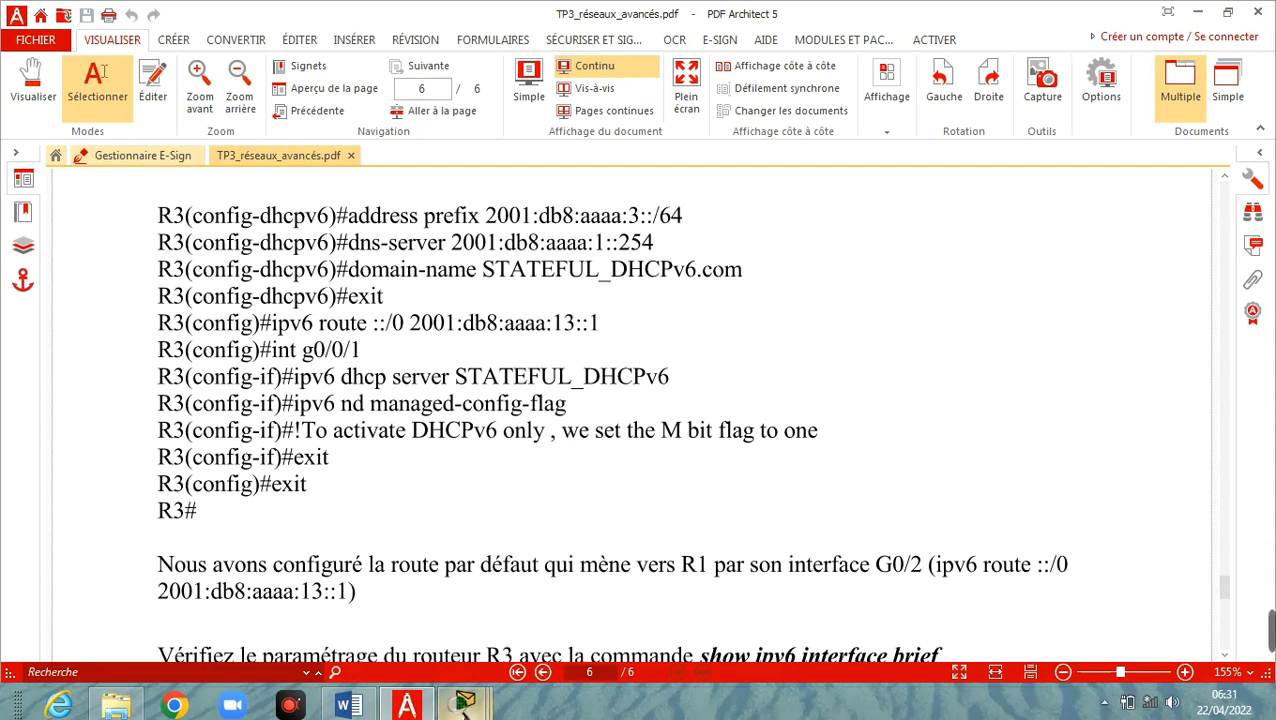
Back in R3's CLI, give the pool address prefix 2001:db8:aaaa:3::/64
{"action": "mouse_move", "coordinate": [462, 684]}
{"action": "left_click", "coordinate": [492, 630]}
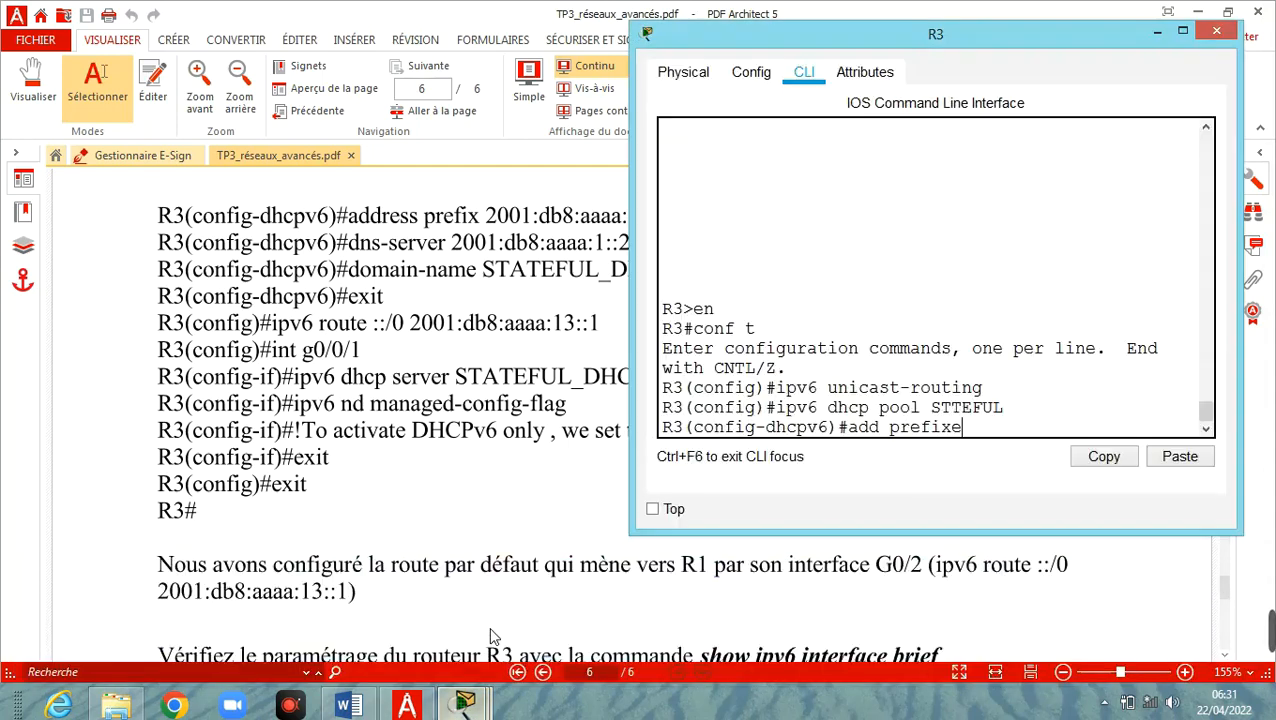
{"action": "key", "text": "BackSpace"}
{"action": "type", "text": "2001:"}
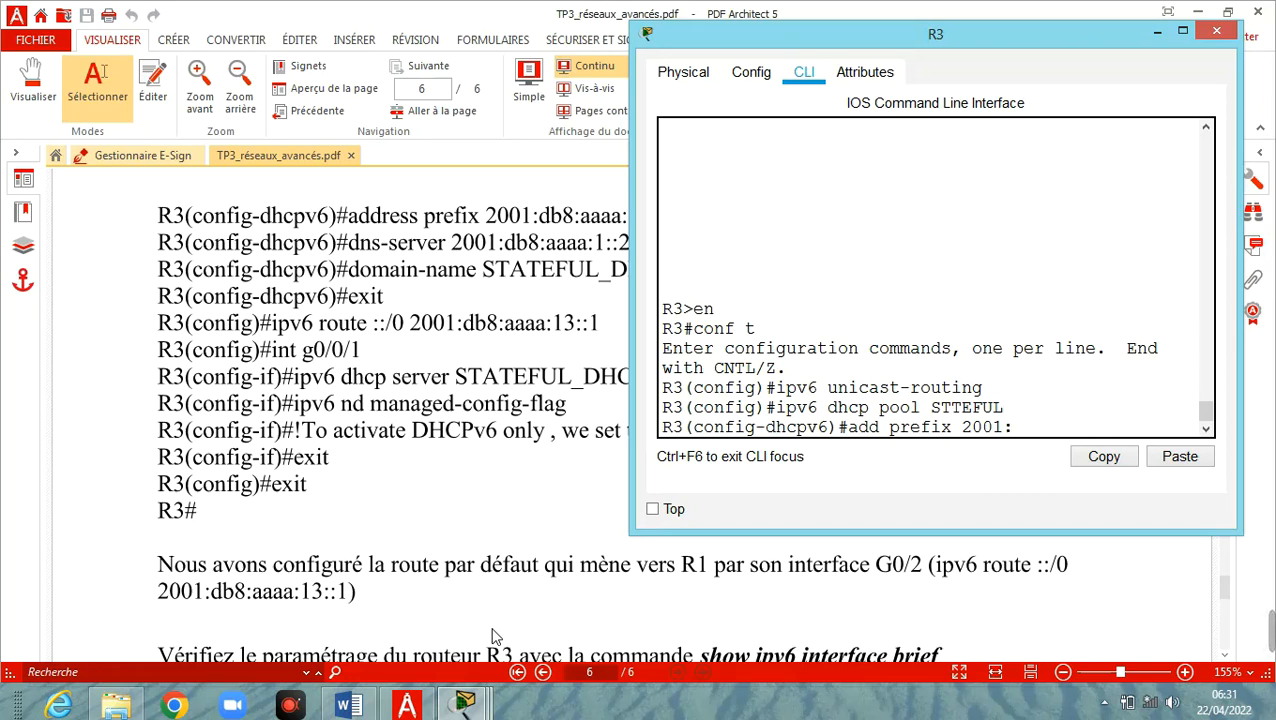
{"action": "type", "text": "db8:aaaa"}
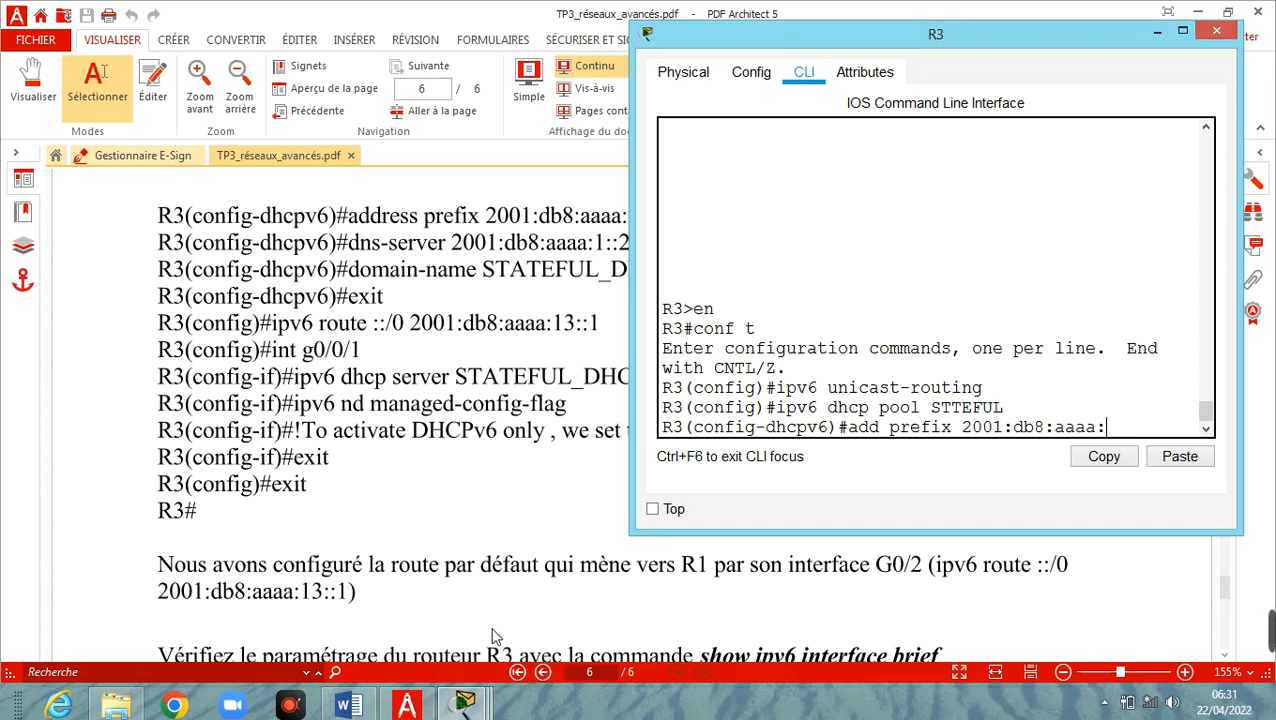
{"action": "type", "text": ":3"}
{"action": "type", "text": "::/64"}
{"action": "key", "text": "Return"}
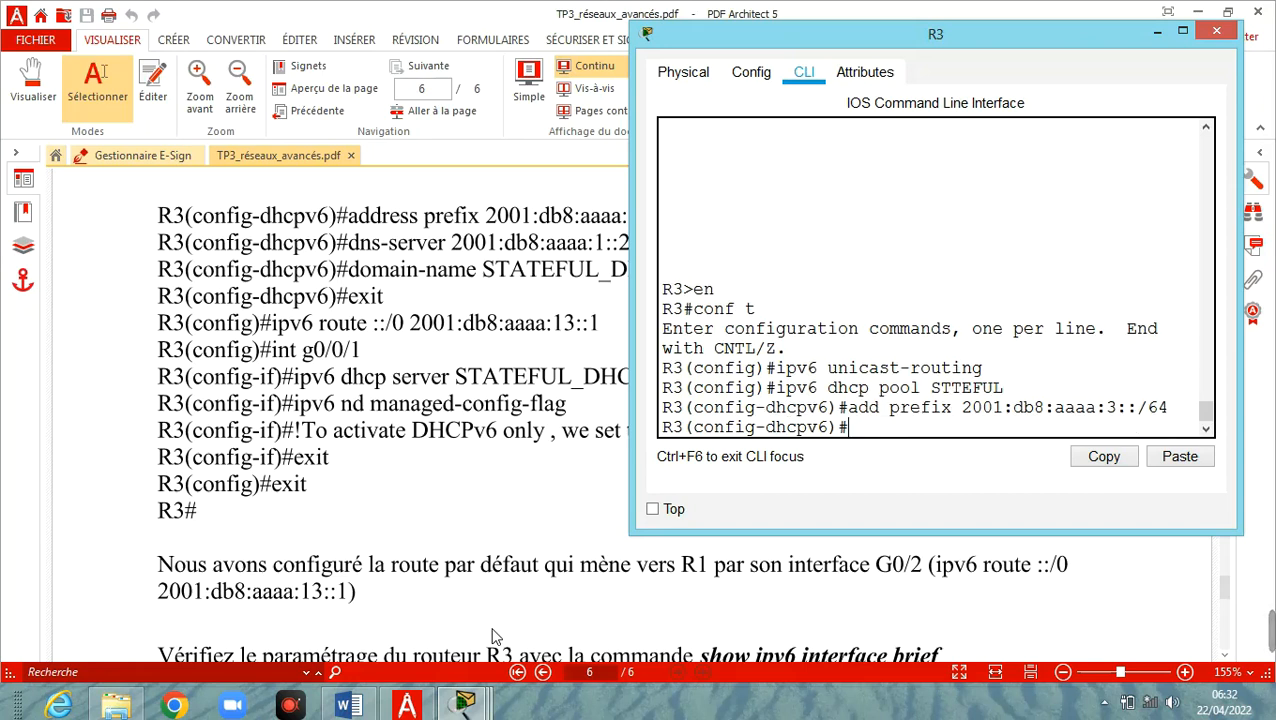
Add DNS server 2001:db8:aaaa:100::100 and domain name STATEFUL.com to the pool
{"action": "type", "text": "dns-server"}
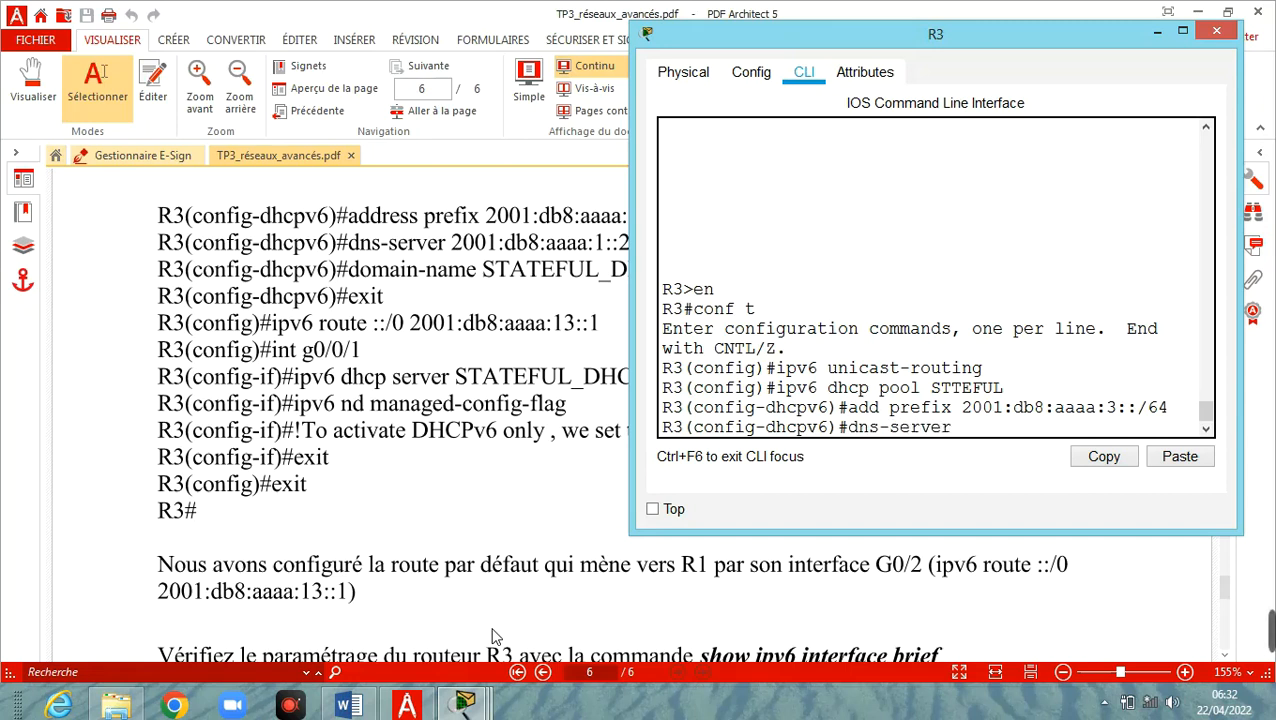
{"action": "type", "text": " 2001:db8"}
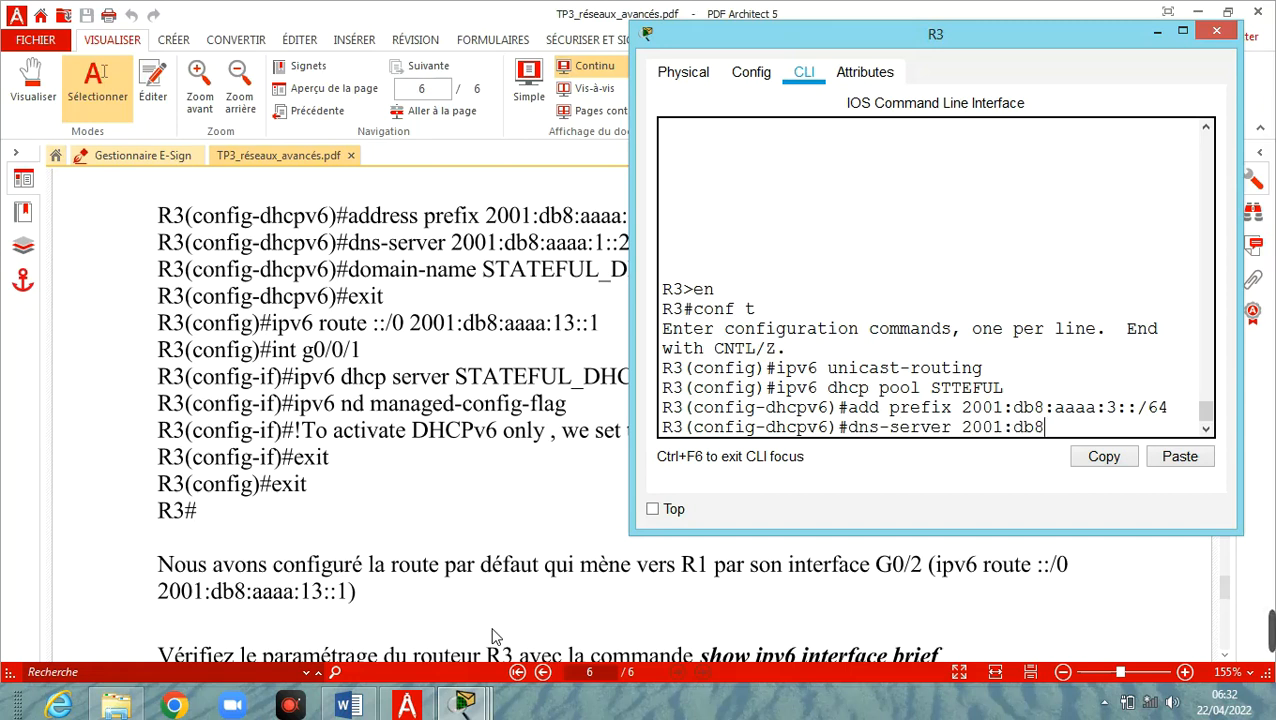
{"action": "type", "text": ":aaaa:10"}
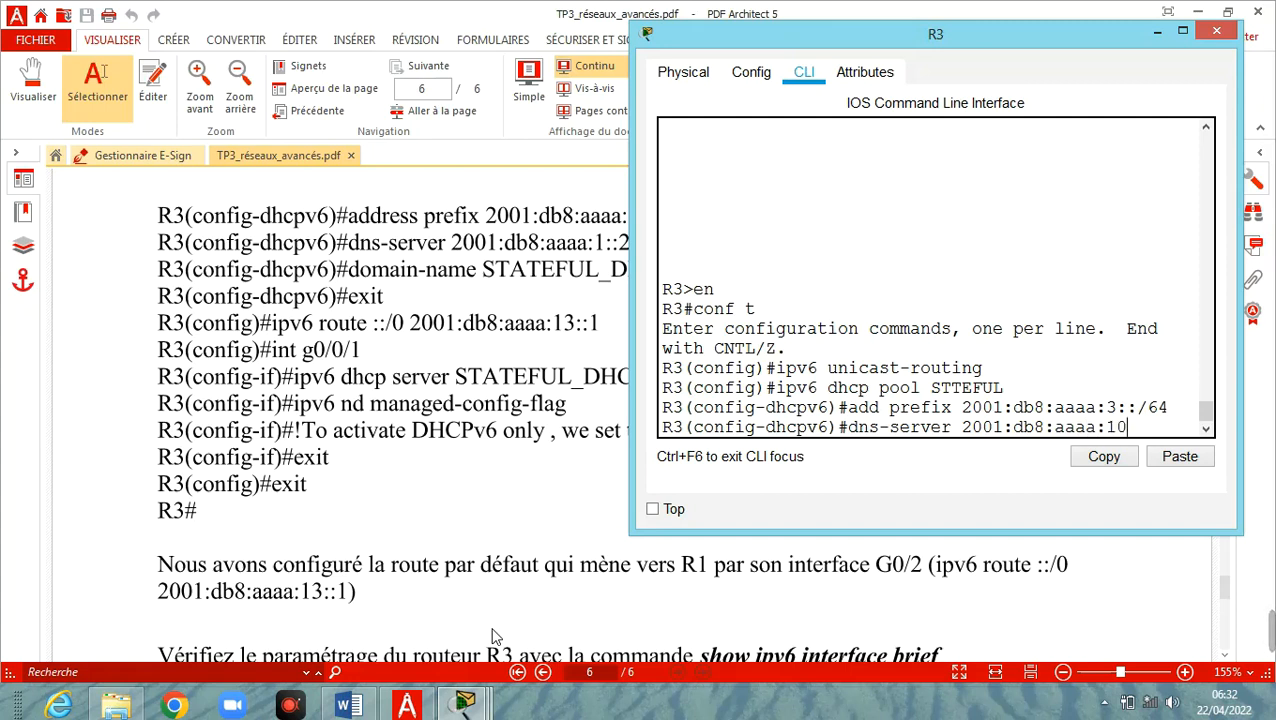
{"action": "type", "text": "0::100"}
{"action": "key", "text": "Return"}
{"action": "type", "text": "dmian"}
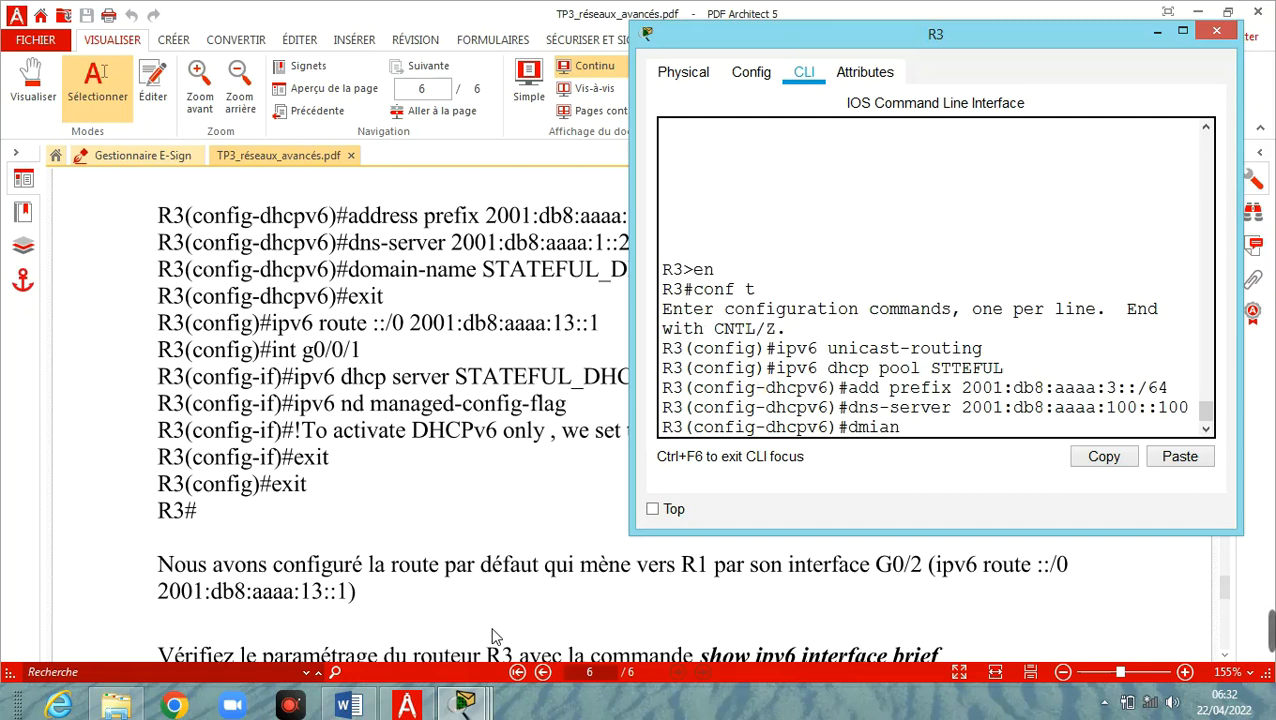
{"action": "key", "text": "BackSpace"}
{"action": "key", "text": "BackSpace"}
{"action": "key", "text": "BackSpace"}
{"action": "key", "text": "BackSpace"}
{"action": "type", "text": "omain-name"}
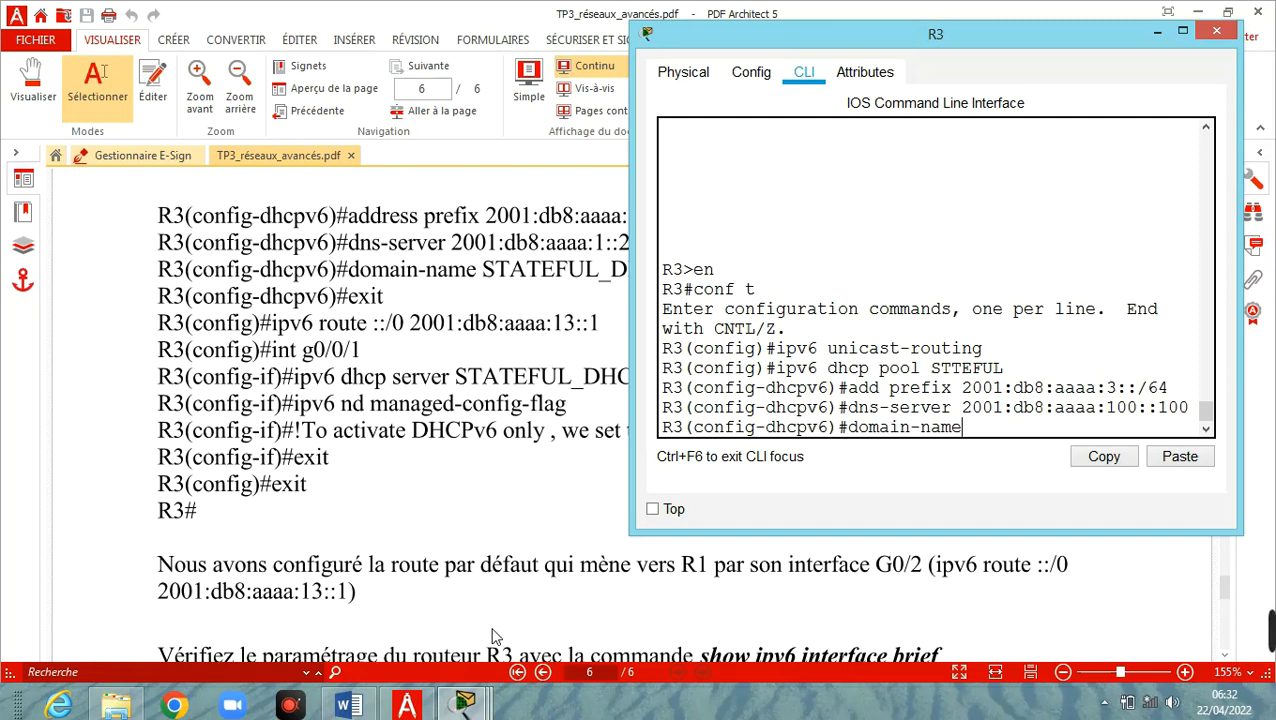
{"action": "type", "text": " STATEFUL"}
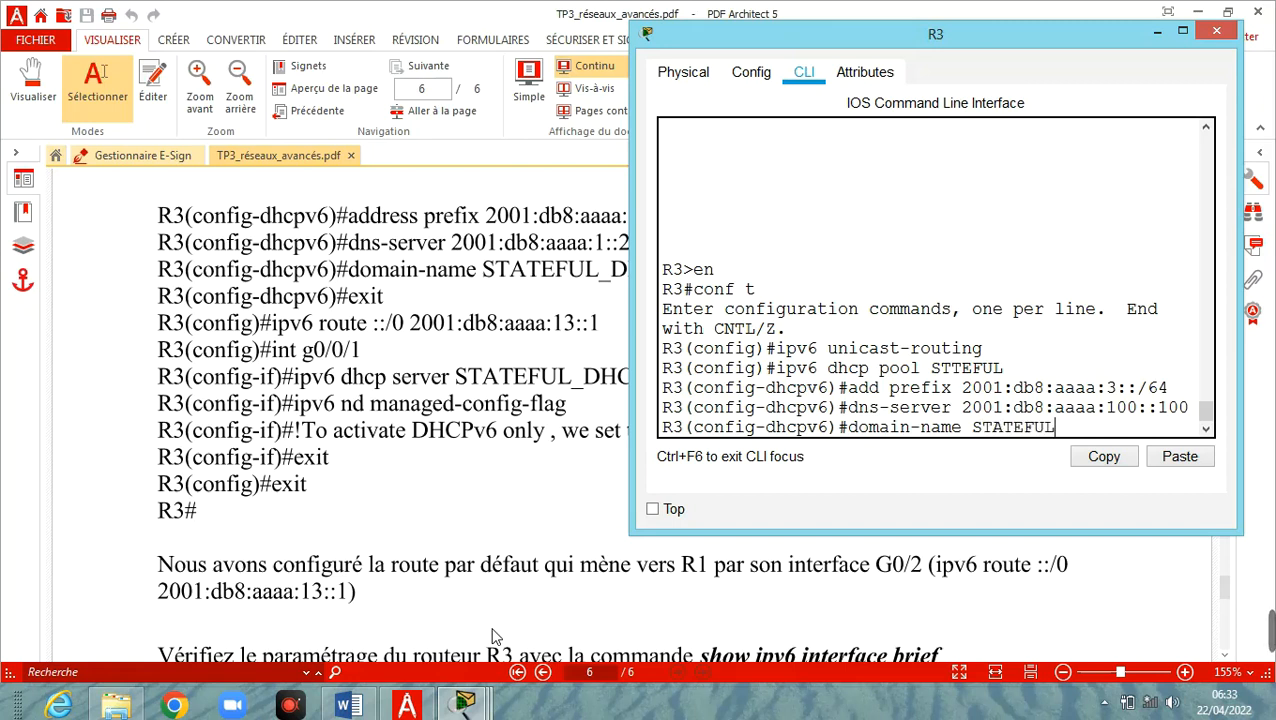
{"action": "type", "text": ".com"}
{"action": "key", "text": "Return"}
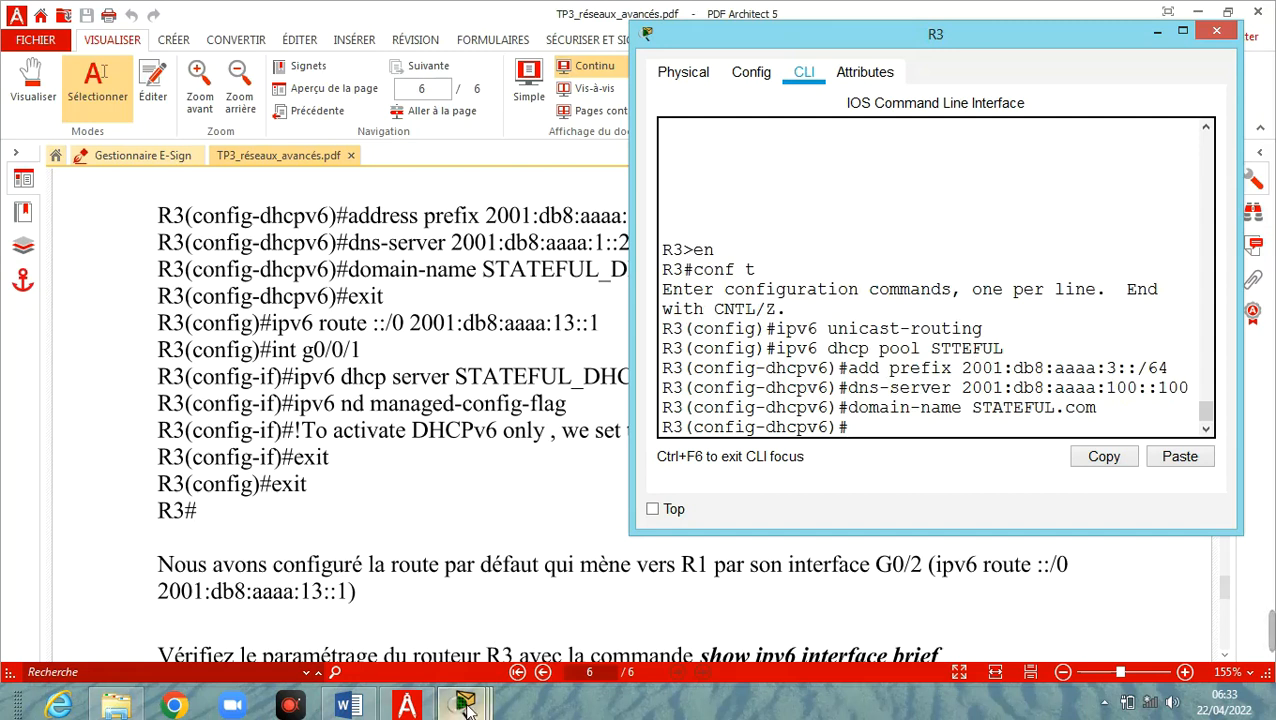
Return to R3's CLI, exit the pool and enter interface G0/0/1
{"action": "mouse_move", "coordinate": [468, 706]}
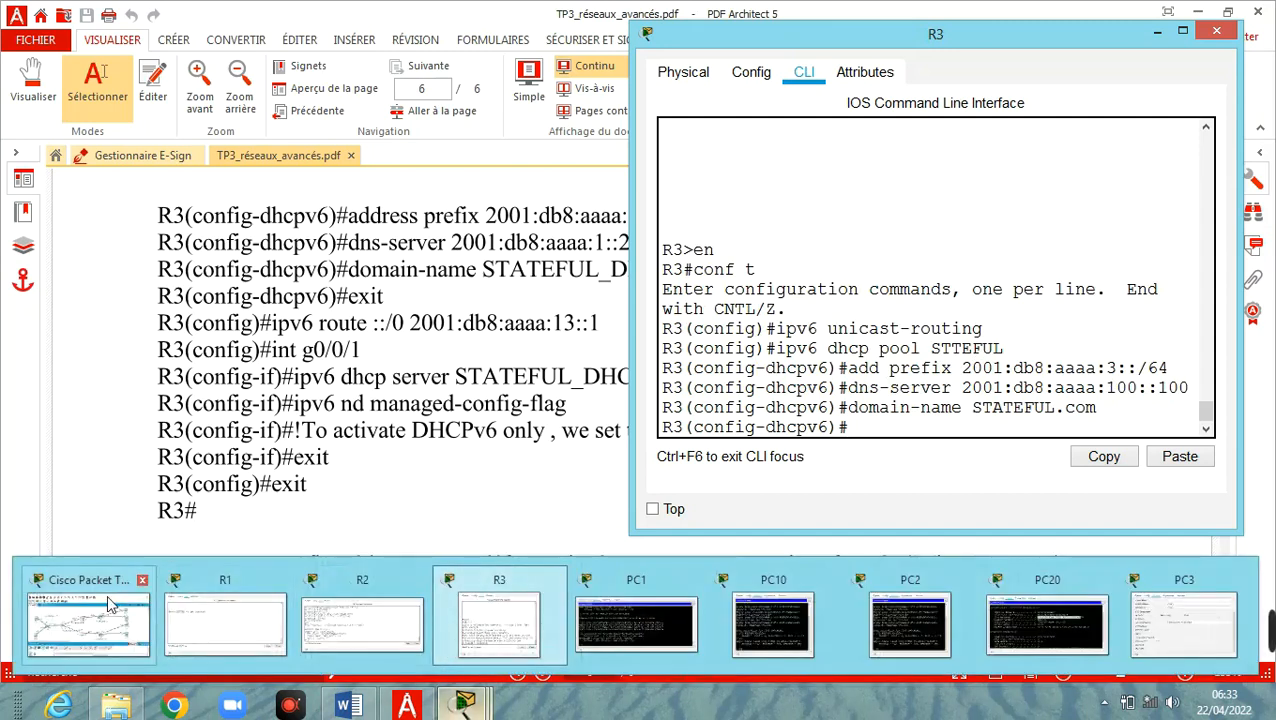
{"action": "left_click", "coordinate": [88, 620]}
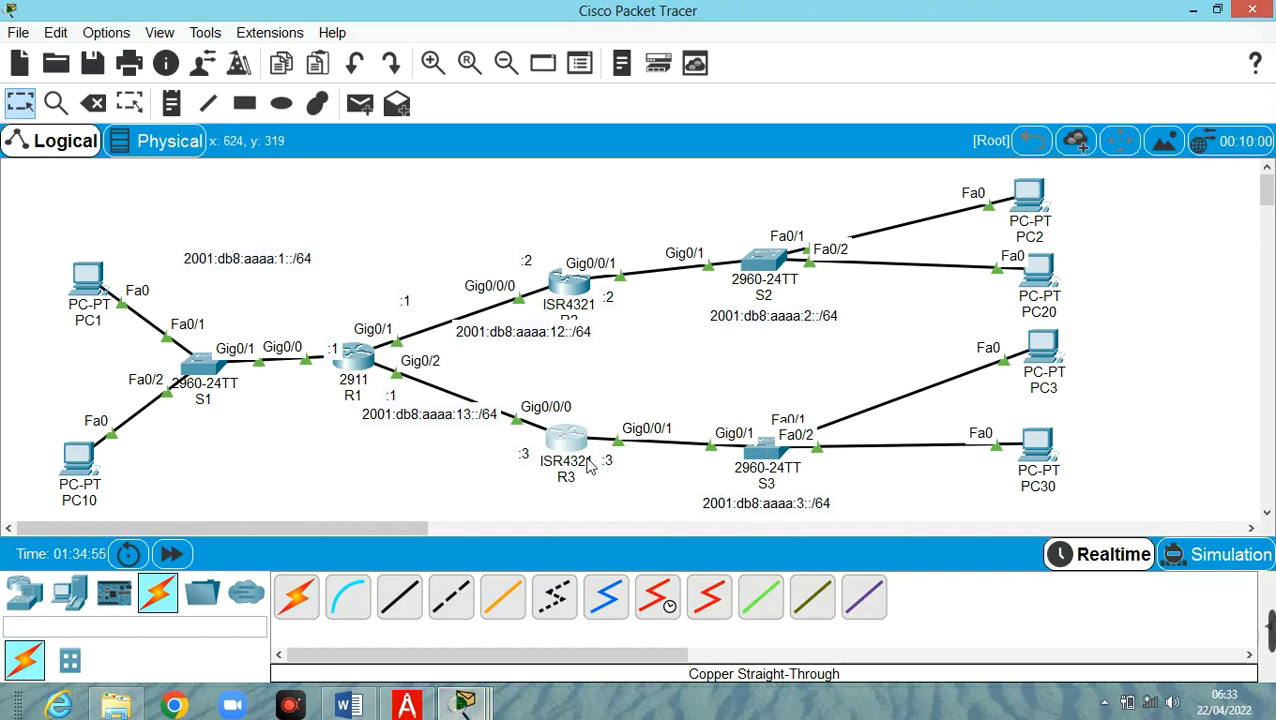
{"action": "left_click", "coordinate": [465, 705]}
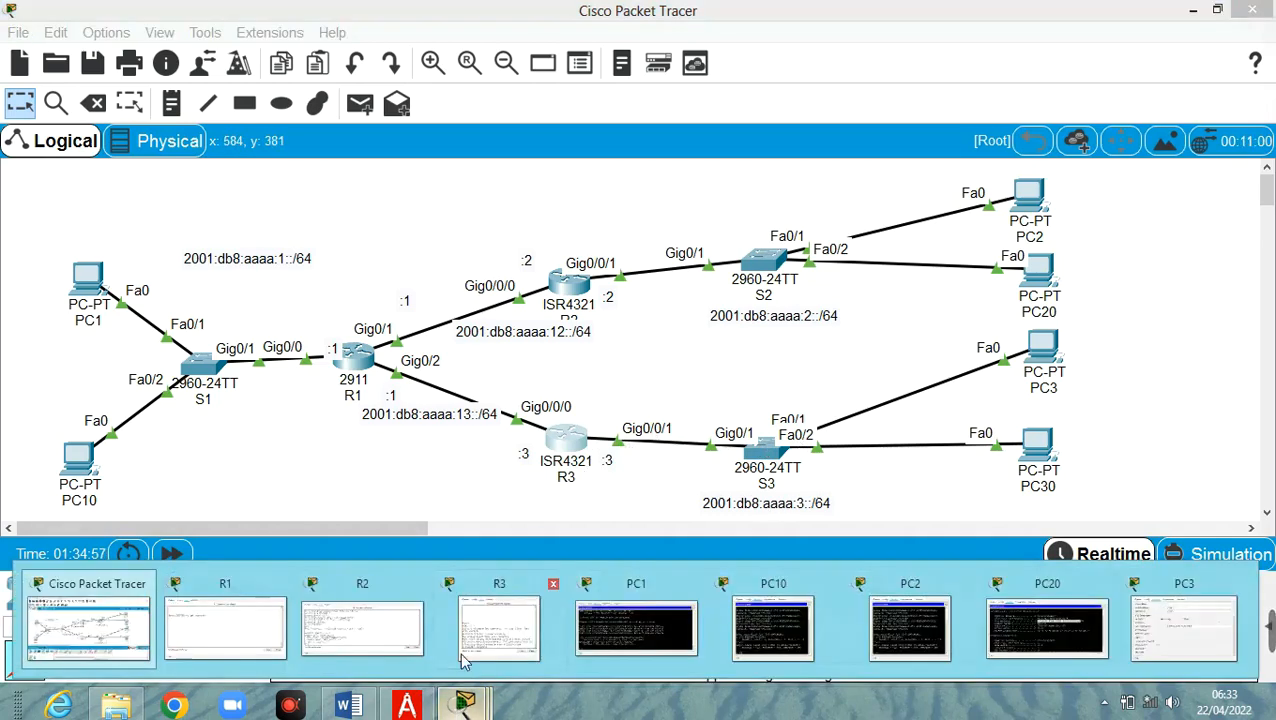
{"action": "left_click", "coordinate": [493, 640]}
{"action": "type", "text": "exit"}
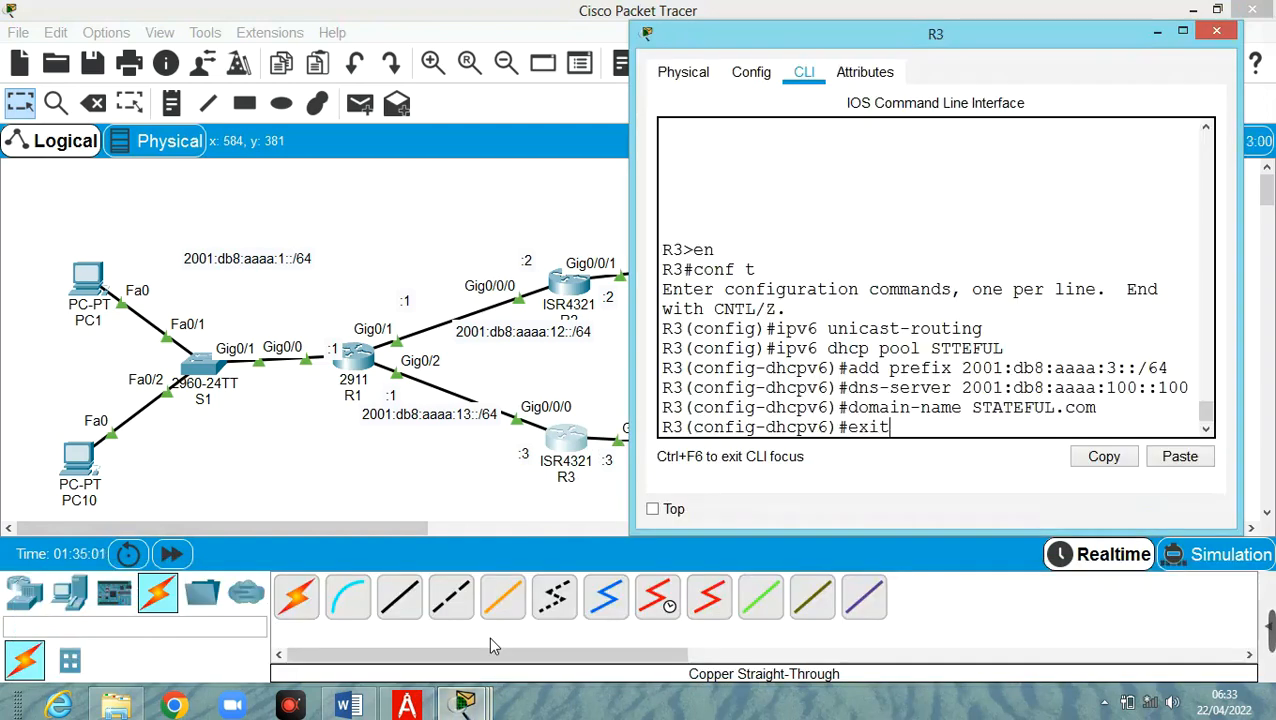
{"action": "key", "text": "Return"}
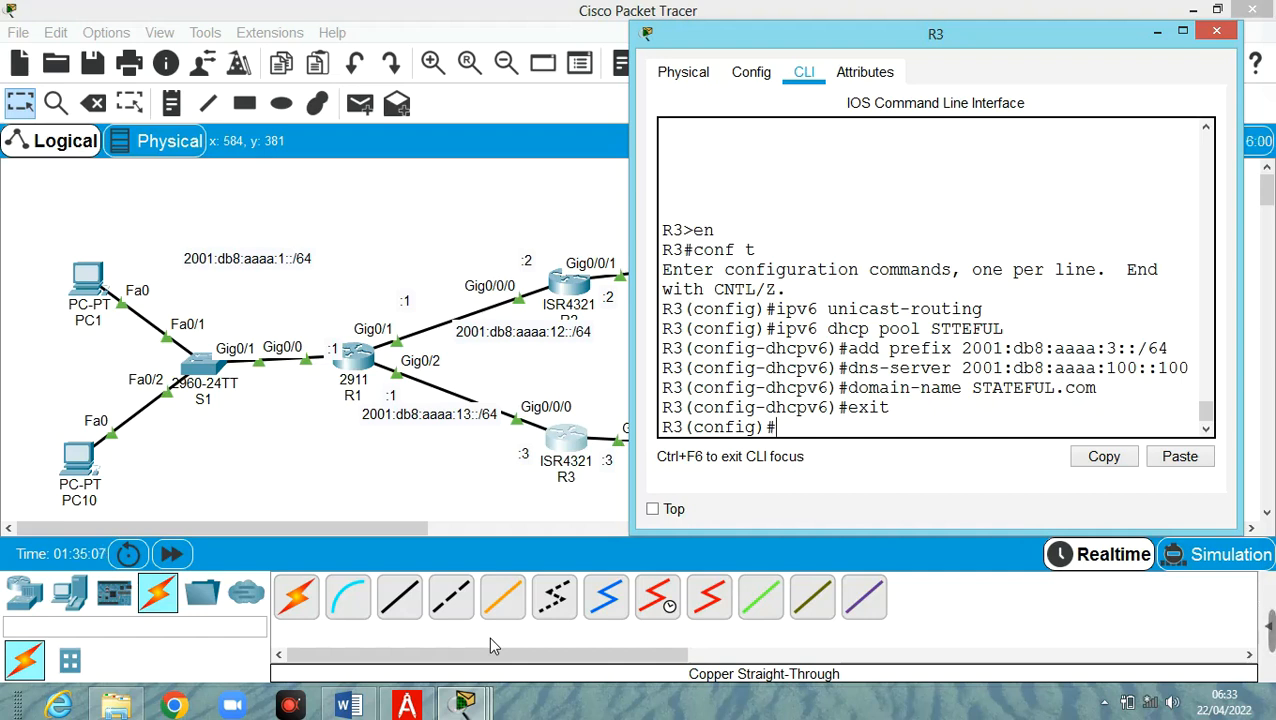
{"action": "type", "text": "int g0/0/"}
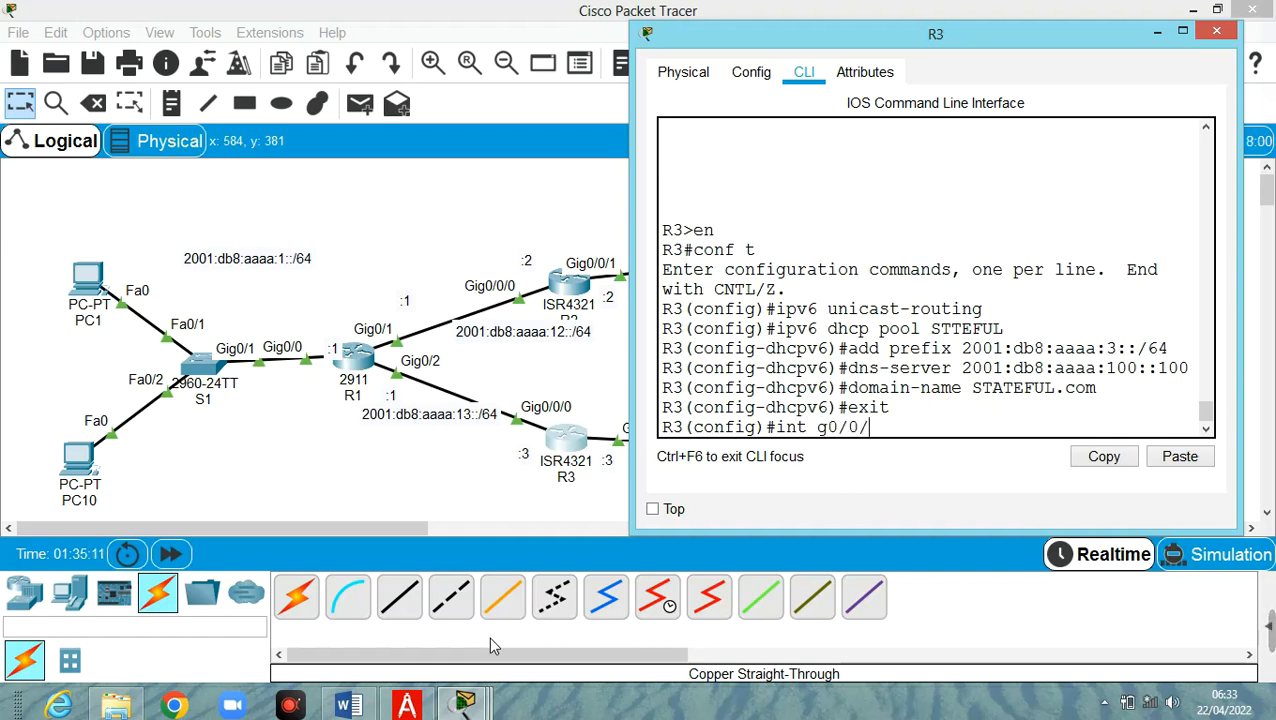
{"action": "type", "text": "1"}
{"action": "key", "text": "Return"}
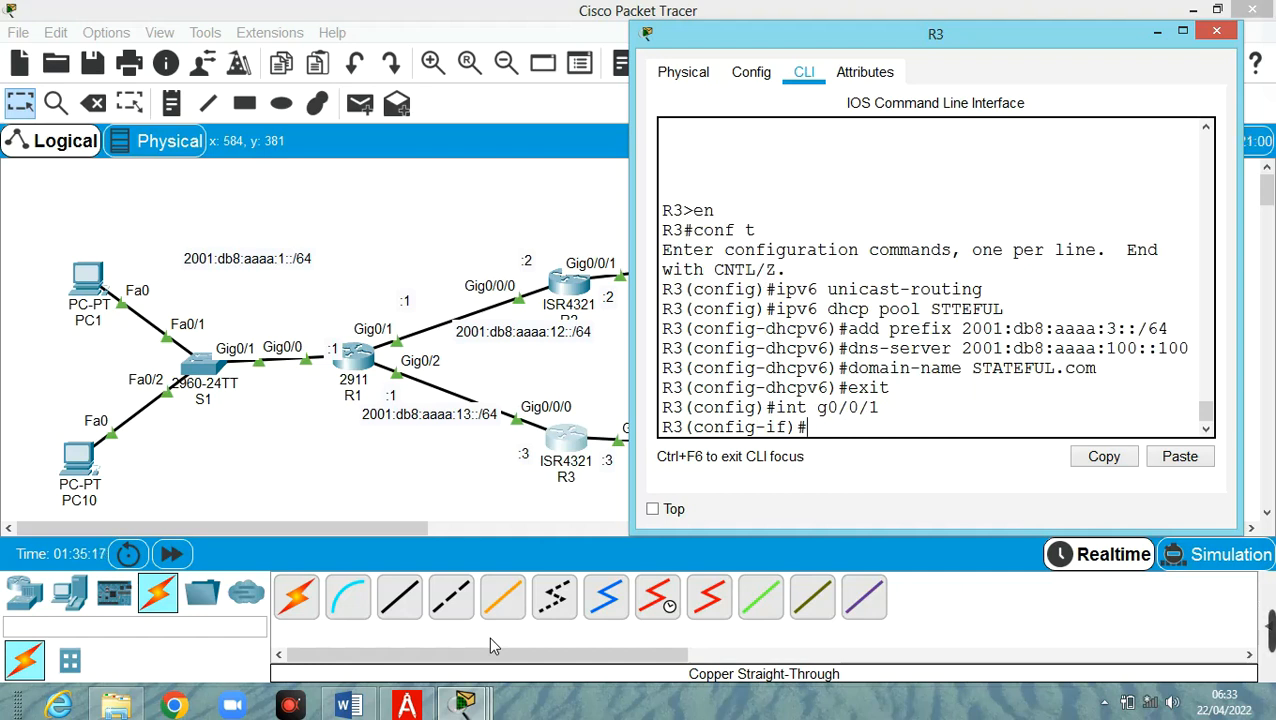
Apply ipv6 dhcp server STTEFUL and ipv6 nd managed-config-flag on G0/0/1
{"action": "key", "text": "Up"}
{"action": "key", "text": "Up"}
{"action": "key", "text": "Up"}
{"action": "key", "text": "Up"}
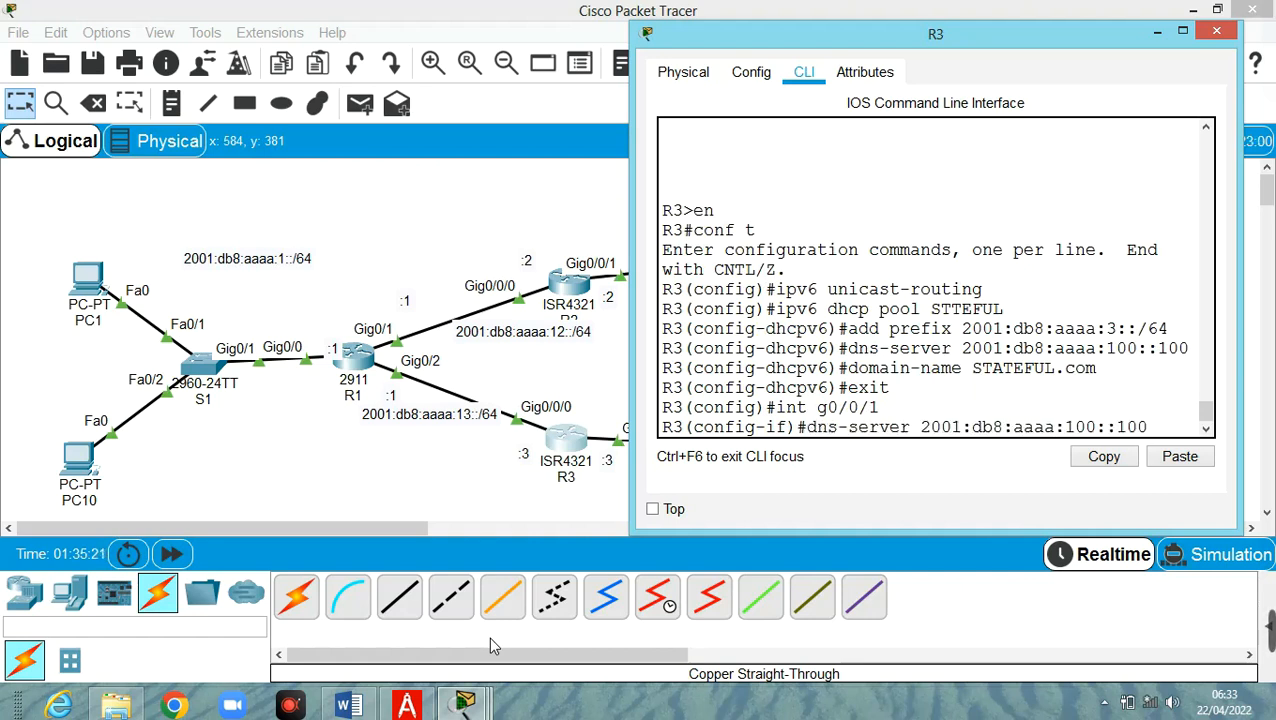
{"action": "key", "text": "Up"}
{"action": "key", "text": "Up"}
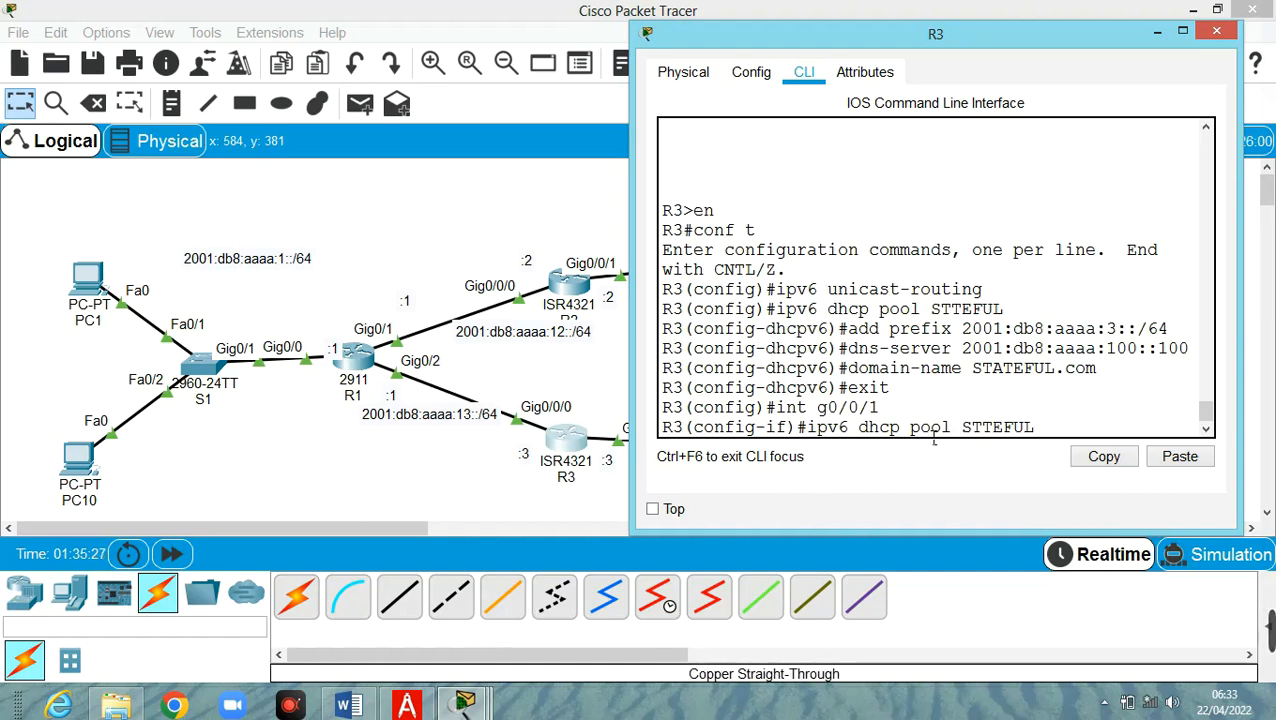
{"action": "key", "text": "Left"}
{"action": "key", "text": "Left"}
{"action": "key", "text": "Left"}
{"action": "key", "text": "BackSpace"}
{"action": "key", "text": "BackSpace"}
{"action": "key", "text": "BackSpace"}
{"action": "key", "text": "BackSpace"}
{"action": "type", "text": "server"}
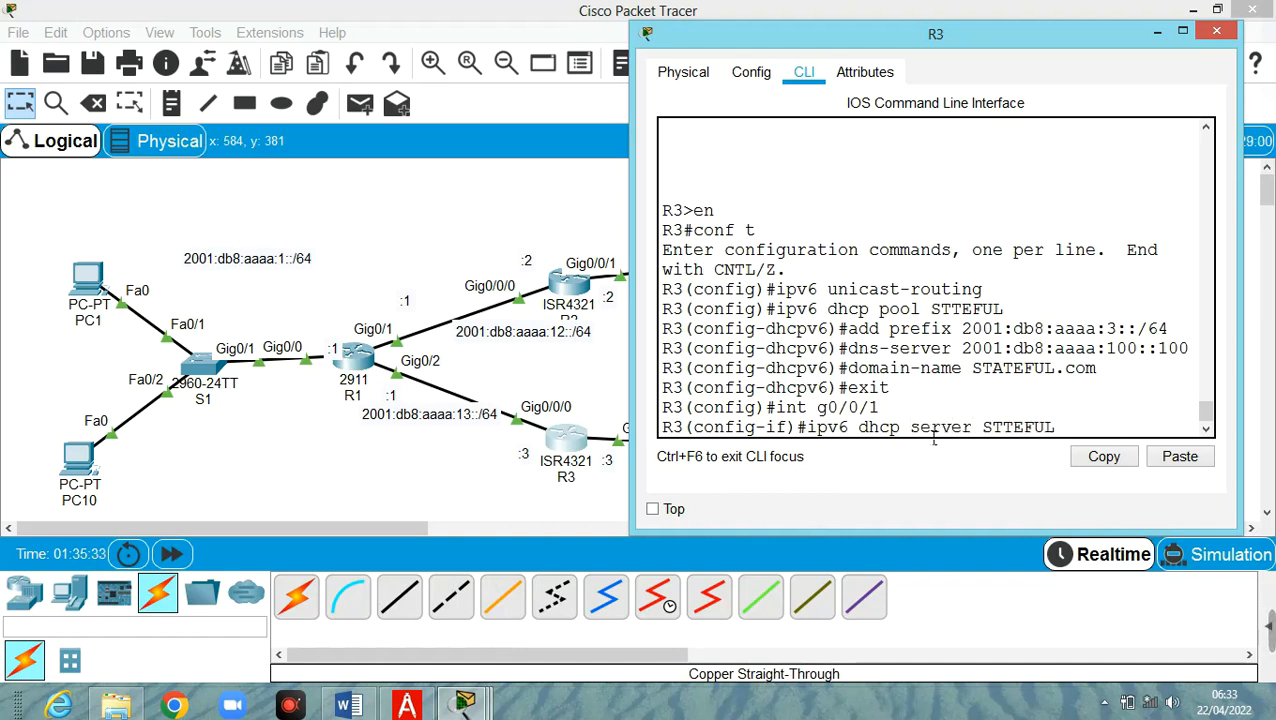
{"action": "key", "text": "Return"}
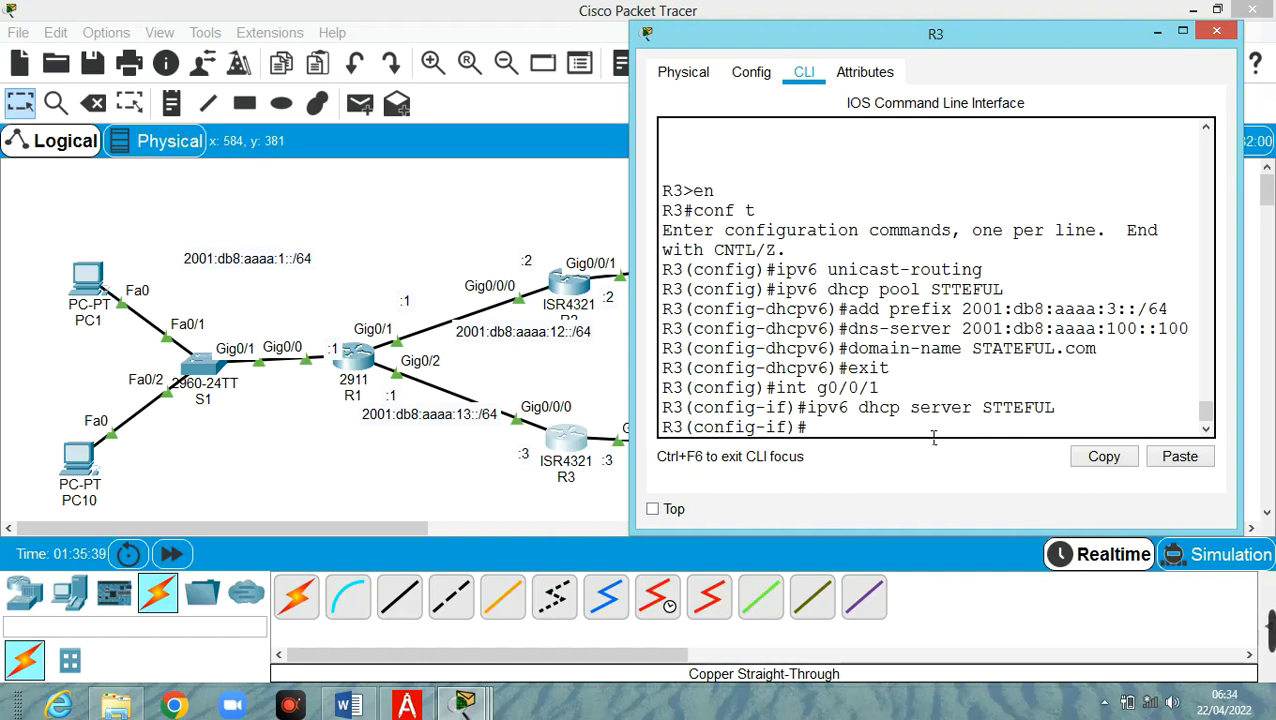
{"action": "key", "text": "Up"}
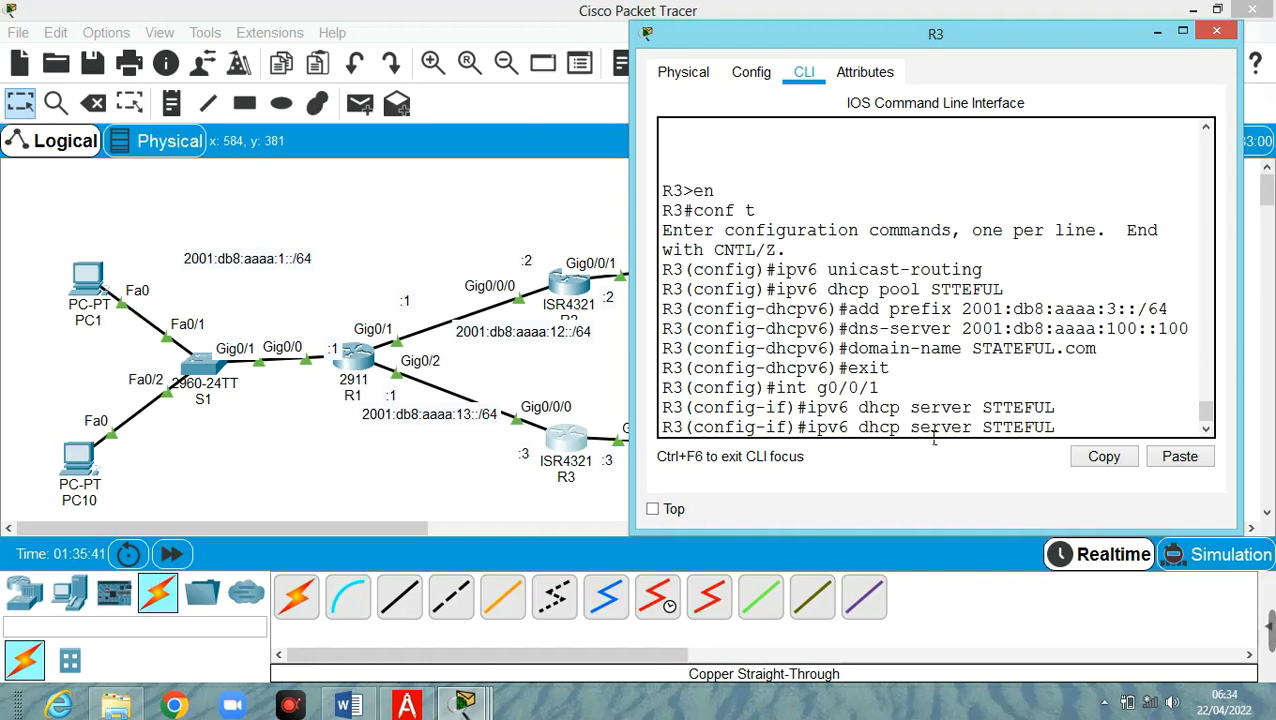
{"action": "key", "text": "BackSpace"}
{"action": "key", "text": "BackSpace"}
{"action": "key", "text": "BackSpace"}
{"action": "key", "text": "BackSpace"}
{"action": "key", "text": "BackSpace"}
{"action": "key", "text": "BackSpace"}
{"action": "key", "text": "BackSpace"}
{"action": "key", "text": "BackSpace"}
{"action": "key", "text": "BackSpace"}
{"action": "key", "text": "BackSpace"}
{"action": "key", "text": "BackSpace"}
{"action": "key", "text": "BackSpace"}
{"action": "key", "text": "BackSpace"}
{"action": "key", "text": "BackSpace"}
{"action": "key", "text": "BackSpace"}
{"action": "key", "text": "BackSpace"}
{"action": "key", "text": "BackSpace"}
{"action": "key", "text": "BackSpace"}
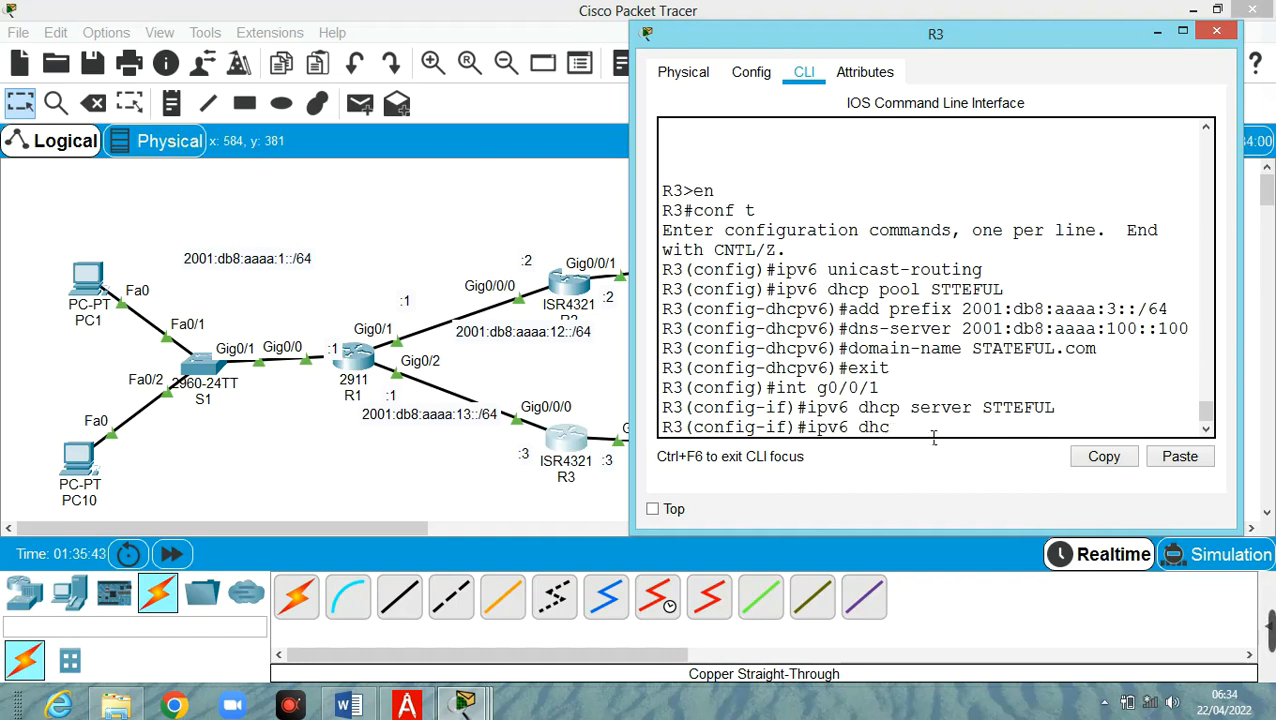
{"action": "key", "text": "BackSpace"}
{"action": "type", "text": "nd manage"}
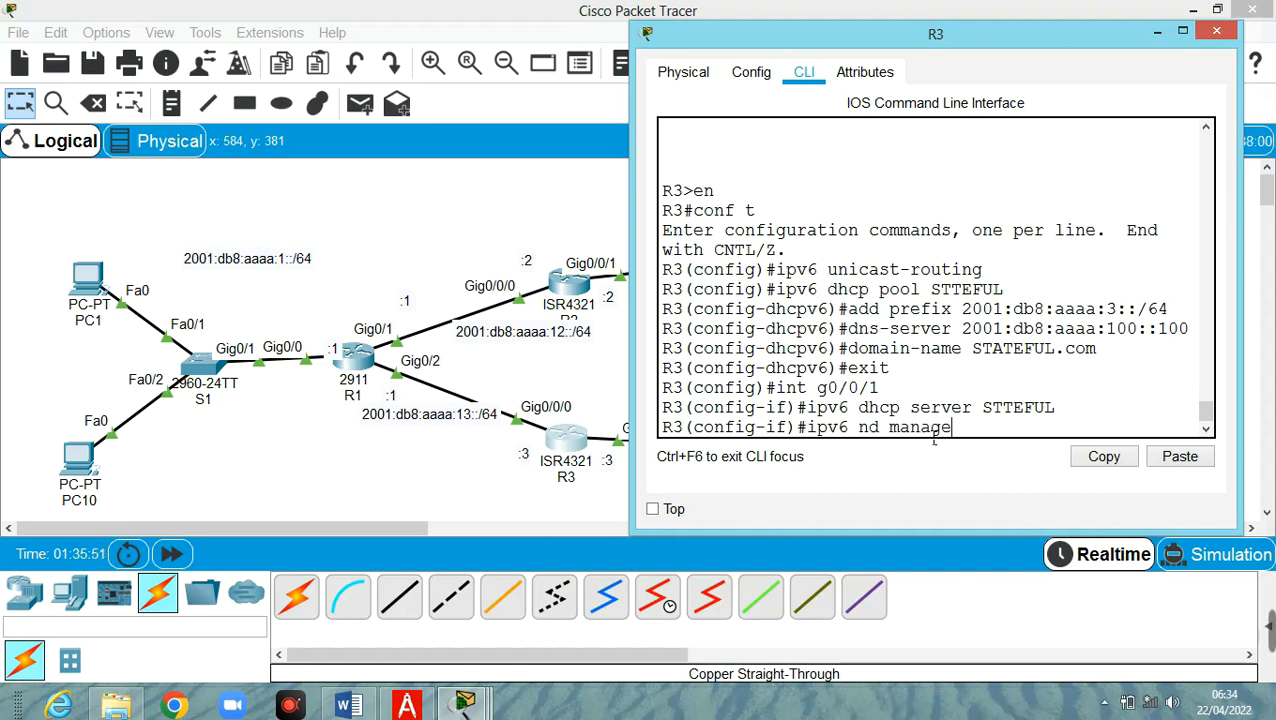
{"action": "type", "text": "d-con"}
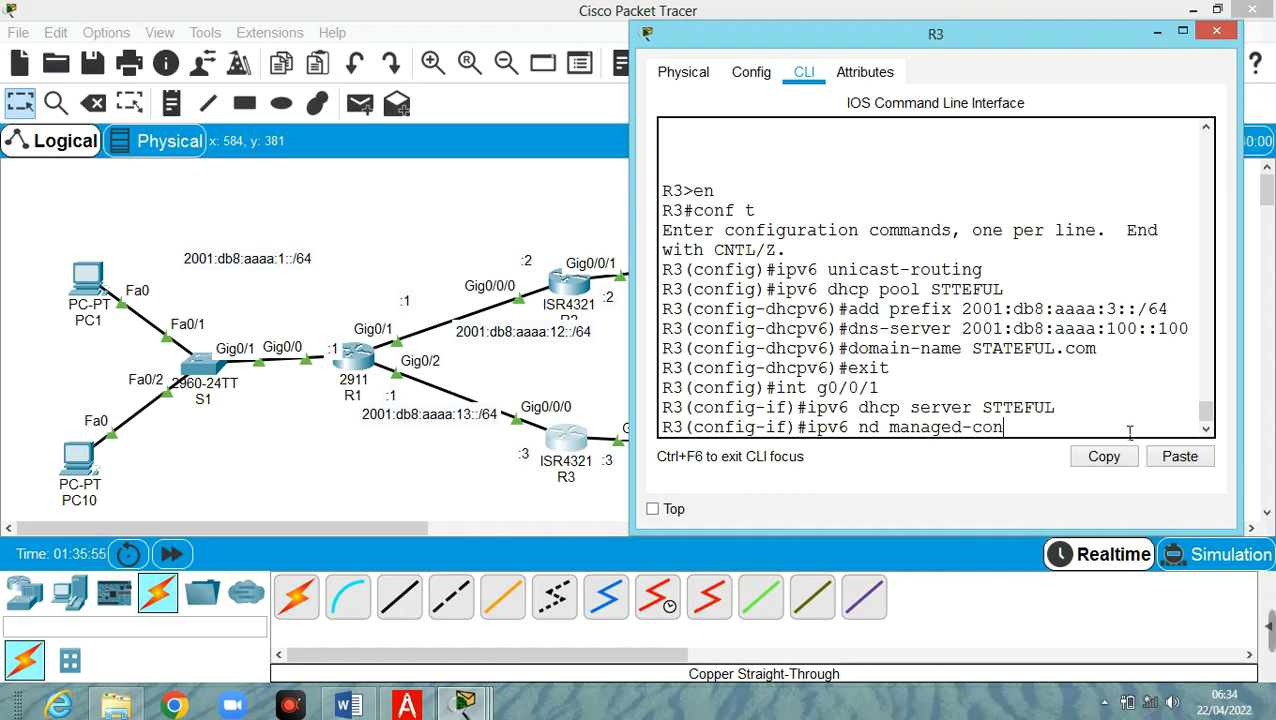
{"action": "type", "text": "fig-flag"}
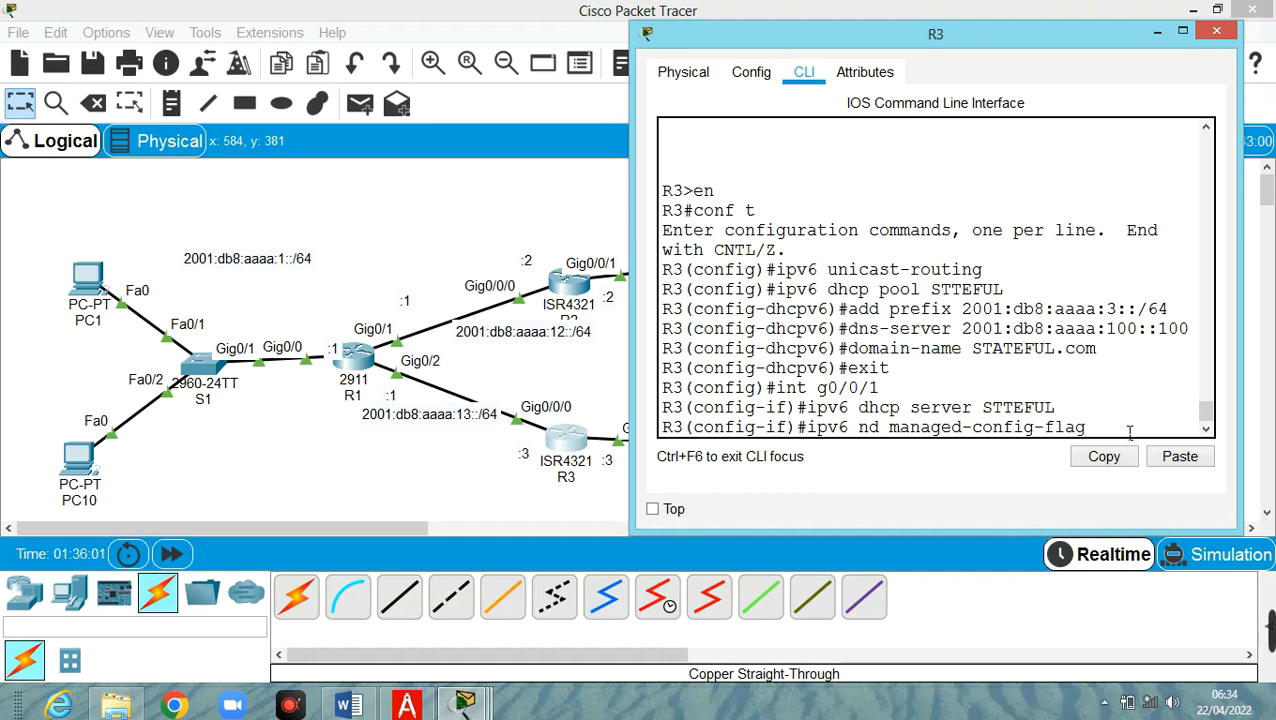
{"action": "key", "text": "Return"}
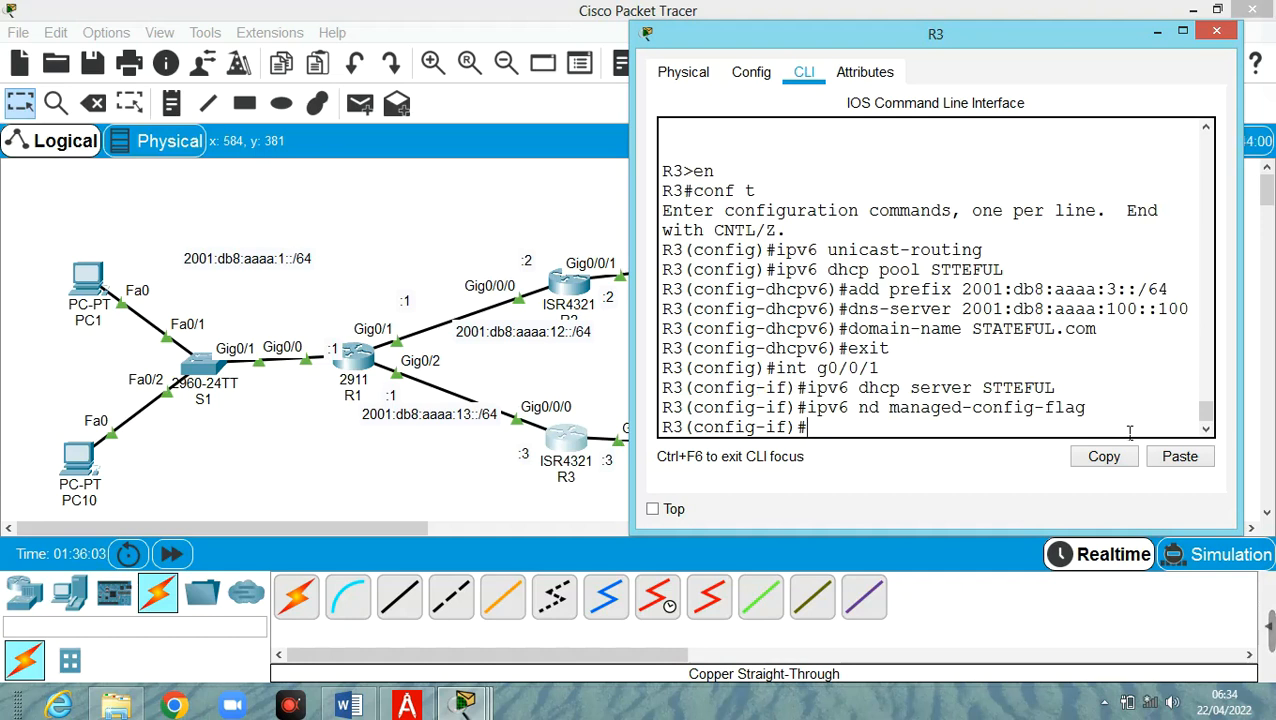
Exit interface and global configuration back to privileged mode
{"action": "type", "text": "exit"}
{"action": "key", "text": "Return"}
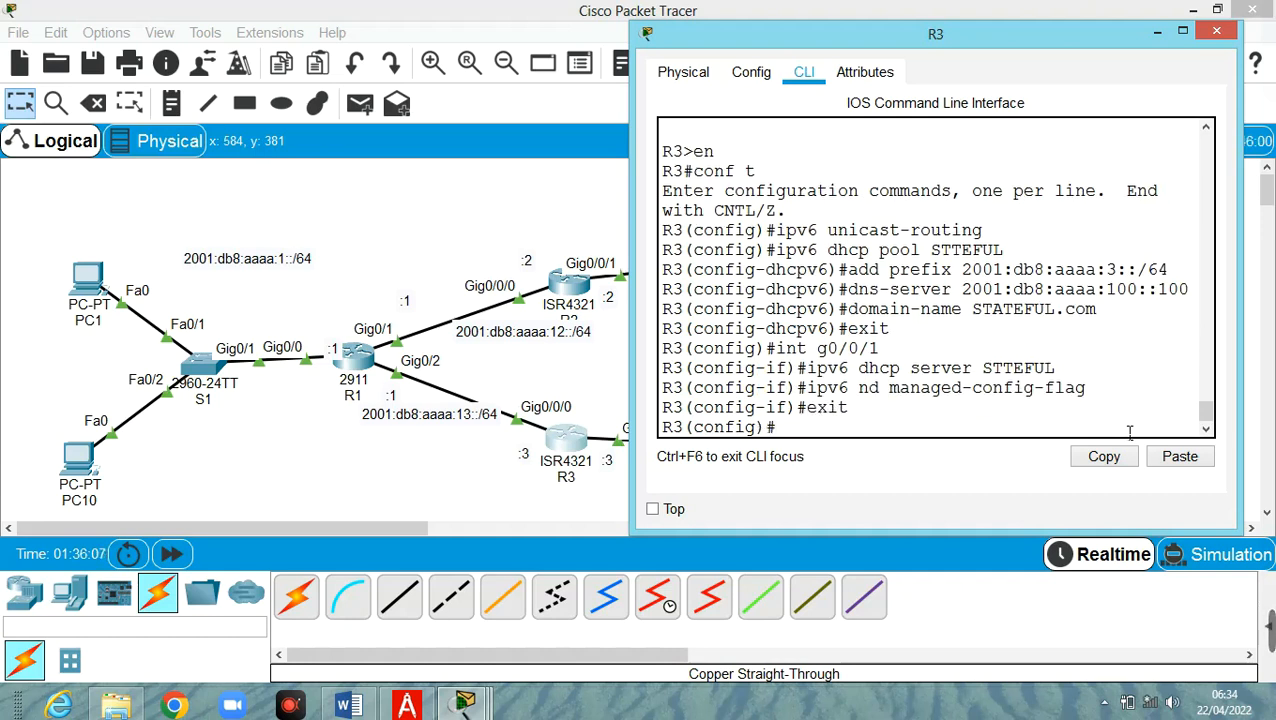
{"action": "type", "text": "exit"}
{"action": "key", "text": "Return"}
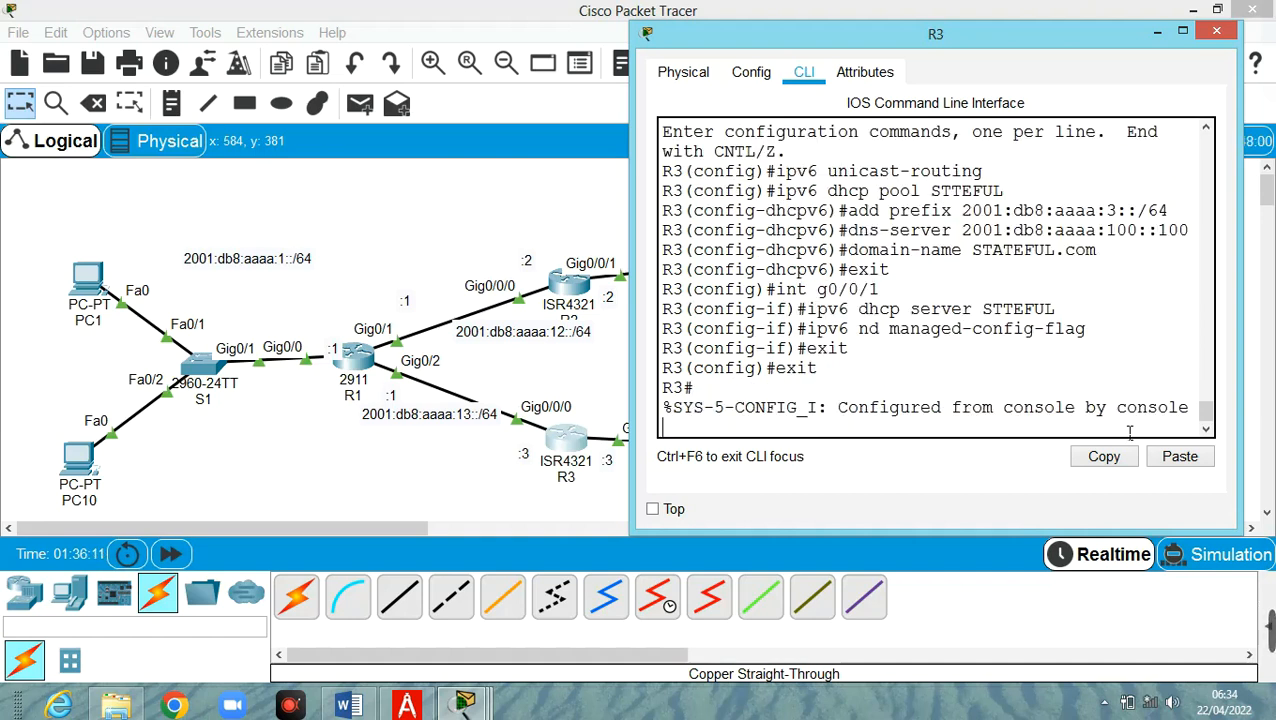
{"action": "key", "text": "Return"}
Run show ipv6 dhcp pool to confirm STTEFUL's prefix, DNS and STATEFUL.com, then return to the topology
{"action": "type", "text": "show"}
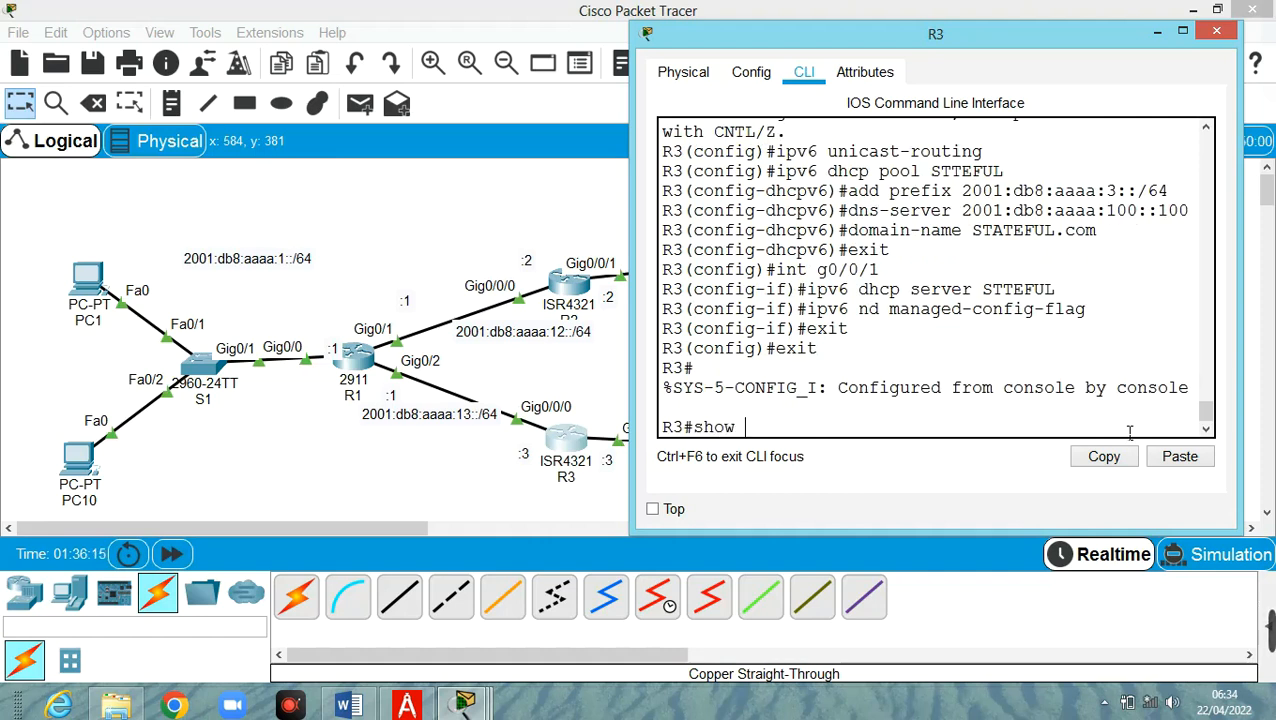
{"action": "type", "text": " ipv6 d"}
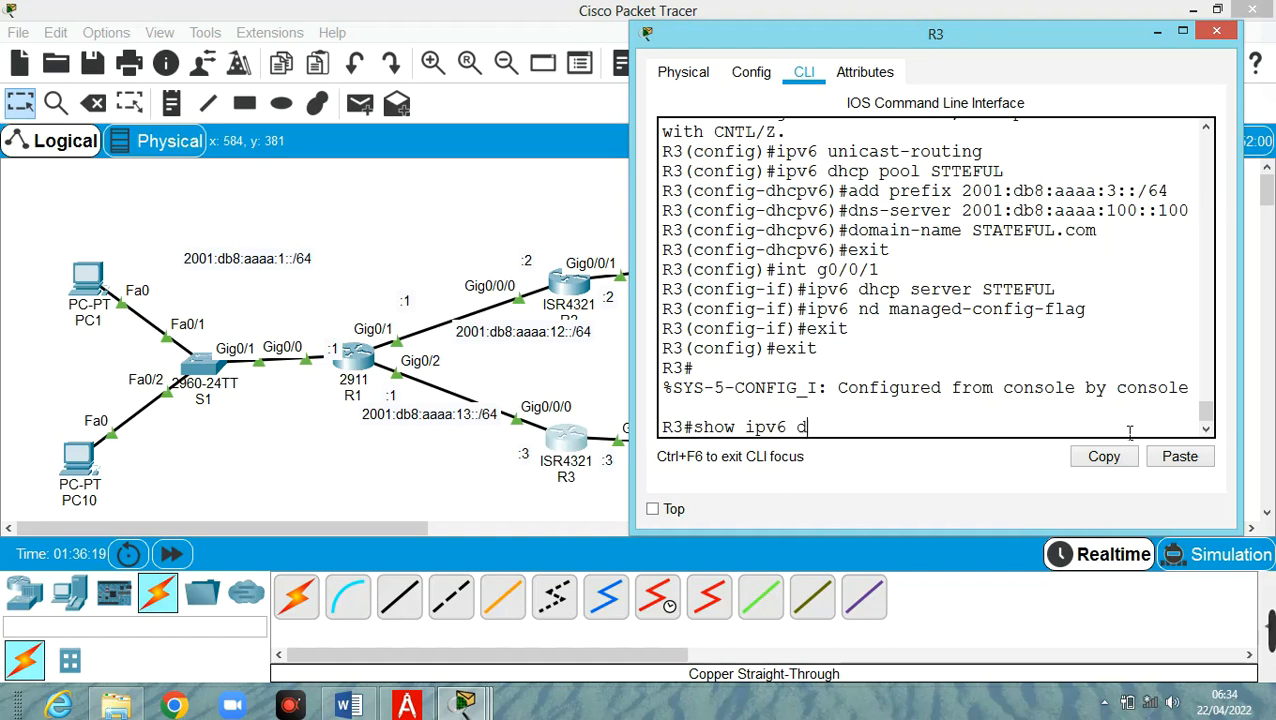
{"action": "type", "text": "hcp pool"}
{"action": "key", "text": "Return"}
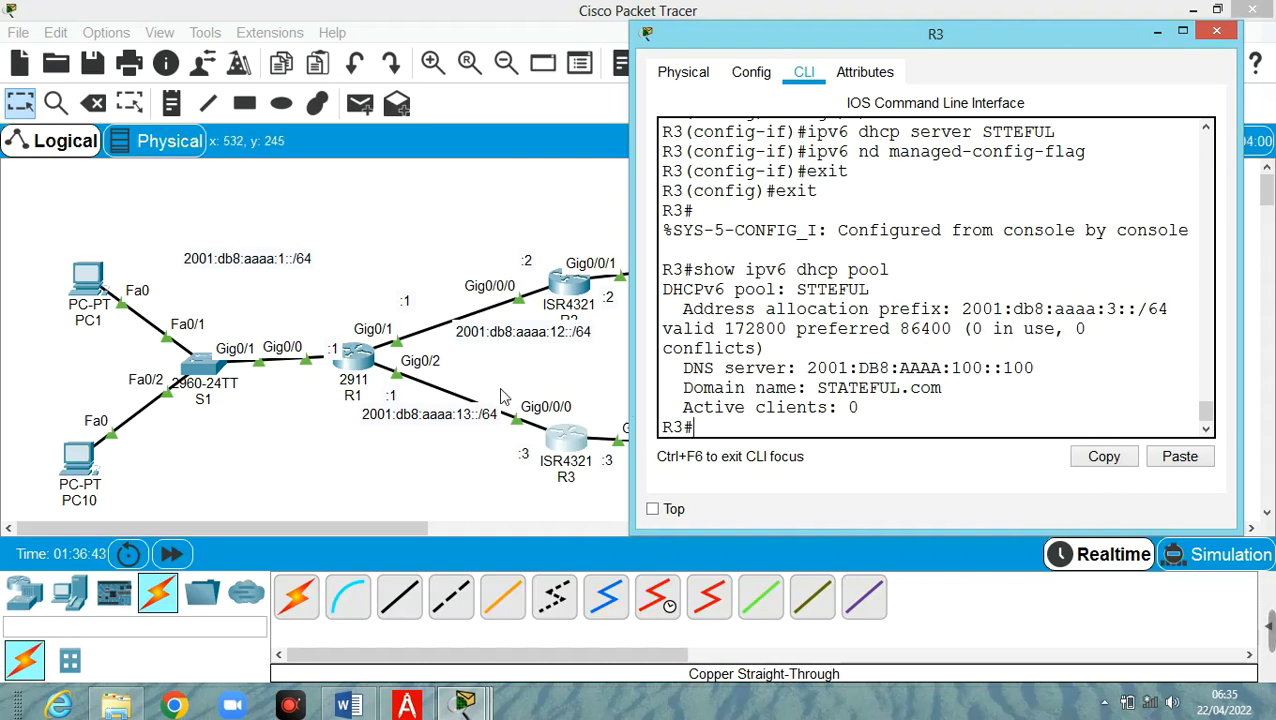
{"action": "left_click", "coordinate": [537, 379]}
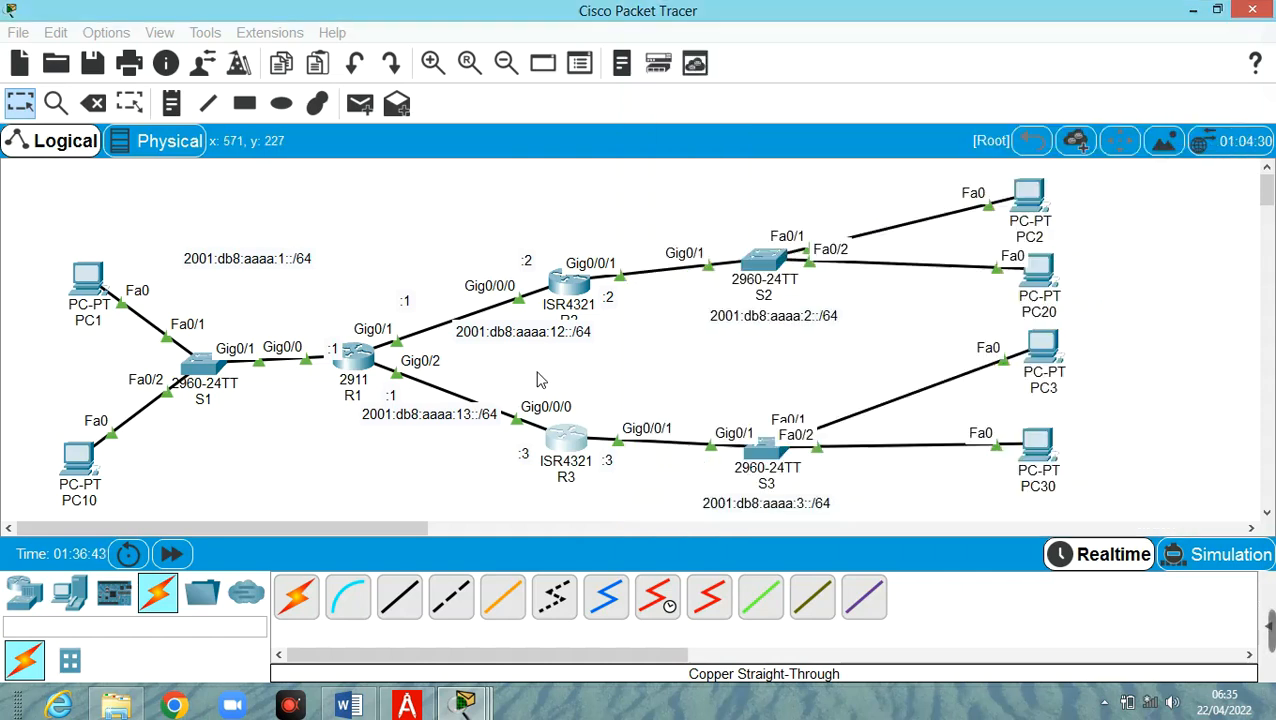
In PC3's IP Configuration, try IPv6 Auto Config, Static, then DHCP; the DHCPv6 request fails
{"action": "left_click", "coordinate": [1048, 353]}
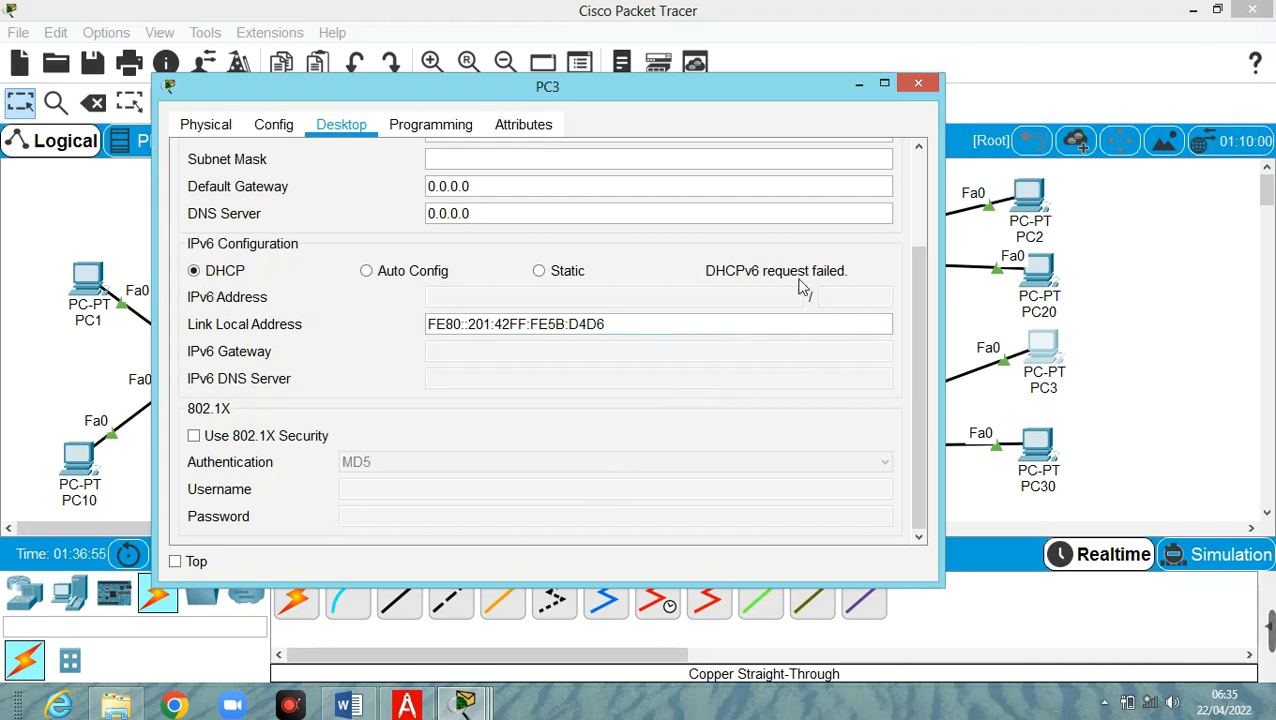
{"action": "left_click", "coordinate": [424, 280]}
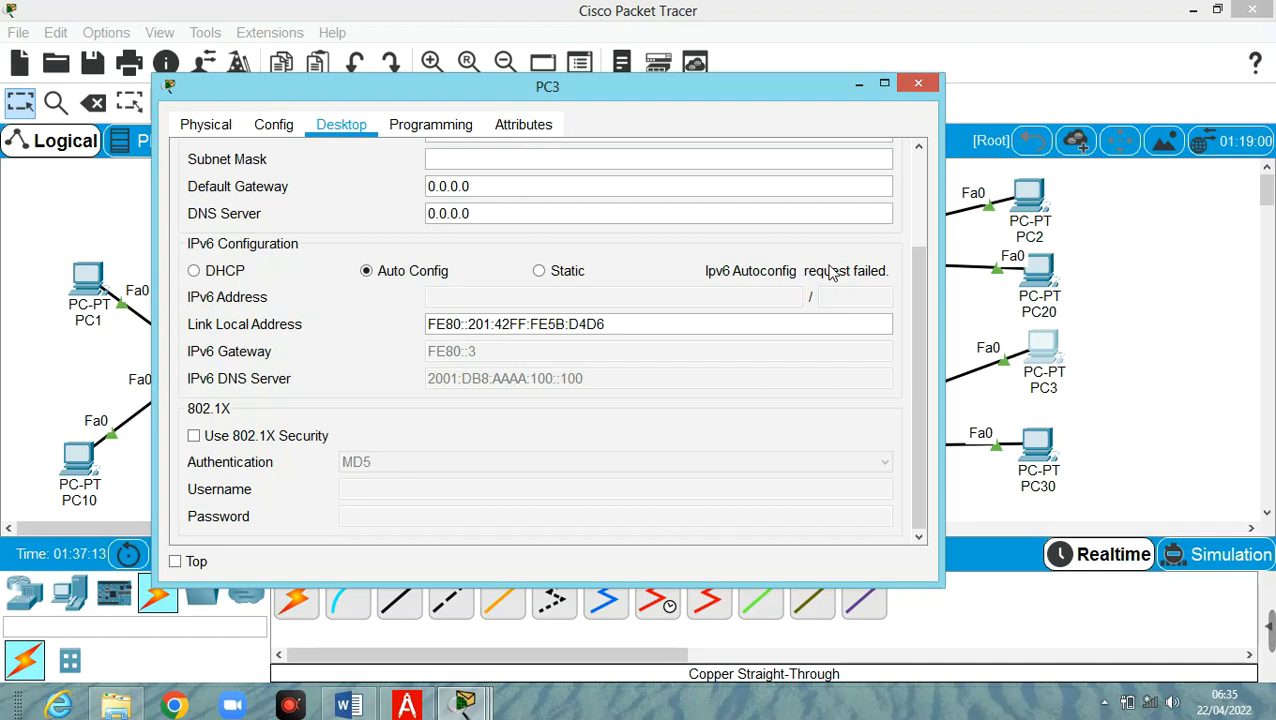
{"action": "left_click", "coordinate": [214, 277]}
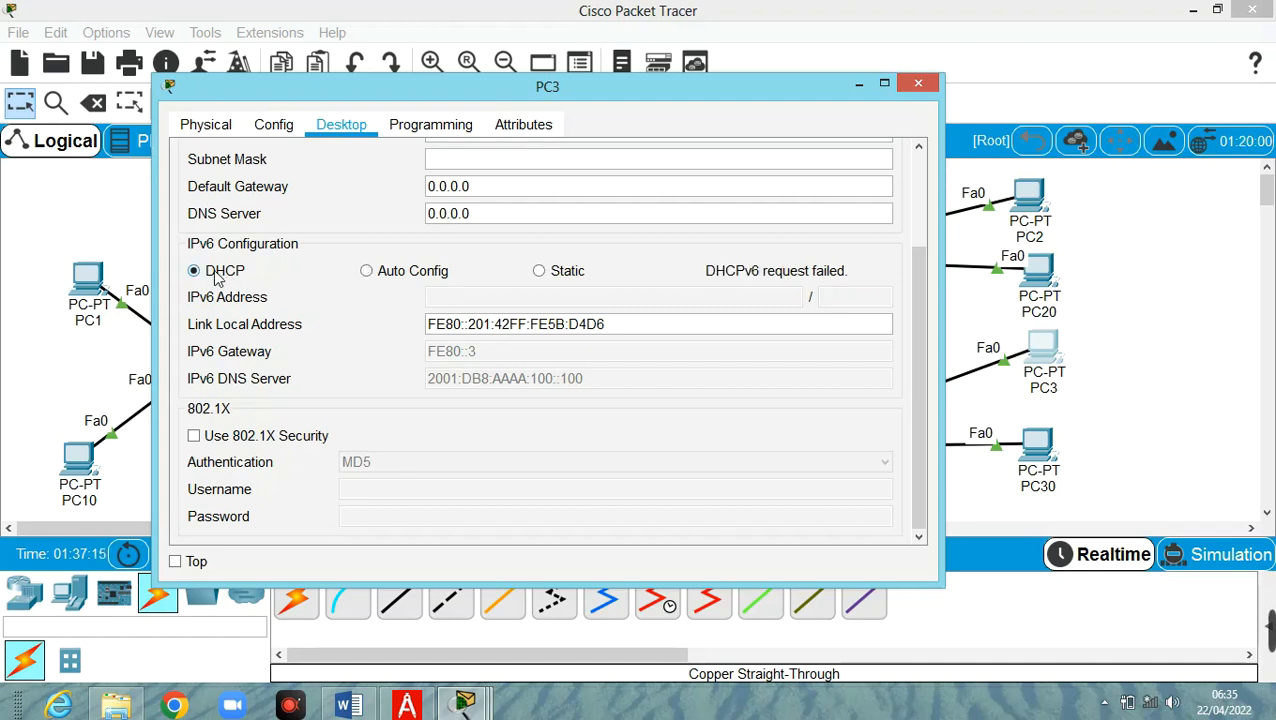
{"action": "left_click", "coordinate": [566, 280]}
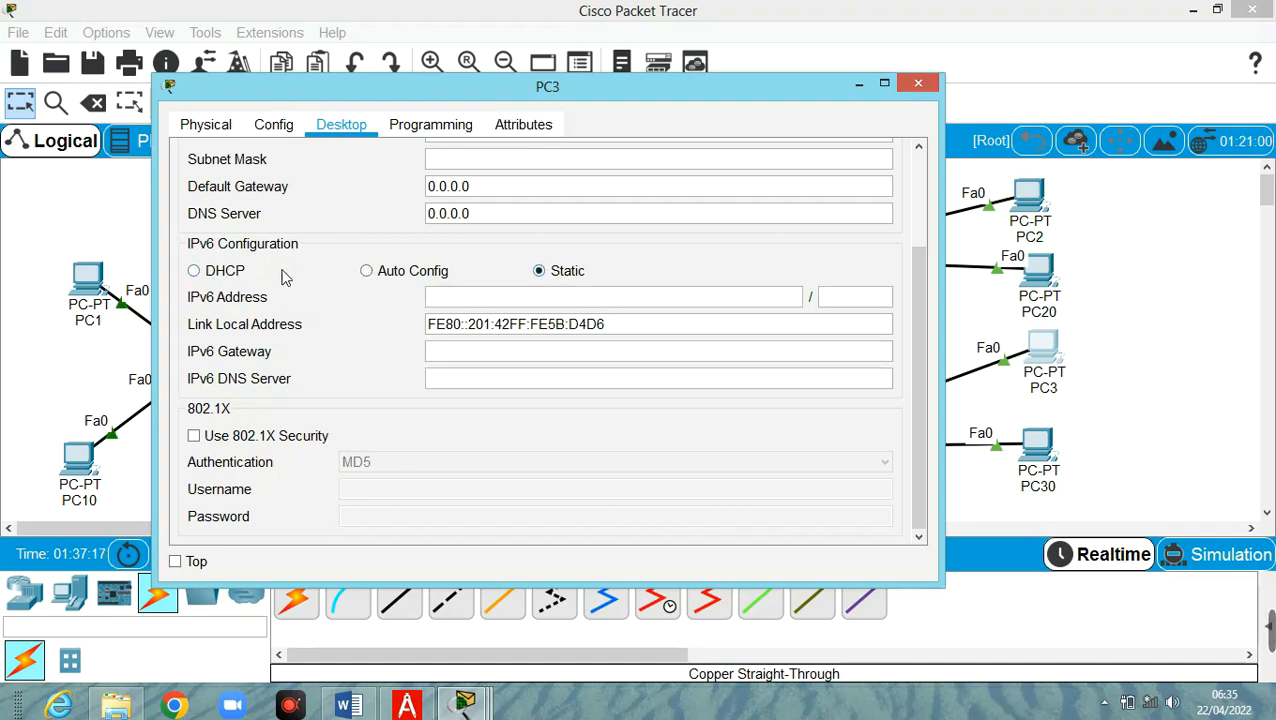
{"action": "left_click", "coordinate": [222, 275]}
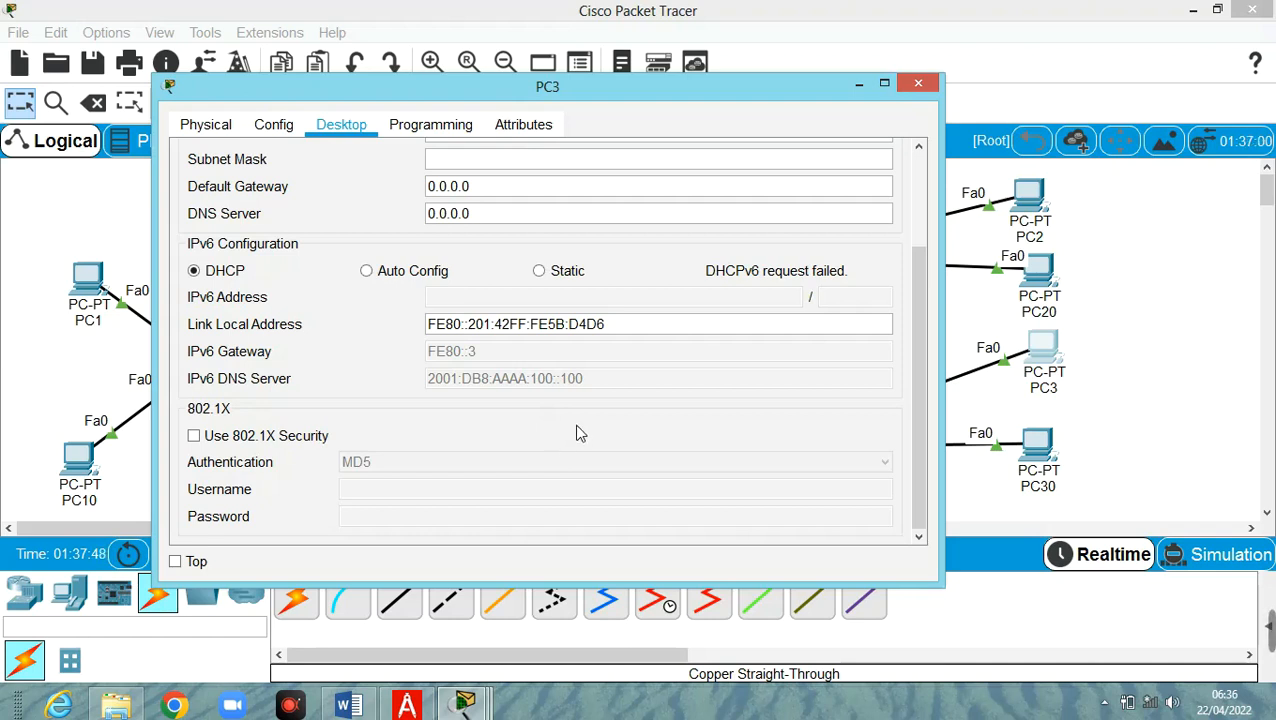
Bring the main network topology to the front over PC3's configuration window
{"action": "left_click", "coordinate": [1150, 328]}
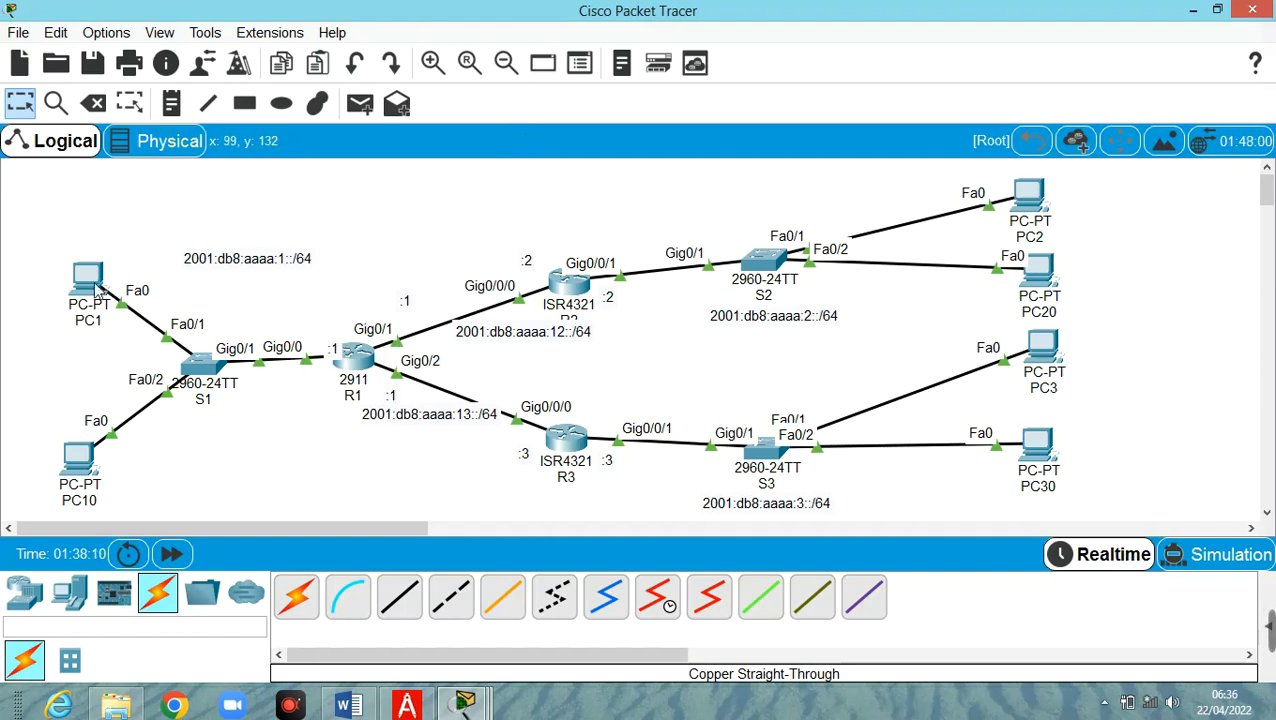
{"action": "mouse_move", "coordinate": [97, 289]}
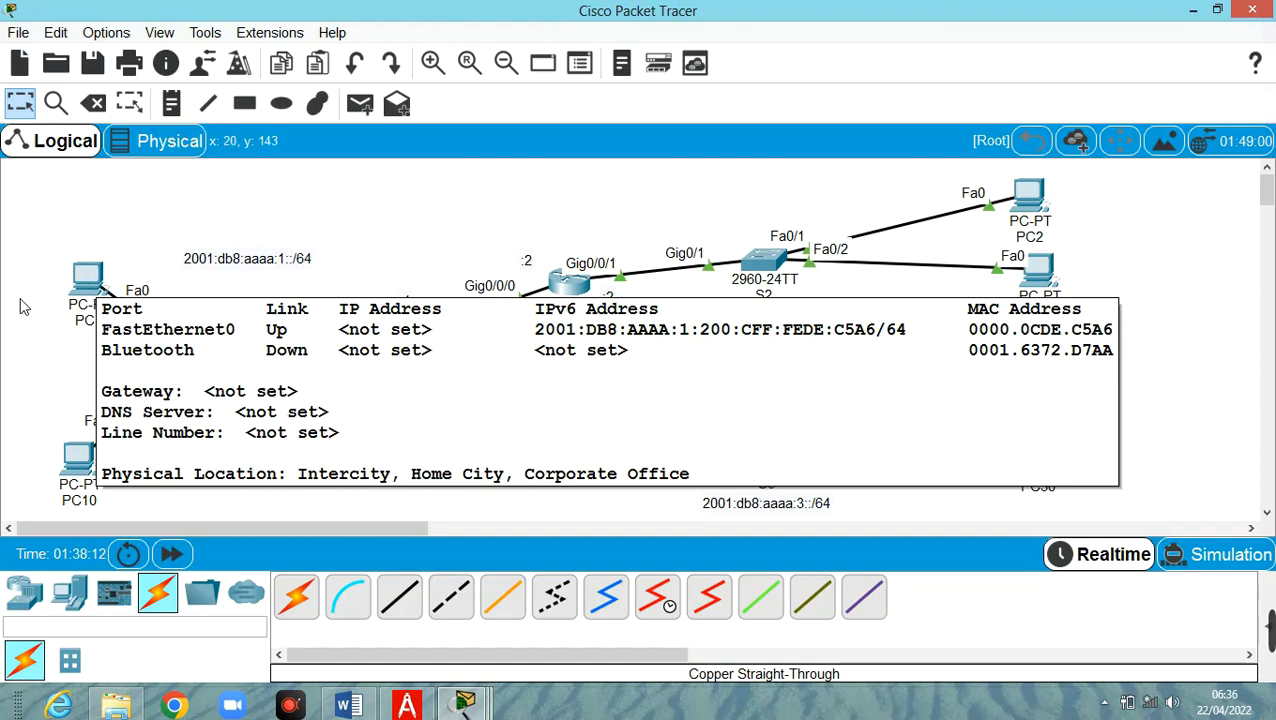